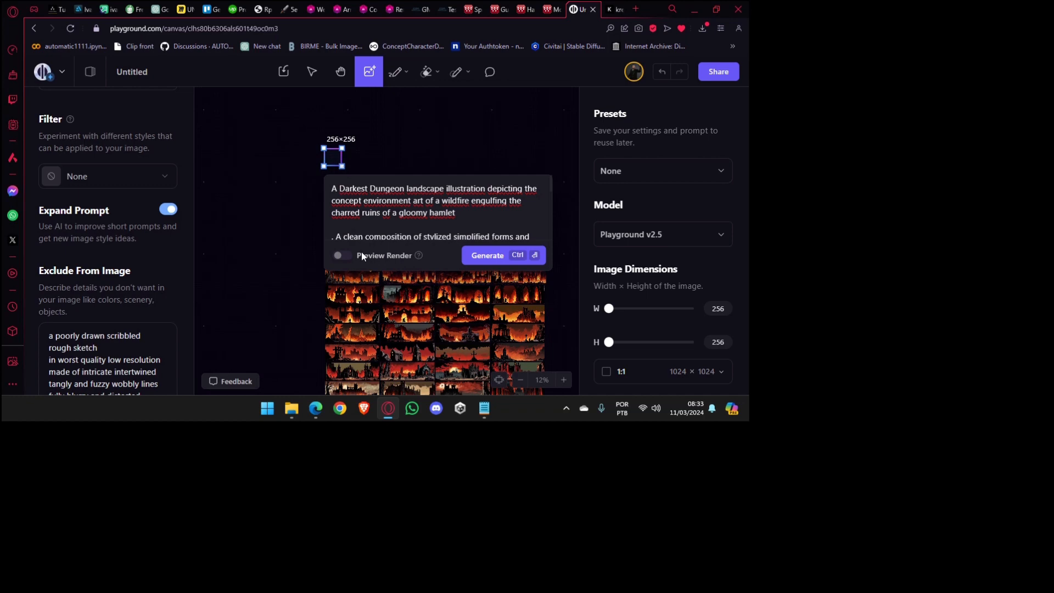
Examine the burning ruins and silhouetted warrior images in the middle rows of the canvas grid up close.
{"action": "scroll", "coordinate": [388, 295], "scroll_direction": "up", "scroll_amount": 10}
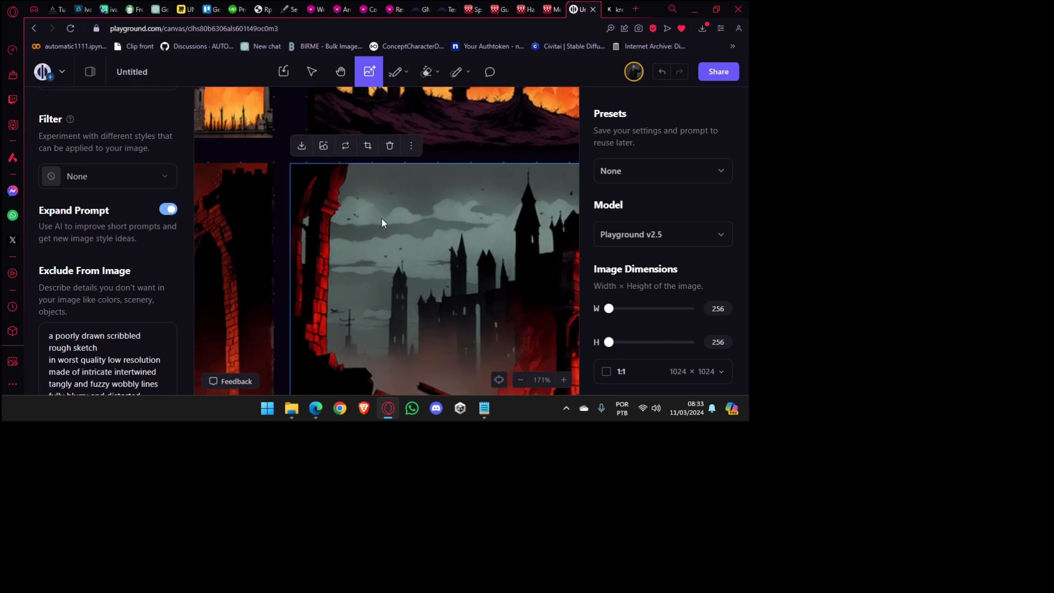
{"action": "left_click_drag", "start_coordinate": [492, 222], "coordinate": [319, 183]}
{"action": "left_click_drag", "start_coordinate": [493, 301], "coordinate": [361, 281]}
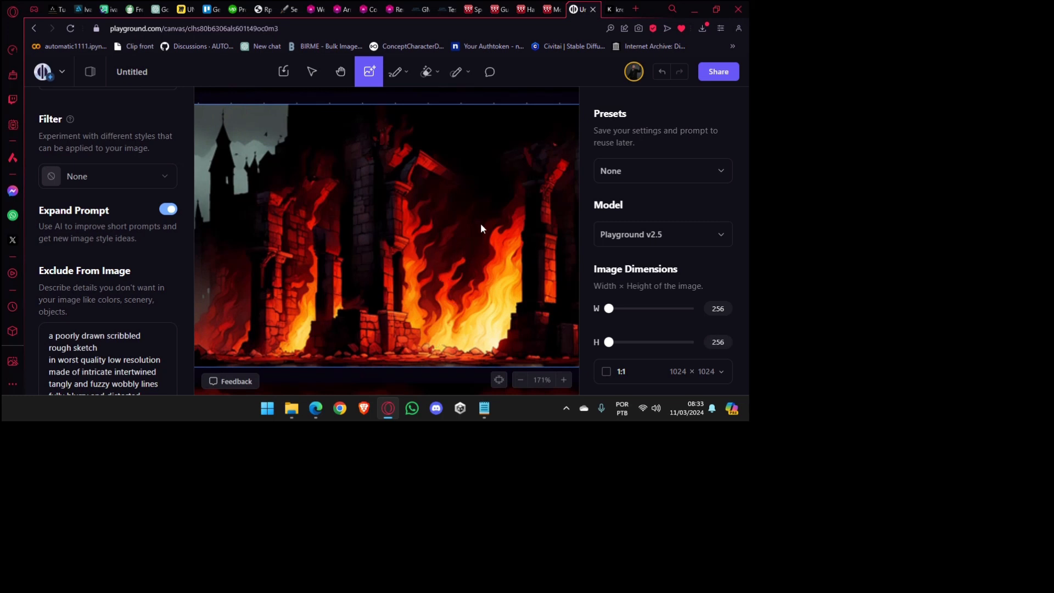
{"action": "left_click_drag", "start_coordinate": [470, 260], "coordinate": [419, 267]}
{"action": "scroll", "coordinate": [428, 292], "scroll_direction": "down", "scroll_amount": 10}
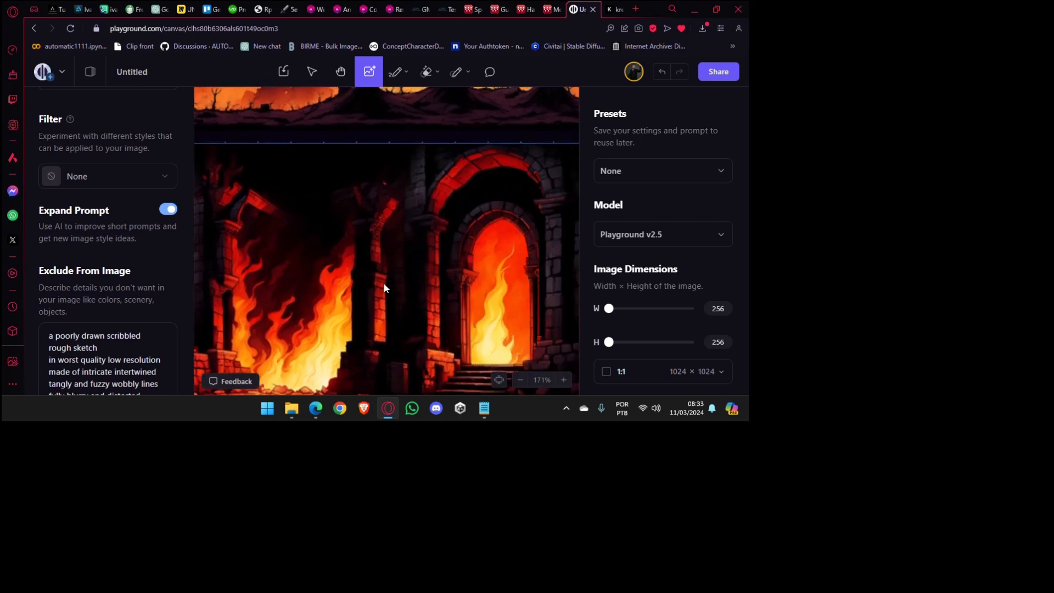
{"action": "scroll", "coordinate": [428, 292], "scroll_direction": "up", "scroll_amount": 5}
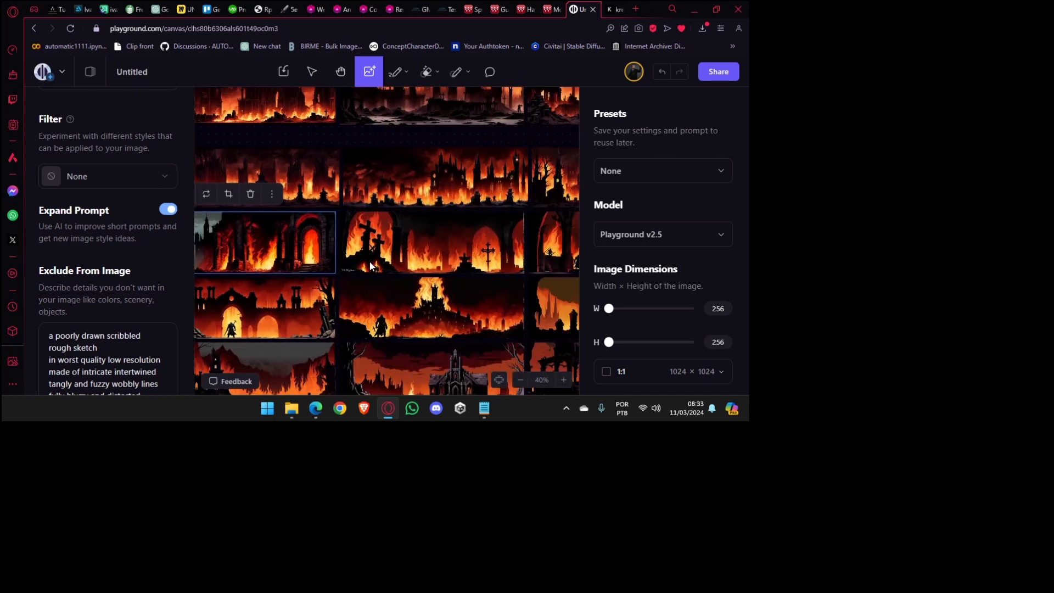
{"action": "scroll", "coordinate": [436, 324], "scroll_direction": "up", "scroll_amount": 5}
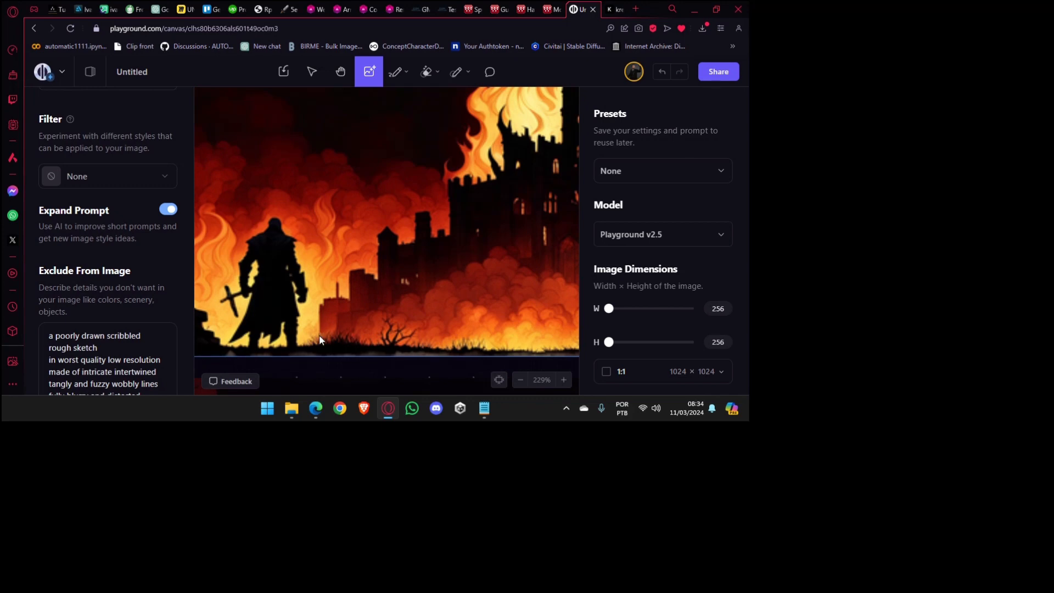
{"action": "scroll", "coordinate": [426, 292], "scroll_direction": "down", "scroll_amount": 5}
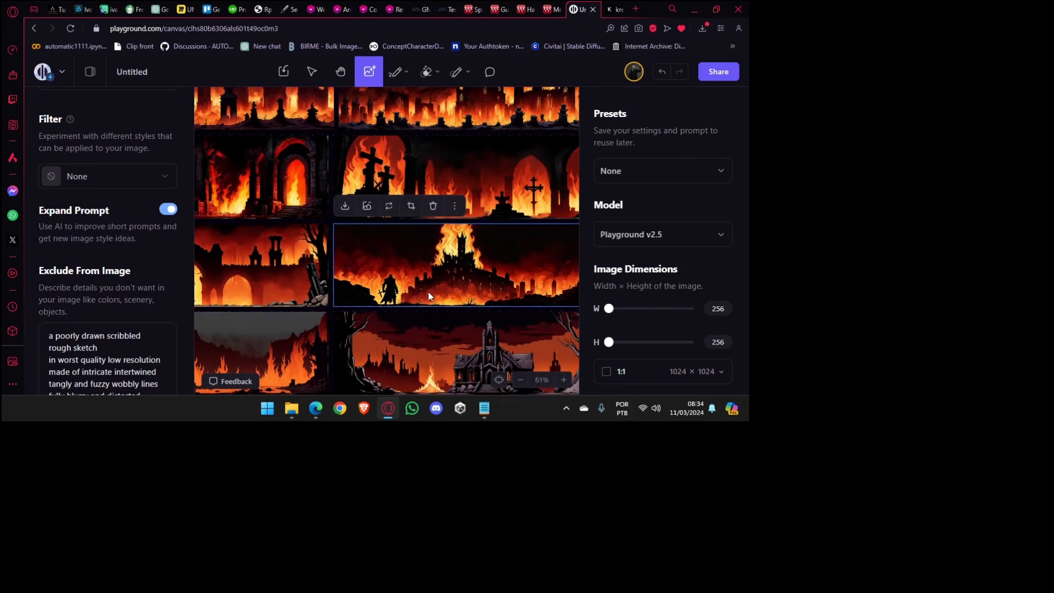
{"action": "scroll", "coordinate": [476, 254], "scroll_direction": "down", "scroll_amount": 5}
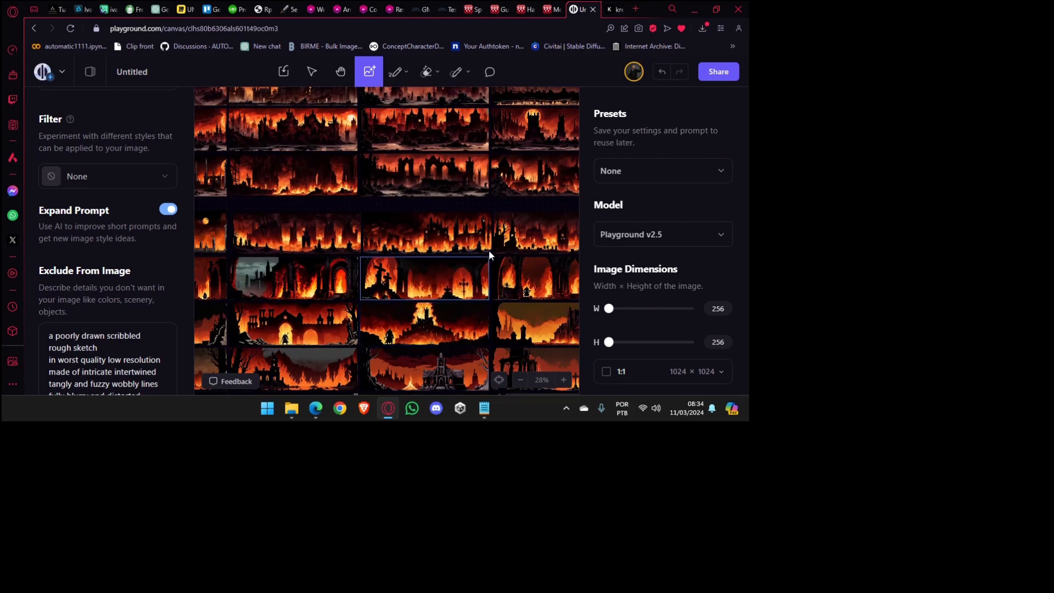
Examine the twin-moon gothic castle panorama in the second row of the grid's first column up close.
{"action": "left_click_drag", "start_coordinate": [296, 244], "coordinate": [428, 319]}
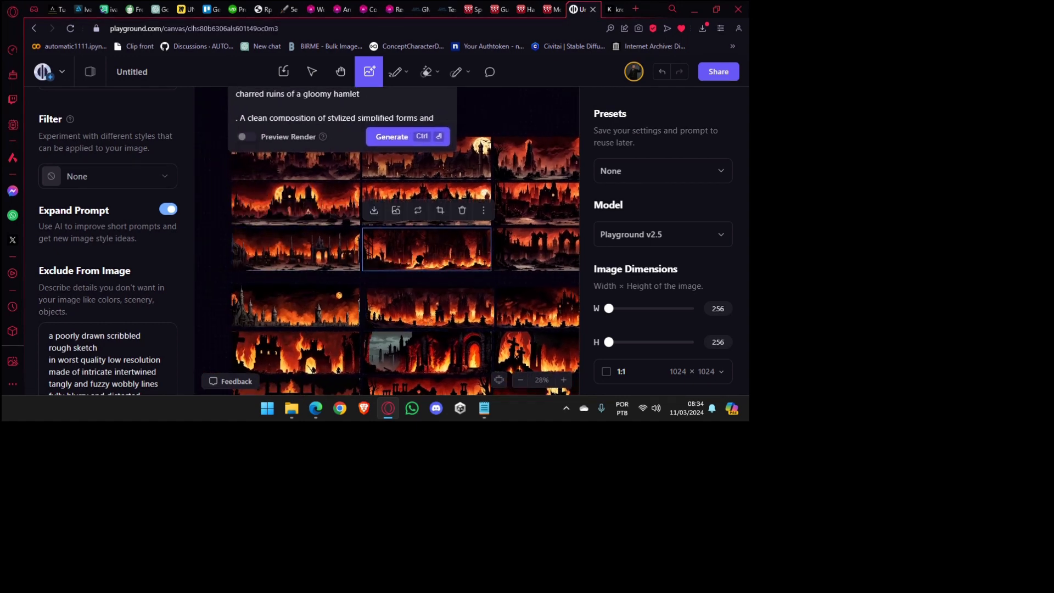
{"action": "left_click_drag", "start_coordinate": [423, 237], "coordinate": [448, 315]}
{"action": "scroll", "coordinate": [326, 281], "scroll_direction": "up", "scroll_amount": 4}
{"action": "left_click_drag", "start_coordinate": [322, 282], "coordinate": [341, 332]}
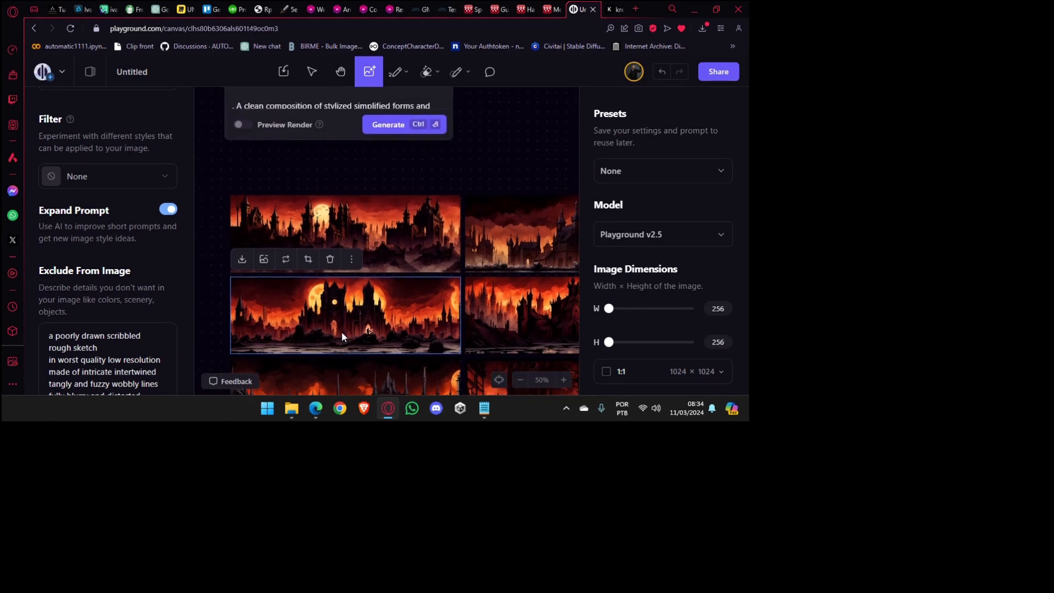
{"action": "scroll", "coordinate": [342, 331], "scroll_direction": "up", "scroll_amount": 3}
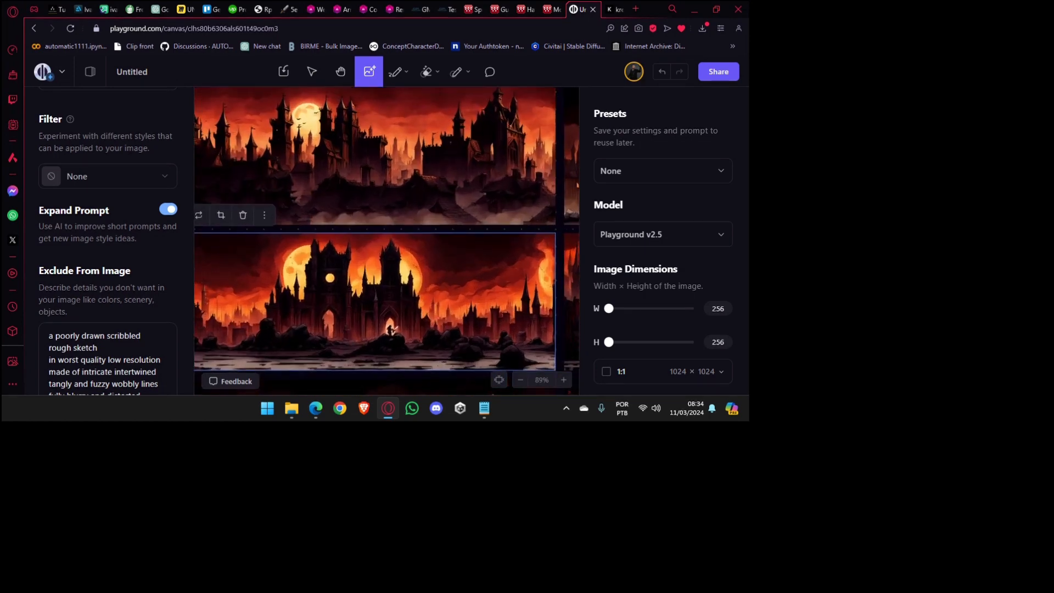
{"action": "left_click_drag", "start_coordinate": [274, 317], "coordinate": [322, 280]}
{"action": "left_click_drag", "start_coordinate": [242, 281], "coordinate": [311, 236]}
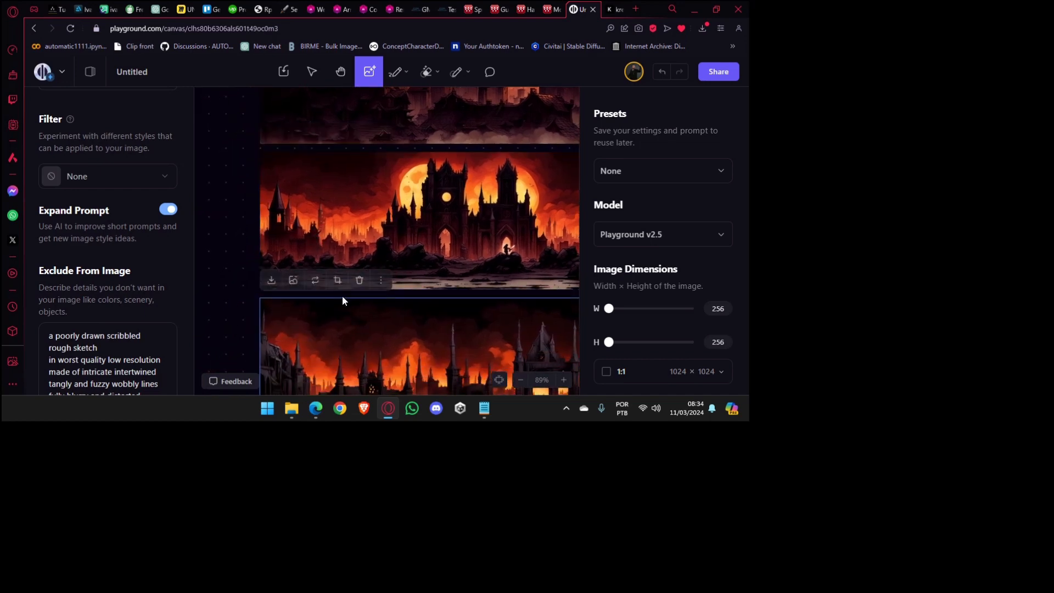
{"action": "scroll", "coordinate": [287, 231], "scroll_direction": "up", "scroll_amount": 2}
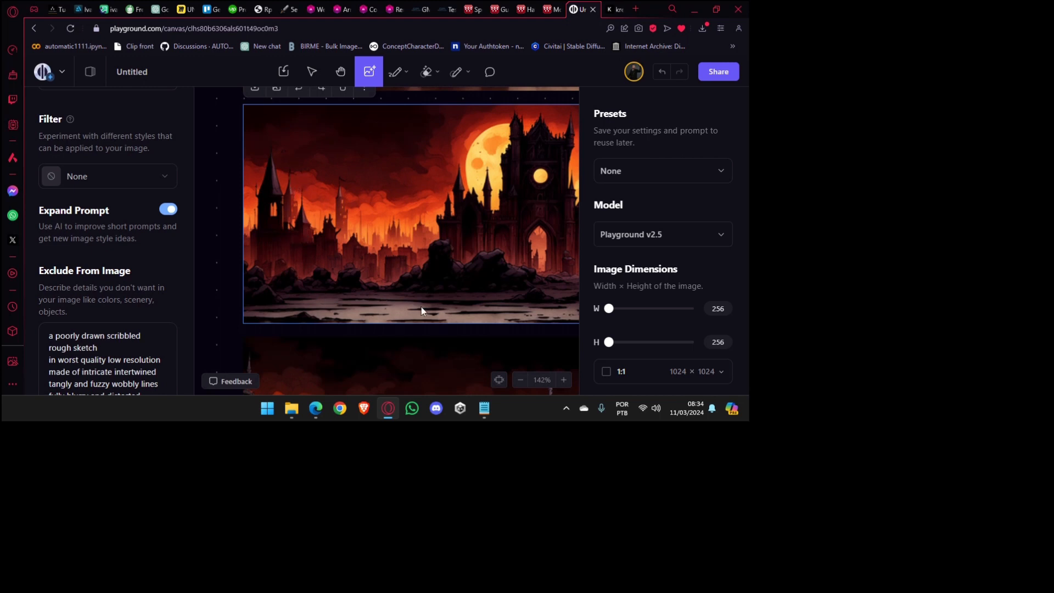
{"action": "left_click_drag", "start_coordinate": [468, 260], "coordinate": [444, 247]}
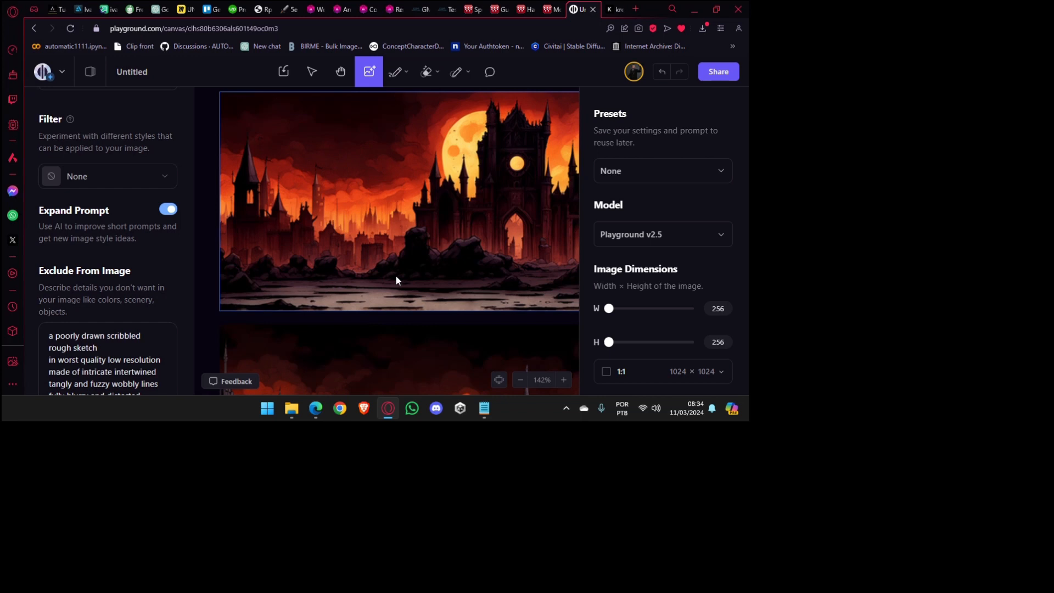
{"action": "scroll", "coordinate": [355, 254], "scroll_direction": "down", "scroll_amount": 5}
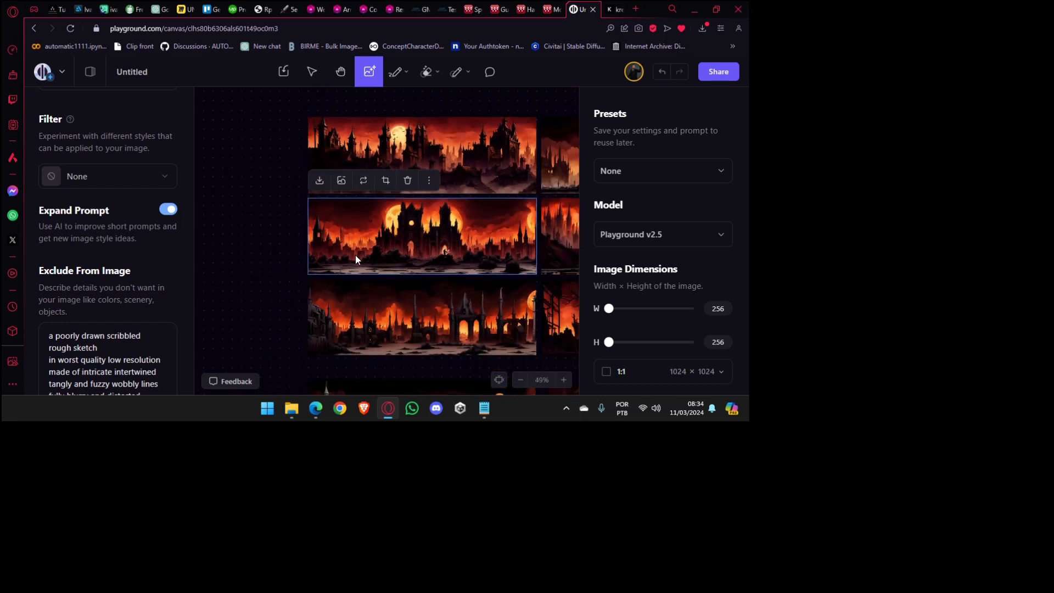
Inspect the red-sky castle panorama at the start of the image grid and the generation prompt above it.
{"action": "left_click_drag", "start_coordinate": [492, 203], "coordinate": [420, 320]}
{"action": "scroll", "coordinate": [410, 263], "scroll_direction": "down", "scroll_amount": 1}
{"action": "scroll", "coordinate": [402, 271], "scroll_direction": "down", "scroll_amount": 4}
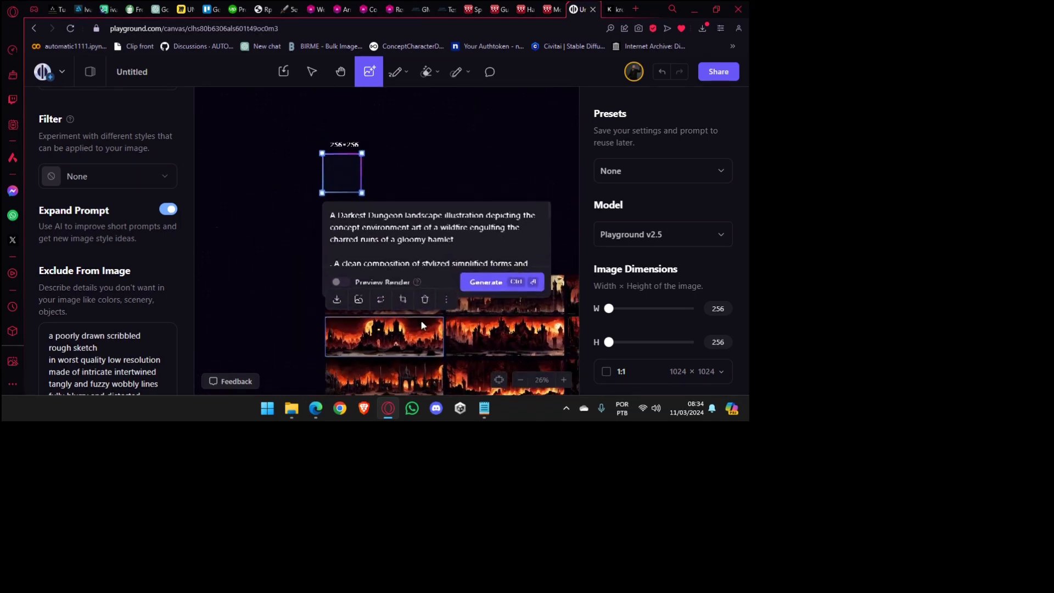
{"action": "scroll", "coordinate": [419, 320], "scroll_direction": "up", "scroll_amount": 4}
{"action": "left_click", "coordinate": [419, 301]}
{"action": "scroll", "coordinate": [420, 294], "scroll_direction": "up", "scroll_amount": 5}
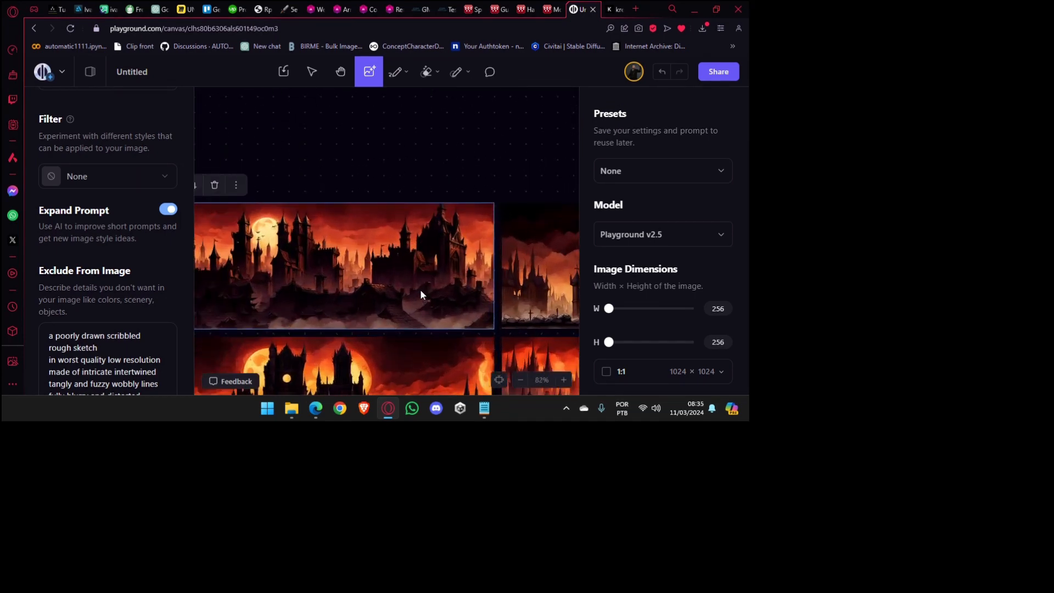
{"action": "scroll", "coordinate": [422, 291], "scroll_direction": "down", "scroll_amount": 5}
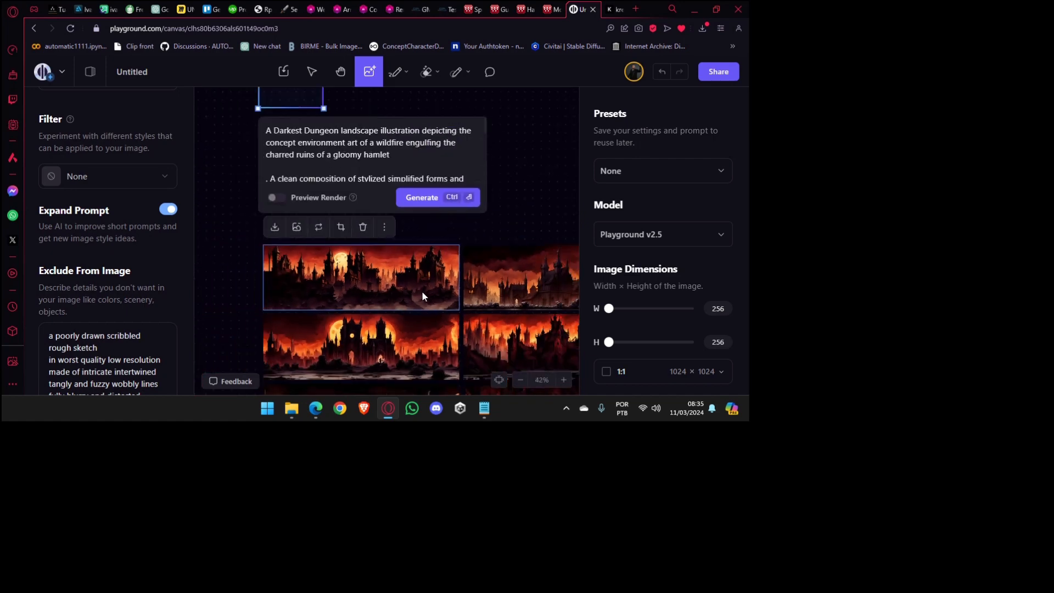
{"action": "scroll", "coordinate": [406, 230], "scroll_direction": "up", "scroll_amount": 3}
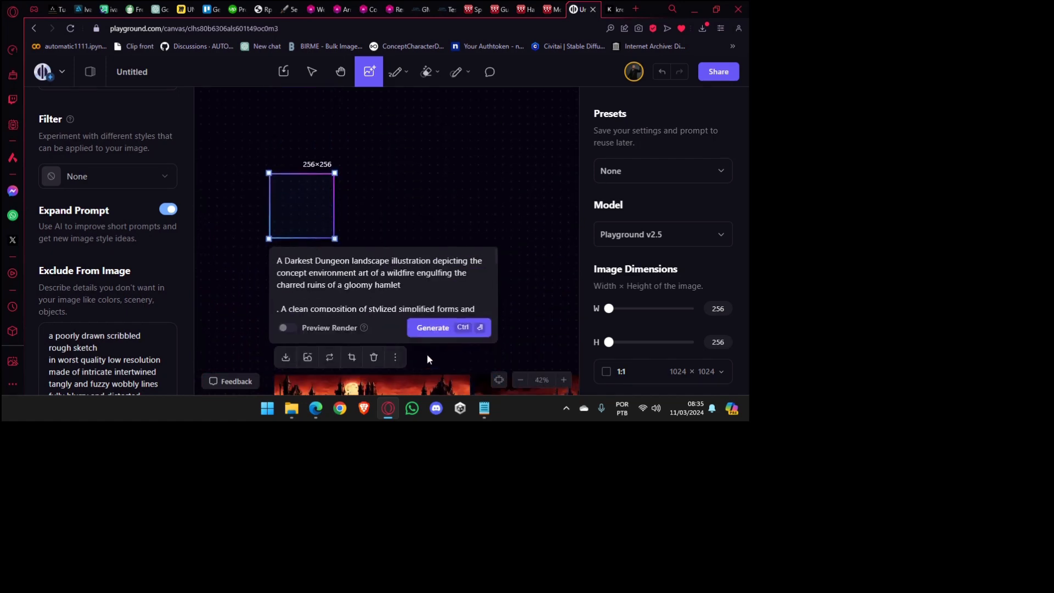
Select the 256×256 generation frame and review the generation settings down to the number of images.
{"action": "left_click", "coordinate": [400, 206]}
{"action": "left_click", "coordinate": [338, 224]}
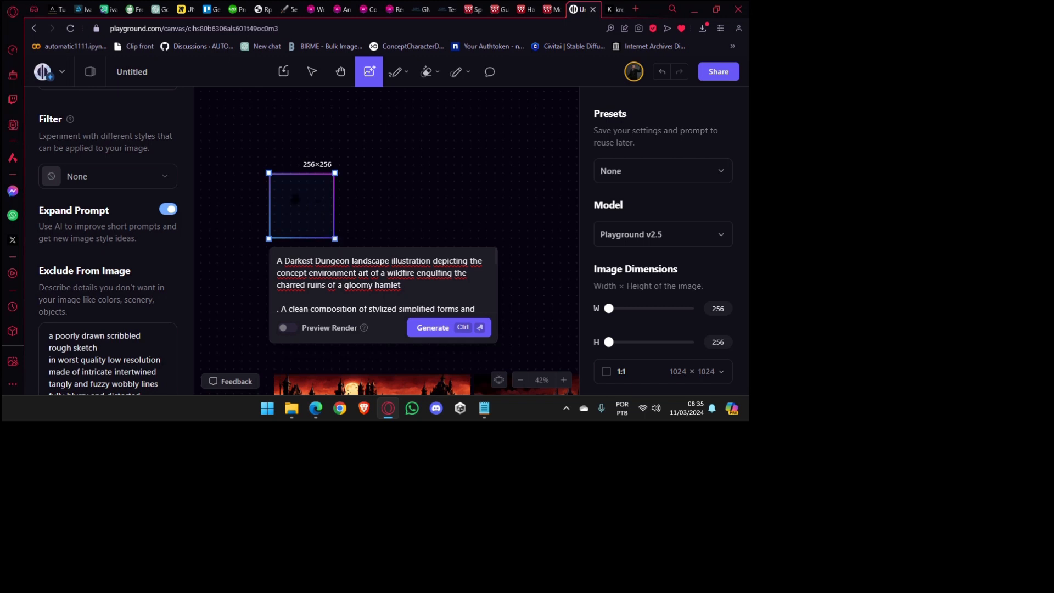
{"action": "scroll", "coordinate": [264, 185], "scroll_direction": "down", "scroll_amount": 2}
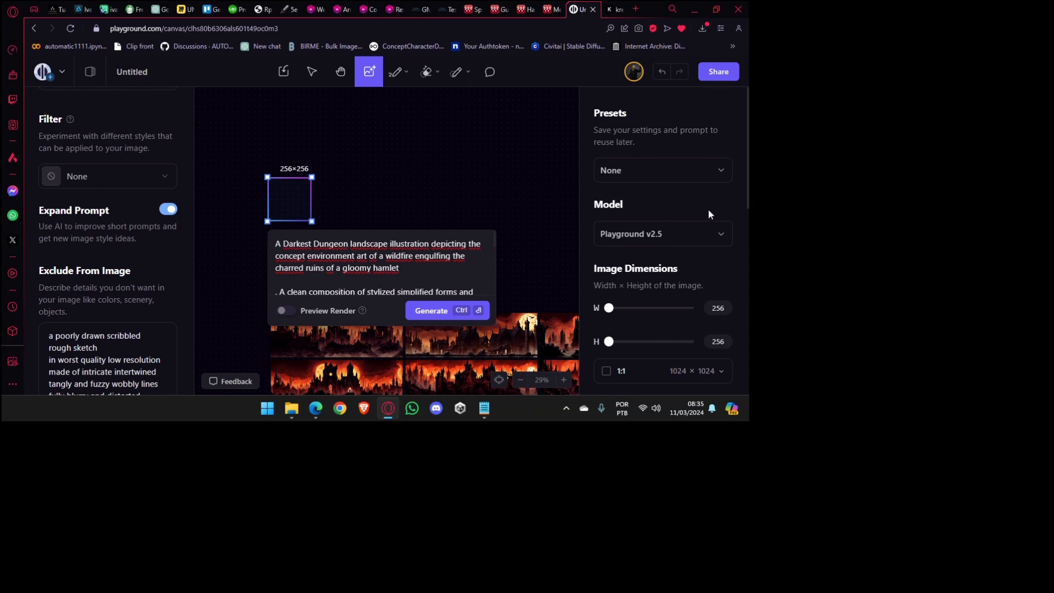
{"action": "scroll", "coordinate": [707, 214], "scroll_direction": "down", "scroll_amount": 6}
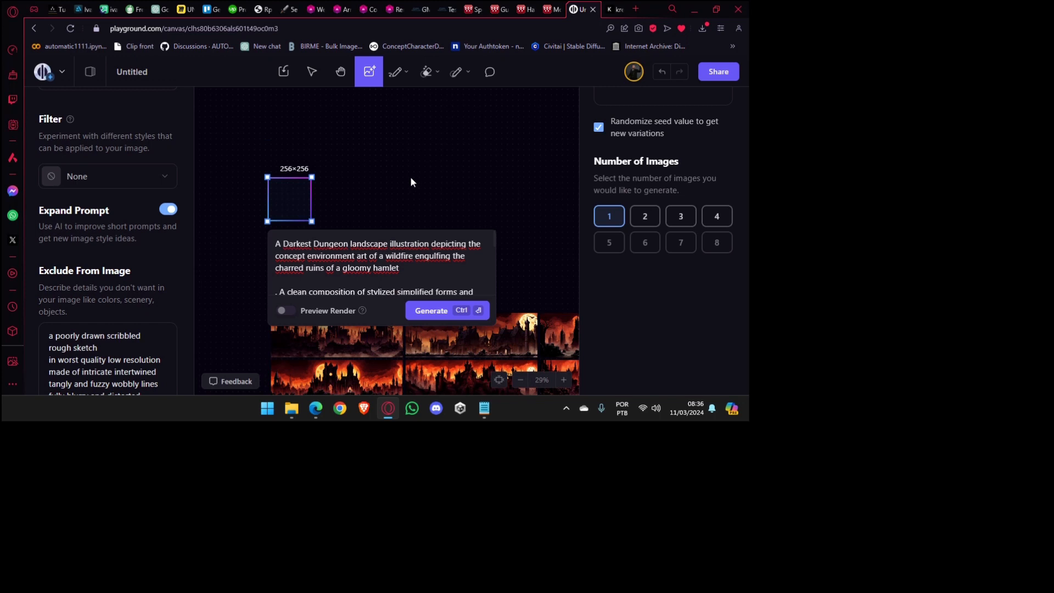
Move the 256×256 generation frame slightly up, away from the image grid.
{"action": "left_click_drag", "start_coordinate": [411, 178], "coordinate": [433, 184]}
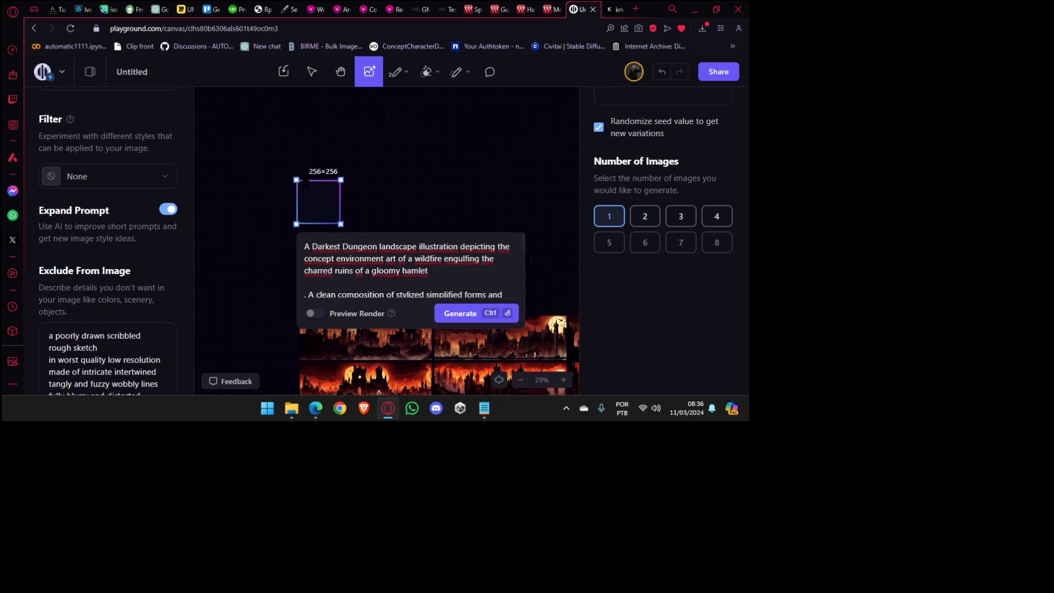
{"action": "mouse_move", "coordinate": [308, 206]}
{"action": "left_mouse_down"}
{"action": "mouse_move", "coordinate": [311, 184]}
{"action": "mouse_move", "coordinate": [319, 199]}
{"action": "mouse_move", "coordinate": [313, 188]}
{"action": "left_mouse_up"}
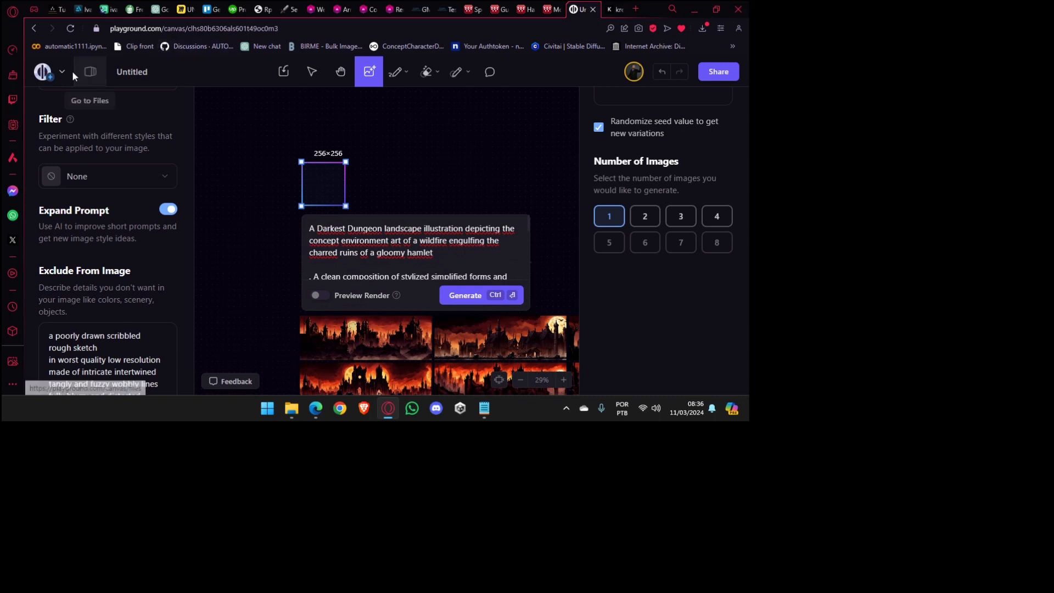
Highlight the playground.com domain in the page address.
{"action": "left_click_drag", "start_coordinate": [161, 29], "coordinate": [335, 31]}
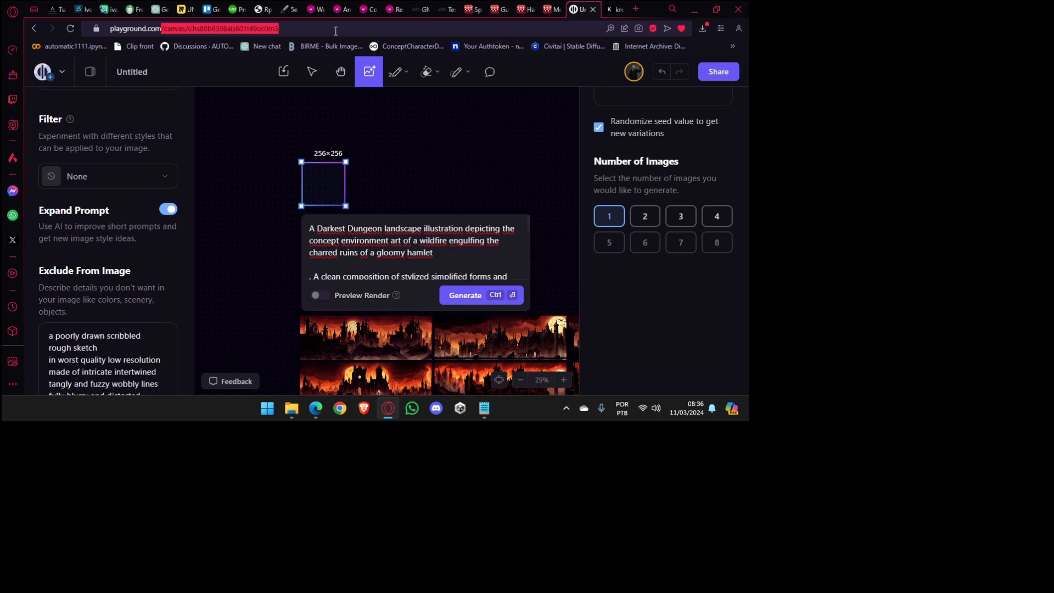
{"action": "left_click", "coordinate": [160, 28]}
{"action": "left_click_drag", "start_coordinate": [160, 28], "coordinate": [108, 30]}
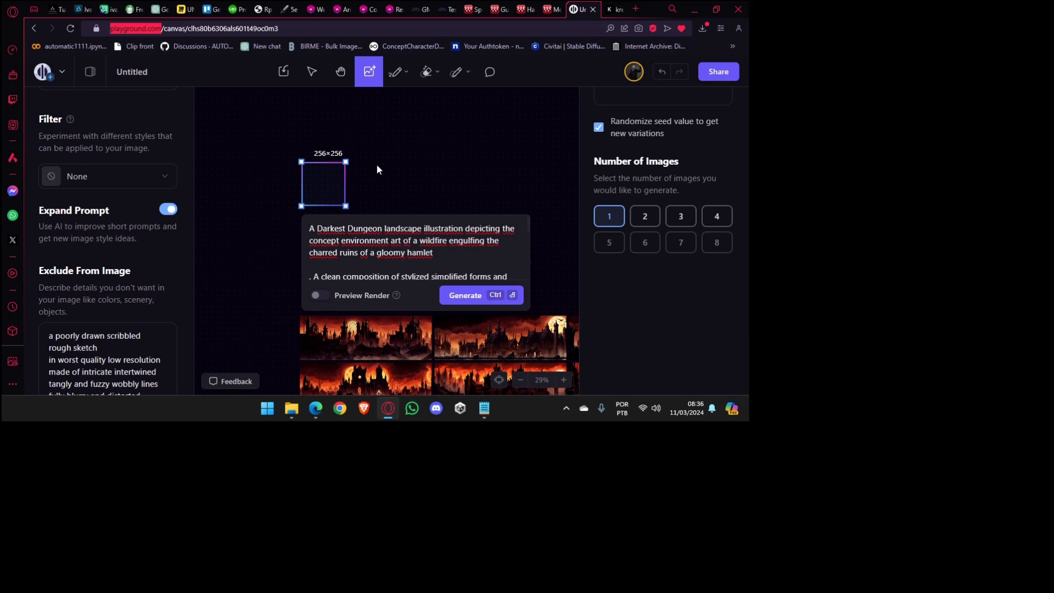
{"action": "left_click", "coordinate": [405, 181]}
{"action": "left_click", "coordinate": [321, 192]}
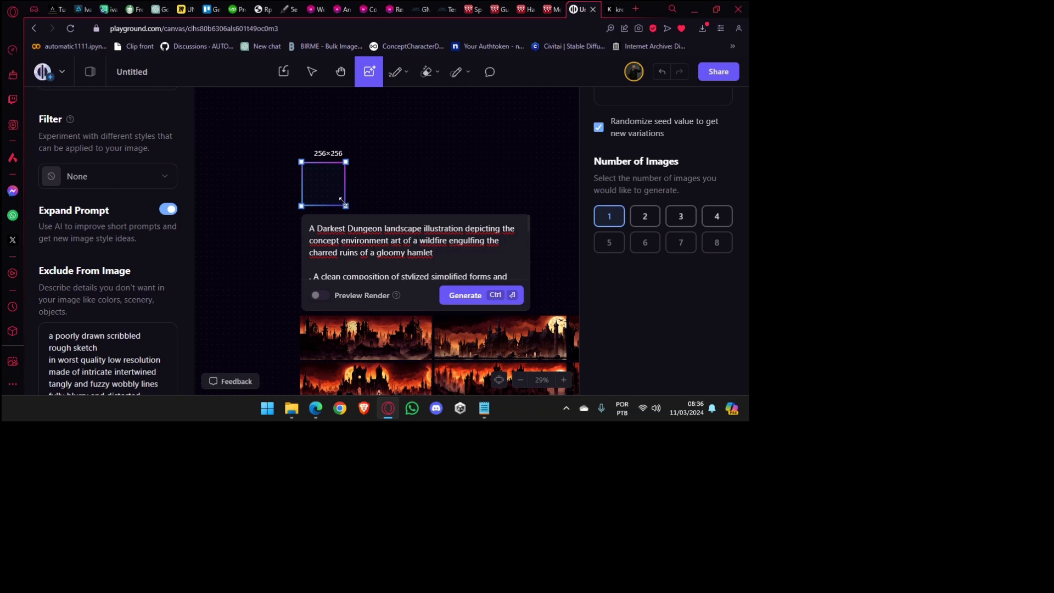
{"action": "left_click", "coordinate": [393, 186]}
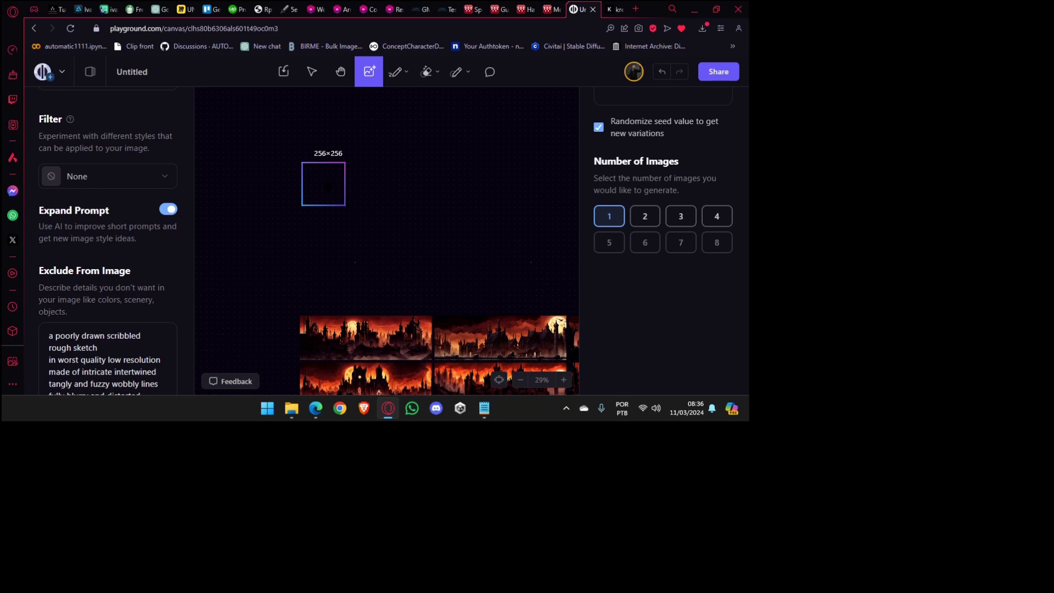
{"action": "left_click", "coordinate": [328, 190]}
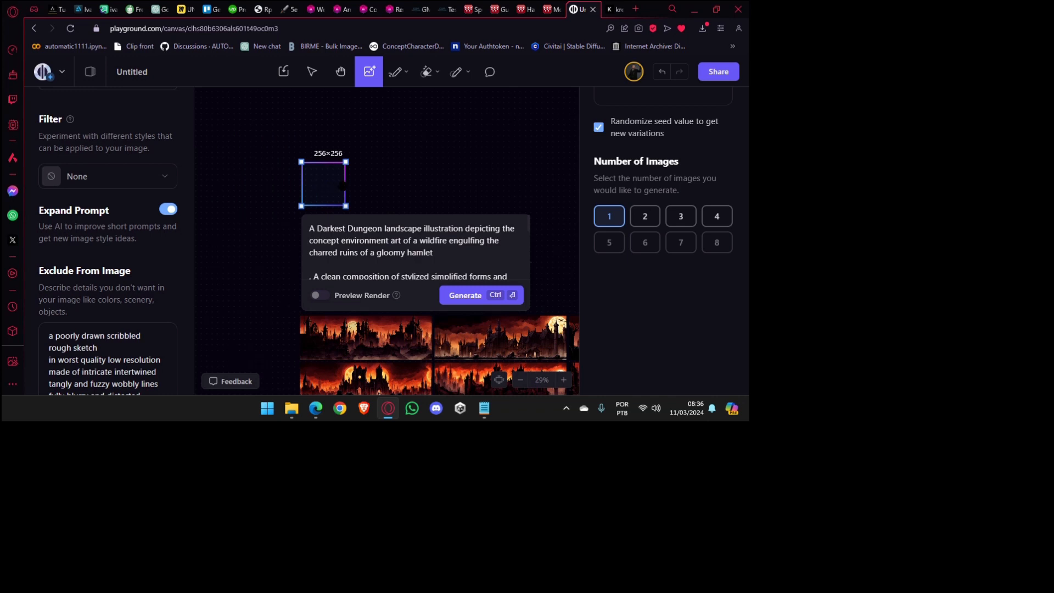
{"action": "left_click", "coordinate": [354, 181]}
{"action": "left_click", "coordinate": [336, 186]}
{"action": "left_click", "coordinate": [460, 192]}
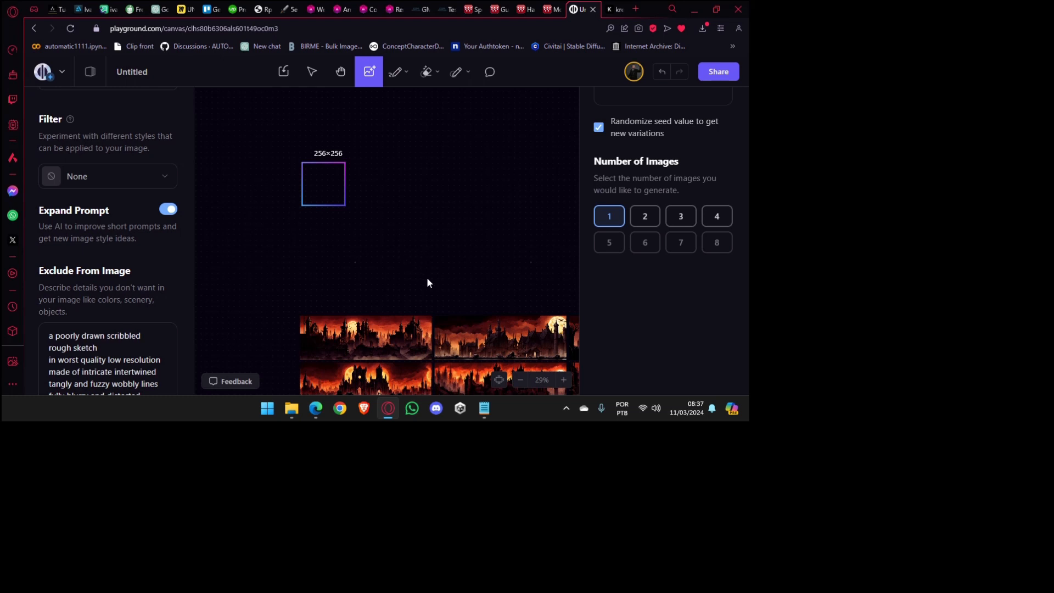
{"action": "left_click_drag", "start_coordinate": [429, 283], "coordinate": [419, 257]}
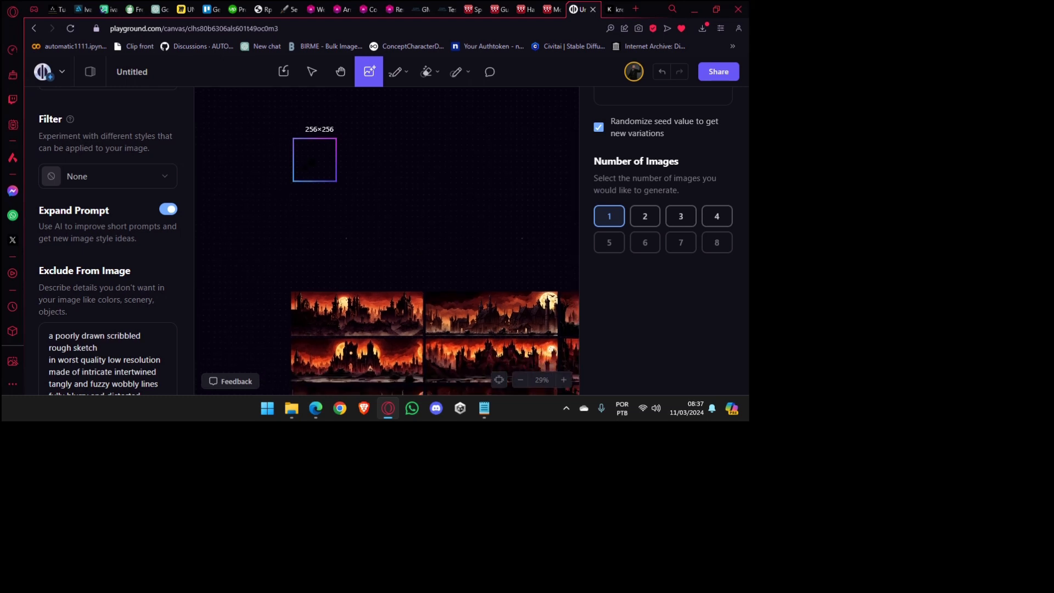
{"action": "left_click_drag", "start_coordinate": [311, 163], "coordinate": [312, 168]}
{"action": "left_click", "coordinate": [443, 125]}
Switch the image generation model to Stable Diffusion XL.
{"action": "scroll", "coordinate": [690, 187], "scroll_direction": "up", "scroll_amount": 5}
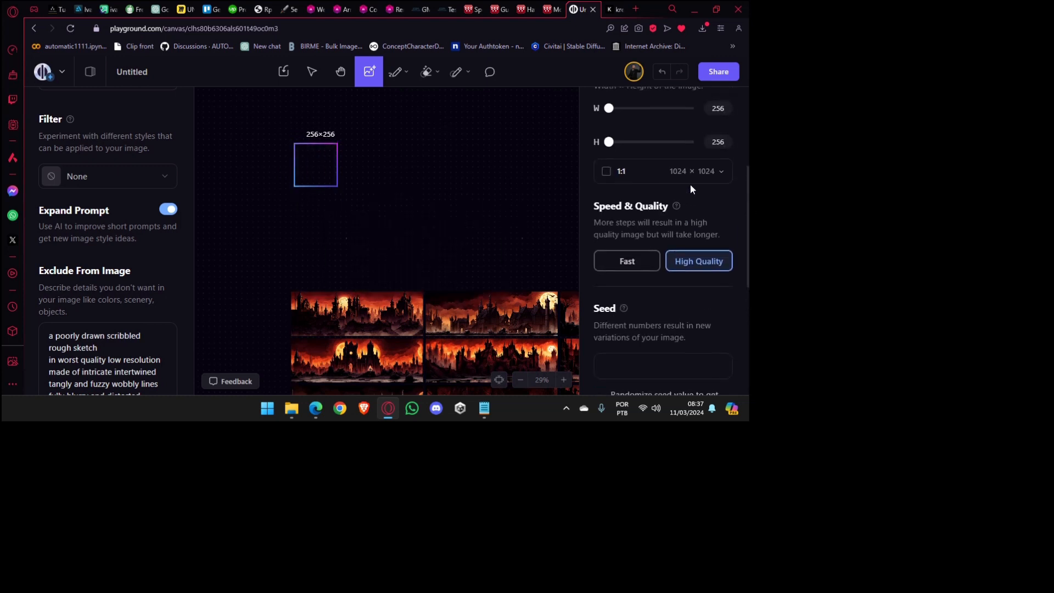
{"action": "scroll", "coordinate": [690, 189], "scroll_direction": "up", "scroll_amount": 3}
{"action": "left_click", "coordinate": [640, 237]}
{"action": "left_click", "coordinate": [637, 279]}
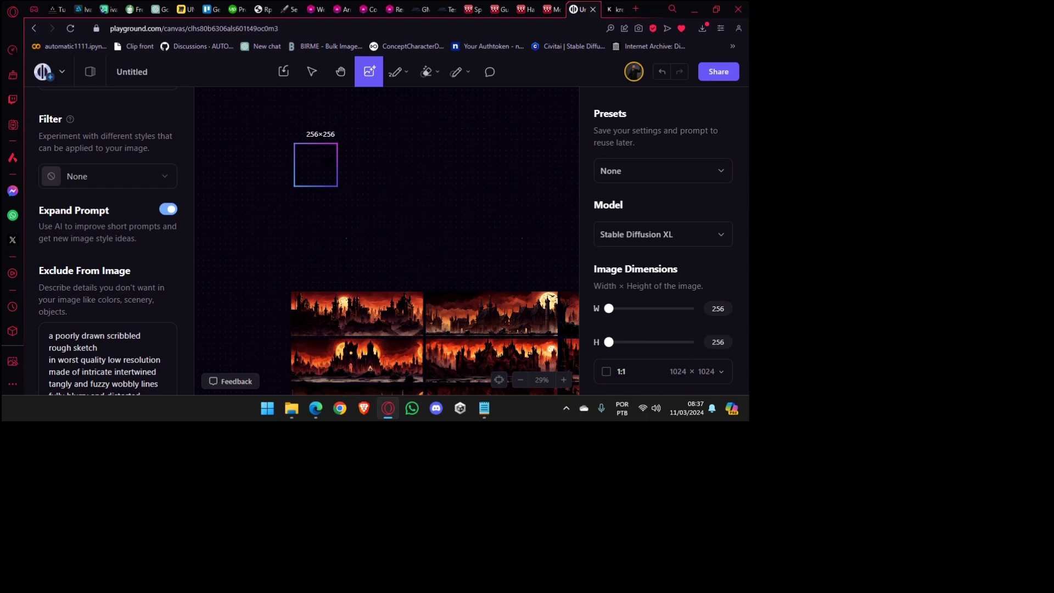
Move the 256×256 generation frame down closer to the image grid and leave it deselected.
{"action": "left_click_drag", "start_coordinate": [317, 164], "coordinate": [313, 206]}
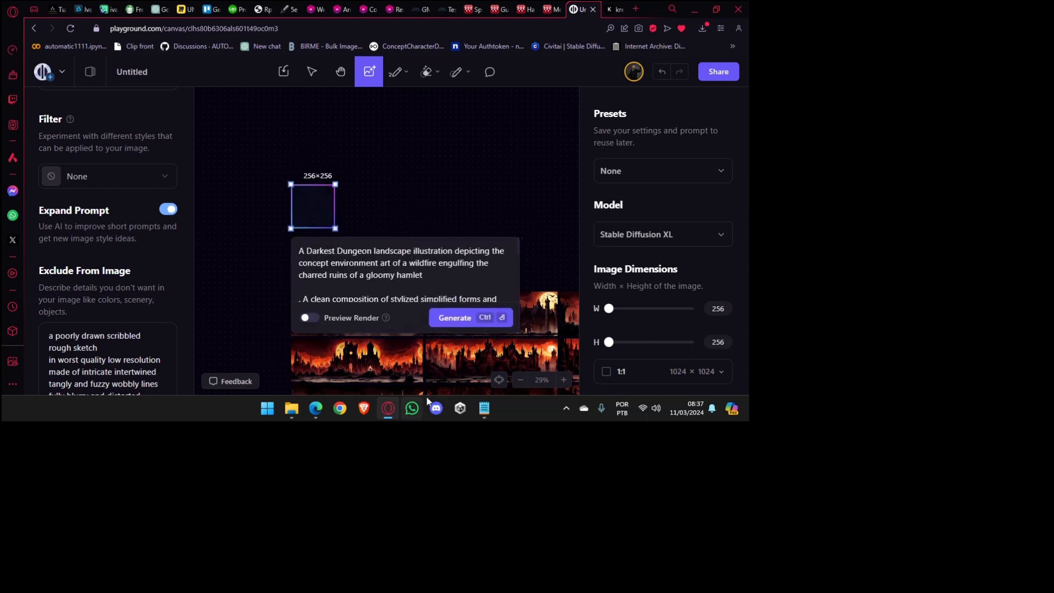
{"action": "left_click", "coordinate": [361, 257]}
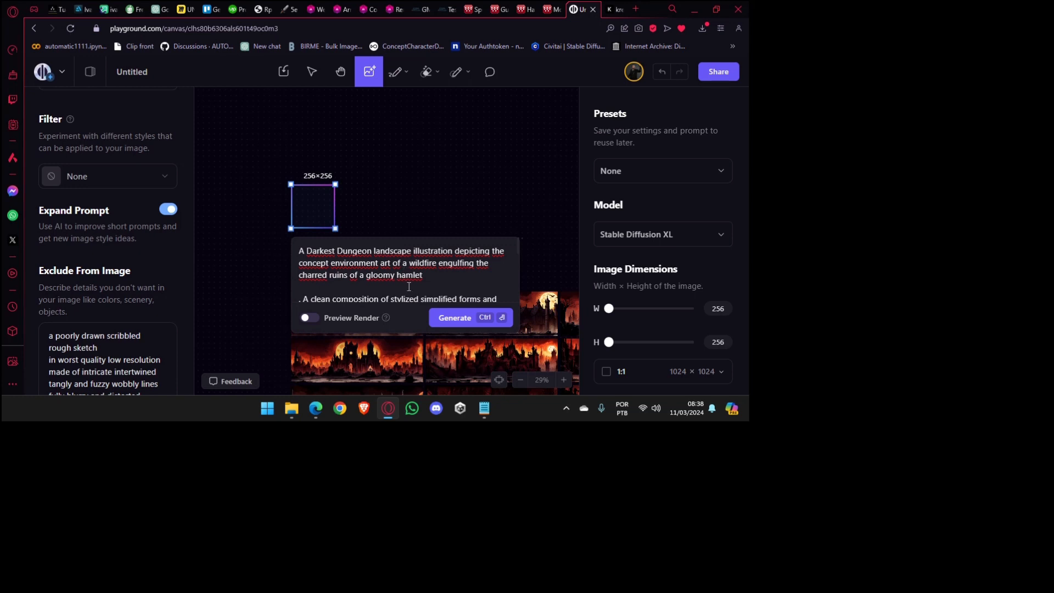
{"action": "left_click", "coordinate": [488, 189]}
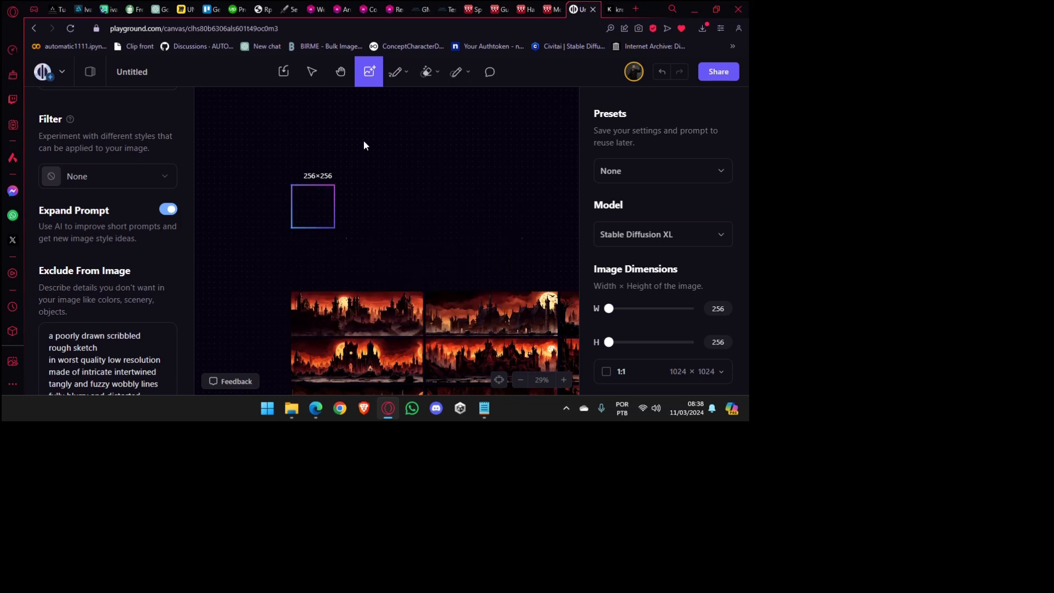
Switch the image generation model to Playground v2, check its settings, and change the model to Playground v2.5.
{"action": "left_click", "coordinate": [629, 239]}
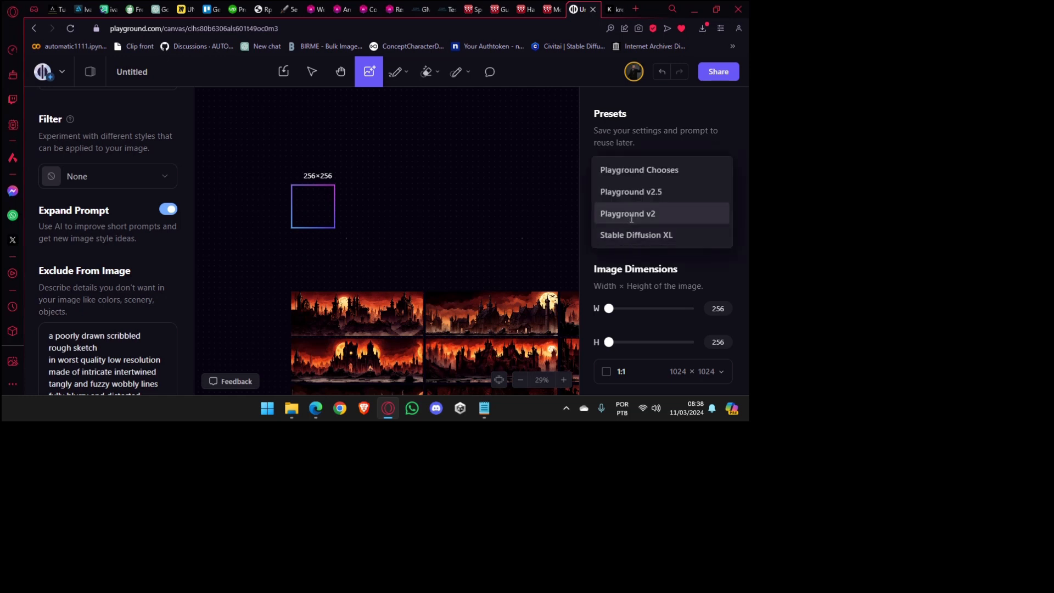
{"action": "left_click", "coordinate": [631, 219]}
{"action": "scroll", "coordinate": [613, 265], "scroll_direction": "down", "scroll_amount": 4}
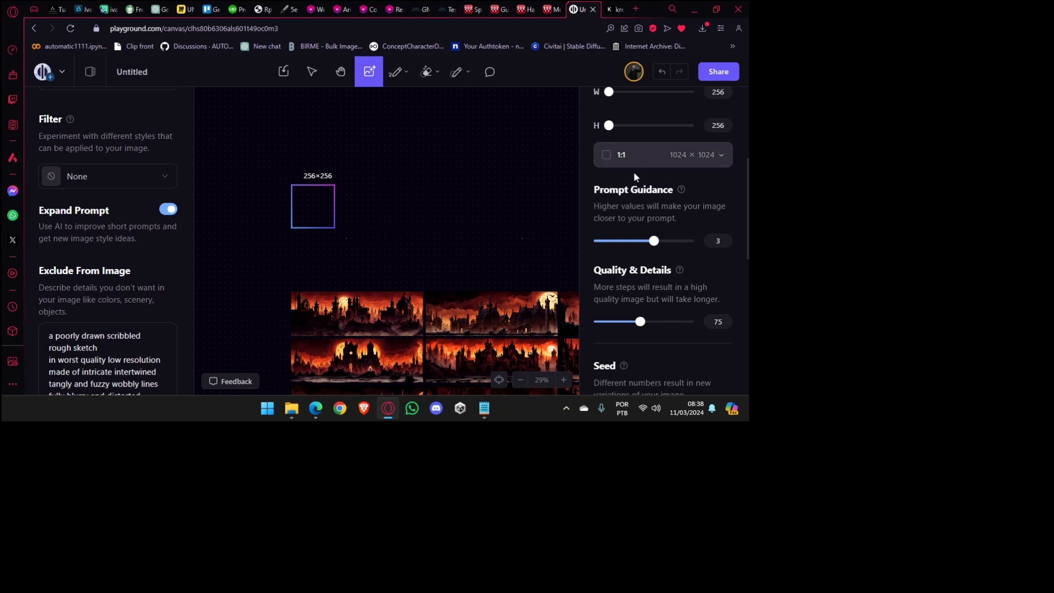
{"action": "scroll", "coordinate": [633, 171], "scroll_direction": "up", "scroll_amount": 4}
{"action": "left_click", "coordinate": [629, 231]}
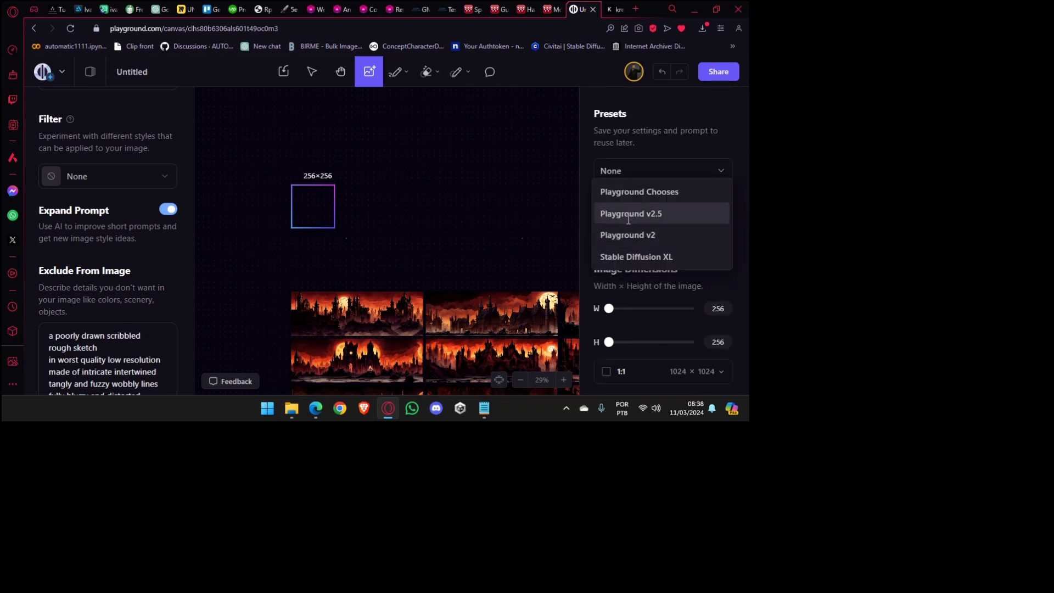
{"action": "left_click", "coordinate": [628, 221]}
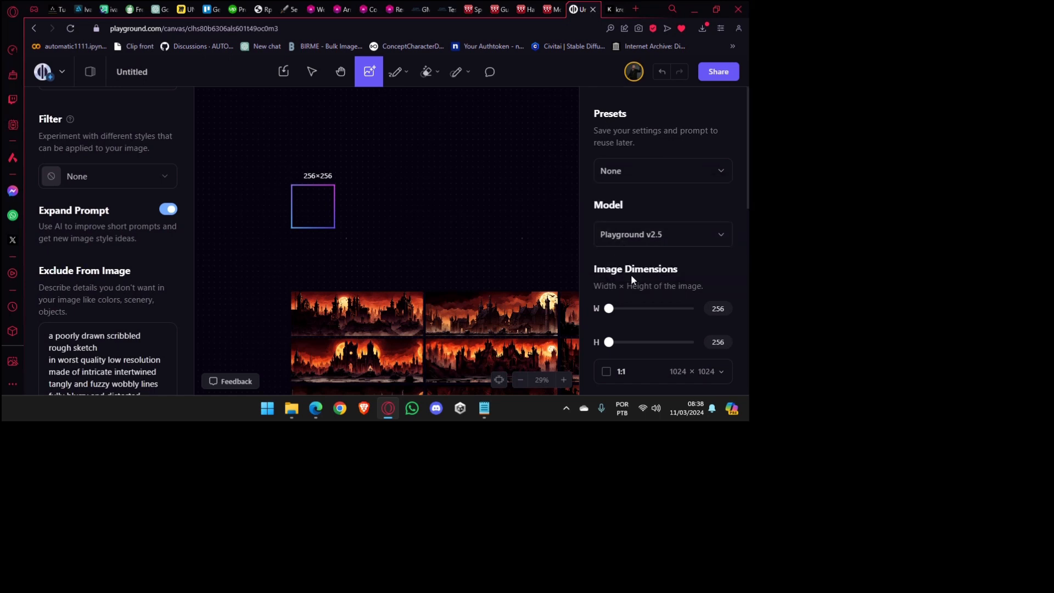
Switch the image generation model back to Stable Diffusion XL and set Prompt Guidance to 12.
{"action": "left_click", "coordinate": [635, 242]}
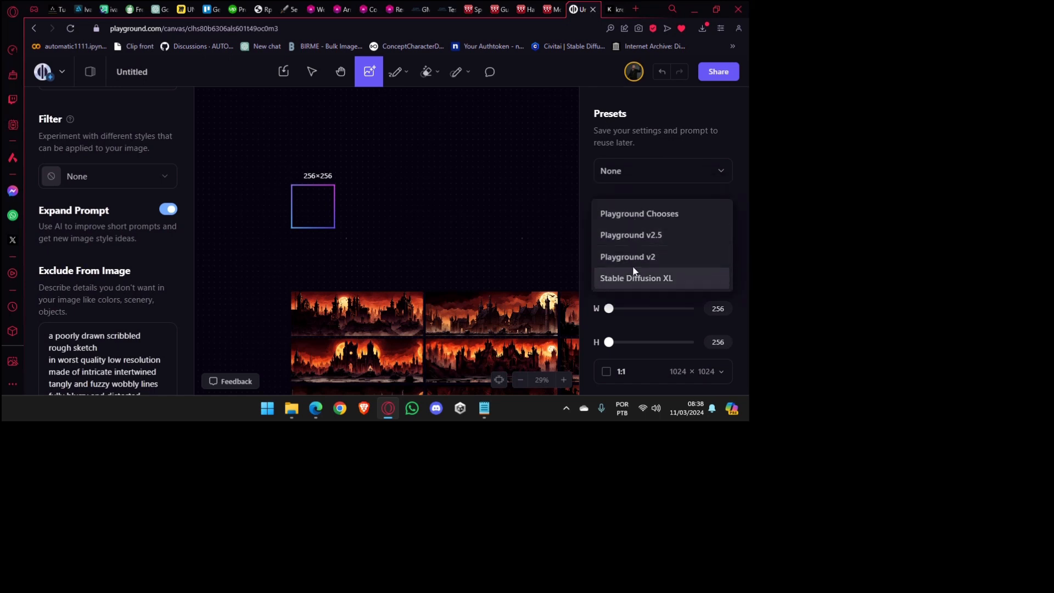
{"action": "left_click", "coordinate": [642, 251]}
{"action": "left_click", "coordinate": [642, 249]}
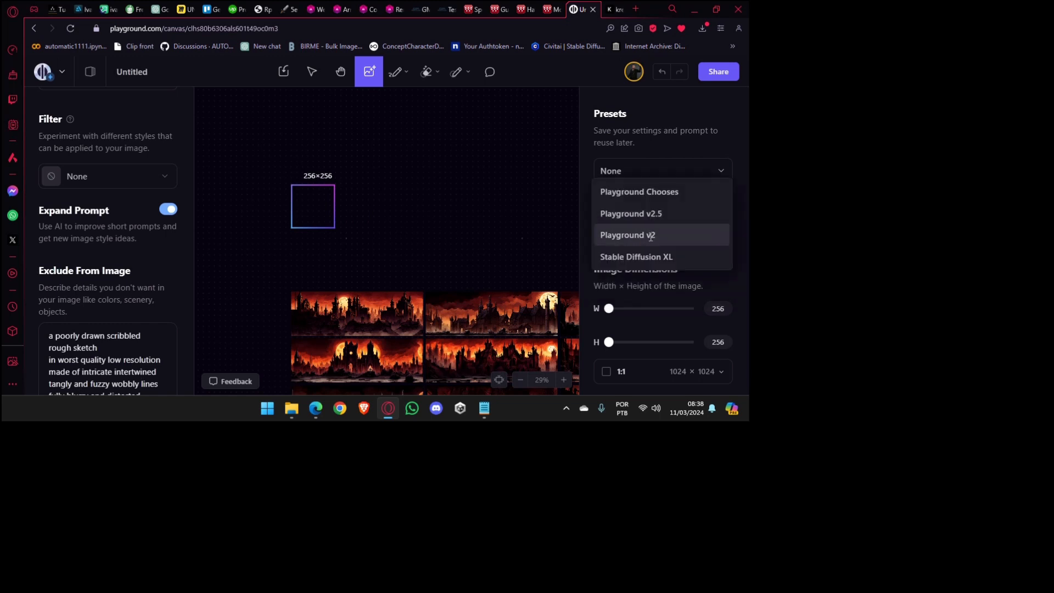
{"action": "left_click", "coordinate": [641, 262]}
{"action": "scroll", "coordinate": [636, 264], "scroll_direction": "down", "scroll_amount": 4}
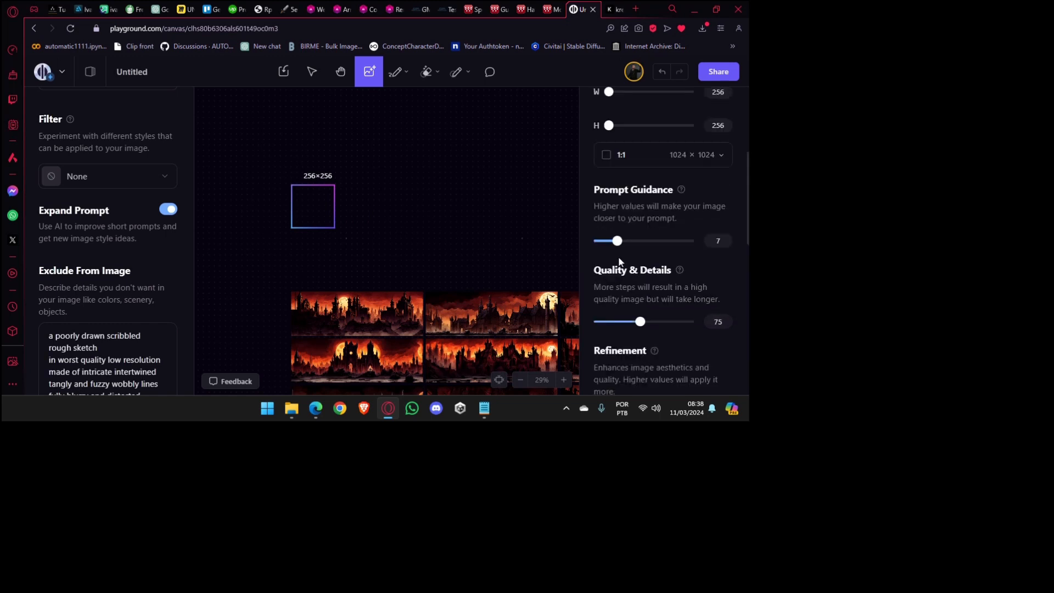
{"action": "mouse_move", "coordinate": [618, 240]}
{"action": "left_mouse_down"}
{"action": "mouse_move", "coordinate": [642, 242]}
{"action": "mouse_move", "coordinate": [631, 242]}
{"action": "left_mouse_up"}
{"action": "scroll", "coordinate": [624, 227], "scroll_direction": "down", "scroll_amount": 1}
{"action": "scroll", "coordinate": [625, 230], "scroll_direction": "down", "scroll_amount": 3}
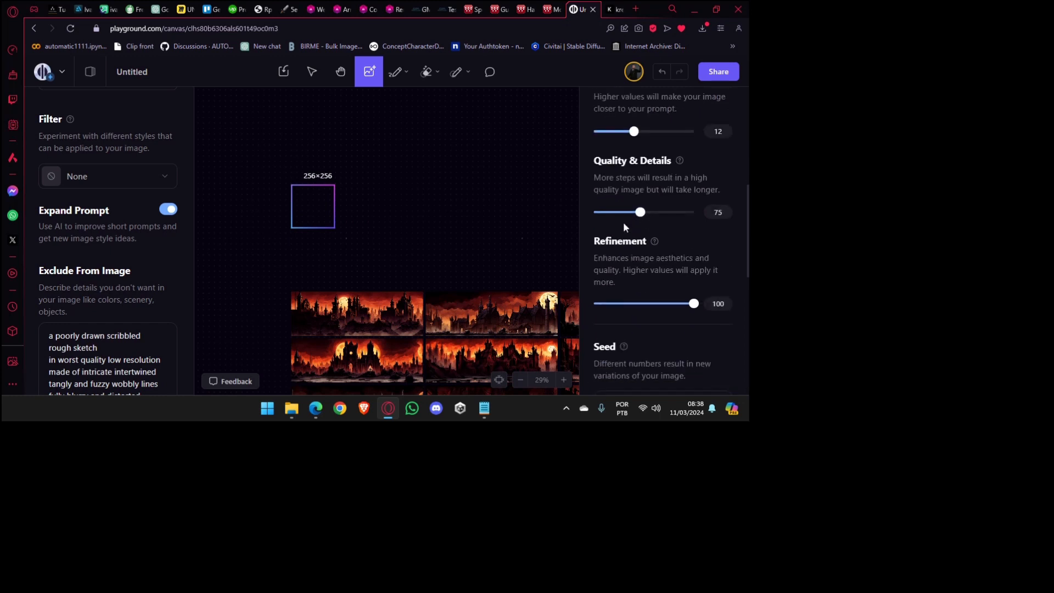
Examine the Prompt Guidance, Quality & Details and Refinement settings available for the Stable Diffusion XL model.
{"action": "scroll", "coordinate": [661, 147], "scroll_direction": "up", "scroll_amount": 2}
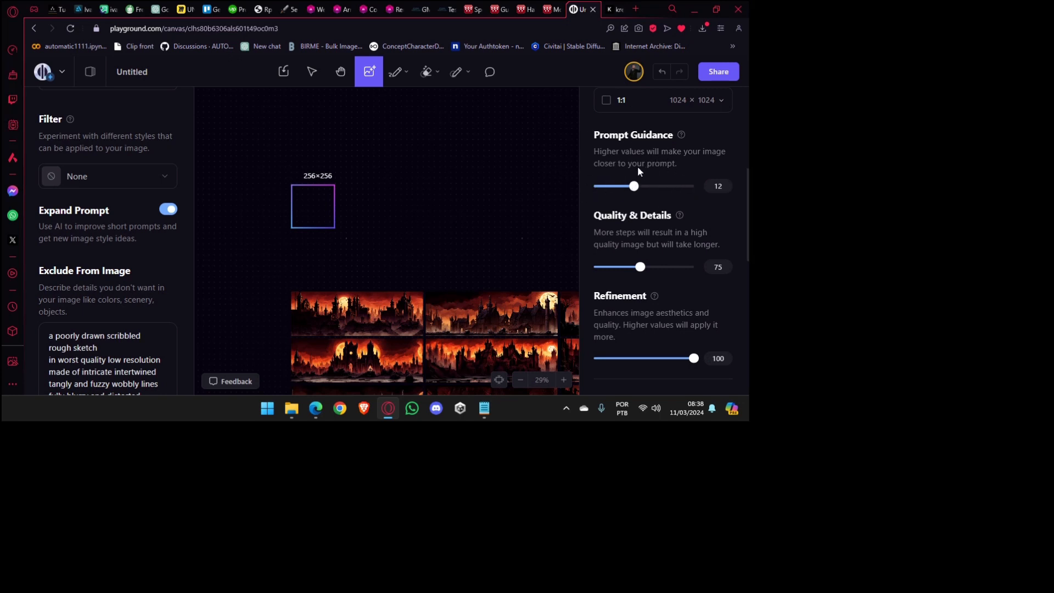
{"action": "scroll", "coordinate": [698, 240], "scroll_direction": "down", "scroll_amount": 1}
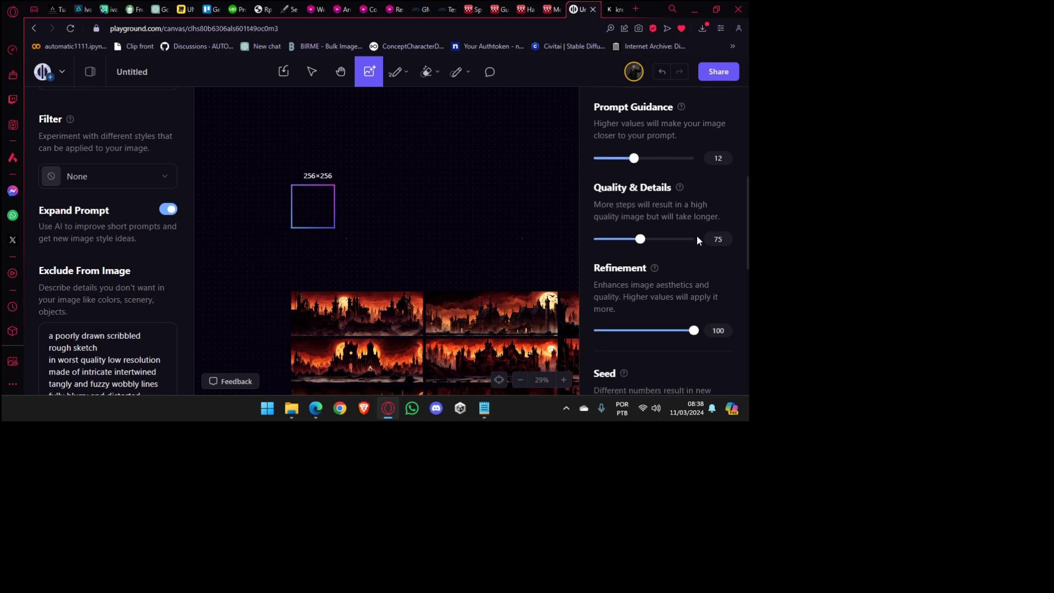
{"action": "scroll", "coordinate": [697, 240], "scroll_direction": "down", "scroll_amount": 1}
{"action": "left_click_drag", "start_coordinate": [638, 218], "coordinate": [642, 219]}
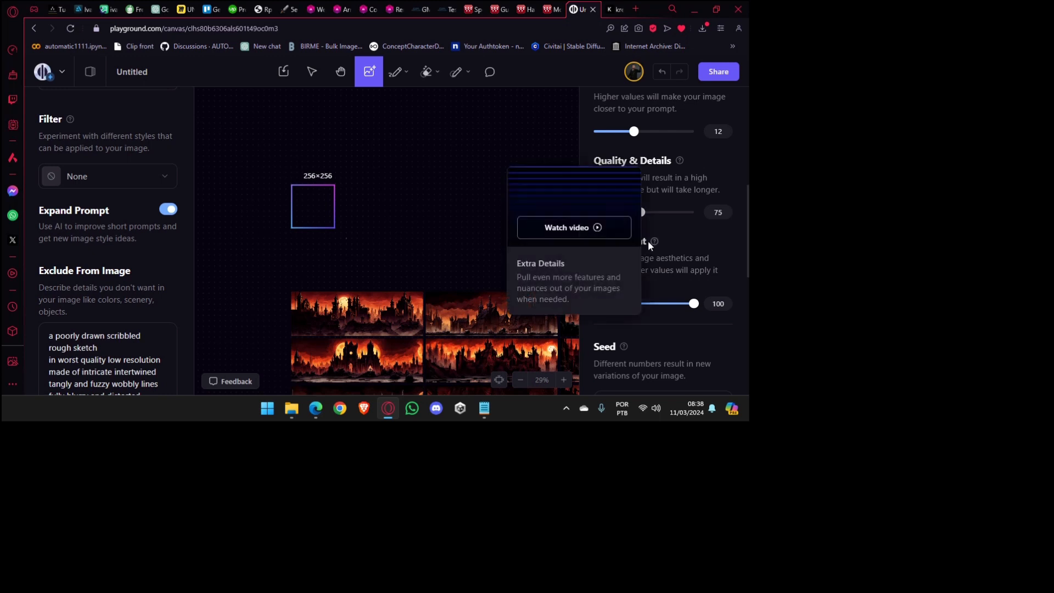
{"action": "scroll", "coordinate": [667, 242], "scroll_direction": "down", "scroll_amount": 2}
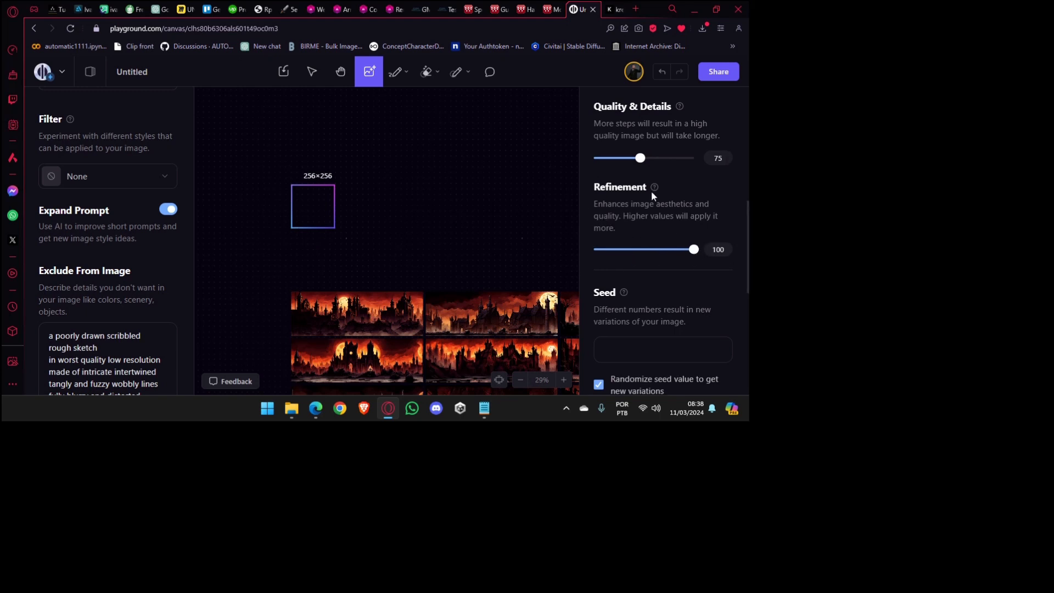
{"action": "scroll", "coordinate": [675, 187], "scroll_direction": "up", "scroll_amount": 5}
{"action": "scroll", "coordinate": [666, 208], "scroll_direction": "down", "scroll_amount": 4}
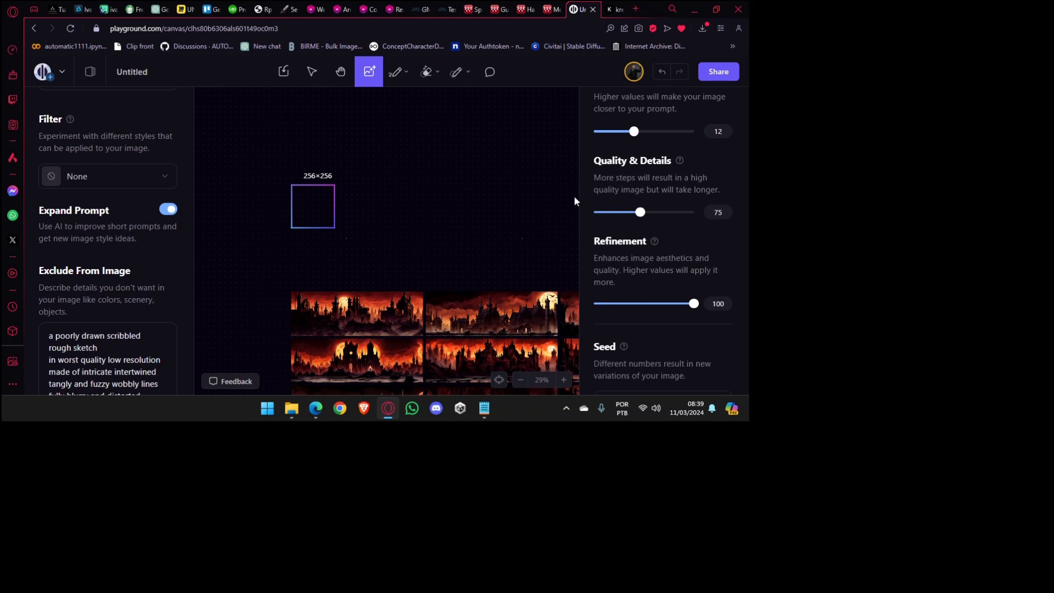
{"action": "scroll", "coordinate": [674, 220], "scroll_direction": "up", "scroll_amount": 4}
{"action": "scroll", "coordinate": [678, 209], "scroll_direction": "up", "scroll_amount": 2}
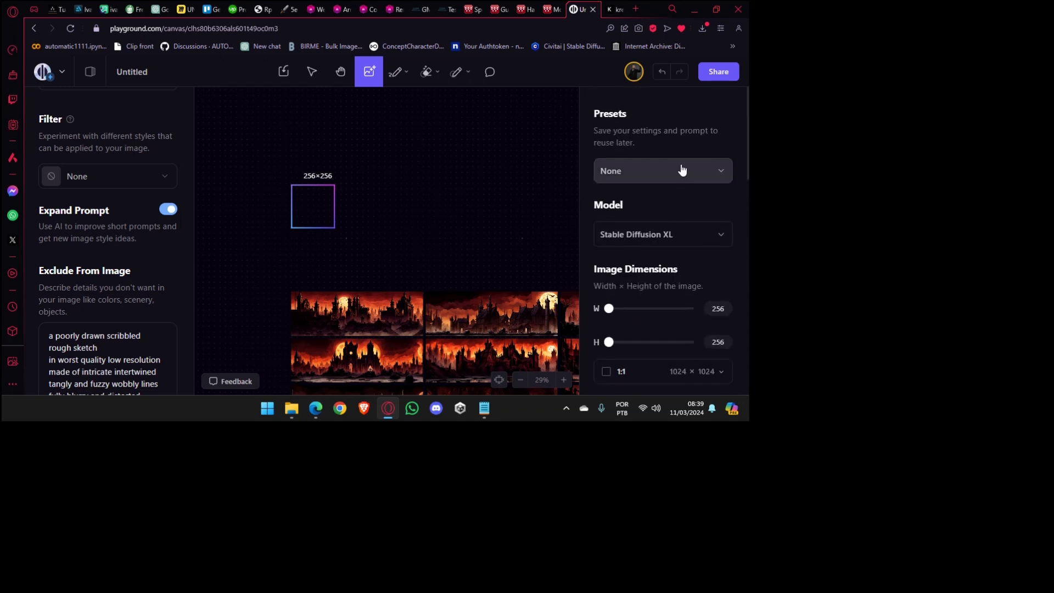
Switch the model to Playground v2 and review its guidance and quality settings.
{"action": "left_click", "coordinate": [637, 236]}
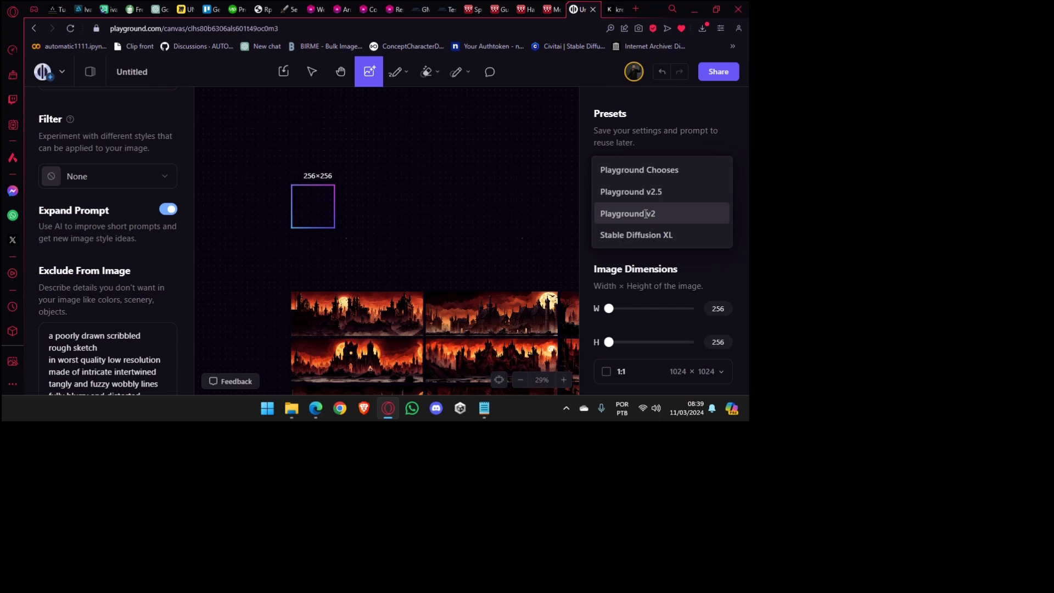
{"action": "left_click", "coordinate": [645, 215]}
{"action": "scroll", "coordinate": [653, 203], "scroll_direction": "down", "scroll_amount": 6}
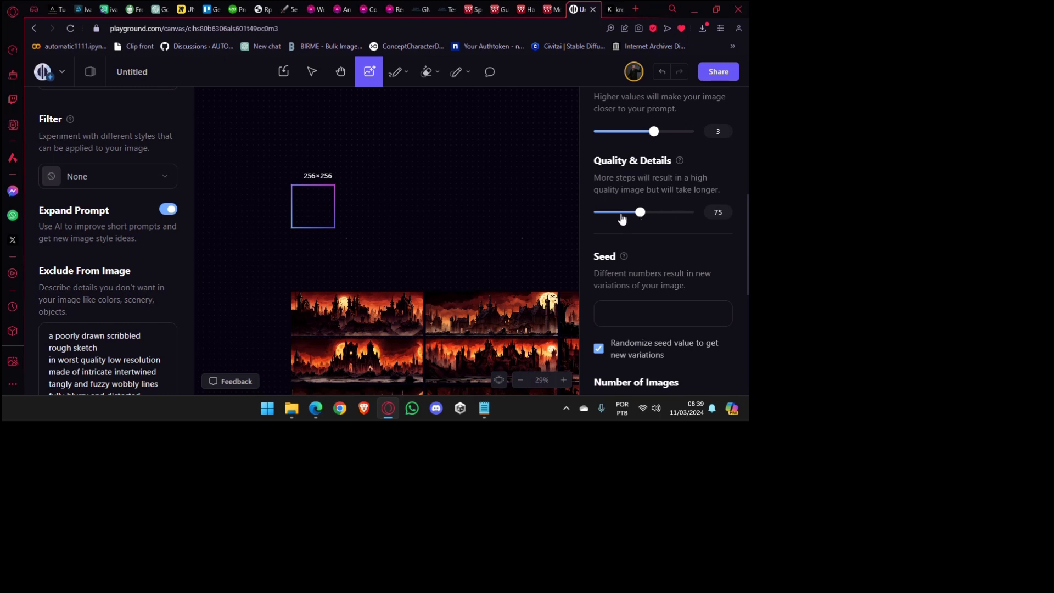
{"action": "scroll", "coordinate": [637, 236], "scroll_direction": "up", "scroll_amount": 5}
Switch the model to Playground v2.5 and review its Speed & Quality options.
{"action": "left_click", "coordinate": [643, 182]}
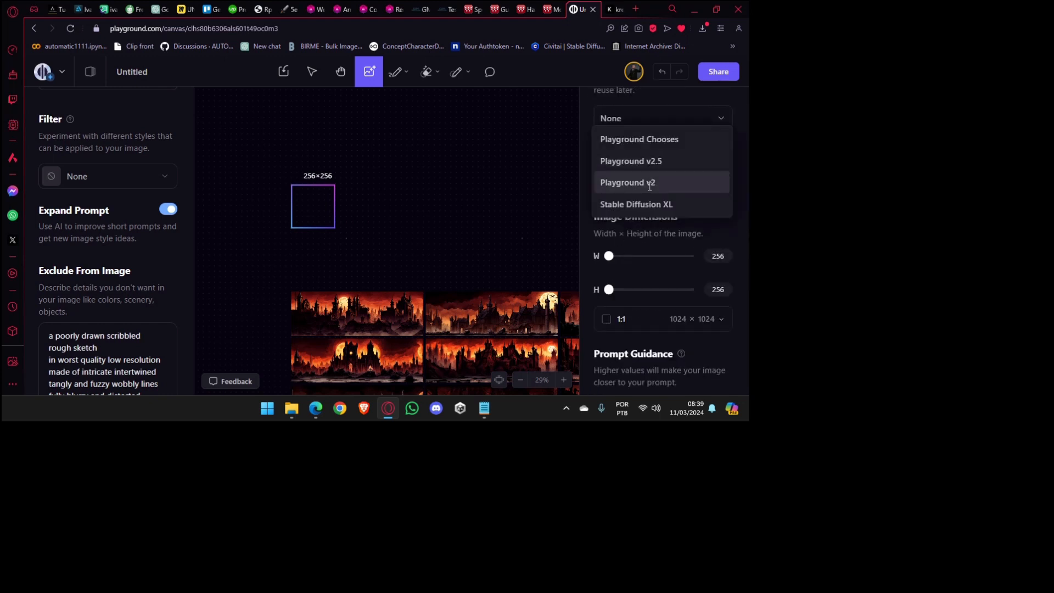
{"action": "left_click", "coordinate": [646, 165]}
{"action": "scroll", "coordinate": [656, 247], "scroll_direction": "down", "scroll_amount": 3}
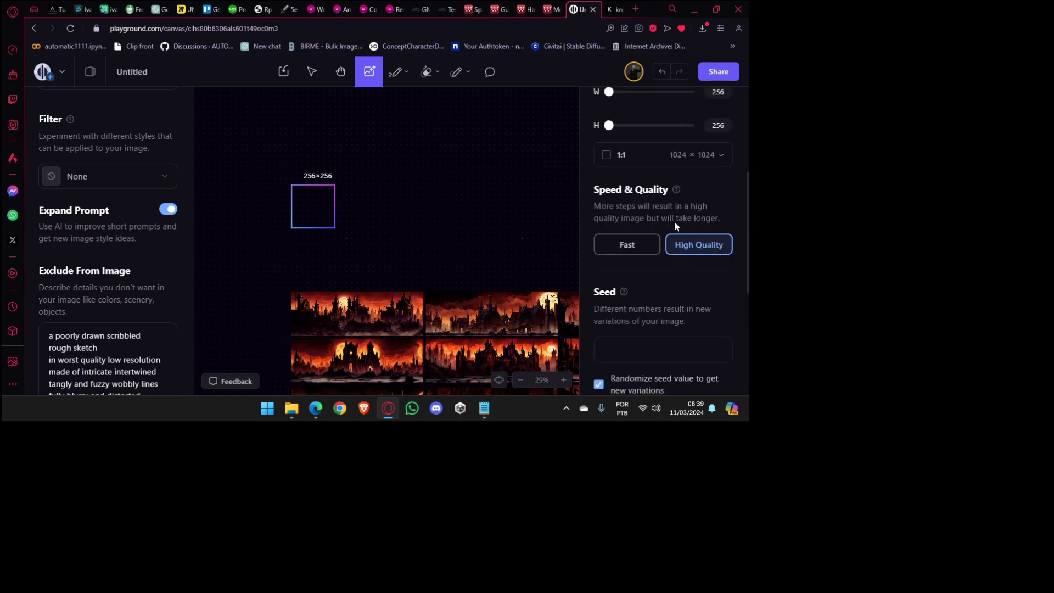
{"action": "scroll", "coordinate": [674, 222], "scroll_direction": "up", "scroll_amount": 2}
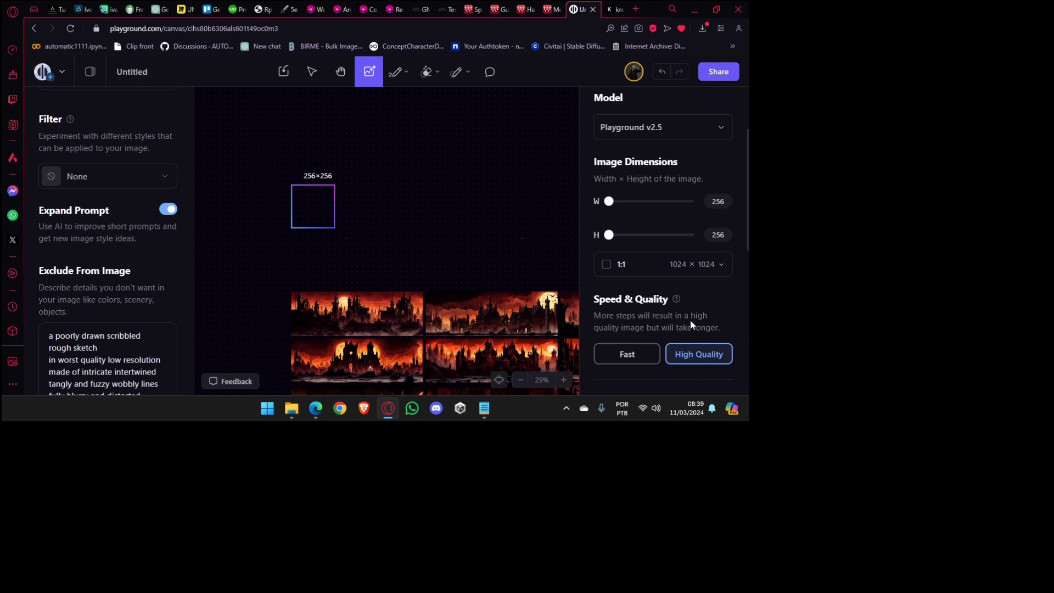
Select Stable Diffusion XL as the model again and raise its Prompt Guidance to 12.
{"action": "left_click", "coordinate": [679, 139]}
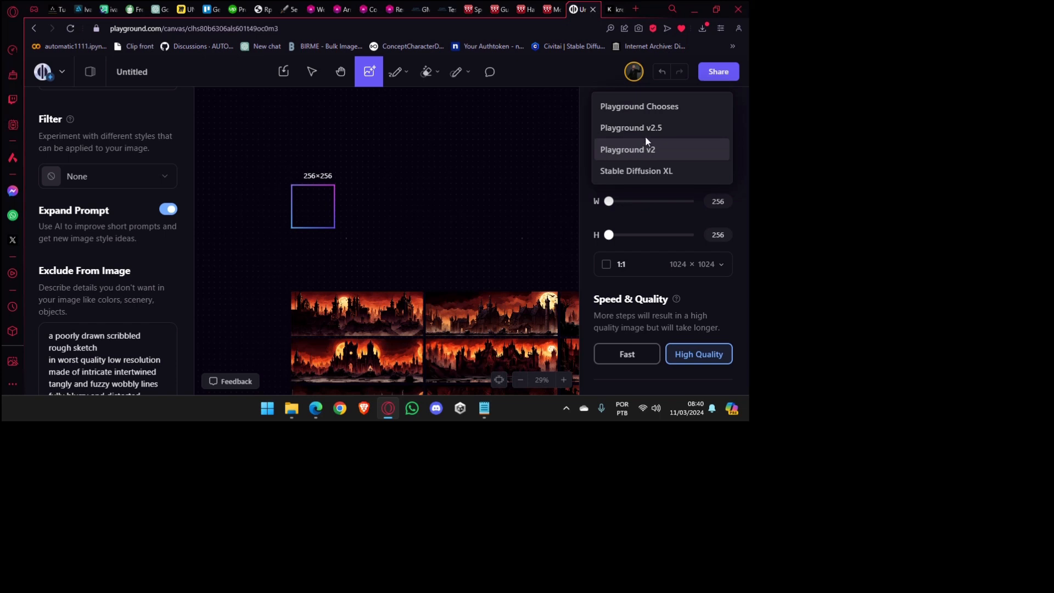
{"action": "left_click", "coordinate": [635, 172]}
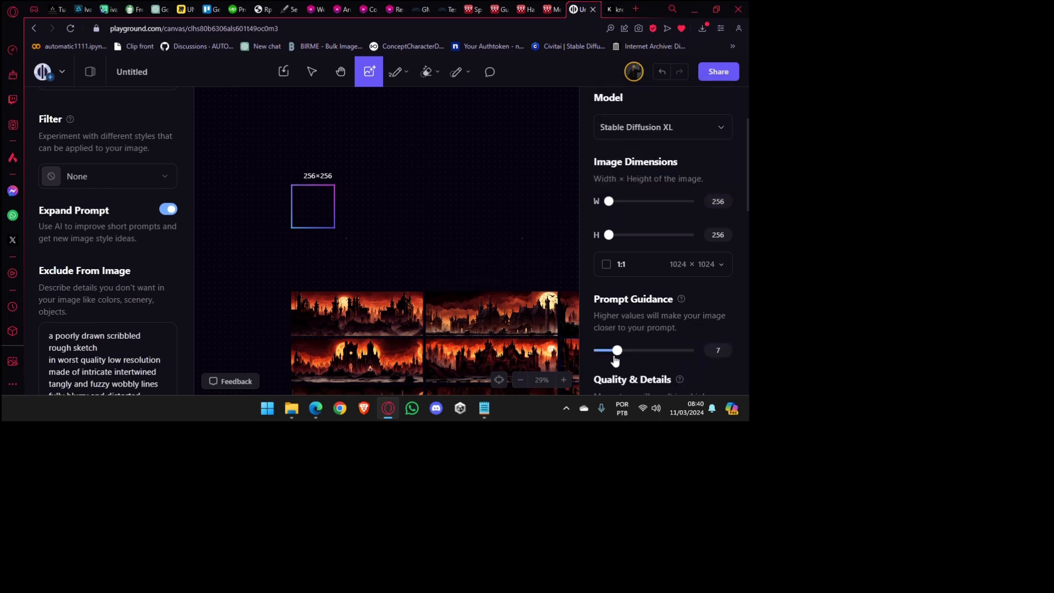
{"action": "left_click_drag", "start_coordinate": [632, 352], "coordinate": [635, 351]}
Set the number of images to 4 and generate them from the wildfire hamlet prompt in the 256×256 frame.
{"action": "left_click", "coordinate": [302, 208]}
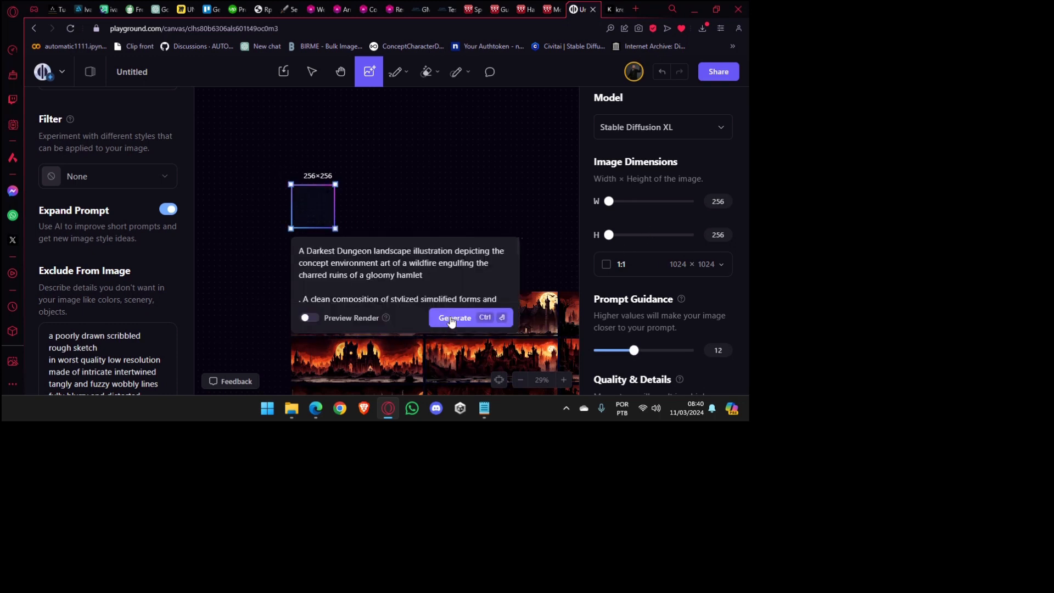
{"action": "scroll", "coordinate": [713, 275], "scroll_direction": "down", "scroll_amount": 10}
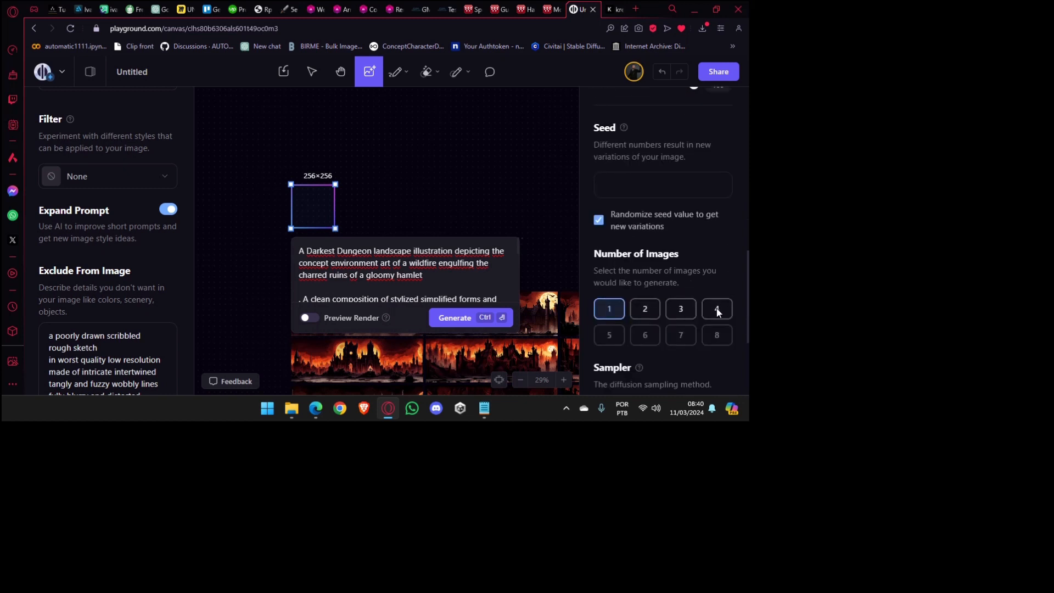
{"action": "left_click", "coordinate": [717, 309]}
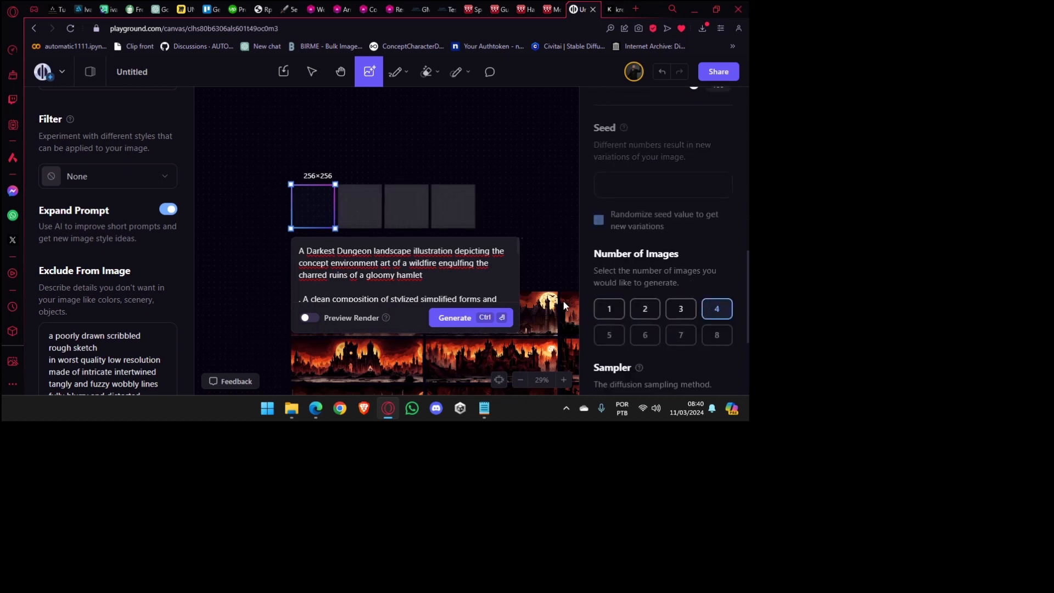
{"action": "left_click", "coordinate": [457, 319]}
Examine the four newly generated wildfire images up close and check the model used for them.
{"action": "scroll", "coordinate": [714, 208], "scroll_direction": "up", "scroll_amount": 3}
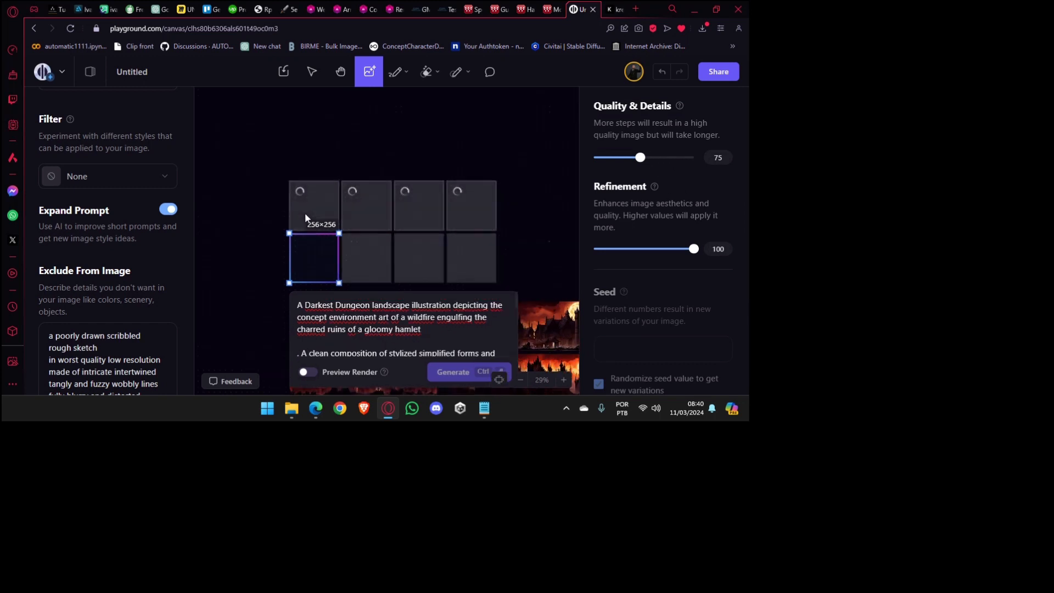
{"action": "scroll", "coordinate": [306, 213], "scroll_direction": "up", "scroll_amount": 3}
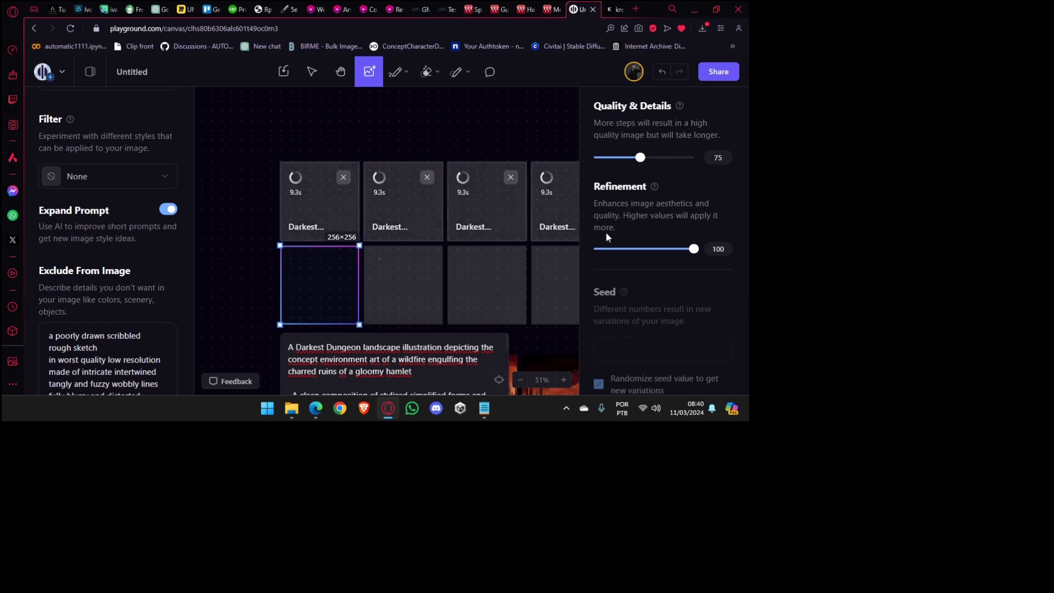
{"action": "scroll", "coordinate": [634, 225], "scroll_direction": "up", "scroll_amount": 6}
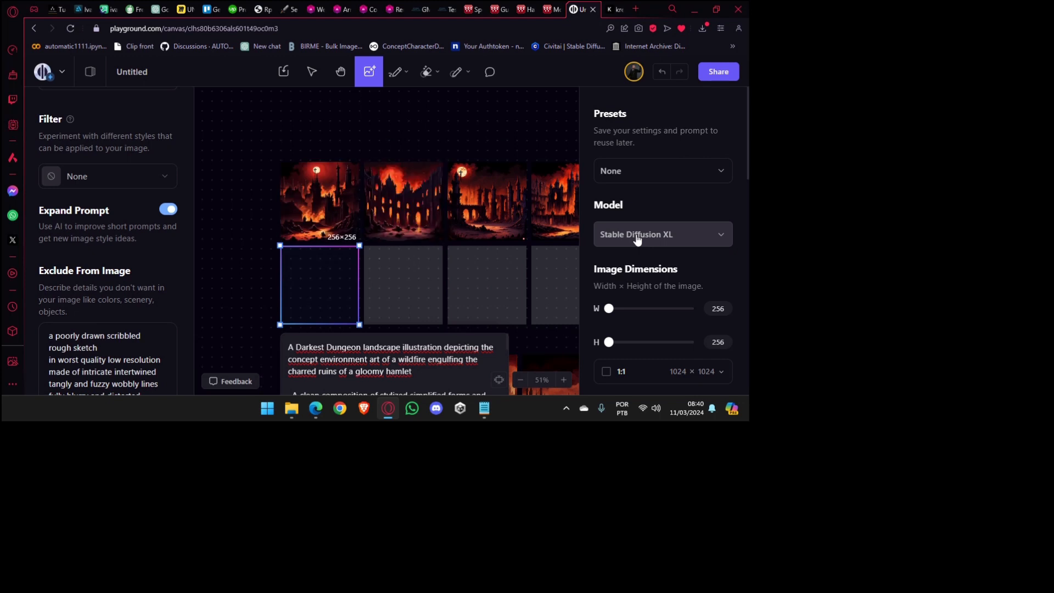
{"action": "mouse_move", "coordinate": [436, 229]}
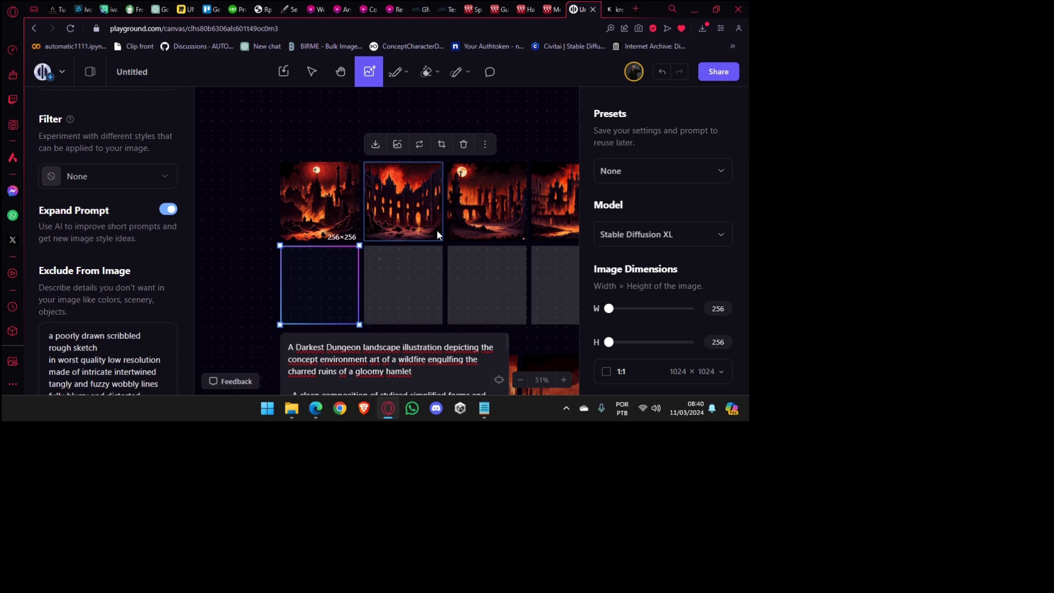
{"action": "mouse_move", "coordinate": [348, 219]}
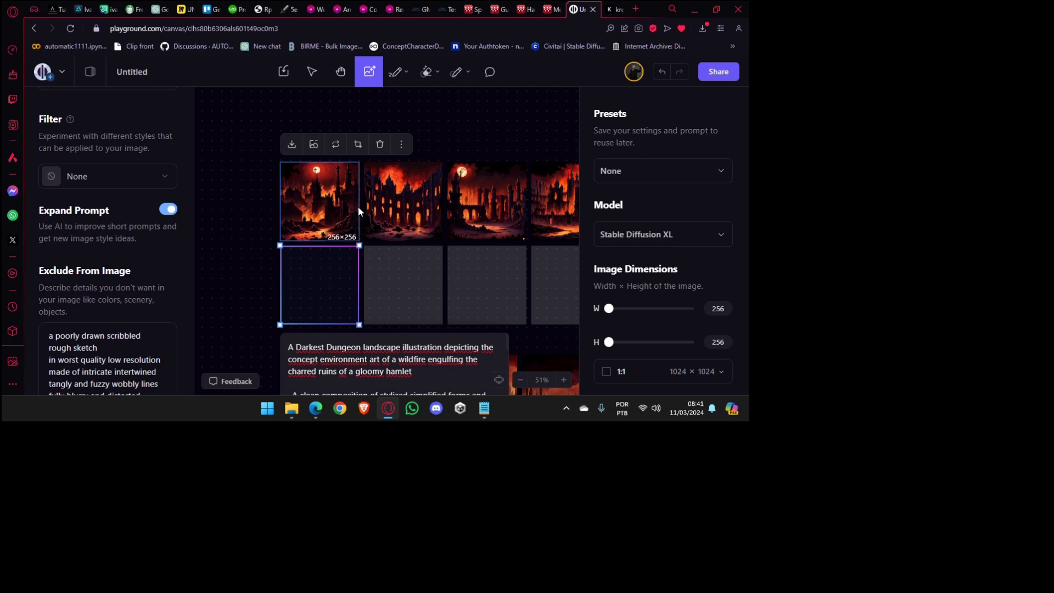
Move the 256×256 generation frame off the image grid to the empty canvas on its right.
{"action": "scroll", "coordinate": [350, 188], "scroll_direction": "down", "scroll_amount": 5}
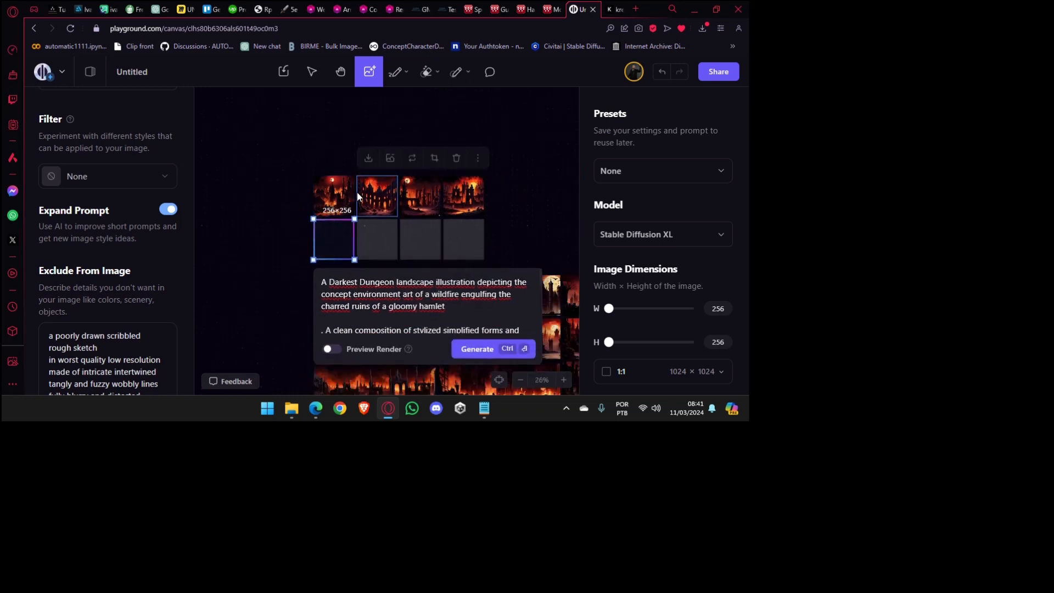
{"action": "scroll", "coordinate": [354, 228], "scroll_direction": "down", "scroll_amount": 3}
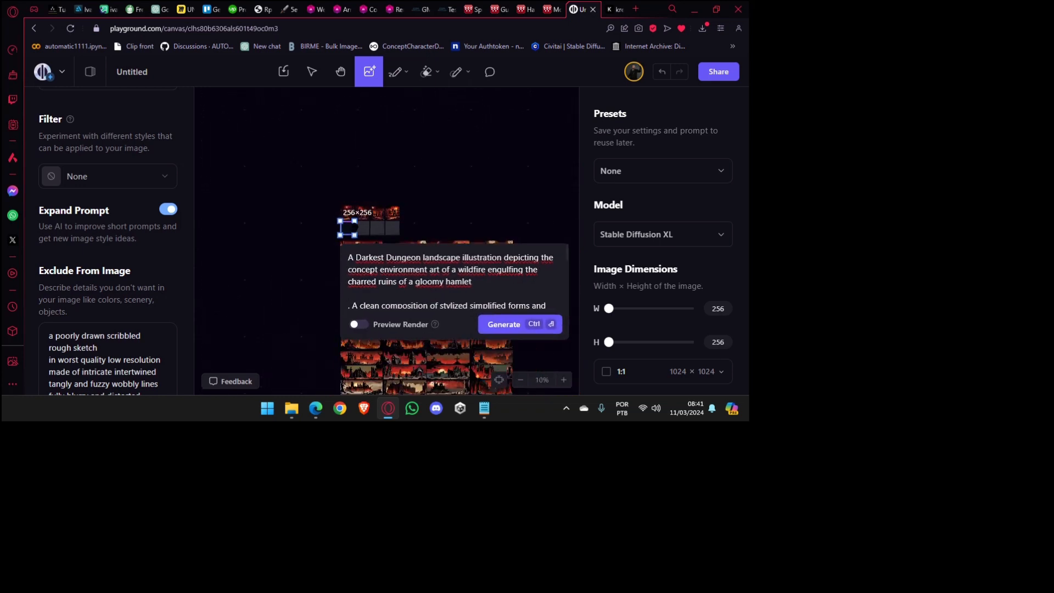
{"action": "left_click_drag", "start_coordinate": [346, 227], "coordinate": [550, 221]}
Examine the wide wildfire landscapes in the existing image grid, comparing them up close row by row.
{"action": "left_click_drag", "start_coordinate": [499, 263], "coordinate": [426, 123]}
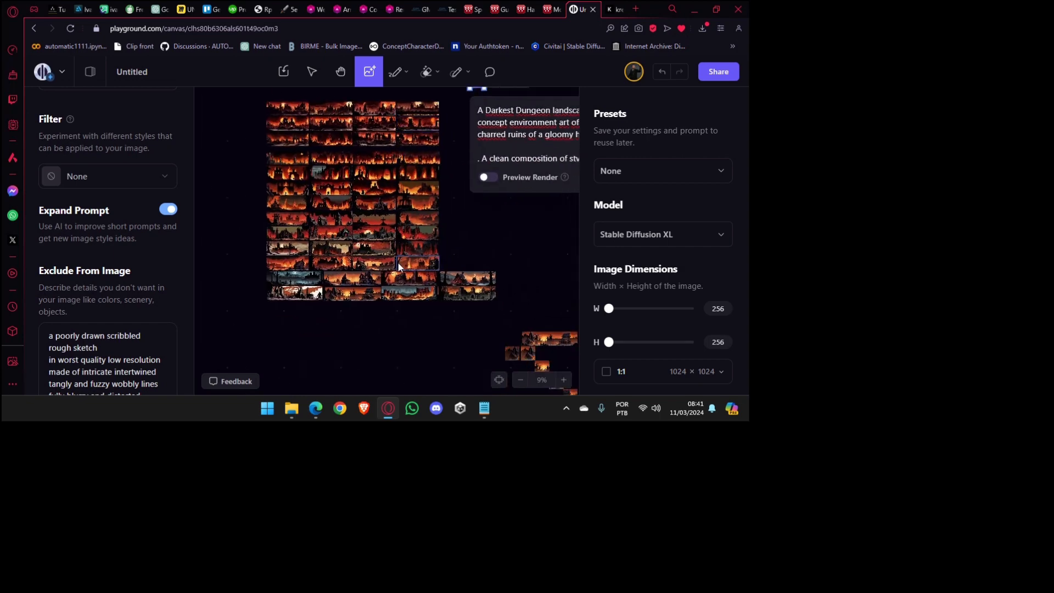
{"action": "left_click_drag", "start_coordinate": [262, 89], "coordinate": [273, 175]}
{"action": "scroll", "coordinate": [282, 200], "scroll_direction": "up", "scroll_amount": 5}
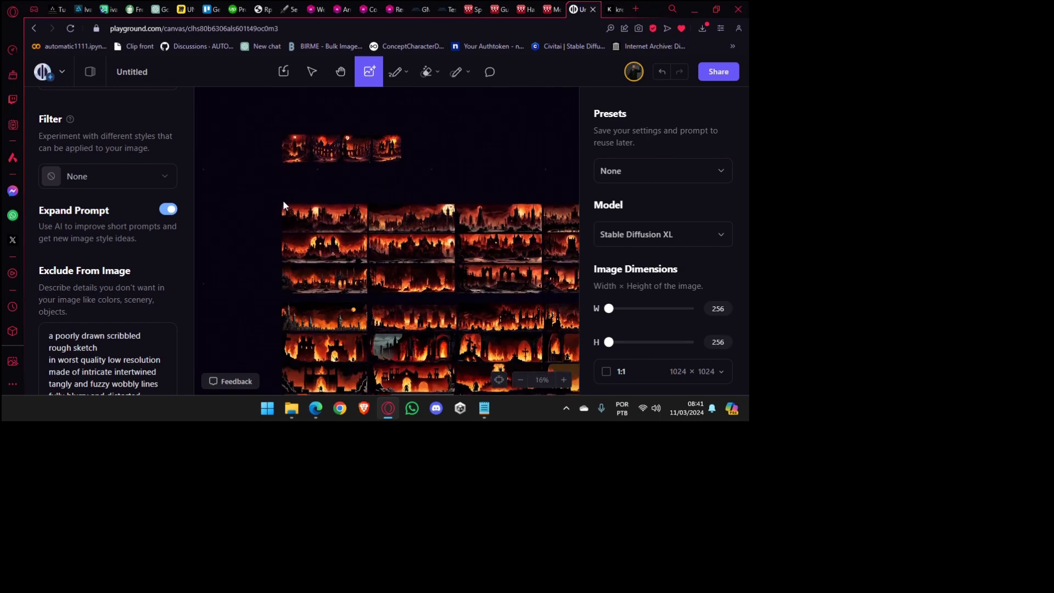
{"action": "scroll", "coordinate": [513, 246], "scroll_direction": "up", "scroll_amount": 3}
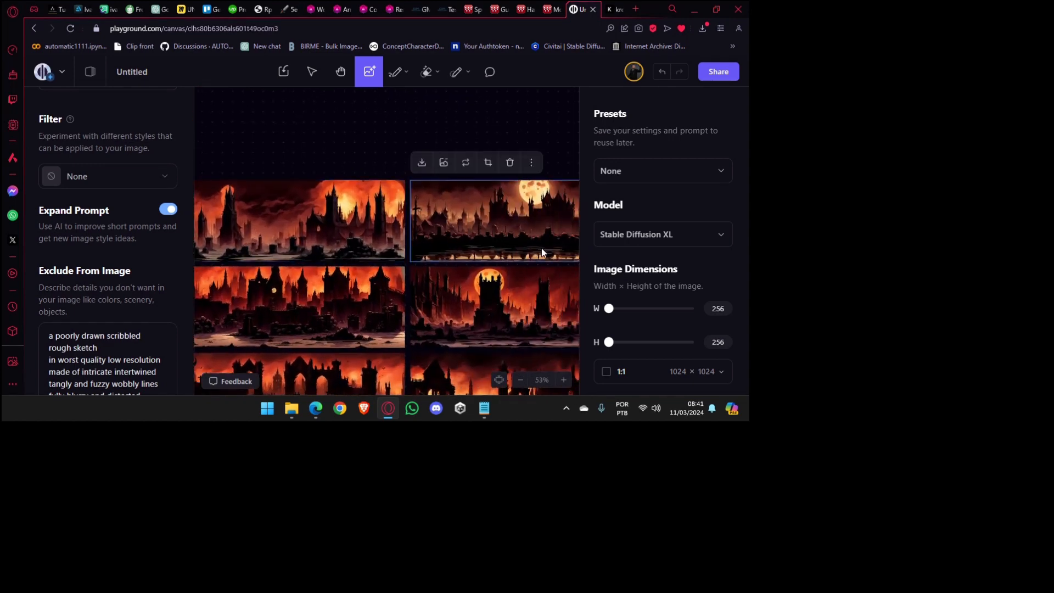
{"action": "scroll", "coordinate": [541, 248], "scroll_direction": "down", "scroll_amount": 5}
{"action": "mouse_move", "coordinate": [236, 286]}
{"action": "left_mouse_down"}
{"action": "mouse_move", "coordinate": [341, 250]}
{"action": "mouse_move", "coordinate": [239, 288]}
{"action": "left_mouse_up"}
{"action": "left_click_drag", "start_coordinate": [433, 291], "coordinate": [326, 291]}
{"action": "left_click_drag", "start_coordinate": [475, 296], "coordinate": [511, 302]}
{"action": "left_click_drag", "start_coordinate": [302, 310], "coordinate": [460, 215]}
{"action": "left_click_drag", "start_coordinate": [406, 318], "coordinate": [451, 267]}
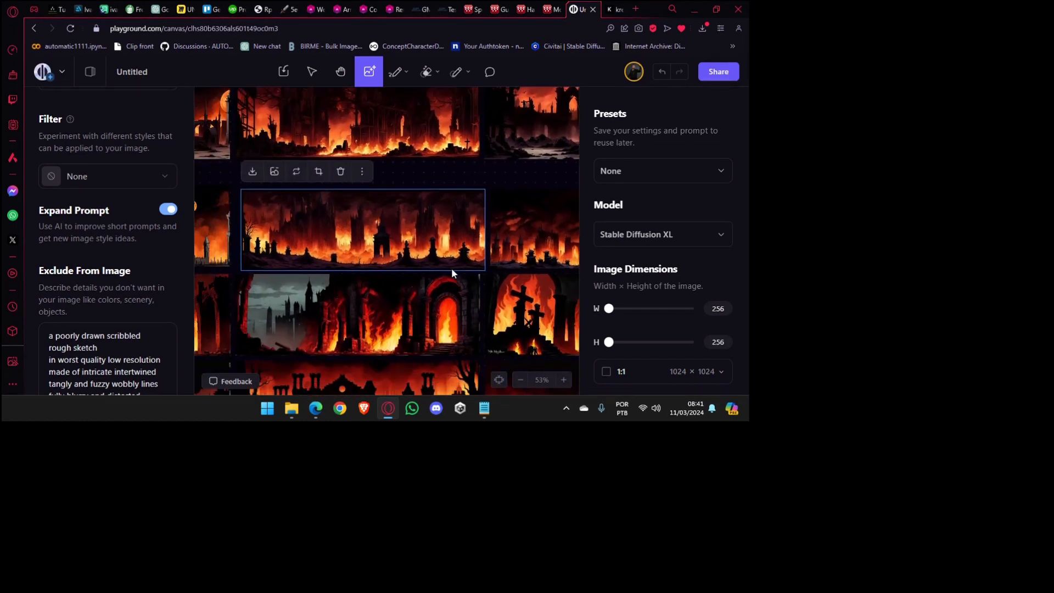
Examine the 1024×256 burning-castle landscape and the diagonal row of small square tiles beneath it, comparing them with the large landscape below.
{"action": "scroll", "coordinate": [451, 268], "scroll_direction": "down", "scroll_amount": 2}
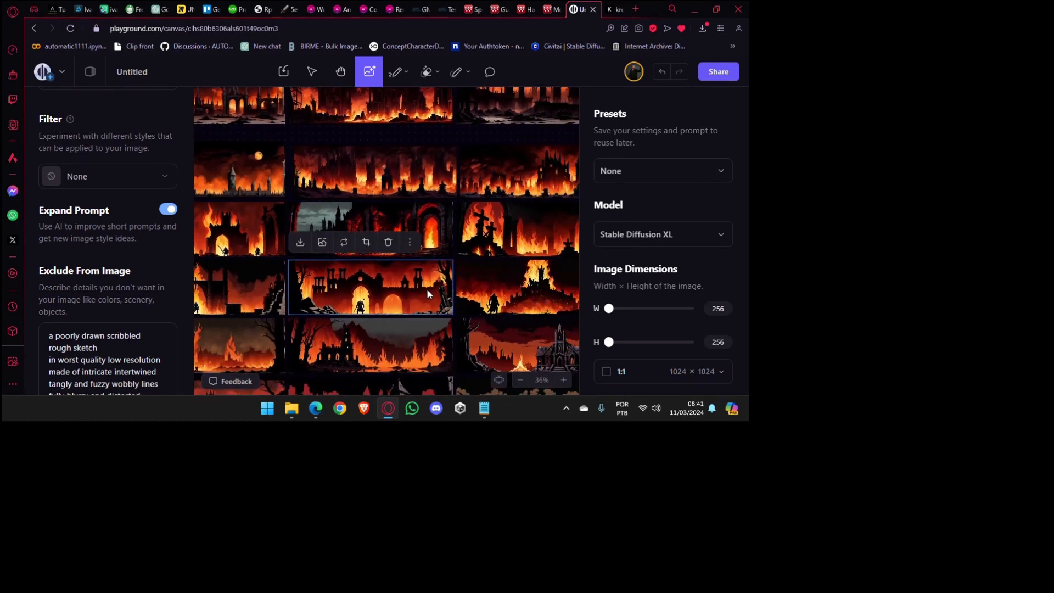
{"action": "scroll", "coordinate": [426, 288], "scroll_direction": "down", "scroll_amount": 5}
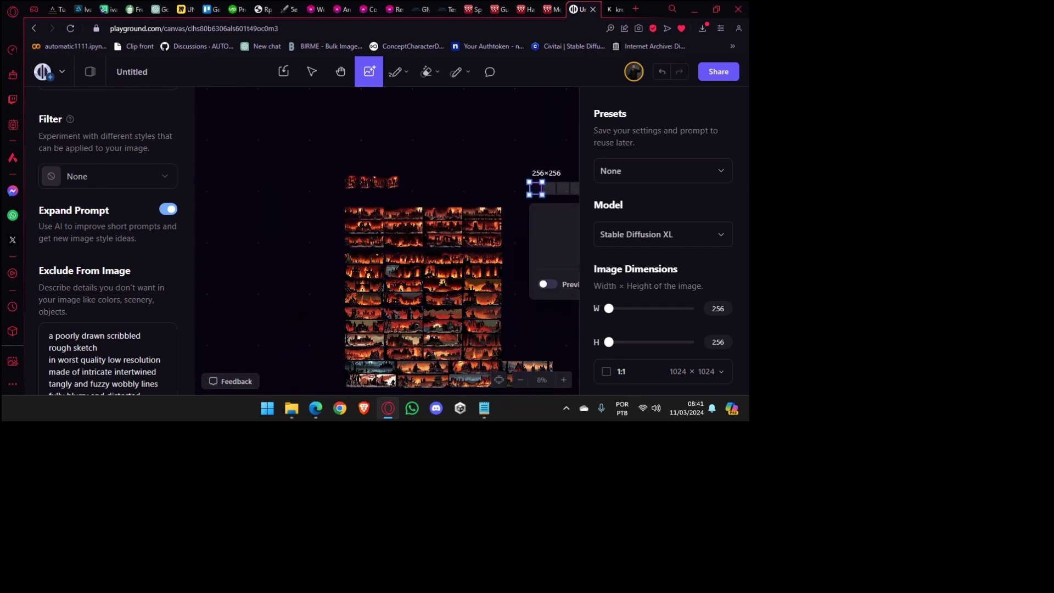
{"action": "scroll", "coordinate": [405, 314], "scroll_direction": "down", "scroll_amount": 4}
{"action": "left_click_drag", "start_coordinate": [228, 224], "coordinate": [353, 247]}
{"action": "scroll", "coordinate": [353, 246], "scroll_direction": "up", "scroll_amount": 7}
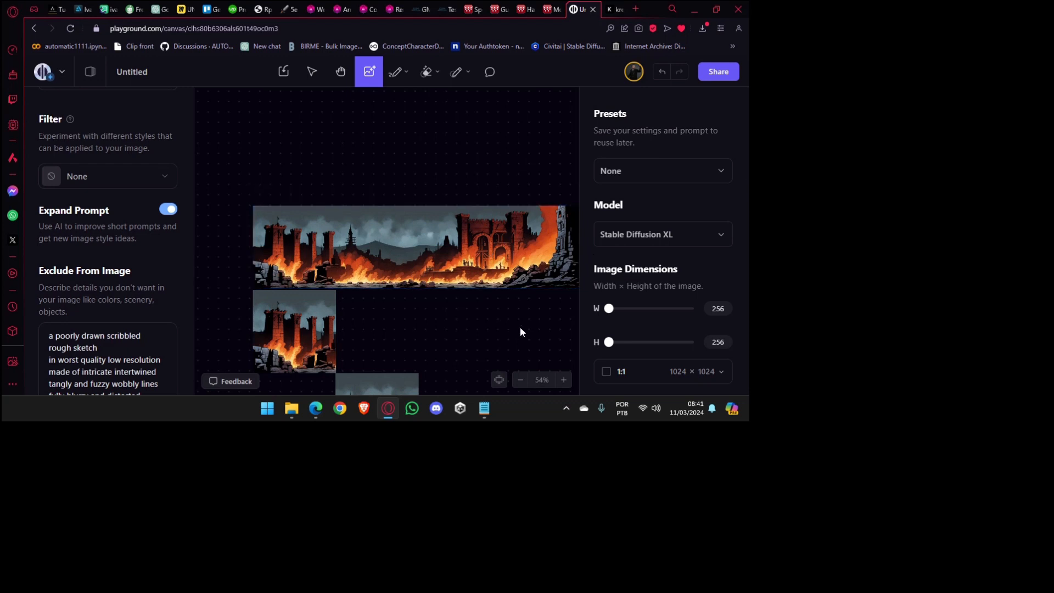
{"action": "left_click_drag", "start_coordinate": [506, 319], "coordinate": [493, 326]}
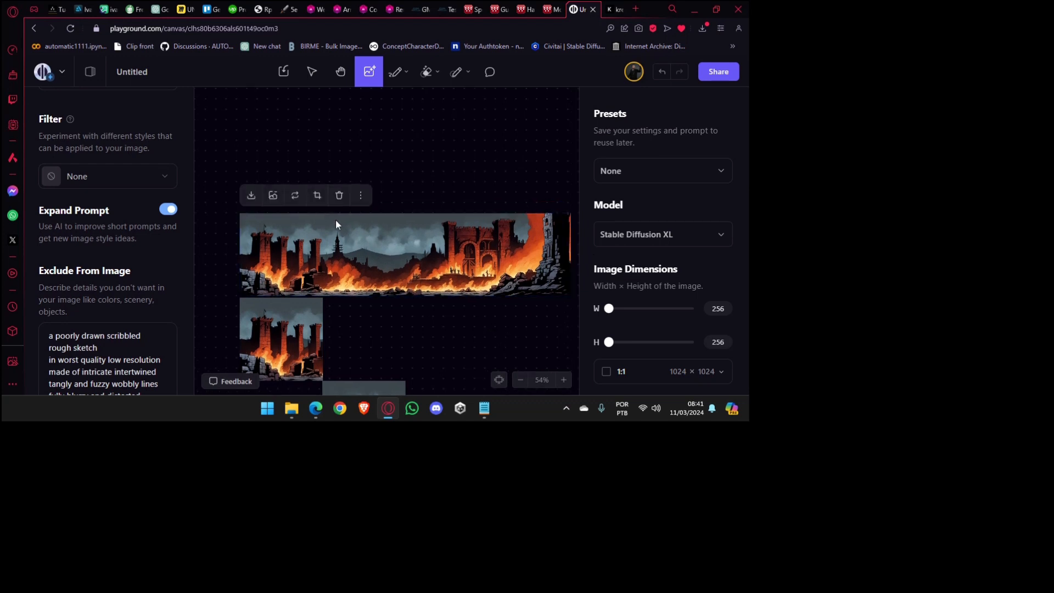
{"action": "left_click", "coordinate": [449, 272]}
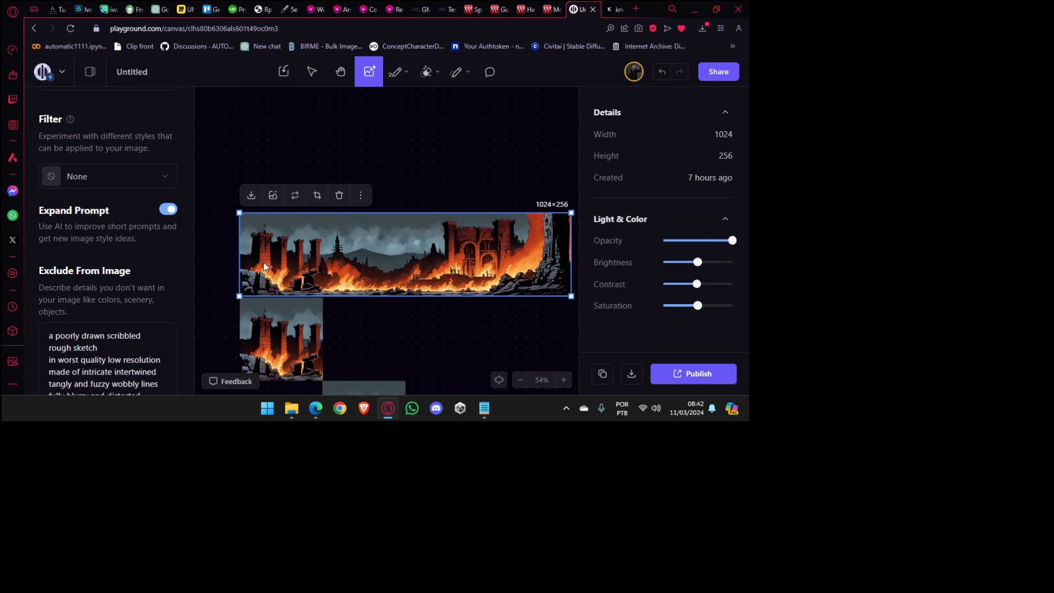
{"action": "scroll", "coordinate": [264, 267], "scroll_direction": "down", "scroll_amount": 2}
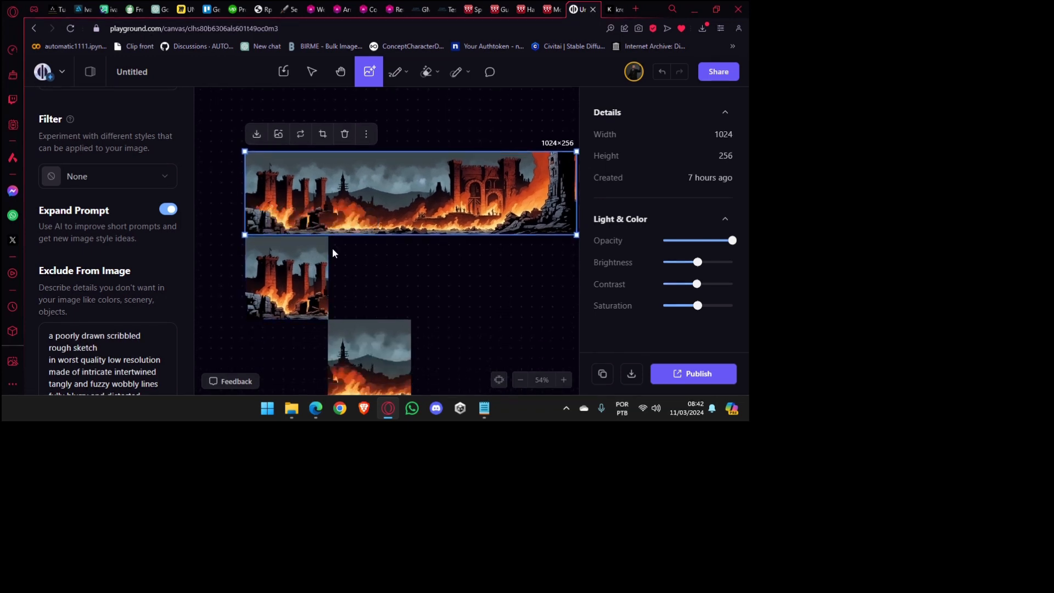
{"action": "scroll", "coordinate": [318, 230], "scroll_direction": "down", "scroll_amount": 4}
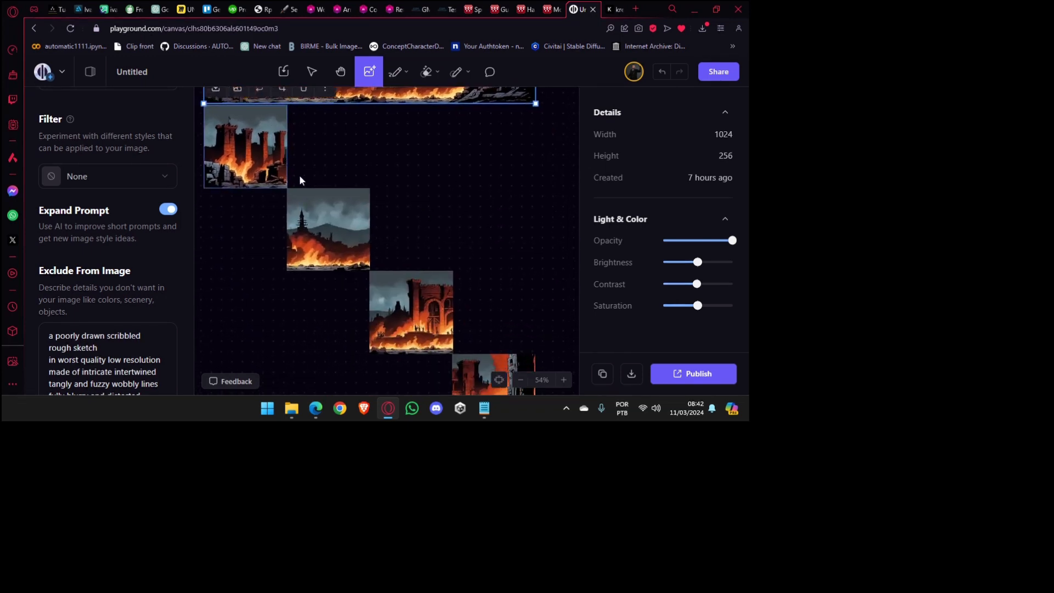
{"action": "scroll", "coordinate": [384, 247], "scroll_direction": "down", "scroll_amount": 4}
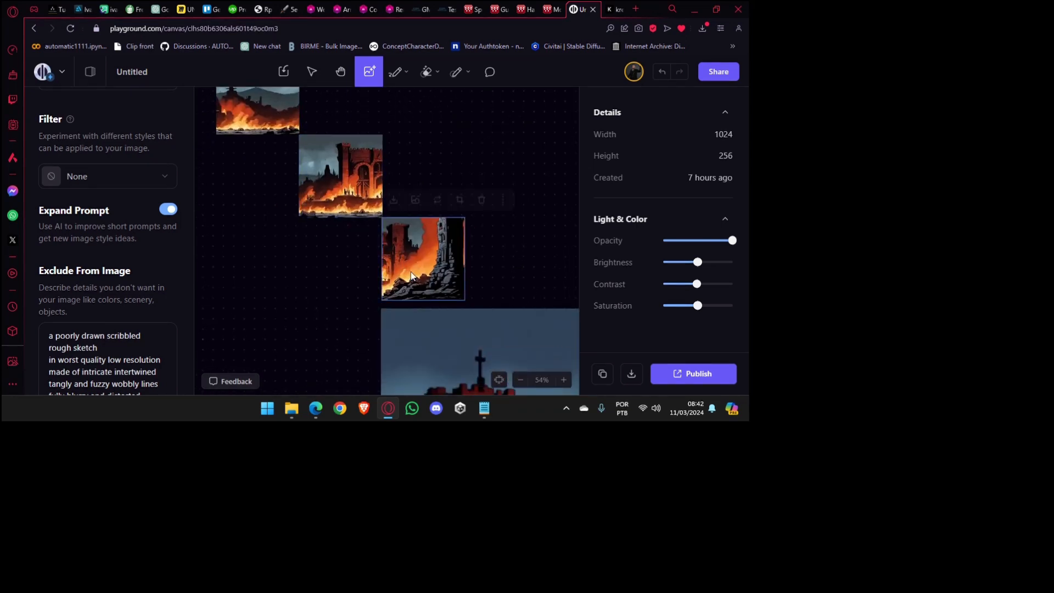
{"action": "scroll", "coordinate": [330, 272], "scroll_direction": "down", "scroll_amount": 5}
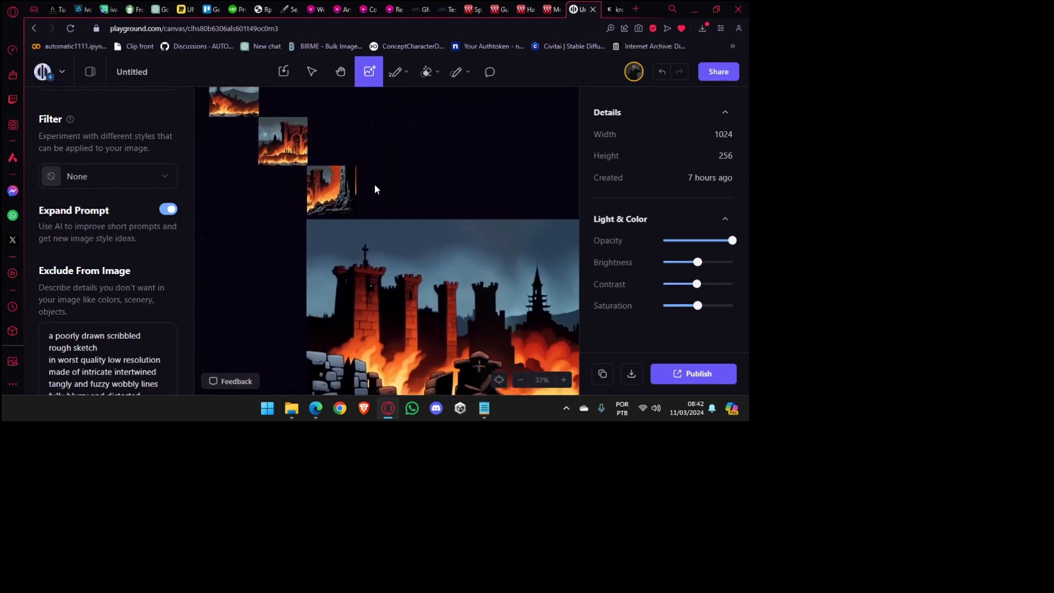
Move the last 256×256 tile of the diagonal row over to the right end of the large castle landscape.
{"action": "left_click", "coordinate": [323, 184]}
{"action": "left_click", "coordinate": [380, 225]}
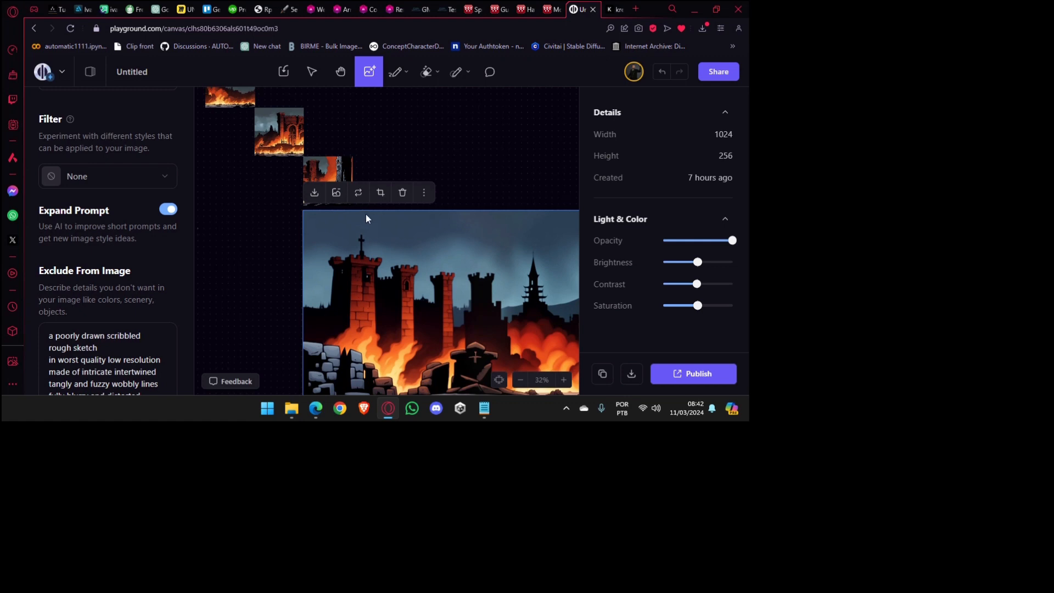
{"action": "left_click", "coordinate": [323, 174]}
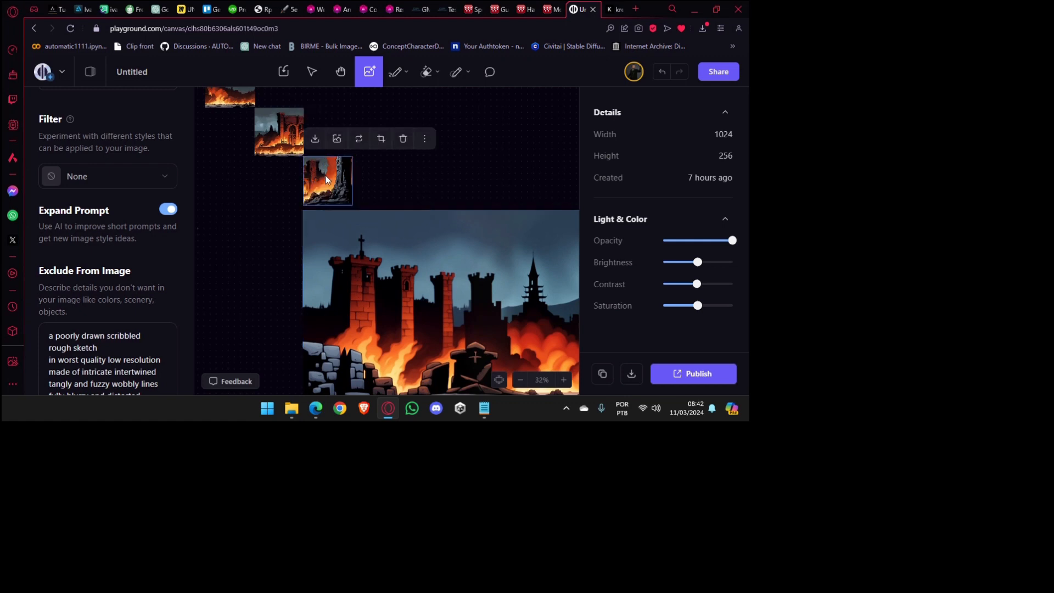
{"action": "scroll", "coordinate": [324, 177], "scroll_direction": "down", "scroll_amount": 3}
{"action": "left_click_drag", "start_coordinate": [408, 192], "coordinate": [333, 213]}
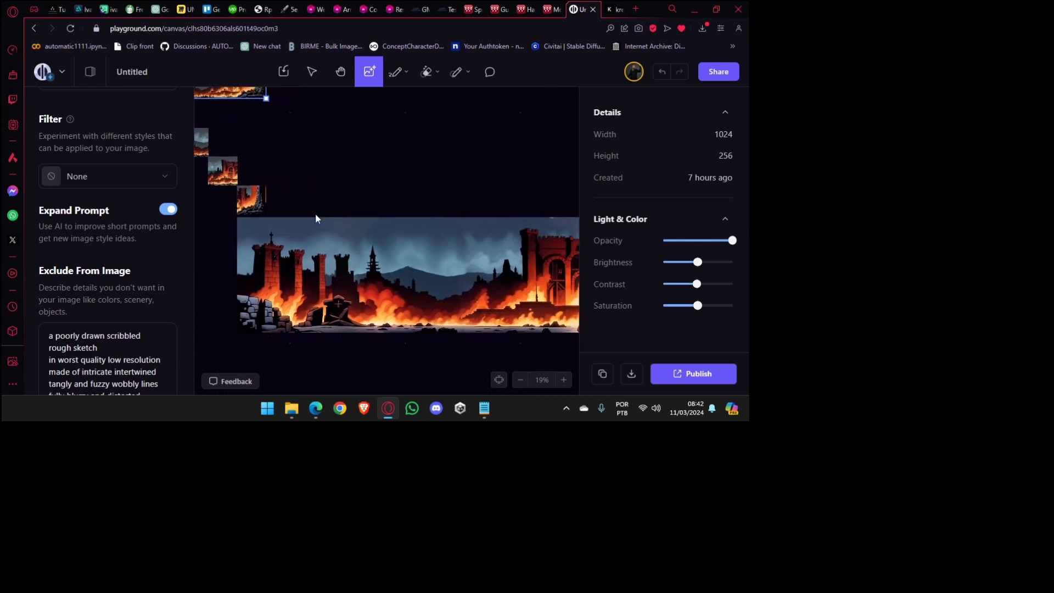
{"action": "left_click_drag", "start_coordinate": [245, 204], "coordinate": [385, 180]}
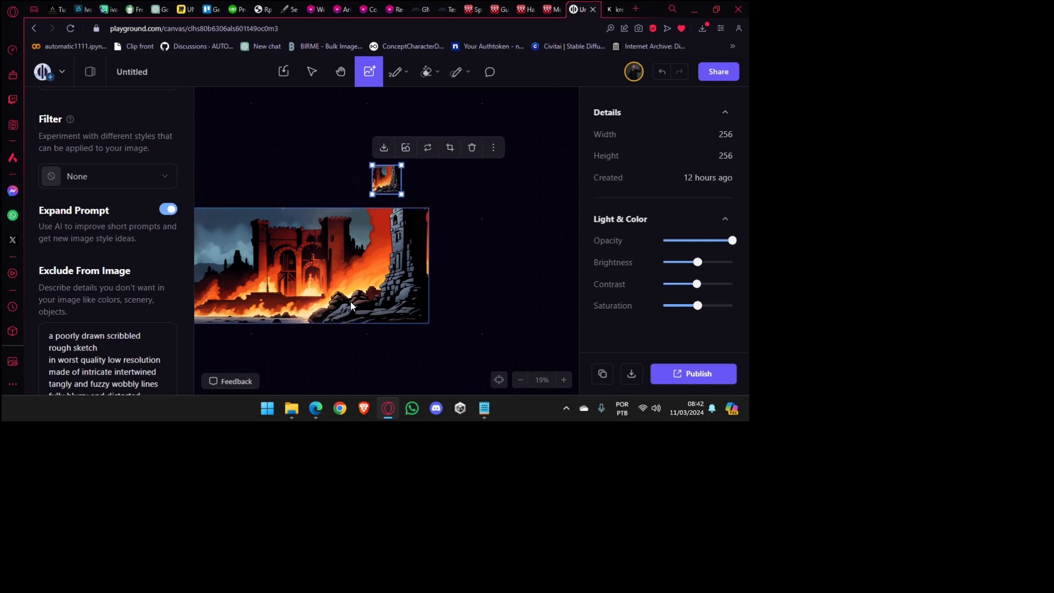
{"action": "left_click_drag", "start_coordinate": [388, 184], "coordinate": [417, 296]}
Enlarge the small tower tile to 1024×1024 to match the scale of the large landscape.
{"action": "left_click", "coordinate": [410, 239]}
{"action": "left_click_drag", "start_coordinate": [410, 230], "coordinate": [368, 288]}
{"action": "scroll", "coordinate": [360, 294], "scroll_direction": "up", "scroll_amount": 5}
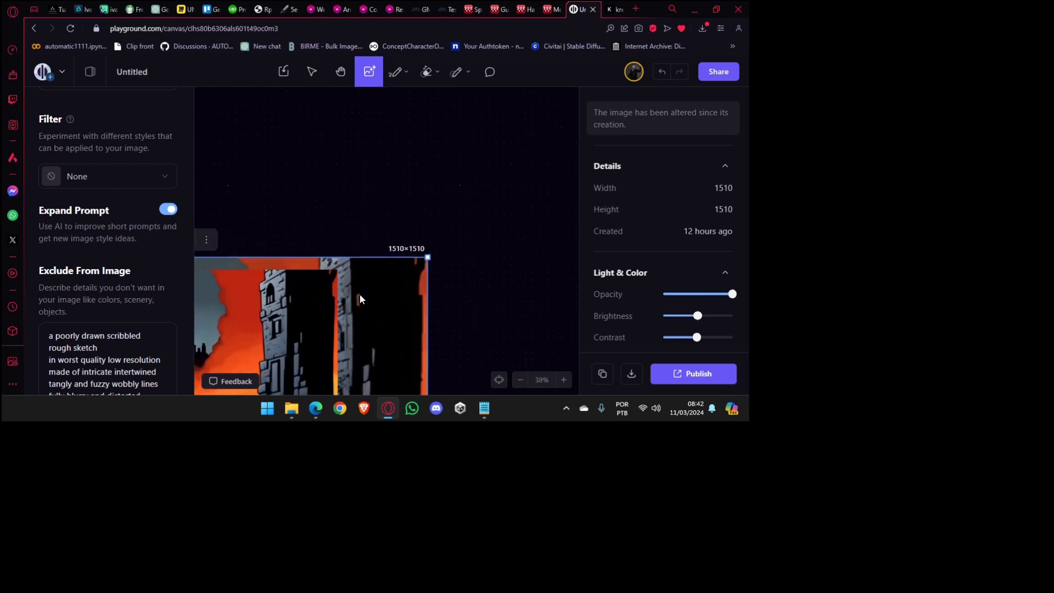
{"action": "left_click_drag", "start_coordinate": [470, 236], "coordinate": [393, 241]}
{"action": "key", "text": "ctrl+shift"}
{"action": "left_click_drag", "start_coordinate": [380, 295], "coordinate": [461, 236]}
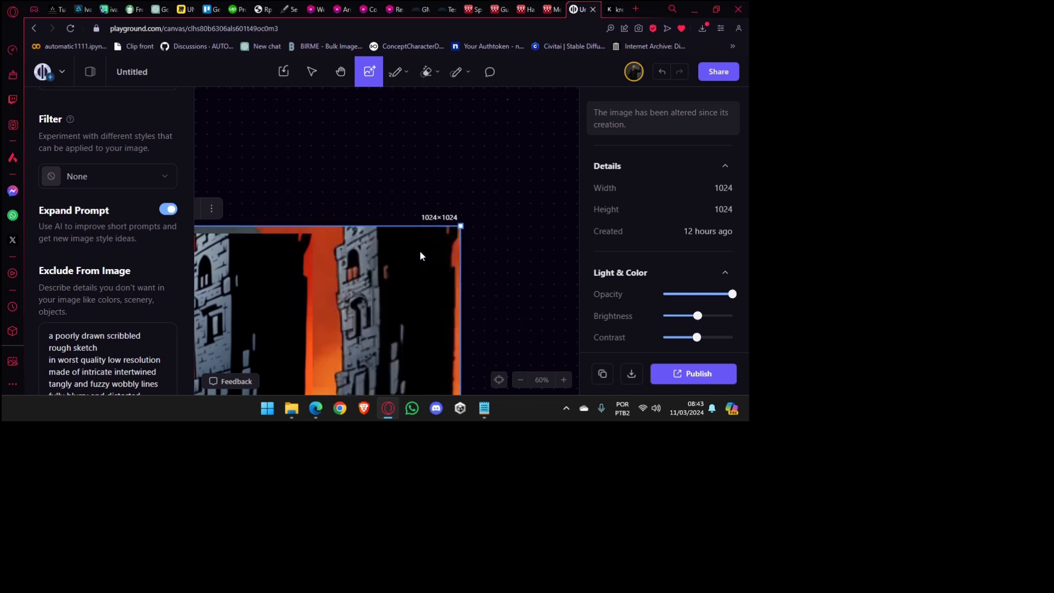
Bring the 1024×1024 tower tile to the front and place it over the right part of the large landscape, beside the matching tower.
{"action": "scroll", "coordinate": [420, 252], "scroll_direction": "down", "scroll_amount": 5}
{"action": "left_click_drag", "start_coordinate": [419, 285], "coordinate": [375, 195]}
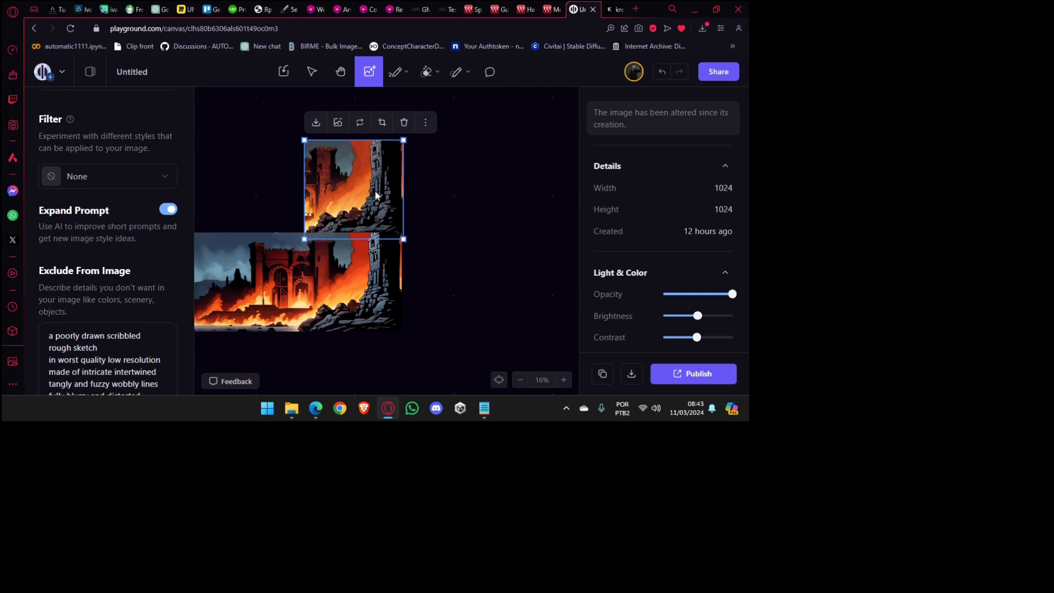
{"action": "left_click_drag", "start_coordinate": [375, 192], "coordinate": [407, 231]}
{"action": "scroll", "coordinate": [440, 215], "scroll_direction": "up", "scroll_amount": 3}
{"action": "right_click", "coordinate": [408, 231]}
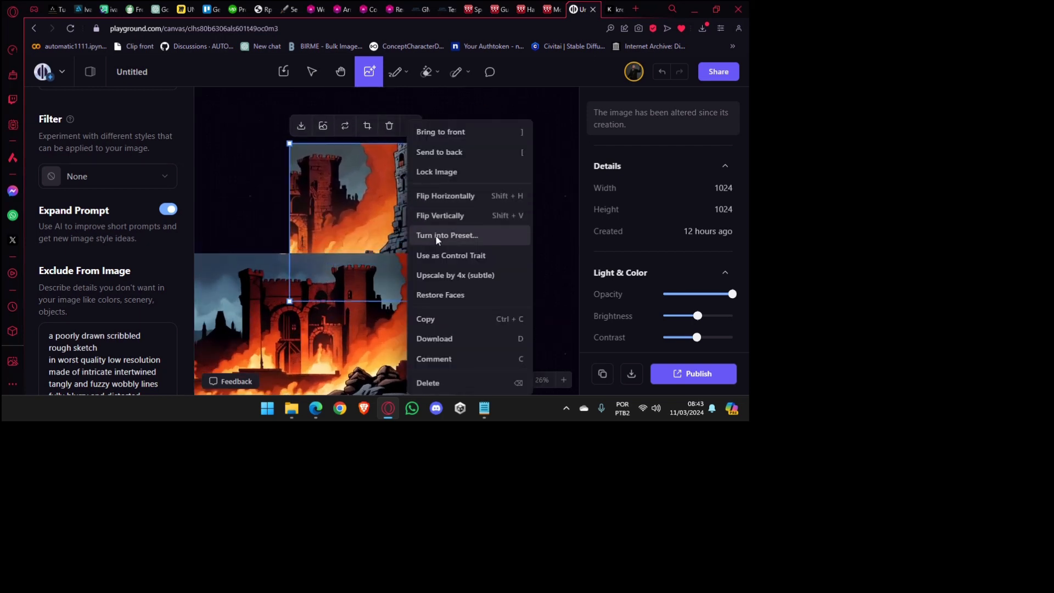
{"action": "left_click", "coordinate": [460, 134]}
{"action": "left_click_drag", "start_coordinate": [420, 189], "coordinate": [349, 298]}
Compare the enlarged tile's tower, rocks and flames up close with the same details in the large landscape.
{"action": "scroll", "coordinate": [397, 292], "scroll_direction": "up", "scroll_amount": 5}
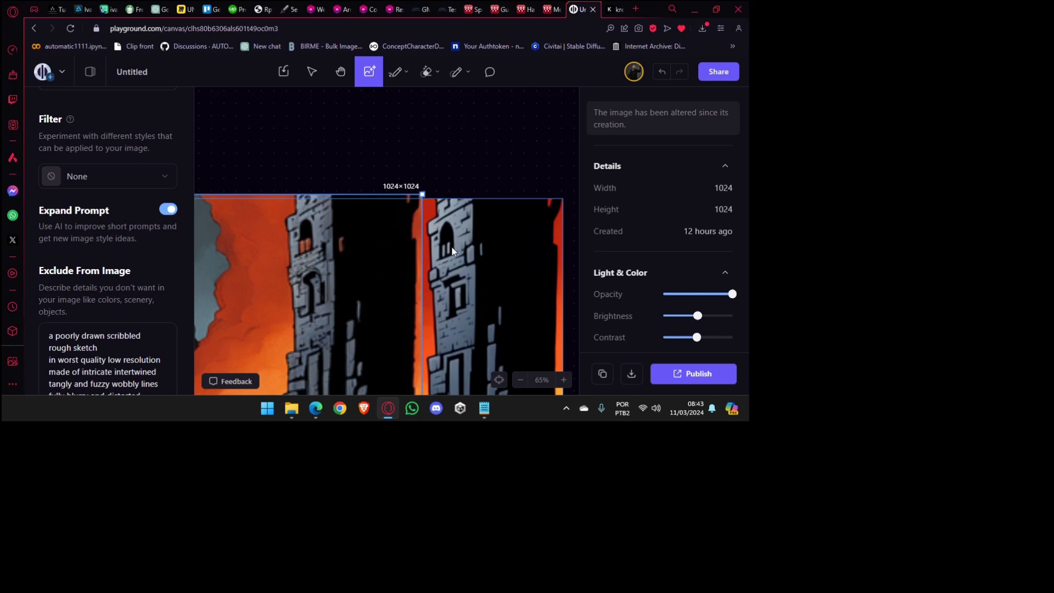
{"action": "scroll", "coordinate": [436, 308], "scroll_direction": "down", "scroll_amount": 2}
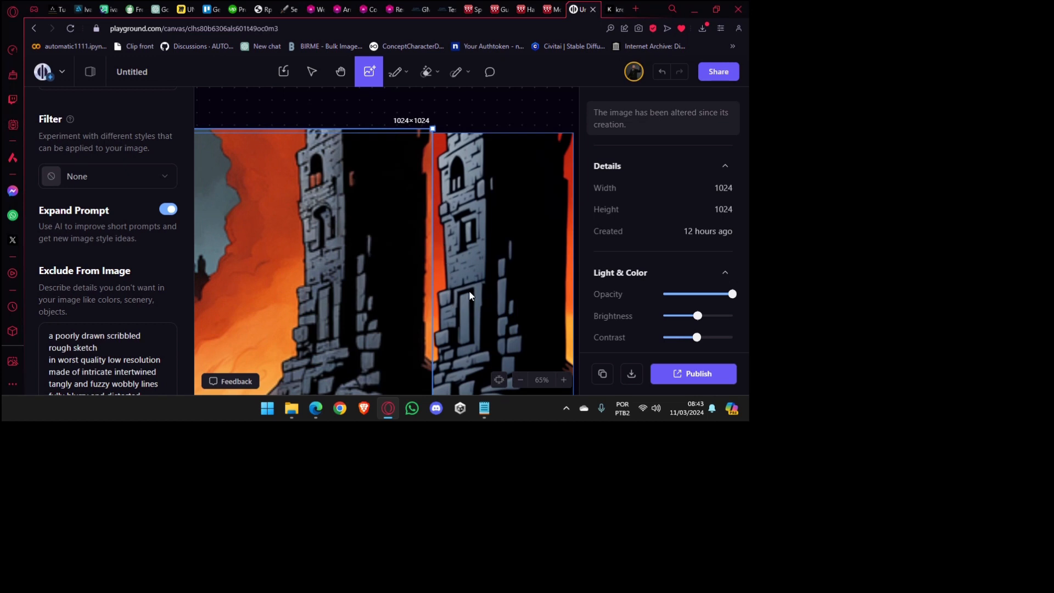
{"action": "scroll", "coordinate": [469, 297], "scroll_direction": "down", "scroll_amount": 3}
{"action": "scroll", "coordinate": [469, 296], "scroll_direction": "left", "scroll_amount": 2}
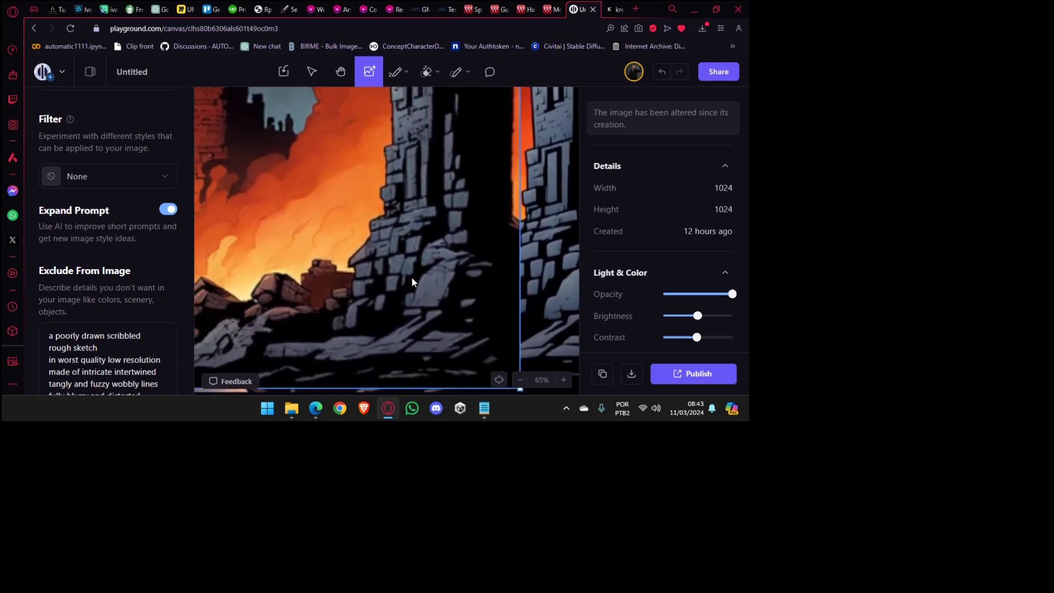
{"action": "scroll", "coordinate": [413, 281], "scroll_direction": "right", "scroll_amount": 2}
{"action": "scroll", "coordinate": [404, 272], "scroll_direction": "left", "scroll_amount": 4}
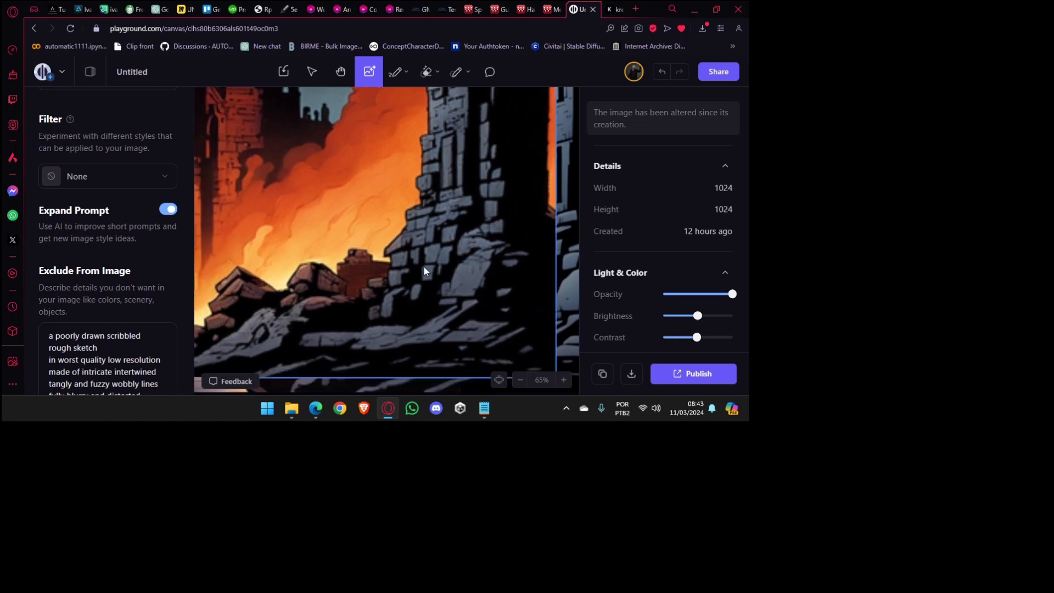
{"action": "scroll", "coordinate": [424, 267], "scroll_direction": "down", "scroll_amount": 5}
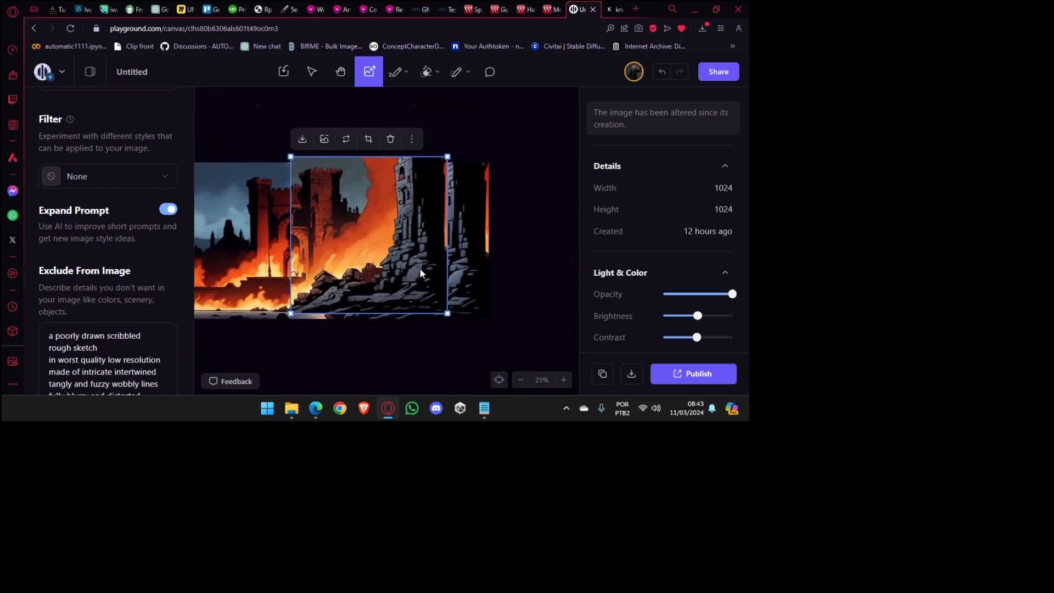
{"action": "scroll", "coordinate": [422, 272], "scroll_direction": "up", "scroll_amount": 3}
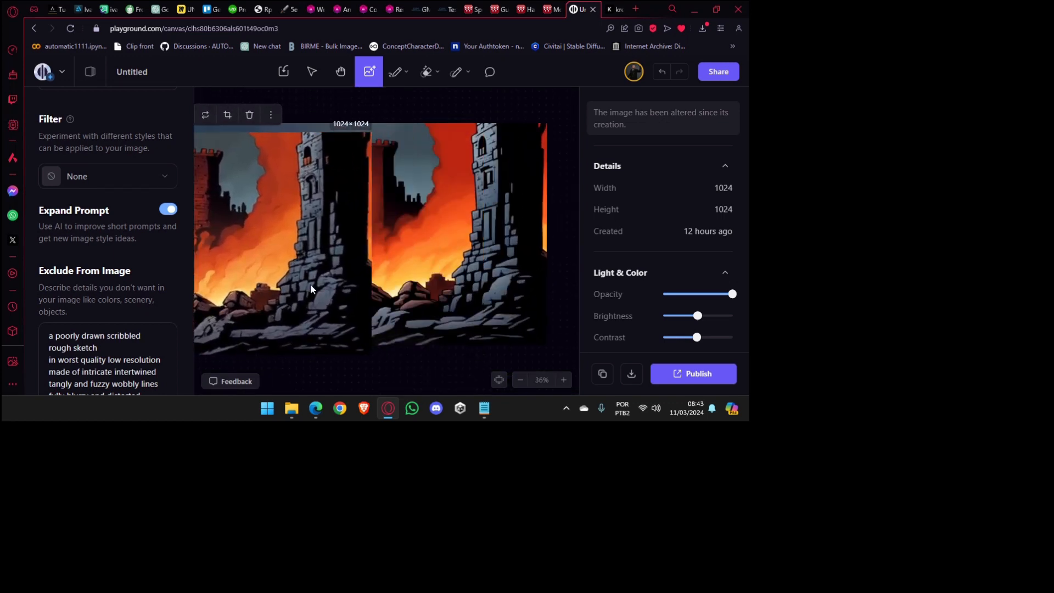
Move the 1024×1024 tower tile off the large landscape and align it with the top right corner of the third small tile.
{"action": "left_click_drag", "start_coordinate": [311, 284], "coordinate": [447, 310]}
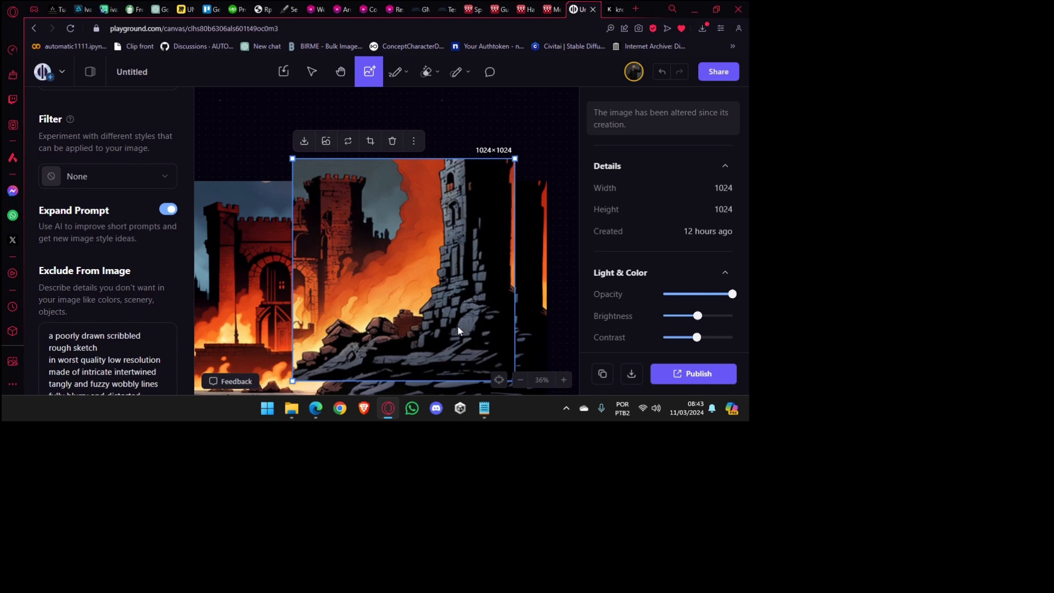
{"action": "left_click_drag", "start_coordinate": [458, 329], "coordinate": [446, 291]}
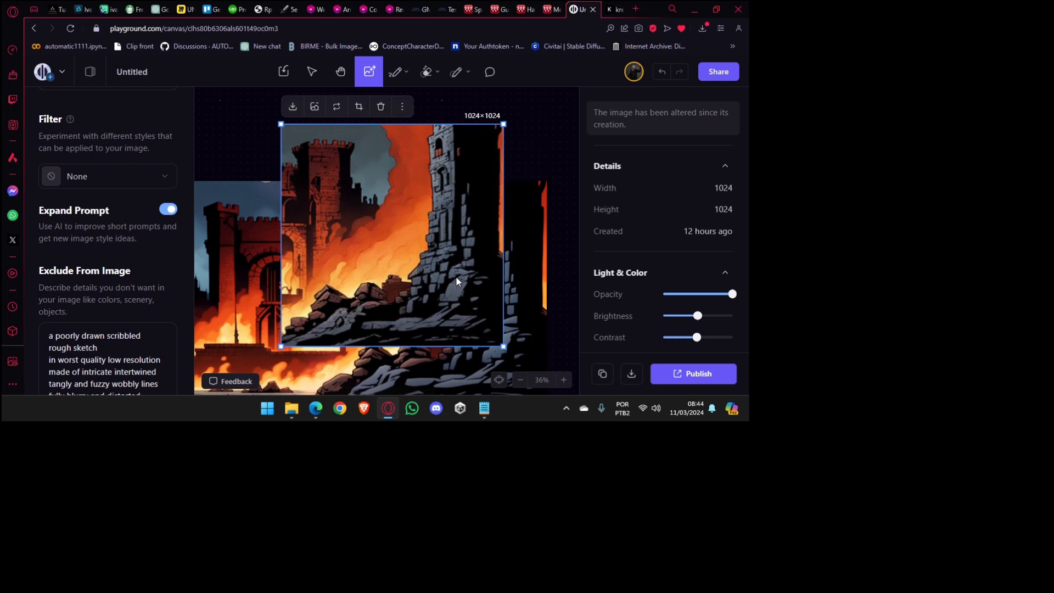
{"action": "scroll", "coordinate": [461, 279], "scroll_direction": "down", "scroll_amount": 5}
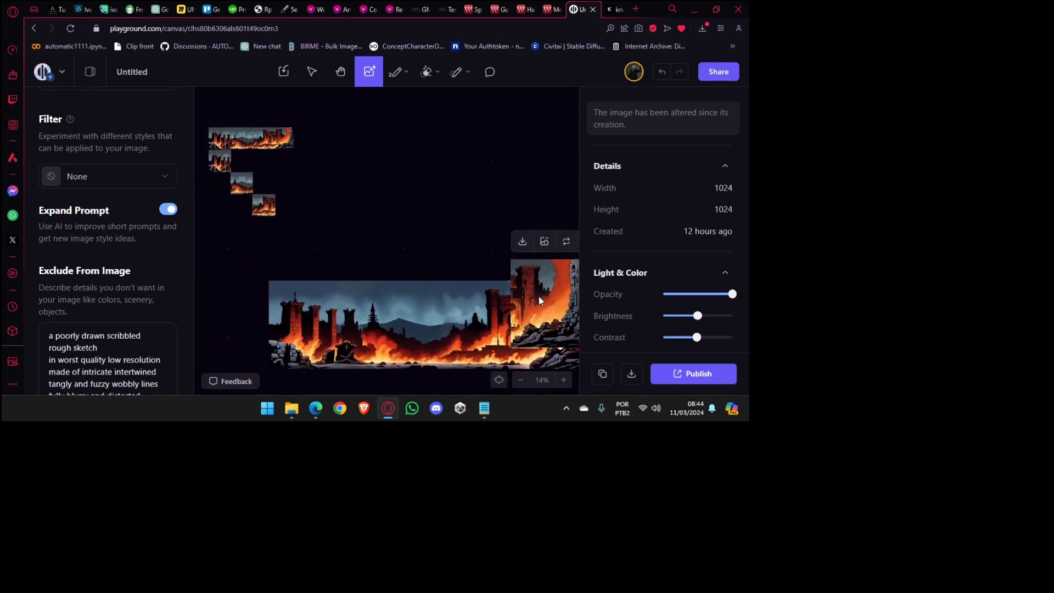
{"action": "left_click_drag", "start_coordinate": [539, 299], "coordinate": [323, 257]}
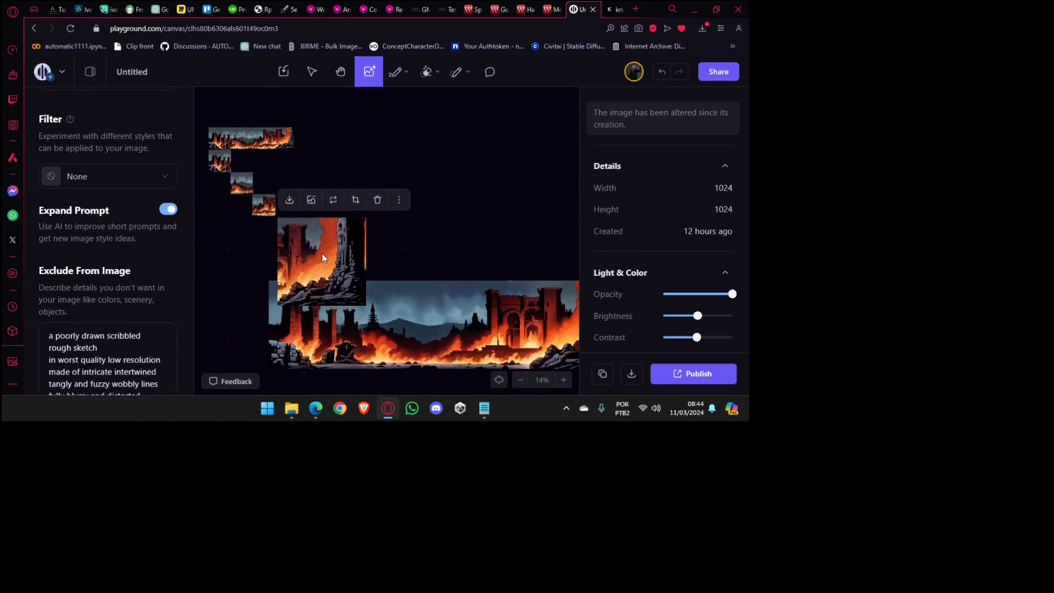
{"action": "scroll", "coordinate": [285, 262], "scroll_direction": "up", "scroll_amount": 5}
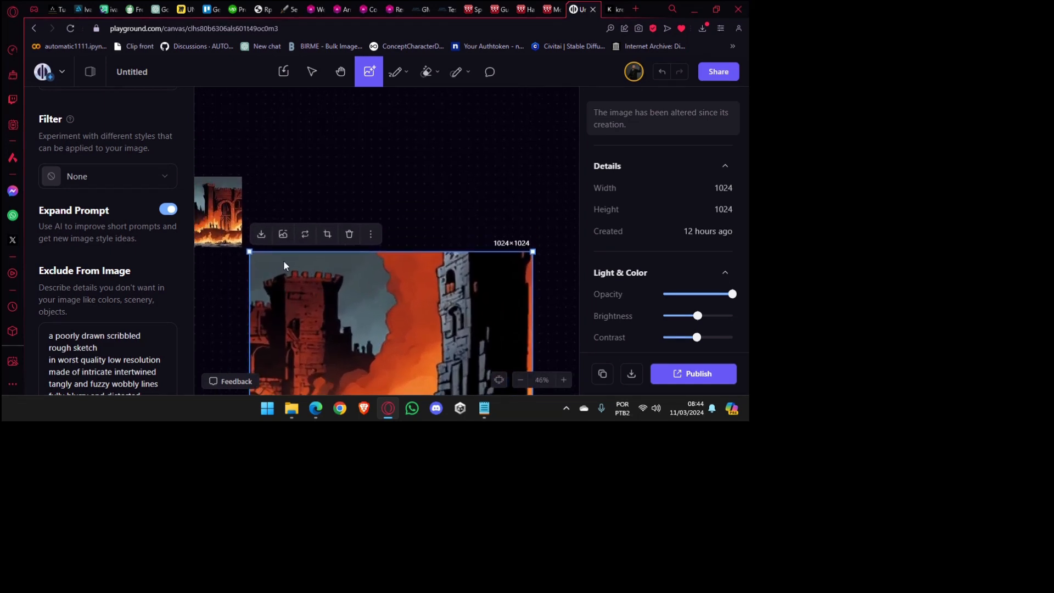
{"action": "scroll", "coordinate": [283, 266], "scroll_direction": "up", "scroll_amount": 5}
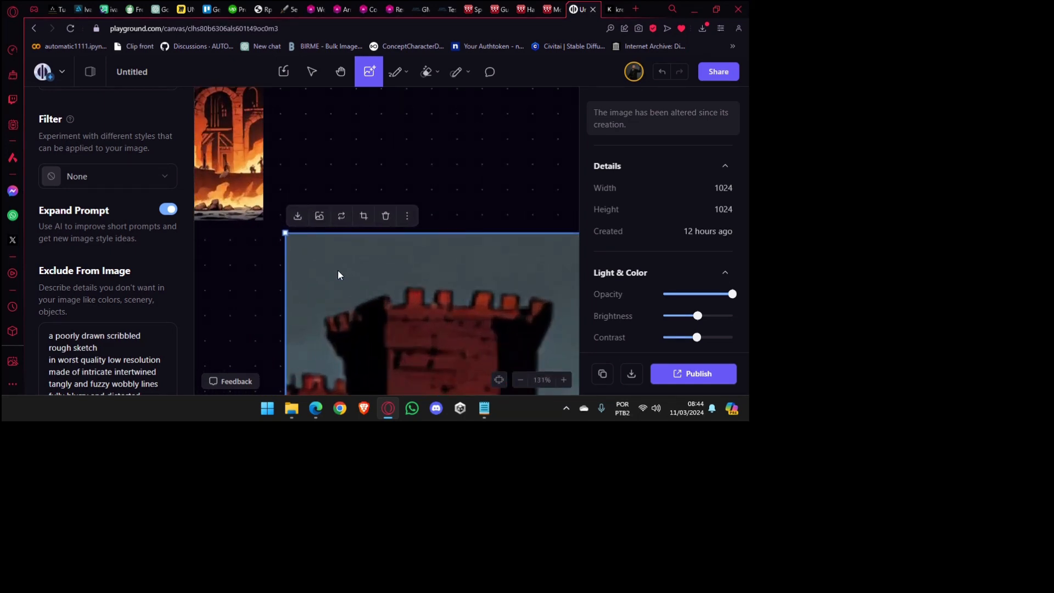
{"action": "scroll", "coordinate": [318, 264], "scroll_direction": "down", "scroll_amount": 6}
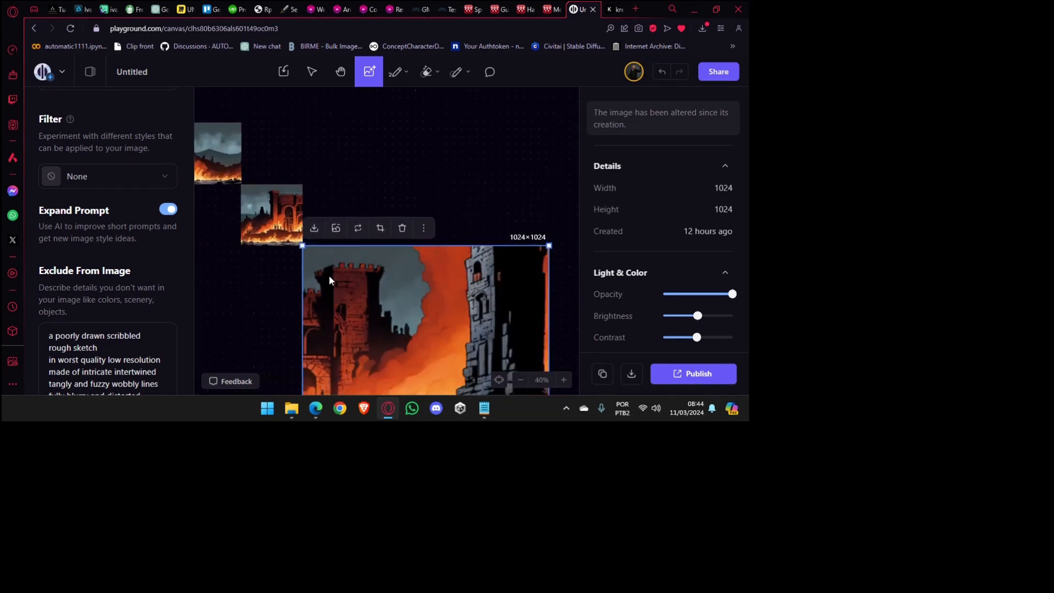
{"action": "scroll", "coordinate": [329, 280], "scroll_direction": "down", "scroll_amount": 5}
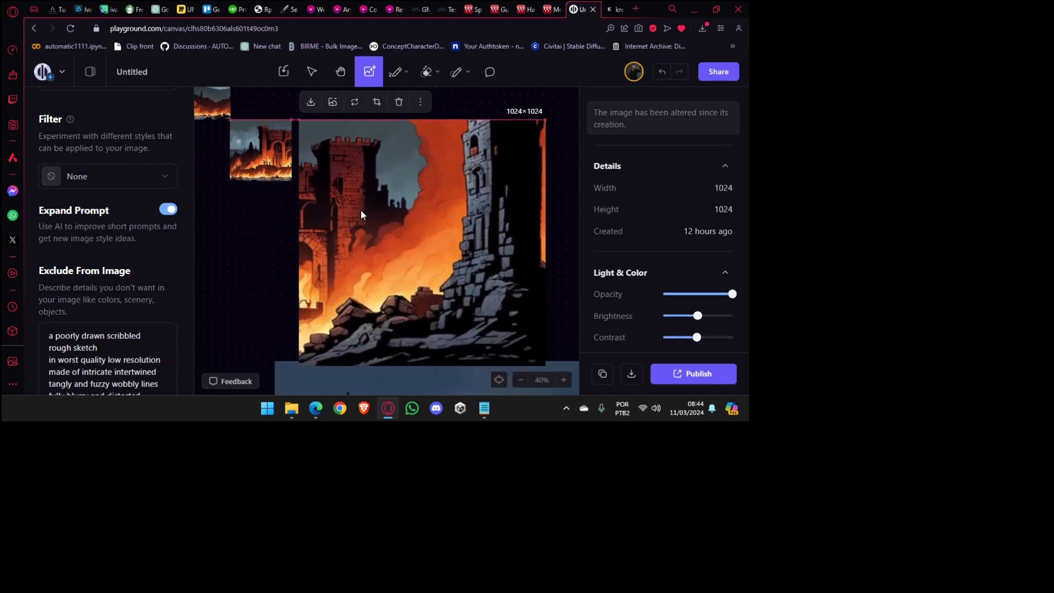
{"action": "left_click_drag", "start_coordinate": [361, 212], "coordinate": [357, 208]}
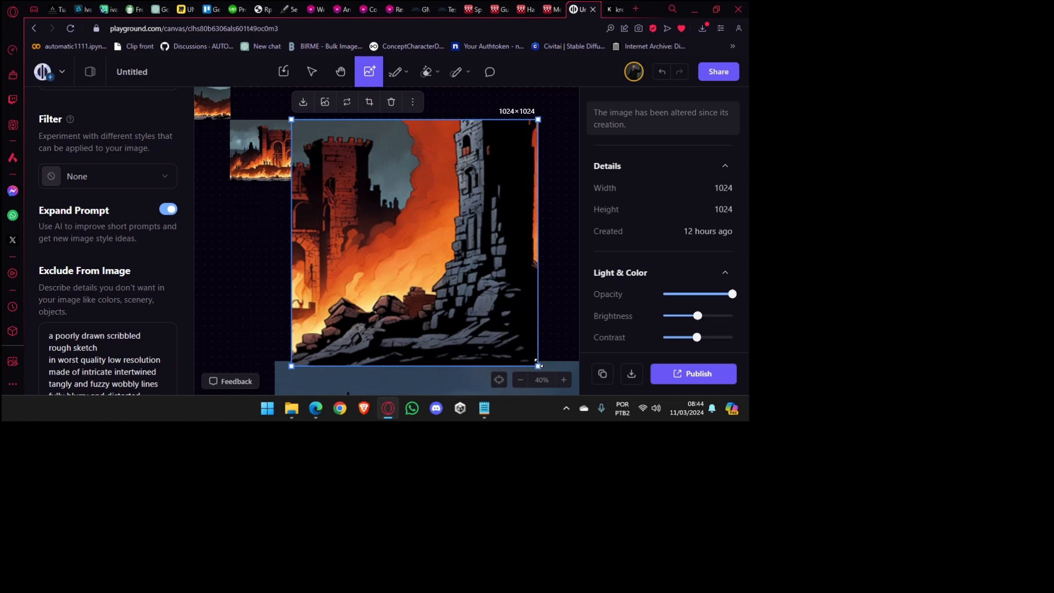
Shrink the 1024×1024 tower tile to 295×256, matching the height of the neighbouring third small tile.
{"action": "left_click_drag", "start_coordinate": [535, 364], "coordinate": [359, 179]}
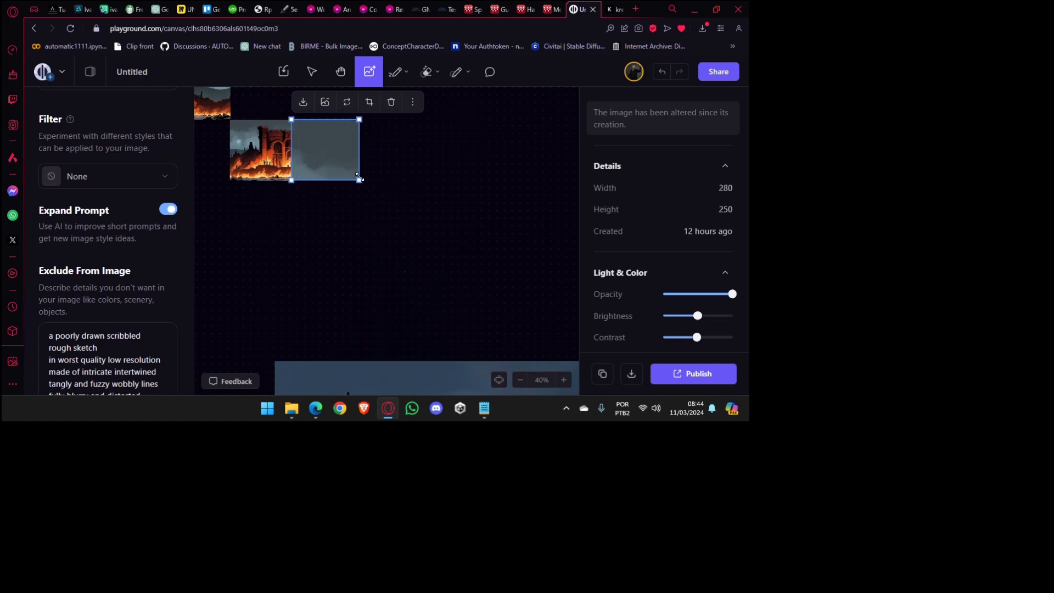
{"action": "scroll", "coordinate": [344, 163], "scroll_direction": "up", "scroll_amount": 10}
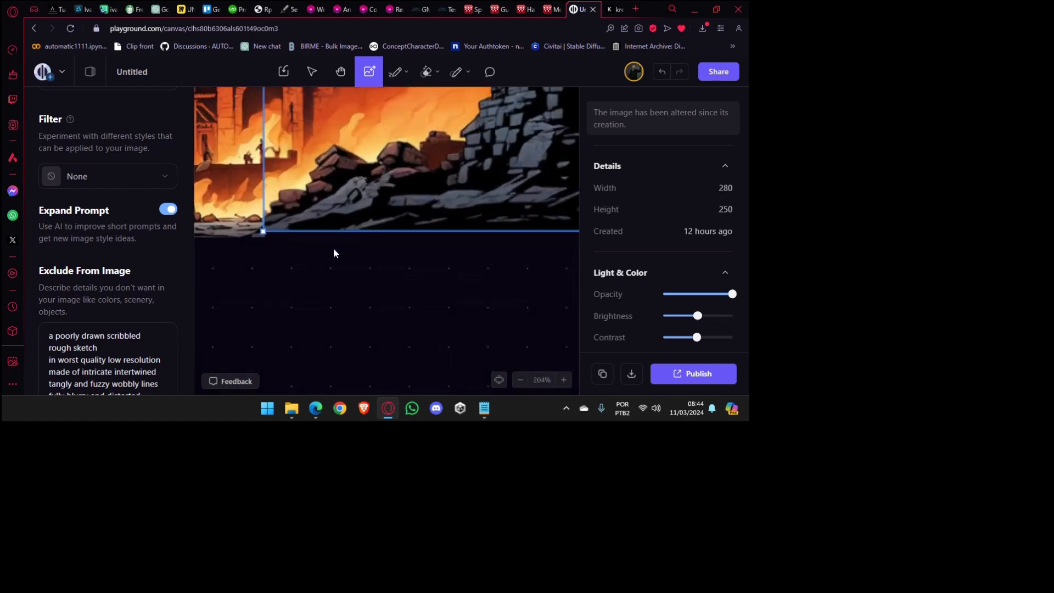
{"action": "scroll", "coordinate": [340, 272], "scroll_direction": "down", "scroll_amount": 3}
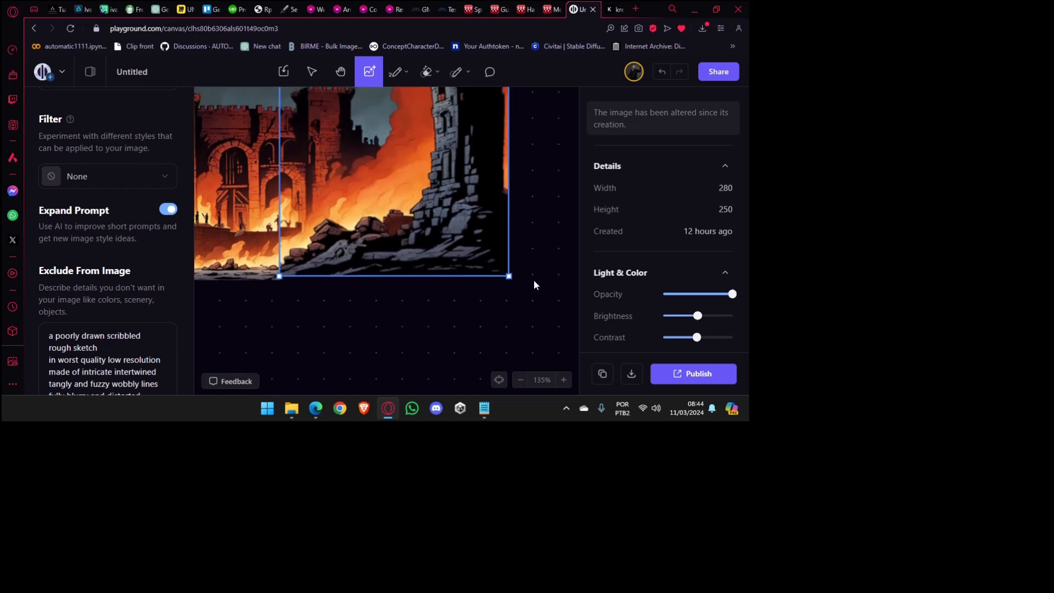
{"action": "left_click_drag", "start_coordinate": [510, 278], "coordinate": [522, 282]}
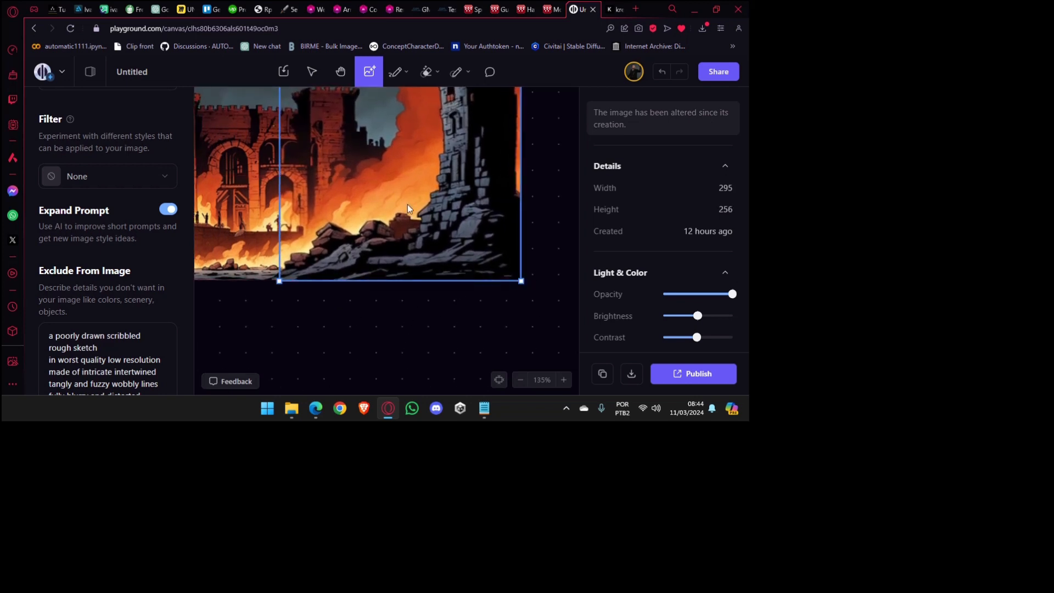
Move the 295×256 tower tile diagonally below the third small tile, its upper-left corner meeting that tile's lower-right corner.
{"action": "left_click_drag", "start_coordinate": [407, 204], "coordinate": [373, 352]}
{"action": "scroll", "coordinate": [323, 280], "scroll_direction": "up", "scroll_amount": 5}
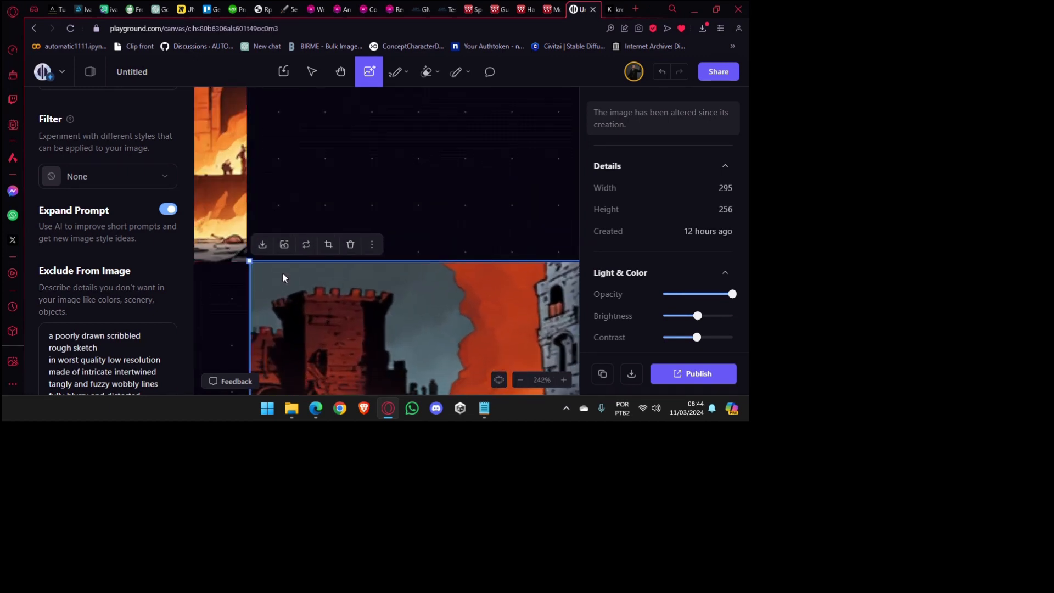
{"action": "scroll", "coordinate": [269, 279], "scroll_direction": "down", "scroll_amount": 5}
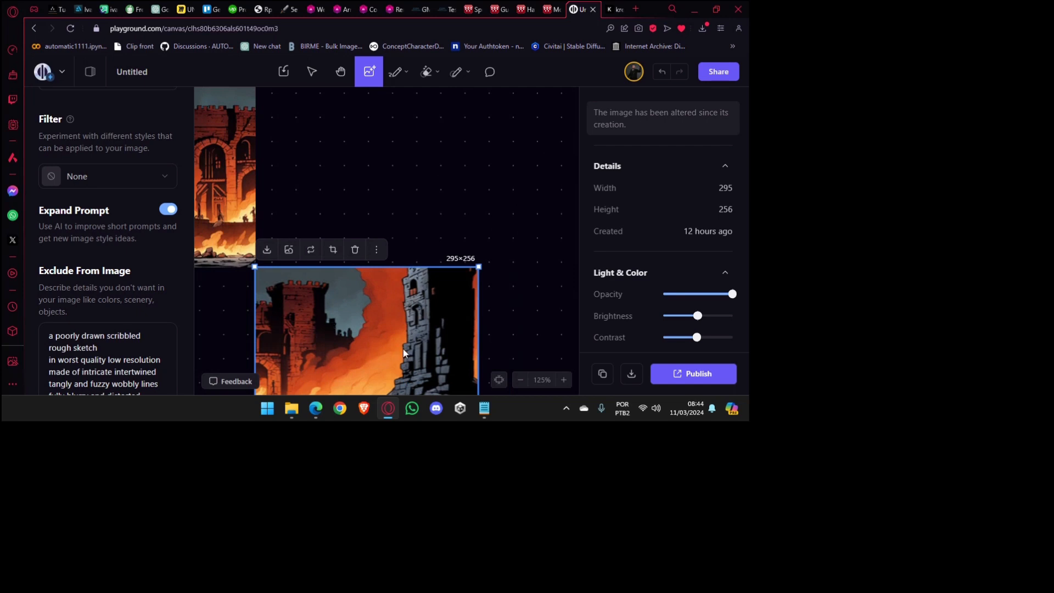
{"action": "left_click_drag", "start_coordinate": [416, 380], "coordinate": [439, 278]}
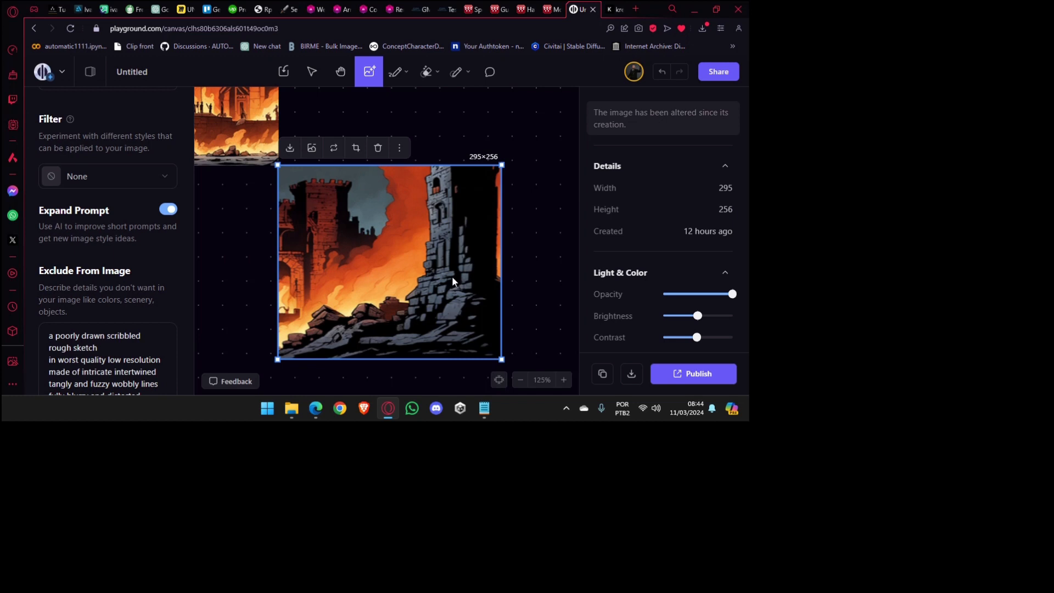
Compare the shrunken tower tile and the other small tiles with the detail of the large castle landscape.
{"action": "scroll", "coordinate": [423, 276], "scroll_direction": "down", "scroll_amount": 10}
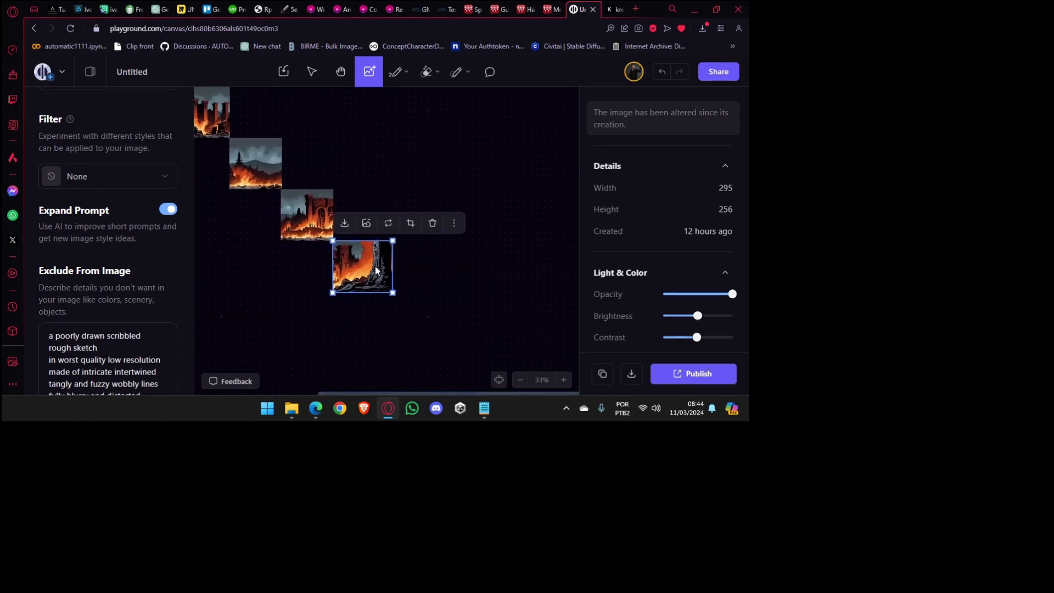
{"action": "scroll", "coordinate": [376, 268], "scroll_direction": "up", "scroll_amount": 6}
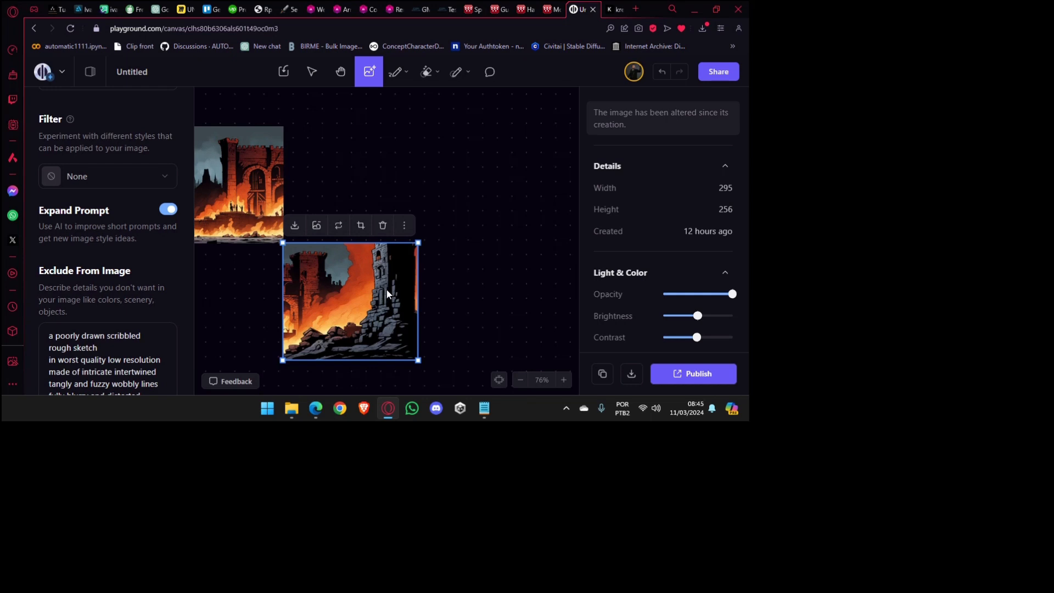
{"action": "scroll", "coordinate": [387, 294], "scroll_direction": "down", "scroll_amount": 5}
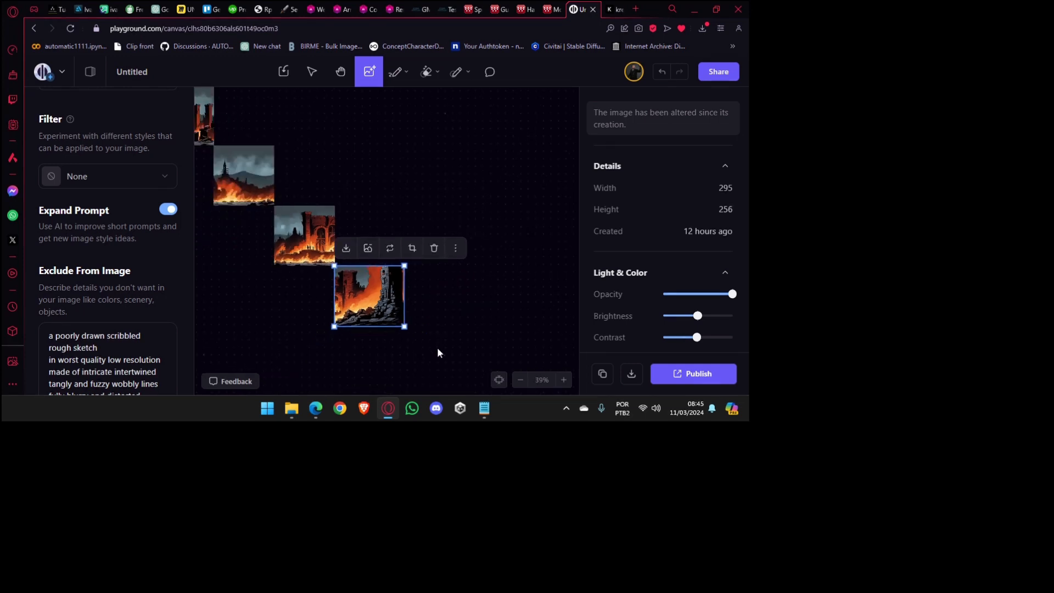
{"action": "scroll", "coordinate": [437, 347], "scroll_direction": "down", "scroll_amount": 3}
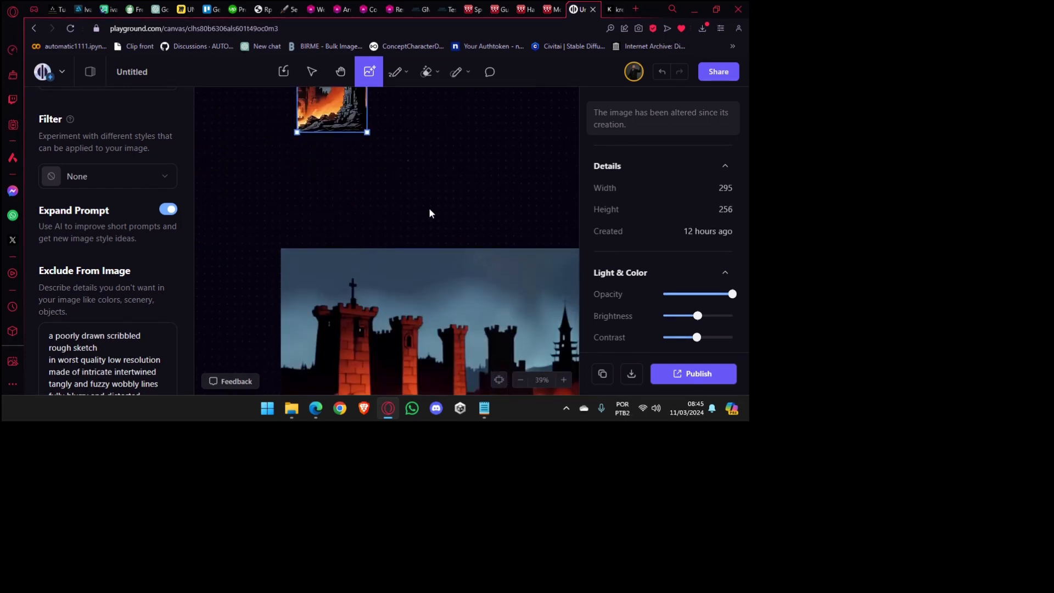
{"action": "scroll", "coordinate": [433, 214], "scroll_direction": "down", "scroll_amount": 2}
{"action": "scroll", "coordinate": [357, 251], "scroll_direction": "down", "scroll_amount": 3}
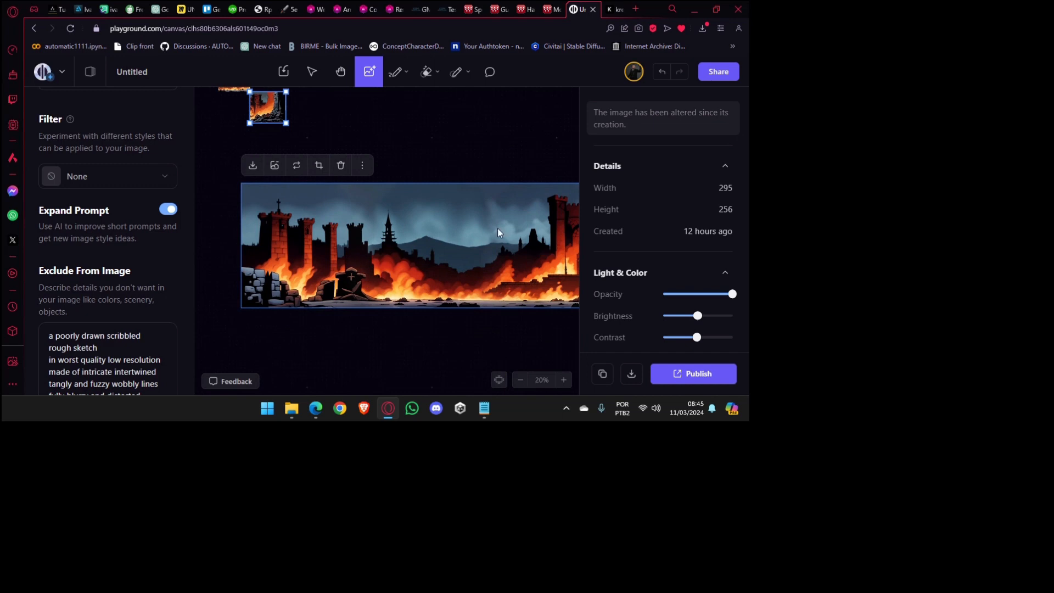
{"action": "scroll", "coordinate": [498, 229], "scroll_direction": "right", "scroll_amount": 5}
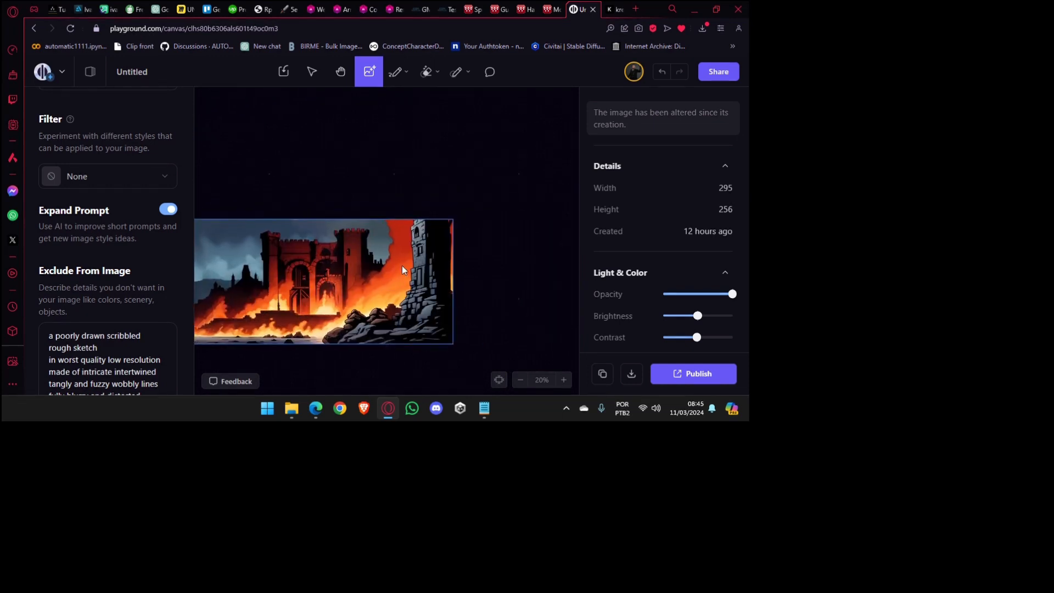
{"action": "scroll", "coordinate": [409, 255], "scroll_direction": "left", "scroll_amount": 3}
{"action": "scroll", "coordinate": [332, 225], "scroll_direction": "up", "scroll_amount": 3}
{"action": "scroll", "coordinate": [332, 225], "scroll_direction": "left", "scroll_amount": 1}
Start a new generation from the small tower tile, enlarge the generation frame to 1024×1024, and generate the images.
{"action": "left_click", "coordinate": [258, 247]}
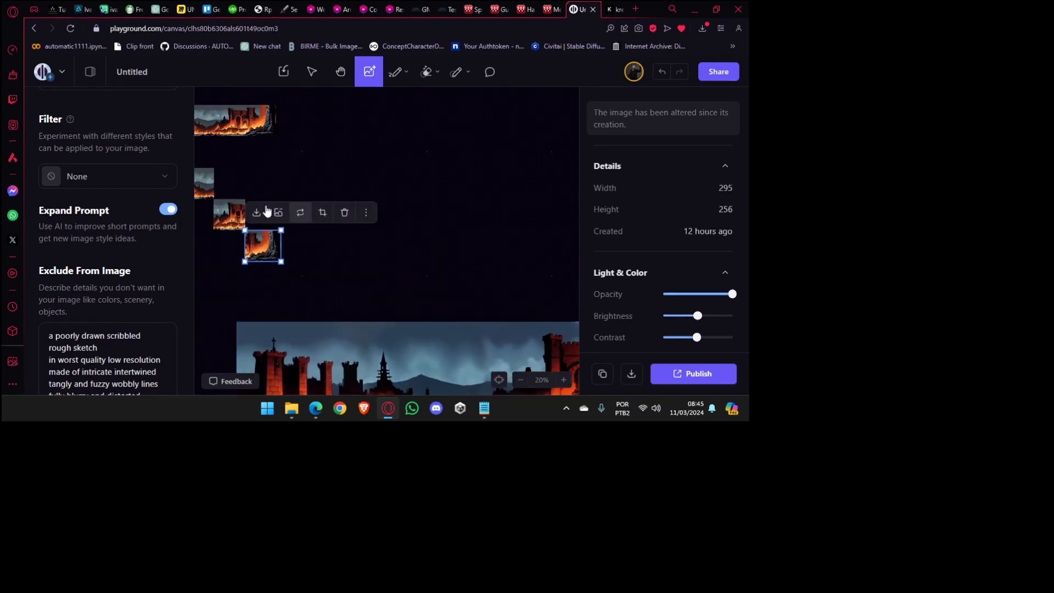
{"action": "left_click", "coordinate": [306, 222]}
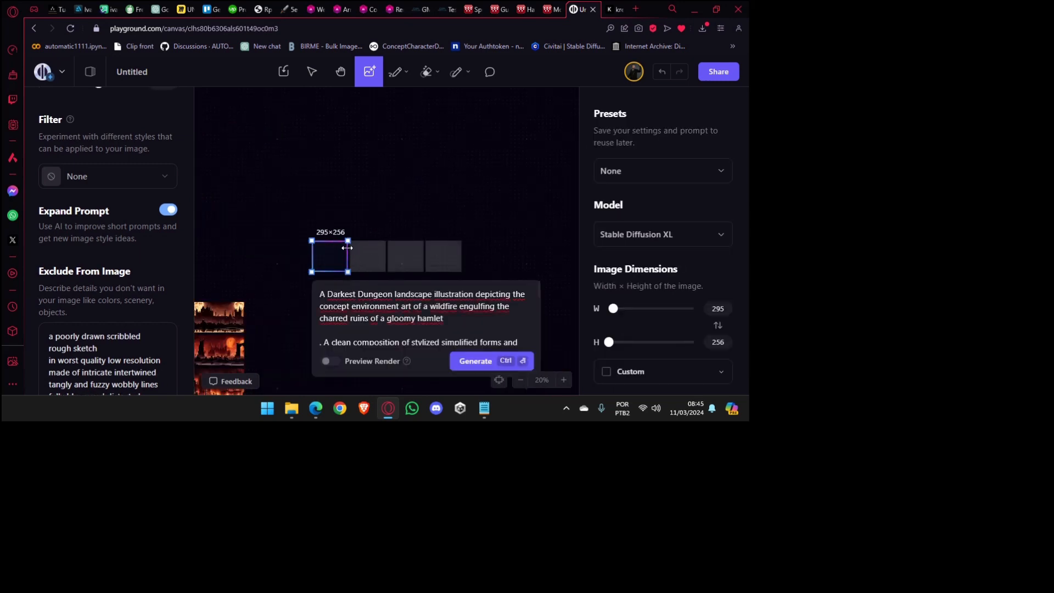
{"action": "left_click_drag", "start_coordinate": [348, 240], "coordinate": [445, 97]}
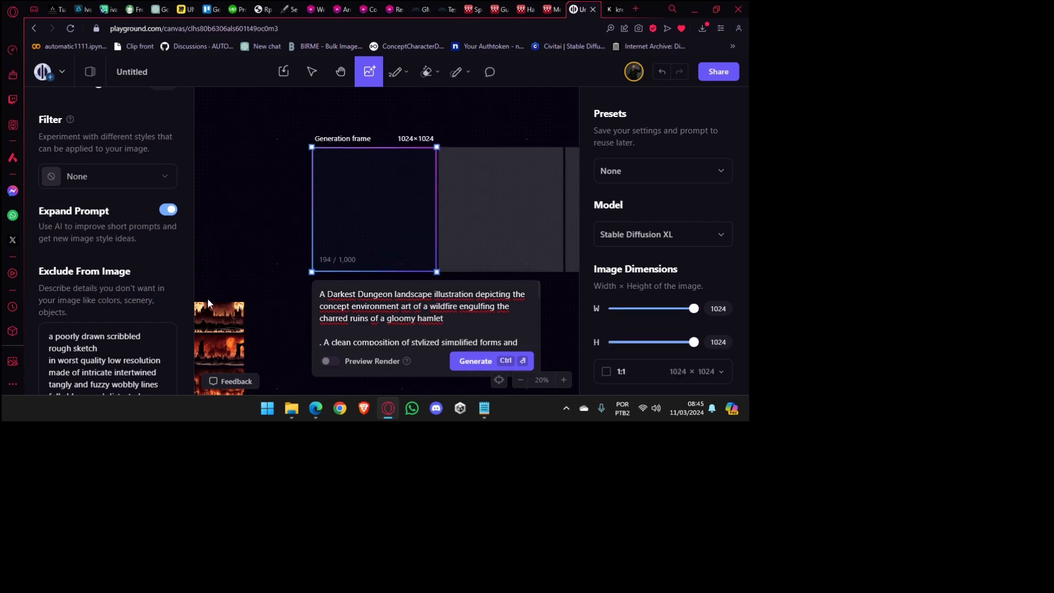
{"action": "scroll", "coordinate": [269, 294], "scroll_direction": "down", "scroll_amount": 3}
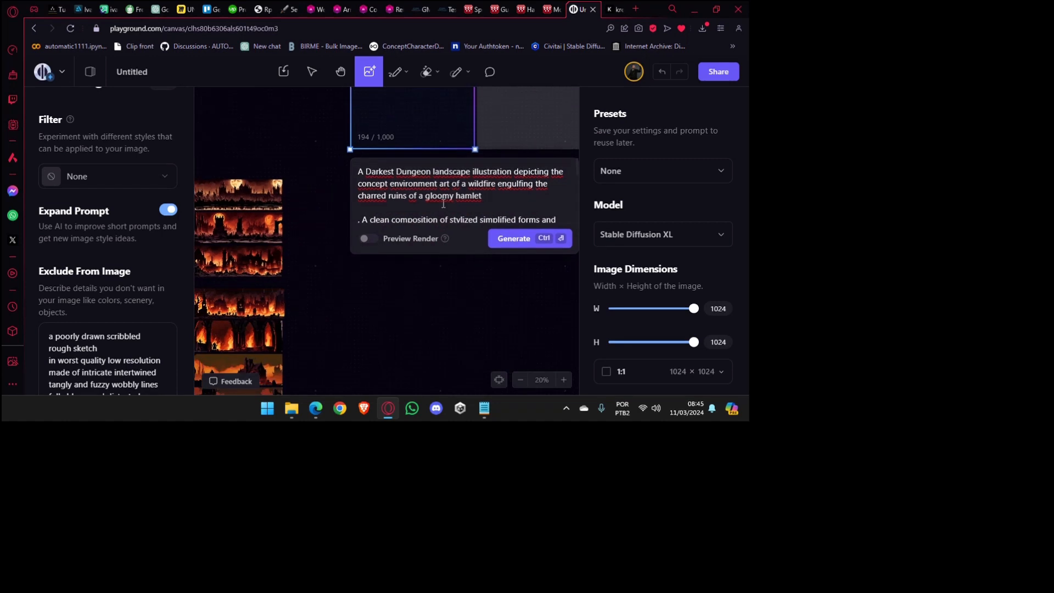
{"action": "left_click", "coordinate": [522, 240]}
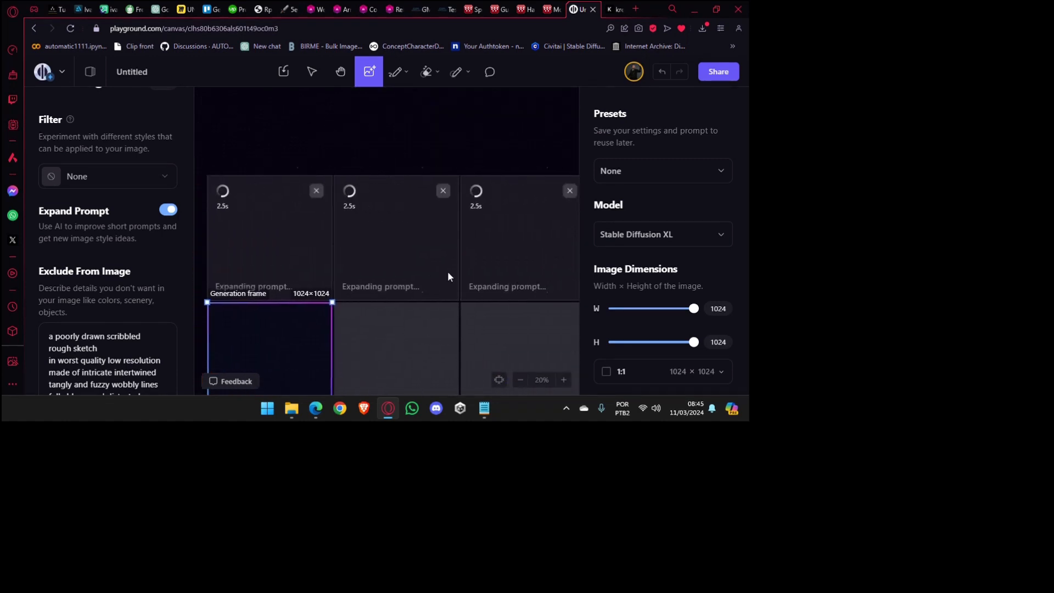
Cancel the extra pending generations in the batch, keeping only the first image.
{"action": "left_click", "coordinate": [439, 191]}
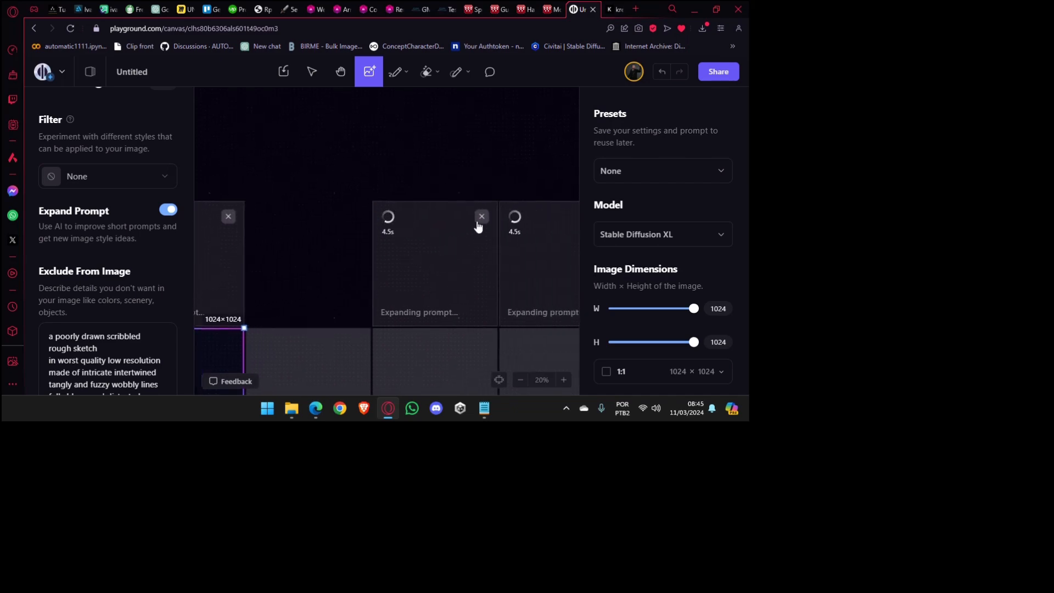
{"action": "left_click", "coordinate": [482, 218]}
{"action": "left_click", "coordinate": [500, 246]}
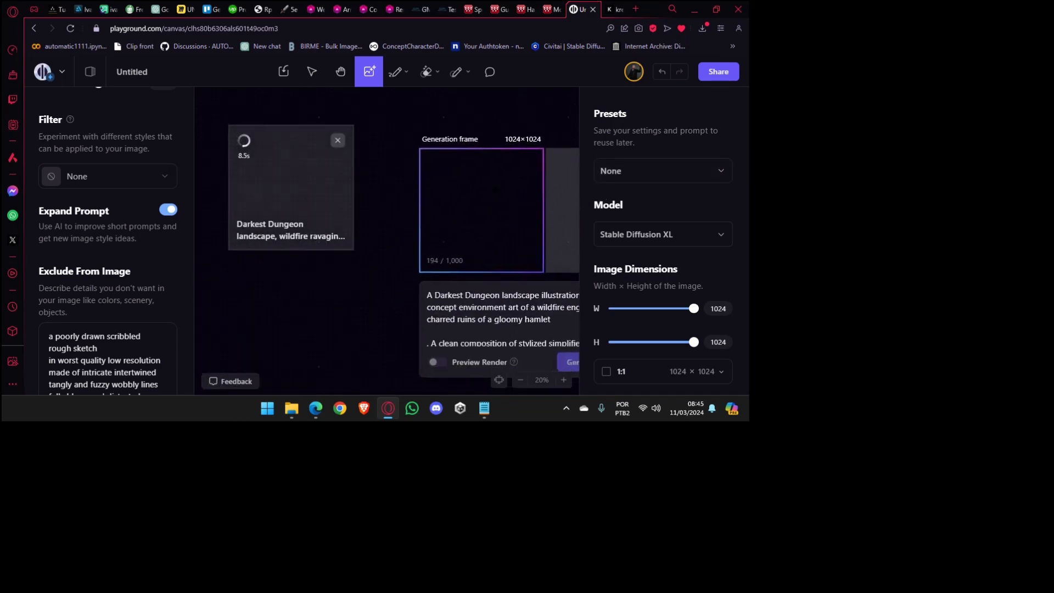
Move the remaining generated 1024×1024 tower image next to the small tower tile, above the large landscape.
{"action": "scroll", "coordinate": [454, 245], "scroll_direction": "down", "scroll_amount": 4}
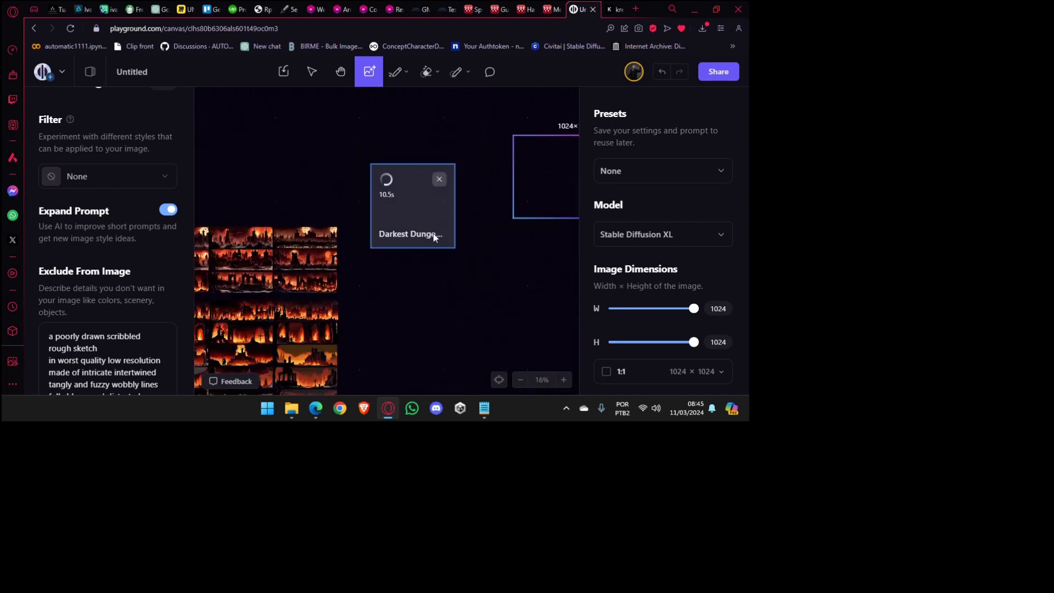
{"action": "mouse_move", "coordinate": [425, 222]}
{"action": "left_mouse_down"}
{"action": "mouse_move", "coordinate": [453, 348]}
{"action": "mouse_move", "coordinate": [335, 127]}
{"action": "mouse_move", "coordinate": [341, 138]}
{"action": "mouse_move", "coordinate": [238, 223]}
{"action": "mouse_move", "coordinate": [365, 237]}
{"action": "mouse_move", "coordinate": [430, 219]}
{"action": "left_mouse_up"}
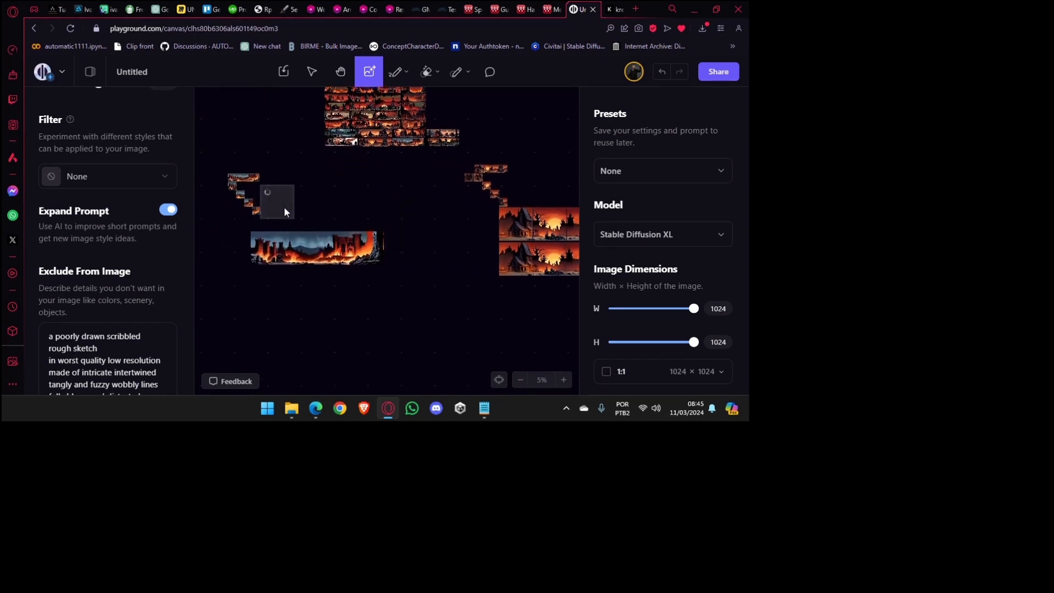
{"action": "scroll", "coordinate": [272, 201], "scroll_direction": "up", "scroll_amount": 8}
{"action": "left_click_drag", "start_coordinate": [222, 236], "coordinate": [311, 182]}
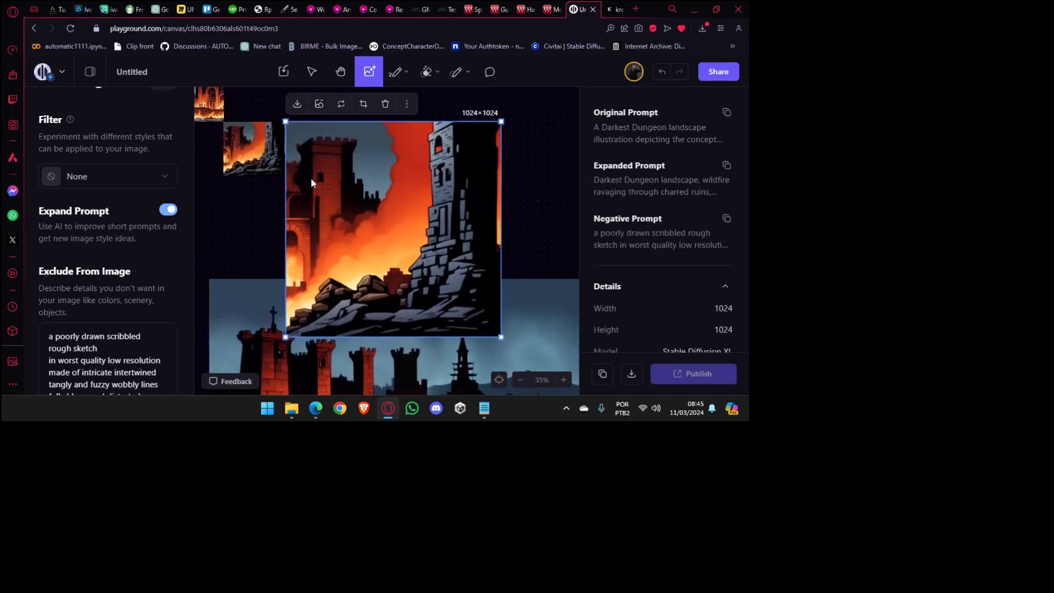
Shrink the generated tower image to 255×255 beside the small tower tile for a same-size comparison.
{"action": "left_click_drag", "start_coordinate": [501, 336], "coordinate": [338, 174]}
{"action": "scroll", "coordinate": [292, 158], "scroll_direction": "up", "scroll_amount": 5}
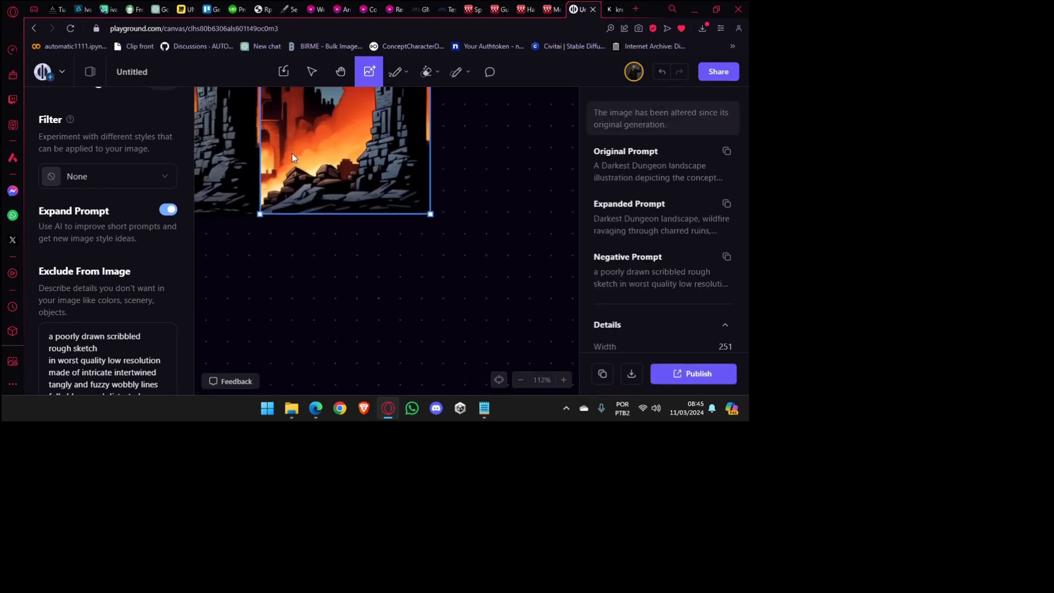
{"action": "scroll", "coordinate": [292, 158], "scroll_direction": "up", "scroll_amount": 1}
{"action": "mouse_move", "coordinate": [461, 248]}
{"action": "left_mouse_down"}
{"action": "mouse_move", "coordinate": [454, 239]}
{"action": "mouse_move", "coordinate": [464, 243]}
{"action": "left_mouse_up"}
{"action": "left_click_drag", "start_coordinate": [425, 202], "coordinate": [454, 286]}
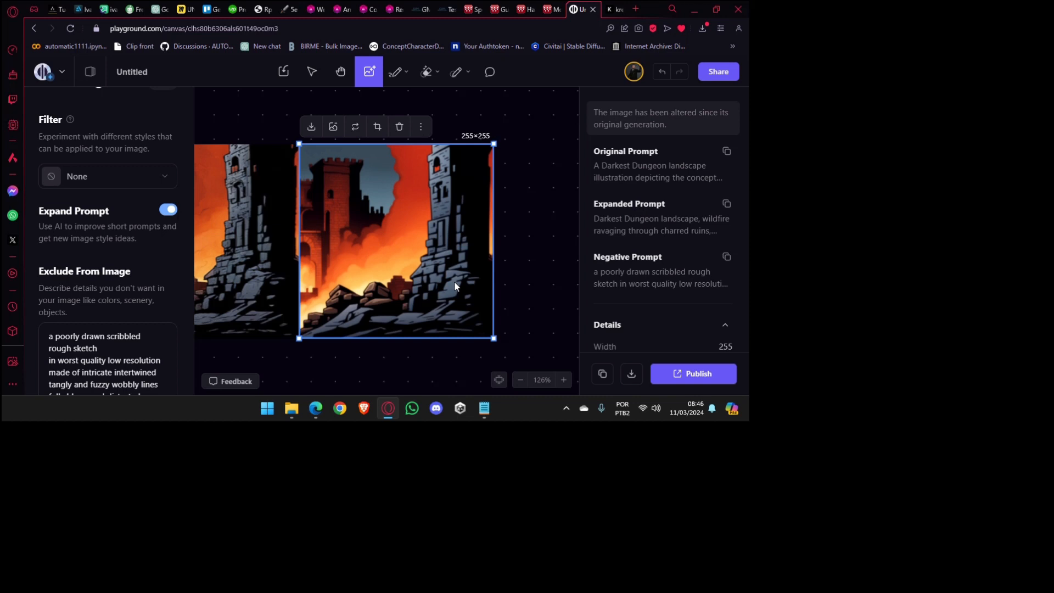
Resize the generated tower image to 254×250 and delete it from the canvas.
{"action": "left_click_drag", "start_coordinate": [307, 133], "coordinate": [325, 208]}
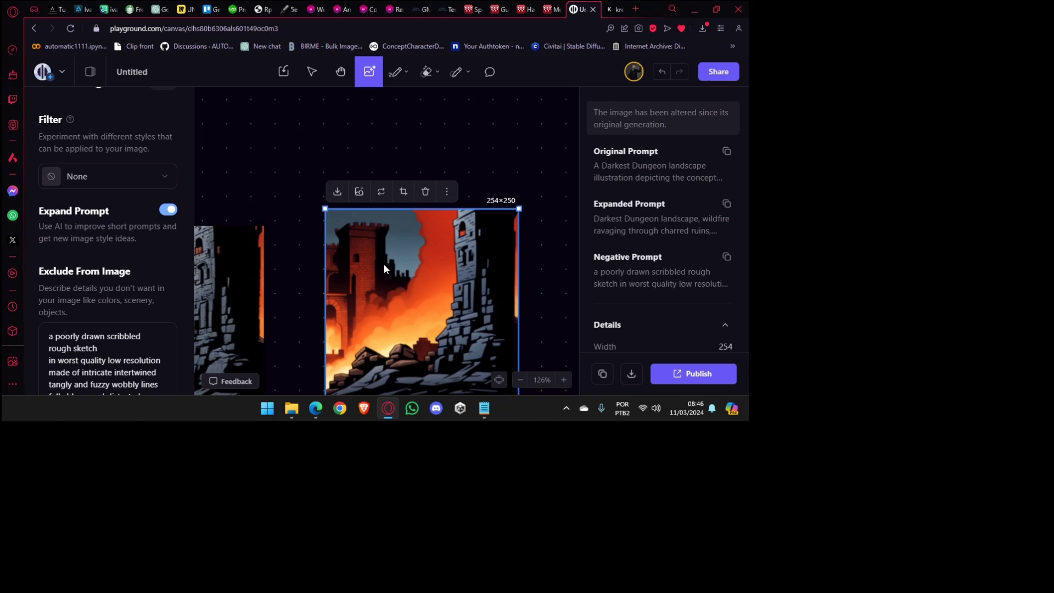
{"action": "key", "text": "Delete"}
Move the right half of the wooden house in the upper sunset row against the left half, closing the gap, and inspect the seam.
{"action": "scroll", "coordinate": [394, 258], "scroll_direction": "down", "scroll_amount": 10}
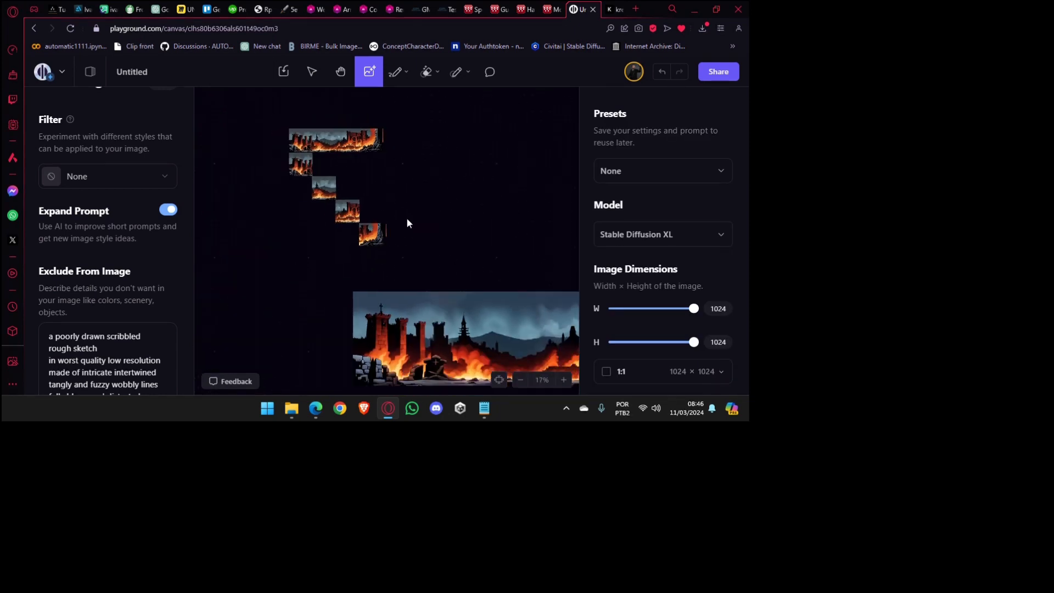
{"action": "scroll", "coordinate": [515, 257], "scroll_direction": "down", "scroll_amount": 5}
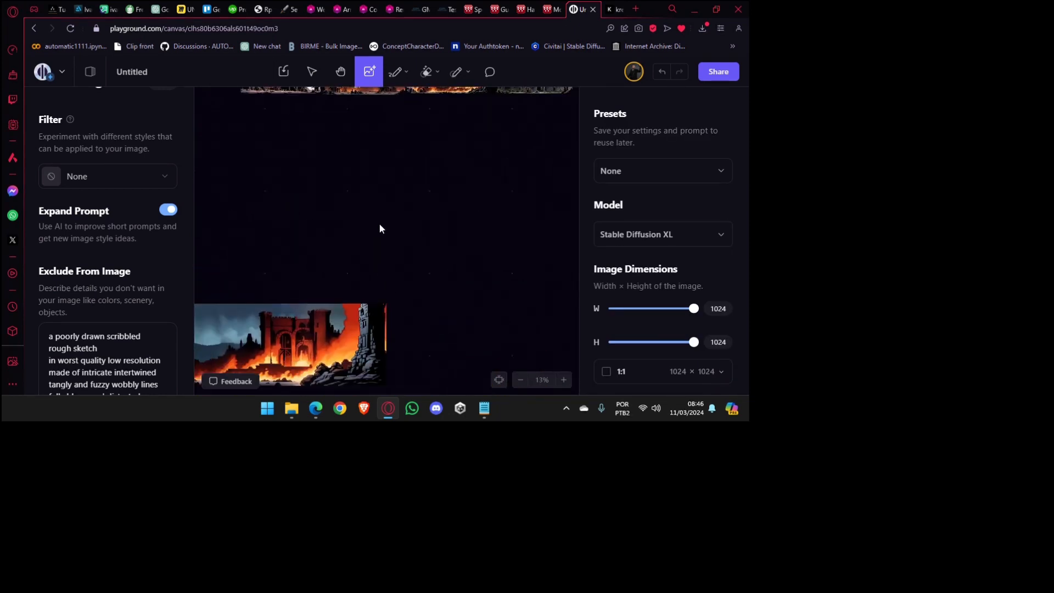
{"action": "scroll", "coordinate": [481, 282], "scroll_direction": "up", "scroll_amount": 5}
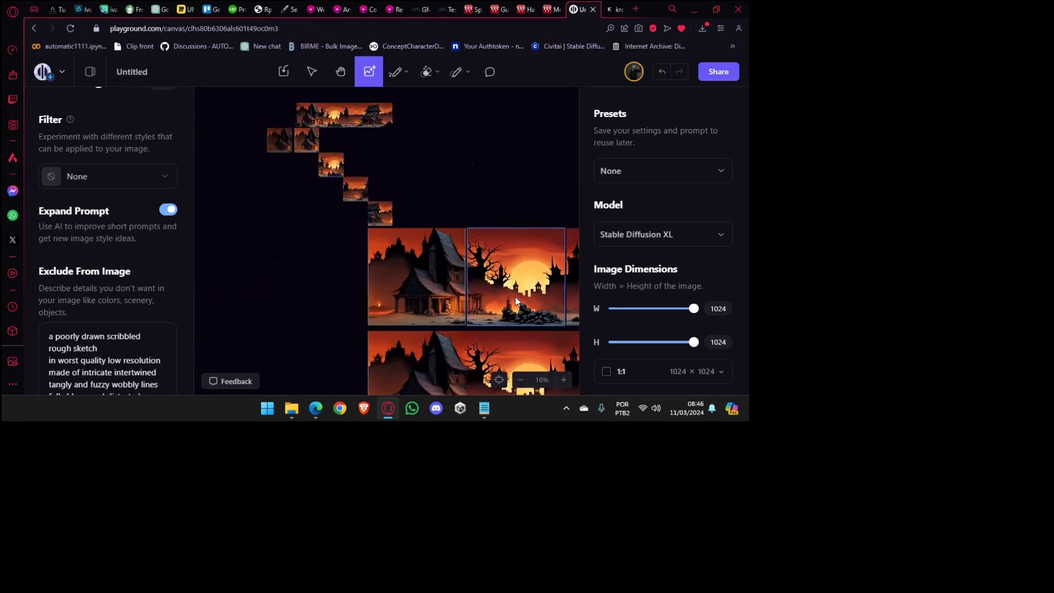
{"action": "scroll", "coordinate": [503, 279], "scroll_direction": "up", "scroll_amount": 3}
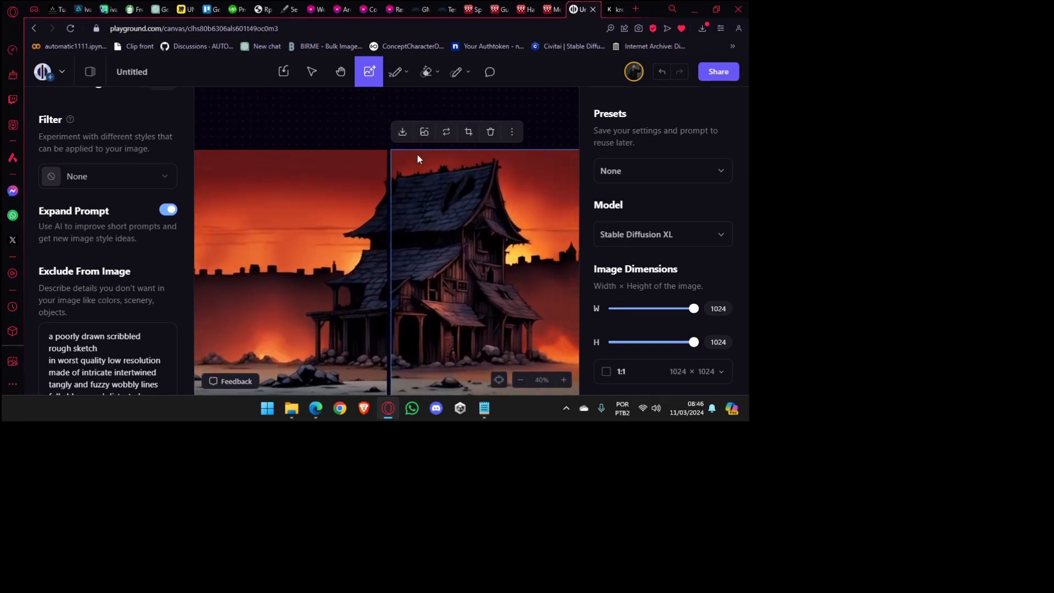
{"action": "left_click", "coordinate": [420, 295]}
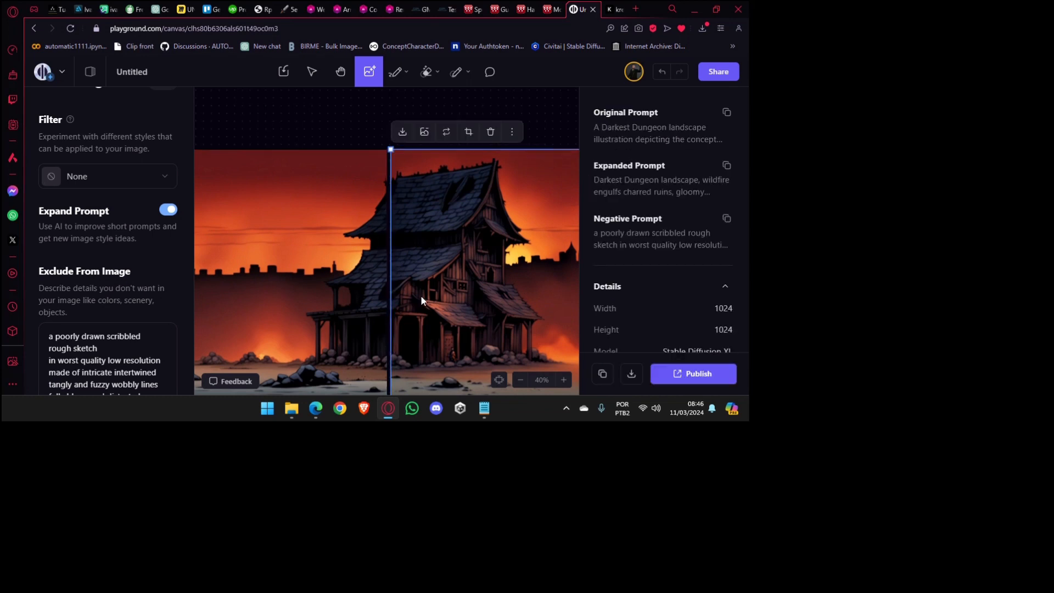
{"action": "scroll", "coordinate": [395, 231], "scroll_direction": "up", "scroll_amount": 3}
{"action": "scroll", "coordinate": [396, 281], "scroll_direction": "up", "scroll_amount": 3}
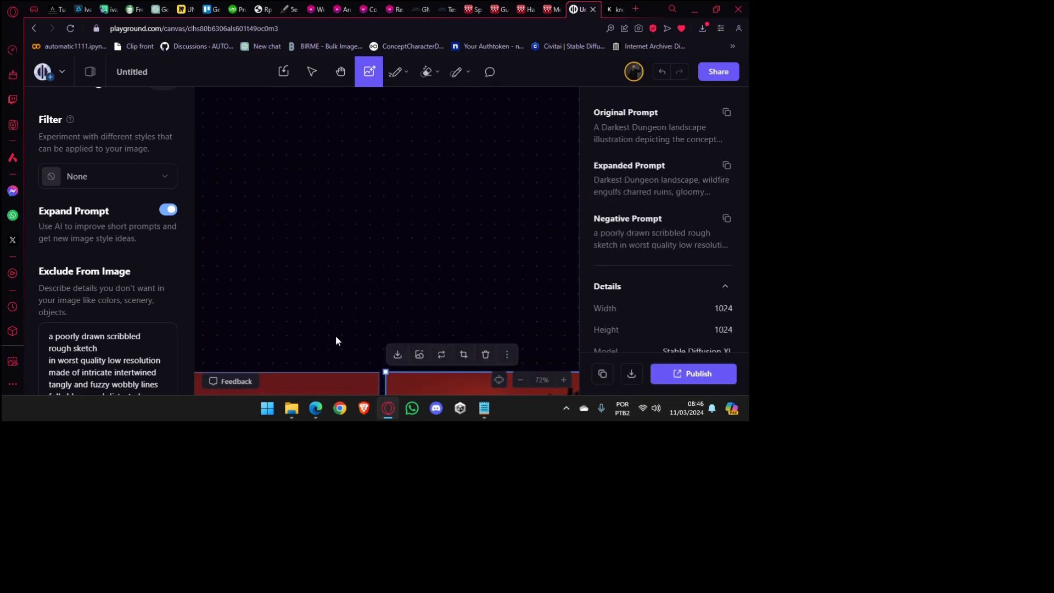
{"action": "scroll", "coordinate": [307, 264], "scroll_direction": "down", "scroll_amount": 5}
{"action": "scroll", "coordinate": [420, 196], "scroll_direction": "up", "scroll_amount": 1}
{"action": "scroll", "coordinate": [421, 202], "scroll_direction": "up", "scroll_amount": 4}
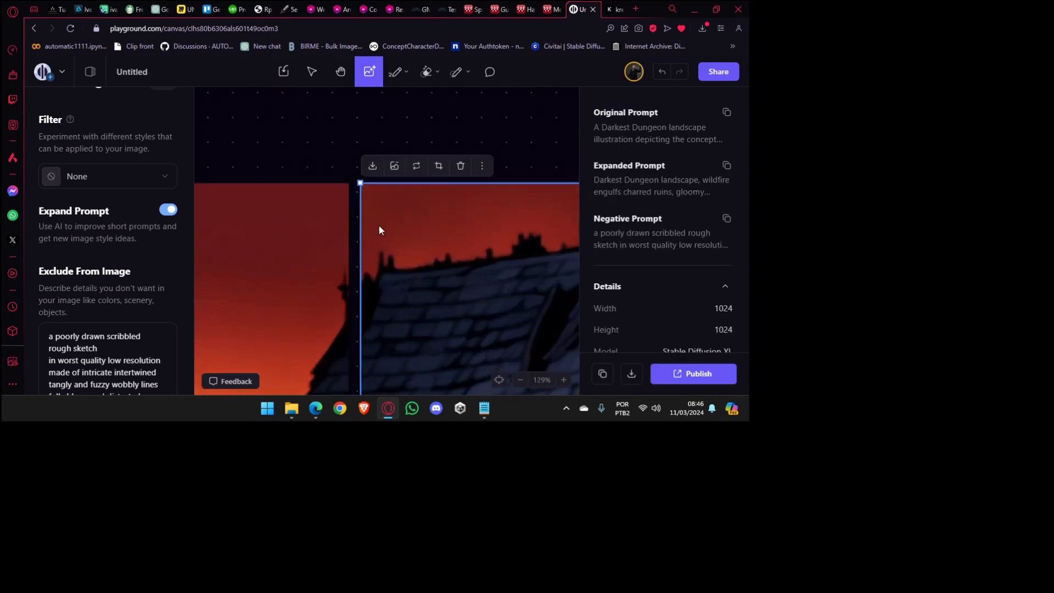
{"action": "left_click_drag", "start_coordinate": [383, 229], "coordinate": [377, 230]}
{"action": "scroll", "coordinate": [380, 233], "scroll_direction": "down", "scroll_amount": 4}
{"action": "left_click", "coordinate": [308, 167]}
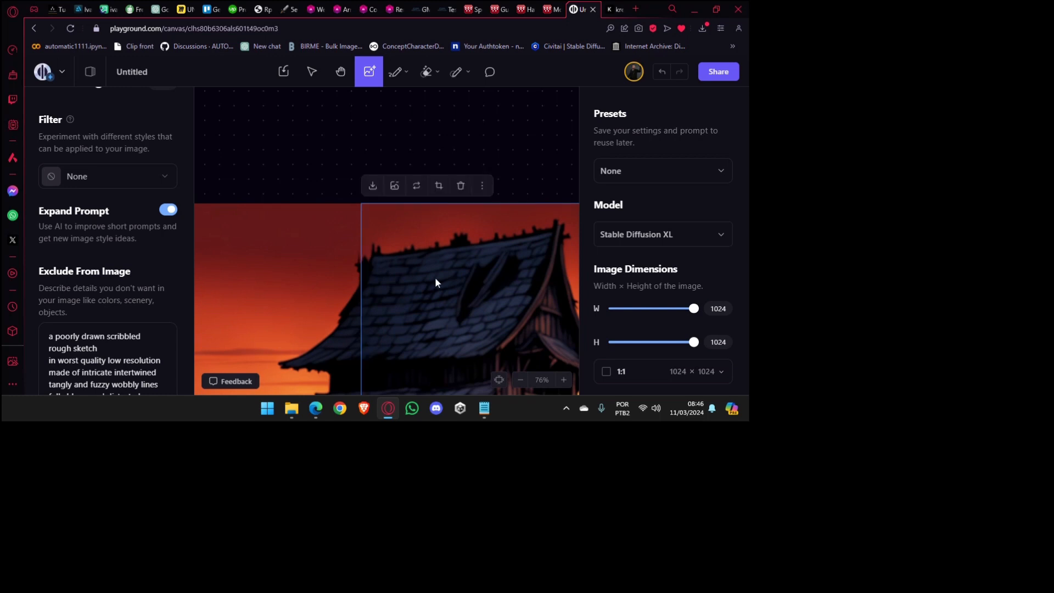
{"action": "scroll", "coordinate": [431, 303], "scroll_direction": "down", "scroll_amount": 5}
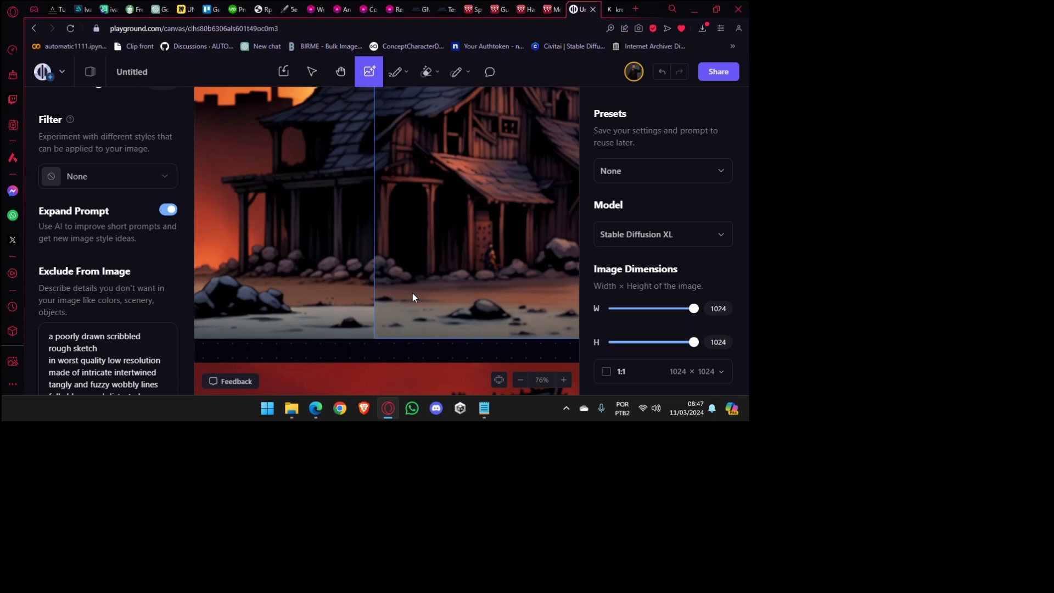
Move the sunset tile in the upper row against the castle tower tile, closing the gap between them.
{"action": "scroll", "coordinate": [403, 279], "scroll_direction": "down", "scroll_amount": 3, "text": "ctrl"}
{"action": "scroll", "coordinate": [403, 277], "scroll_direction": "down", "scroll_amount": 5}
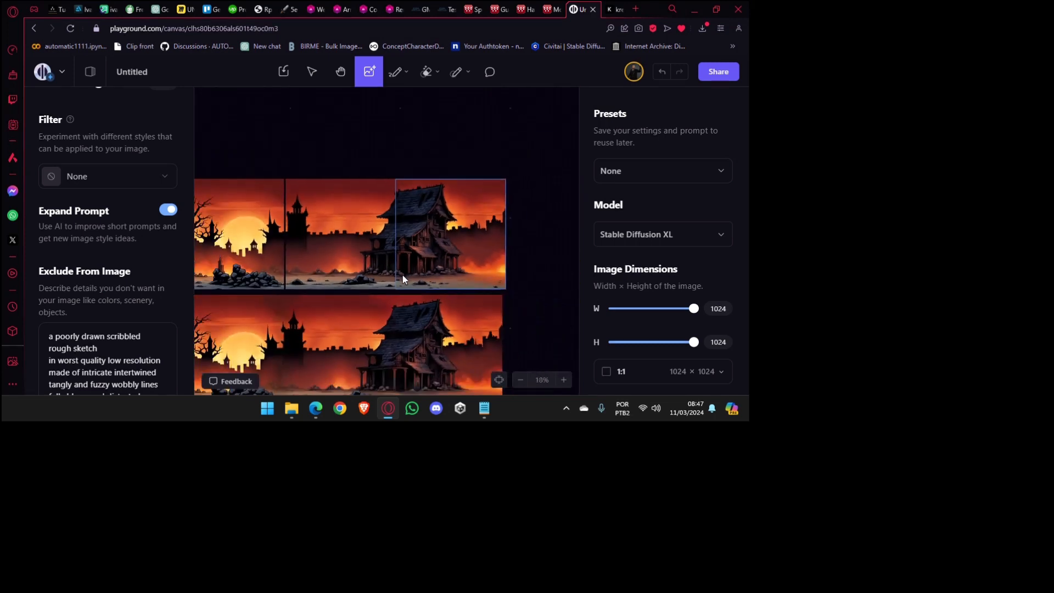
{"action": "left_click", "coordinate": [257, 177]}
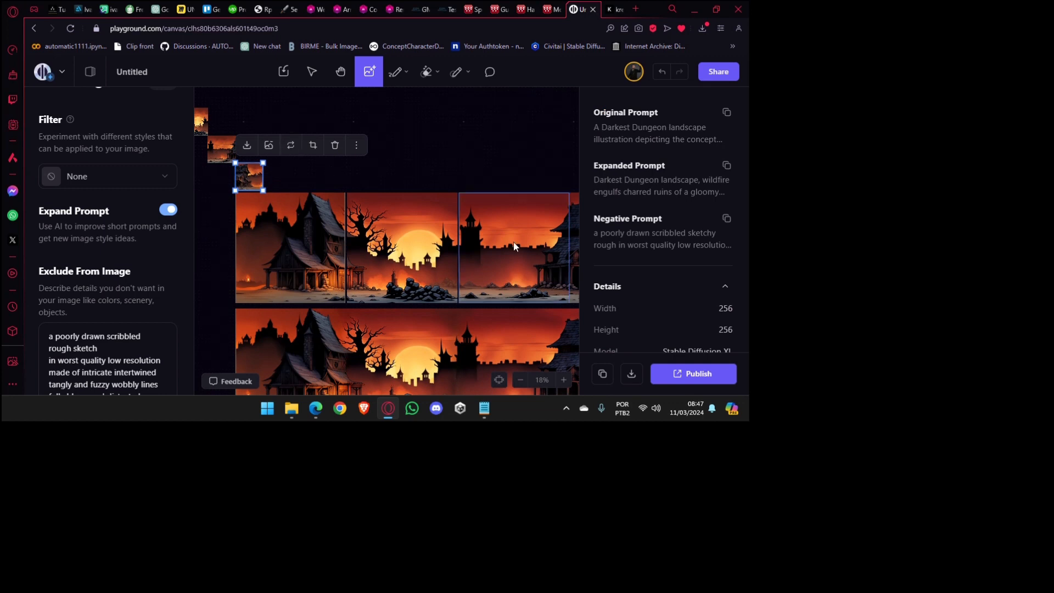
{"action": "scroll", "coordinate": [459, 236], "scroll_direction": "up", "scroll_amount": 3}
{"action": "left_click", "coordinate": [413, 245]}
{"action": "scroll", "coordinate": [387, 190], "scroll_direction": "up", "scroll_amount": 2}
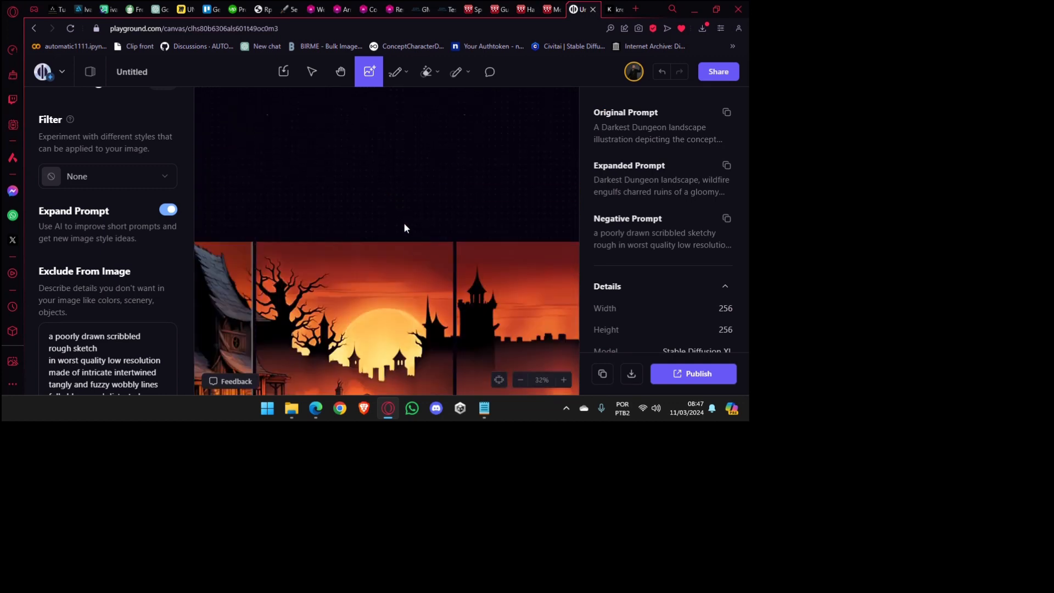
{"action": "scroll", "coordinate": [442, 301], "scroll_direction": "up", "scroll_amount": 3}
{"action": "left_click", "coordinate": [346, 222]}
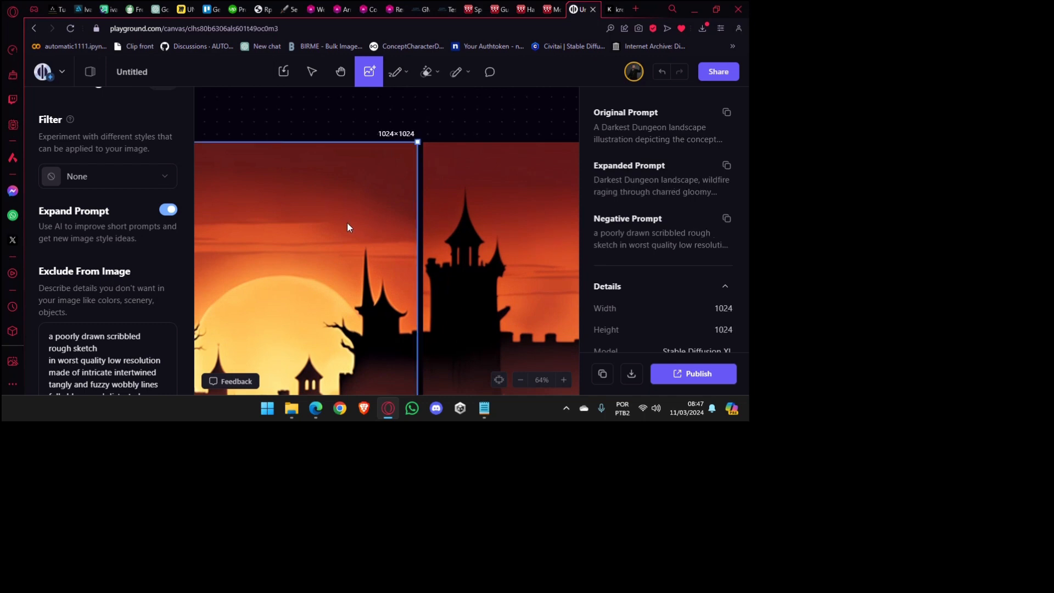
{"action": "left_click_drag", "start_coordinate": [347, 227], "coordinate": [351, 228]}
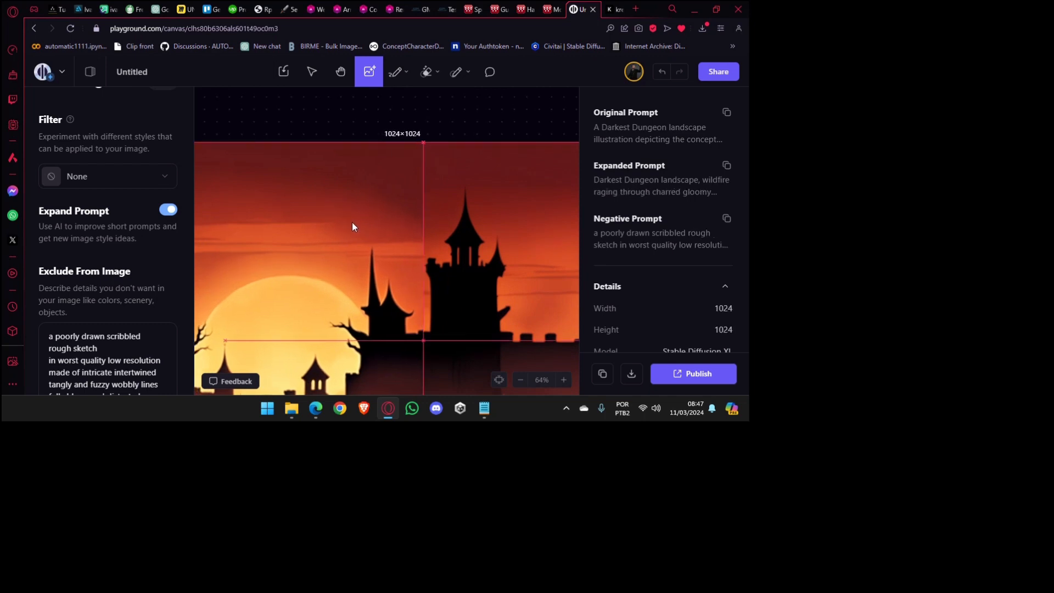
Move the orange-lit wooden house tile against the sunset tile, closing the gap, and inspect the joined upper row.
{"action": "left_click_drag", "start_coordinate": [290, 276], "coordinate": [438, 255]}
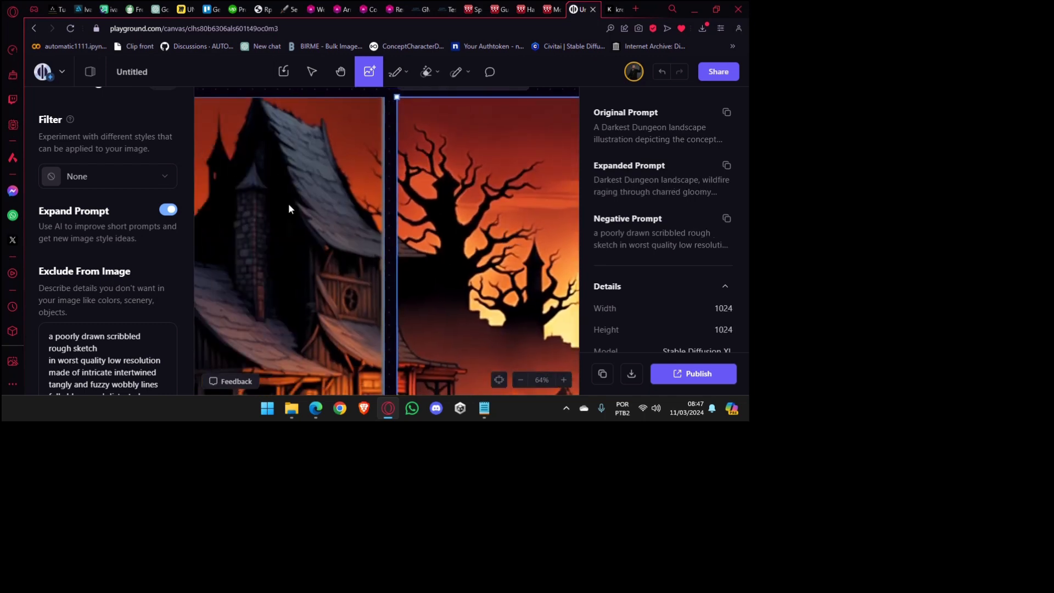
{"action": "left_click_drag", "start_coordinate": [278, 202], "coordinate": [285, 201]}
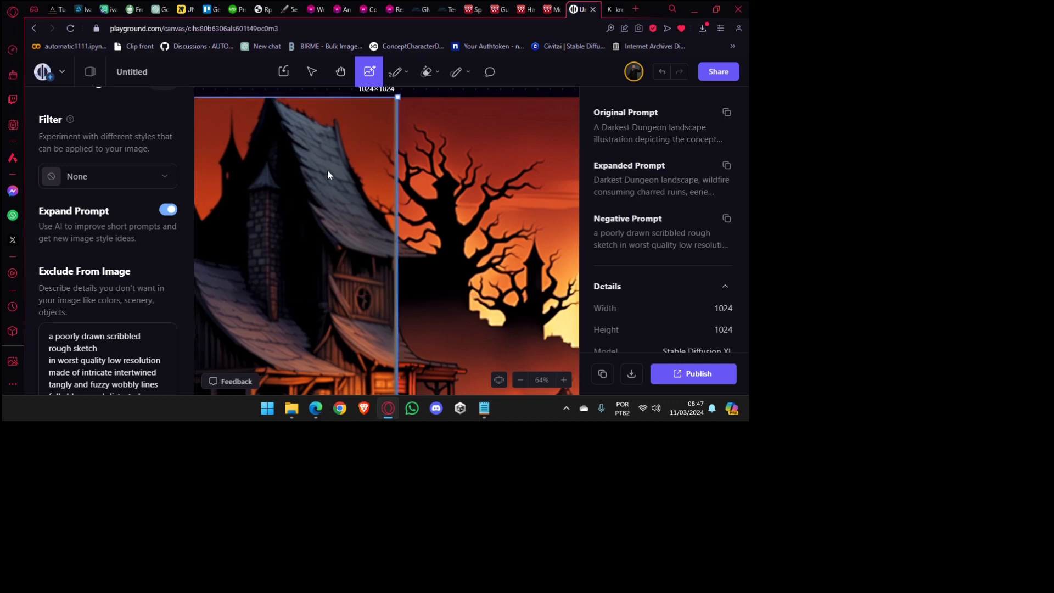
{"action": "scroll", "coordinate": [367, 172], "scroll_direction": "down", "scroll_amount": 3}
{"action": "left_click", "coordinate": [524, 105]}
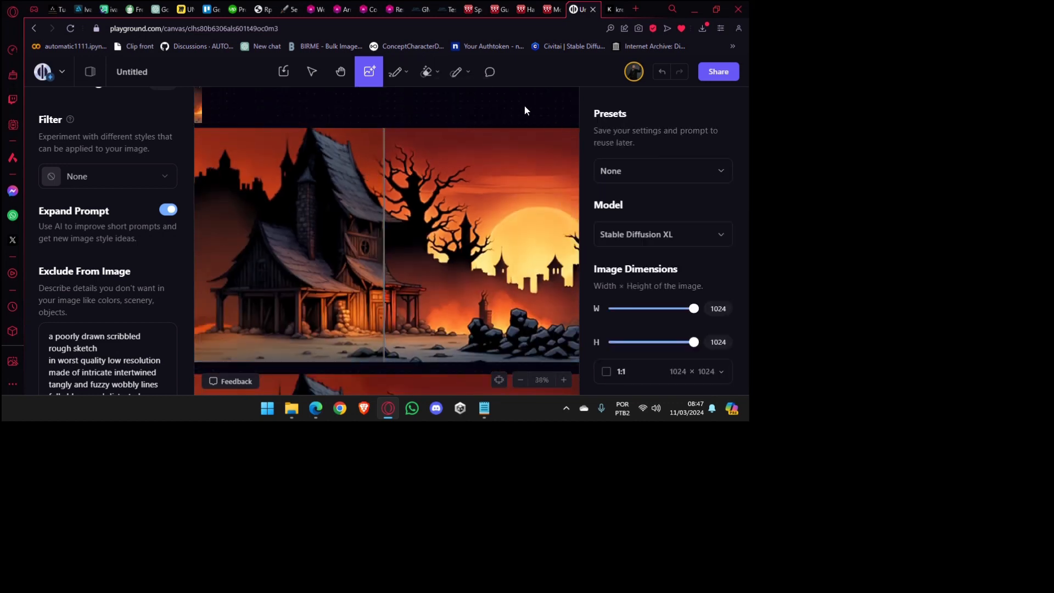
{"action": "left_click_drag", "start_coordinate": [447, 179], "coordinate": [218, 232]}
{"action": "left_click_drag", "start_coordinate": [493, 335], "coordinate": [471, 268]}
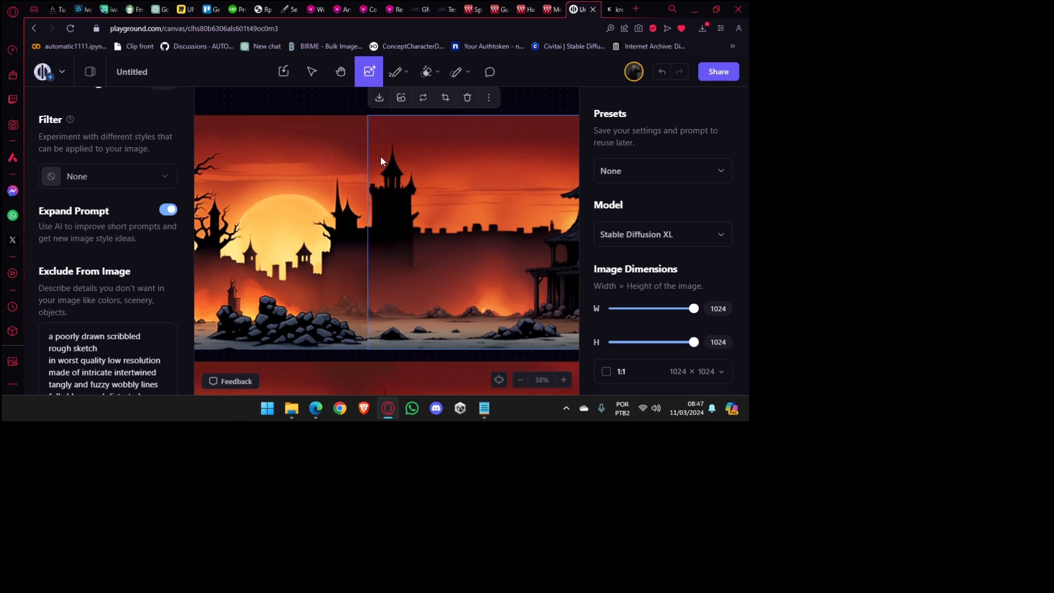
{"action": "scroll", "coordinate": [469, 321], "scroll_direction": "right", "scroll_amount": 5}
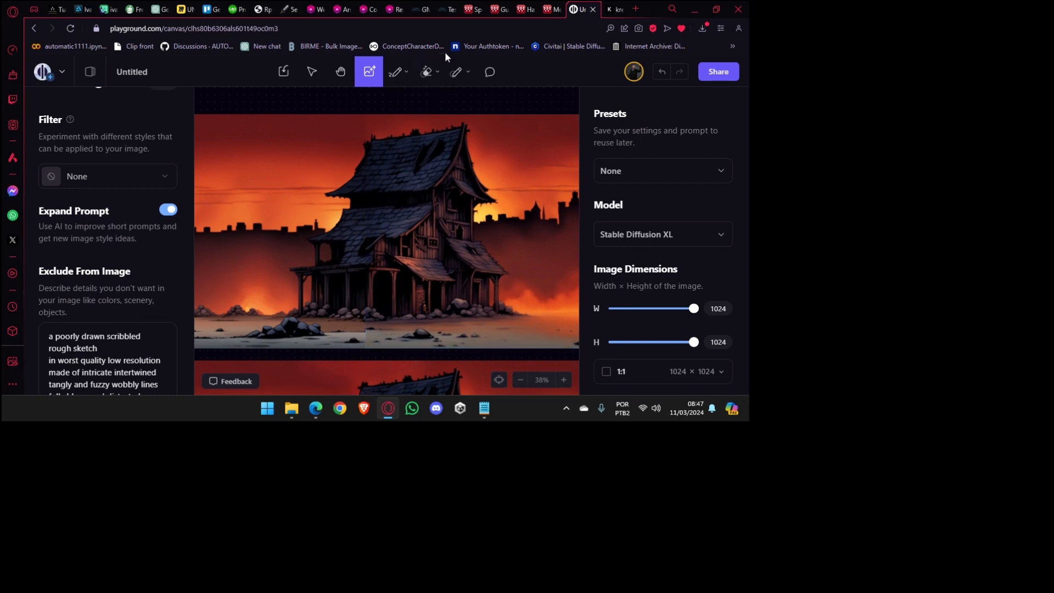
Erase a vertical strip with brush size 48 along the seam through the dark wooden house in the upper row, from sky to ground.
{"action": "left_click", "coordinate": [431, 71]}
{"action": "left_click", "coordinate": [449, 102]}
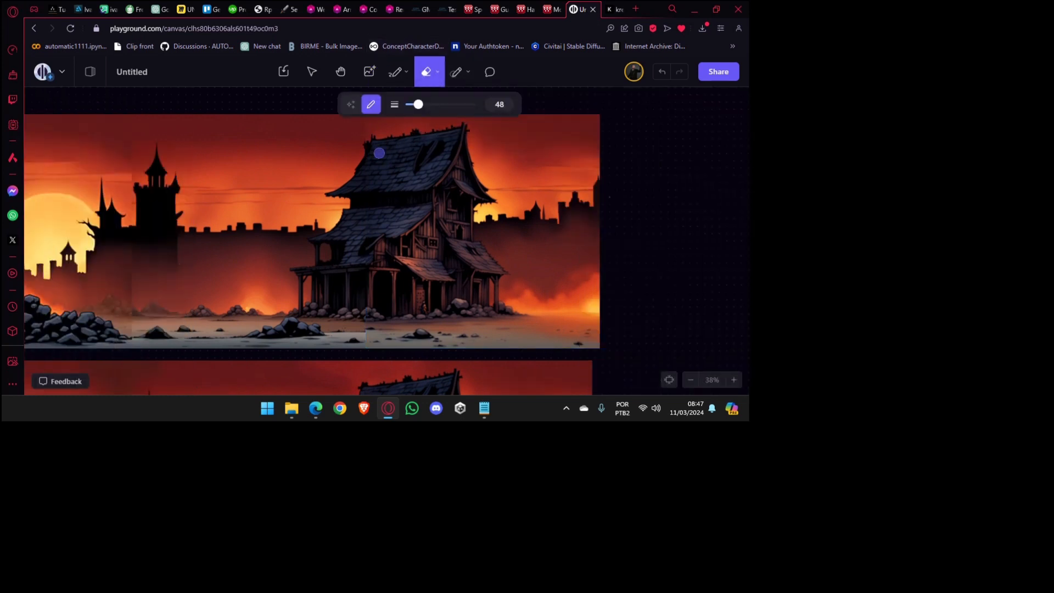
{"action": "scroll", "coordinate": [285, 164], "scroll_direction": "up", "scroll_amount": 3}
{"action": "scroll", "coordinate": [369, 193], "scroll_direction": "up", "scroll_amount": 2}
{"action": "scroll", "coordinate": [370, 193], "scroll_direction": "up", "scroll_amount": 2}
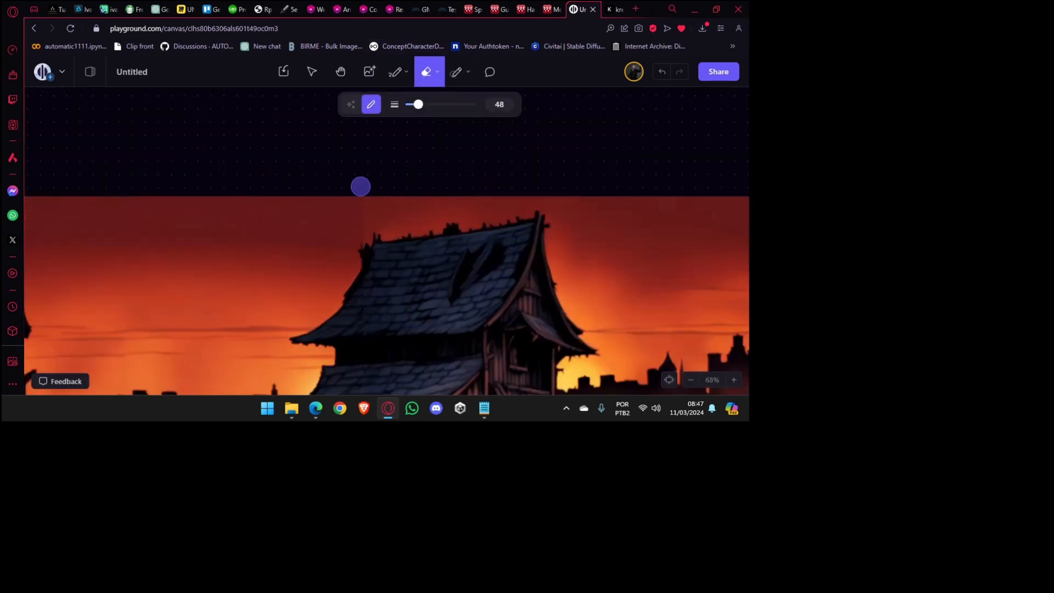
{"action": "mouse_move", "coordinate": [365, 190]}
{"action": "left_mouse_down"}
{"action": "mouse_move", "coordinate": [363, 221]}
{"action": "mouse_move", "coordinate": [356, 199]}
{"action": "mouse_move", "coordinate": [362, 363]}
{"action": "mouse_move", "coordinate": [347, 154]}
{"action": "mouse_move", "coordinate": [344, 379]}
{"action": "mouse_move", "coordinate": [338, 236]}
{"action": "mouse_move", "coordinate": [336, 300]}
{"action": "mouse_move", "coordinate": [317, 271]}
{"action": "mouse_move", "coordinate": [321, 292]}
{"action": "mouse_move", "coordinate": [329, 275]}
{"action": "mouse_move", "coordinate": [358, 291]}
{"action": "left_mouse_up"}
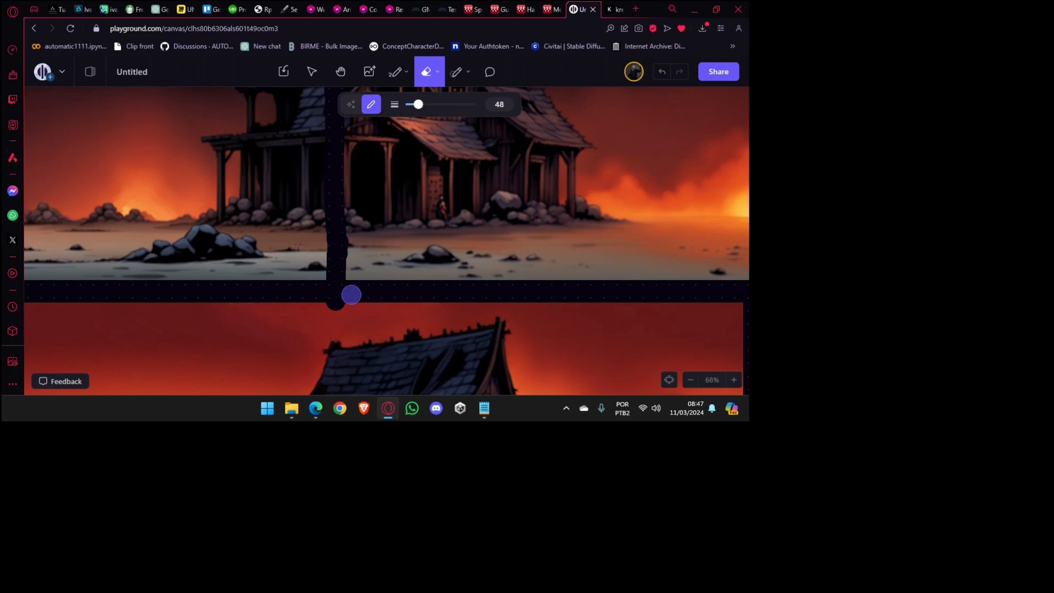
{"action": "scroll", "coordinate": [351, 294], "scroll_direction": "down", "scroll_amount": 5}
{"action": "scroll", "coordinate": [364, 284], "scroll_direction": "up", "scroll_amount": 4}
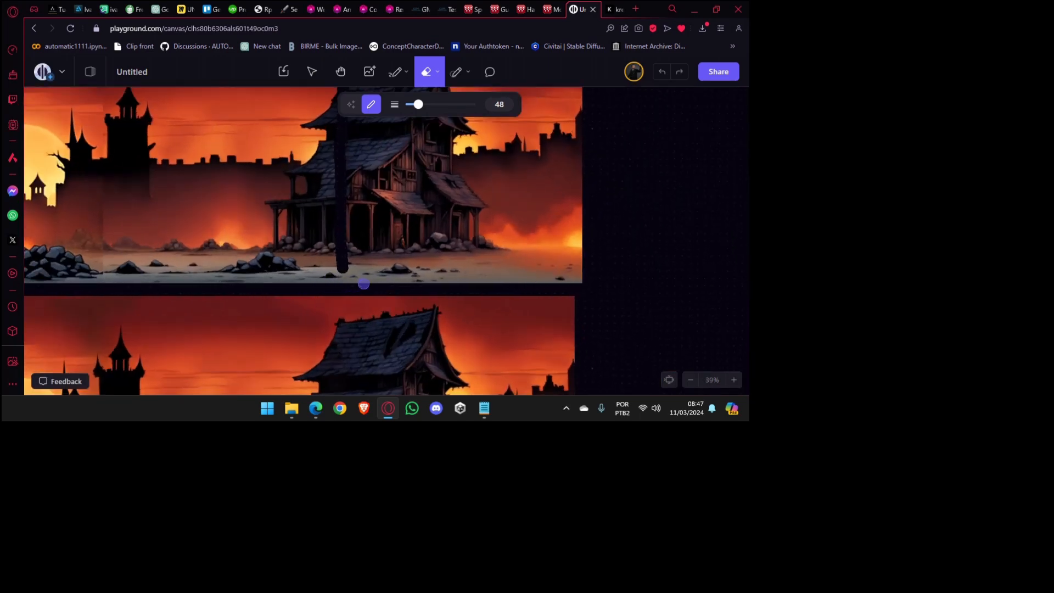
{"action": "left_click_drag", "start_coordinate": [336, 254], "coordinate": [337, 286]}
{"action": "scroll", "coordinate": [337, 286], "scroll_direction": "down", "scroll_amount": 4}
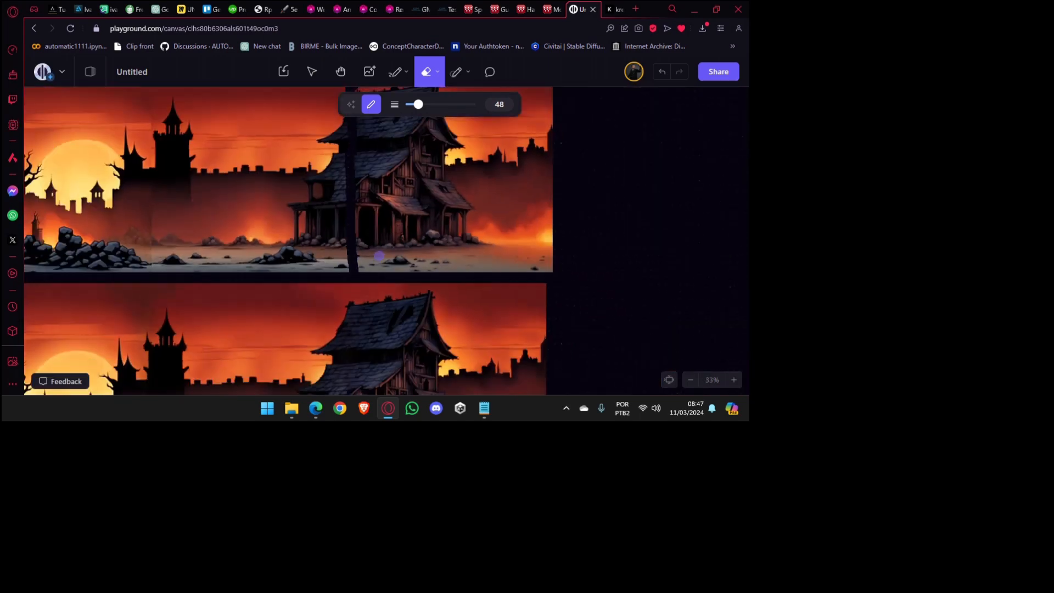
Place the 1024×1024 generation frame over the erased strip through the dark house and inpaint it using the existing prompt.
{"action": "left_click", "coordinate": [370, 71]}
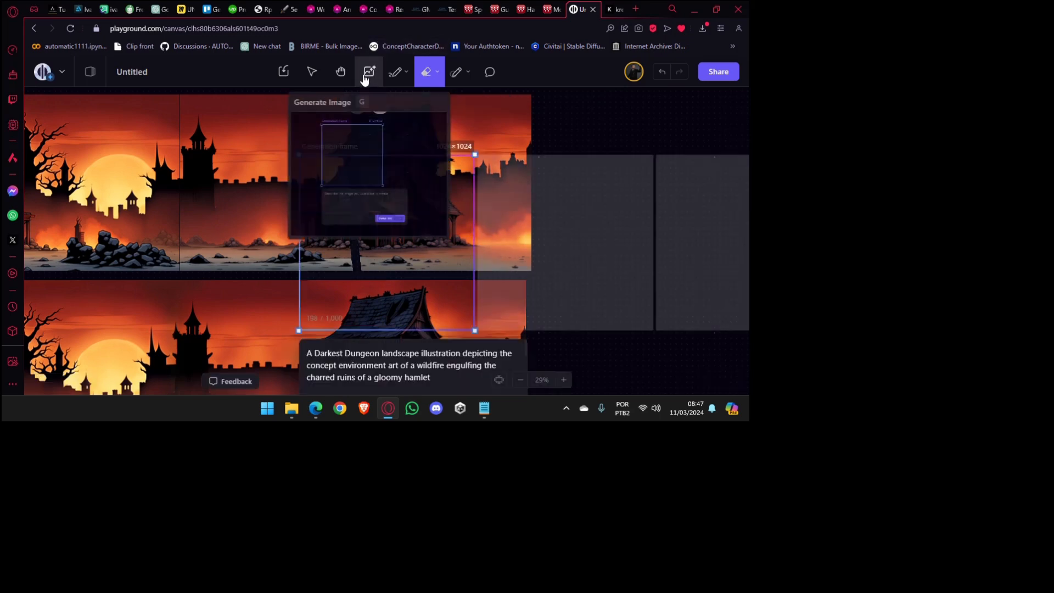
{"action": "left_click_drag", "start_coordinate": [384, 243], "coordinate": [357, 181]}
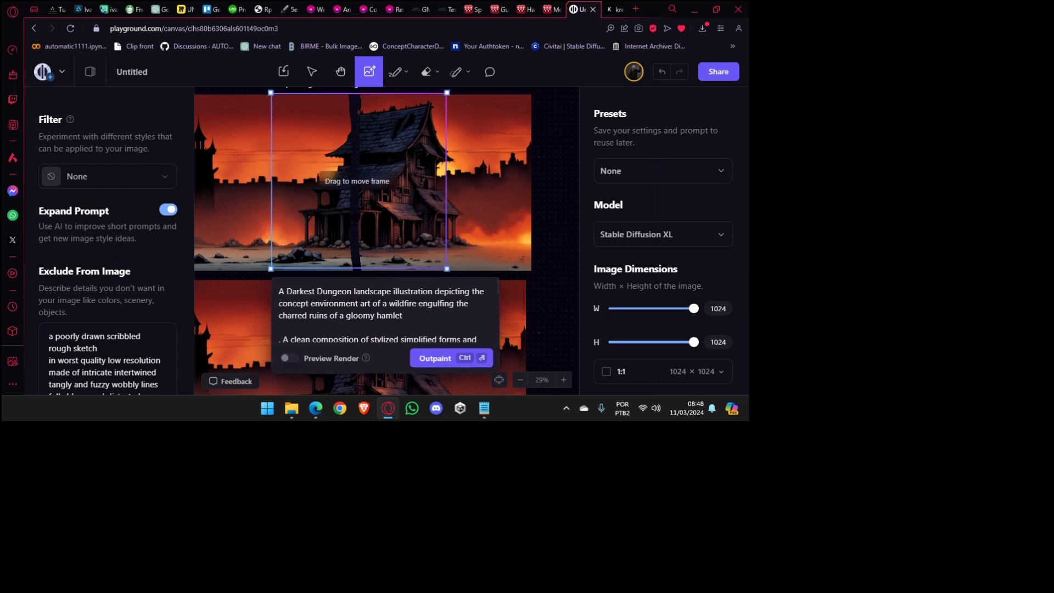
{"action": "scroll", "coordinate": [351, 220], "scroll_direction": "up", "scroll_amount": 5}
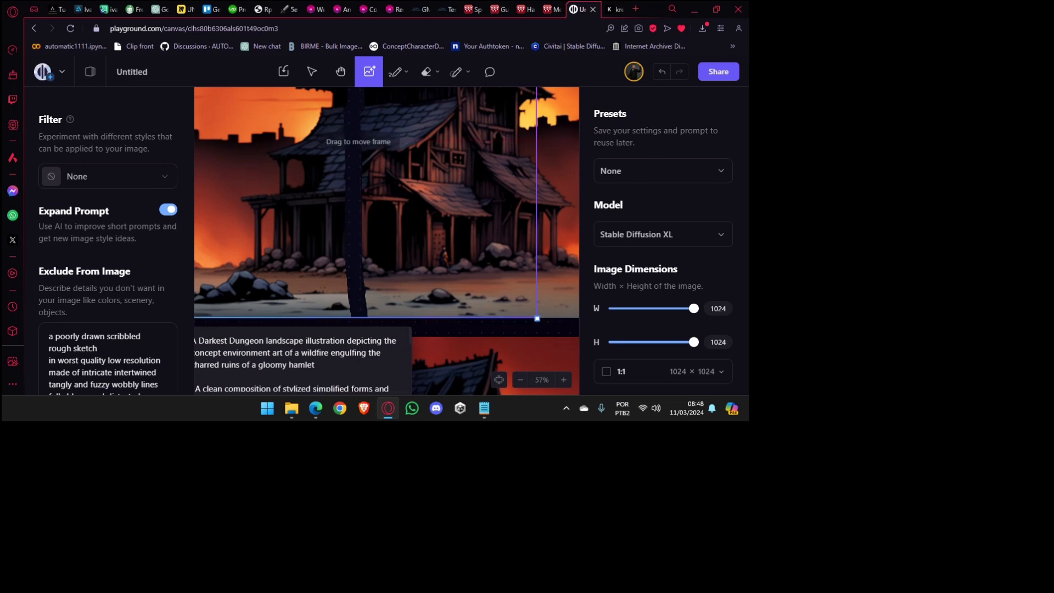
{"action": "scroll", "coordinate": [369, 253], "scroll_direction": "down", "scroll_amount": 5}
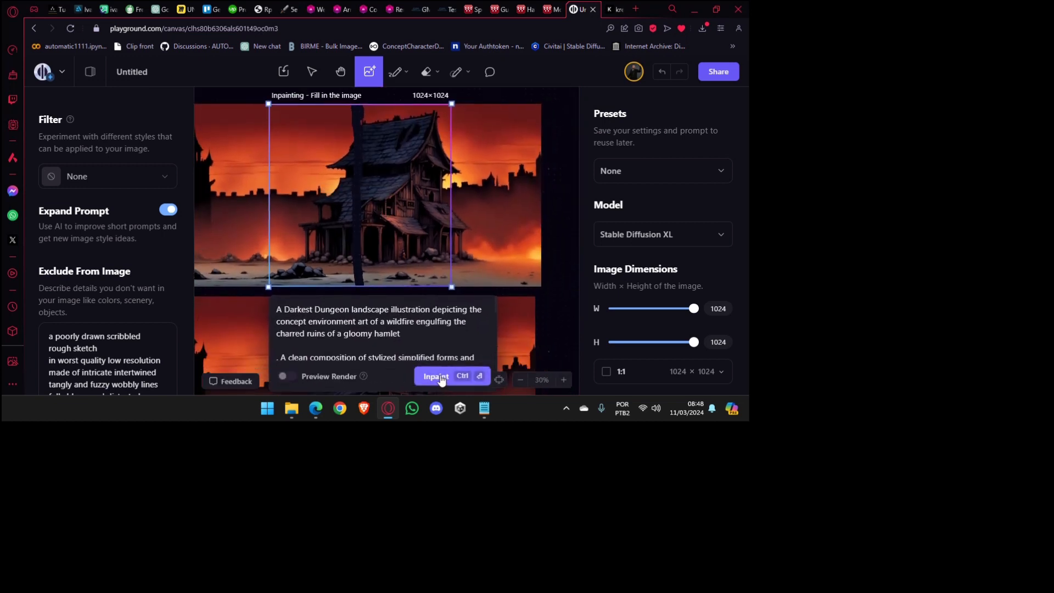
{"action": "left_click", "coordinate": [442, 380]}
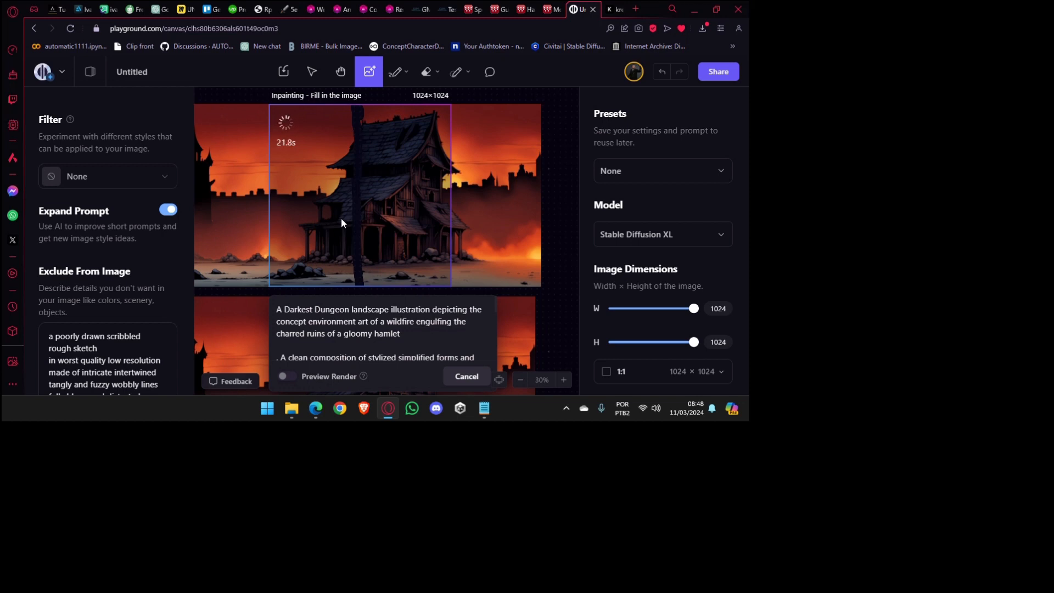
Examine how the inpainted strip blends the two halves of the dark wooden house.
{"action": "scroll", "coordinate": [340, 220], "scroll_direction": "down", "scroll_amount": 3}
{"action": "scroll", "coordinate": [341, 219], "scroll_direction": "up", "scroll_amount": 2}
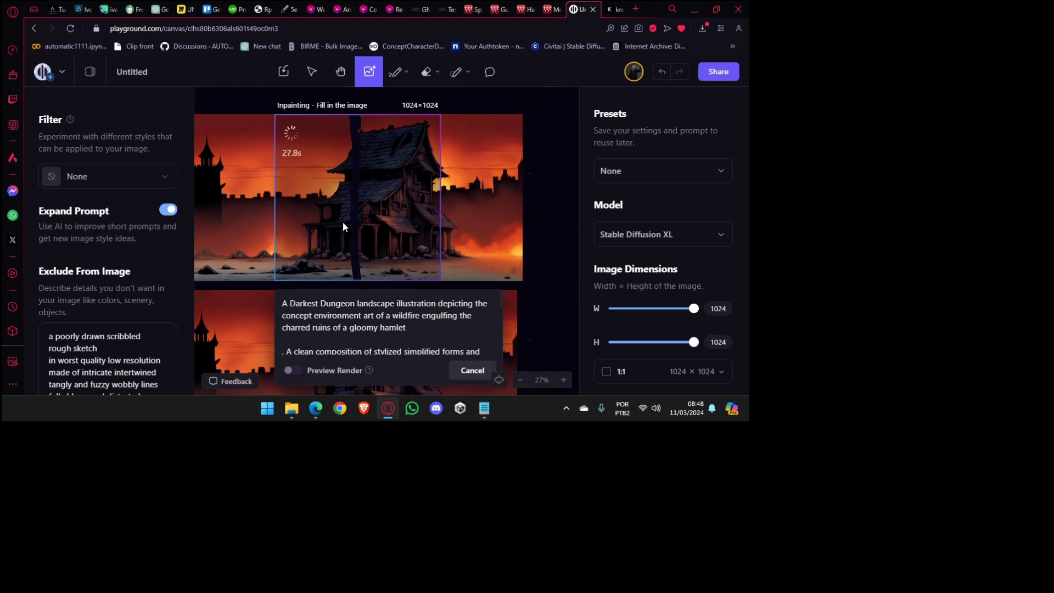
{"action": "left_click_drag", "start_coordinate": [342, 222], "coordinate": [374, 229]}
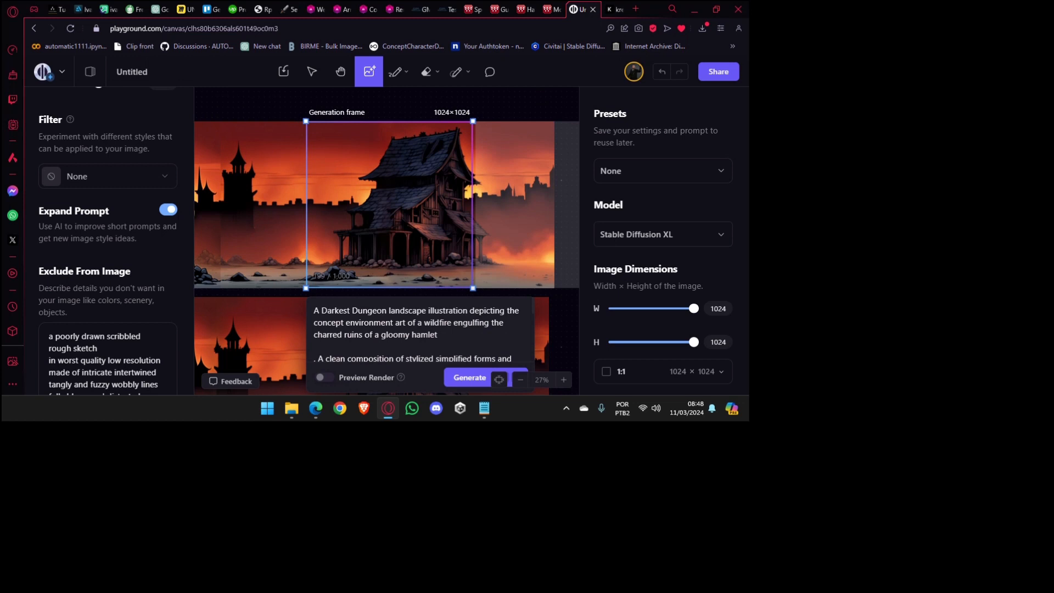
{"action": "scroll", "coordinate": [401, 184], "scroll_direction": "right", "scroll_amount": 3}
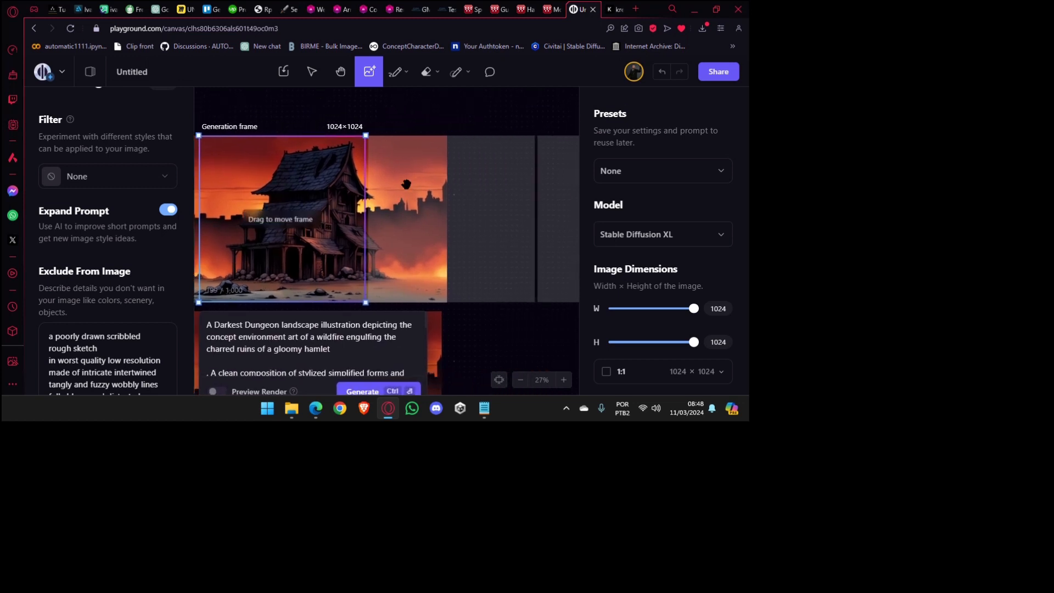
{"action": "scroll", "coordinate": [634, 327], "scroll_direction": "down", "scroll_amount": 4}
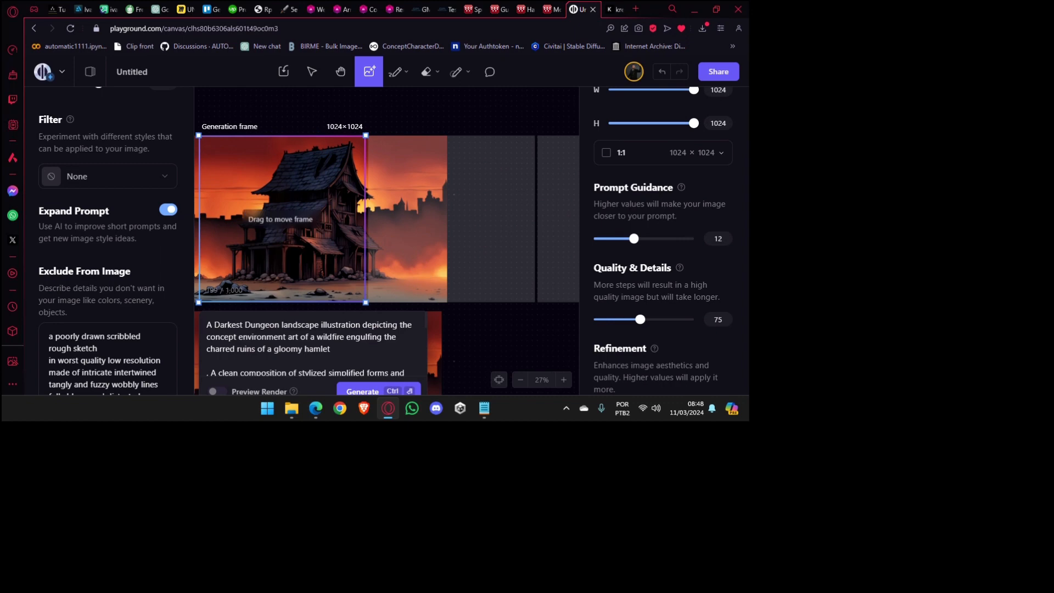
{"action": "scroll", "coordinate": [292, 225], "scroll_direction": "left", "scroll_amount": 1}
{"action": "scroll", "coordinate": [292, 225], "scroll_direction": "left", "scroll_amount": 3}
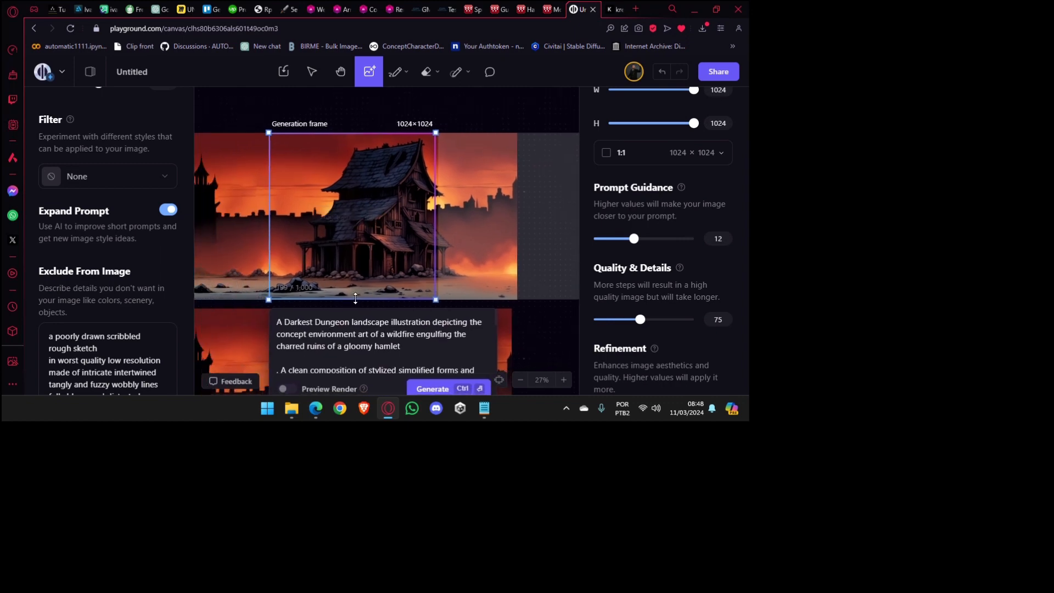
{"action": "scroll", "coordinate": [359, 292], "scroll_direction": "up", "scroll_amount": 3}
{"action": "scroll", "coordinate": [367, 288], "scroll_direction": "down", "scroll_amount": 5}
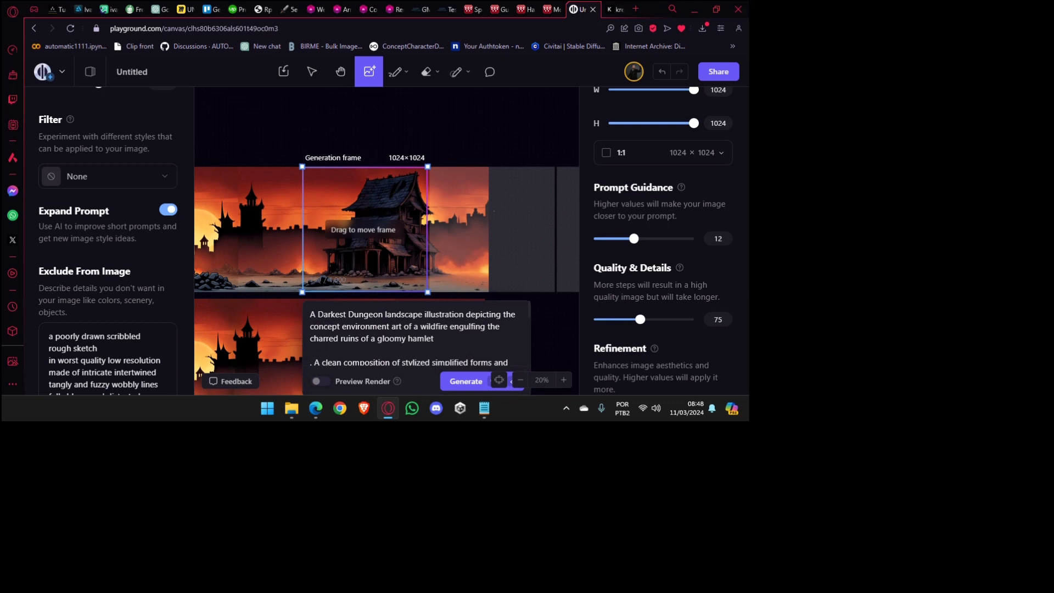
Move the 1024×1024 generation frame over the seam between the sunset and castle tower tiles in the upper row.
{"action": "scroll", "coordinate": [333, 265], "scroll_direction": "left", "scroll_amount": 6}
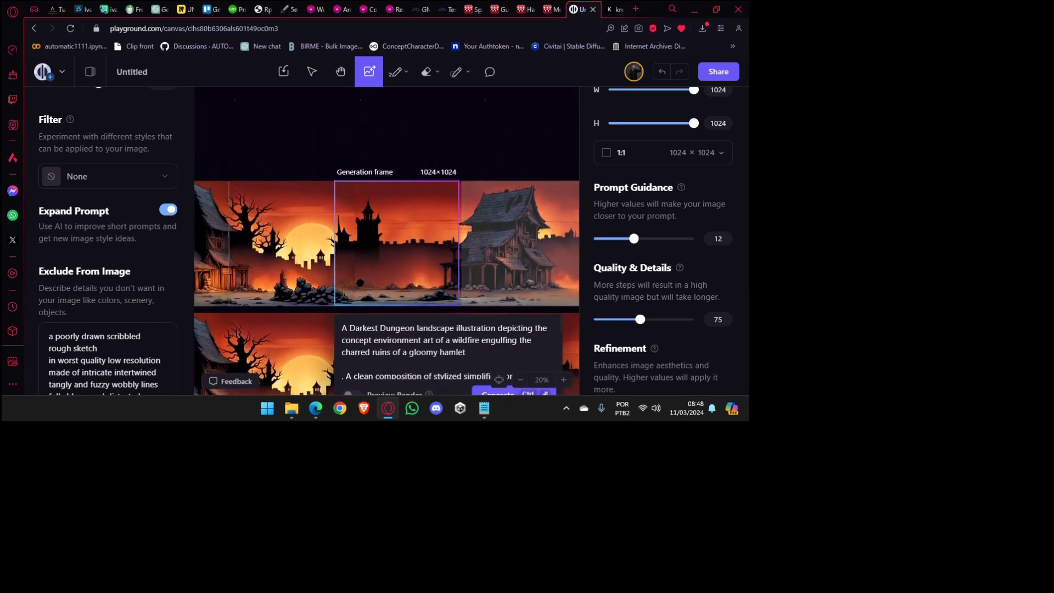
{"action": "left_click_drag", "start_coordinate": [360, 282], "coordinate": [332, 248]}
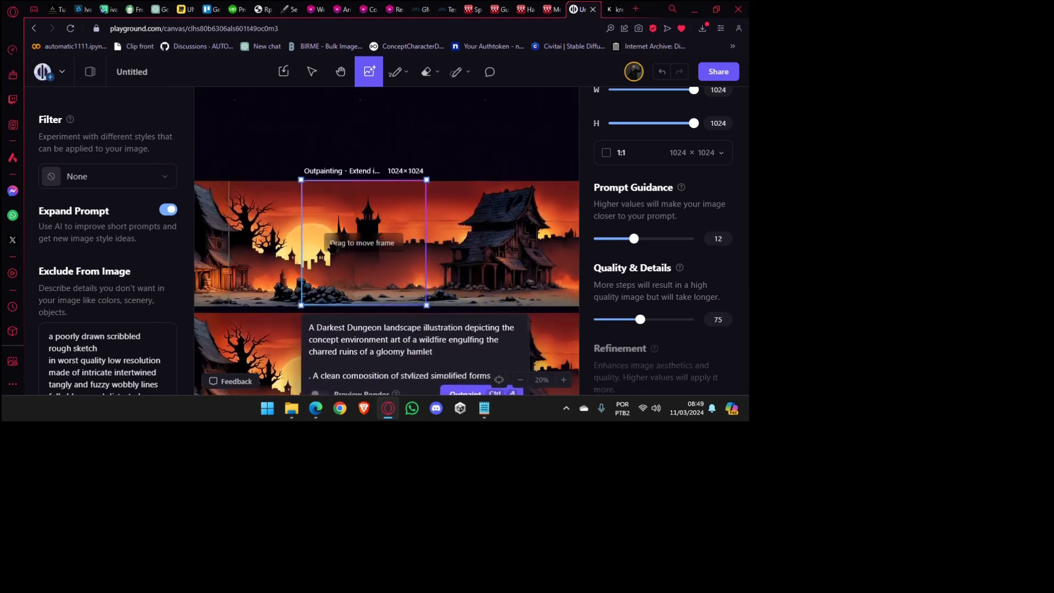
{"action": "scroll", "coordinate": [332, 248], "scroll_direction": "up", "scroll_amount": 6}
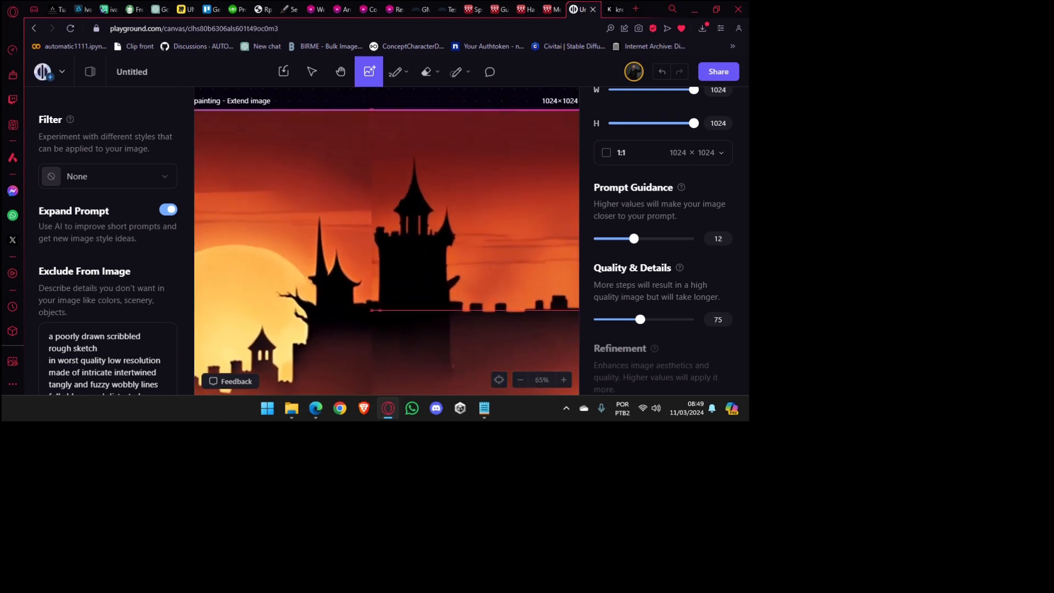
{"action": "scroll", "coordinate": [409, 210], "scroll_direction": "down", "scroll_amount": 8}
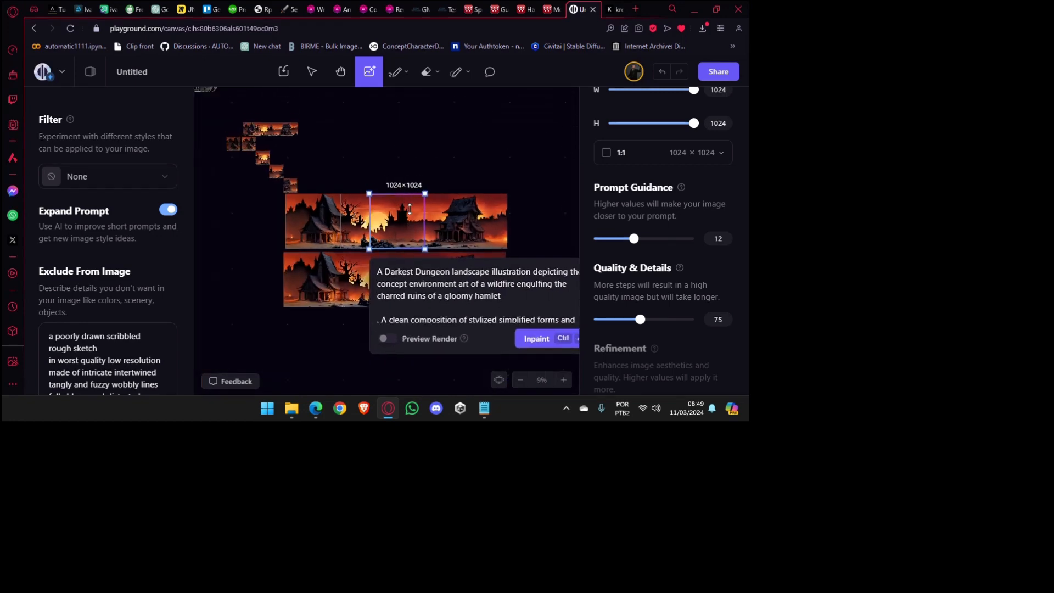
Look over the grid of small wildfire landscapes elsewhere on the canvas and re-examine the seam between the sunset and castle tower tiles.
{"action": "left_click_drag", "start_coordinate": [368, 134], "coordinate": [523, 315]}
{"action": "scroll", "coordinate": [510, 316], "scroll_direction": "down", "scroll_amount": 3}
{"action": "left_click_drag", "start_coordinate": [371, 280], "coordinate": [414, 305]}
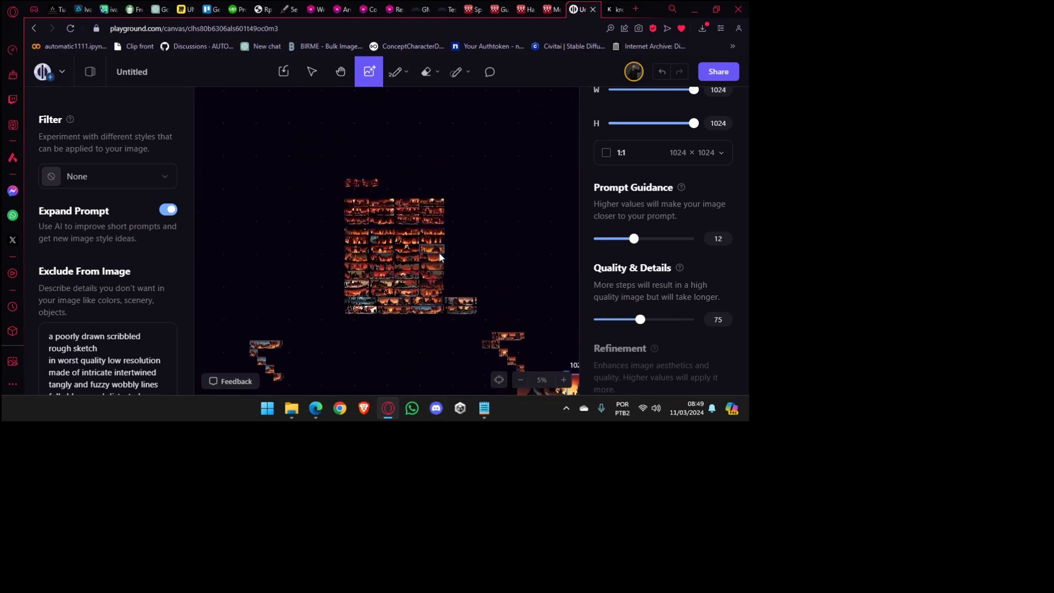
{"action": "scroll", "coordinate": [472, 247], "scroll_direction": "right", "scroll_amount": 2}
{"action": "scroll", "coordinate": [472, 247], "scroll_direction": "down", "scroll_amount": 1}
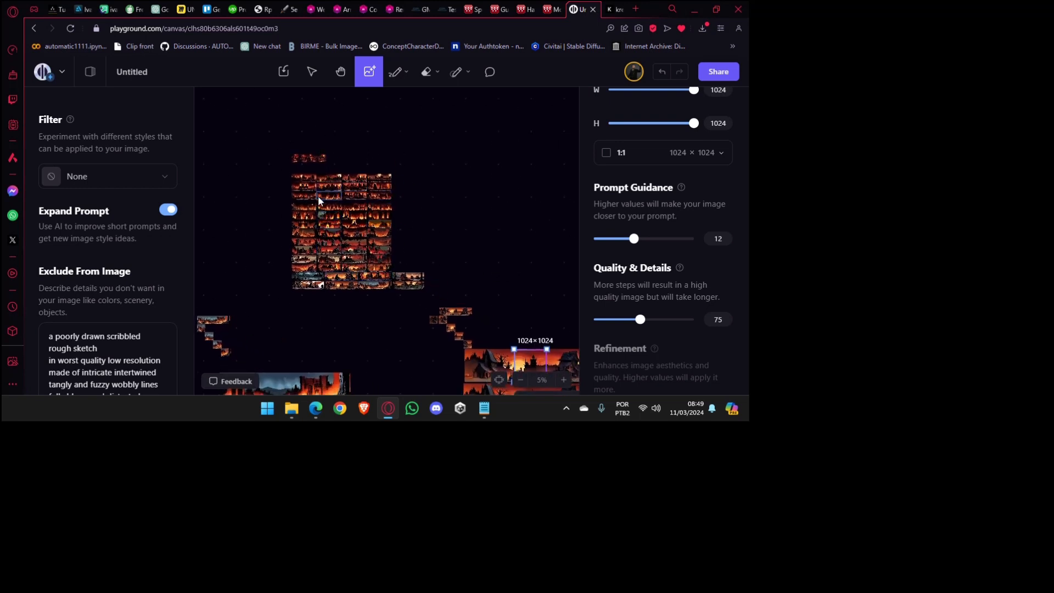
{"action": "scroll", "coordinate": [318, 200], "scroll_direction": "up", "scroll_amount": 3}
{"action": "left_click_drag", "start_coordinate": [540, 315], "coordinate": [328, 233]}
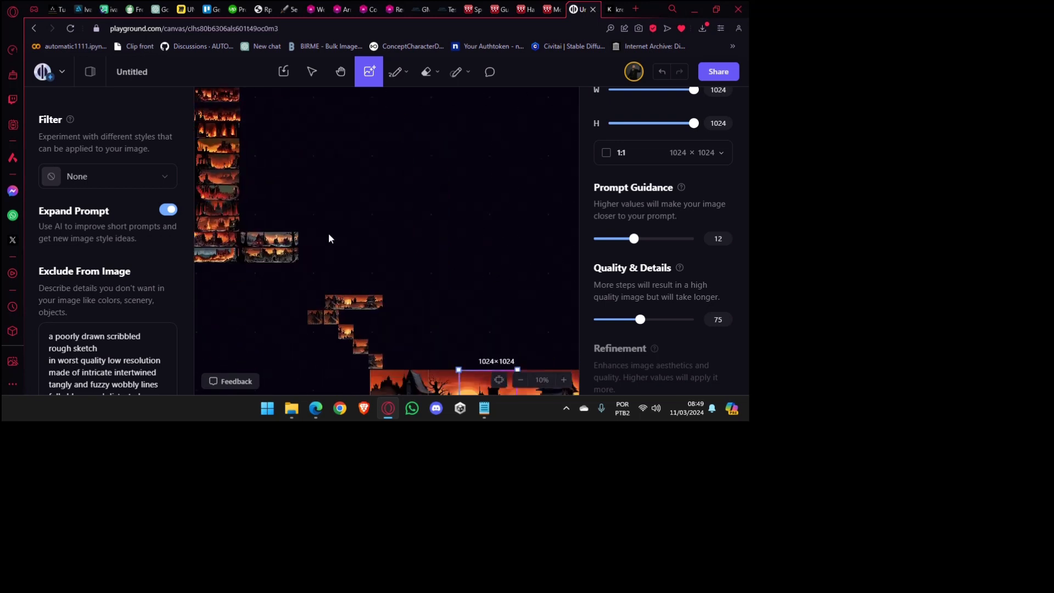
{"action": "left_click_drag", "start_coordinate": [461, 364], "coordinate": [328, 187]}
{"action": "scroll", "coordinate": [329, 188], "scroll_direction": "up", "scroll_amount": 6}
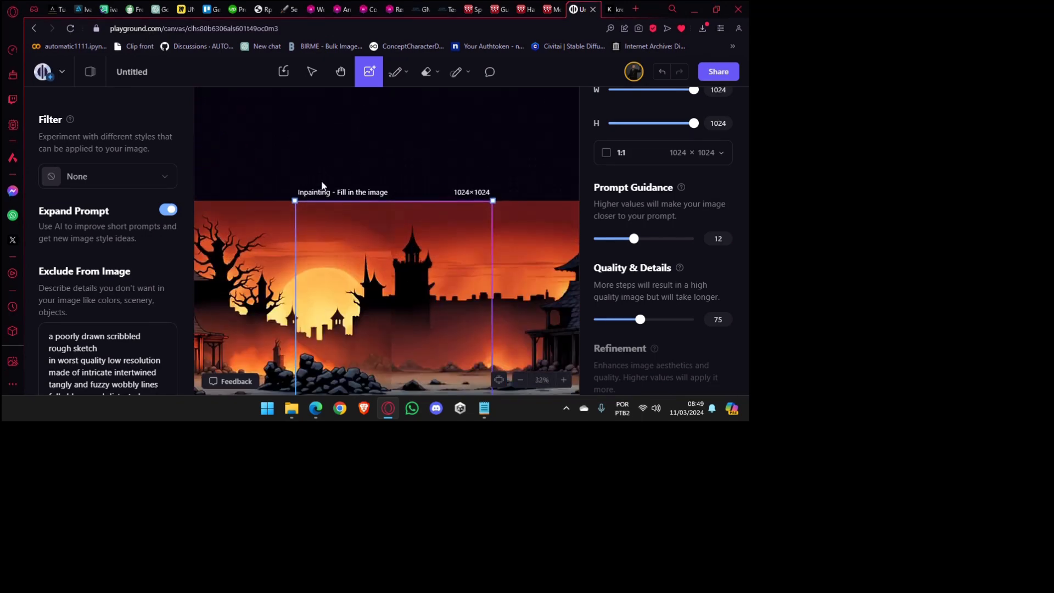
{"action": "scroll", "coordinate": [437, 297], "scroll_direction": "up", "scroll_amount": 4}
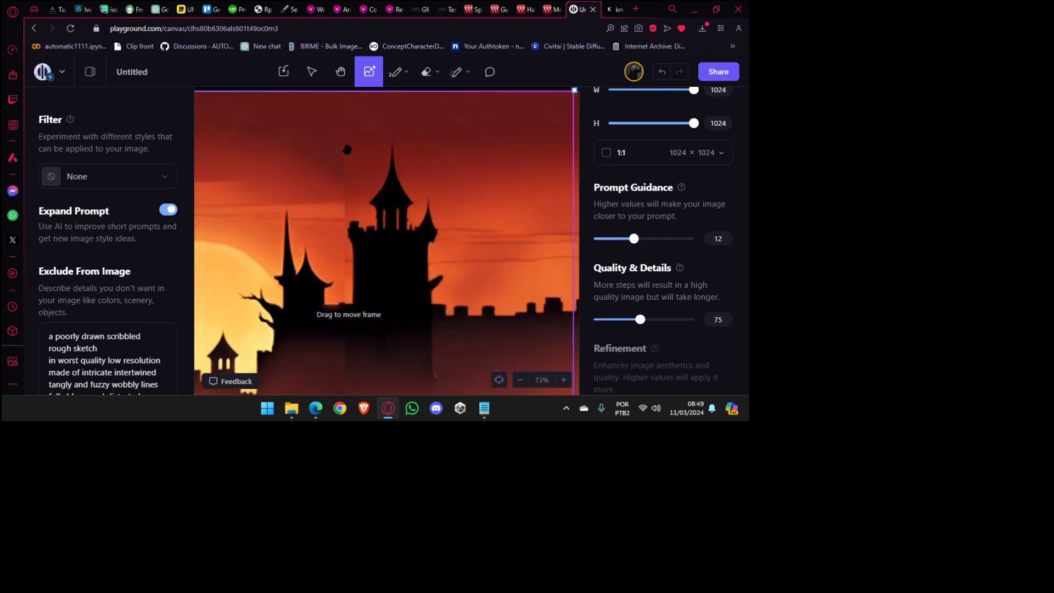
Erase a vertical strip along the seam between the sunset and castle tower tiles in the upper row with a size 69 eraser.
{"action": "scroll", "coordinate": [347, 150], "scroll_direction": "down", "scroll_amount": 4}
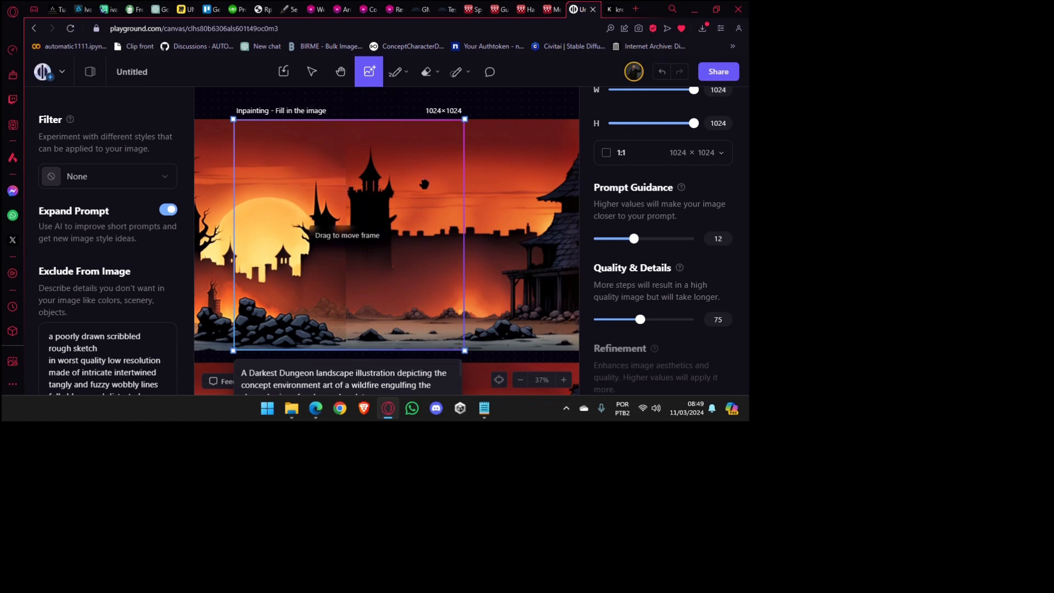
{"action": "scroll", "coordinate": [287, 184], "scroll_direction": "down", "scroll_amount": 3}
{"action": "left_click", "coordinate": [420, 185]}
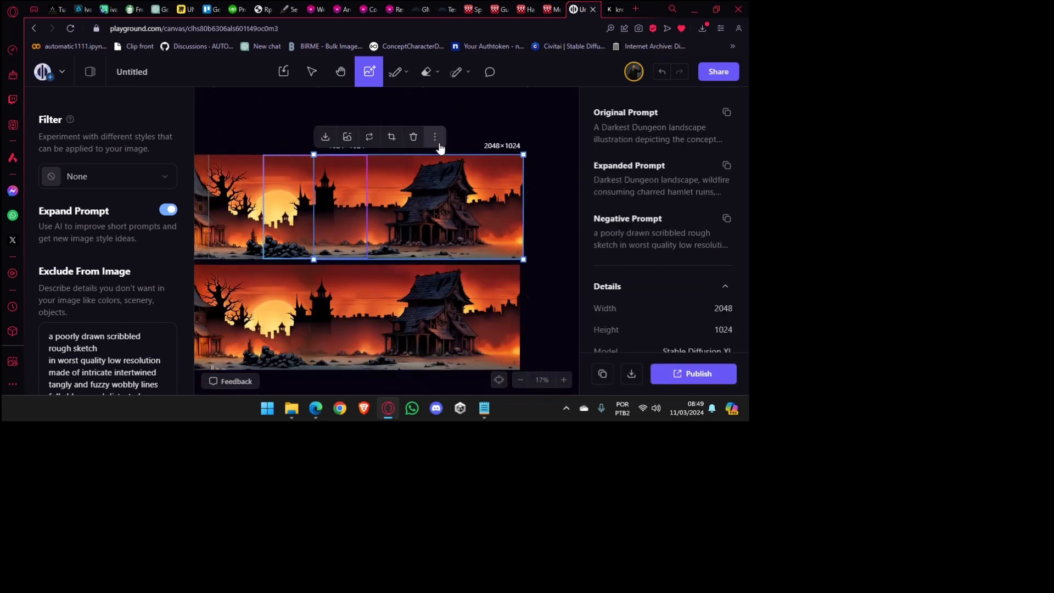
{"action": "scroll", "coordinate": [353, 198], "scroll_direction": "up", "scroll_amount": 4}
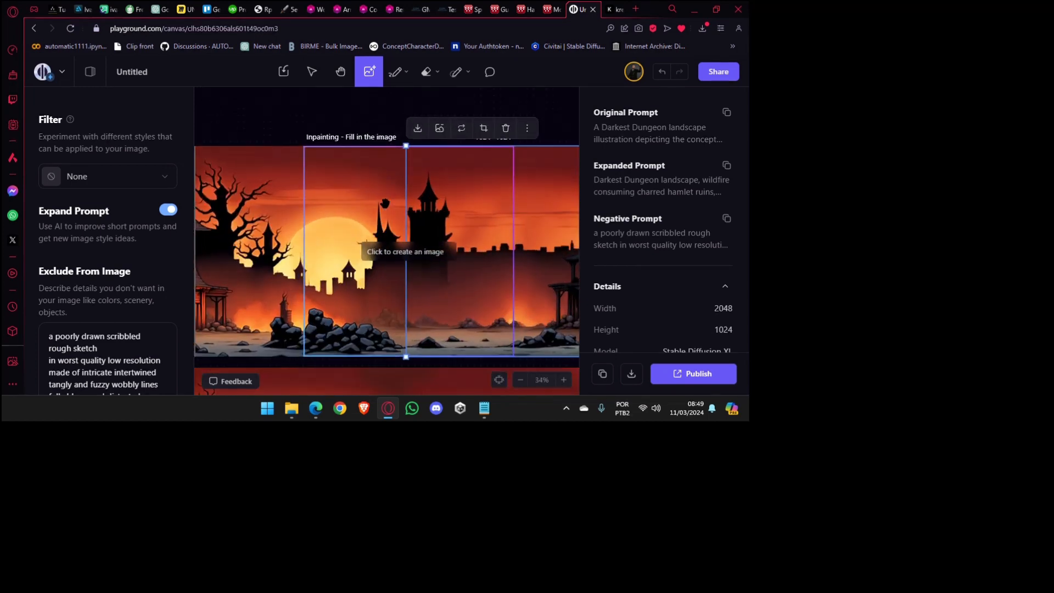
{"action": "scroll", "coordinate": [353, 198], "scroll_direction": "right", "scroll_amount": 1}
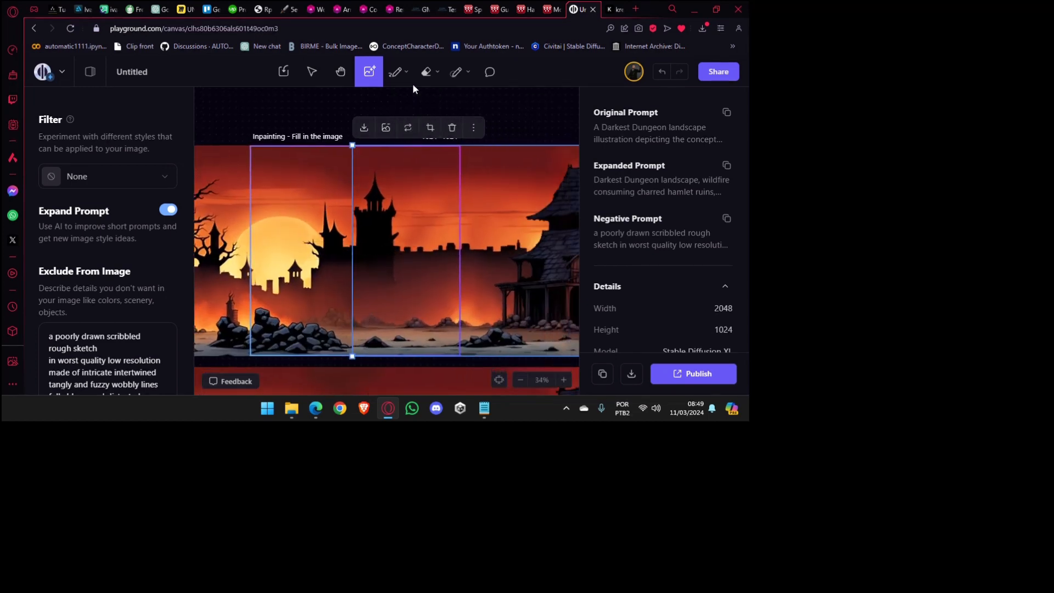
{"action": "left_click", "coordinate": [428, 72]}
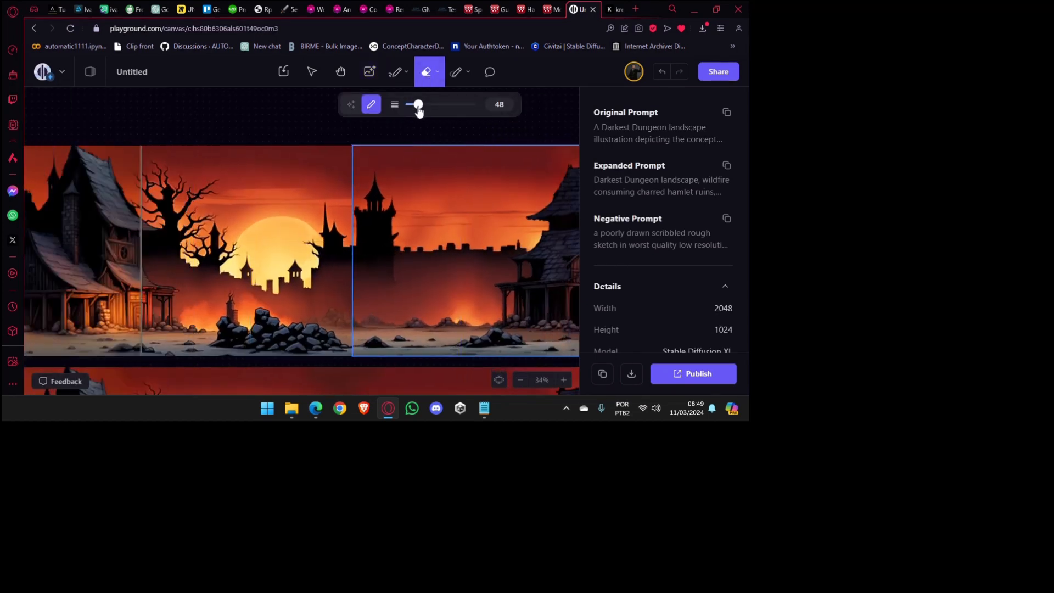
{"action": "left_click_drag", "start_coordinate": [418, 105], "coordinate": [424, 105]}
{"action": "left_click_drag", "start_coordinate": [349, 143], "coordinate": [351, 354]}
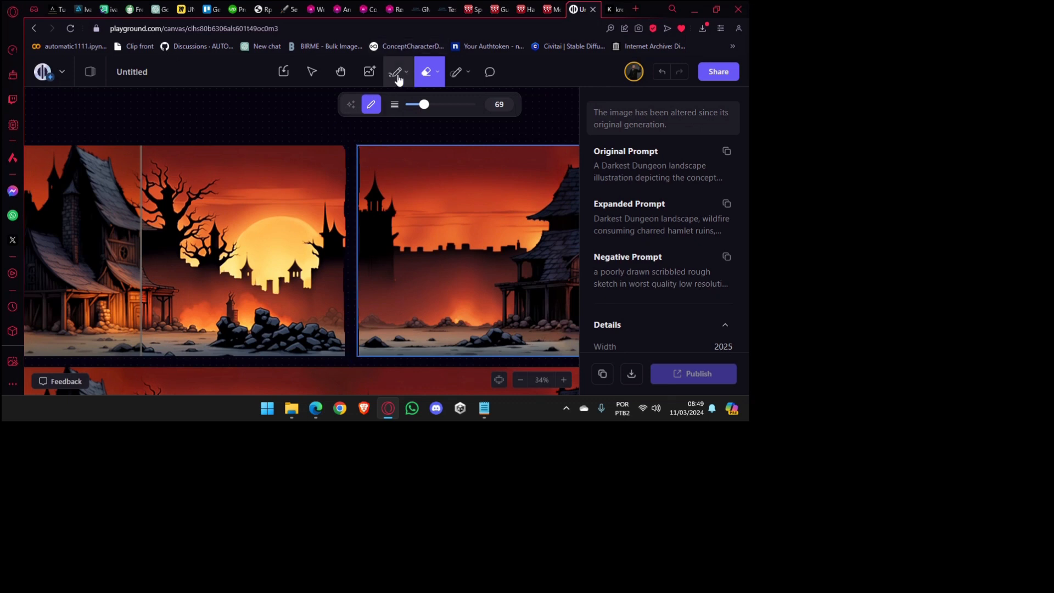
Inpaint the erased strip between the sunset and the castle tower using the existing prompt and the 1024×1024 frame.
{"action": "left_click", "coordinate": [369, 71]}
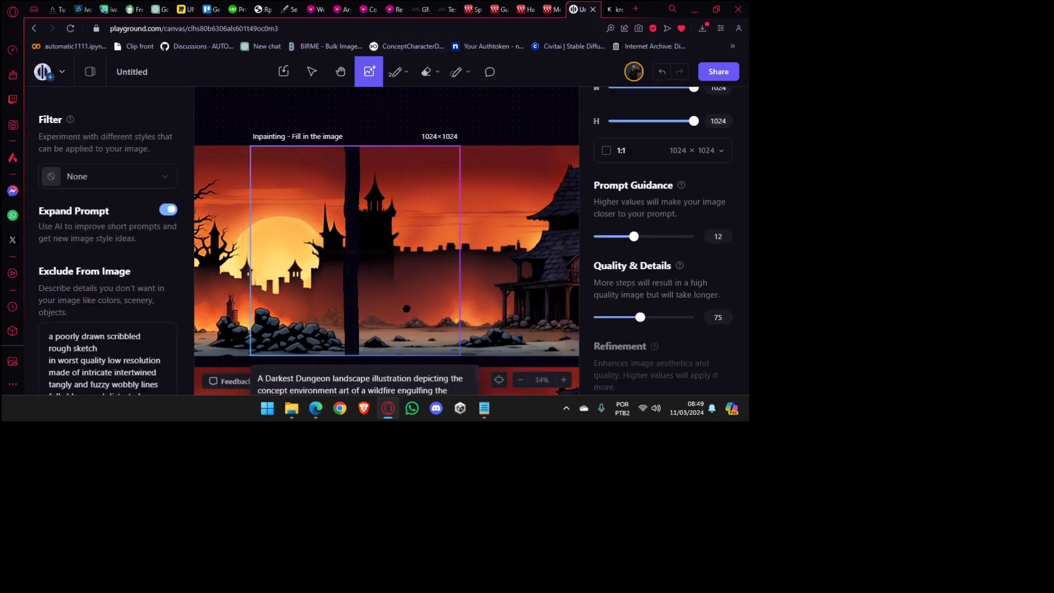
{"action": "scroll", "coordinate": [353, 247], "scroll_direction": "down", "scroll_amount": 2}
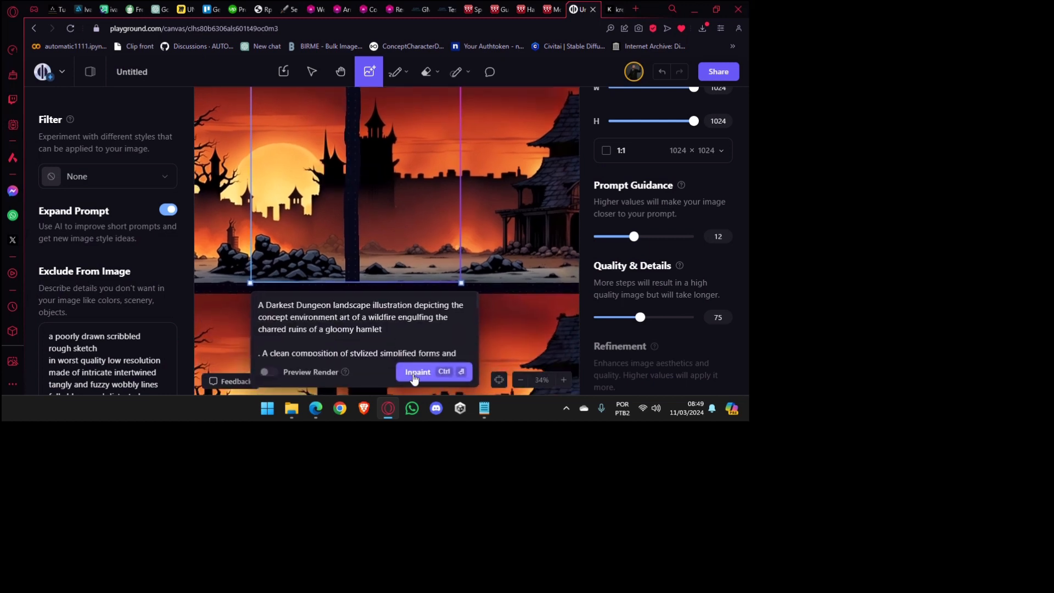
{"action": "left_click", "coordinate": [413, 369]}
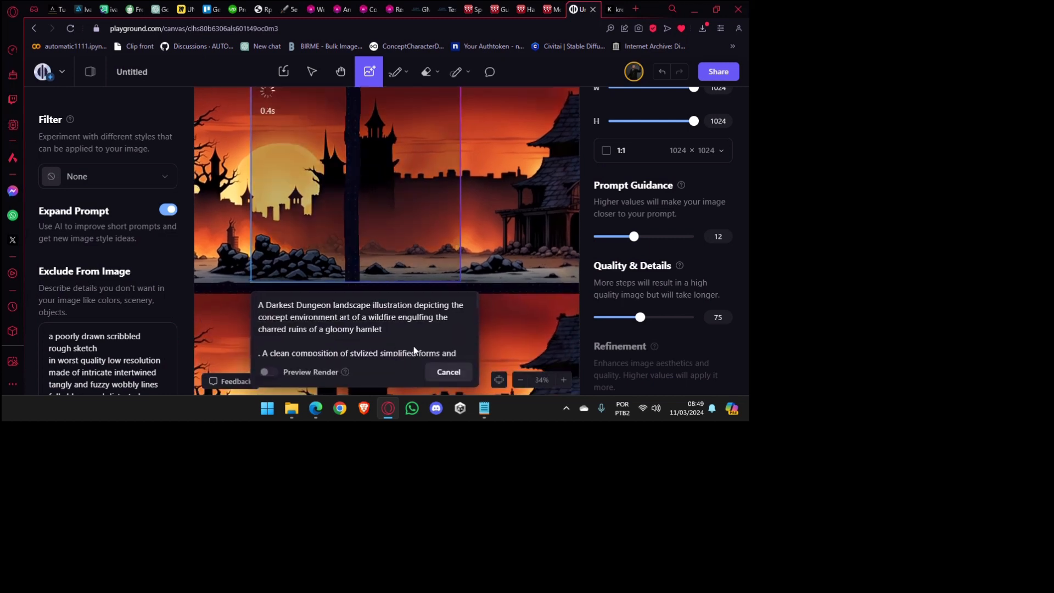
{"action": "scroll", "coordinate": [401, 268], "scroll_direction": "down", "scroll_amount": 3}
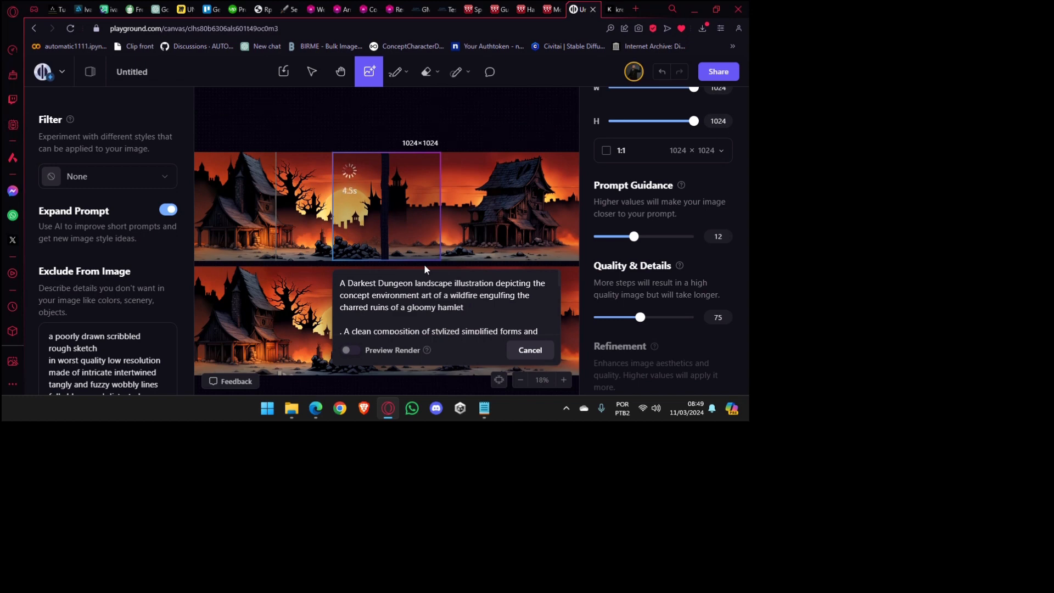
{"action": "left_click_drag", "start_coordinate": [313, 251], "coordinate": [389, 275]}
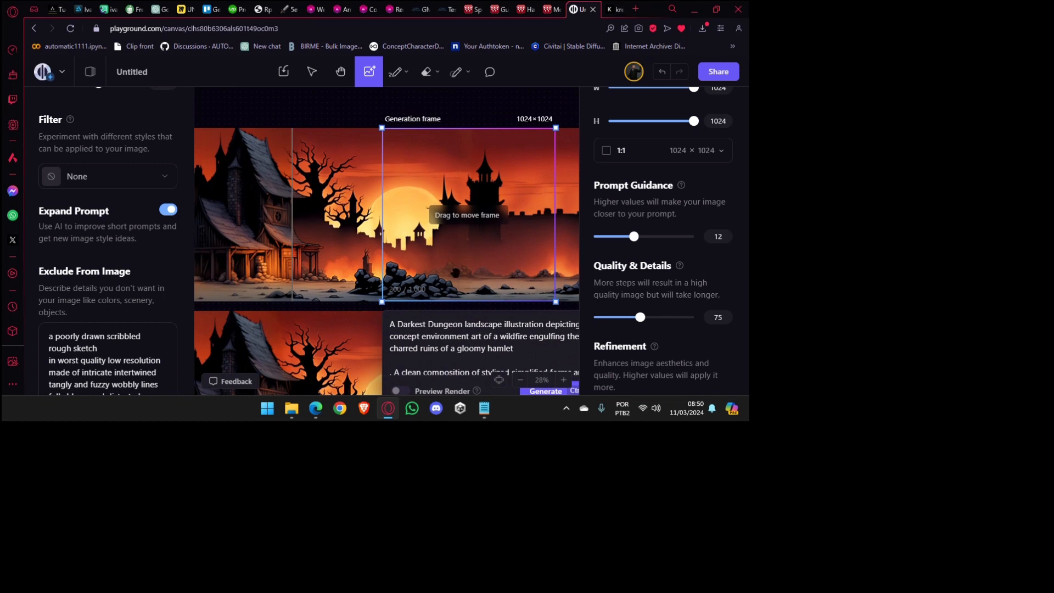
Move the 1024×1024 generation frame over the upper row's seam between the wooden house and dead tree, and activate the eraser.
{"action": "left_click_drag", "start_coordinate": [455, 273], "coordinate": [298, 251]}
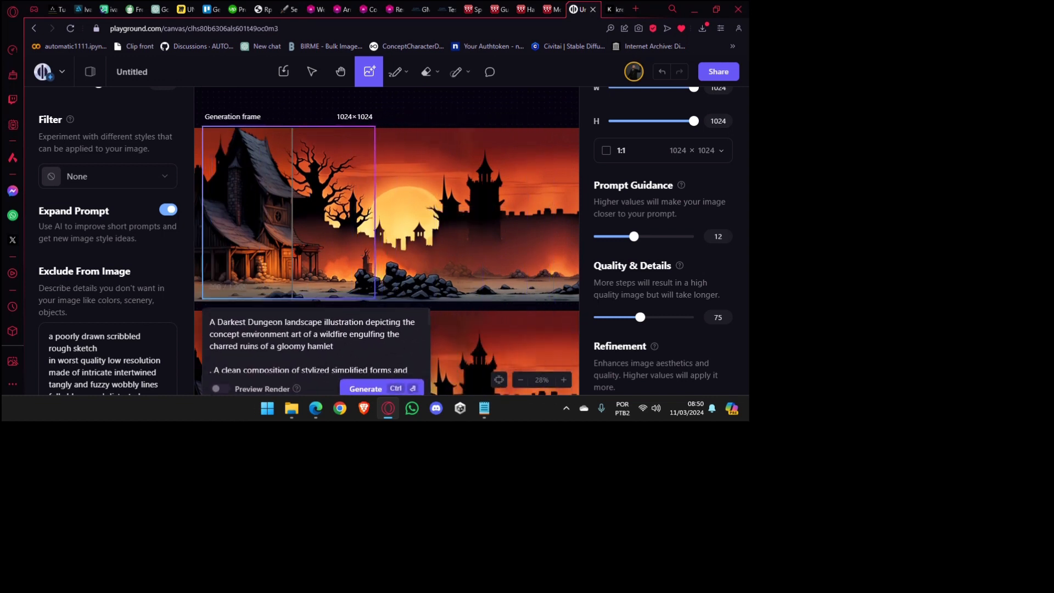
{"action": "scroll", "coordinate": [280, 192], "scroll_direction": "up", "scroll_amount": 4}
{"action": "left_click_drag", "start_coordinate": [307, 142], "coordinate": [318, 207]}
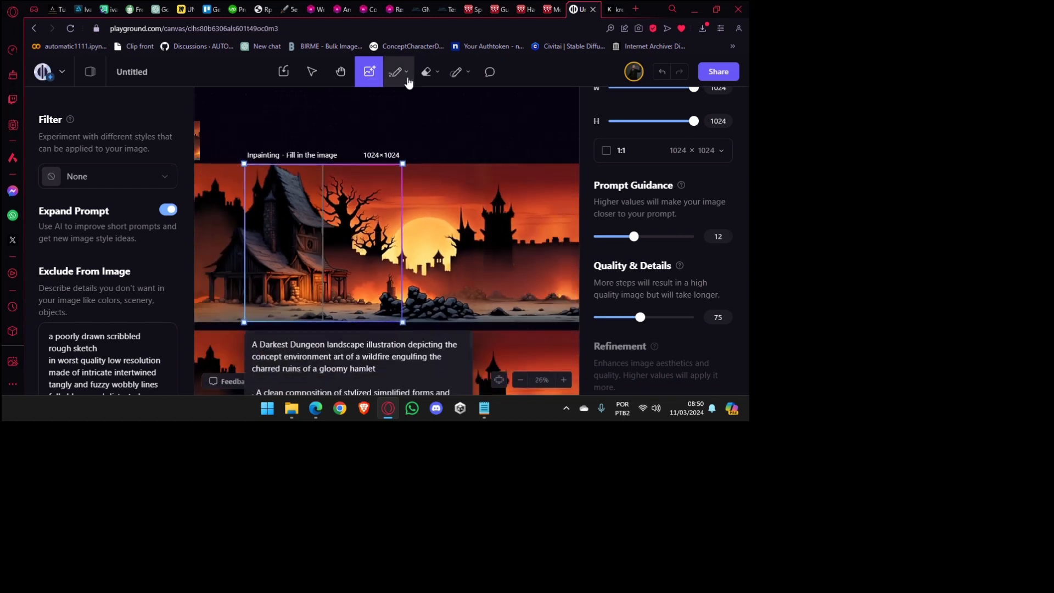
{"action": "left_click", "coordinate": [428, 77]}
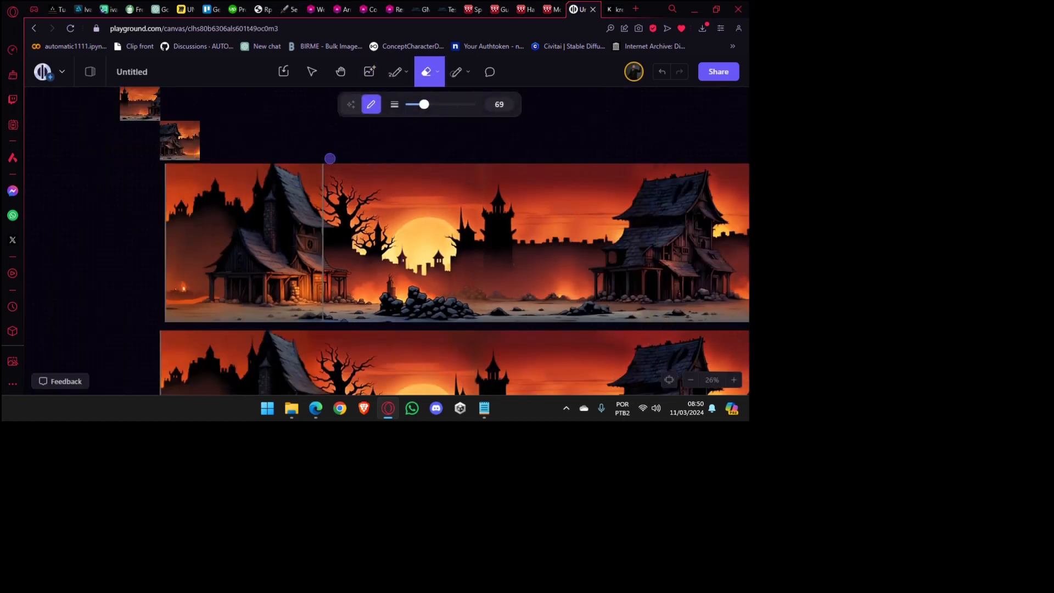
{"action": "mouse_move", "coordinate": [324, 165]}
{"action": "left_mouse_down"}
{"action": "mouse_move", "coordinate": [323, 326]}
{"action": "mouse_move", "coordinate": [319, 272]}
{"action": "left_mouse_up"}
{"action": "scroll", "coordinate": [296, 324], "scroll_direction": "up", "scroll_amount": 2}
{"action": "key", "text": "ctrl+z"}
{"action": "key", "text": "ctrl+z"}
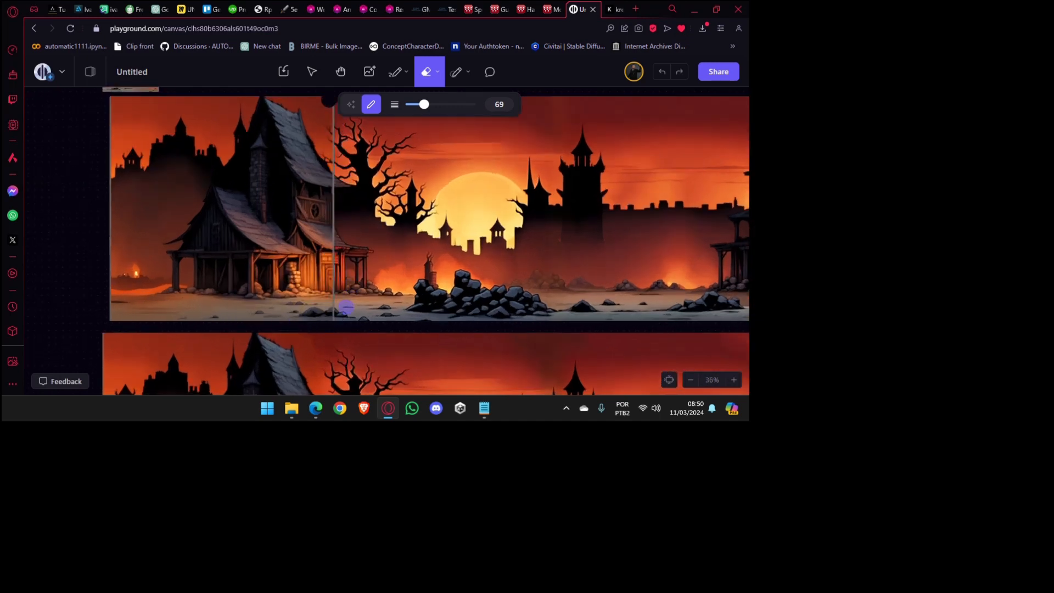
Erase a full-height strip along the seam between the wooden house and dead tree, and inpaint it using the existing prompt.
{"action": "scroll", "coordinate": [346, 308], "scroll_direction": "up", "scroll_amount": 1}
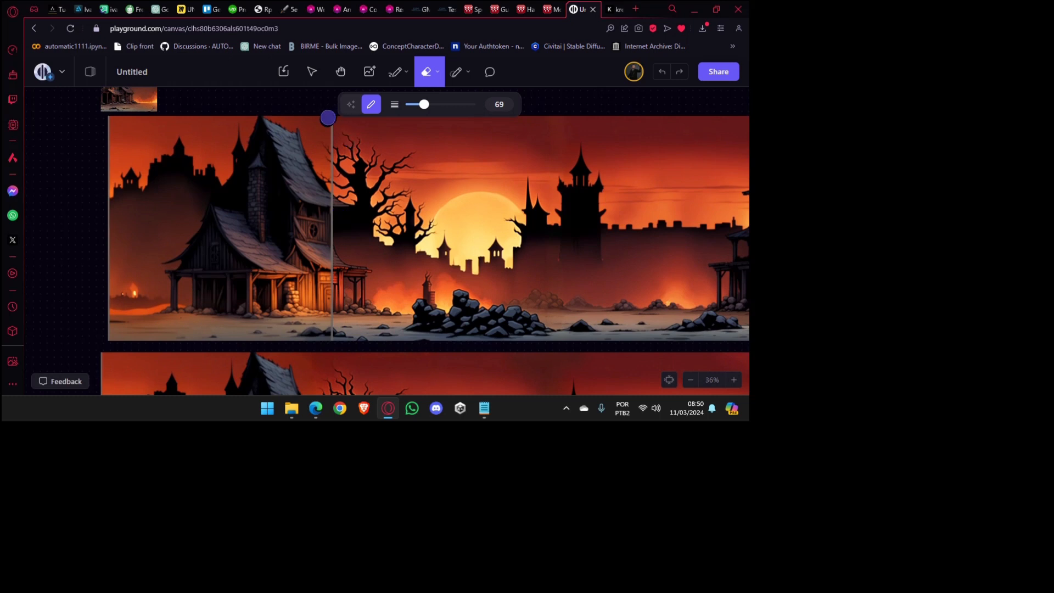
{"action": "left_click_drag", "start_coordinate": [327, 117], "coordinate": [330, 139]}
{"action": "mouse_move", "coordinate": [329, 154]}
{"action": "left_mouse_down"}
{"action": "mouse_move", "coordinate": [337, 312]}
{"action": "mouse_move", "coordinate": [349, 337]}
{"action": "left_mouse_up"}
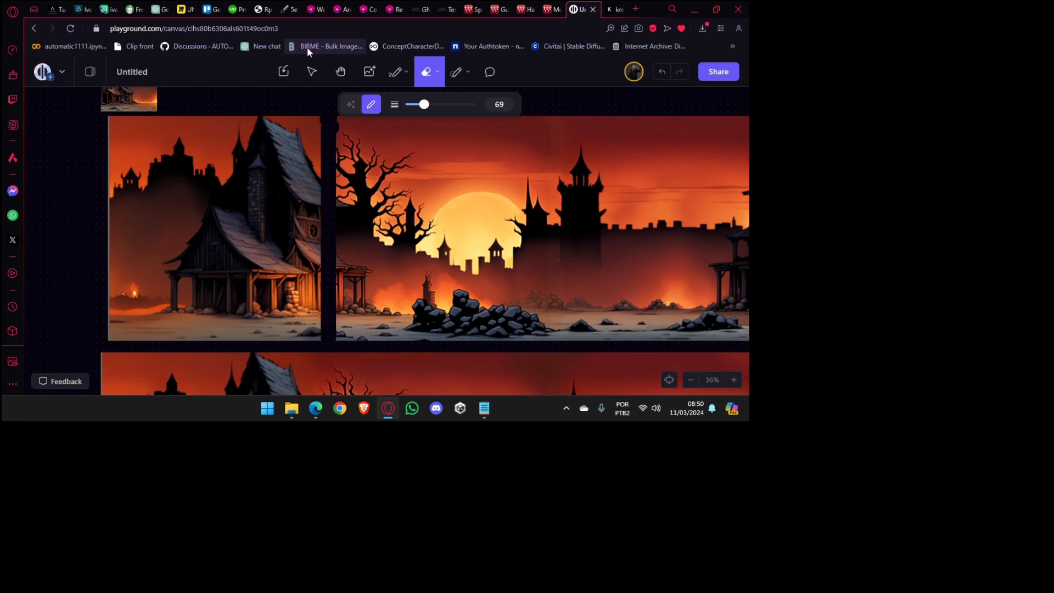
{"action": "left_click", "coordinate": [369, 71]}
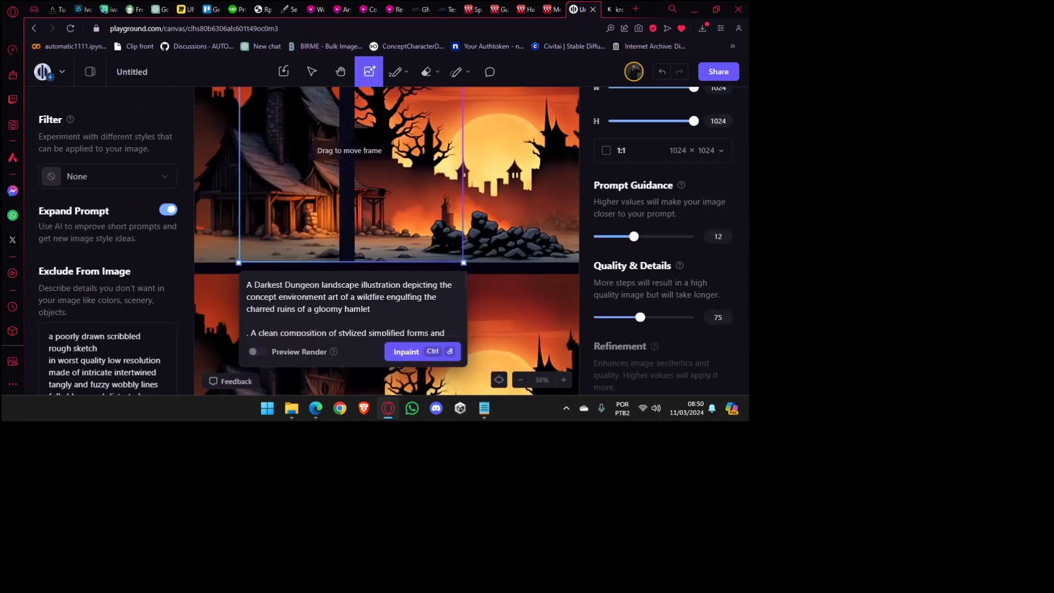
{"action": "left_click", "coordinate": [420, 313]}
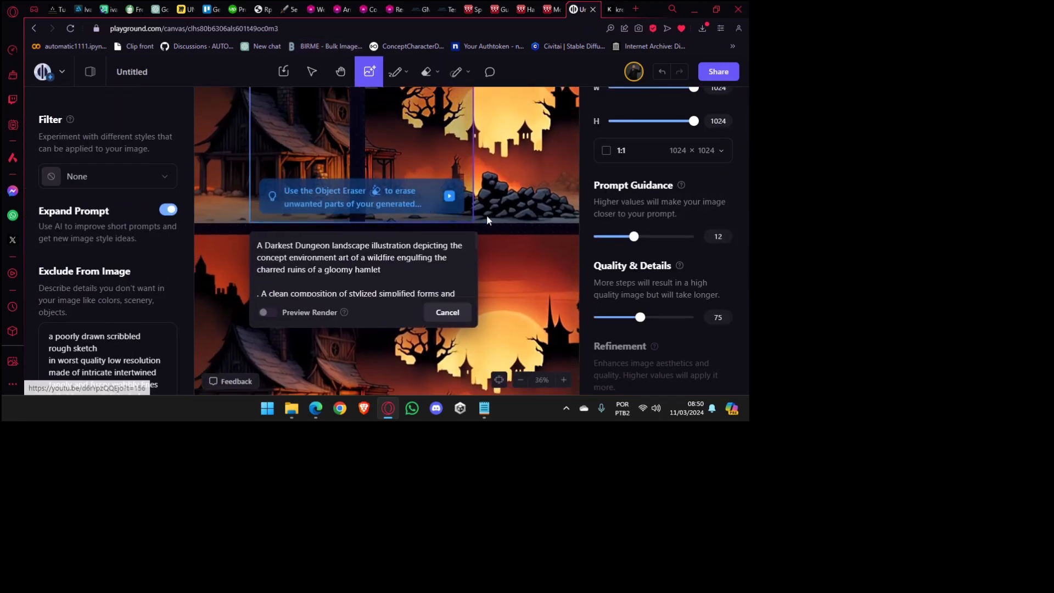
Look over the landscape rows and the erased strip beside the wooden house while the inpainting is generated.
{"action": "scroll", "coordinate": [496, 225], "scroll_direction": "down", "scroll_amount": 5}
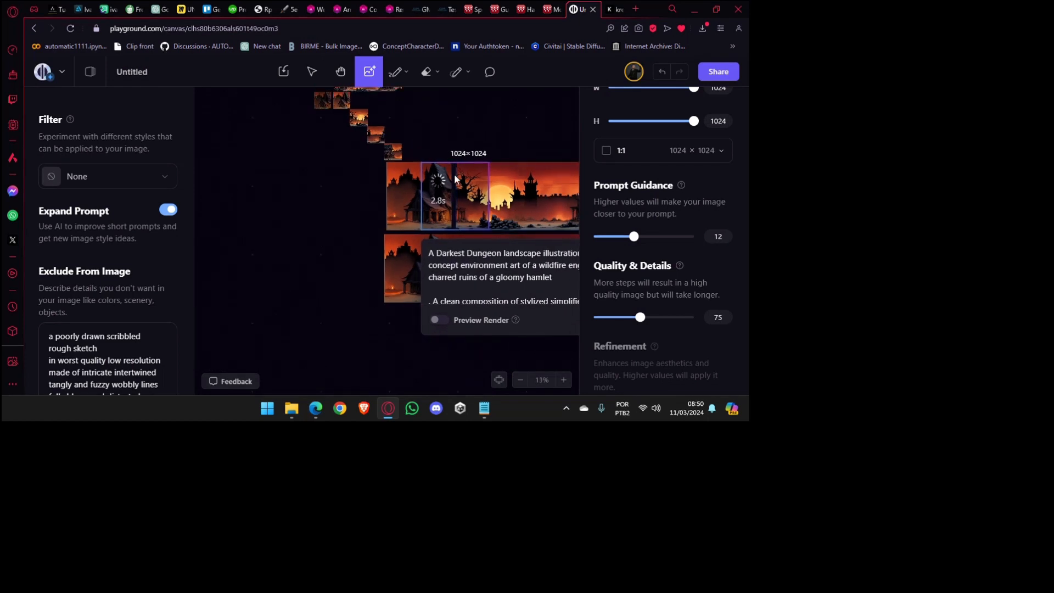
{"action": "left_click_drag", "start_coordinate": [473, 115], "coordinate": [390, 172]}
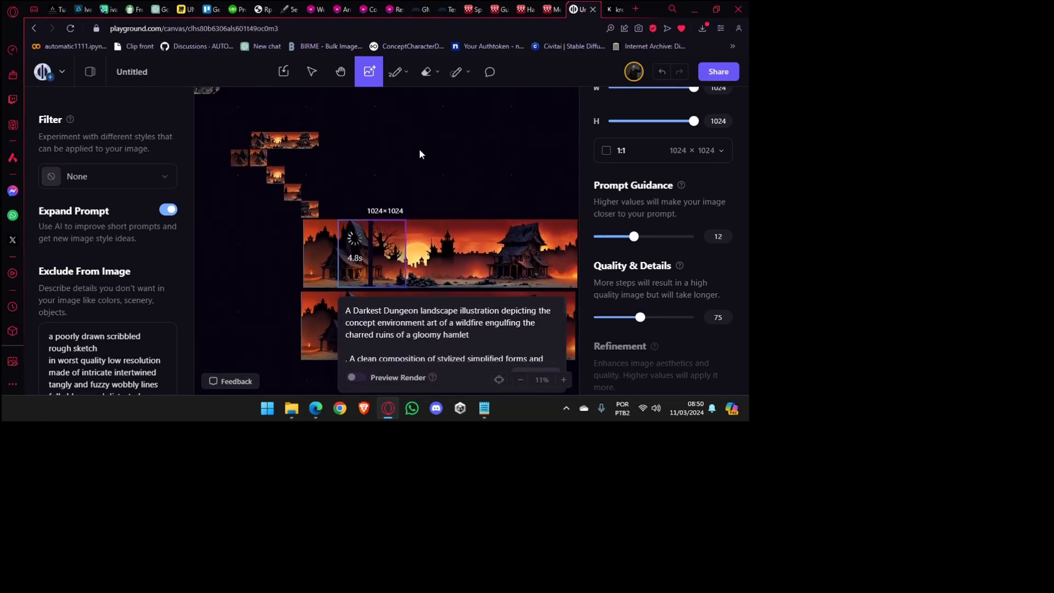
{"action": "scroll", "coordinate": [365, 245], "scroll_direction": "up", "scroll_amount": 4}
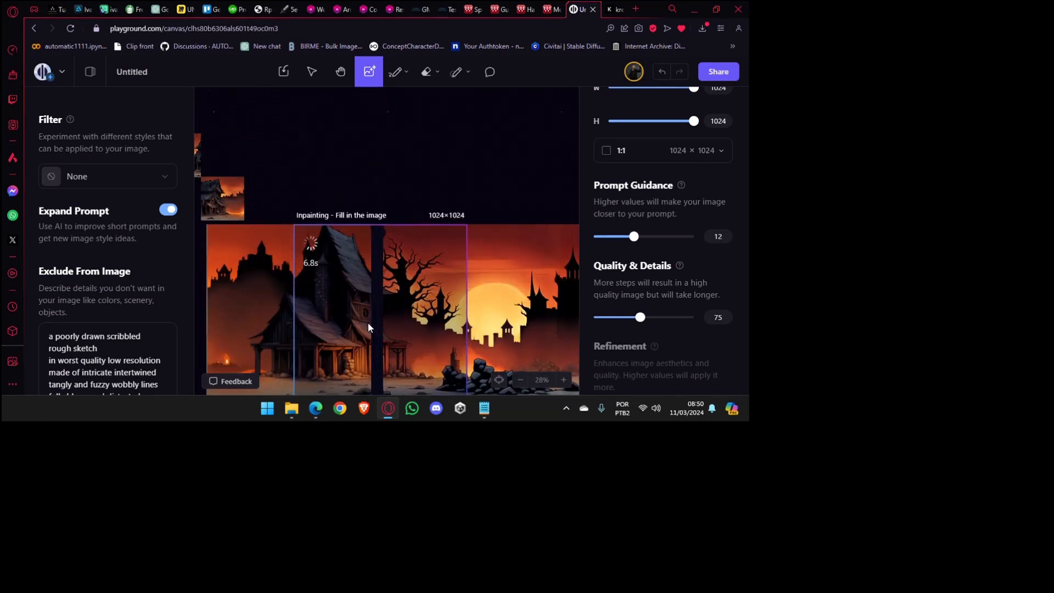
{"action": "left_click_drag", "start_coordinate": [361, 292], "coordinate": [372, 232]}
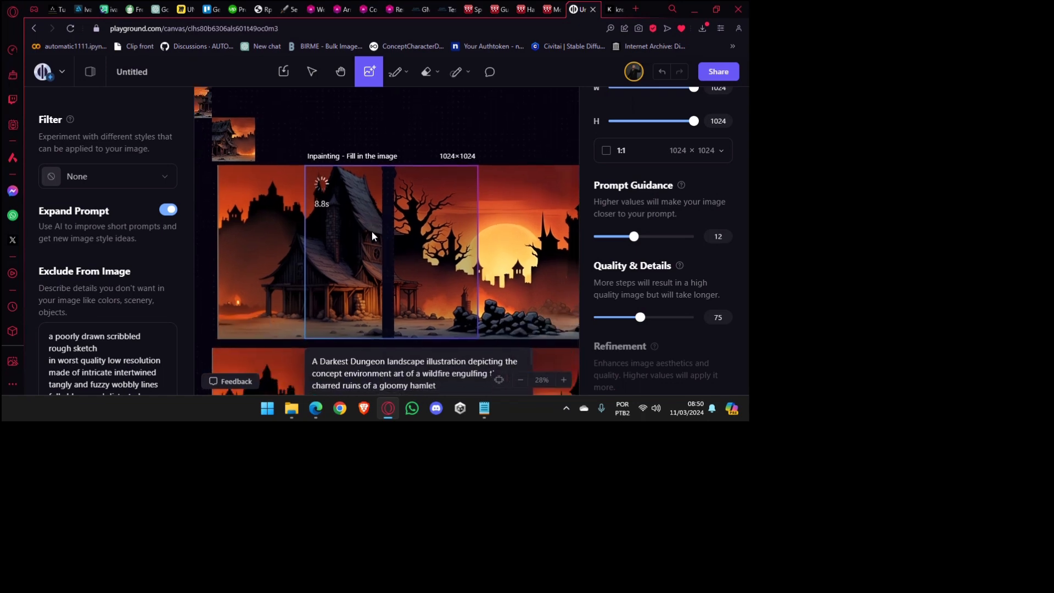
{"action": "scroll", "coordinate": [384, 145], "scroll_direction": "up", "scroll_amount": 2}
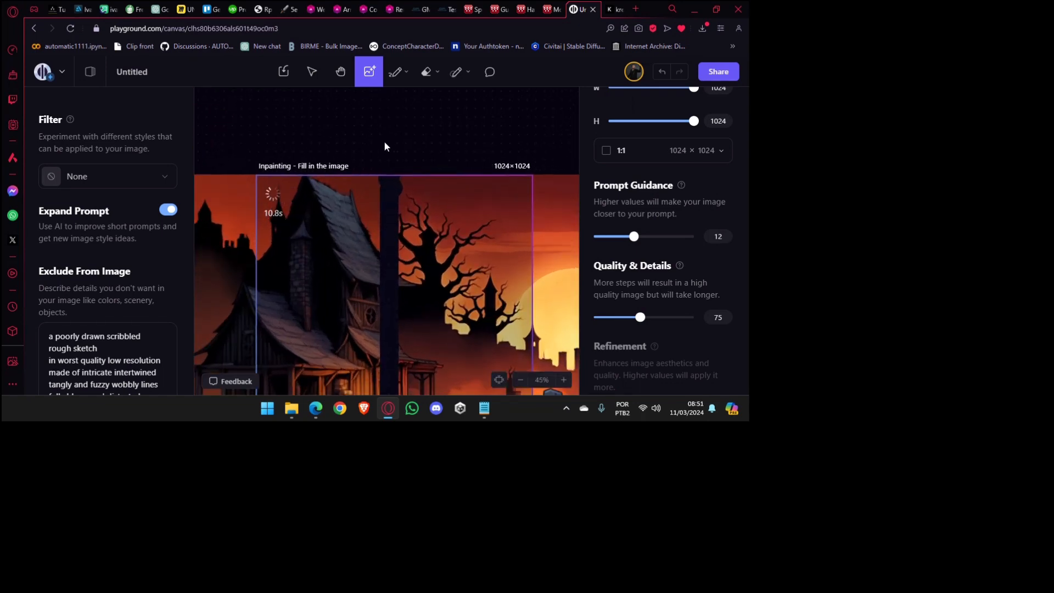
{"action": "scroll", "coordinate": [384, 146], "scroll_direction": "up", "scroll_amount": 2}
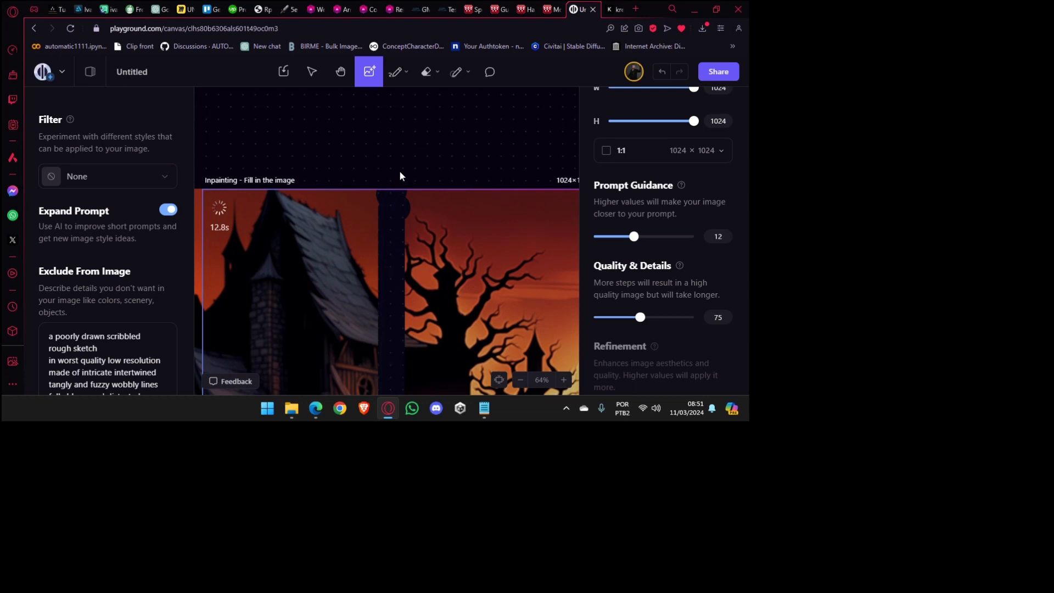
{"action": "scroll", "coordinate": [399, 174], "scroll_direction": "down", "scroll_amount": 2}
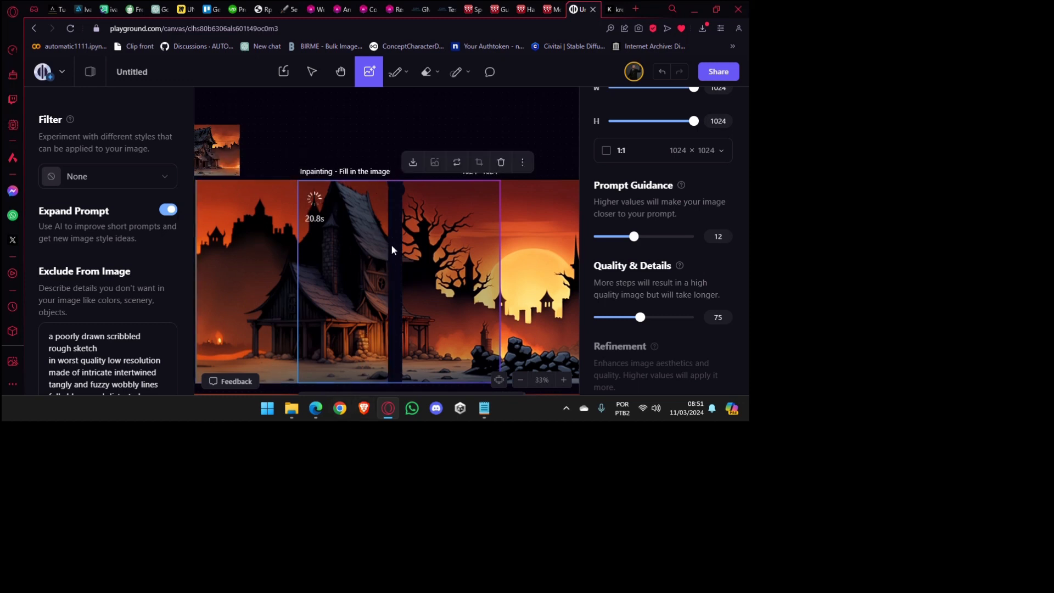
{"action": "scroll", "coordinate": [391, 247], "scroll_direction": "down", "scroll_amount": 2}
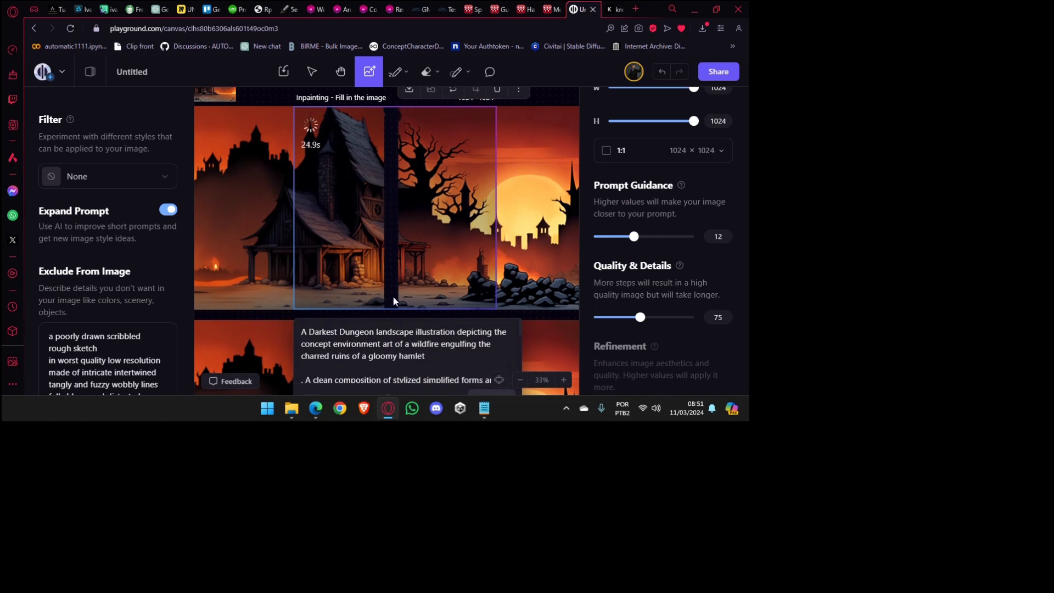
{"action": "scroll", "coordinate": [384, 274], "scroll_direction": "up", "scroll_amount": 1}
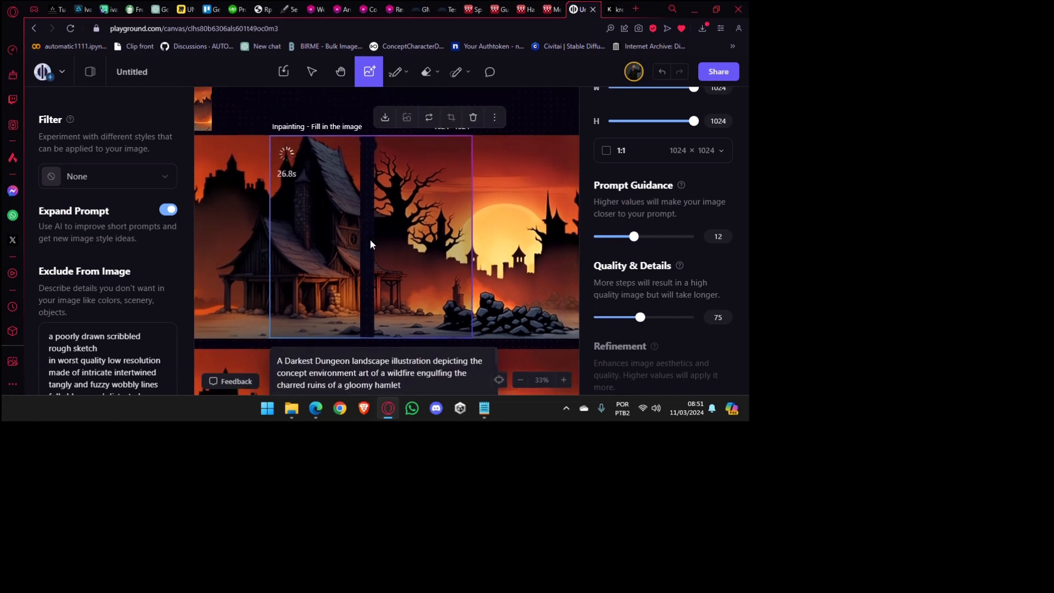
{"action": "scroll", "coordinate": [336, 177], "scroll_direction": "down", "scroll_amount": 1}
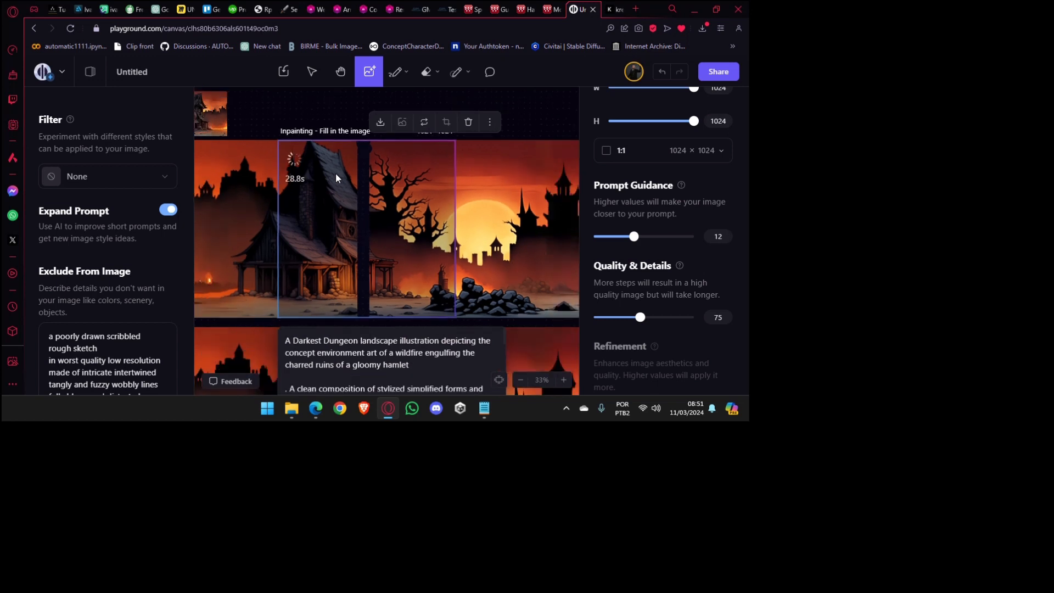
{"action": "scroll", "coordinate": [336, 176], "scroll_direction": "down", "scroll_amount": 1}
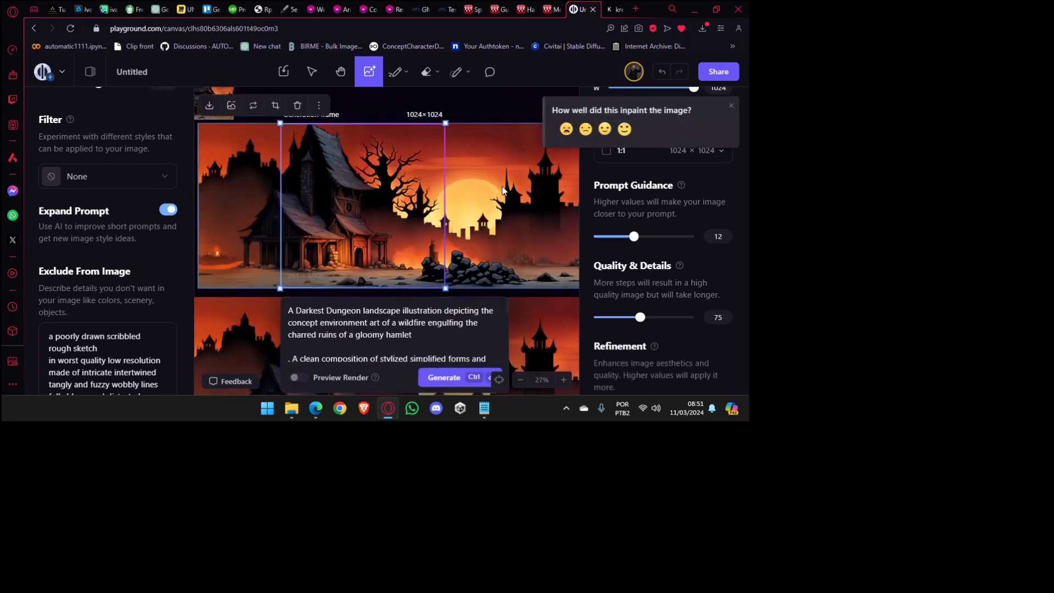
Check the image actions available for the joined upper landscape and compare it with the landscape row below.
{"action": "left_click", "coordinate": [496, 187]}
{"action": "right_click", "coordinate": [495, 186]}
{"action": "left_click", "coordinate": [477, 191]}
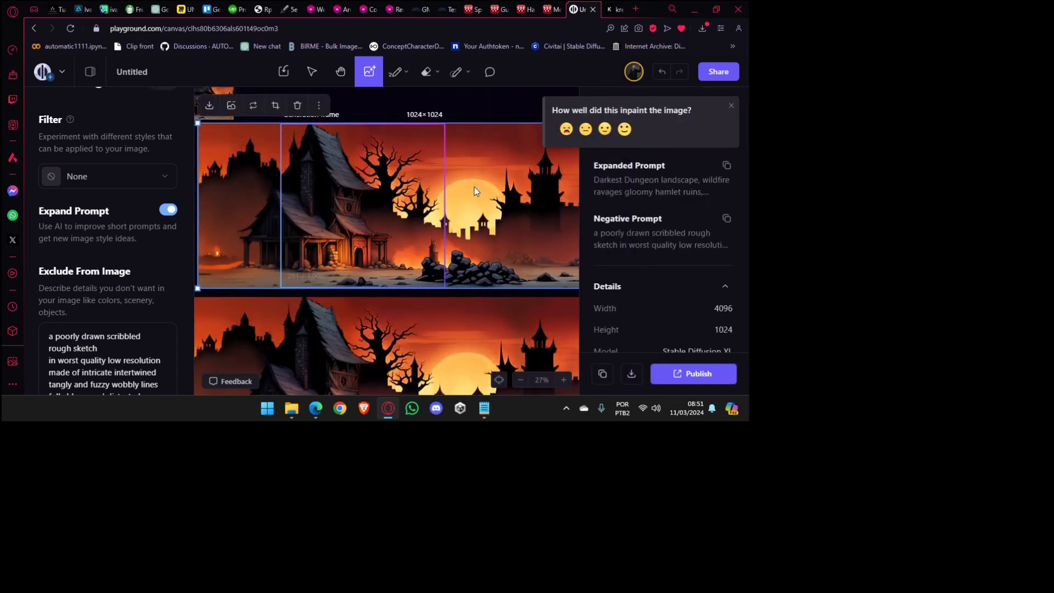
{"action": "right_click", "coordinate": [475, 191]}
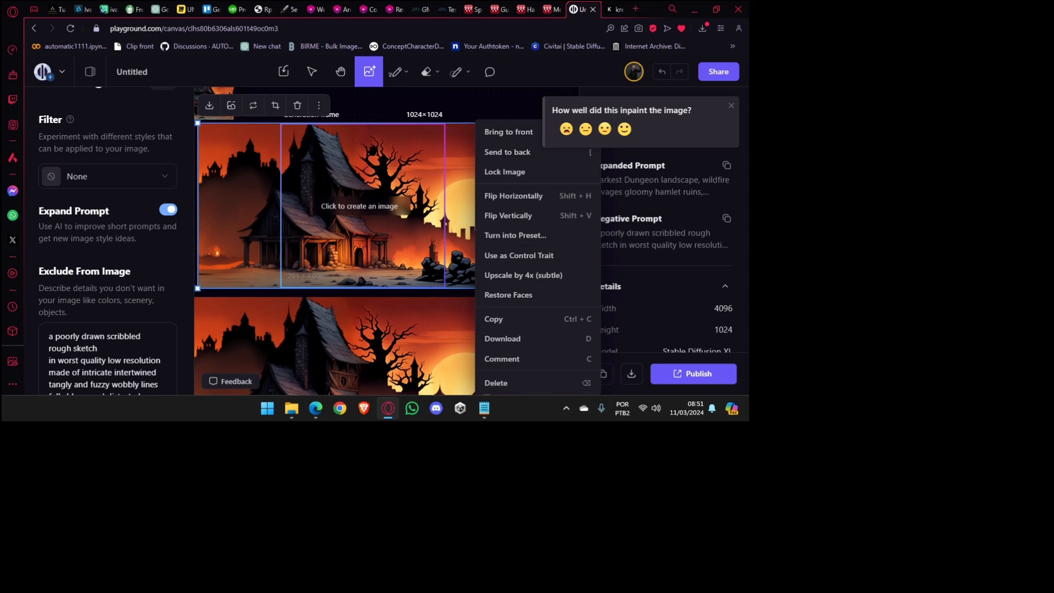
{"action": "left_click", "coordinate": [443, 104]}
{"action": "scroll", "coordinate": [315, 280], "scroll_direction": "down", "scroll_amount": 3}
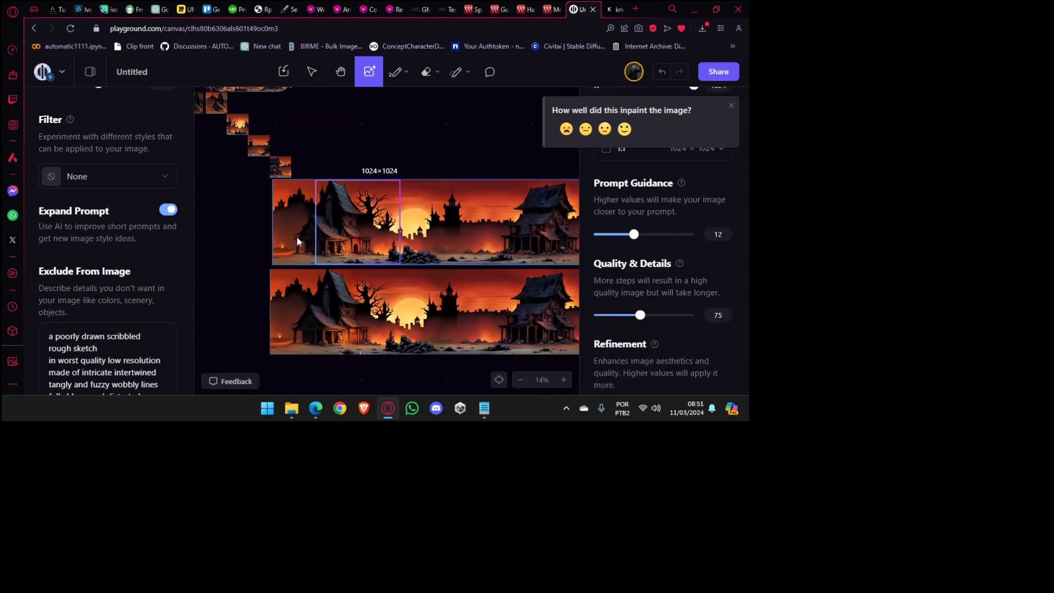
{"action": "scroll", "coordinate": [315, 280], "scroll_direction": "up", "scroll_amount": 3}
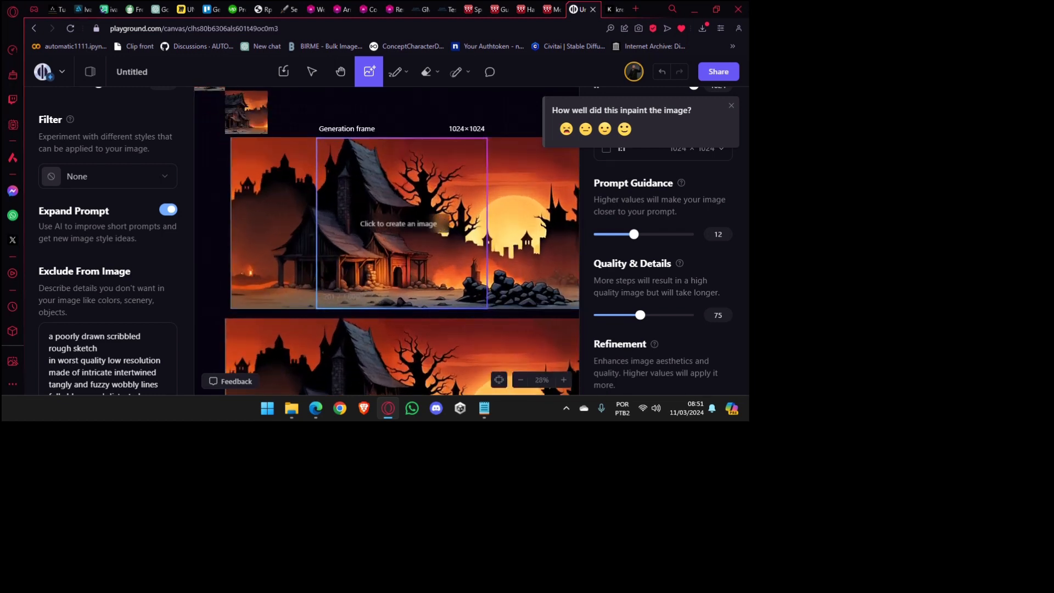
{"action": "scroll", "coordinate": [354, 271], "scroll_direction": "down", "scroll_amount": 5}
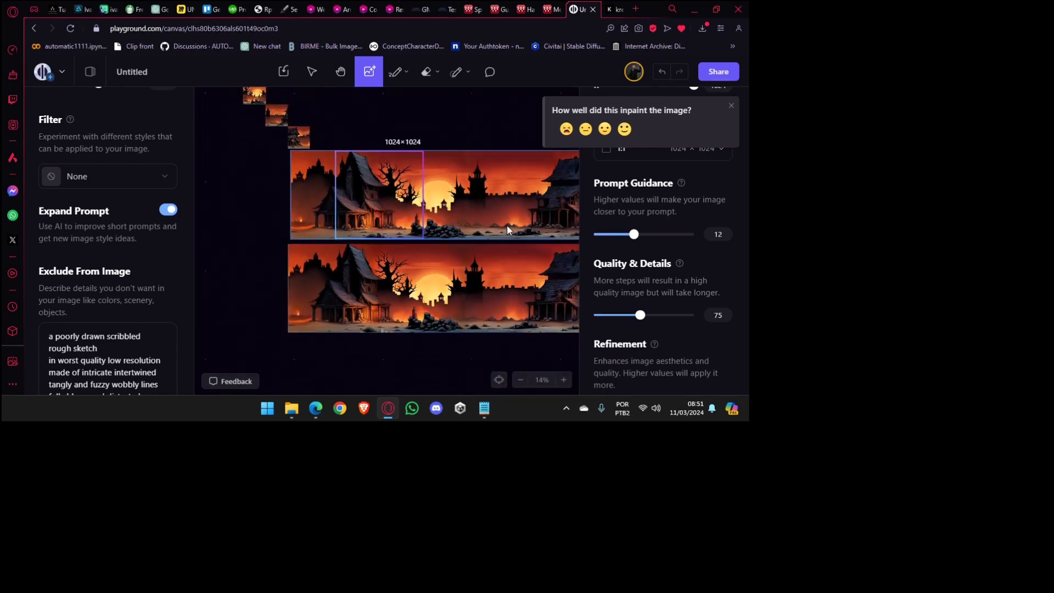
Move the 1024×1024 generation frame away from the two landscape rows onto an empty area of the canvas.
{"action": "left_click", "coordinate": [330, 261]}
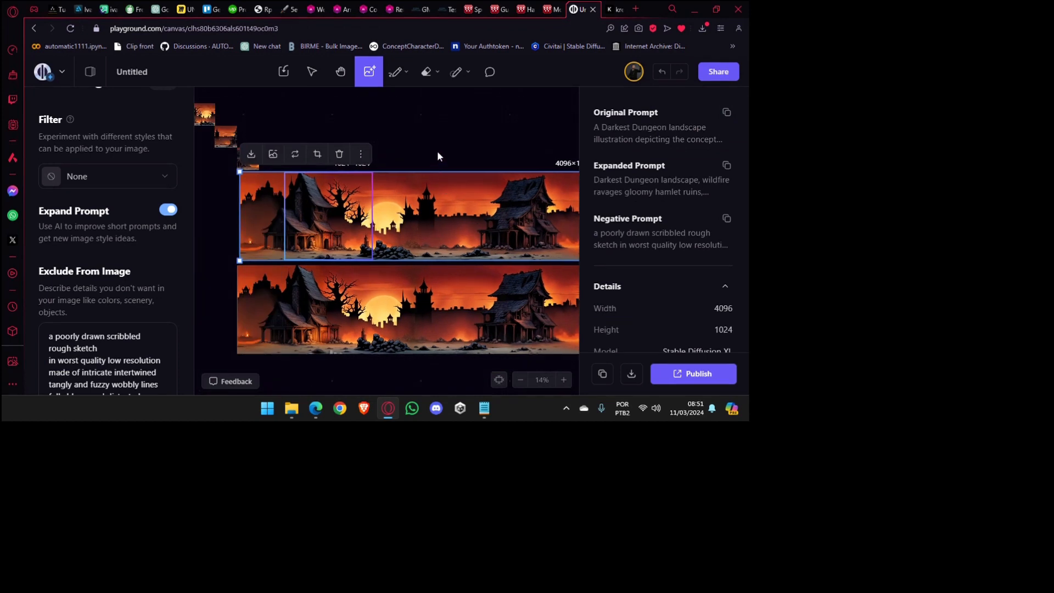
{"action": "left_click_drag", "start_coordinate": [245, 345], "coordinate": [243, 183]}
{"action": "scroll", "coordinate": [426, 277], "scroll_direction": "down", "scroll_amount": 4}
{"action": "left_click_drag", "start_coordinate": [425, 278], "coordinate": [320, 322]}
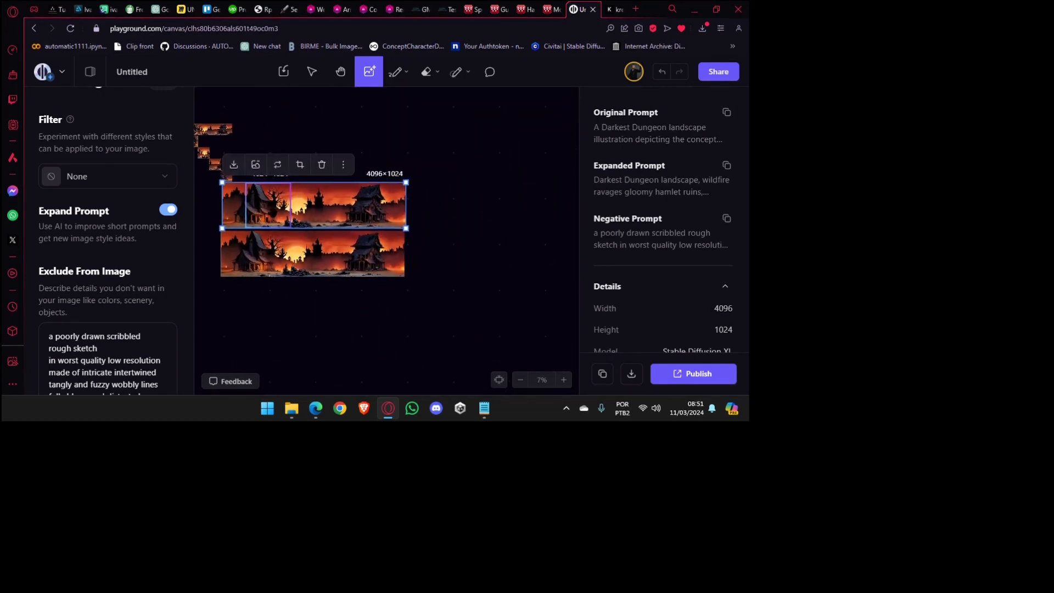
{"action": "key", "text": "Escape"}
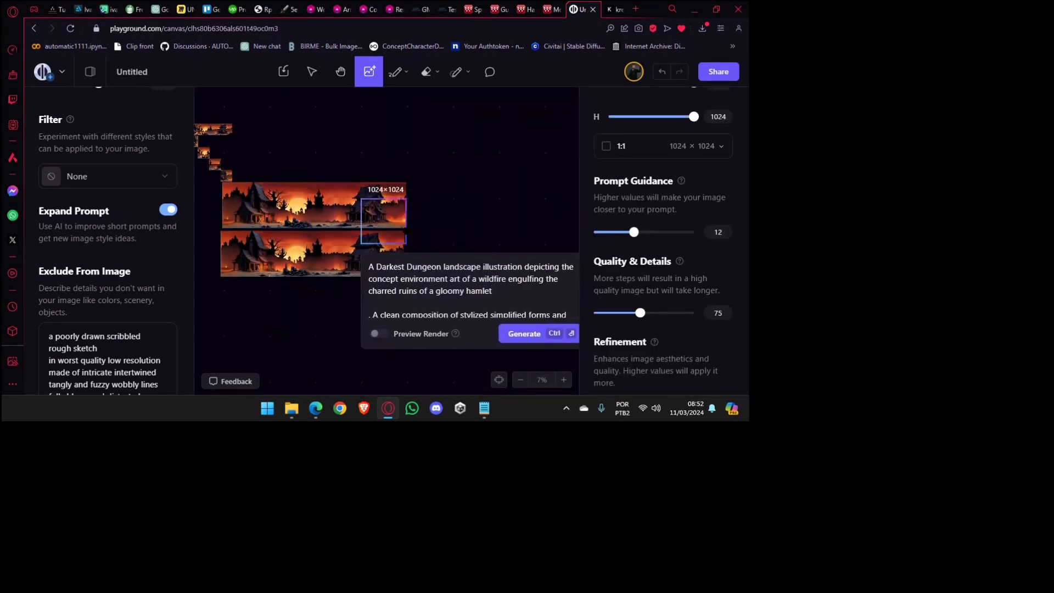
{"action": "left_click_drag", "start_coordinate": [507, 194], "coordinate": [264, 284]}
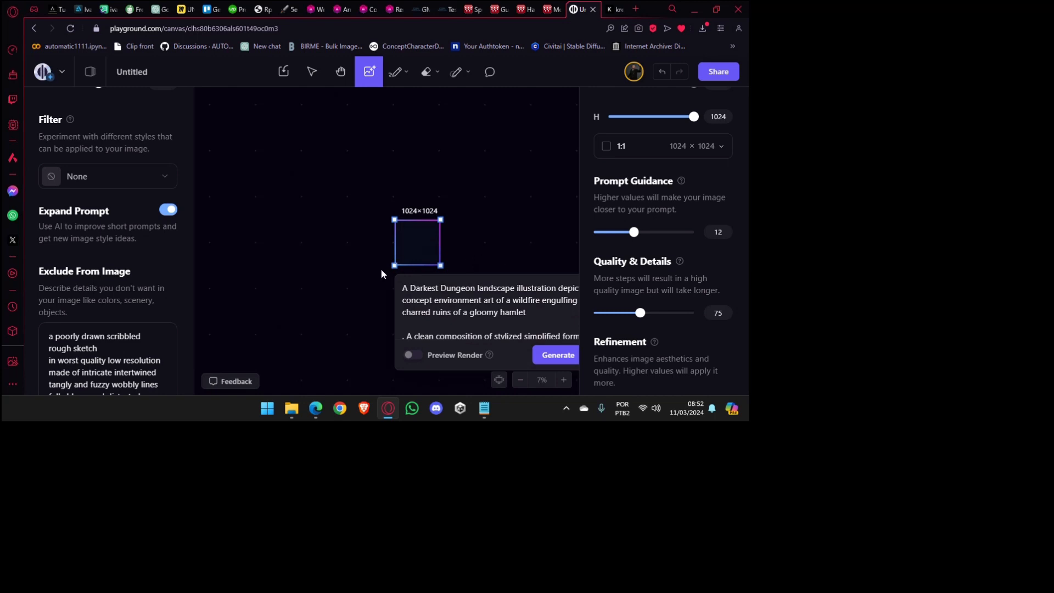
Resize the empty generation frame to a wide 1024×256 strip, keeping its full width.
{"action": "left_click_drag", "start_coordinate": [417, 219], "coordinate": [419, 257]}
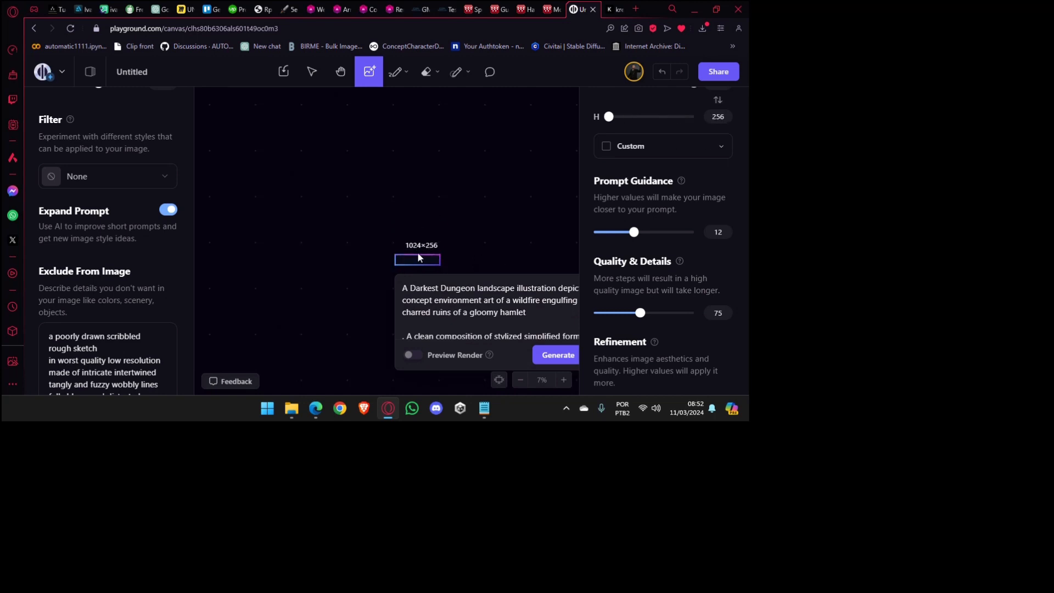
{"action": "scroll", "coordinate": [419, 258], "scroll_direction": "up", "scroll_amount": 10}
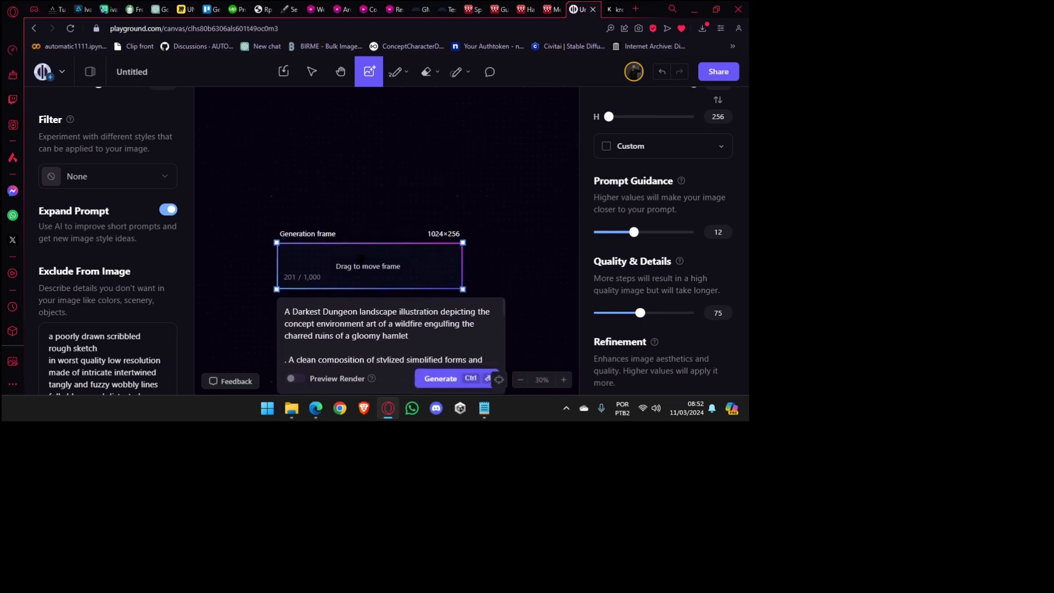
{"action": "left_click_drag", "start_coordinate": [364, 247], "coordinate": [387, 80]}
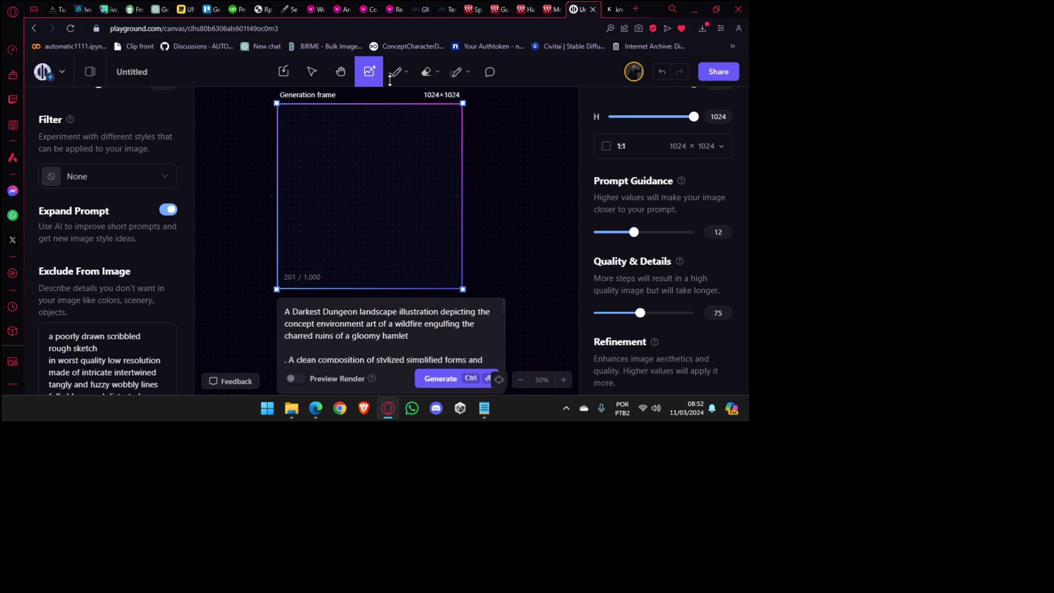
{"action": "left_click_drag", "start_coordinate": [392, 81], "coordinate": [344, 199]}
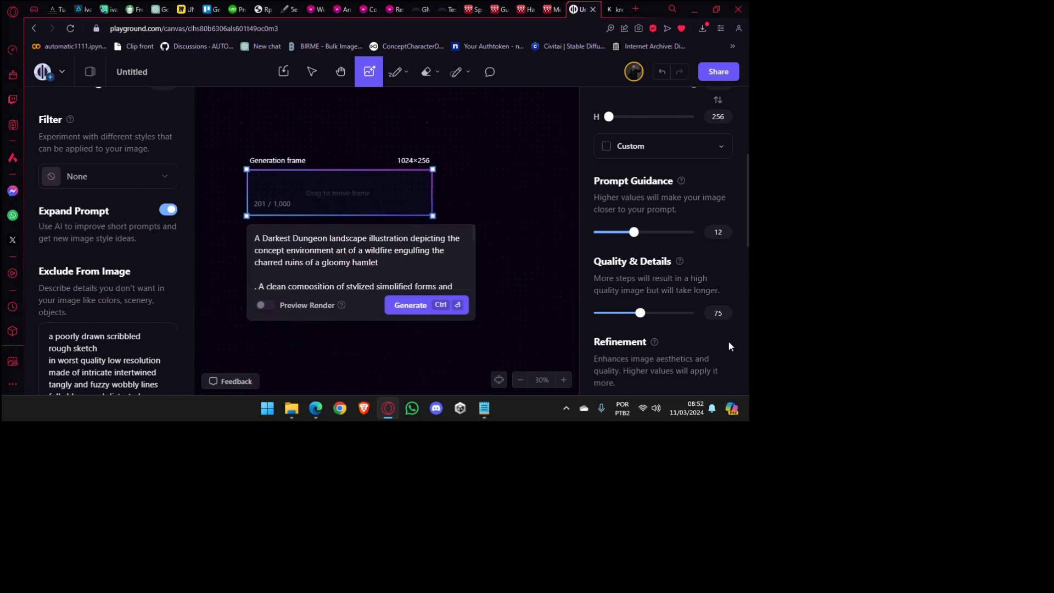
Set the number of images to 4 and generate the wildfire hamlet strips with the existing prompt.
{"action": "scroll", "coordinate": [728, 341], "scroll_direction": "down", "scroll_amount": 6}
{"action": "left_click", "coordinate": [704, 300]}
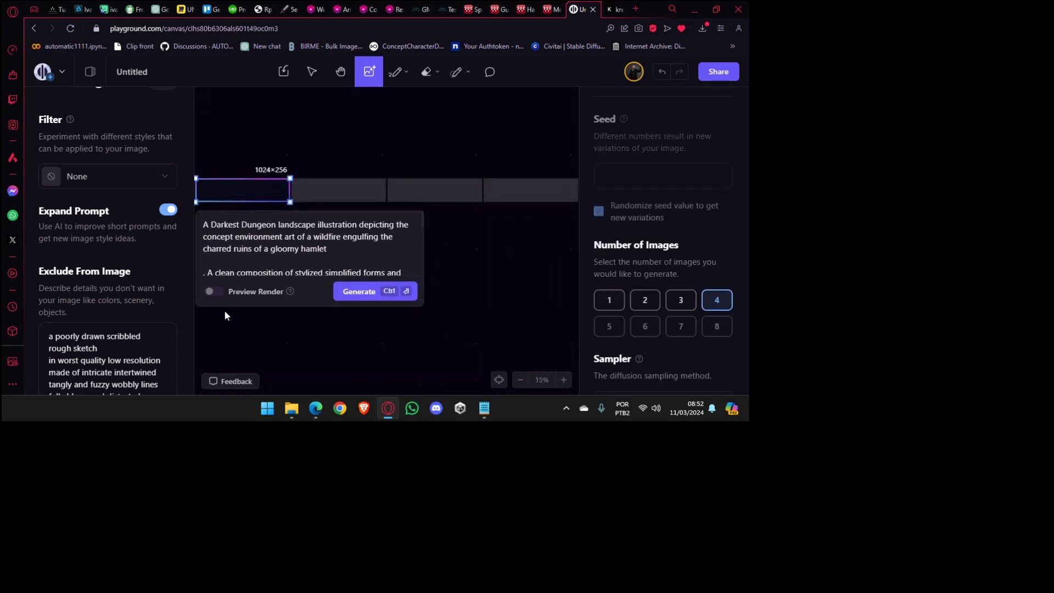
{"action": "left_click", "coordinate": [352, 291]}
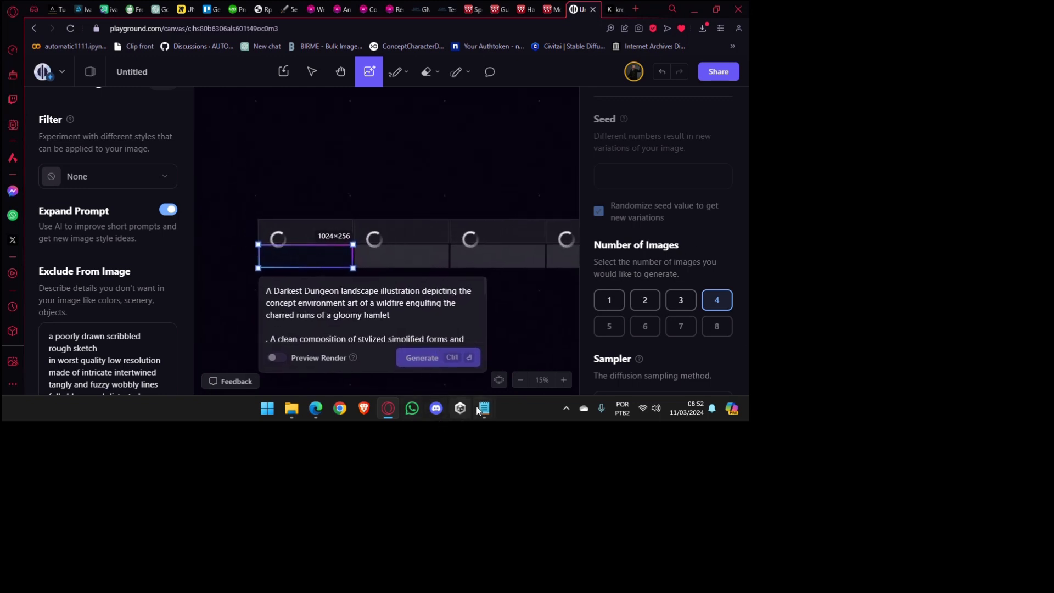
Switch to the prompt notes in Notepad and review the full positive Darkest Dungeon landscape prompt.
{"action": "mouse_move", "coordinate": [483, 408]}
{"action": "left_click", "coordinate": [358, 357]}
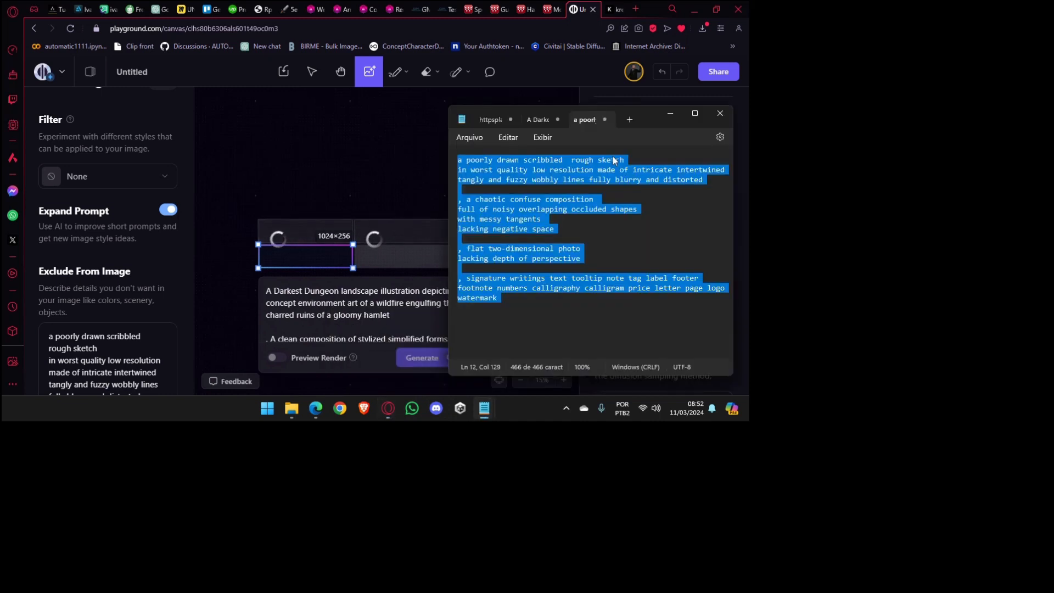
{"action": "left_click", "coordinate": [543, 121]}
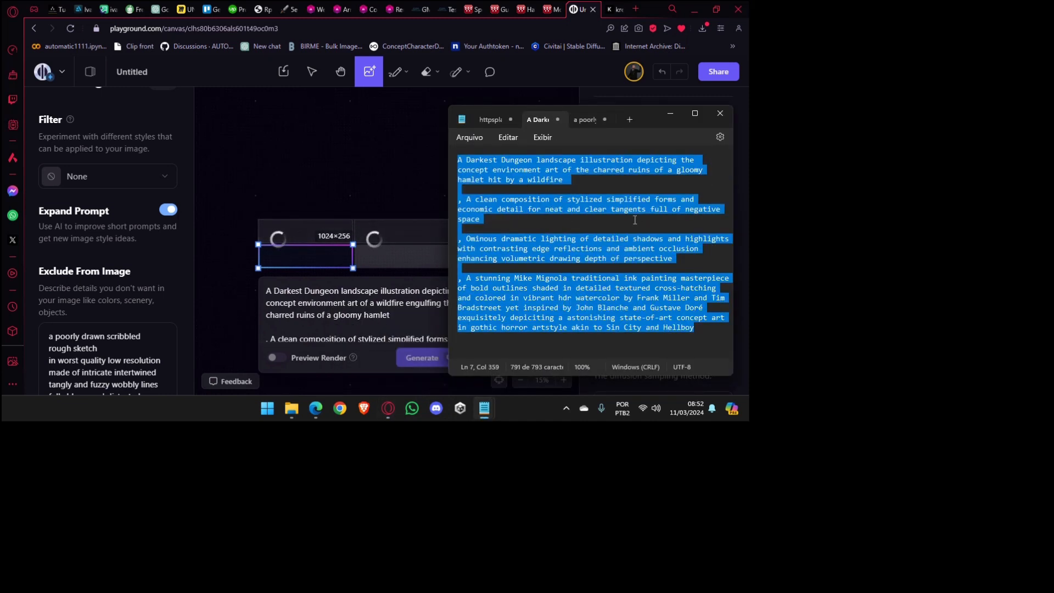
{"action": "left_click_drag", "start_coordinate": [690, 334], "coordinate": [436, 141]}
{"action": "left_click", "coordinate": [469, 349]}
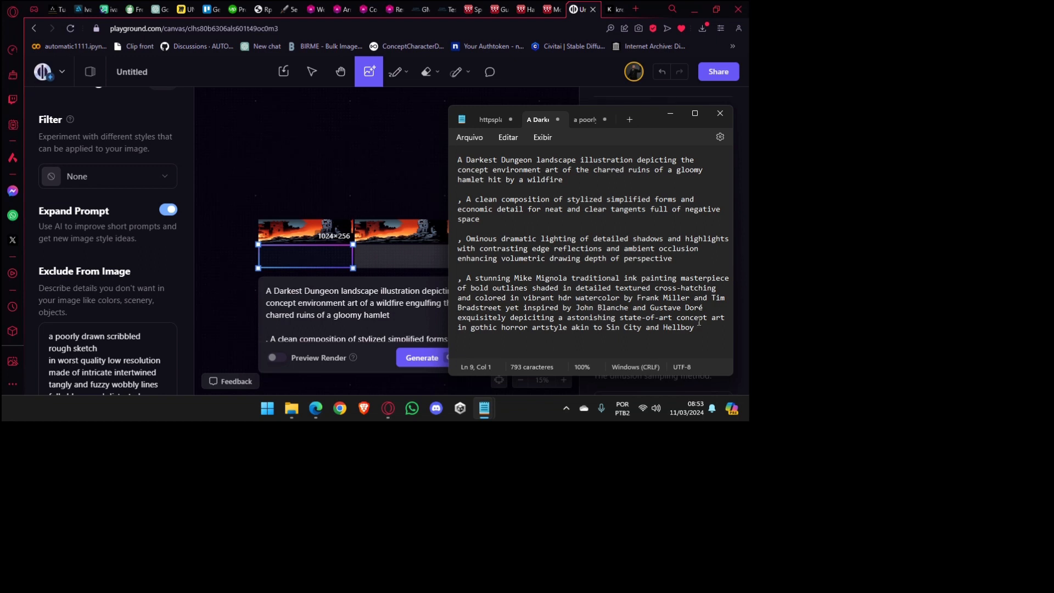
{"action": "left_click_drag", "start_coordinate": [698, 329], "coordinate": [429, 120]}
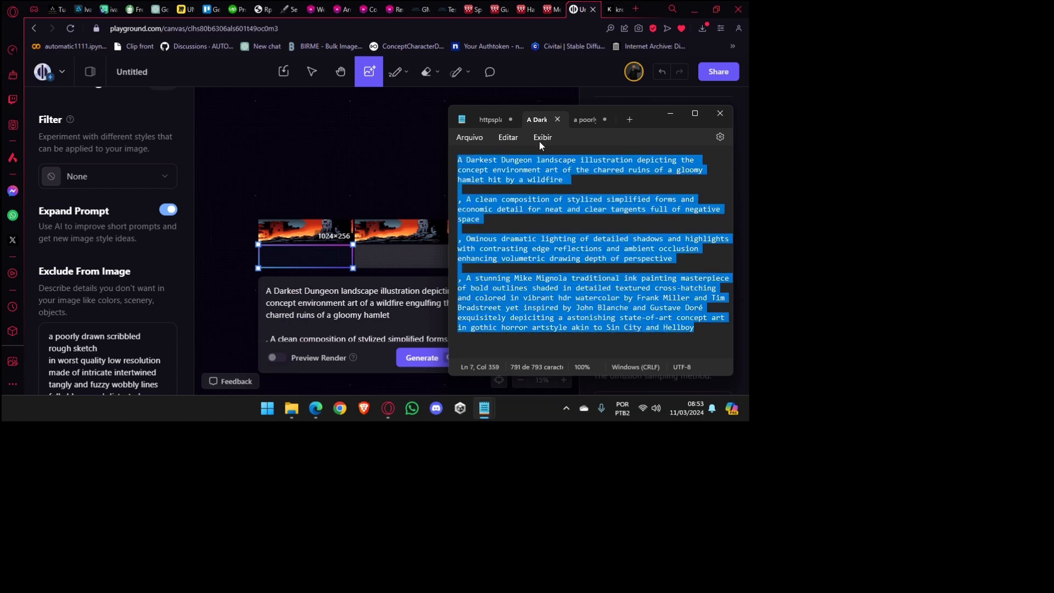
{"action": "left_click", "coordinate": [539, 217]}
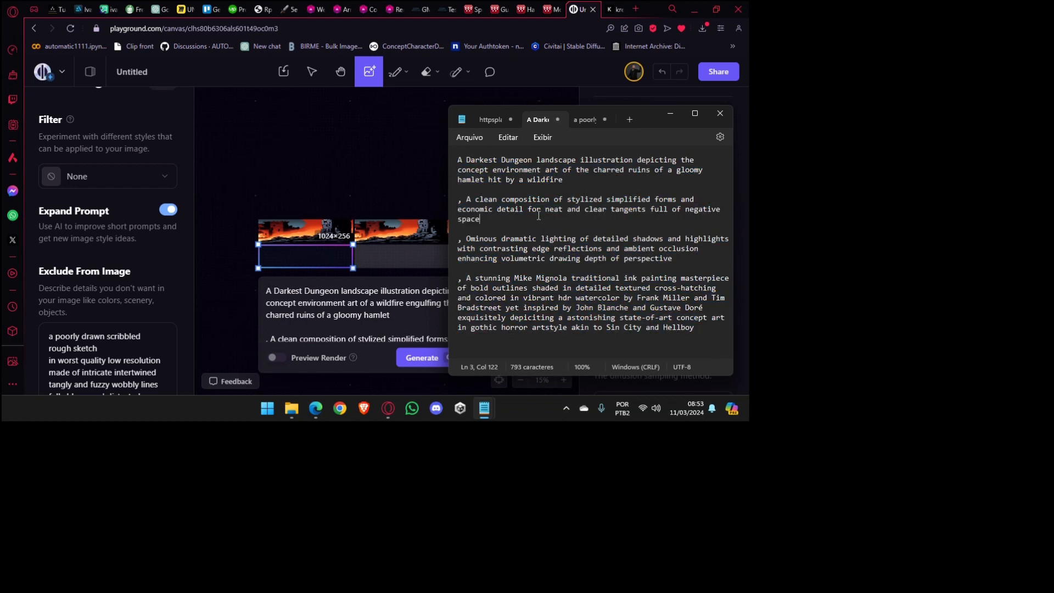
Examine the prompt's composition clause, highlighting "stylized simplified forms", "economic detail" and "clear tangents".
{"action": "left_click_drag", "start_coordinate": [481, 219], "coordinate": [433, 155]}
{"action": "left_click", "coordinate": [489, 209]}
{"action": "left_click_drag", "start_coordinate": [464, 199], "coordinate": [500, 193]}
{"action": "left_click_drag", "start_coordinate": [565, 199], "coordinate": [678, 204]}
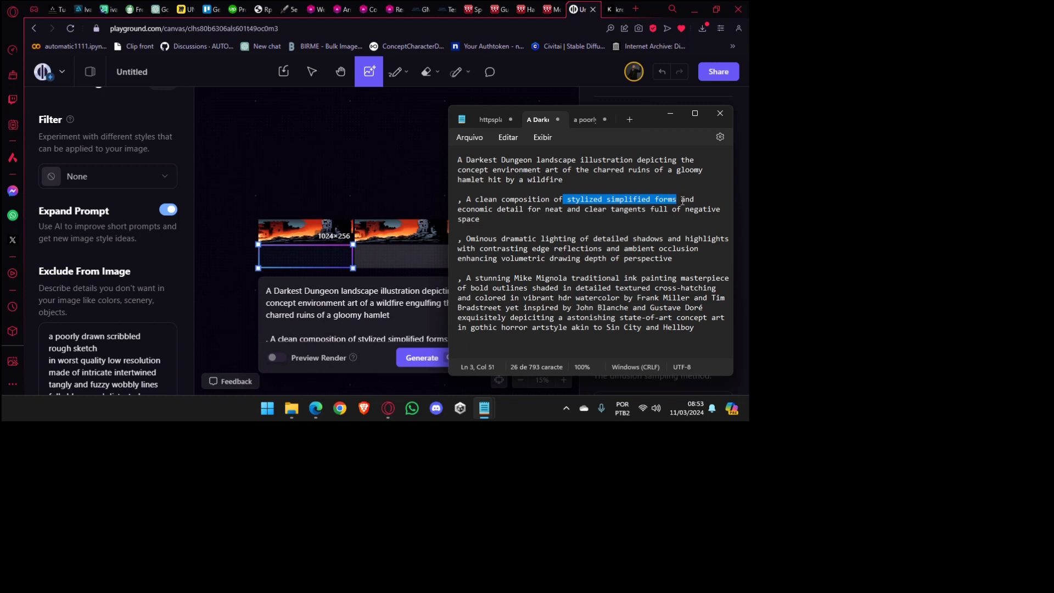
{"action": "left_click_drag", "start_coordinate": [682, 201], "coordinate": [564, 199]}
{"action": "left_click", "coordinate": [692, 199]}
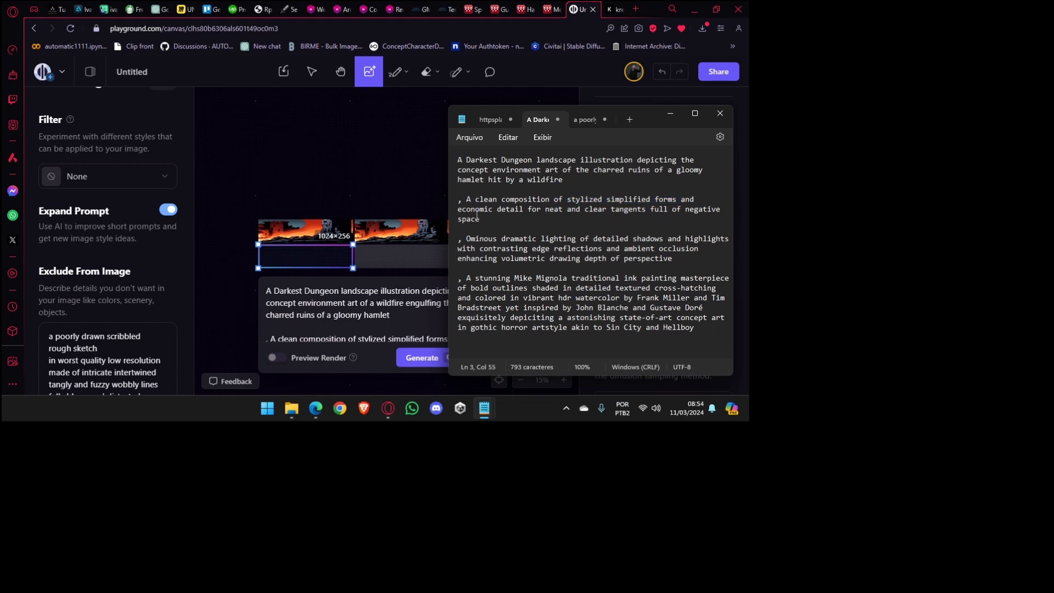
{"action": "left_click_drag", "start_coordinate": [523, 209], "coordinate": [453, 203]}
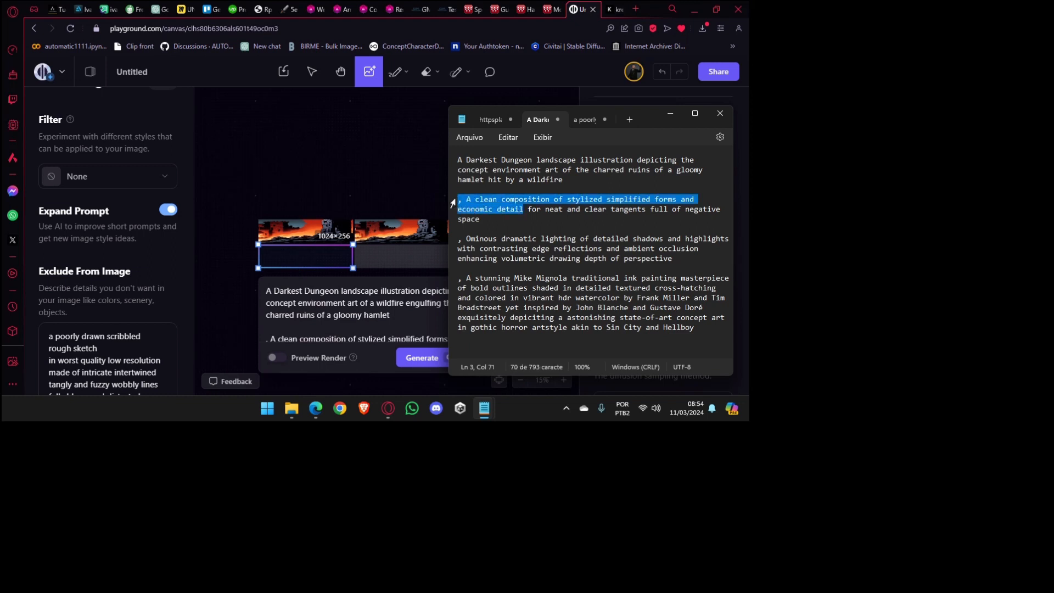
{"action": "left_click", "coordinate": [544, 211]}
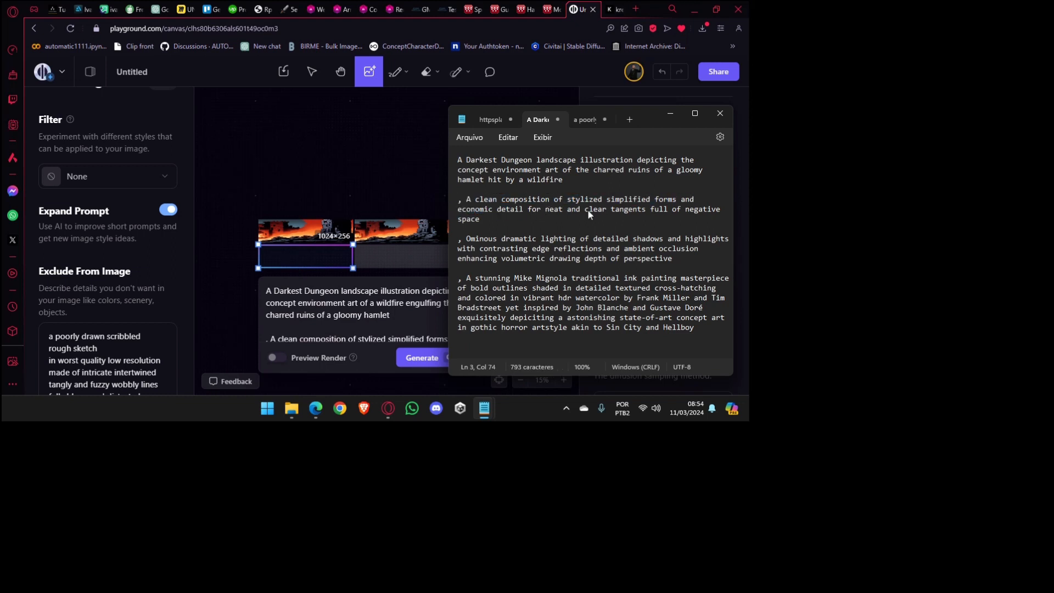
{"action": "left_click_drag", "start_coordinate": [645, 210], "coordinate": [585, 213]}
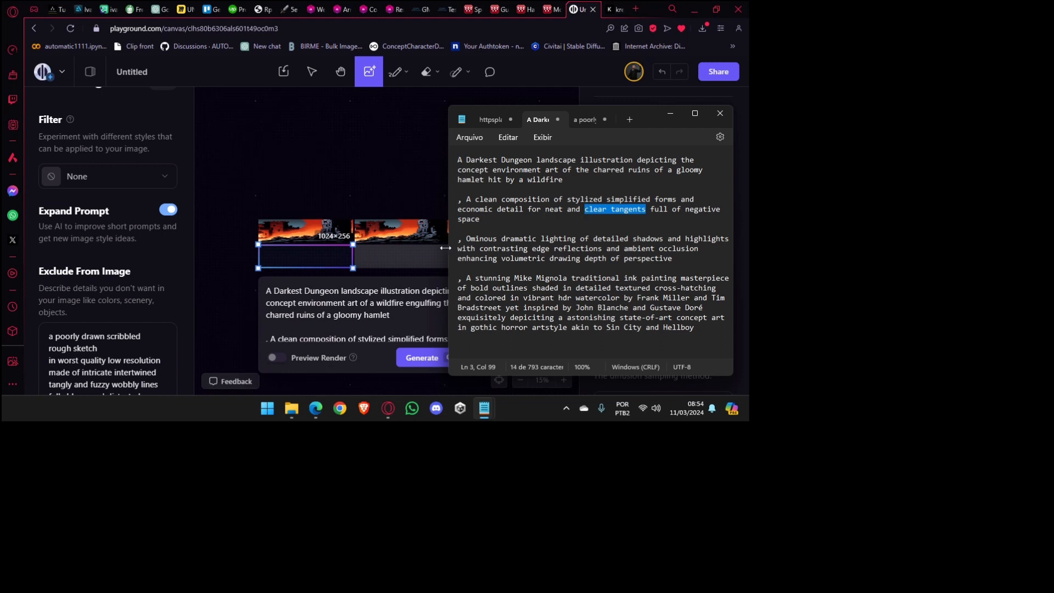
Return to the Playground canvas and inspect the generated 1024×256 strips up close, along with the image settings.
{"action": "scroll", "coordinate": [390, 229], "scroll_direction": "up", "scroll_amount": 5}
{"action": "left_click", "coordinate": [378, 229]}
{"action": "scroll", "coordinate": [247, 223], "scroll_direction": "left", "scroll_amount": 5}
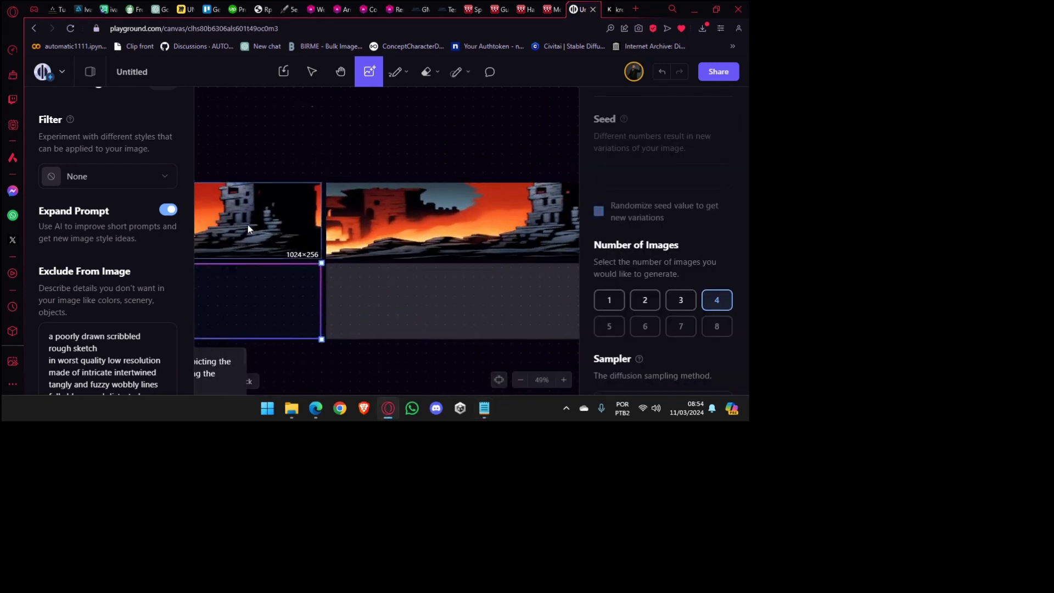
{"action": "scroll", "coordinate": [249, 253], "scroll_direction": "left", "scroll_amount": 4}
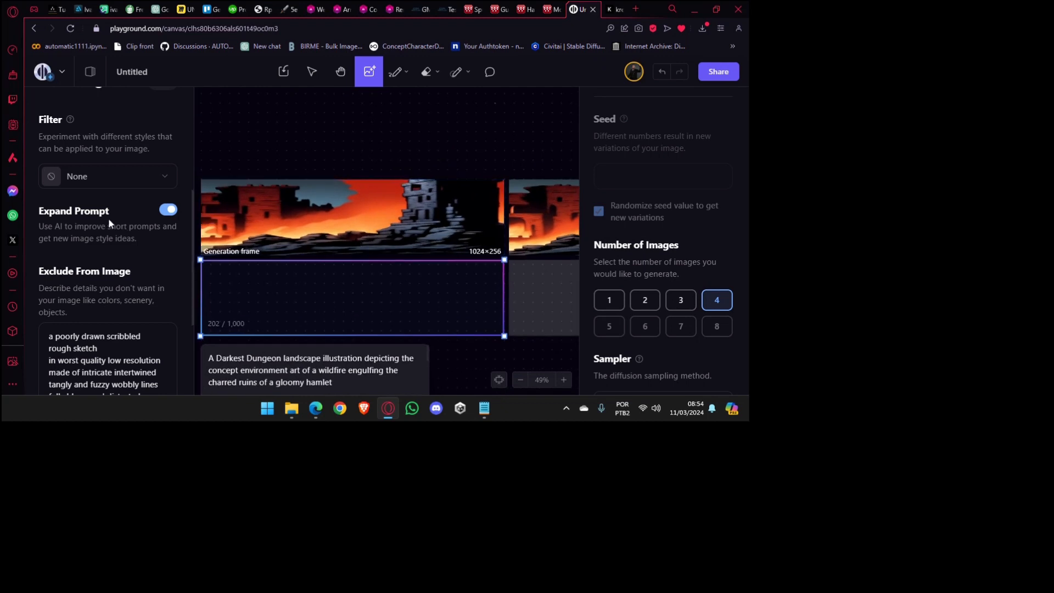
{"action": "scroll", "coordinate": [107, 219], "scroll_direction": "up", "scroll_amount": 5}
{"action": "left_click", "coordinate": [134, 228]}
Delete all four generated 1024×256 strips from the row above the generation frame.
{"action": "left_click", "coordinate": [344, 232]}
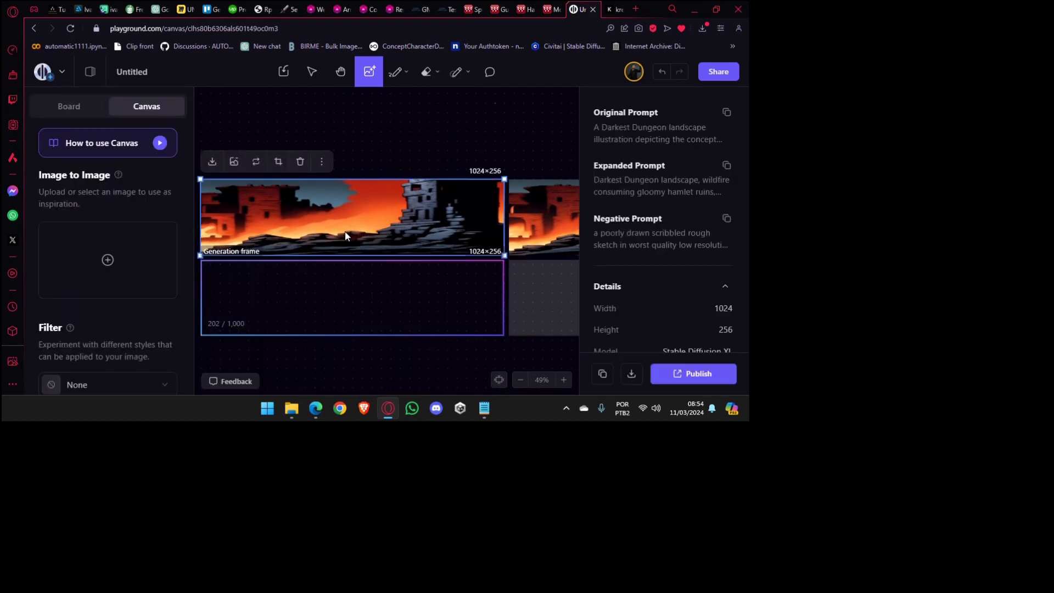
{"action": "scroll", "coordinate": [345, 231], "scroll_direction": "down", "scroll_amount": 3}
{"action": "left_click", "coordinate": [359, 183]}
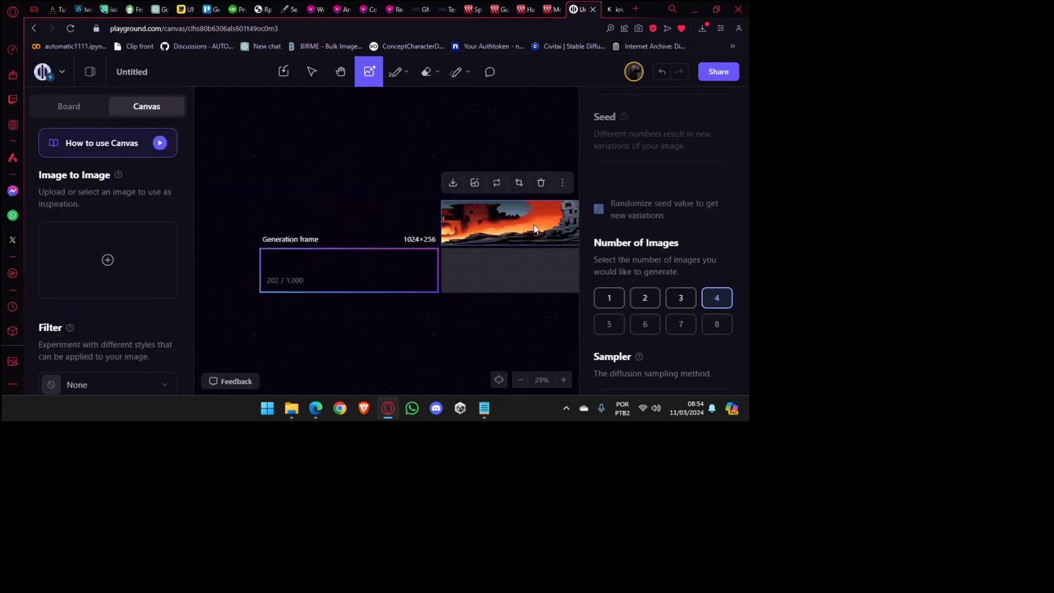
{"action": "left_click", "coordinate": [533, 225]}
{"action": "left_click", "coordinate": [441, 229]}
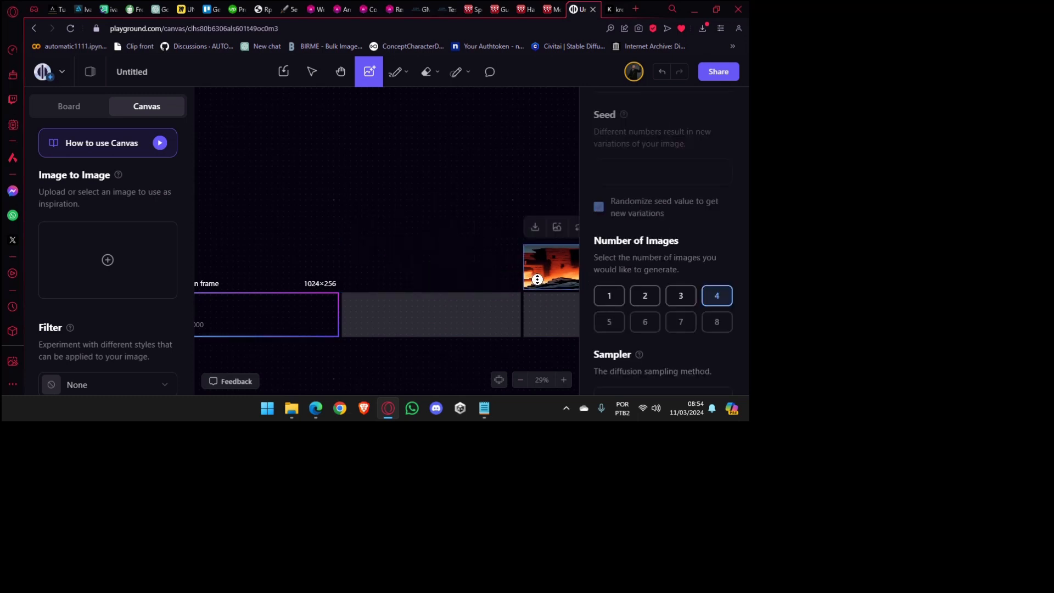
{"action": "left_click_drag", "start_coordinate": [533, 269], "coordinate": [429, 265]}
{"action": "left_click", "coordinate": [519, 223]}
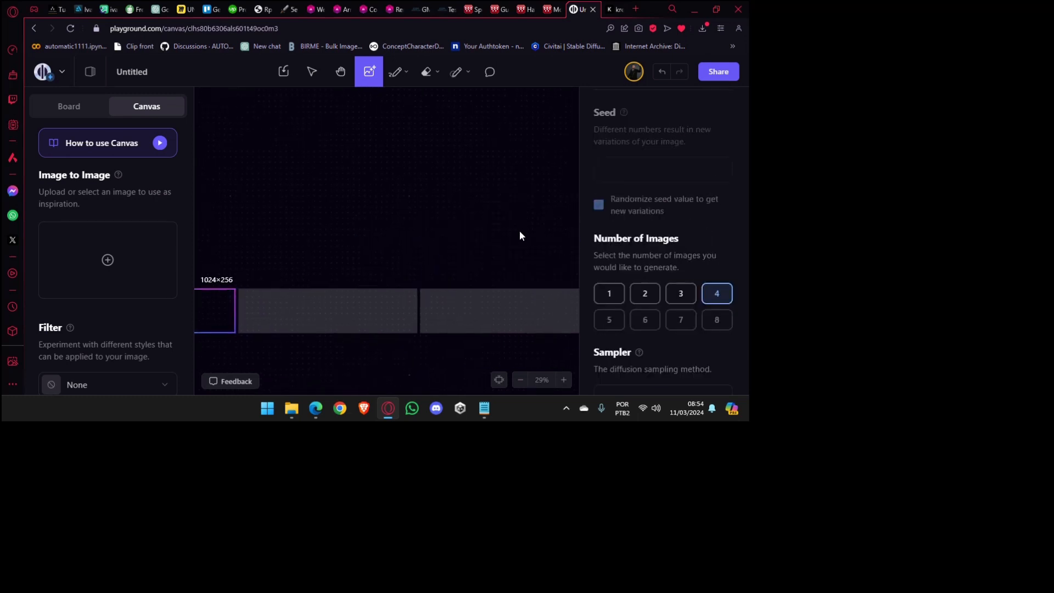
{"action": "scroll", "coordinate": [507, 315], "scroll_direction": "down", "scroll_amount": 3}
{"action": "left_click", "coordinate": [248, 251]}
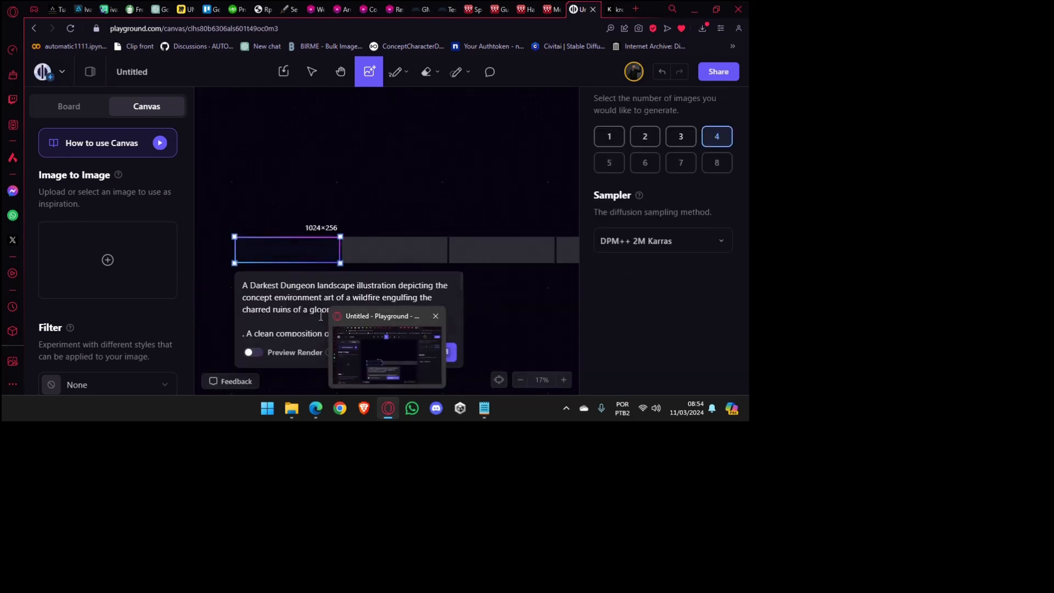
Compare the excluded details with the negative prompt in Notepad, highlighting the "flat two-dimensional photo" and "depth of perspective" wording.
{"action": "scroll", "coordinate": [144, 301], "scroll_direction": "down", "scroll_amount": 5}
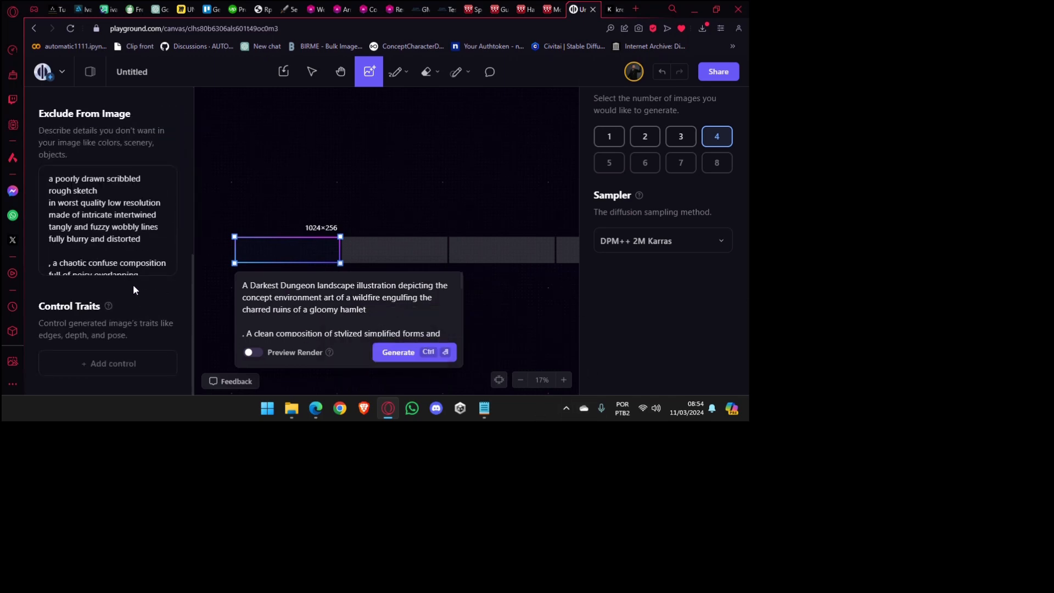
{"action": "mouse_move", "coordinate": [490, 409]}
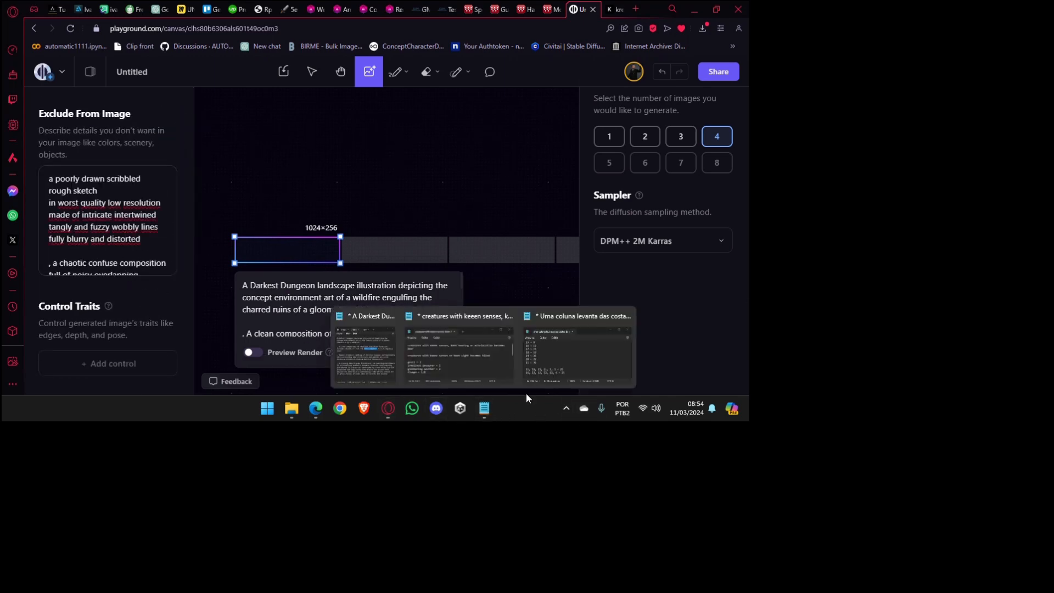
{"action": "left_click", "coordinate": [383, 367]}
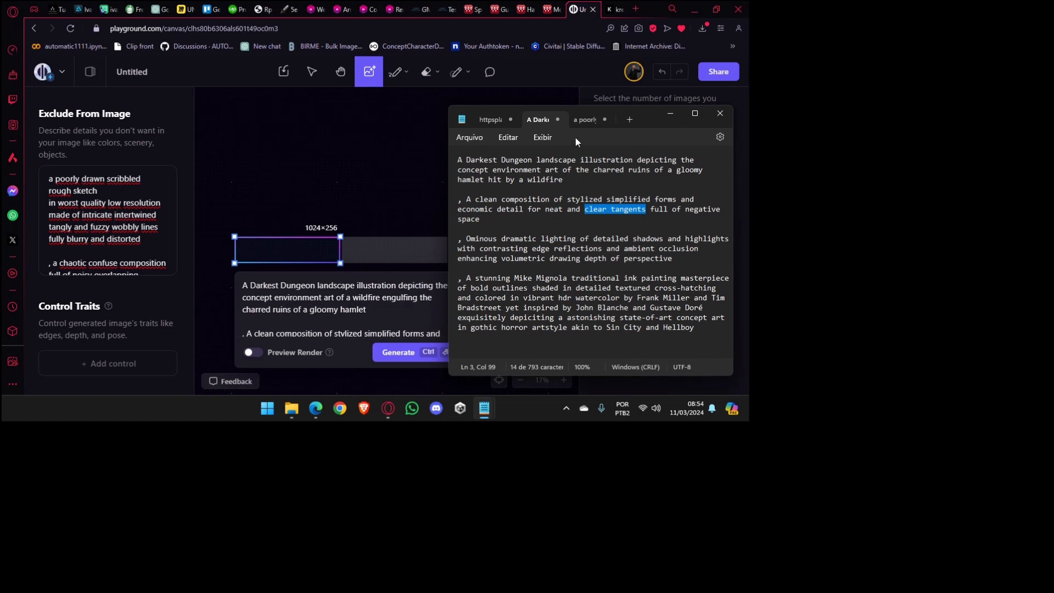
{"action": "left_click", "coordinate": [585, 119]}
{"action": "key", "text": "ctrl+a"}
{"action": "left_click", "coordinate": [602, 180]}
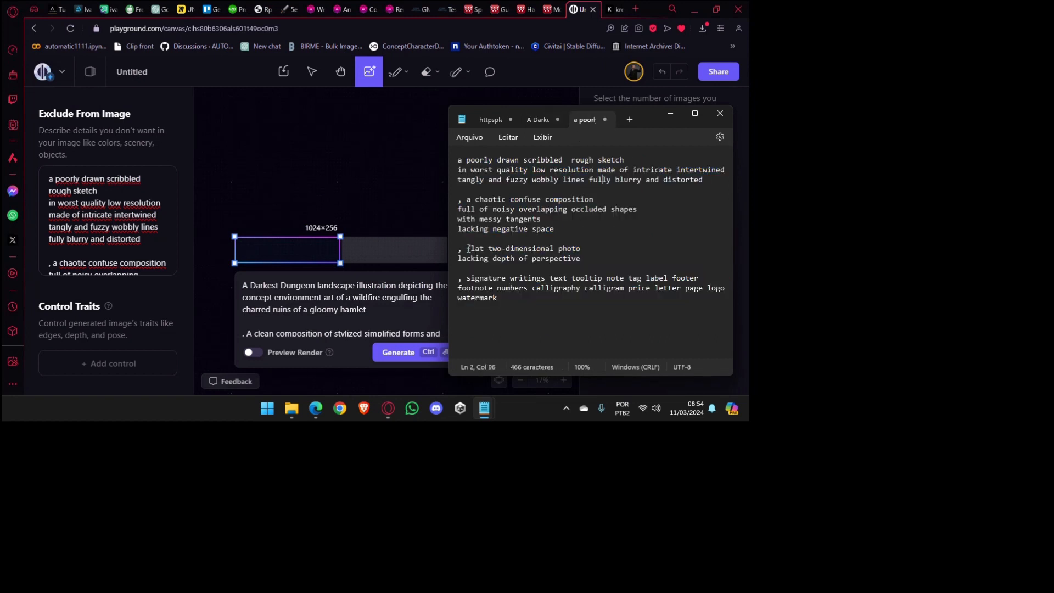
{"action": "left_click_drag", "start_coordinate": [466, 252], "coordinate": [560, 248]}
{"action": "left_click_drag", "start_coordinate": [496, 259], "coordinate": [576, 263]}
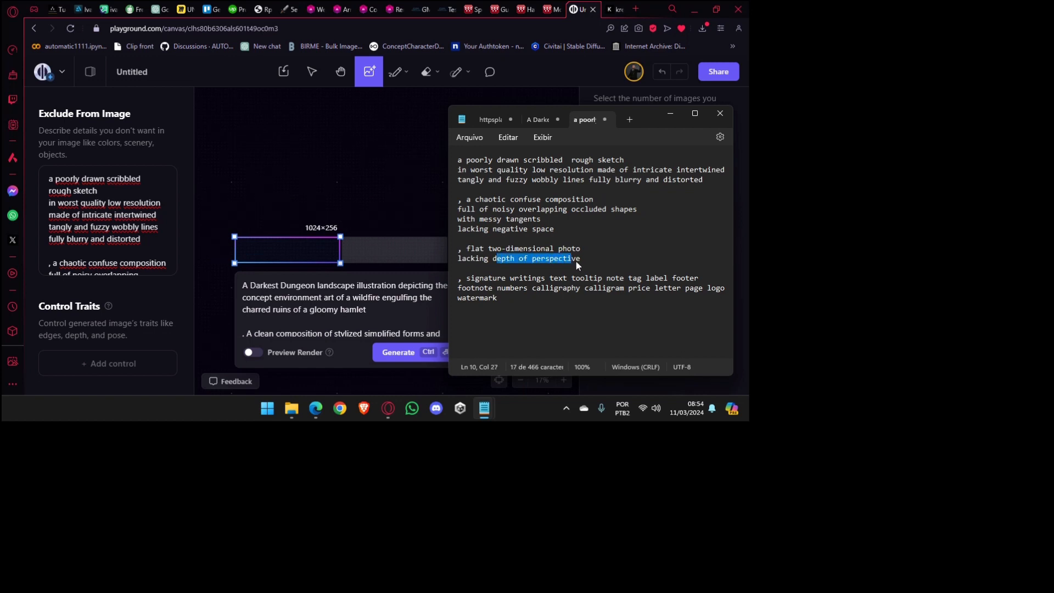
Return to the canvas and generate four new 1024×256 wildfire hamlet strips with the existing prompt.
{"action": "left_click", "coordinate": [671, 113]}
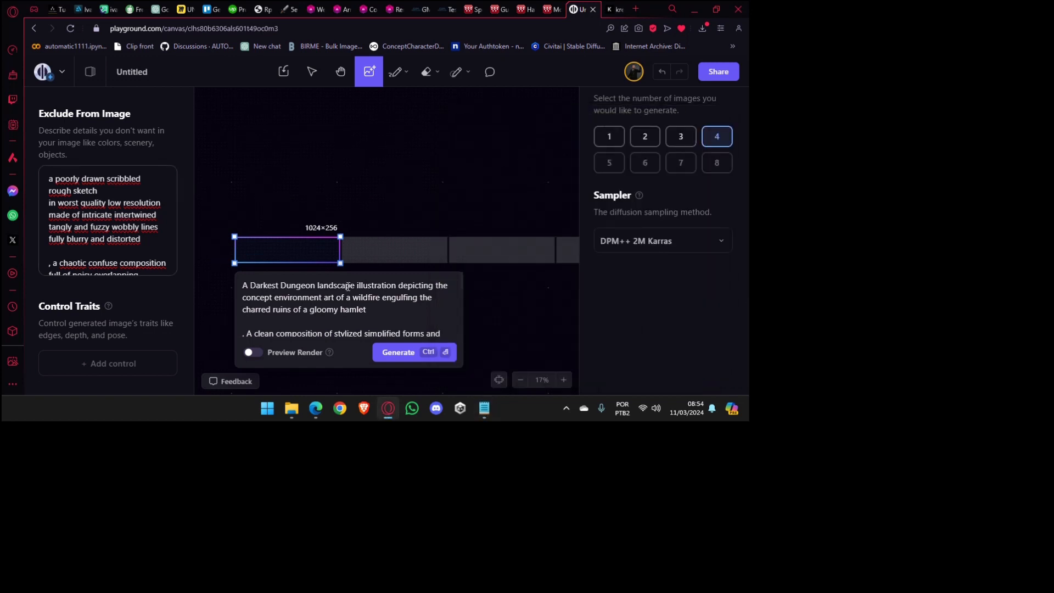
{"action": "left_click", "coordinate": [397, 355]}
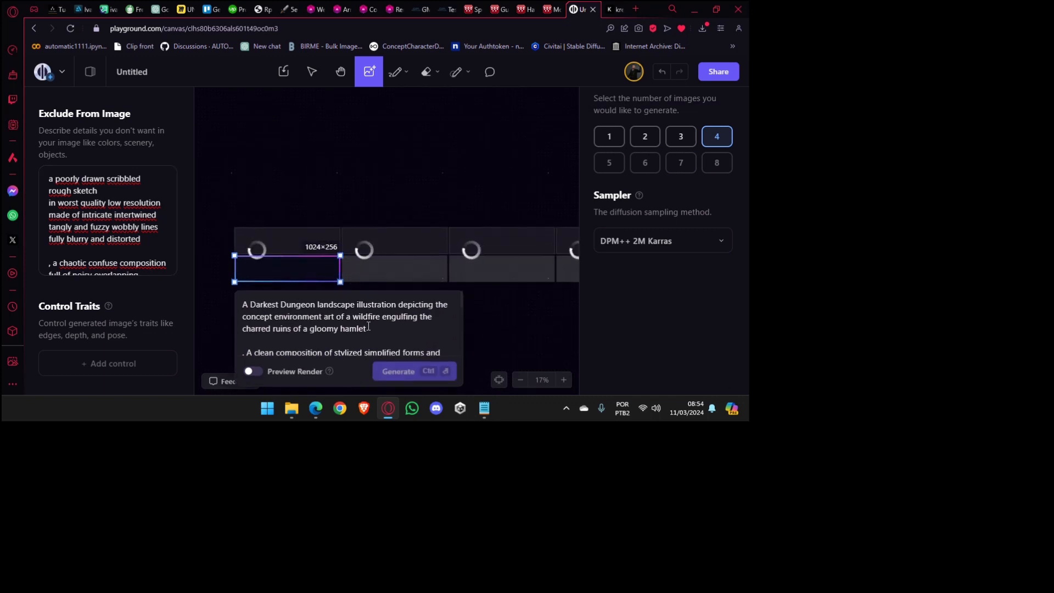
{"action": "scroll", "coordinate": [244, 238], "scroll_direction": "down", "scroll_amount": 3}
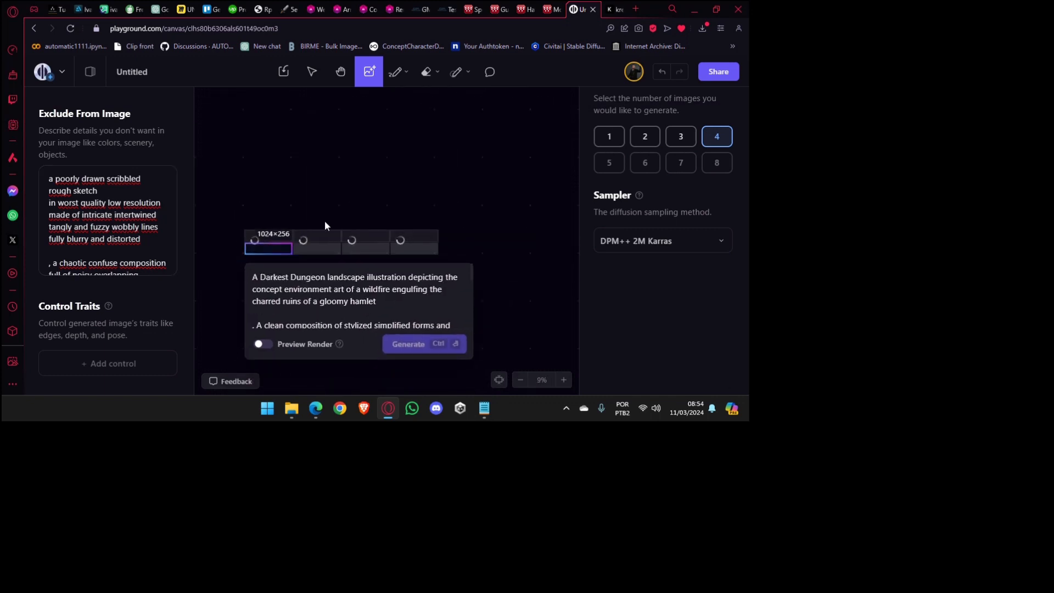
Examine the four newly generated 1024×256 wildfire hamlet strips up close, one after another along the row.
{"action": "scroll", "coordinate": [250, 236], "scroll_direction": "up", "scroll_amount": 3}
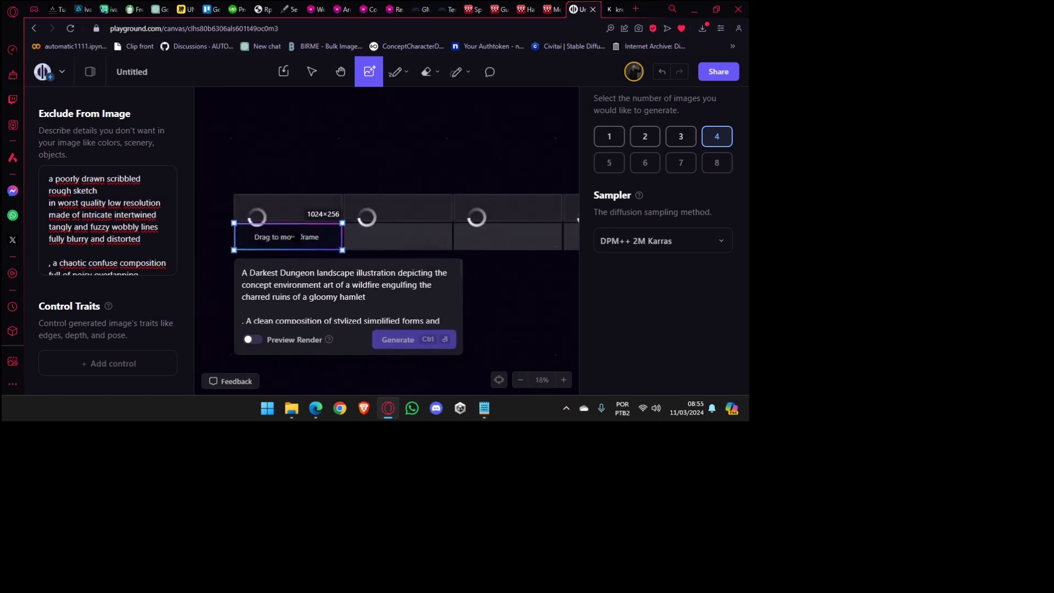
{"action": "scroll", "coordinate": [323, 200], "scroll_direction": "up", "scroll_amount": 6}
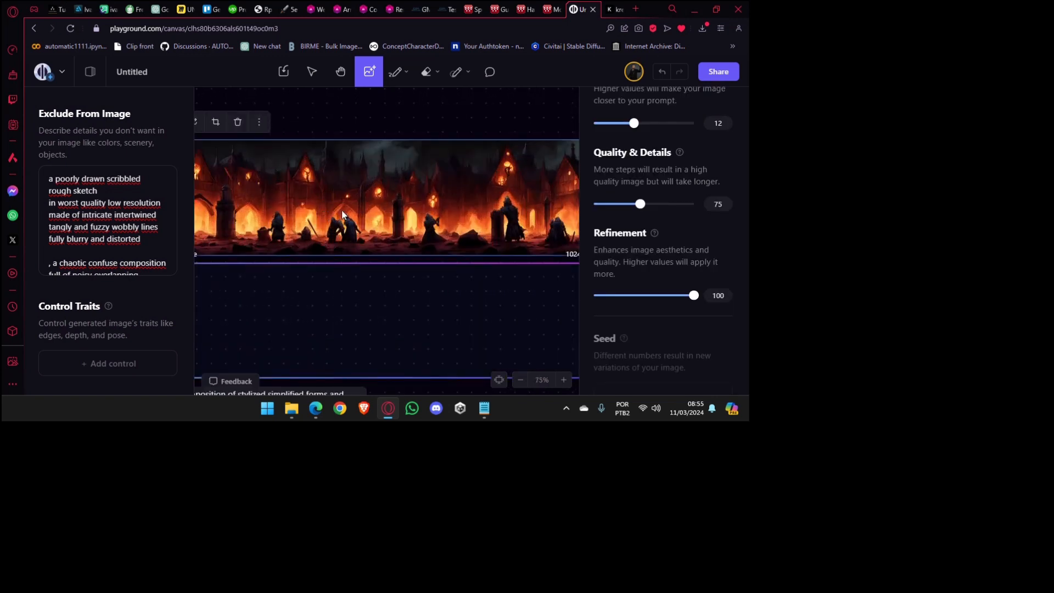
{"action": "scroll", "coordinate": [341, 209], "scroll_direction": "down", "scroll_amount": 3}
{"action": "left_click_drag", "start_coordinate": [459, 242], "coordinate": [428, 243]}
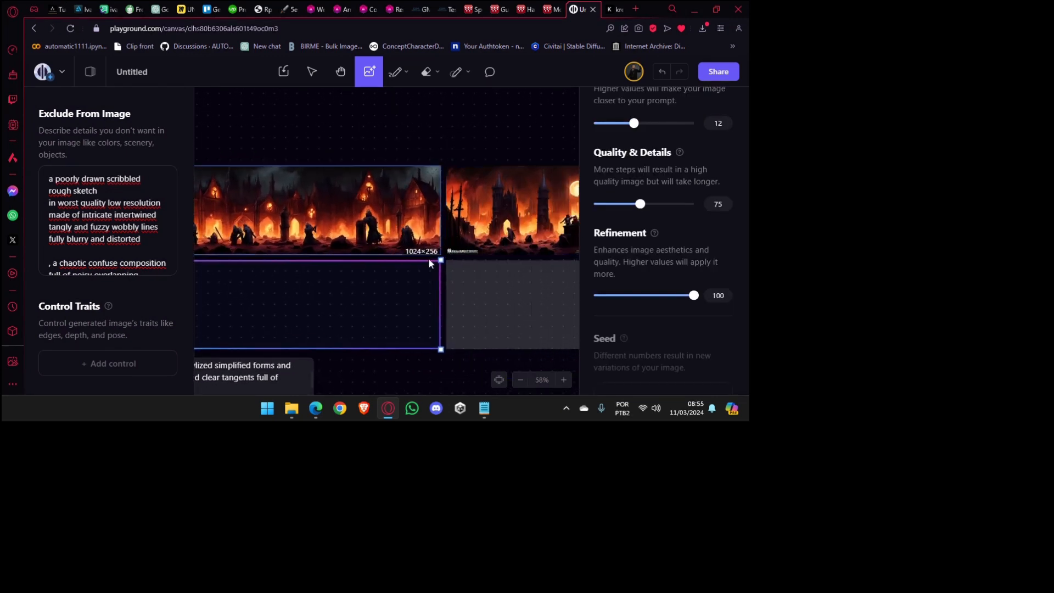
{"action": "scroll", "coordinate": [397, 256], "scroll_direction": "down", "scroll_amount": 2}
{"action": "left_click_drag", "start_coordinate": [548, 232], "coordinate": [333, 238]}
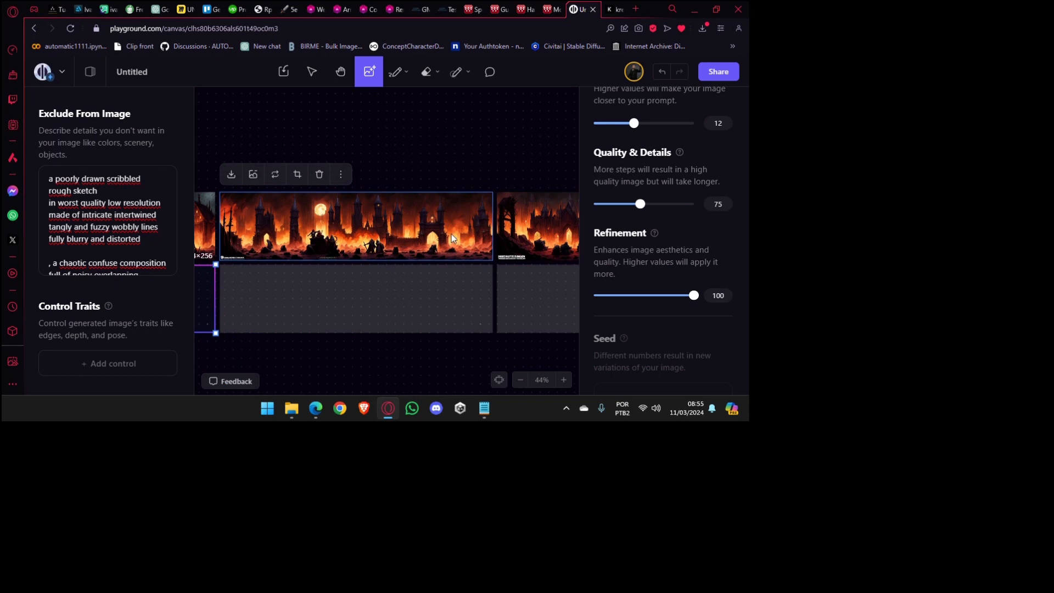
{"action": "left_click_drag", "start_coordinate": [451, 234], "coordinate": [219, 247]}
{"action": "left_click_drag", "start_coordinate": [478, 254], "coordinate": [244, 270]}
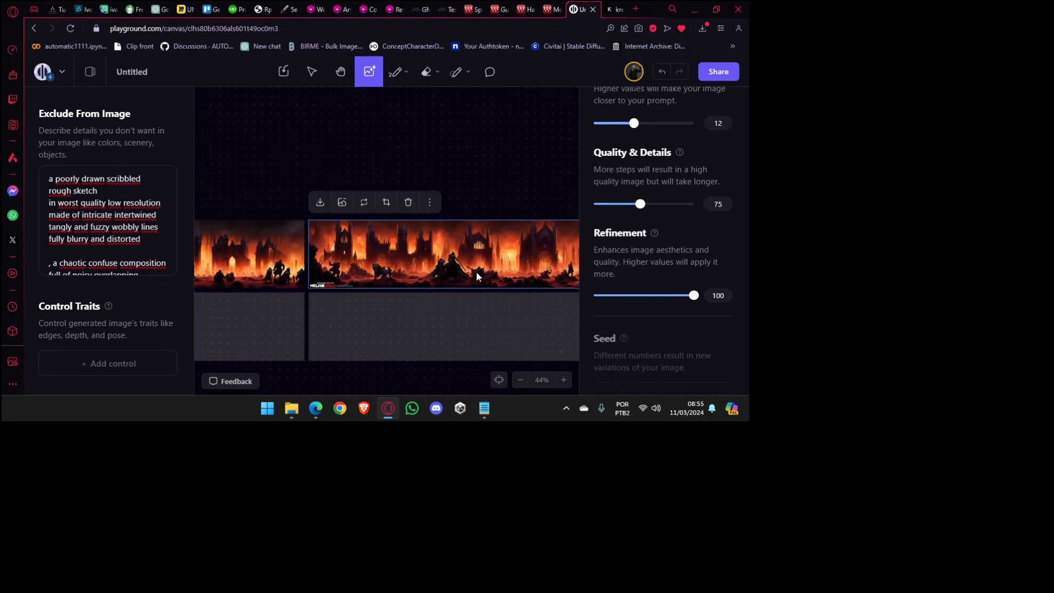
{"action": "left_click_drag", "start_coordinate": [476, 273], "coordinate": [533, 254]}
{"action": "scroll", "coordinate": [348, 280], "scroll_direction": "down", "scroll_amount": 2}
{"action": "left_click_drag", "start_coordinate": [207, 261], "coordinate": [429, 202]}
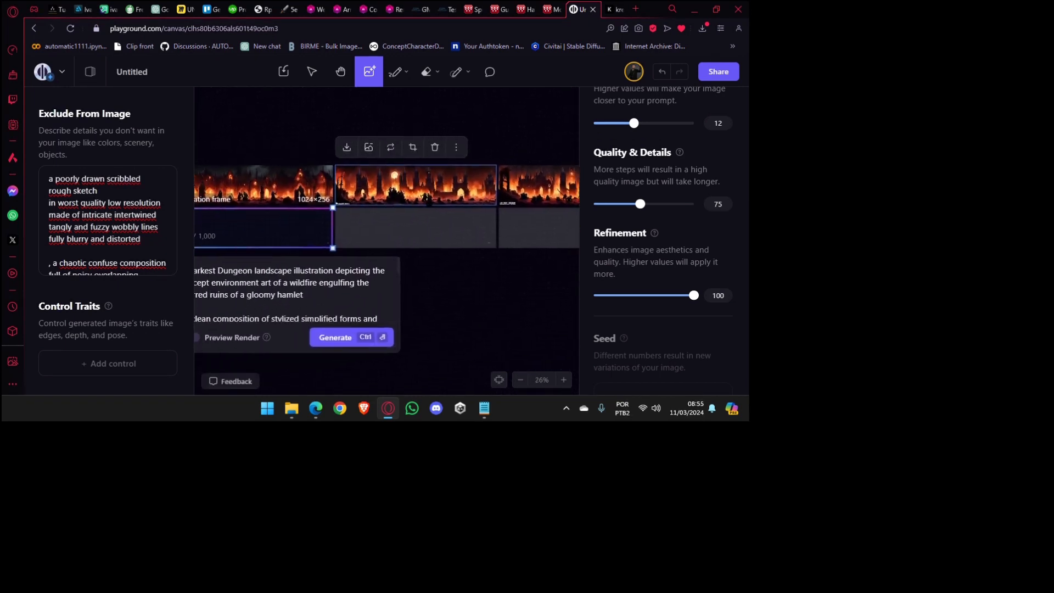
Generate a second row of four 1024×256 wildfire hamlet strips with the same prompt and settings.
{"action": "left_click", "coordinate": [335, 337]}
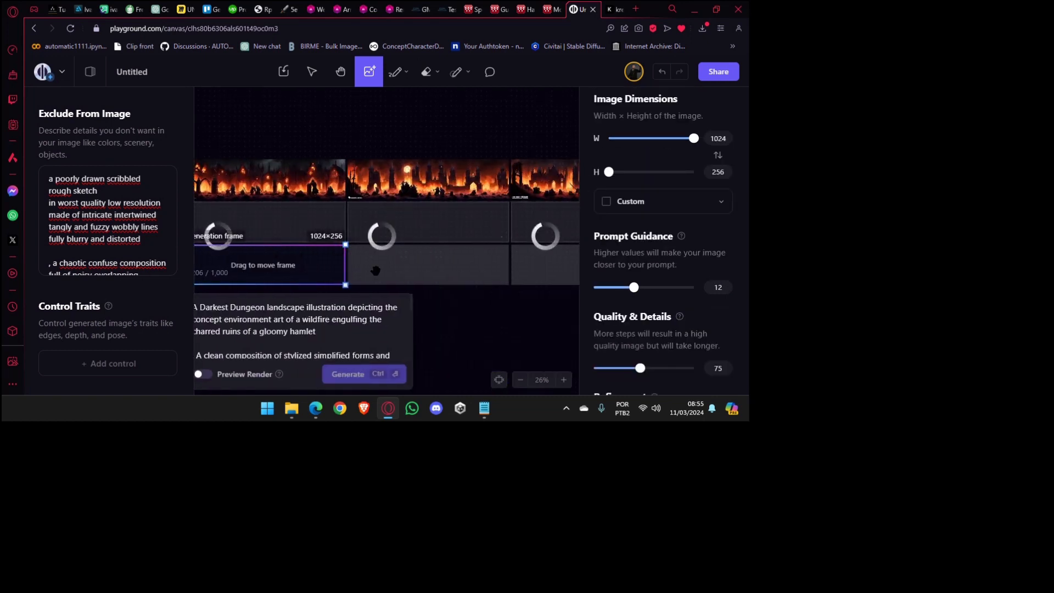
{"action": "left_click_drag", "start_coordinate": [406, 284], "coordinate": [400, 243]}
{"action": "scroll", "coordinate": [485, 253], "scroll_direction": "down", "scroll_amount": 3}
{"action": "scroll", "coordinate": [395, 247], "scroll_direction": "up", "scroll_amount": 1}
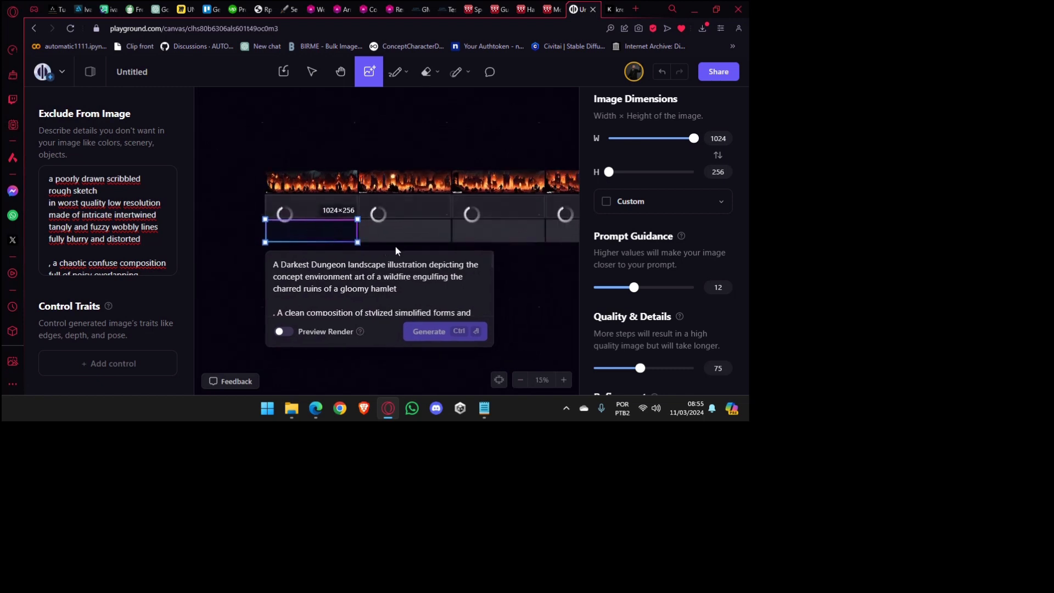
Compare the first and second rows of strips, inspecting the moonlit castle scene and its burning gateway up close.
{"action": "scroll", "coordinate": [395, 245], "scroll_direction": "up", "scroll_amount": 1}
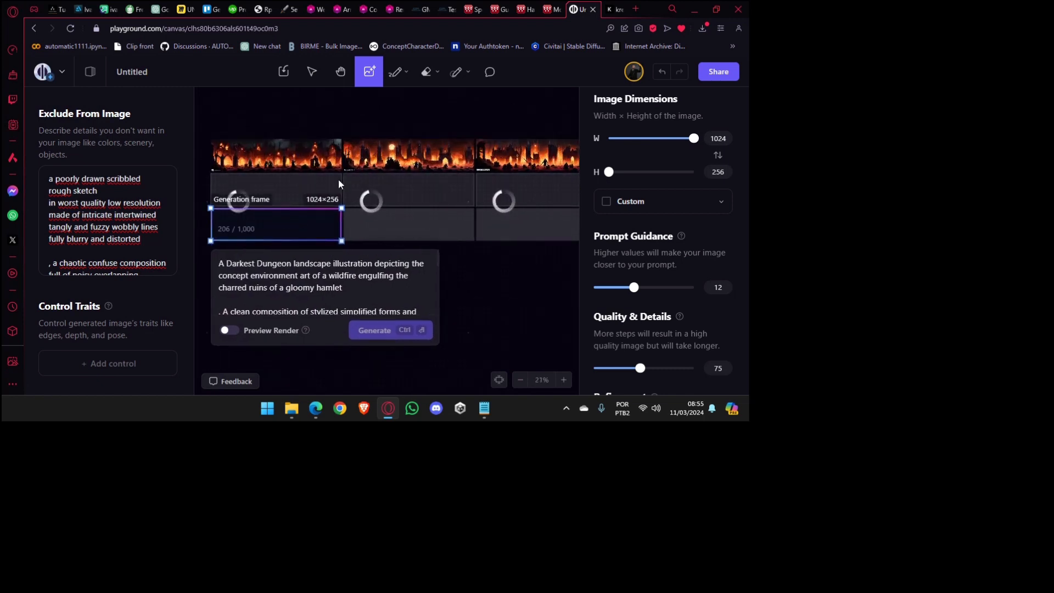
{"action": "scroll", "coordinate": [339, 135], "scroll_direction": "up", "scroll_amount": 1}
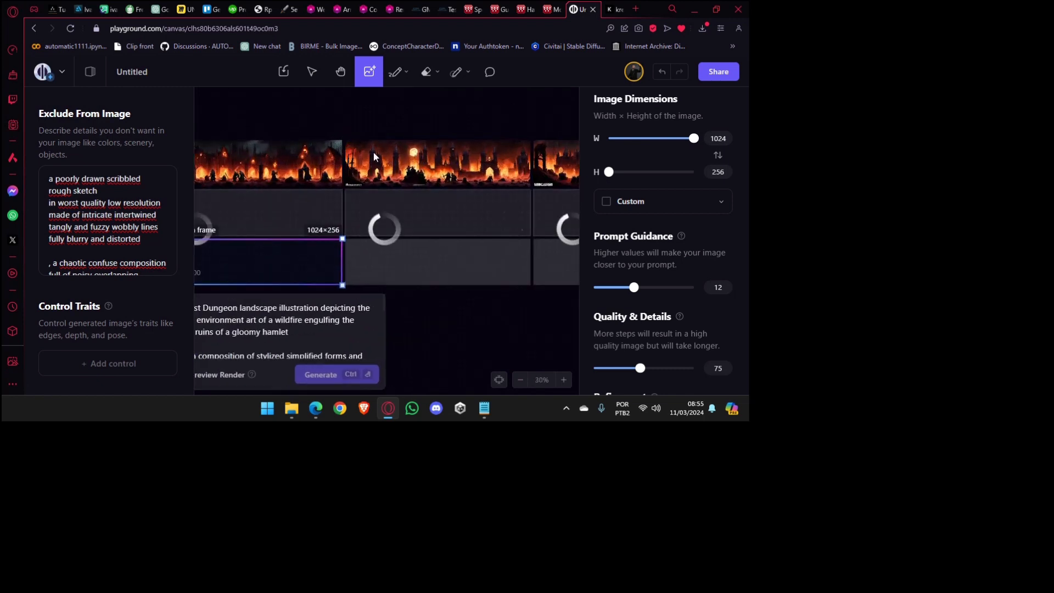
{"action": "scroll", "coordinate": [393, 167], "scroll_direction": "up", "scroll_amount": 3}
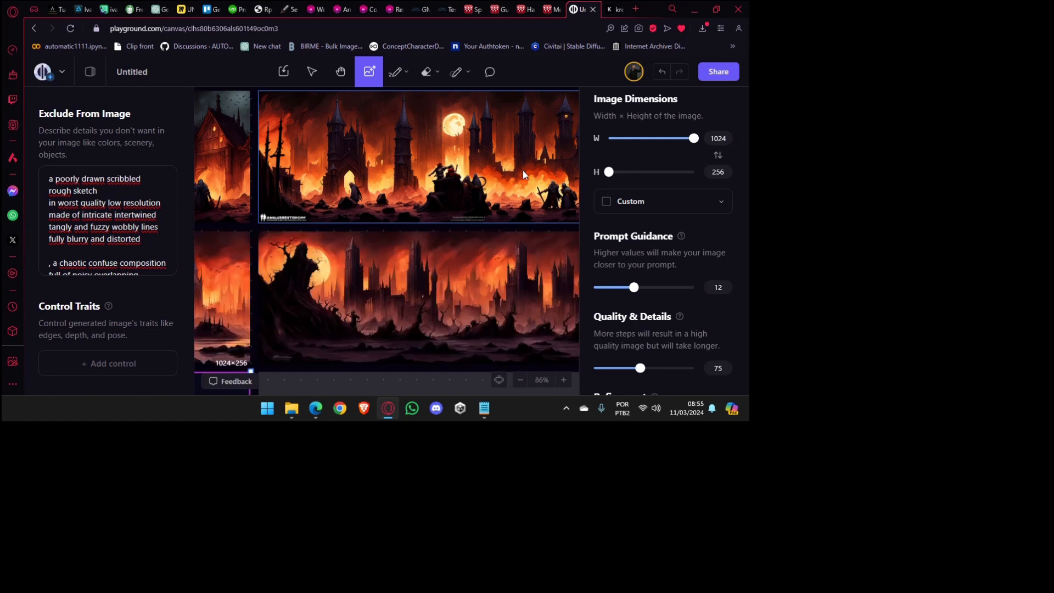
{"action": "left_click_drag", "start_coordinate": [523, 173], "coordinate": [438, 175]}
{"action": "scroll", "coordinate": [515, 167], "scroll_direction": "right", "scroll_amount": 6}
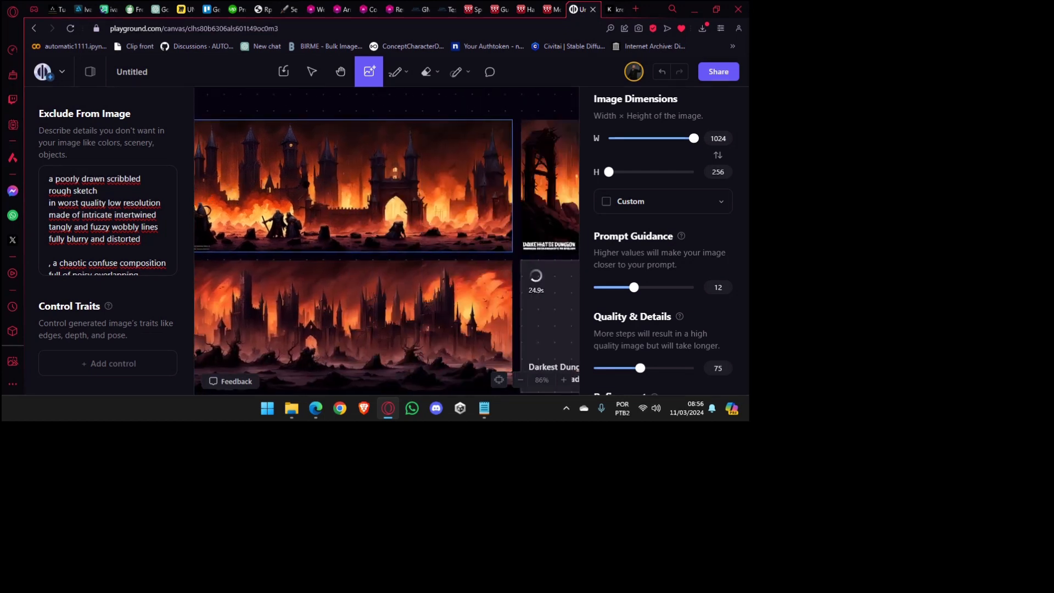
{"action": "scroll", "coordinate": [386, 238], "scroll_direction": "right", "scroll_amount": 3}
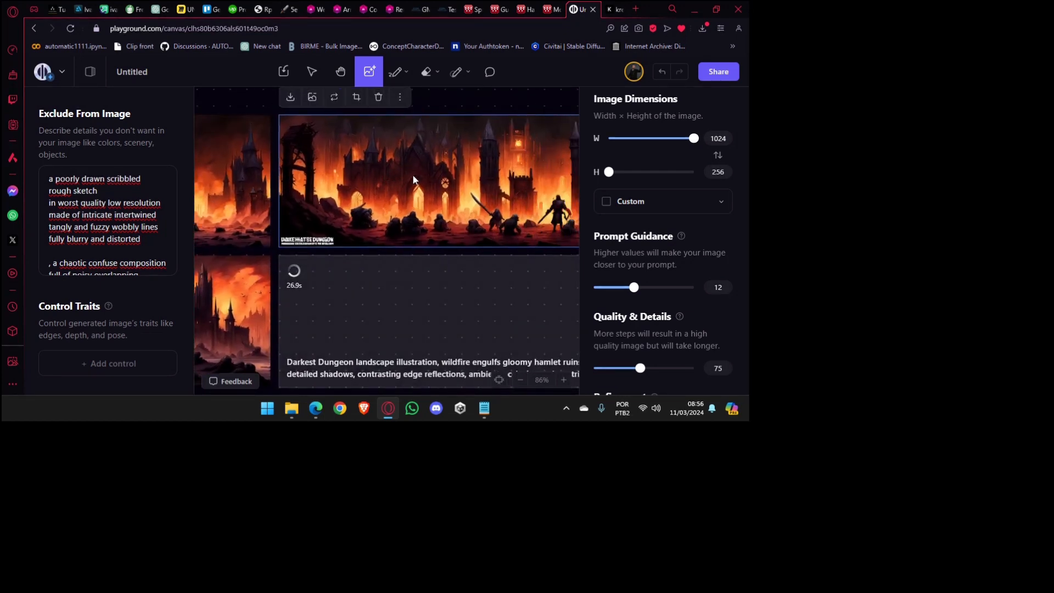
{"action": "scroll", "coordinate": [247, 153], "scroll_direction": "left", "scroll_amount": 3}
{"action": "scroll", "coordinate": [275, 161], "scroll_direction": "up", "scroll_amount": 5}
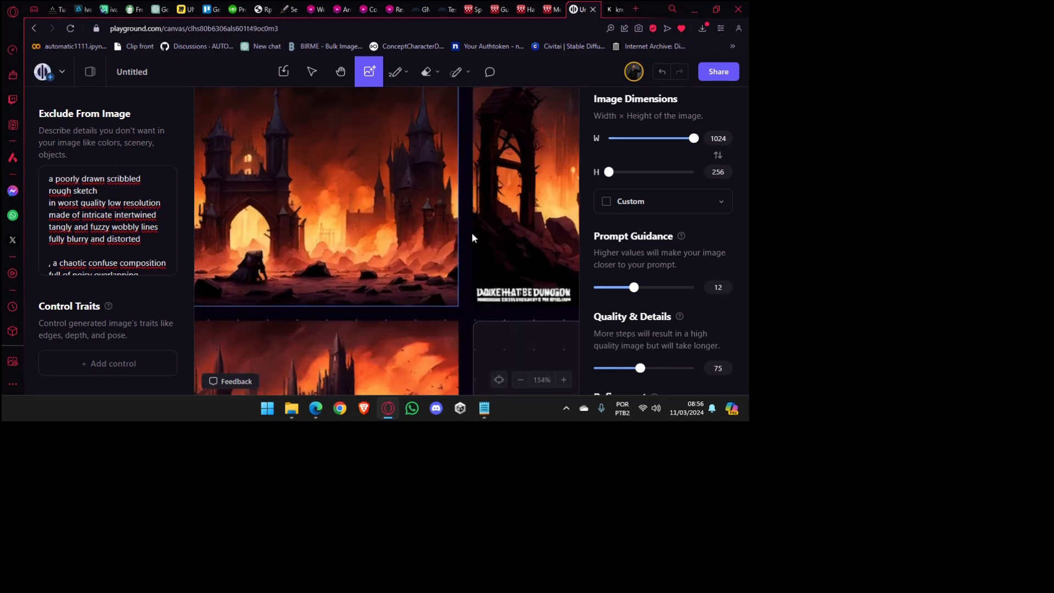
{"action": "scroll", "coordinate": [436, 147], "scroll_direction": "up", "scroll_amount": 2}
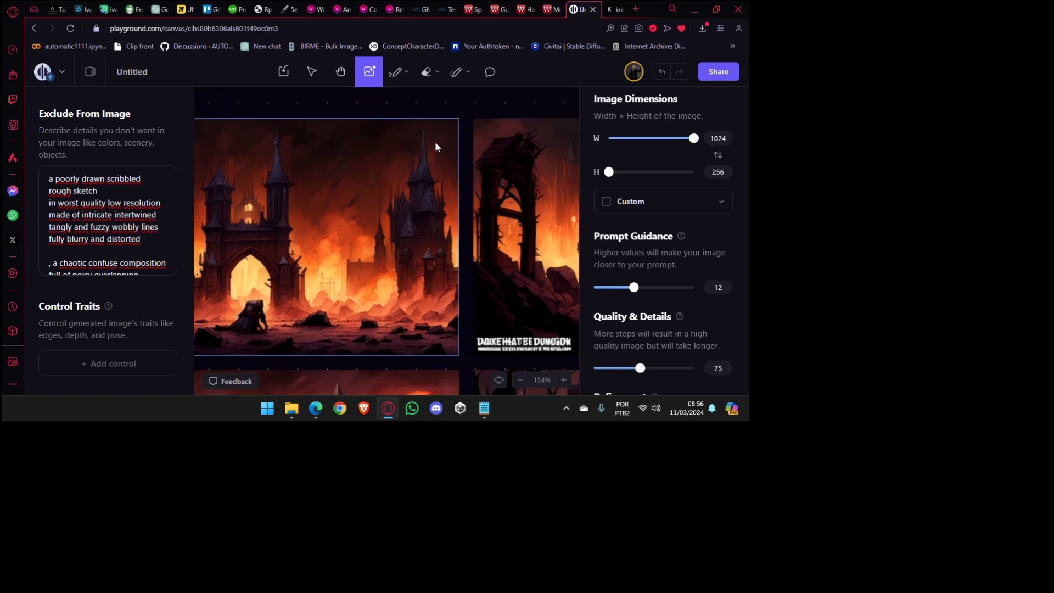
{"action": "scroll", "coordinate": [244, 242], "scroll_direction": "down", "scroll_amount": 4}
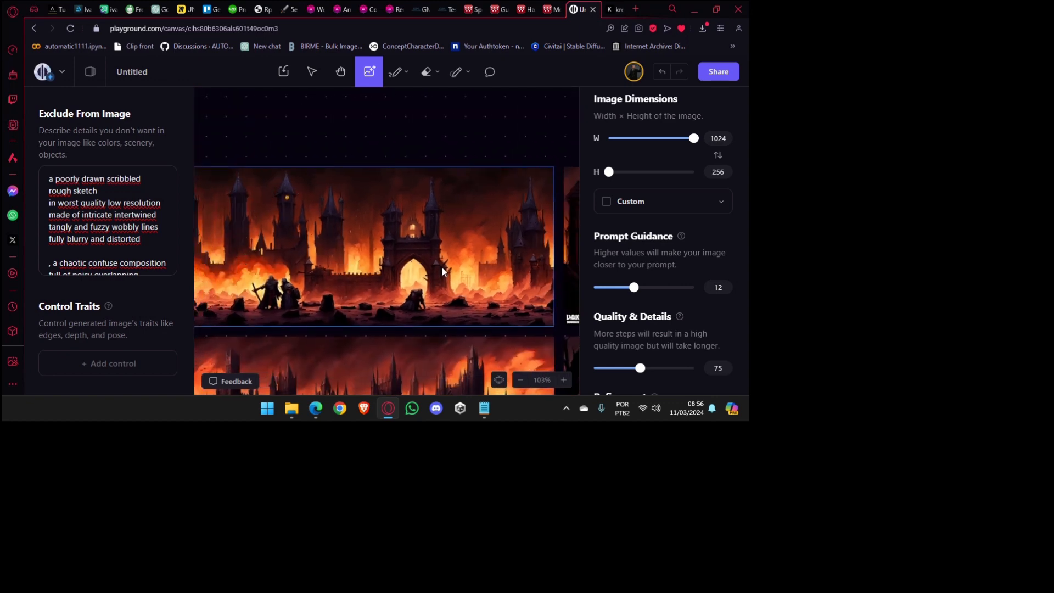
{"action": "scroll", "coordinate": [459, 217], "scroll_direction": "right", "scroll_amount": 2}
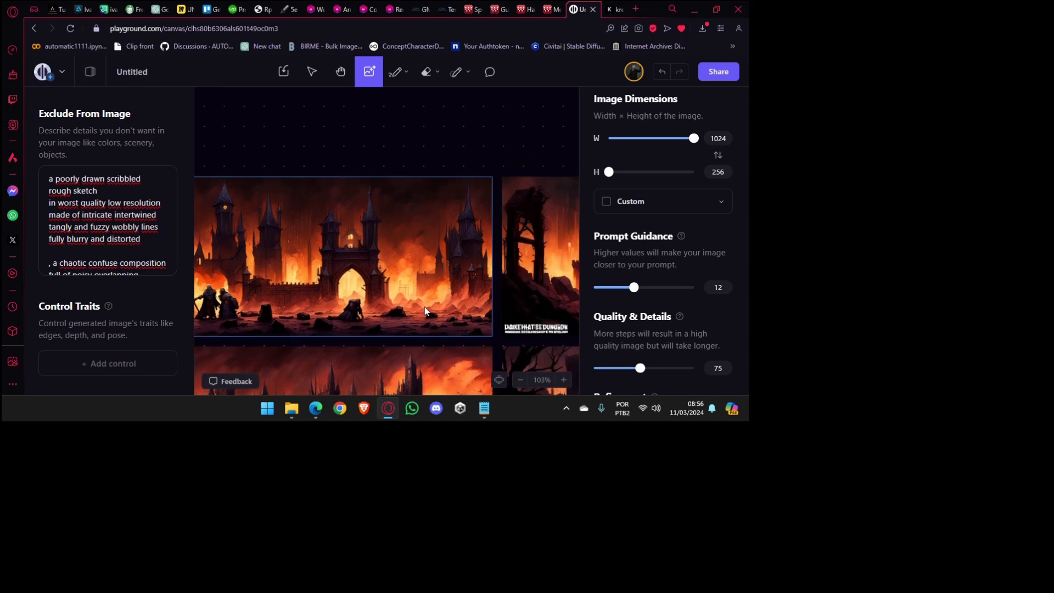
{"action": "scroll", "coordinate": [424, 277], "scroll_direction": "down", "scroll_amount": 5}
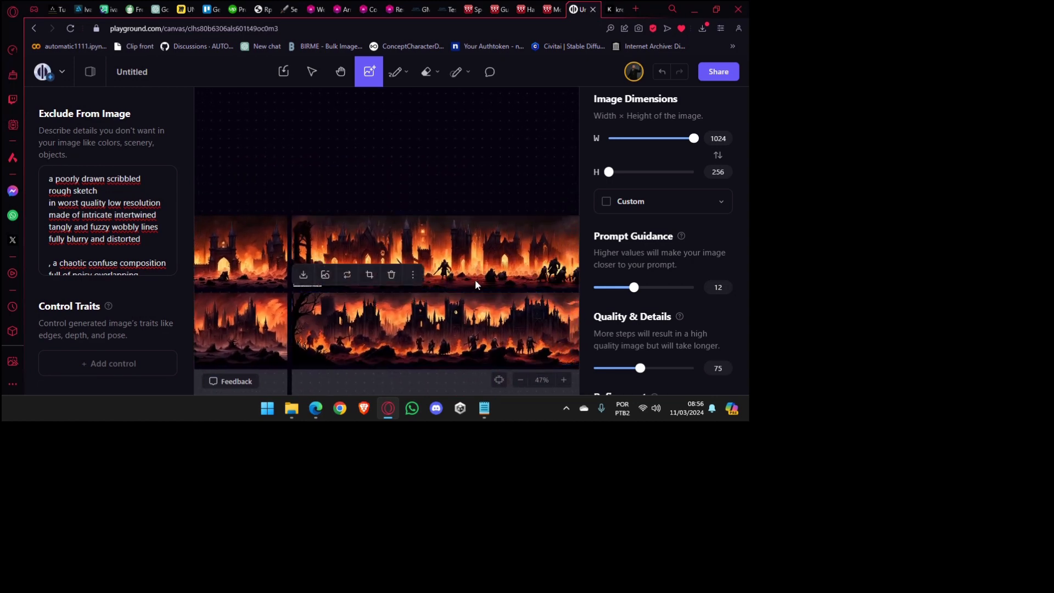
Inspect the cathedral ruins in the last column's strips, and look back along the second row to its first strip.
{"action": "left_click_drag", "start_coordinate": [467, 283], "coordinate": [360, 271]}
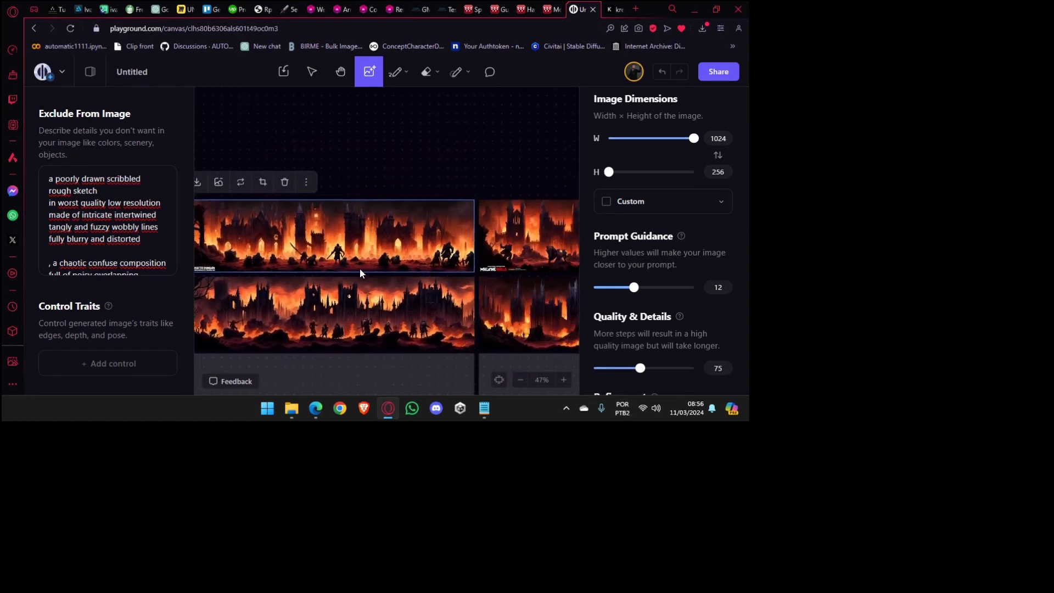
{"action": "left_click_drag", "start_coordinate": [467, 304], "coordinate": [409, 310]}
{"action": "scroll", "coordinate": [305, 306], "scroll_direction": "up", "scroll_amount": 4}
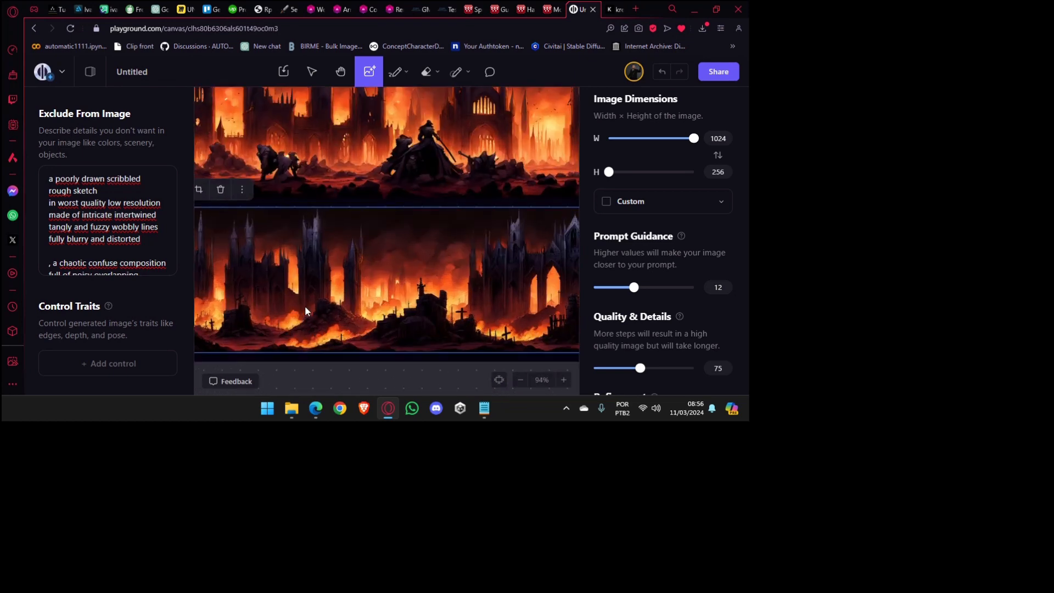
{"action": "scroll", "coordinate": [314, 348], "scroll_direction": "down", "scroll_amount": 2}
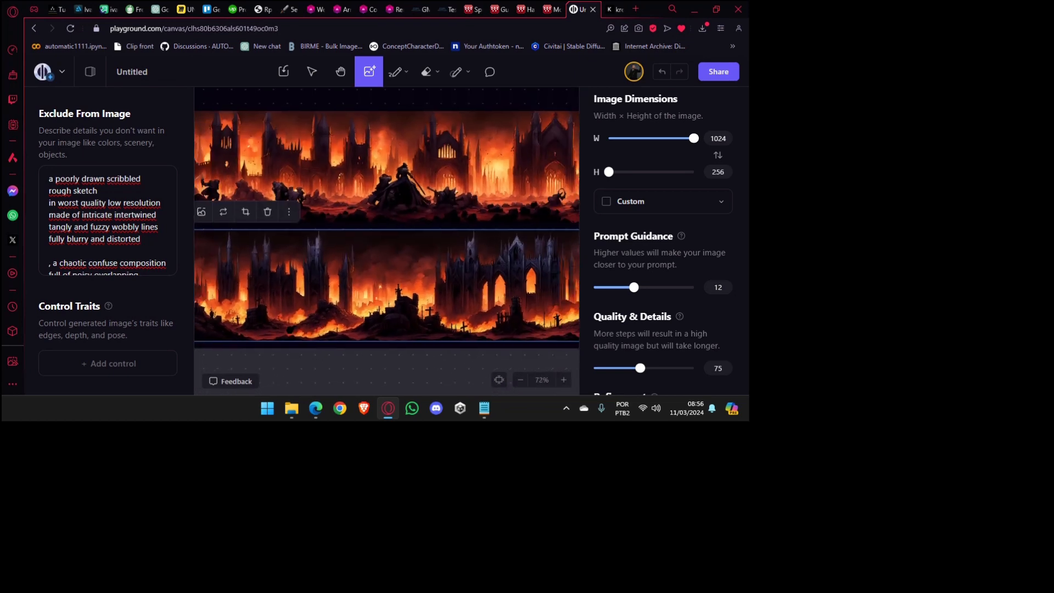
{"action": "scroll", "coordinate": [295, 295], "scroll_direction": "down", "scroll_amount": 2}
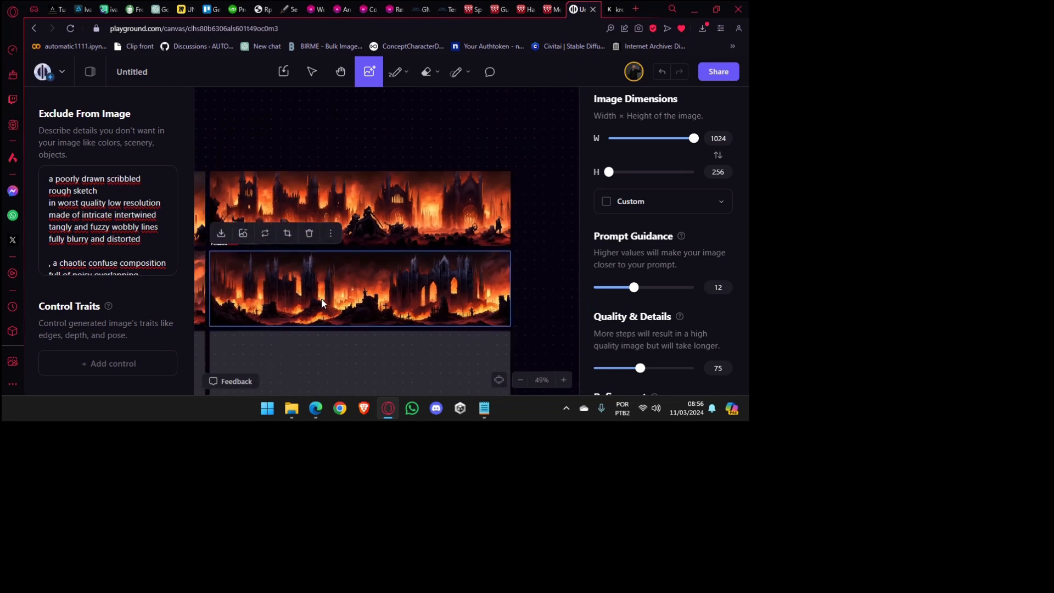
{"action": "scroll", "coordinate": [433, 333], "scroll_direction": "up", "scroll_amount": 5}
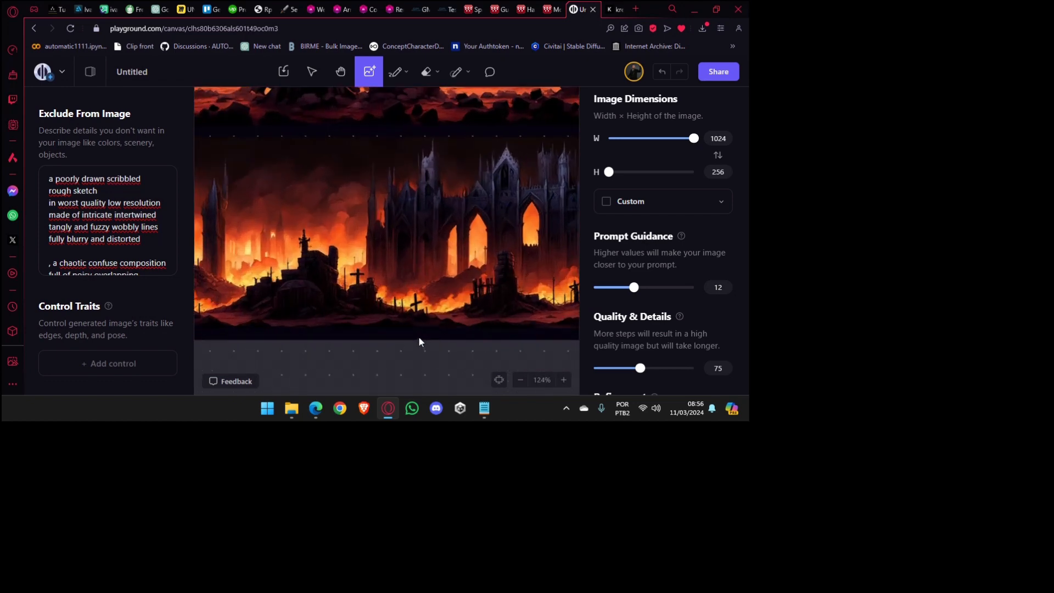
{"action": "scroll", "coordinate": [423, 301], "scroll_direction": "down", "scroll_amount": 3}
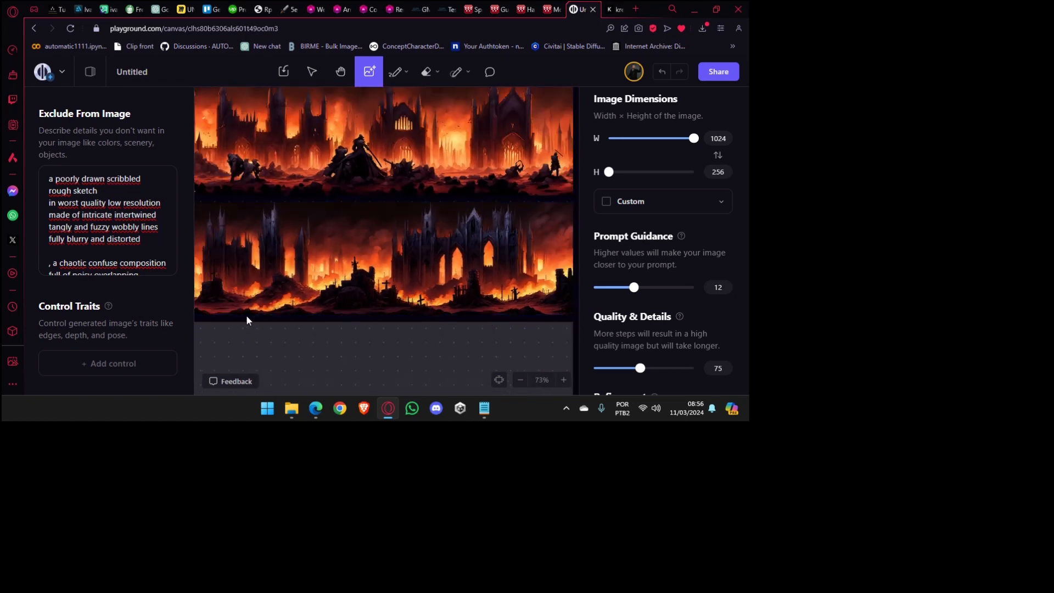
{"action": "left_click_drag", "start_coordinate": [246, 316], "coordinate": [371, 293]}
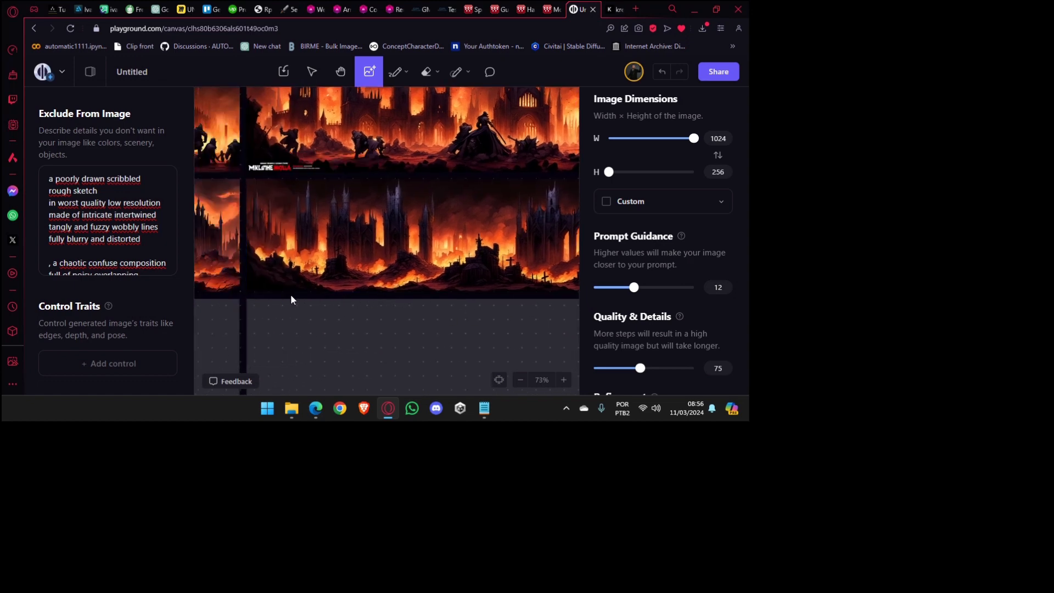
{"action": "scroll", "coordinate": [313, 281], "scroll_direction": "down", "scroll_amount": 3}
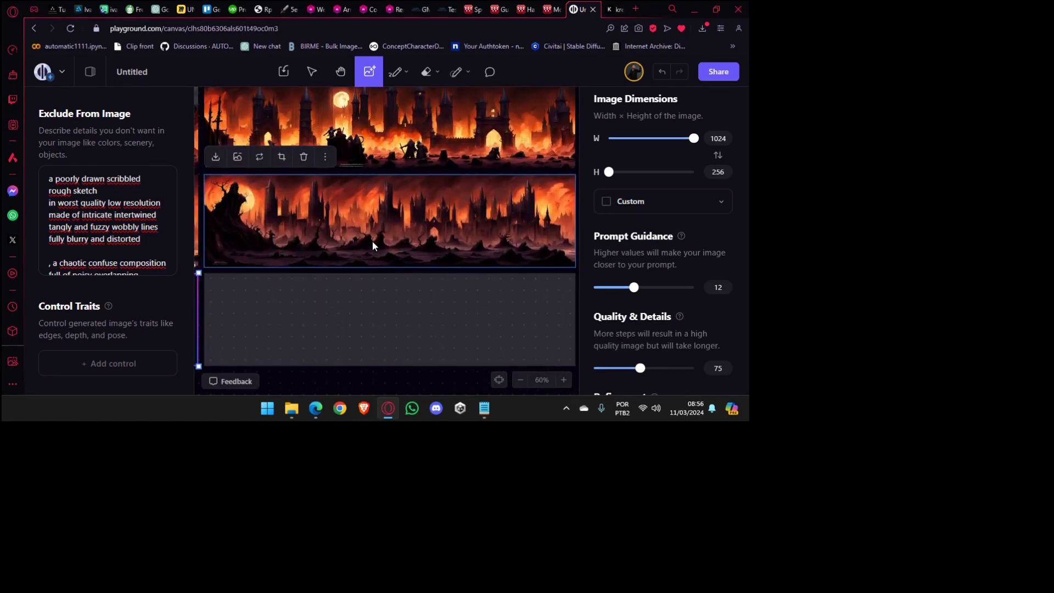
{"action": "left_click_drag", "start_coordinate": [303, 259], "coordinate": [476, 226]}
{"action": "left_click_drag", "start_coordinate": [282, 235], "coordinate": [484, 245]}
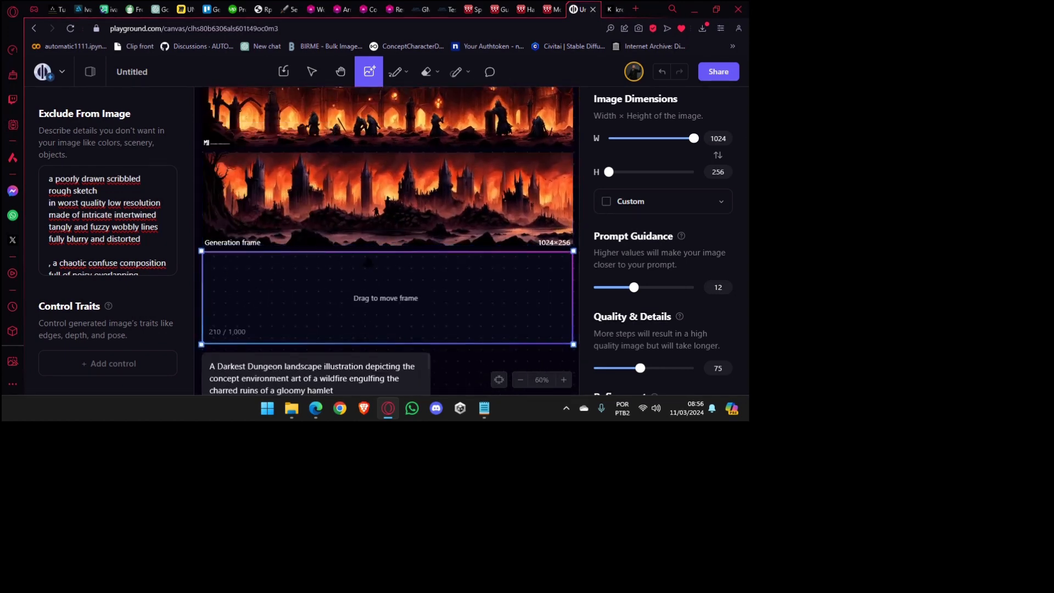
Review the wildfire hamlet prompt and generate a third row of 1024×256 strips with it.
{"action": "scroll", "coordinate": [389, 316], "scroll_direction": "down", "scroll_amount": 3}
{"action": "scroll", "coordinate": [384, 346], "scroll_direction": "down", "scroll_amount": 2}
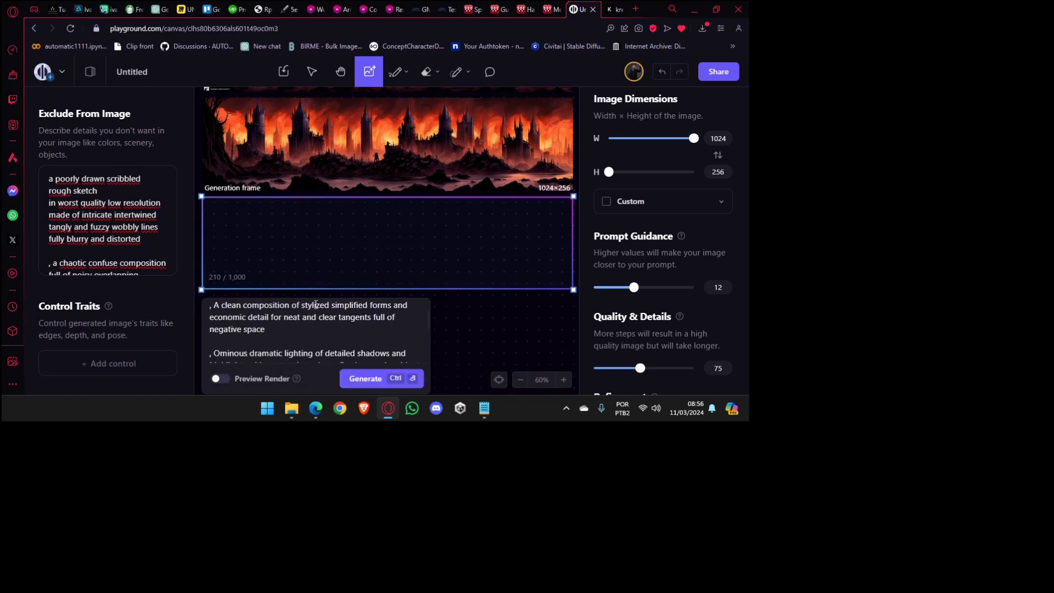
{"action": "scroll", "coordinate": [398, 245], "scroll_direction": "down", "scroll_amount": 5}
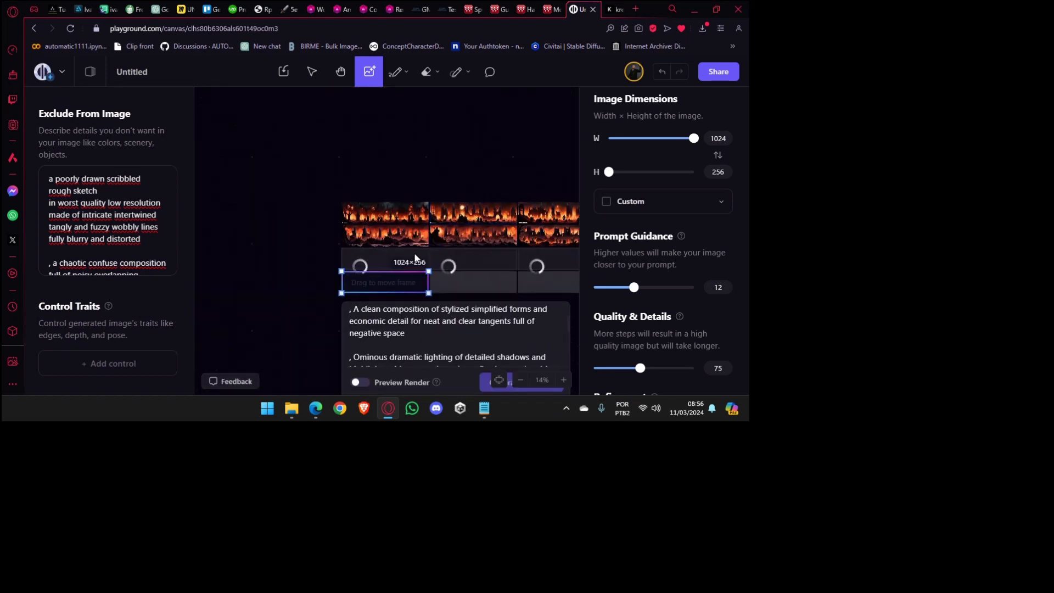
Examine the newly generated third row of burning-ruins landscapes on the canvas, comparing each image up close across the row.
{"action": "left_click_drag", "start_coordinate": [398, 245], "coordinate": [353, 194]}
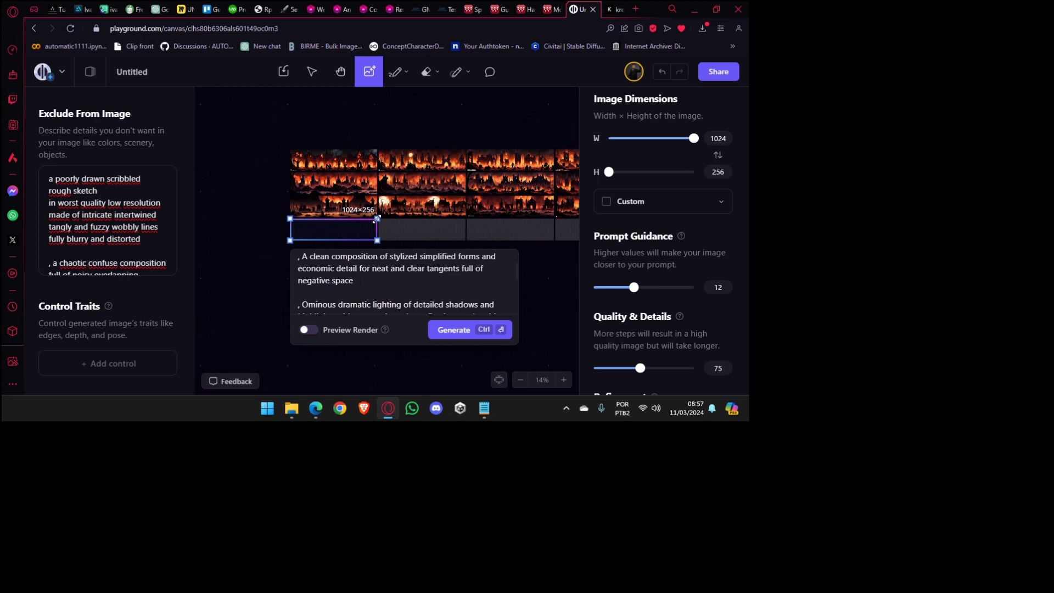
{"action": "scroll", "coordinate": [373, 220], "scroll_direction": "up", "scroll_amount": 3}
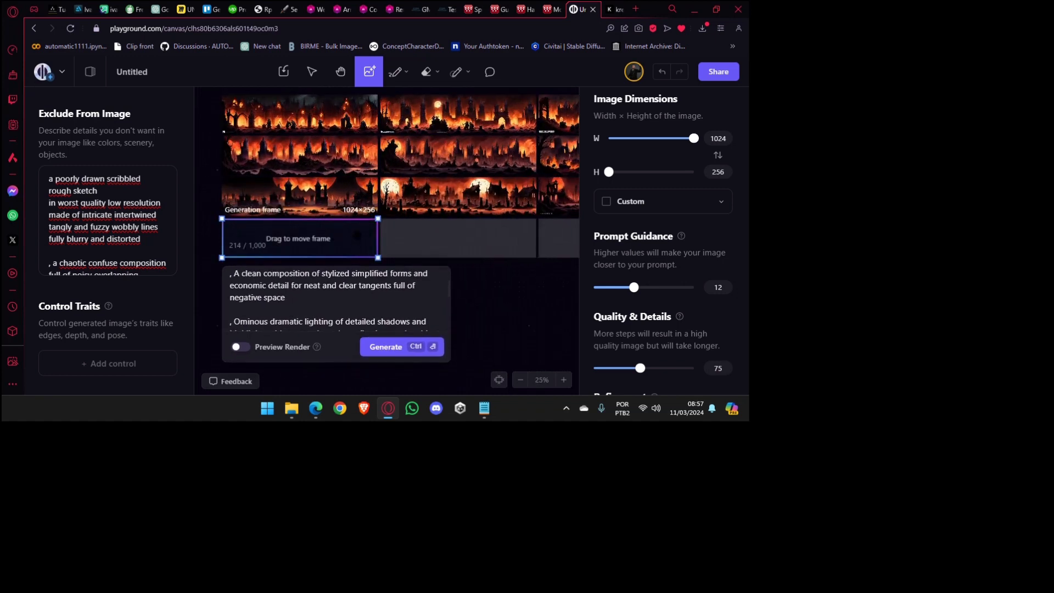
{"action": "left_click_drag", "start_coordinate": [357, 236], "coordinate": [430, 239]}
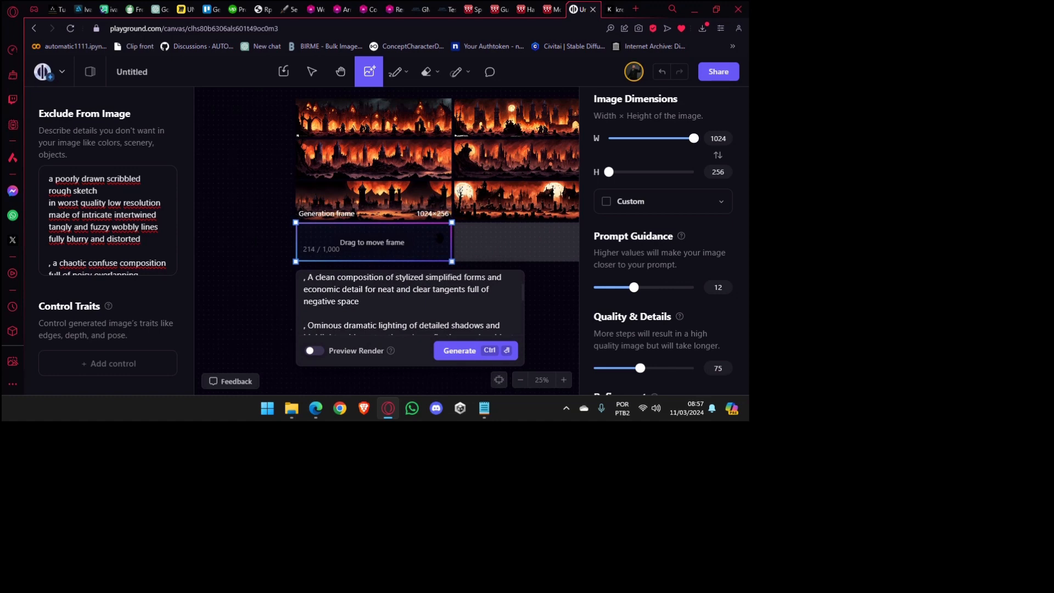
{"action": "mouse_move", "coordinate": [378, 192]}
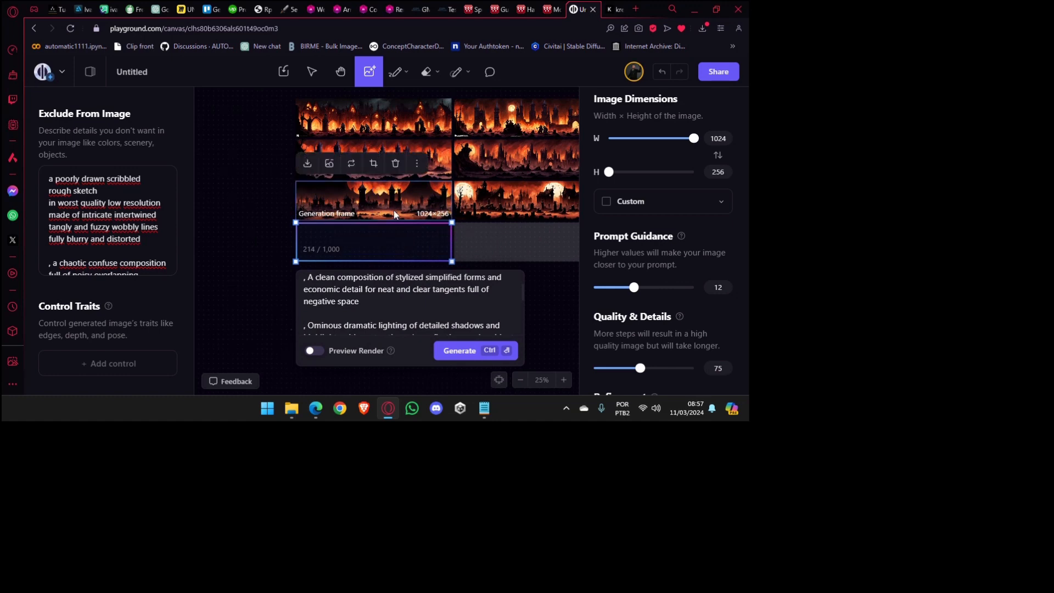
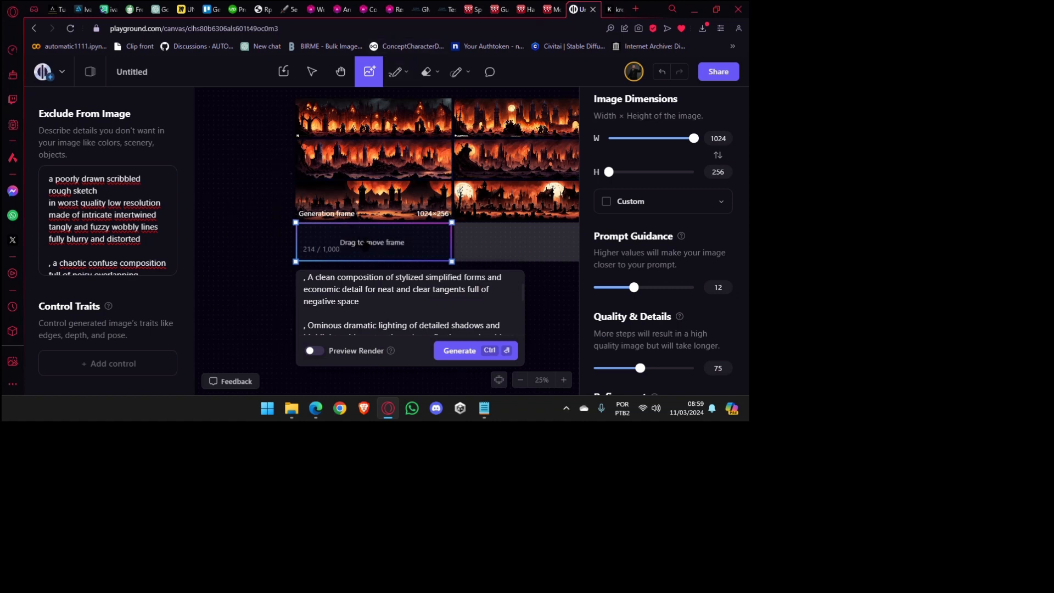
{"action": "scroll", "coordinate": [365, 246], "scroll_direction": "up", "scroll_amount": 3}
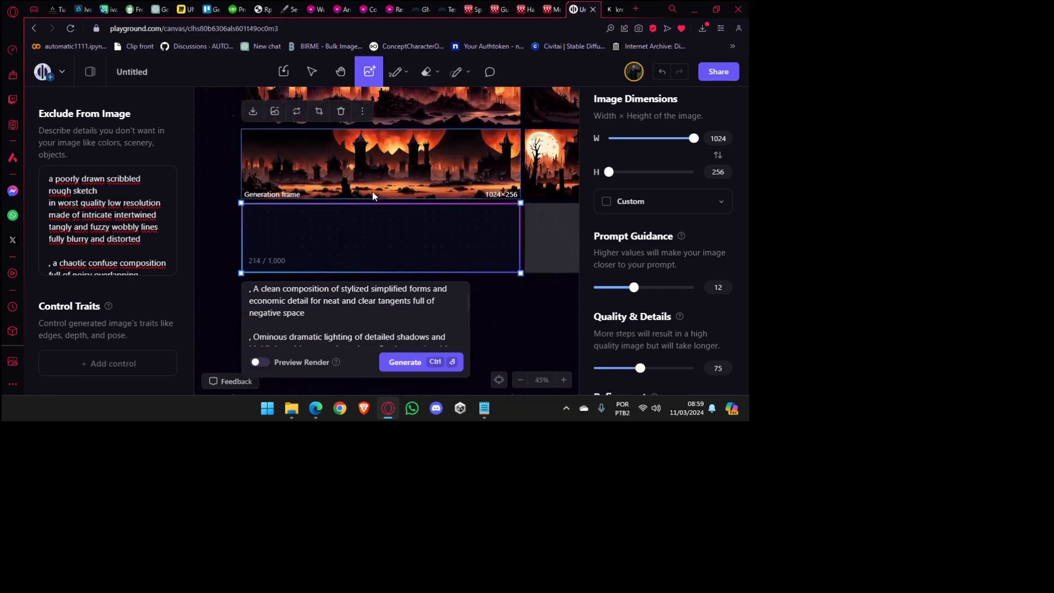
{"action": "scroll", "coordinate": [373, 193], "scroll_direction": "down", "scroll_amount": 2}
{"action": "scroll", "coordinate": [399, 174], "scroll_direction": "up", "scroll_amount": 2}
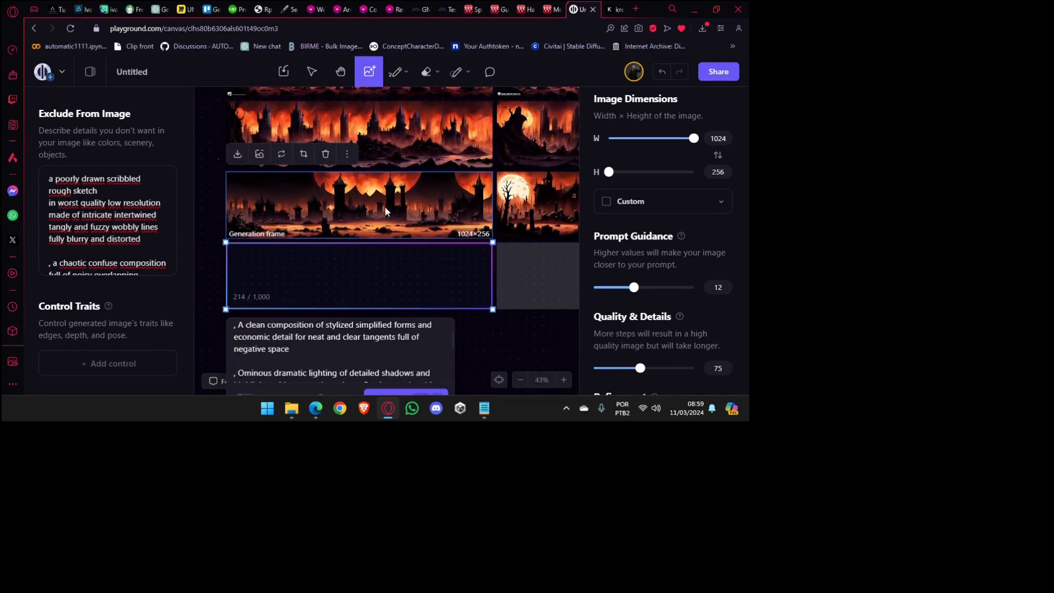
{"action": "scroll", "coordinate": [396, 199], "scroll_direction": "down", "scroll_amount": 2}
{"action": "scroll", "coordinate": [444, 194], "scroll_direction": "up", "scroll_amount": 1}
{"action": "left_click_drag", "start_coordinate": [512, 208], "coordinate": [424, 204]}
{"action": "scroll", "coordinate": [396, 193], "scroll_direction": "up", "scroll_amount": 3}
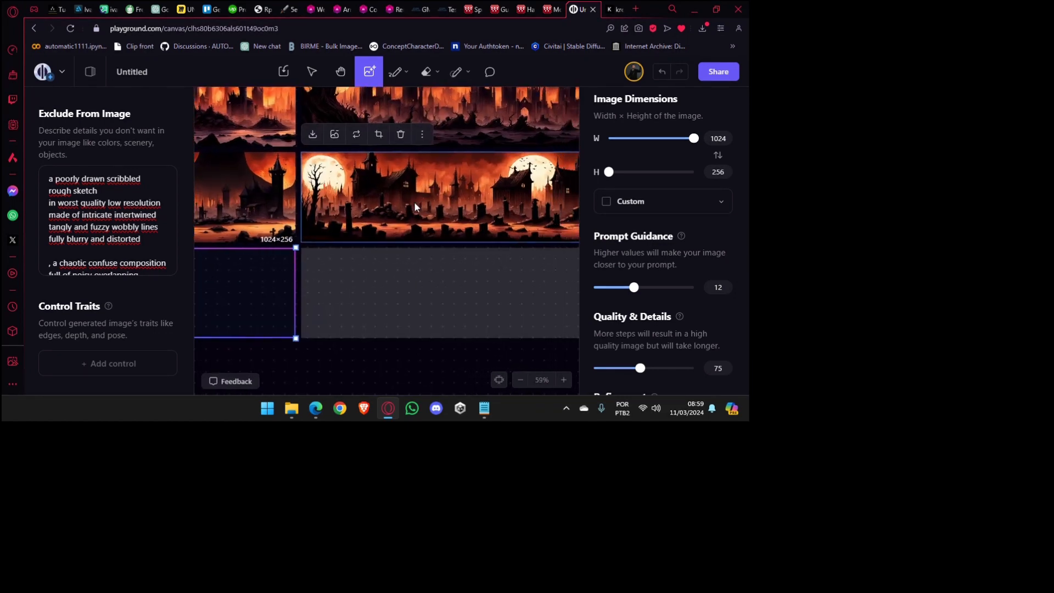
{"action": "scroll", "coordinate": [416, 207], "scroll_direction": "up", "scroll_amount": 2}
{"action": "left_click_drag", "start_coordinate": [521, 219], "coordinate": [416, 223]}
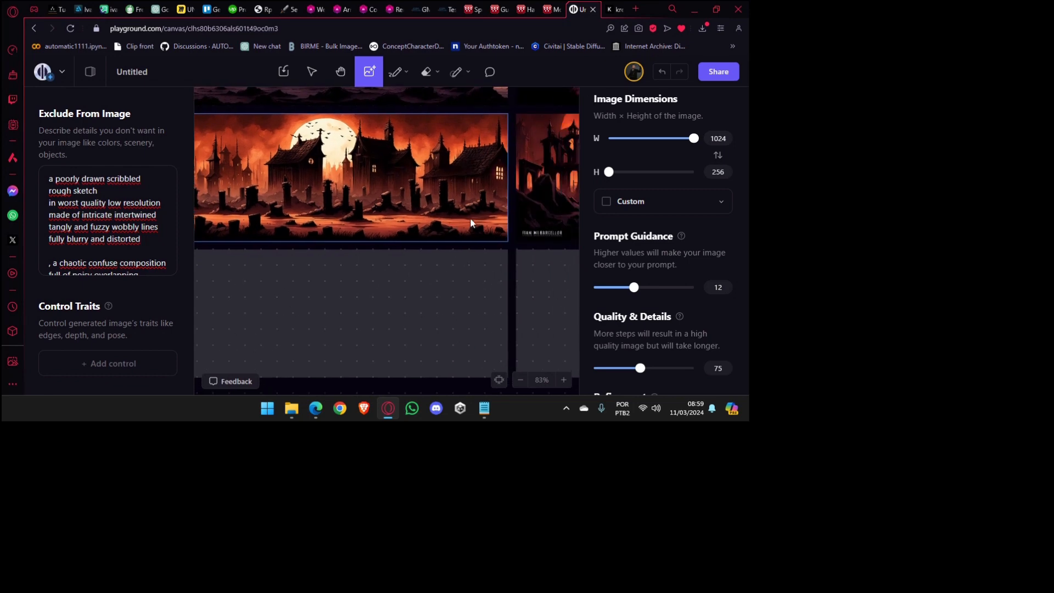
{"action": "scroll", "coordinate": [475, 215], "scroll_direction": "down", "scroll_amount": 3}
{"action": "scroll", "coordinate": [496, 195], "scroll_direction": "up", "scroll_amount": 3}
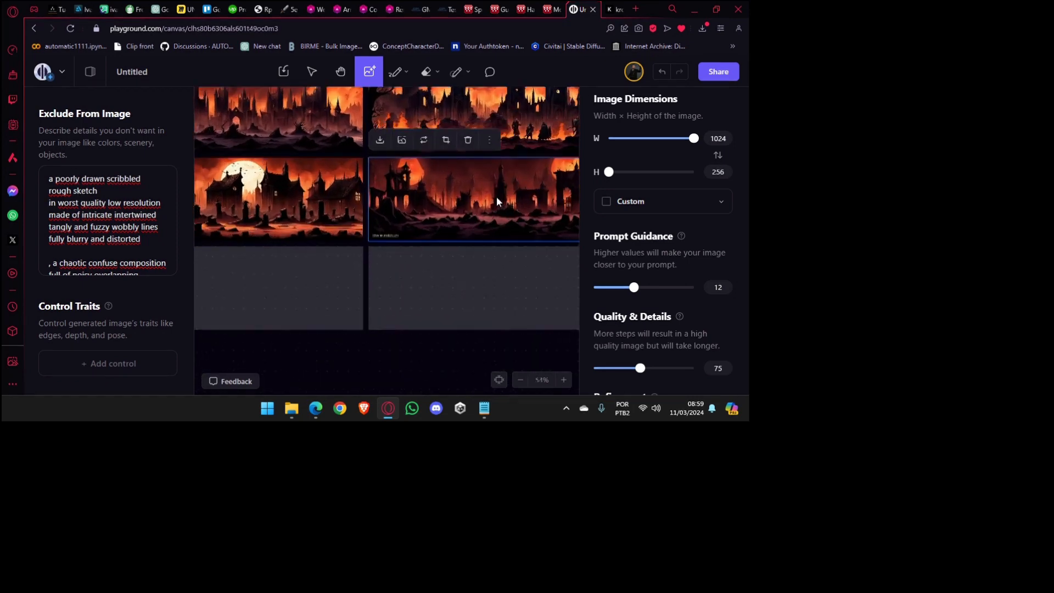
{"action": "left_click_drag", "start_coordinate": [489, 240], "coordinate": [372, 222]}
{"action": "scroll", "coordinate": [393, 221], "scroll_direction": "down", "scroll_amount": 3}
{"action": "scroll", "coordinate": [393, 224], "scroll_direction": "up", "scroll_amount": 3}
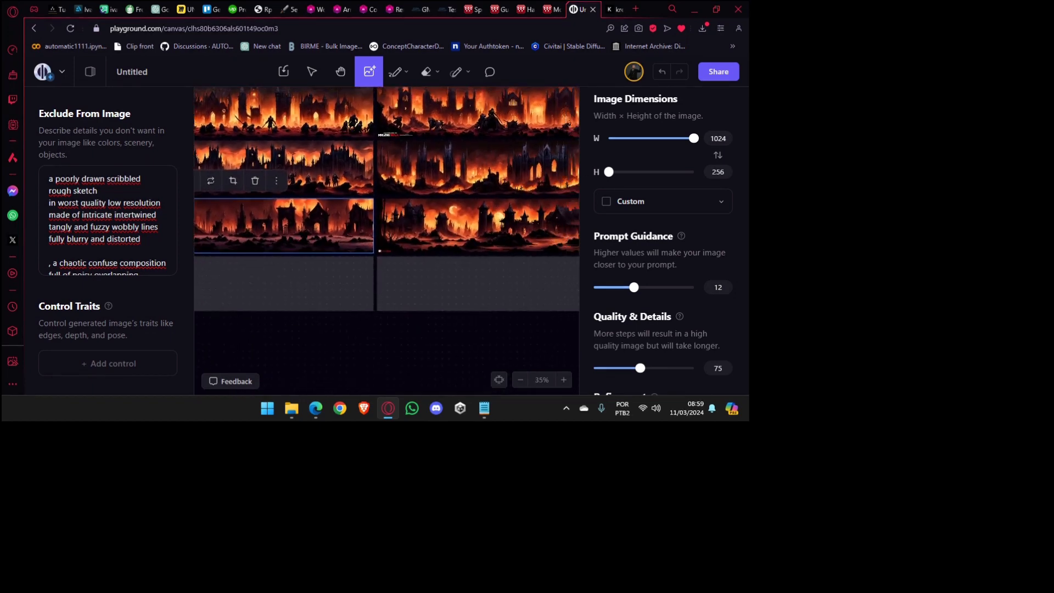
{"action": "scroll", "coordinate": [428, 251], "scroll_direction": "down", "scroll_amount": 3}
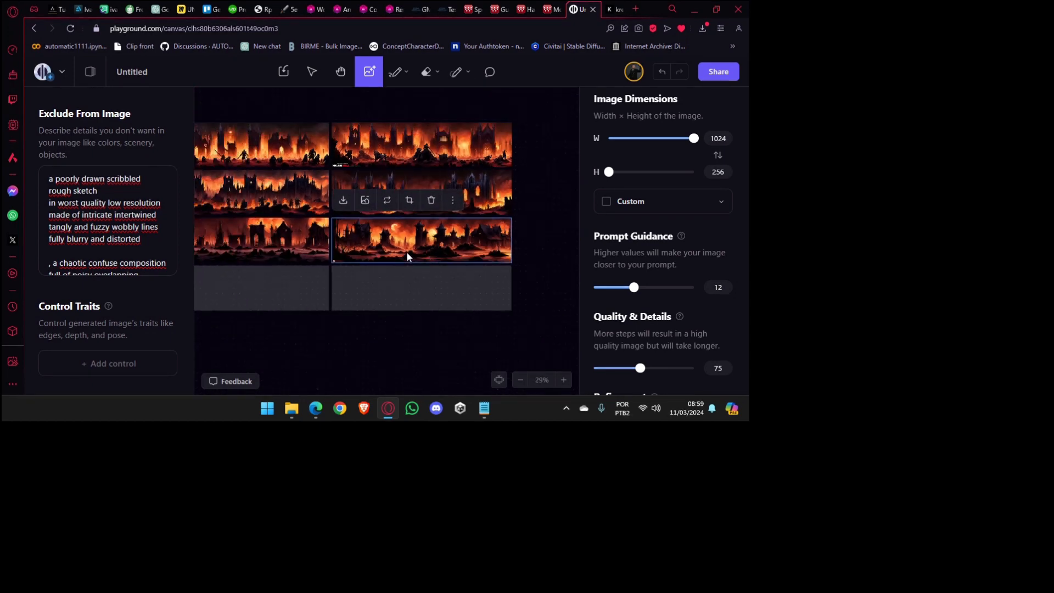
Generate two more batches of 1024×256 landscapes from the prompt about a wildfire engulfing the charred ruins of a gloomy hamlet.
{"action": "left_click_drag", "start_coordinate": [327, 245], "coordinate": [564, 212]}
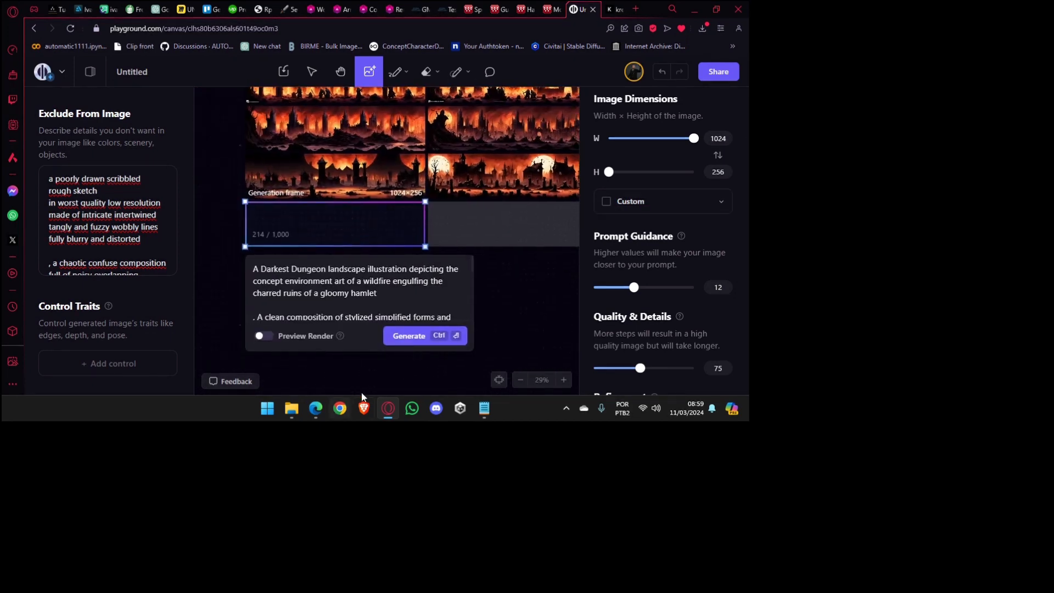
{"action": "left_click", "coordinate": [409, 336]}
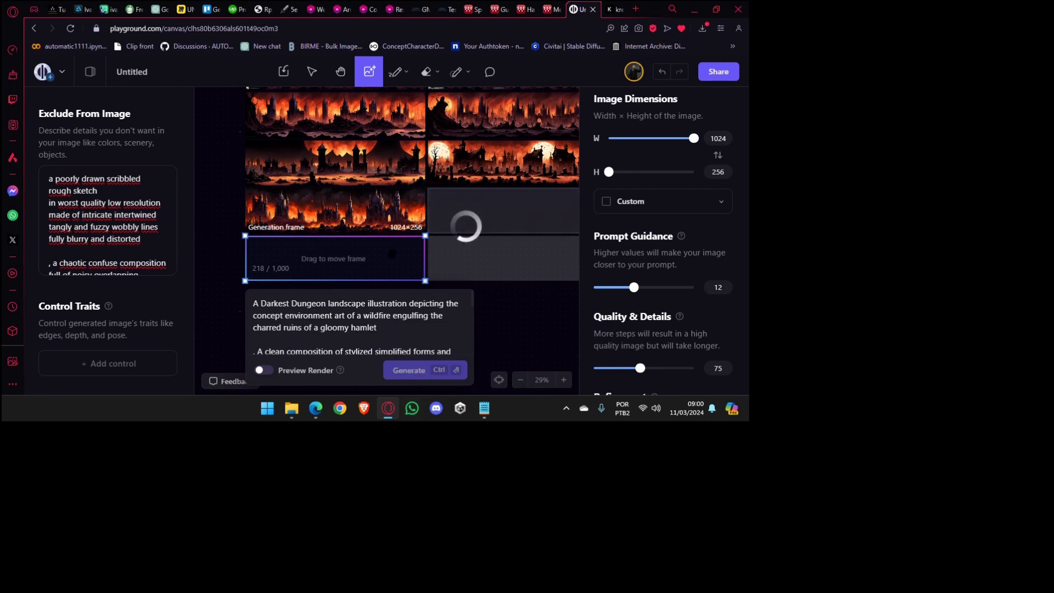
{"action": "mouse_move", "coordinate": [469, 225]}
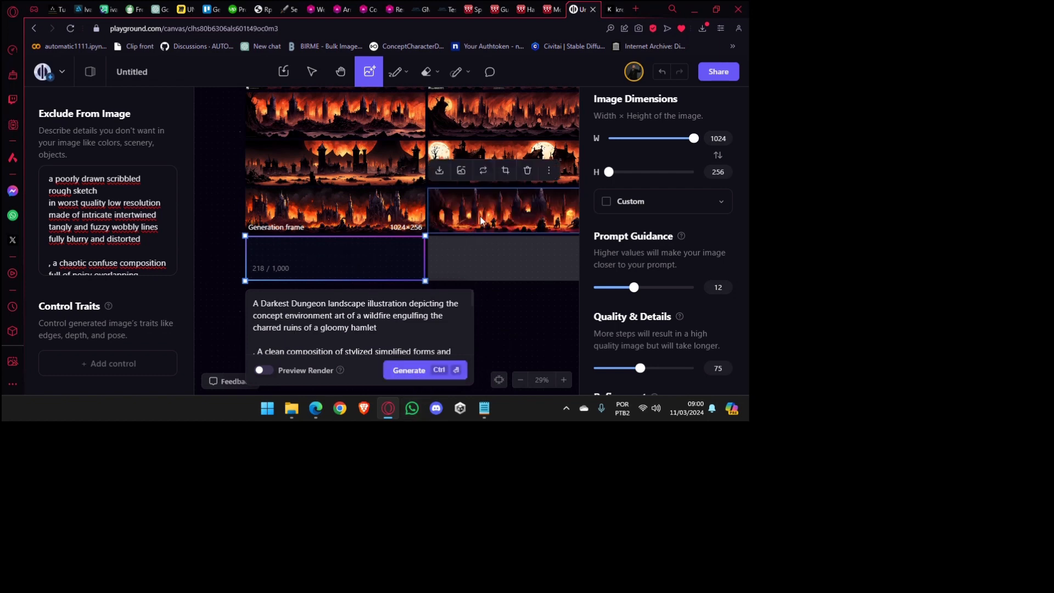
{"action": "left_click_drag", "start_coordinate": [479, 222], "coordinate": [466, 228]}
{"action": "left_click", "coordinate": [397, 376]}
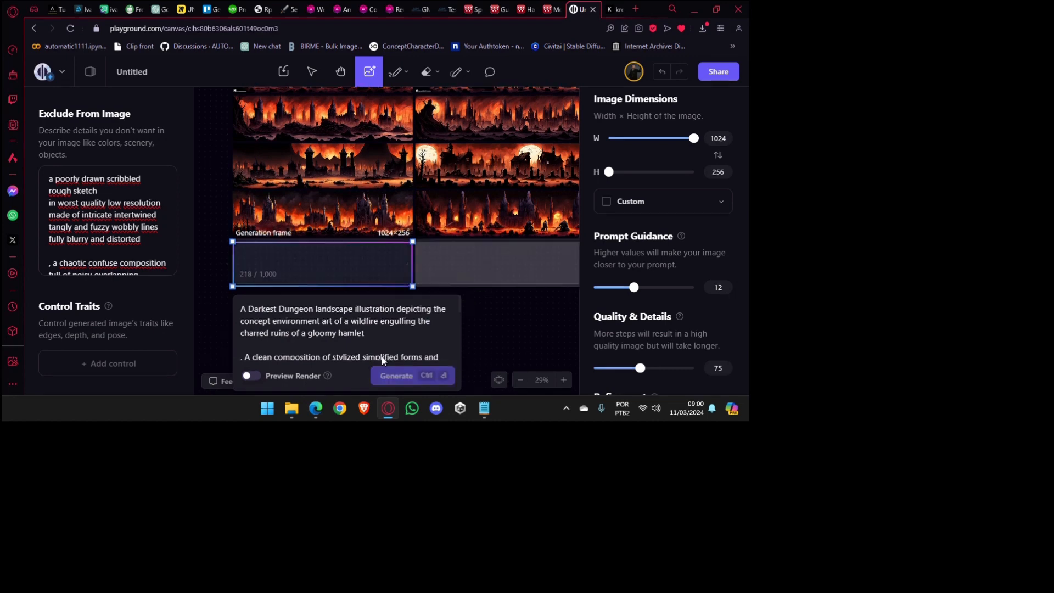
Examine each image in the fourth row of landscapes up close, checking the burning castles and ruins from first to last.
{"action": "left_click", "coordinate": [351, 173]}
{"action": "scroll", "coordinate": [351, 174], "scroll_direction": "up", "scroll_amount": 1}
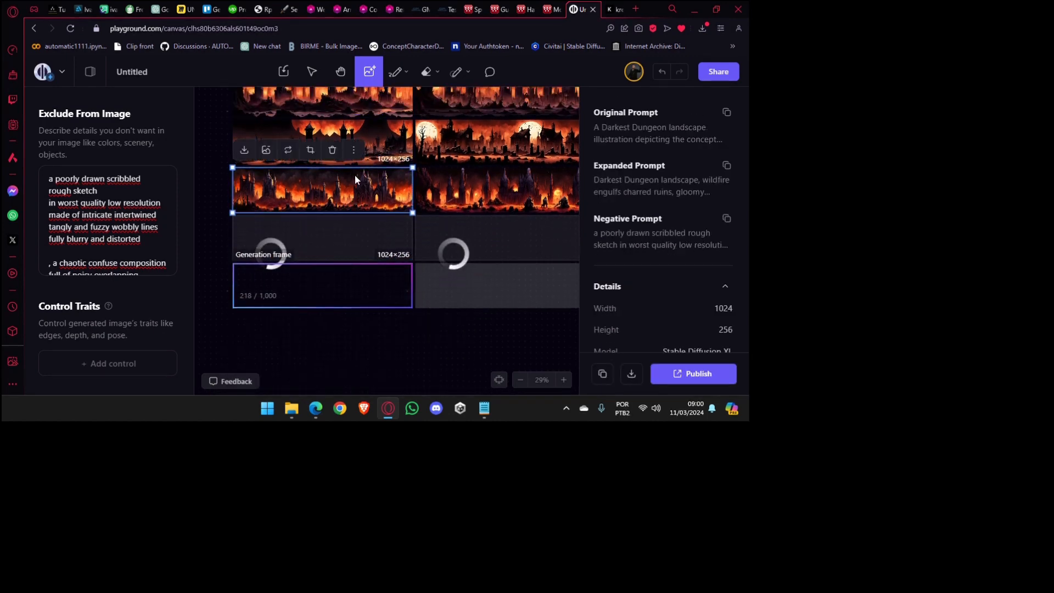
{"action": "scroll", "coordinate": [357, 174], "scroll_direction": "up", "scroll_amount": 6}
{"action": "left_click_drag", "start_coordinate": [318, 214], "coordinate": [289, 230]}
{"action": "scroll", "coordinate": [445, 256], "scroll_direction": "right", "scroll_amount": 5}
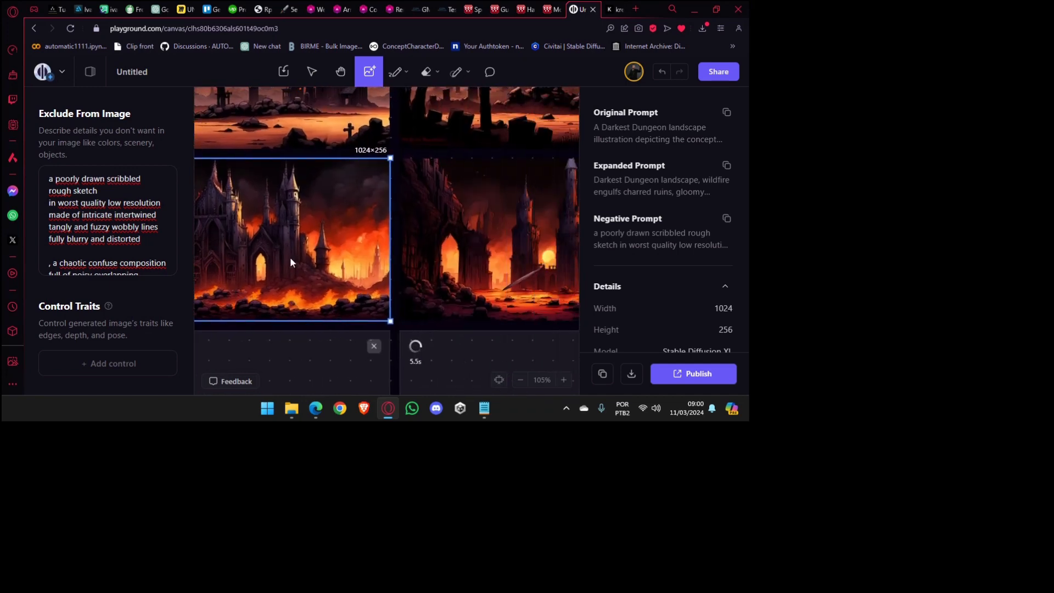
{"action": "scroll", "coordinate": [505, 280], "scroll_direction": "right", "scroll_amount": 2}
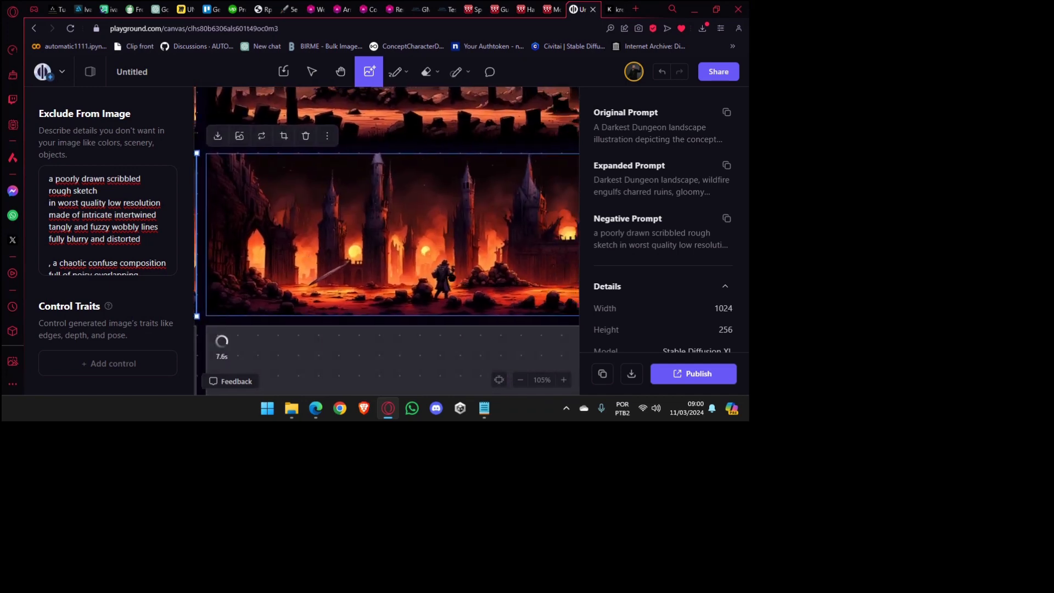
{"action": "left_click_drag", "start_coordinate": [448, 284], "coordinate": [231, 269]}
{"action": "left_click_drag", "start_coordinate": [518, 272], "coordinate": [301, 282]}
{"action": "scroll", "coordinate": [496, 272], "scroll_direction": "right", "scroll_amount": 5}
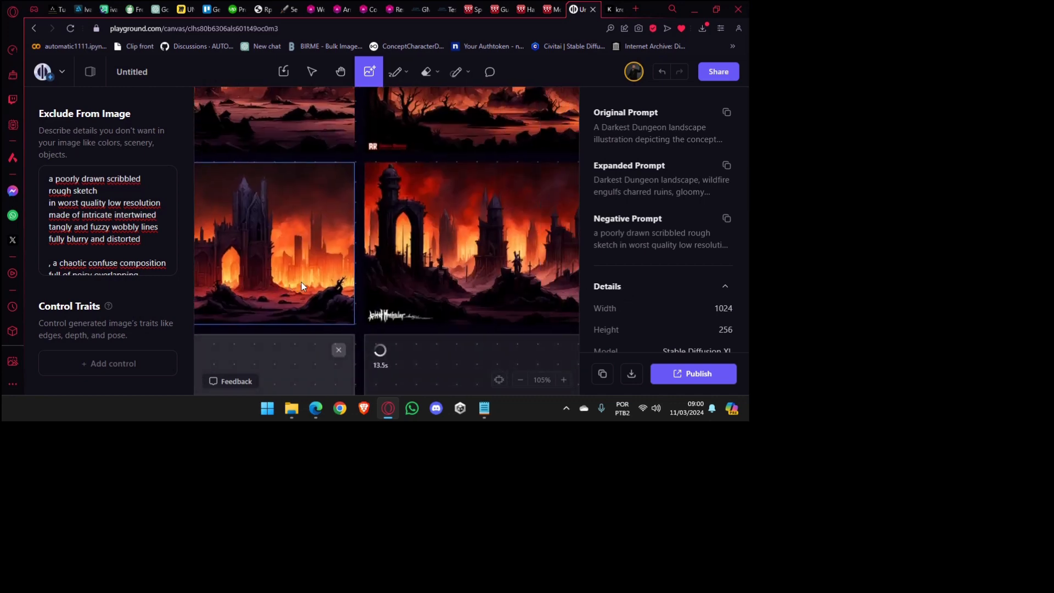
{"action": "left_click_drag", "start_coordinate": [466, 285], "coordinate": [277, 284]}
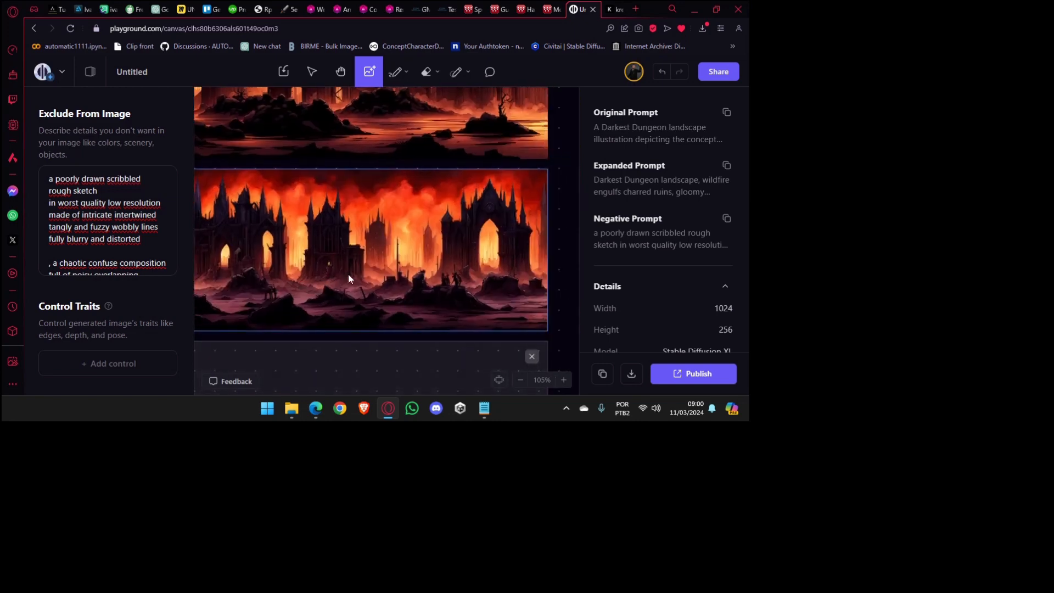
{"action": "left_click_drag", "start_coordinate": [242, 324], "coordinate": [533, 284]}
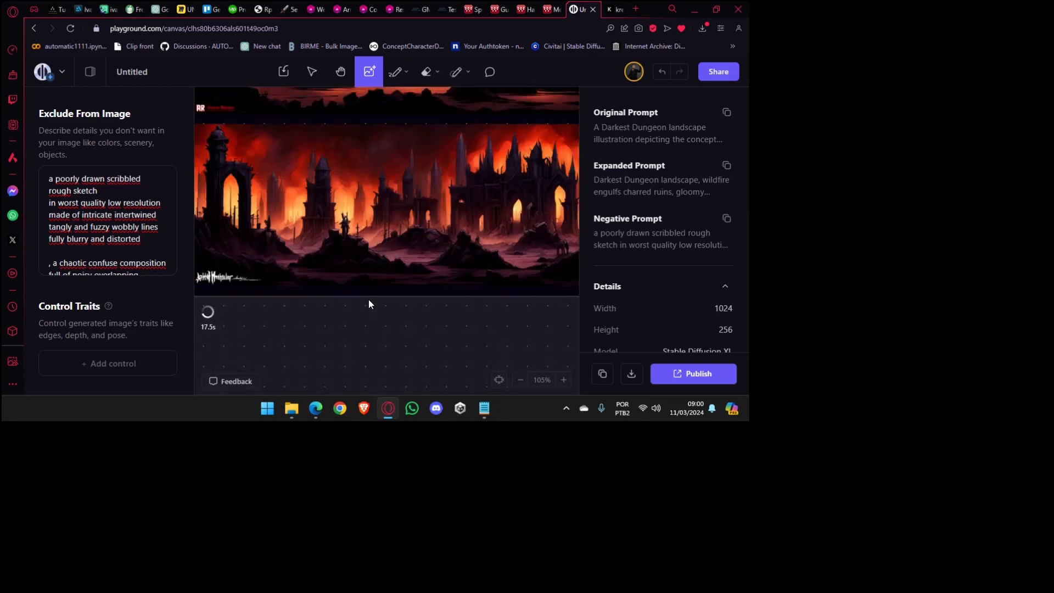
{"action": "scroll", "coordinate": [369, 302], "scroll_direction": "down", "scroll_amount": 6}
{"action": "left_click_drag", "start_coordinate": [300, 307], "coordinate": [457, 262]}
{"action": "scroll", "coordinate": [435, 239], "scroll_direction": "up", "scroll_amount": 4}
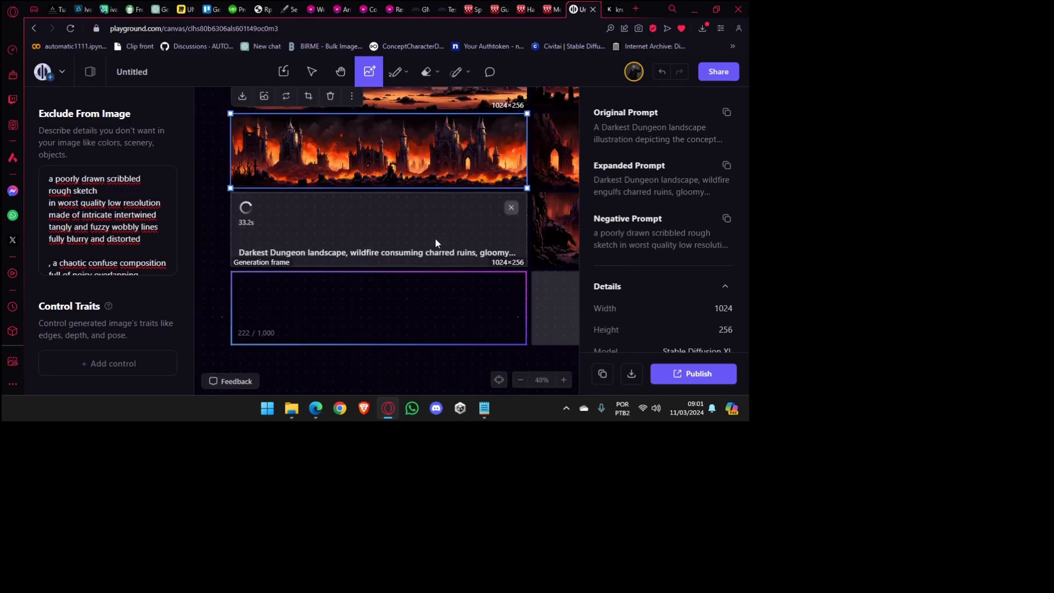
Examine the images in the fifth row of landscapes, checking the castle silhouettes and flames in detail.
{"action": "left_click", "coordinate": [419, 240]}
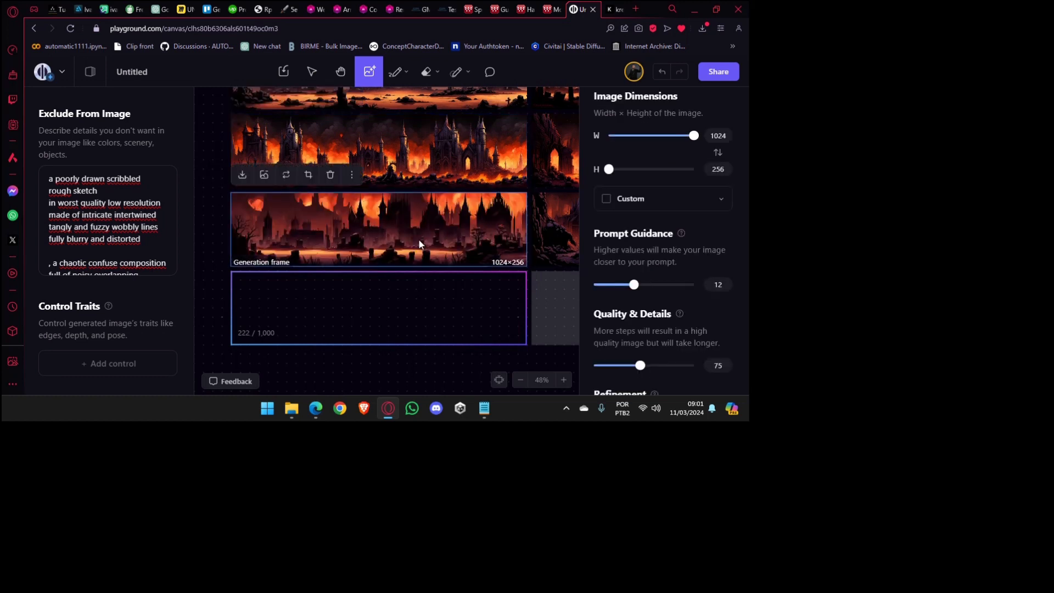
{"action": "left_click_drag", "start_coordinate": [558, 255], "coordinate": [354, 261]}
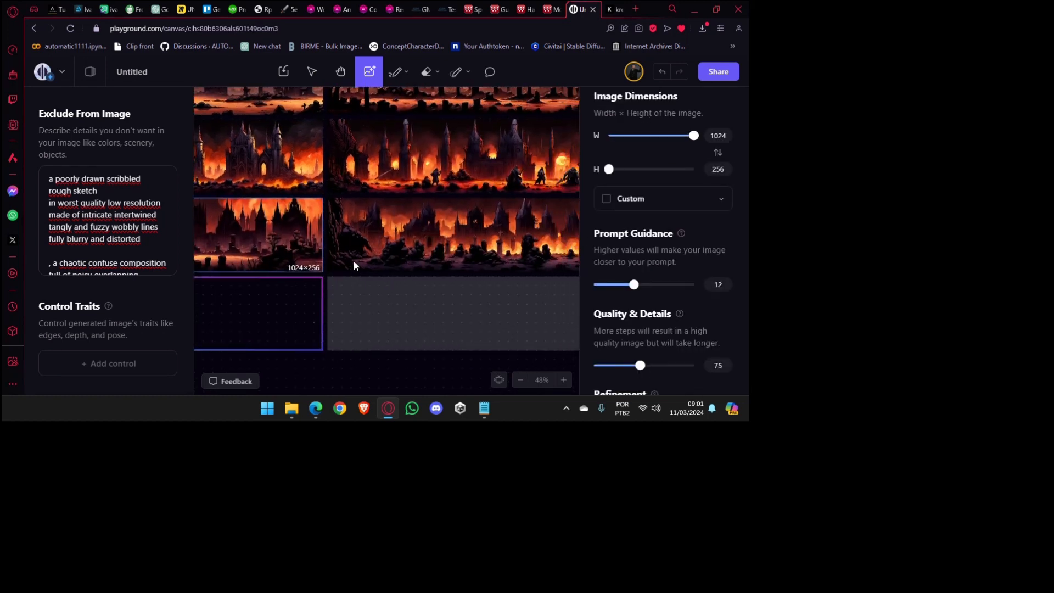
{"action": "left_click_drag", "start_coordinate": [537, 259], "coordinate": [358, 246]}
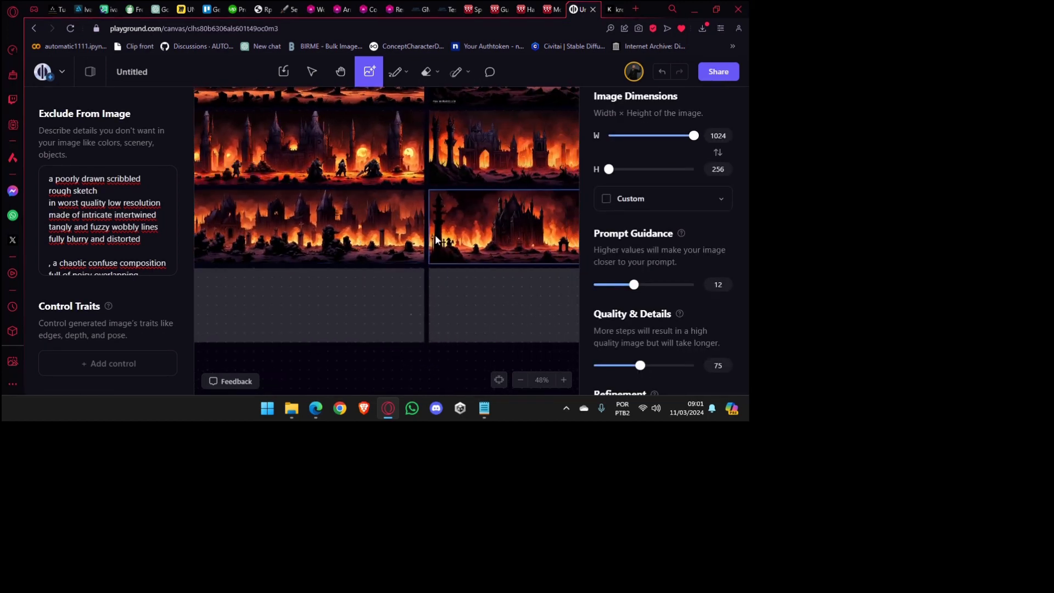
{"action": "left_click_drag", "start_coordinate": [450, 234], "coordinate": [389, 236]}
{"action": "scroll", "coordinate": [432, 240], "scroll_direction": "up", "scroll_amount": 5}
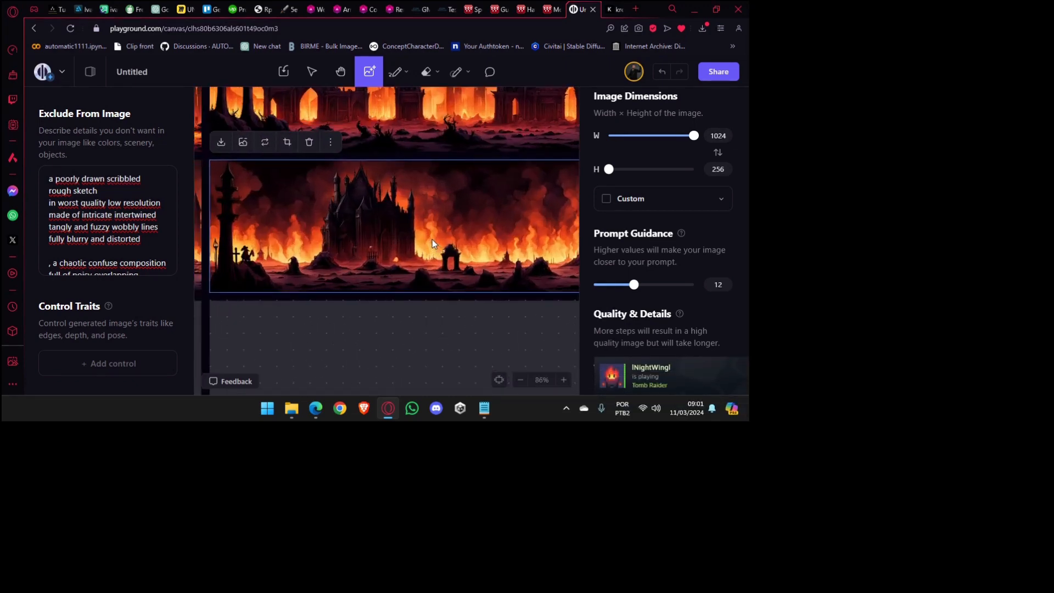
{"action": "scroll", "coordinate": [432, 240], "scroll_direction": "down", "scroll_amount": 3}
{"action": "left_click_drag", "start_coordinate": [480, 238], "coordinate": [402, 243]}
{"action": "left_click_drag", "start_coordinate": [264, 259], "coordinate": [412, 249]}
{"action": "left_click_drag", "start_coordinate": [336, 254], "coordinate": [384, 266]}
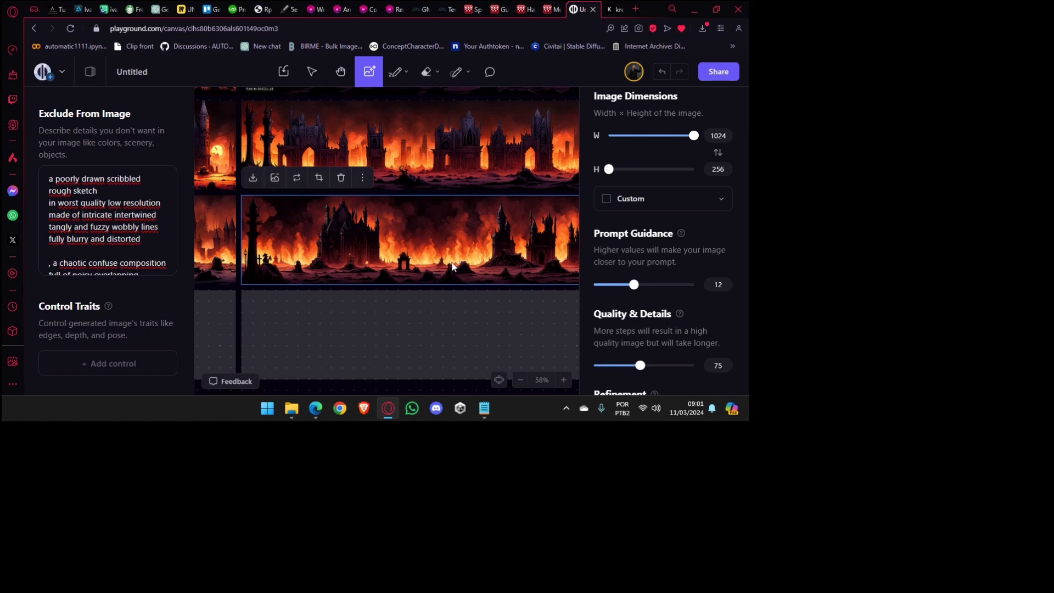
{"action": "scroll", "coordinate": [452, 266], "scroll_direction": "down", "scroll_amount": 3}
{"action": "scroll", "coordinate": [420, 263], "scroll_direction": "up", "scroll_amount": 2}
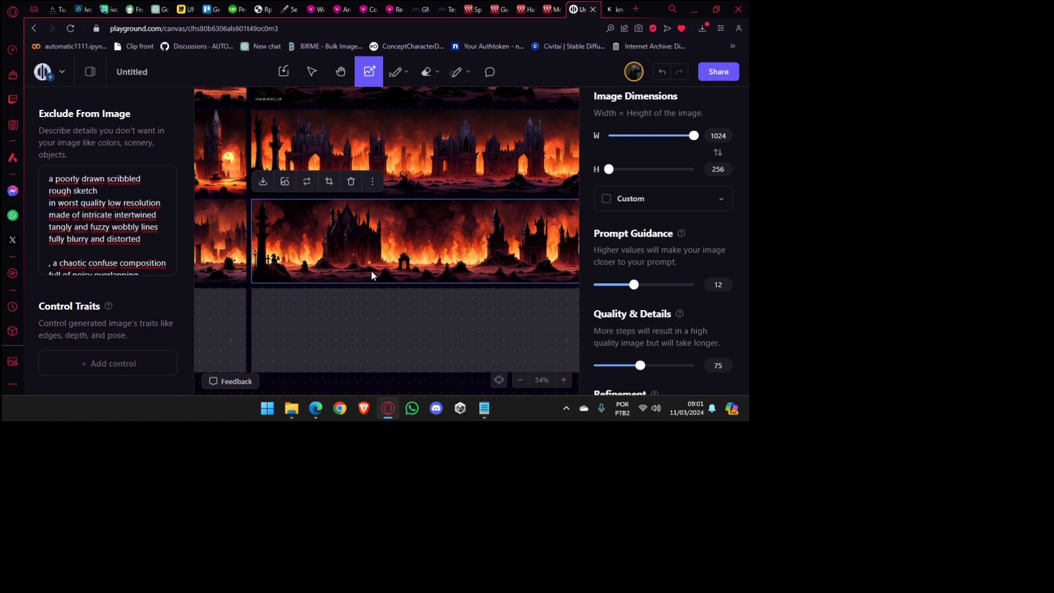
{"action": "left_click_drag", "start_coordinate": [396, 268], "coordinate": [140, 237]}
{"action": "mouse_move", "coordinate": [522, 258]}
{"action": "left_mouse_down"}
{"action": "mouse_move", "coordinate": [439, 286]}
{"action": "mouse_move", "coordinate": [371, 287]}
{"action": "mouse_move", "coordinate": [527, 283]}
{"action": "left_mouse_up"}
{"action": "left_click_drag", "start_coordinate": [320, 280], "coordinate": [403, 263]}
{"action": "scroll", "coordinate": [414, 259], "scroll_direction": "down", "scroll_amount": 2}
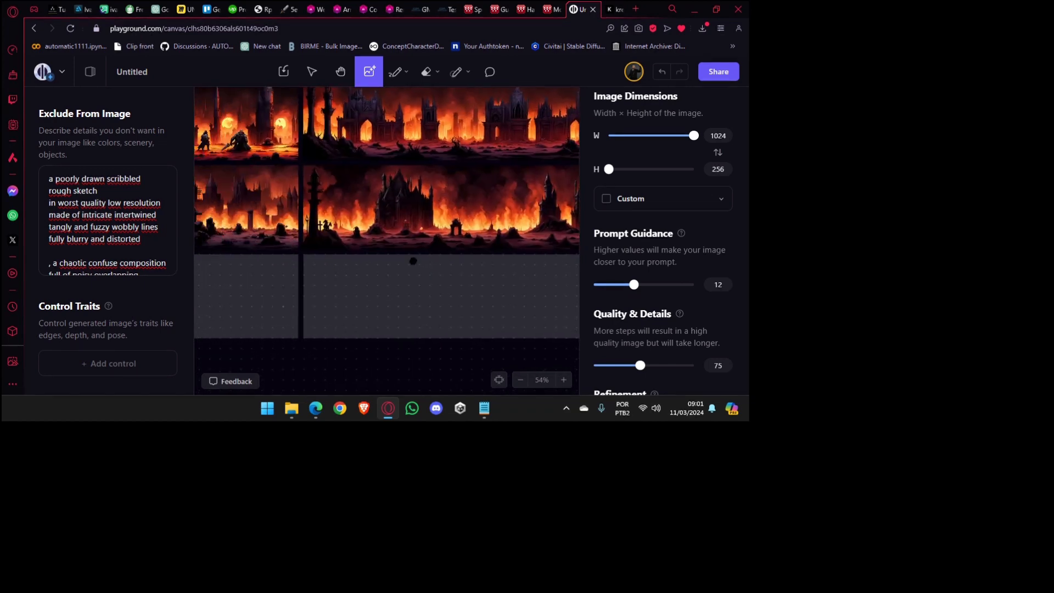
Remove the words "wildfire engulfing the" from the generation prompt.
{"action": "left_click", "coordinate": [357, 263]}
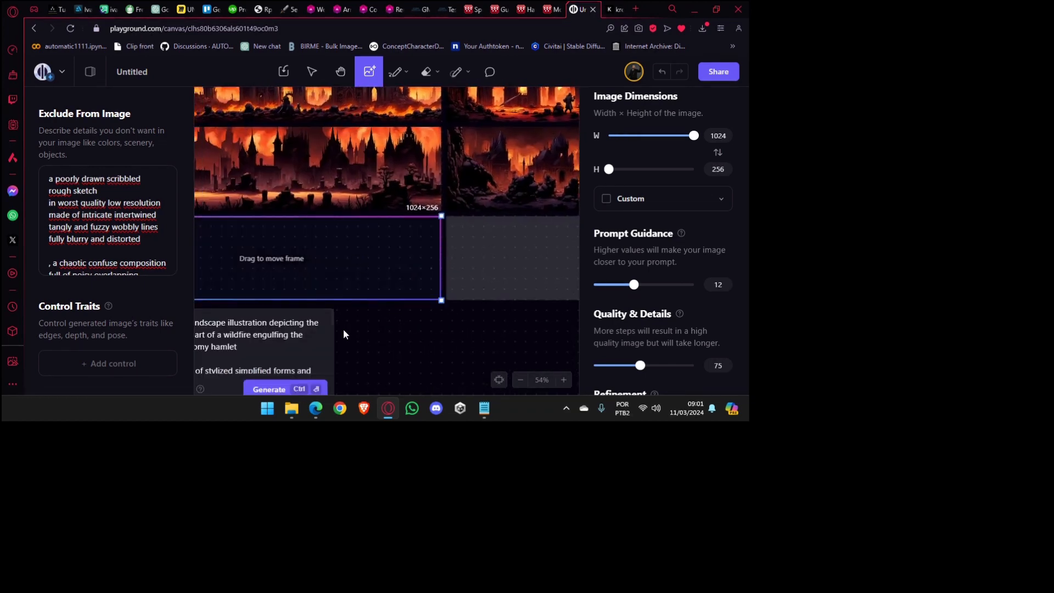
{"action": "left_click_drag", "start_coordinate": [363, 273], "coordinate": [502, 258]}
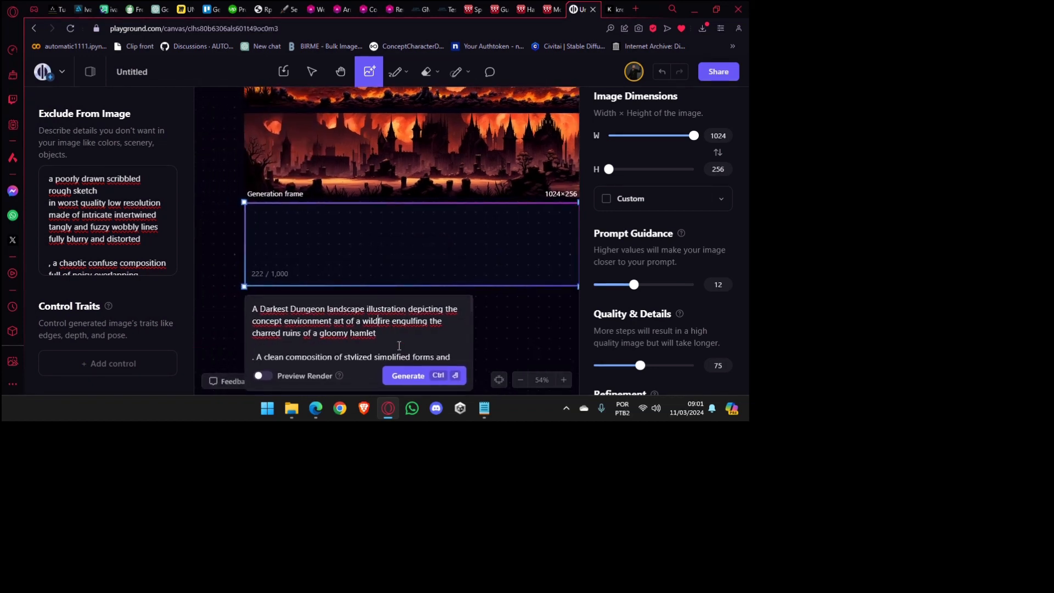
{"action": "key", "text": "Left"}
{"action": "key", "text": "Left"}
{"action": "key", "text": "ctrl+shift+Right"}
{"action": "key", "text": "ctrl+shift+Right"}
{"action": "key", "text": "ctrl+shift+Right"}
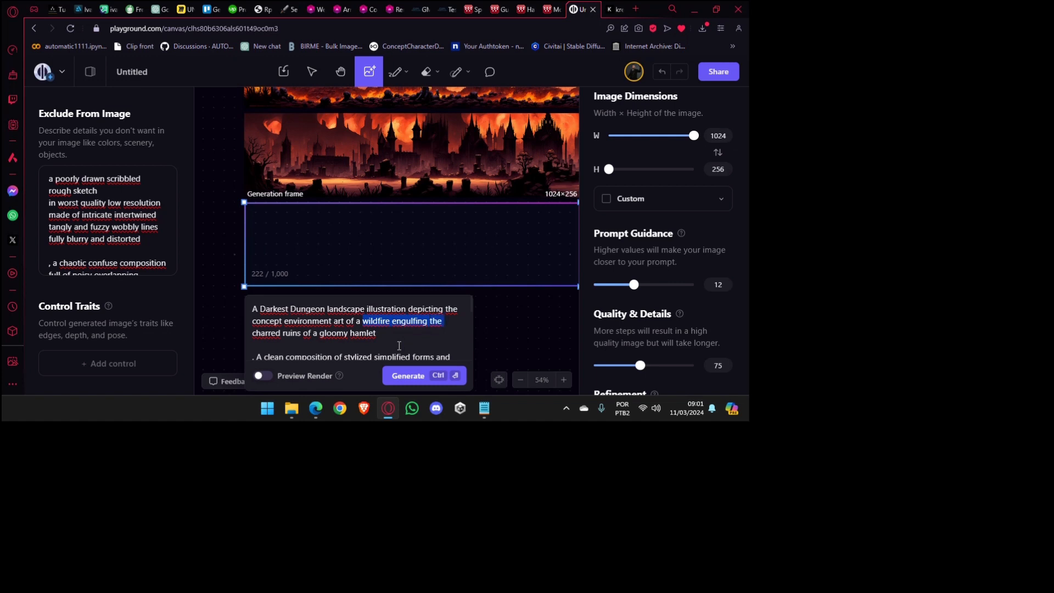
{"action": "key", "text": "BackSpace"}
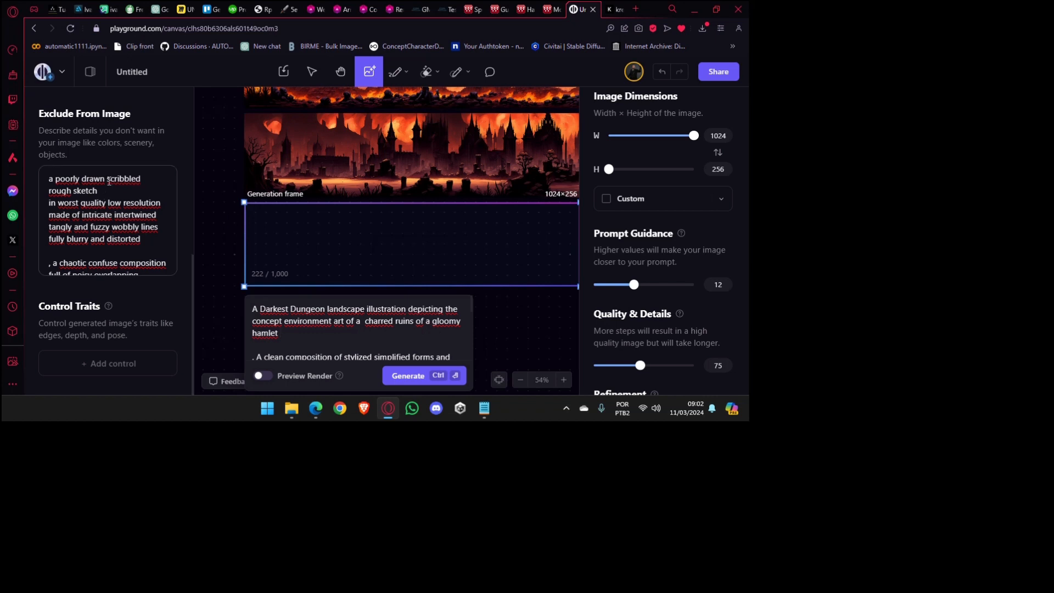
Review the full exclusion text and the guidance, quality, refinement, seed and image-count settings.
{"action": "left_click", "coordinate": [50, 177]}
{"action": "left_click_drag", "start_coordinate": [52, 175], "coordinate": [157, 280]}
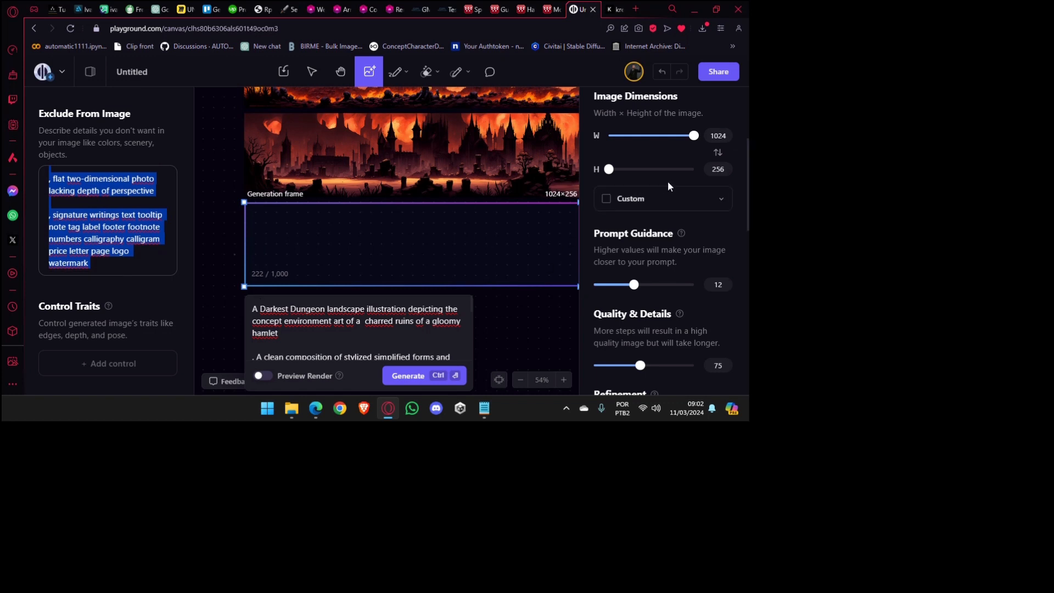
{"action": "scroll", "coordinate": [667, 186], "scroll_direction": "down", "scroll_amount": 3}
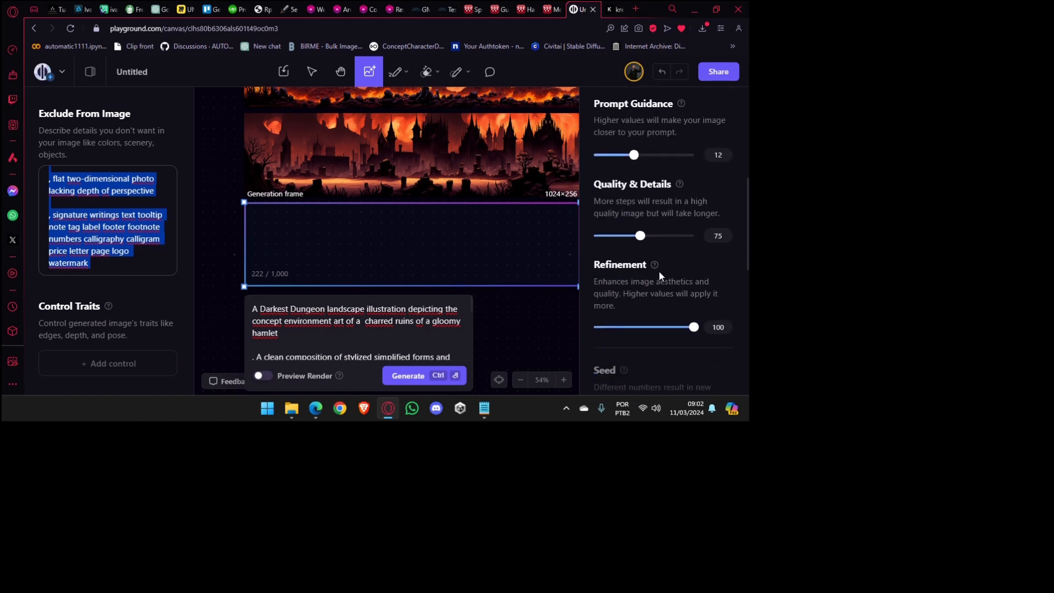
{"action": "scroll", "coordinate": [659, 271], "scroll_direction": "down", "scroll_amount": 3}
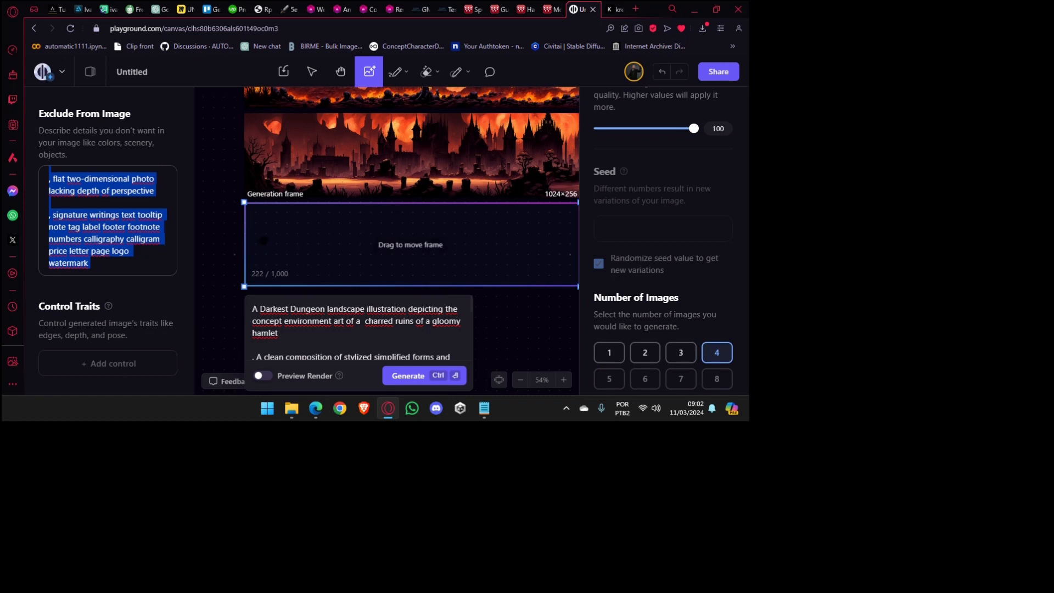
Replace "a" with "the" before "charred ruins" in the generation prompt and remove the extra space.
{"action": "left_click", "coordinate": [304, 333]}
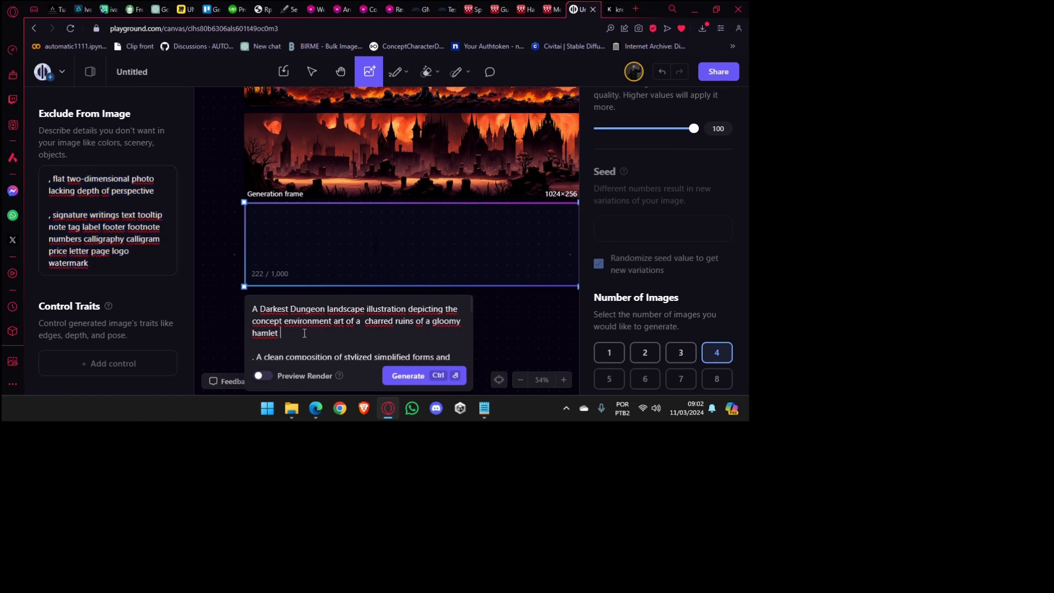
{"action": "key", "text": "Up"}
{"action": "key", "text": "Right"}
{"action": "key", "text": "Right"}
{"action": "key", "text": "Right"}
{"action": "key", "text": "Right"}
{"action": "key", "text": "Right"}
{"action": "key", "text": "Right"}
{"action": "key", "text": "Right"}
{"action": "key", "text": "Right"}
{"action": "key", "text": "Right"}
{"action": "key", "text": "Right"}
{"action": "key", "text": "Right"}
{"action": "key", "text": "ctrl+Left"}
{"action": "key", "text": "BackSpace"}
{"action": "key", "text": "BackSpace"}
{"action": "type", "text": "the"}
{"action": "key", "text": "Delete"}
{"action": "key", "text": "ctrl+Right"}
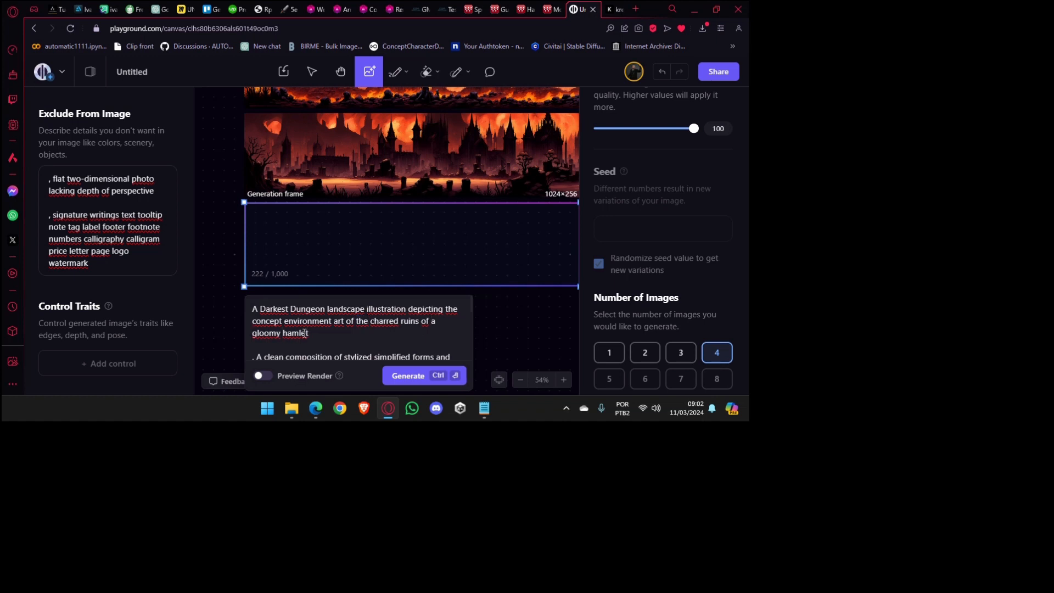
Add "hit by a wildfire" after "gloomy hamlet" in the prompt and generate four 1024×256 landscapes.
{"action": "type", "text": "hit by a wildfire"}
{"action": "key", "text": "shift+Up"}
{"action": "key", "text": "shift+Up"}
{"action": "key", "text": "Up"}
{"action": "key", "text": "ctrl+shift+Left"}
{"action": "key", "text": "Up"}
{"action": "key", "text": "ctrl+shift+Right"}
{"action": "key", "text": "ctrl+shift+Right"}
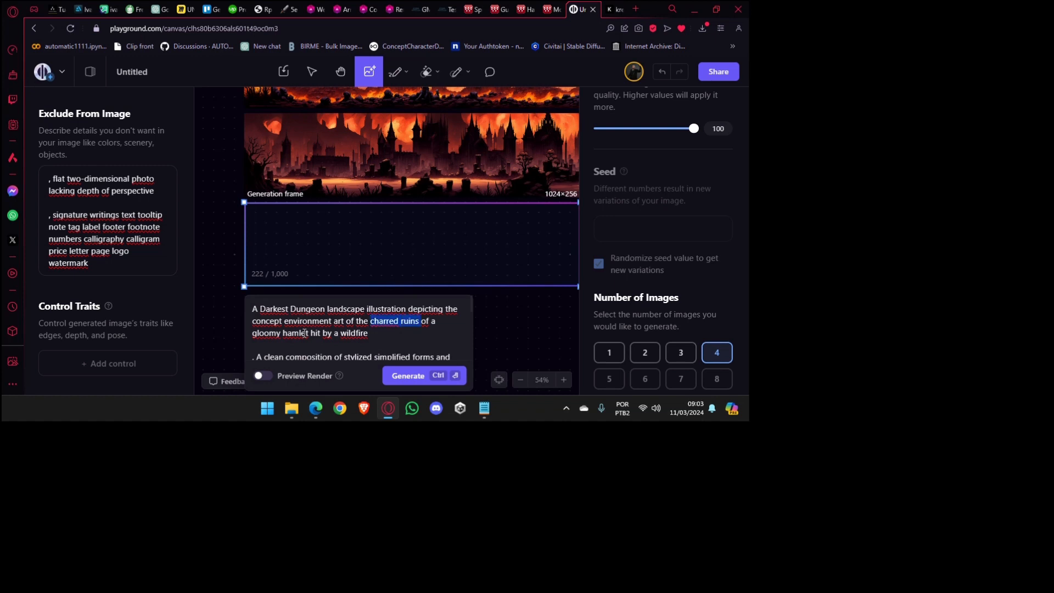
{"action": "key", "text": "ctrl+shift+Left"}
{"action": "key", "text": "ctrl+shift+Right"}
{"action": "left_click", "coordinate": [416, 376]}
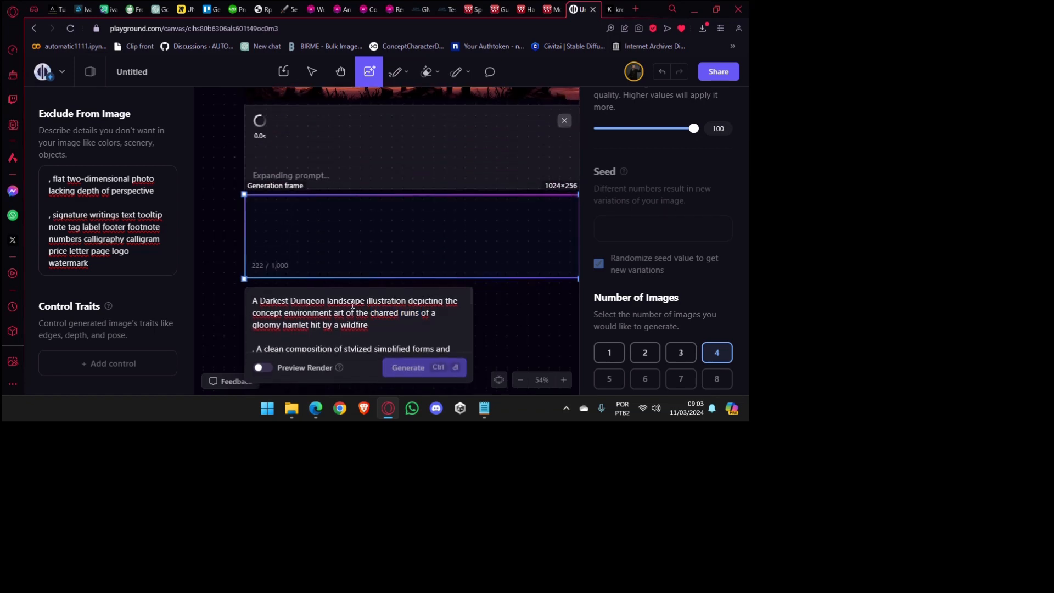
Examine the earlier rows of burning castle landscapes up close while the new batch is generating.
{"action": "left_click_drag", "start_coordinate": [406, 165], "coordinate": [378, 265]}
{"action": "scroll", "coordinate": [410, 165], "scroll_direction": "down", "scroll_amount": 3}
{"action": "left_click_drag", "start_coordinate": [407, 175], "coordinate": [358, 240]}
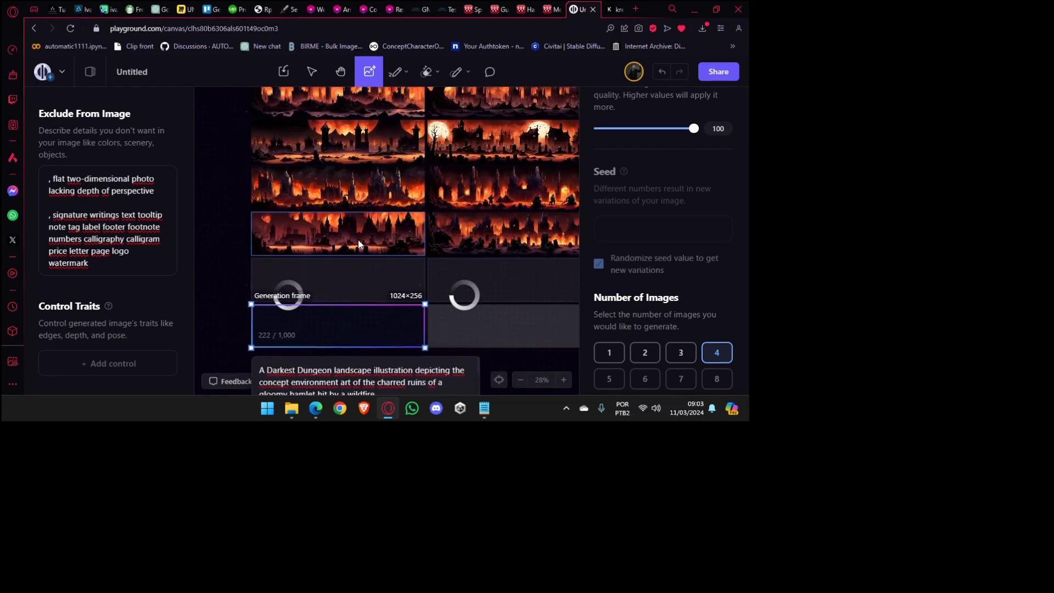
{"action": "scroll", "coordinate": [358, 239], "scroll_direction": "up", "scroll_amount": 5}
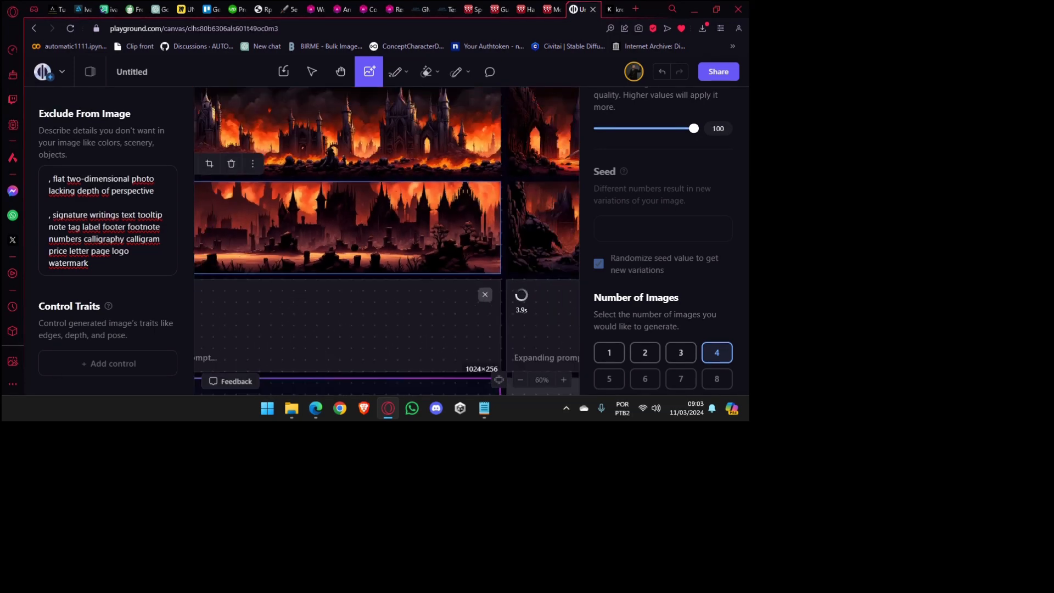
{"action": "left_click_drag", "start_coordinate": [439, 222], "coordinate": [375, 215]}
{"action": "scroll", "coordinate": [320, 232], "scroll_direction": "down", "scroll_amount": 5}
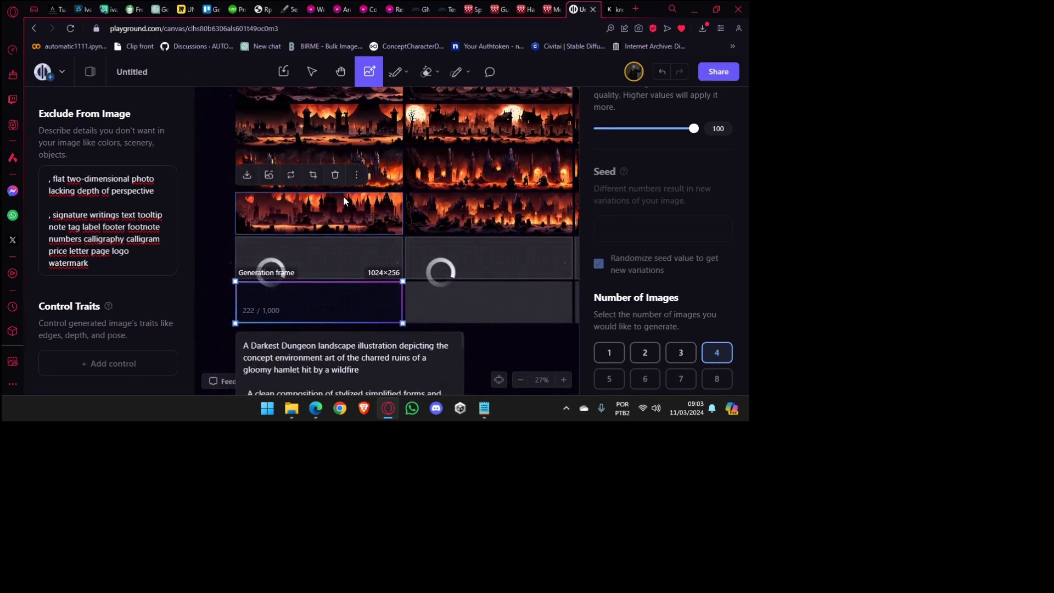
{"action": "left_click_drag", "start_coordinate": [368, 222], "coordinate": [361, 234]}
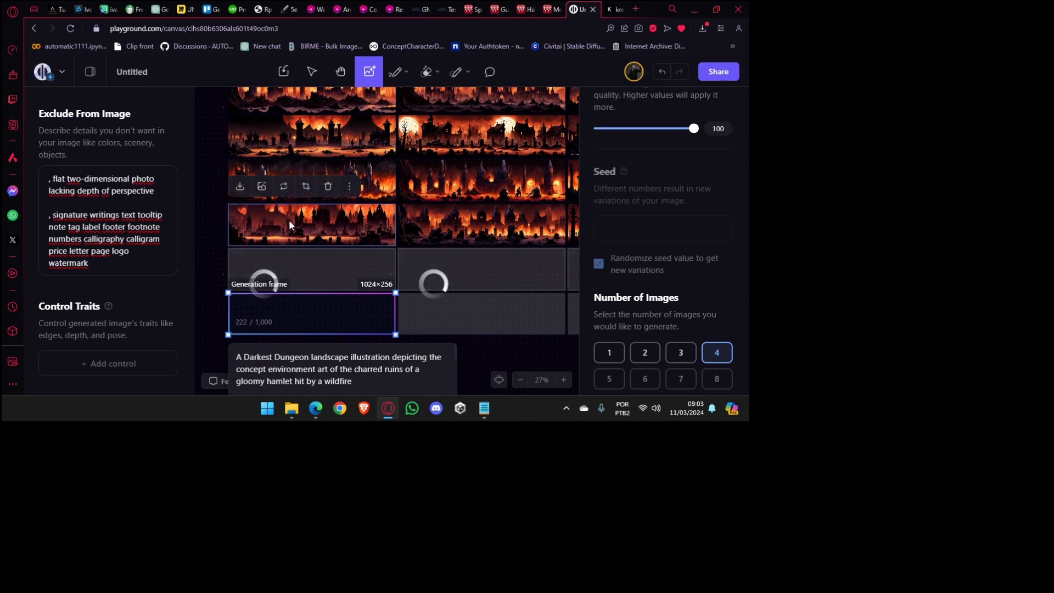
{"action": "scroll", "coordinate": [288, 224], "scroll_direction": "up", "scroll_amount": 5}
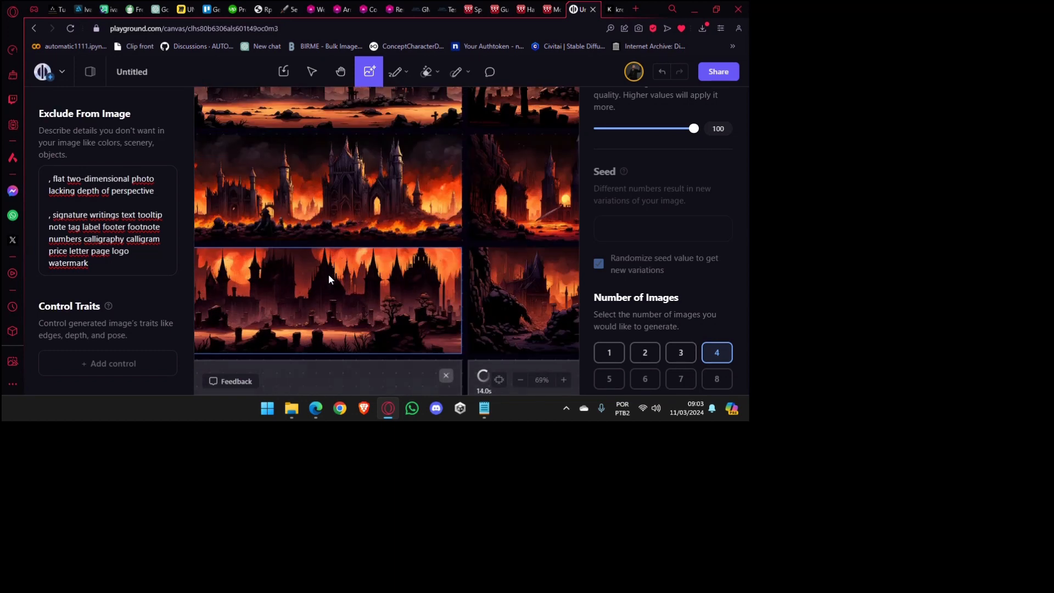
{"action": "scroll", "coordinate": [328, 275], "scroll_direction": "up", "scroll_amount": 2}
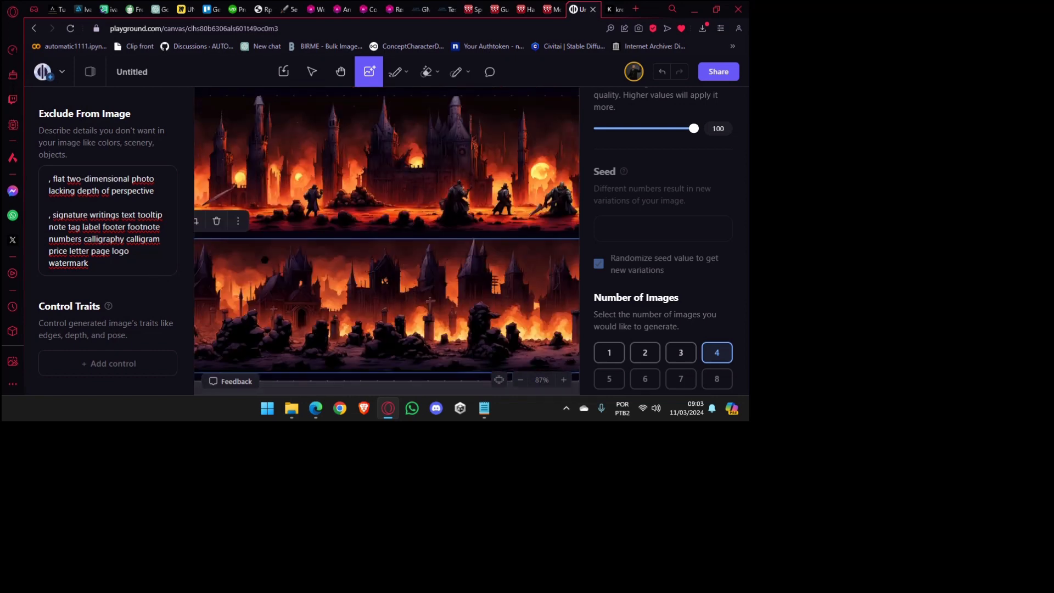
{"action": "scroll", "coordinate": [475, 288], "scroll_direction": "right", "scroll_amount": 5}
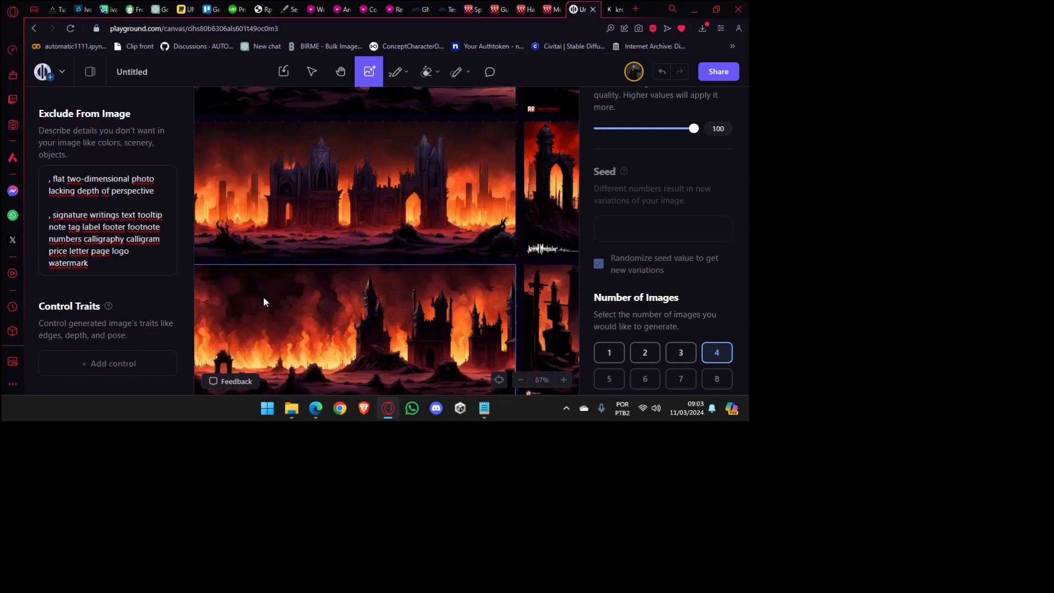
{"action": "scroll", "coordinate": [294, 235], "scroll_direction": "left", "scroll_amount": 2}
{"action": "scroll", "coordinate": [486, 229], "scroll_direction": "down", "scroll_amount": 4}
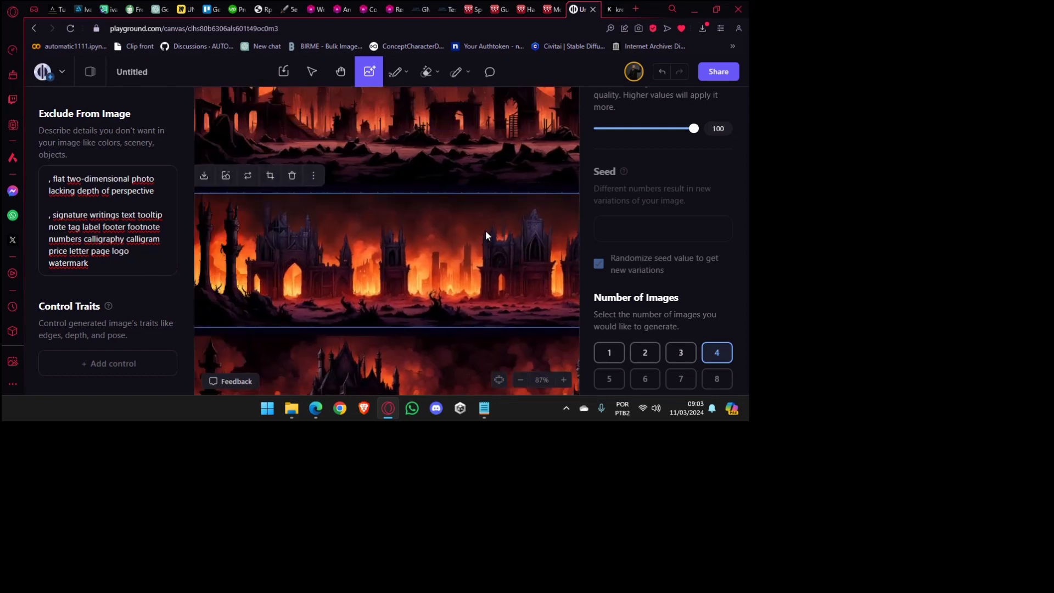
{"action": "left_click_drag", "start_coordinate": [306, 238], "coordinate": [540, 256]}
{"action": "left_click_drag", "start_coordinate": [296, 279], "coordinate": [475, 111]}
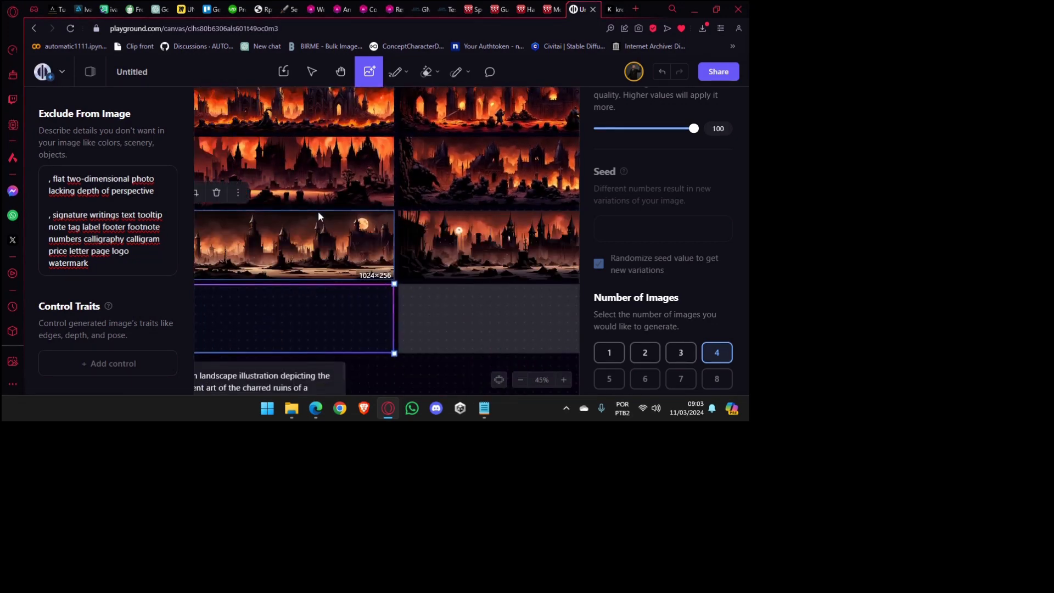
Examine each landscape in the newly generated row, from first to last, checking the ruins, moons and skies.
{"action": "scroll", "coordinate": [302, 264], "scroll_direction": "up", "scroll_amount": 5}
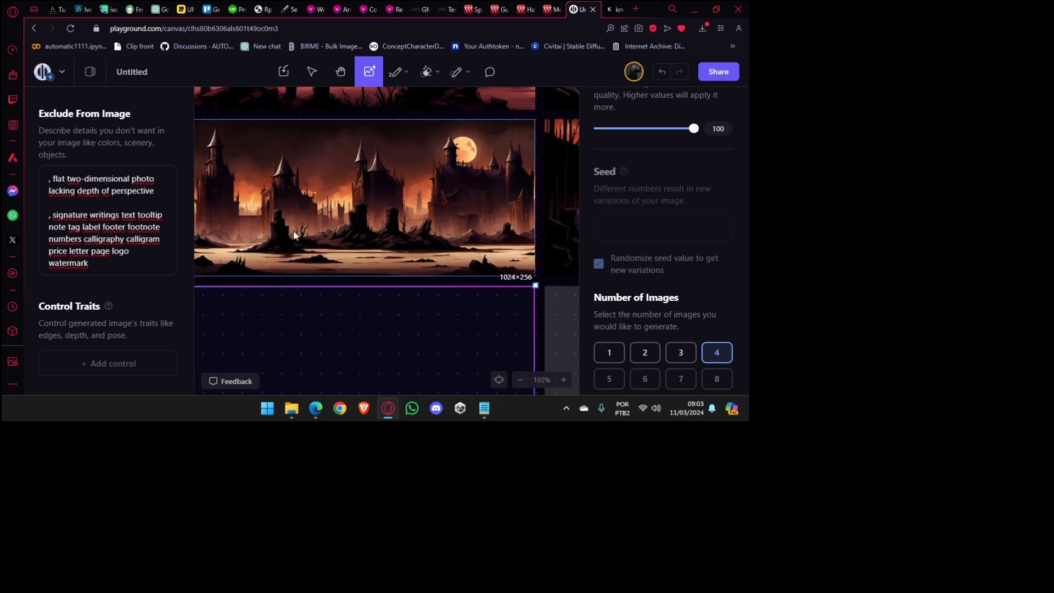
{"action": "scroll", "coordinate": [383, 259], "scroll_direction": "down", "scroll_amount": 3}
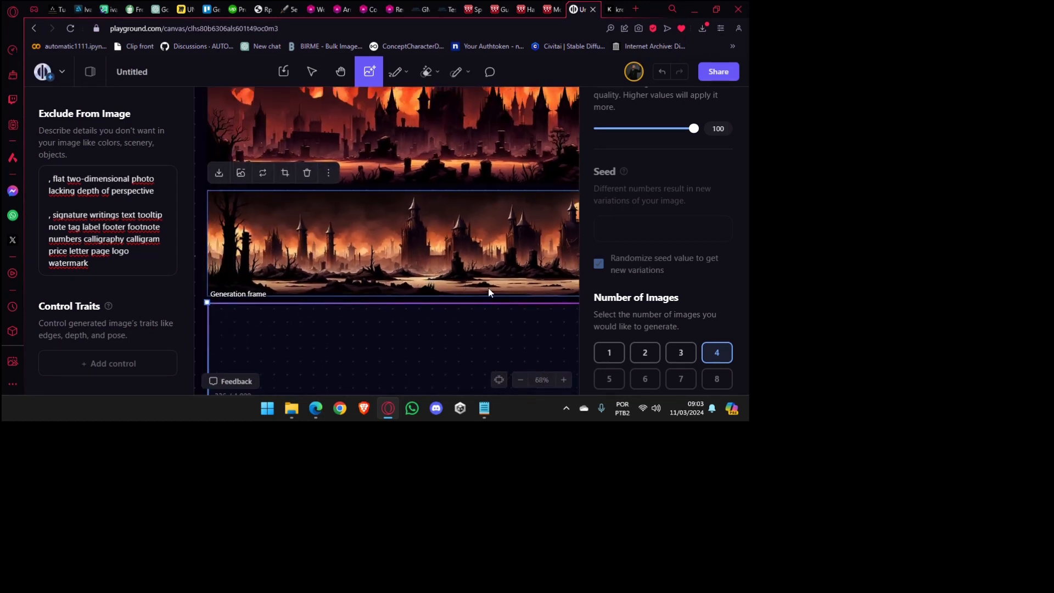
{"action": "scroll", "coordinate": [439, 274], "scroll_direction": "right", "scroll_amount": 10}
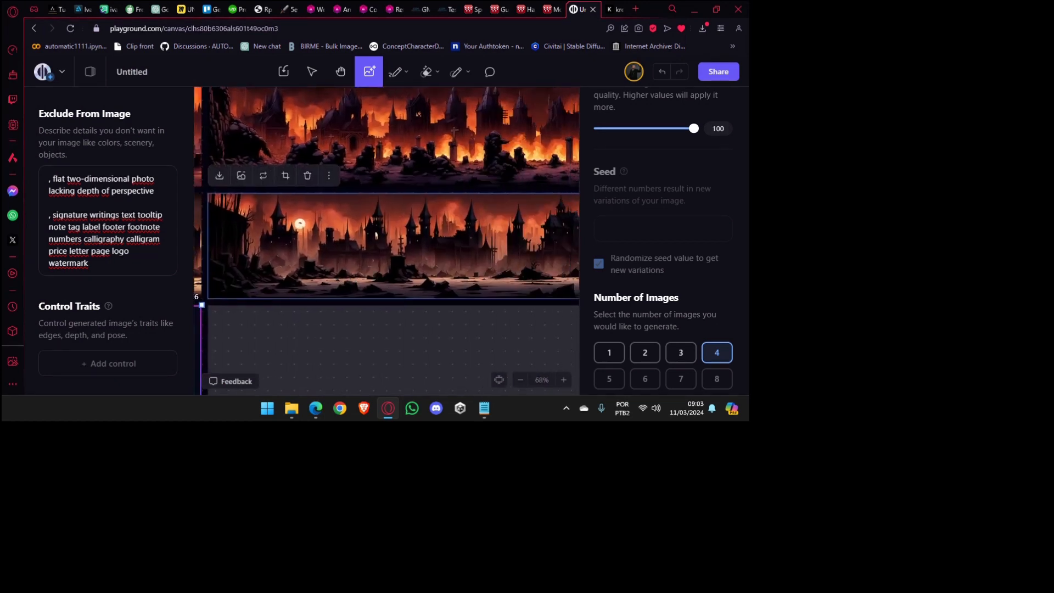
{"action": "scroll", "coordinate": [439, 275], "scroll_direction": "right", "scroll_amount": 8}
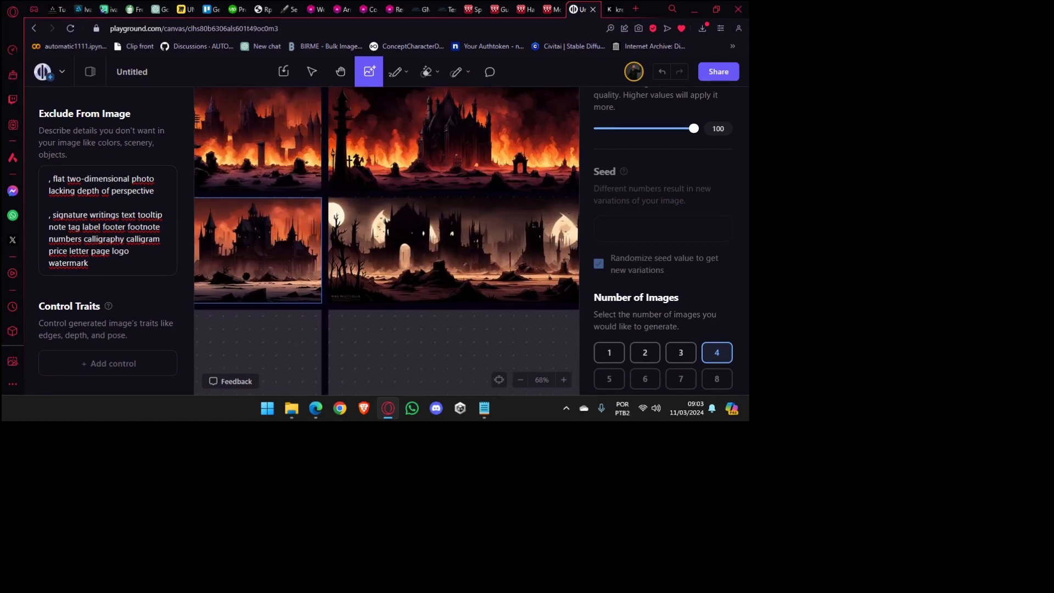
{"action": "scroll", "coordinate": [457, 281], "scroll_direction": "right", "scroll_amount": 5}
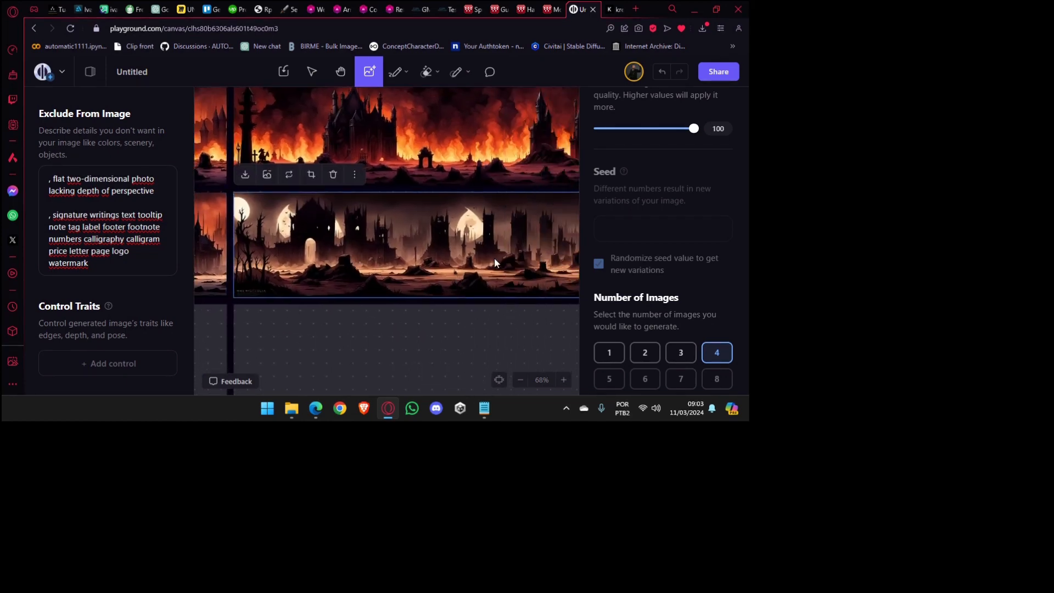
{"action": "scroll", "coordinate": [458, 281], "scroll_direction": "right", "scroll_amount": 5}
{"action": "scroll", "coordinate": [473, 255], "scroll_direction": "right", "scroll_amount": 6}
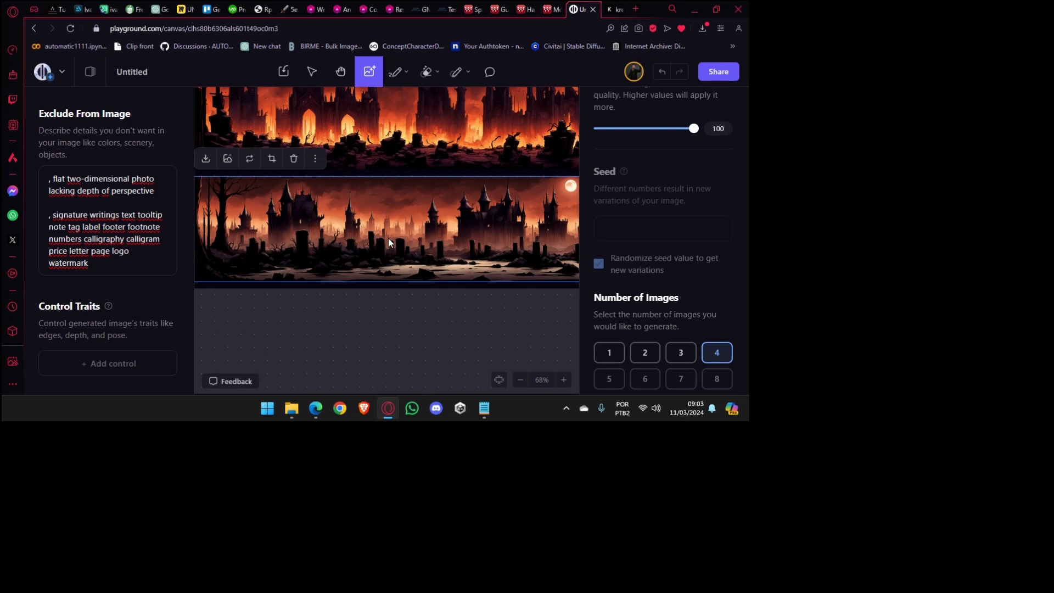
Insert "in flames" after "gloomy hamlet" in the prompt and generate another batch of four 1024×256 landscapes.
{"action": "scroll", "coordinate": [387, 238], "scroll_direction": "down", "scroll_amount": 3}
{"action": "left_click_drag", "start_coordinate": [321, 248], "coordinate": [428, 249]}
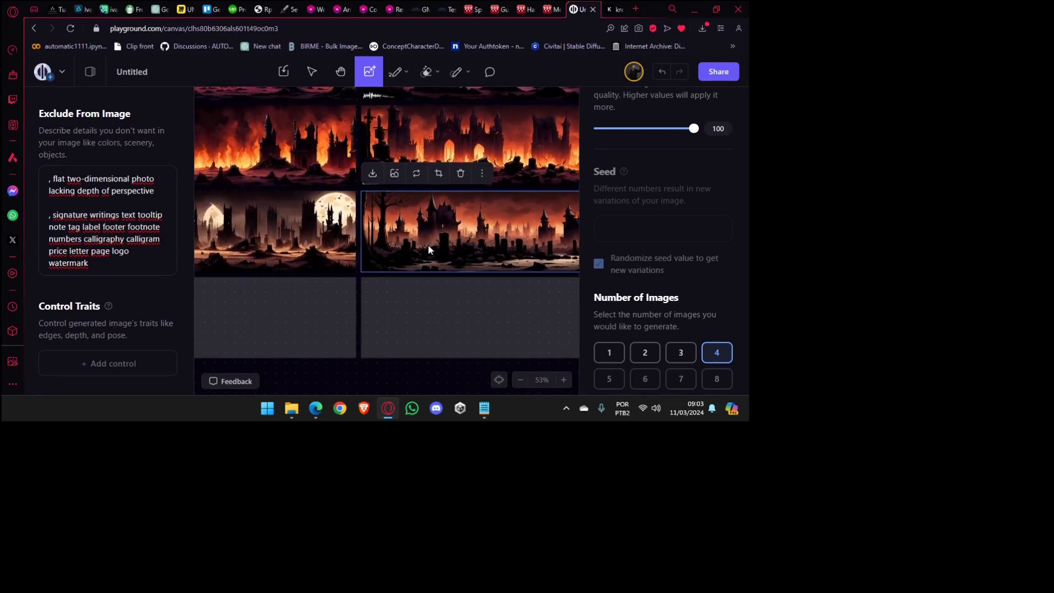
{"action": "left_click_drag", "start_coordinate": [325, 267], "coordinate": [433, 247]}
{"action": "left_click_drag", "start_coordinate": [287, 265], "coordinate": [474, 260]}
{"action": "left_click_drag", "start_coordinate": [290, 294], "coordinate": [438, 297]}
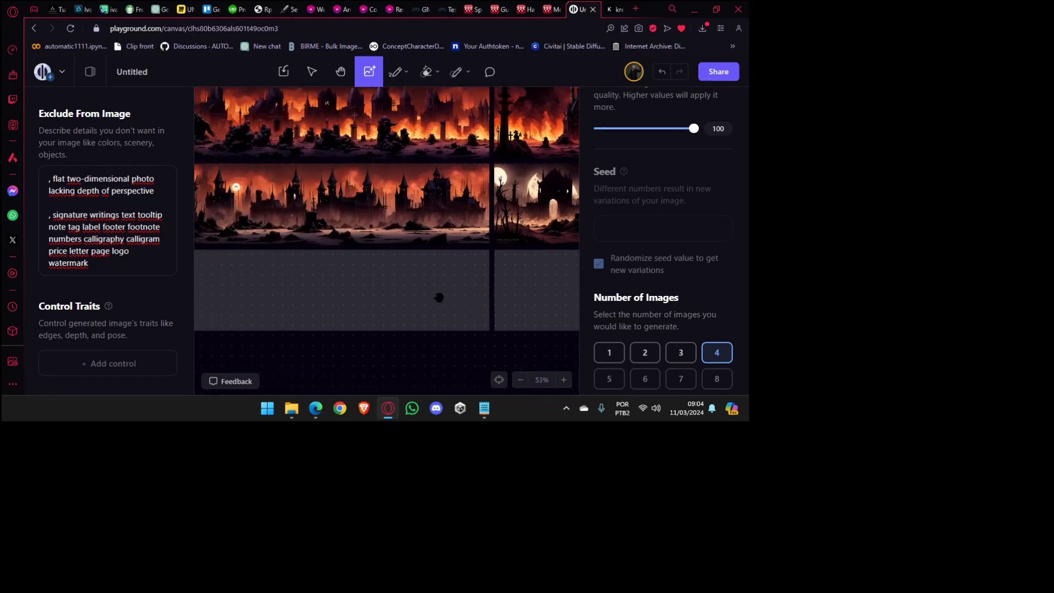
{"action": "left_click_drag", "start_coordinate": [319, 299], "coordinate": [362, 302]}
{"action": "left_click_drag", "start_coordinate": [215, 241], "coordinate": [446, 271]}
{"action": "left_click_drag", "start_coordinate": [310, 314], "coordinate": [429, 305]}
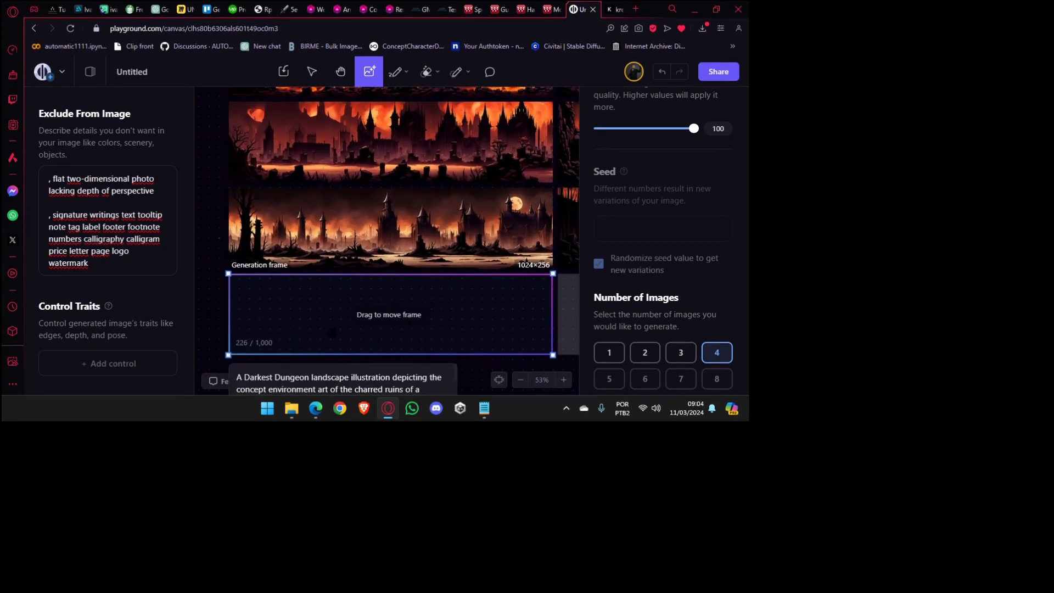
{"action": "scroll", "coordinate": [316, 332], "scroll_direction": "down", "scroll_amount": 2}
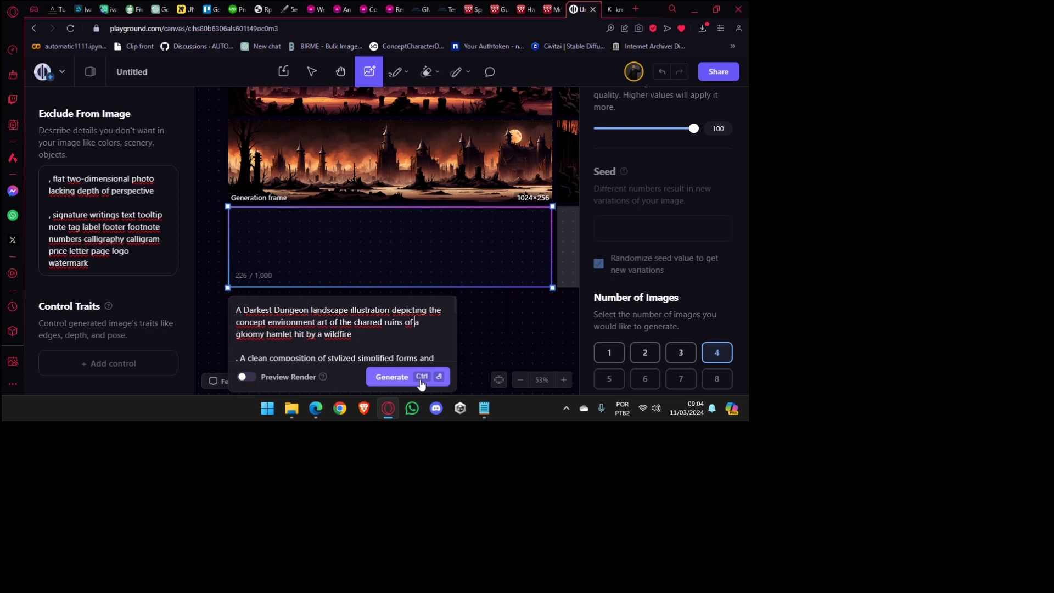
{"action": "type", "text": "in fka"}
{"action": "key", "text": "BackSpace"}
{"action": "key", "text": "BackSpace"}
{"action": "type", "text": "lames"}
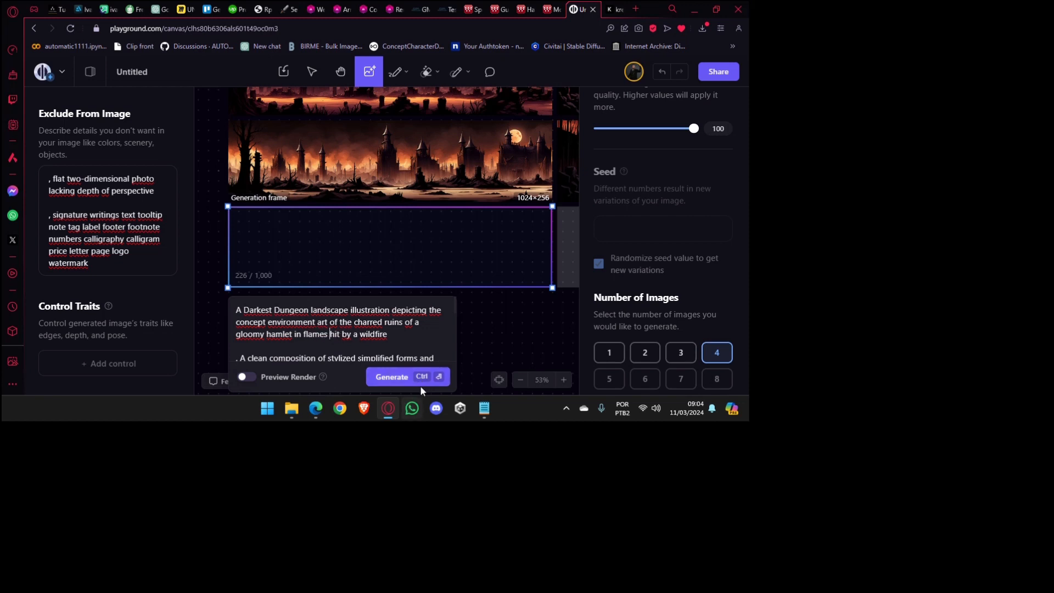
{"action": "left_click", "coordinate": [386, 383]}
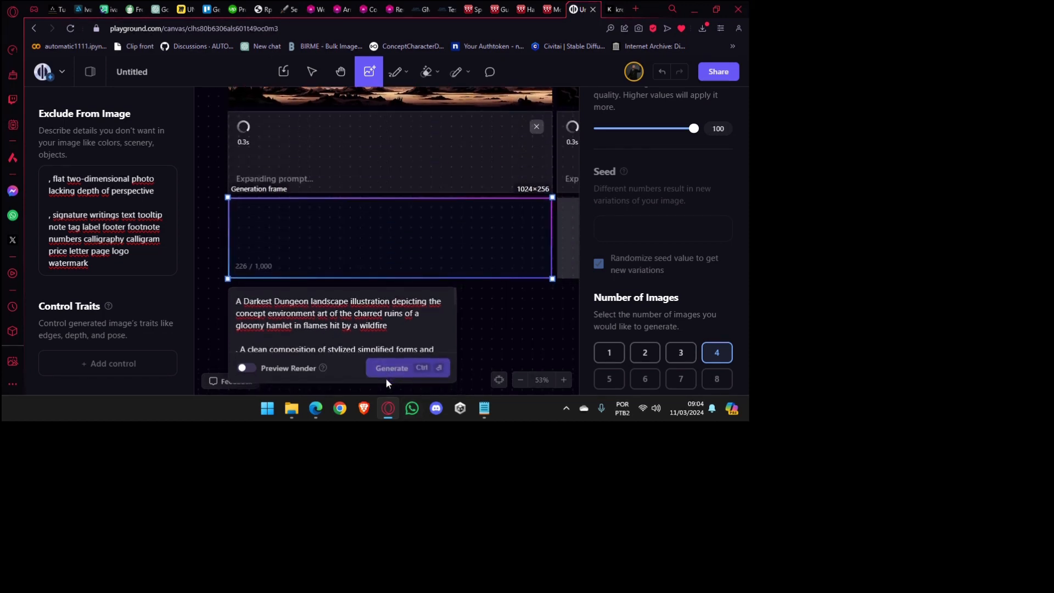
Compare the previous row with the newest landscapes, checking the flames, buildings and silhouetted figures up close.
{"action": "left_click_drag", "start_coordinate": [405, 148], "coordinate": [353, 320]}
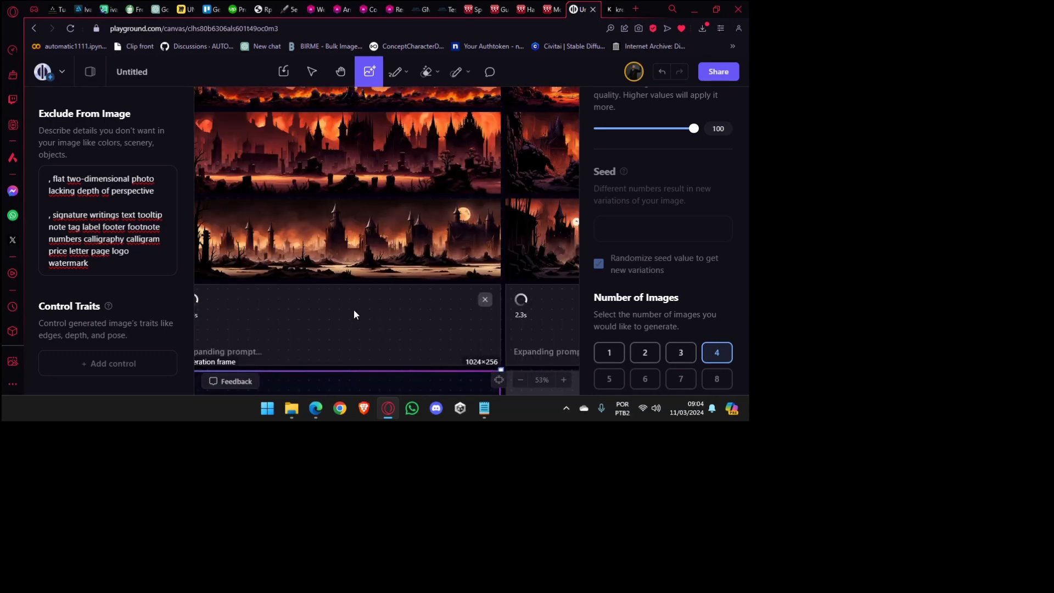
{"action": "left_click", "coordinate": [303, 208]}
{"action": "scroll", "coordinate": [398, 237], "scroll_direction": "down", "scroll_amount": 3}
{"action": "scroll", "coordinate": [439, 289], "scroll_direction": "up", "scroll_amount": 5}
{"action": "left_click_drag", "start_coordinate": [439, 287], "coordinate": [196, 280]}
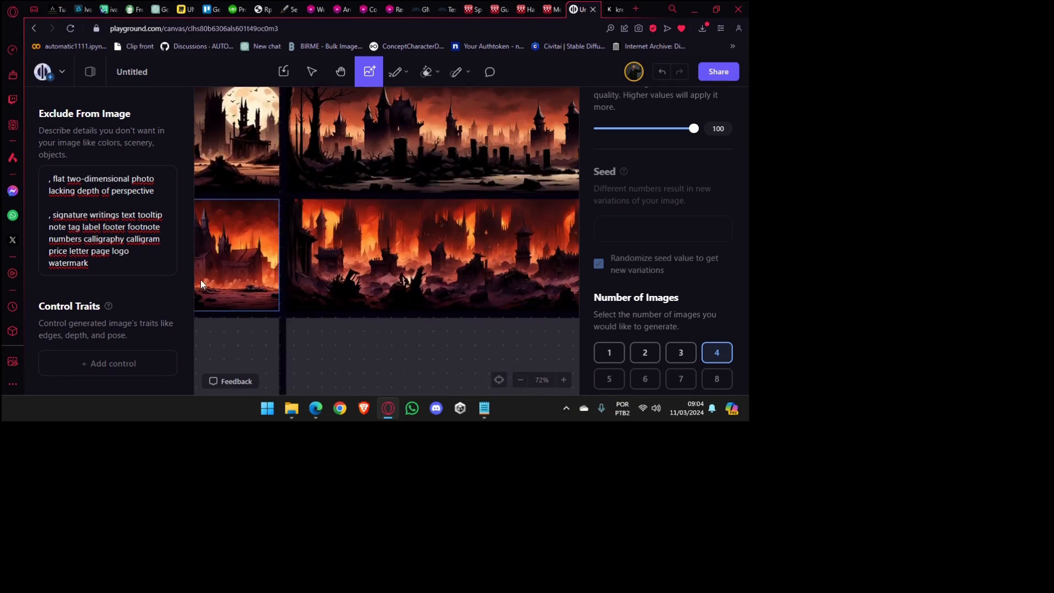
{"action": "mouse_move", "coordinate": [437, 277]}
{"action": "left_mouse_down"}
{"action": "mouse_move", "coordinate": [232, 311]}
{"action": "mouse_move", "coordinate": [439, 283]}
{"action": "left_mouse_up"}
{"action": "left_click_drag", "start_coordinate": [247, 281], "coordinate": [528, 270]}
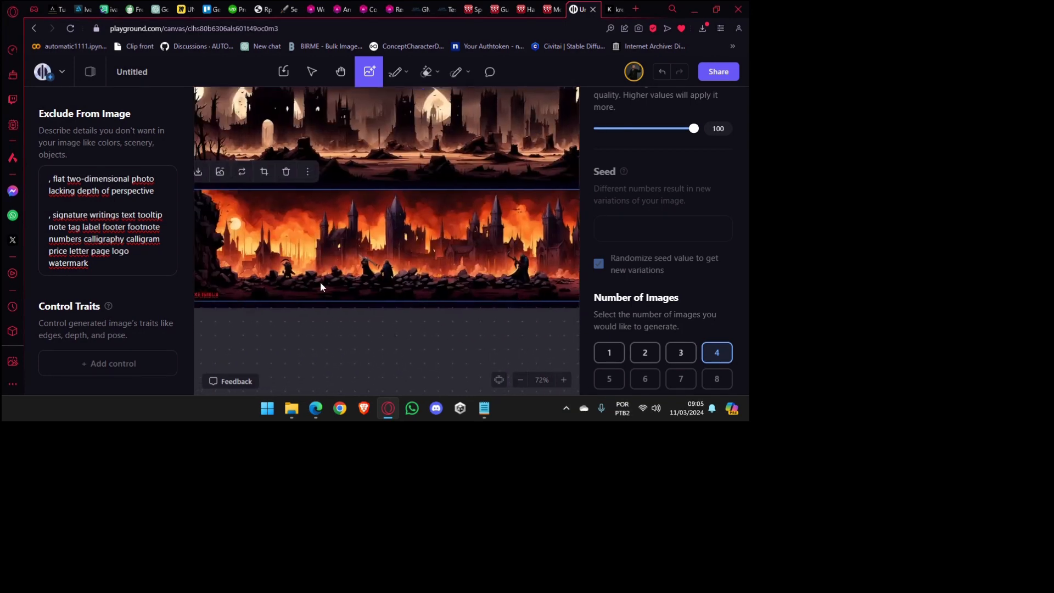
{"action": "left_click_drag", "start_coordinate": [285, 271], "coordinate": [331, 276]}
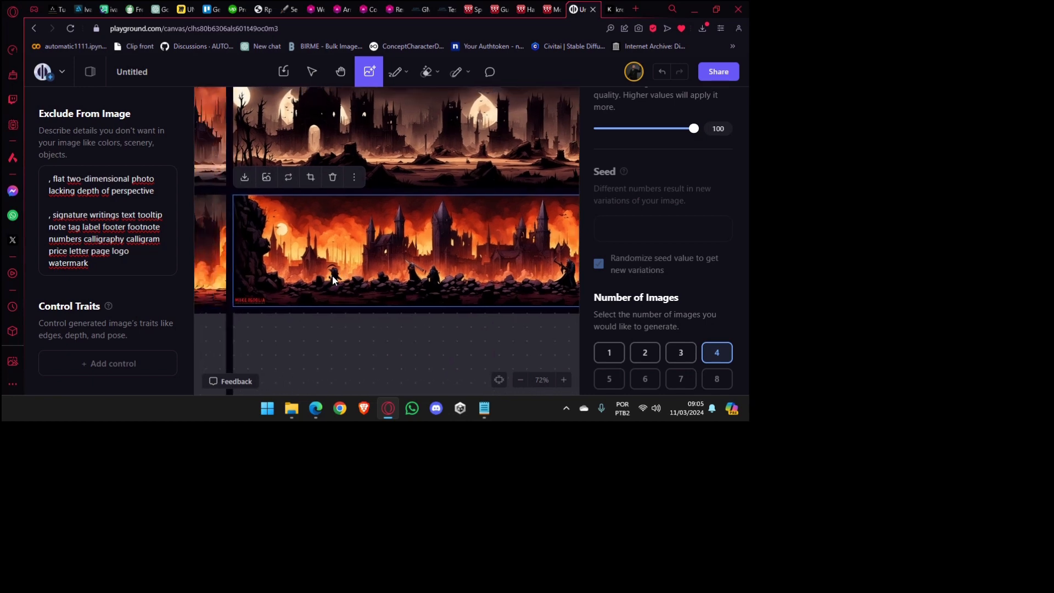
Generate another batch of four 1024×256 landscapes from the same prompt of a gloomy hamlet in flames.
{"action": "scroll", "coordinate": [333, 280], "scroll_direction": "down", "scroll_amount": 5}
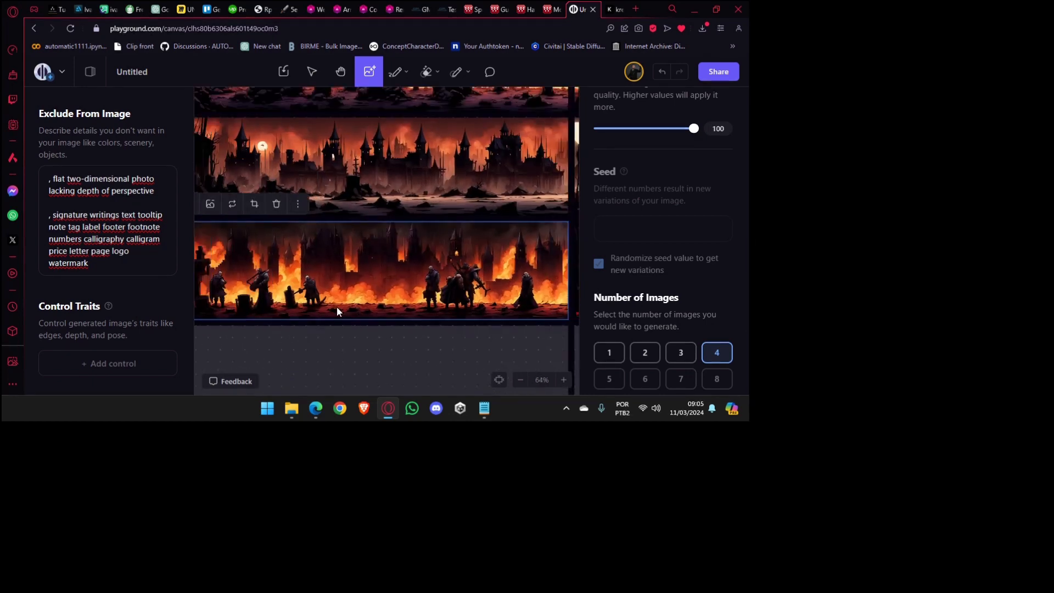
{"action": "left_click_drag", "start_coordinate": [412, 286], "coordinate": [492, 271]}
{"action": "left_click_drag", "start_coordinate": [266, 290], "coordinate": [475, 266]}
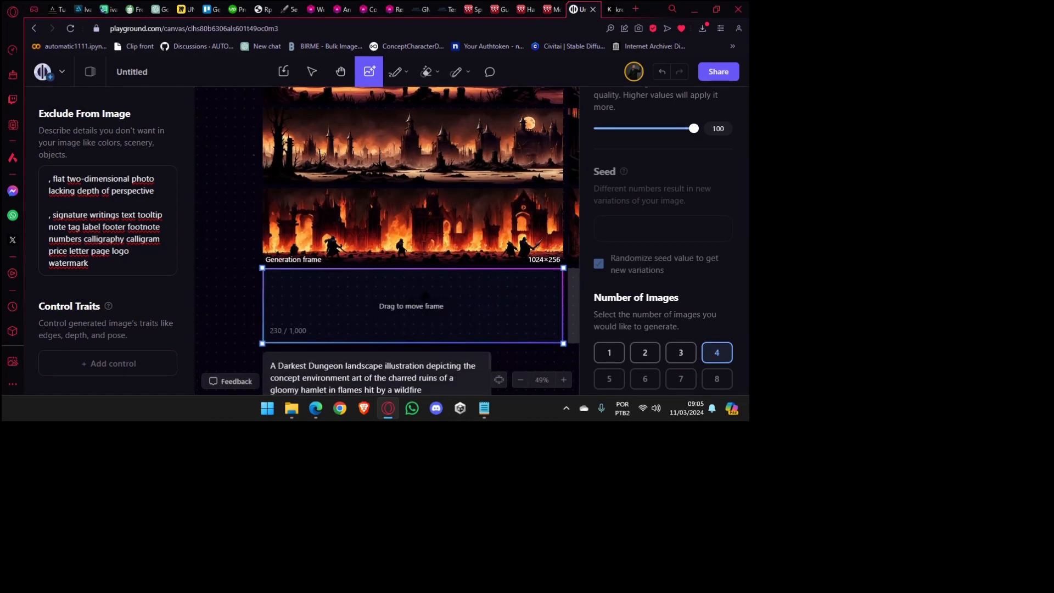
{"action": "left_click", "coordinate": [385, 361]}
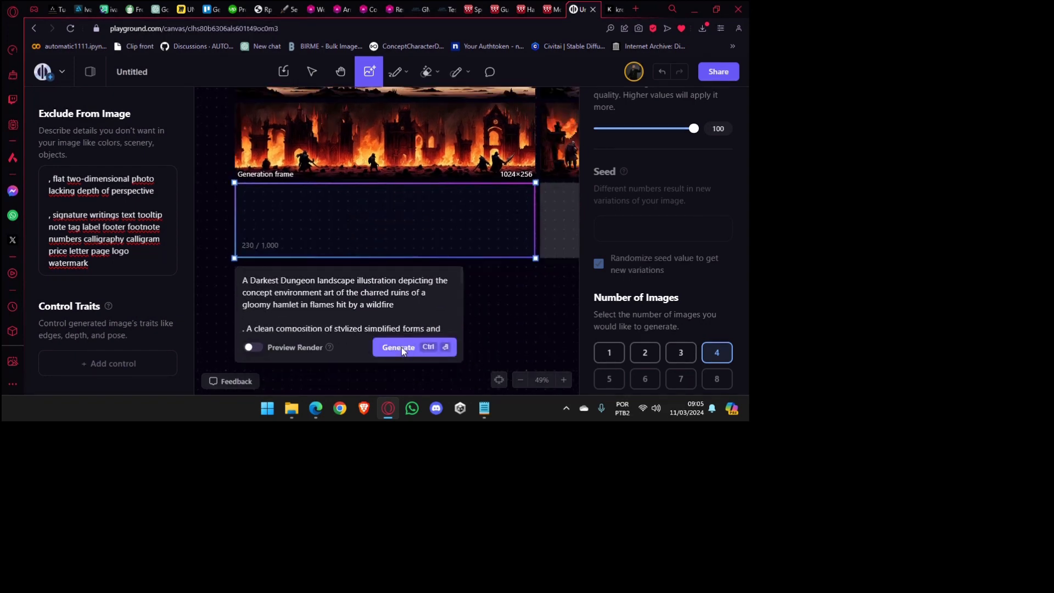
{"action": "left_click", "coordinate": [401, 347]}
Review the rows of burning ruins while the batch is generating, and open the details of the first landscape in the previous row.
{"action": "left_click_drag", "start_coordinate": [369, 209], "coordinate": [368, 299]}
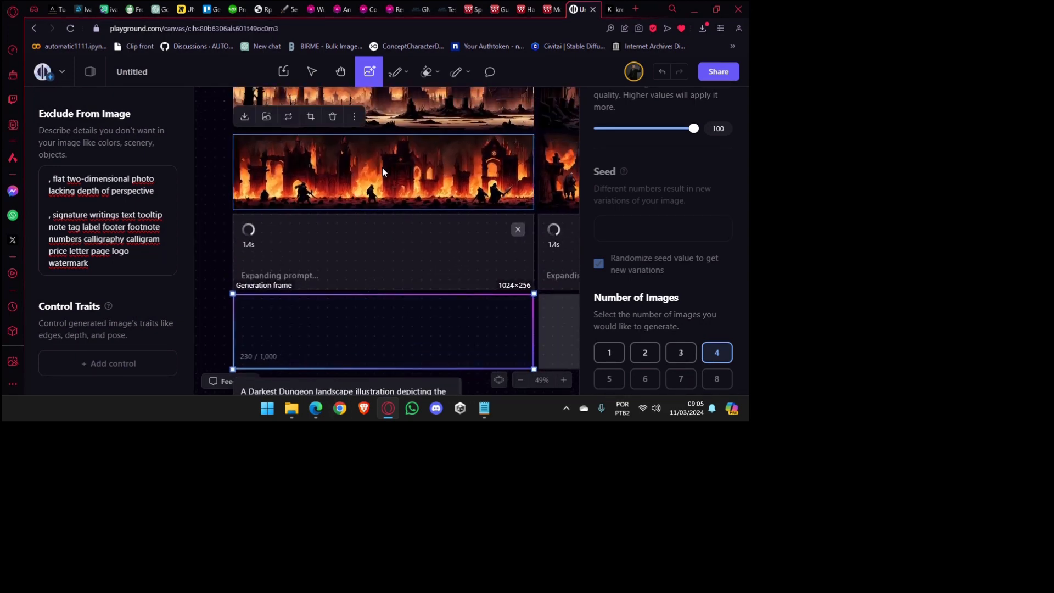
{"action": "left_click_drag", "start_coordinate": [385, 160], "coordinate": [359, 288]}
{"action": "left_click_drag", "start_coordinate": [467, 323], "coordinate": [254, 273]}
{"action": "left_click_drag", "start_coordinate": [430, 303], "coordinate": [252, 309]}
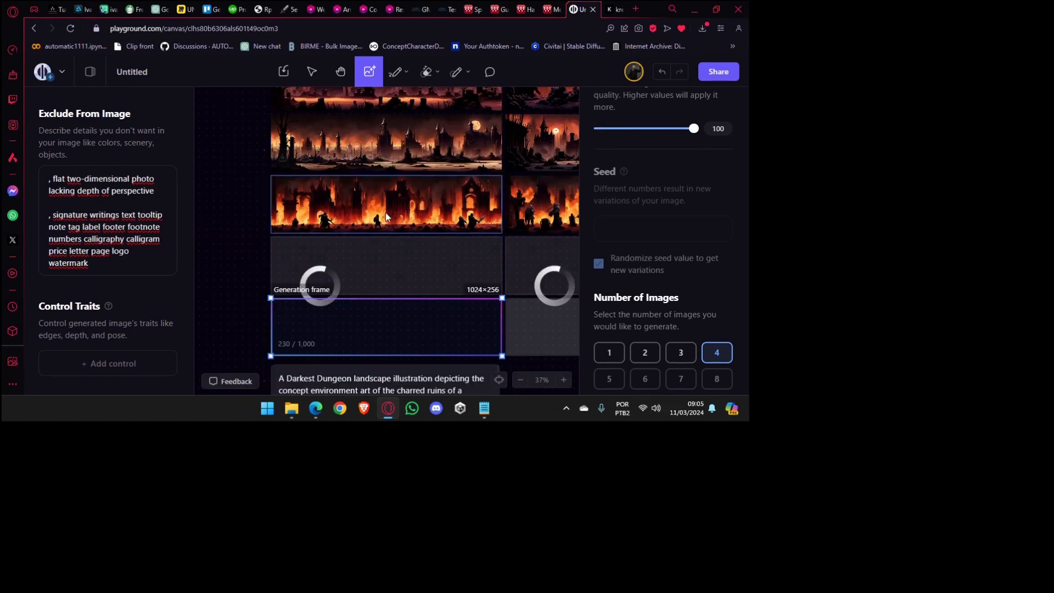
{"action": "mouse_move", "coordinate": [391, 221]}
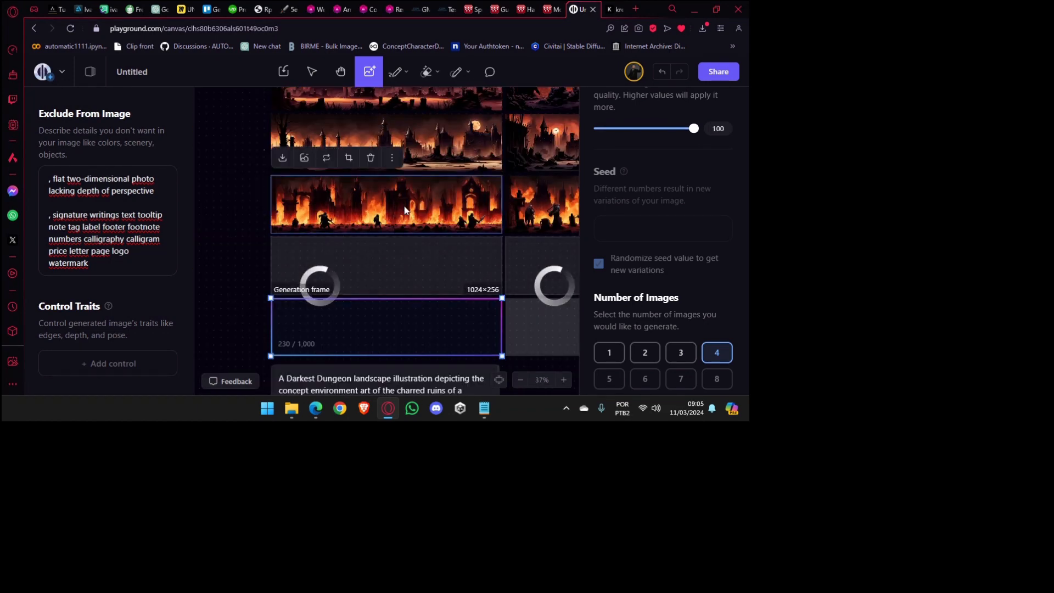
{"action": "left_click", "coordinate": [362, 199]}
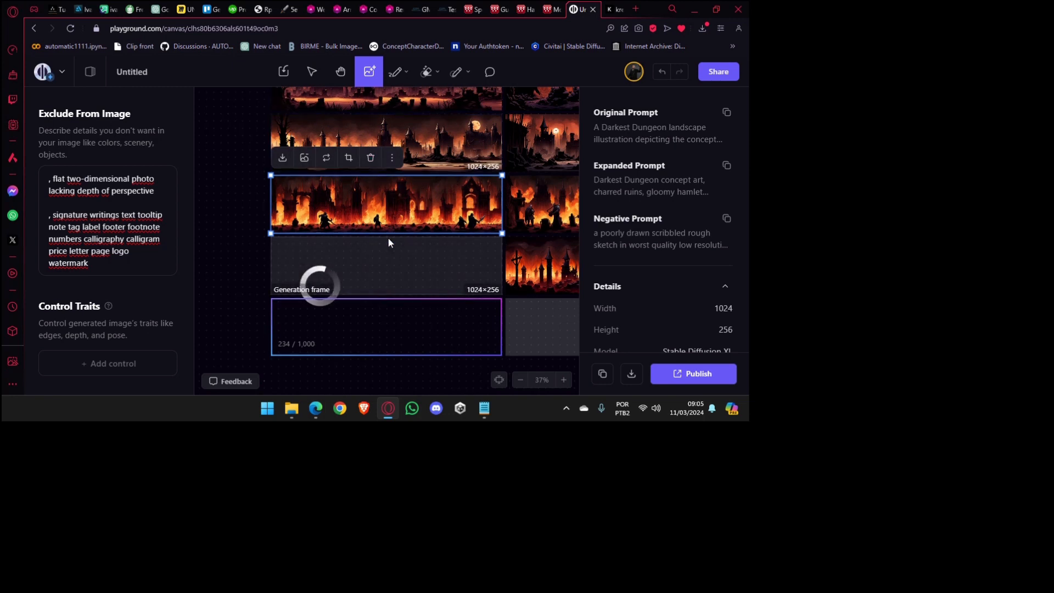
{"action": "left_click_drag", "start_coordinate": [482, 259], "coordinate": [395, 280]}
{"action": "left_click_drag", "start_coordinate": [553, 281], "coordinate": [368, 295]}
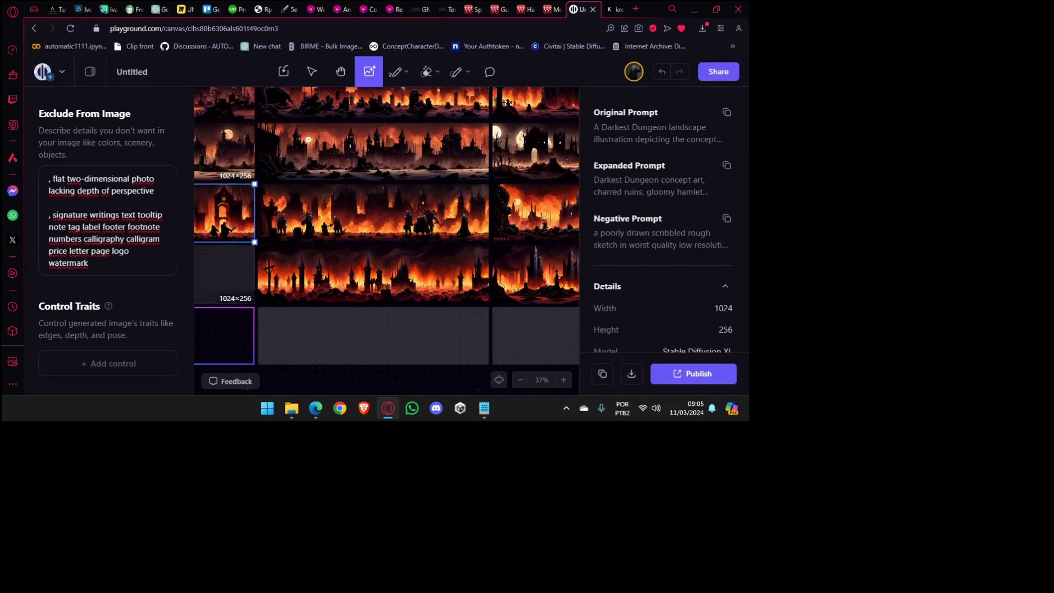
Examine each landscape in the newly generated row up close, comparing its castles, crosses and flames with the row above.
{"action": "scroll", "coordinate": [424, 296], "scroll_direction": "up", "scroll_amount": 5}
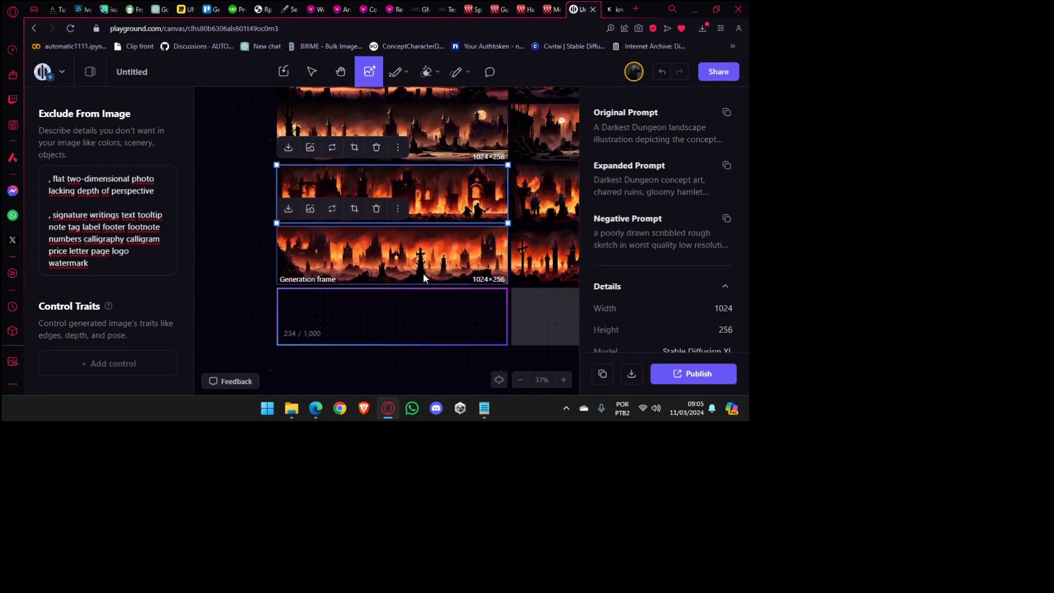
{"action": "scroll", "coordinate": [419, 274], "scroll_direction": "up", "scroll_amount": 2}
{"action": "left_click_drag", "start_coordinate": [510, 280], "coordinate": [276, 272]}
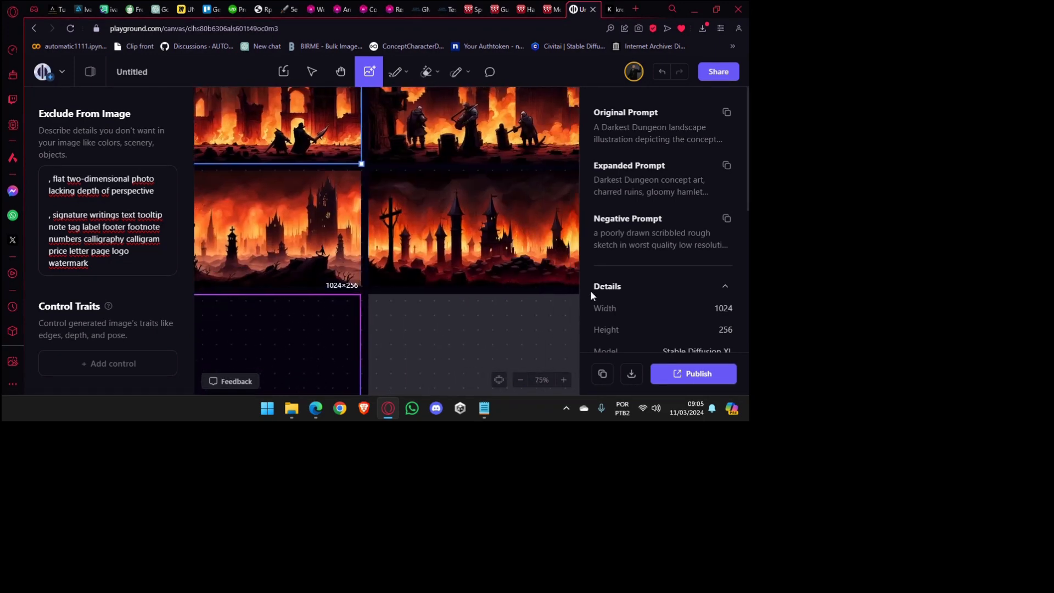
{"action": "scroll", "coordinate": [497, 273], "scroll_direction": "down", "scroll_amount": 5}
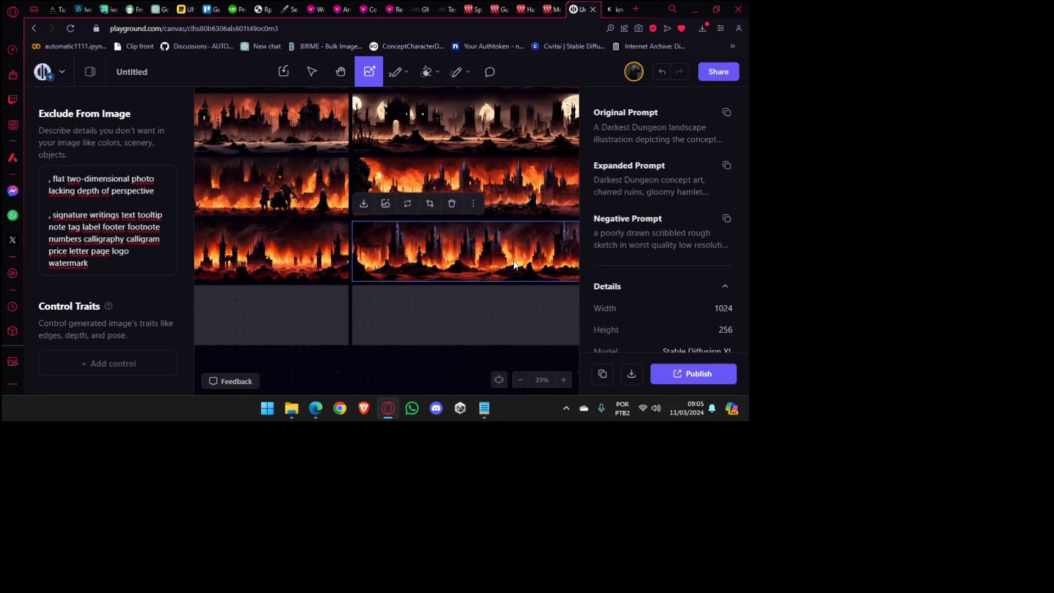
{"action": "scroll", "coordinate": [298, 252], "scroll_direction": "up", "scroll_amount": 3}
{"action": "scroll", "coordinate": [293, 251], "scroll_direction": "up", "scroll_amount": 5}
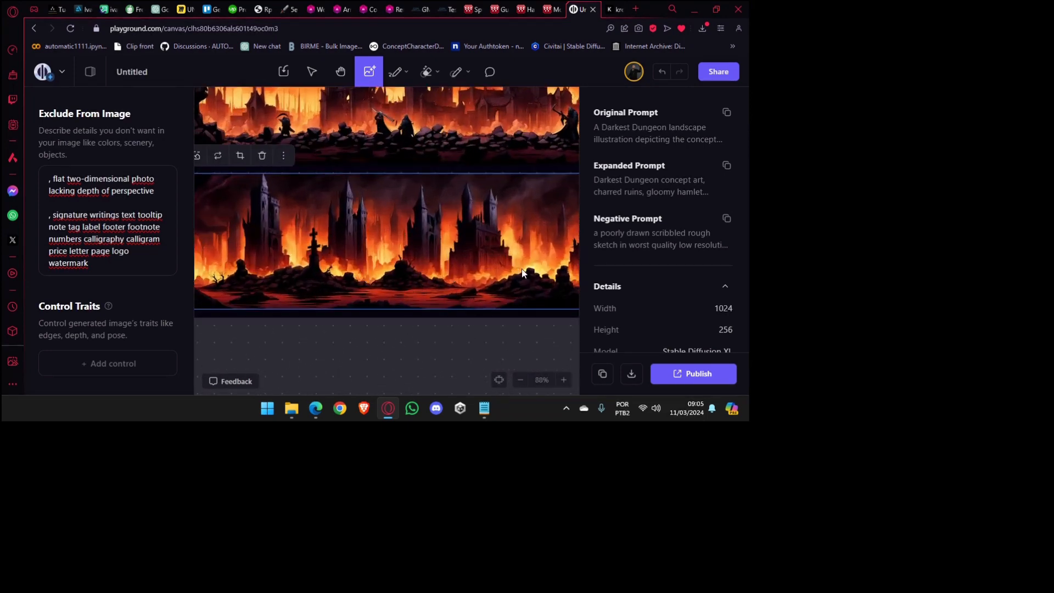
{"action": "scroll", "coordinate": [523, 273], "scroll_direction": "down", "scroll_amount": 1}
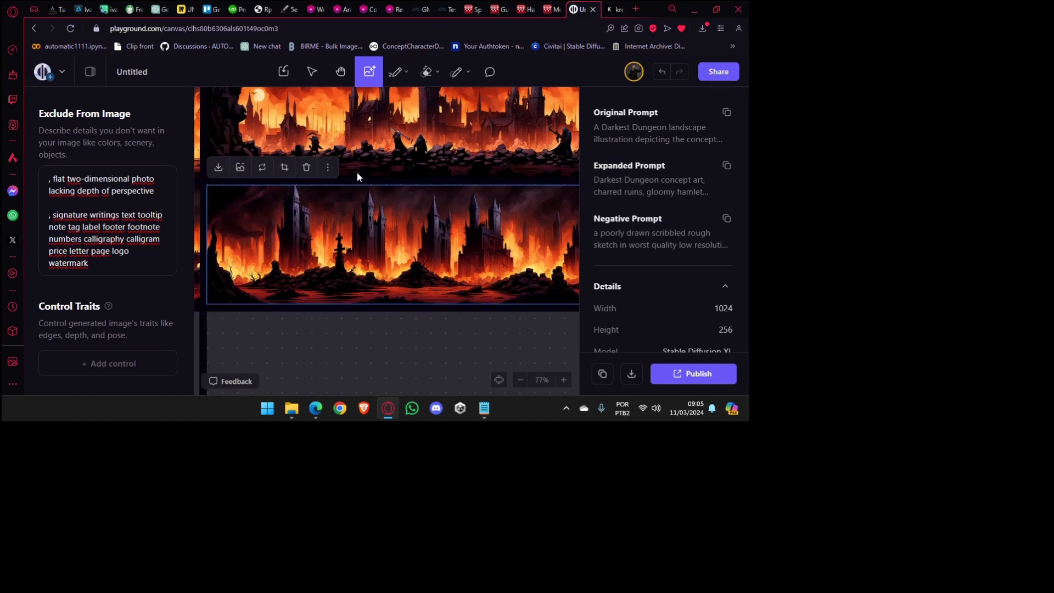
{"action": "left_click_drag", "start_coordinate": [526, 266], "coordinate": [337, 260]}
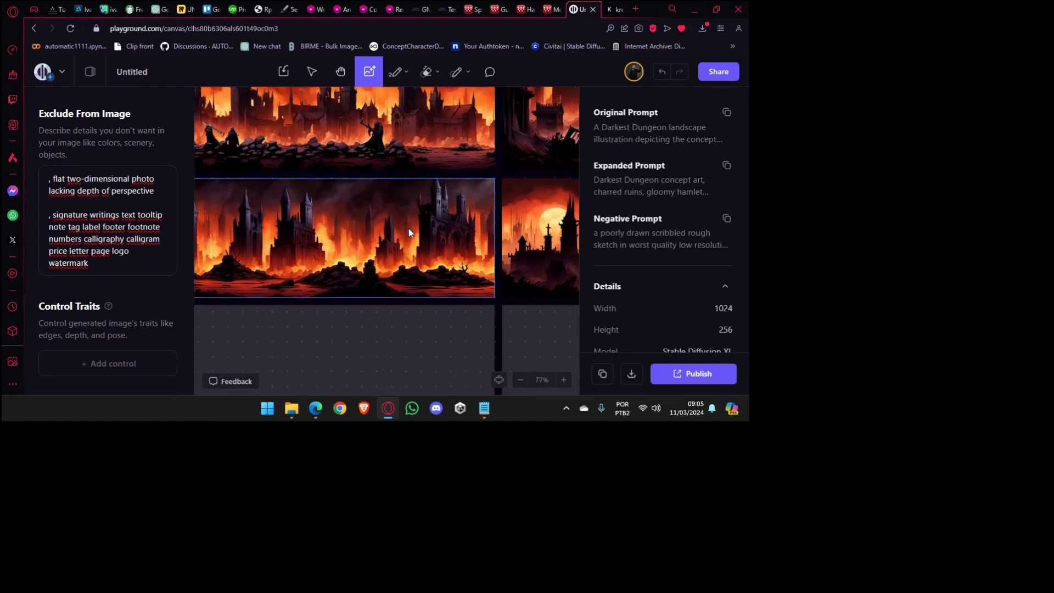
{"action": "left_click_drag", "start_coordinate": [455, 254], "coordinate": [331, 219]}
{"action": "scroll", "coordinate": [455, 242], "scroll_direction": "down", "scroll_amount": 3}
{"action": "left_click_drag", "start_coordinate": [550, 215], "coordinate": [365, 195]}
{"action": "left_click_drag", "start_coordinate": [497, 195], "coordinate": [398, 217]}
{"action": "left_click", "coordinate": [397, 216]}
{"action": "left_click_drag", "start_coordinate": [437, 251], "coordinate": [380, 261]}
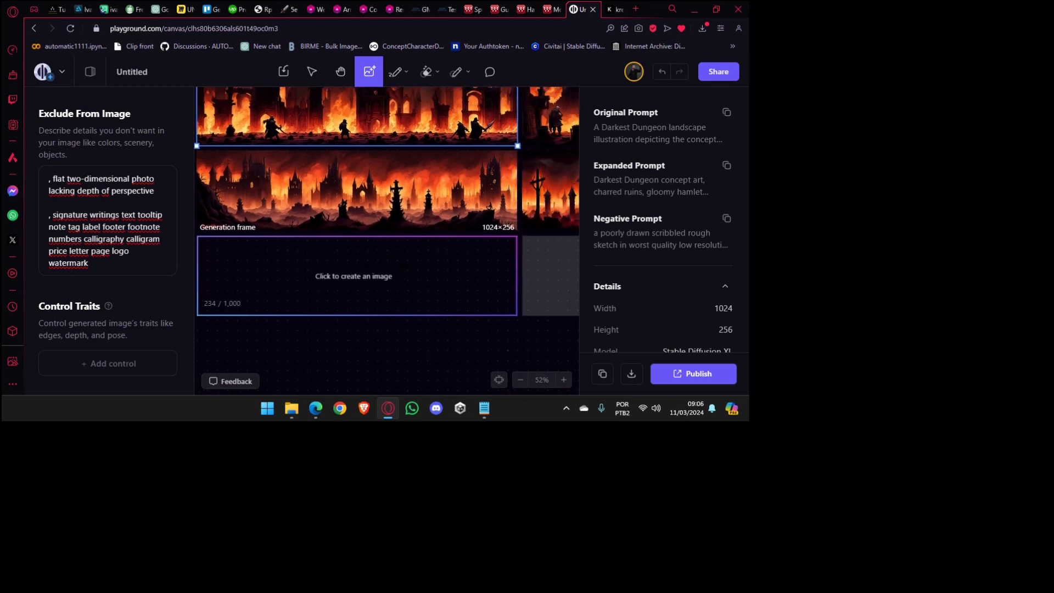
Narrow the generation frame to 768×256 and generate a batch of four landscapes from the same prompt.
{"action": "left_click", "coordinate": [516, 278]}
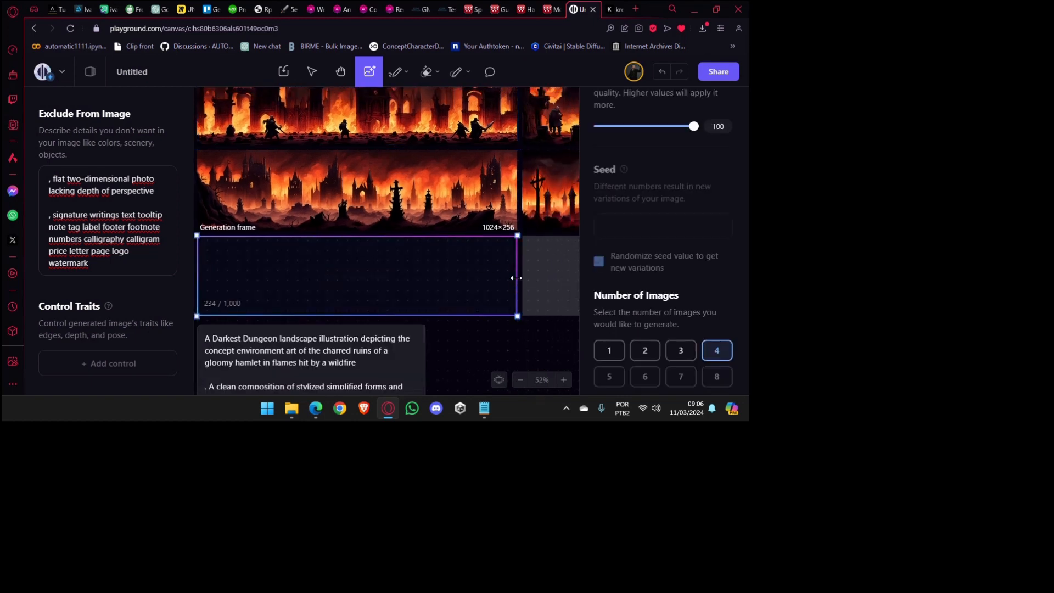
{"action": "left_click_drag", "start_coordinate": [516, 279], "coordinate": [441, 286]}
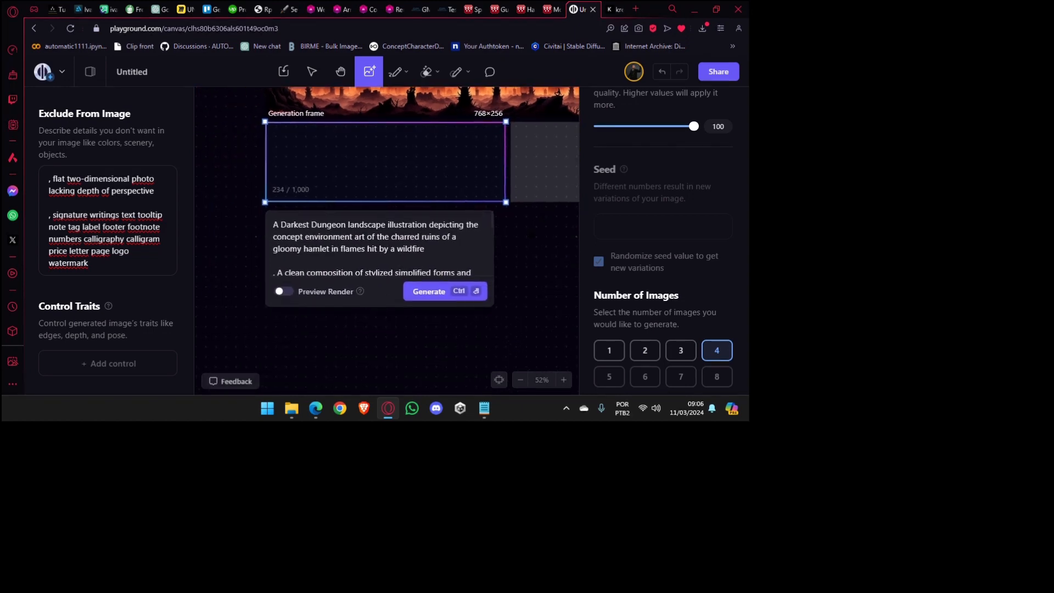
{"action": "left_click", "coordinate": [434, 293]}
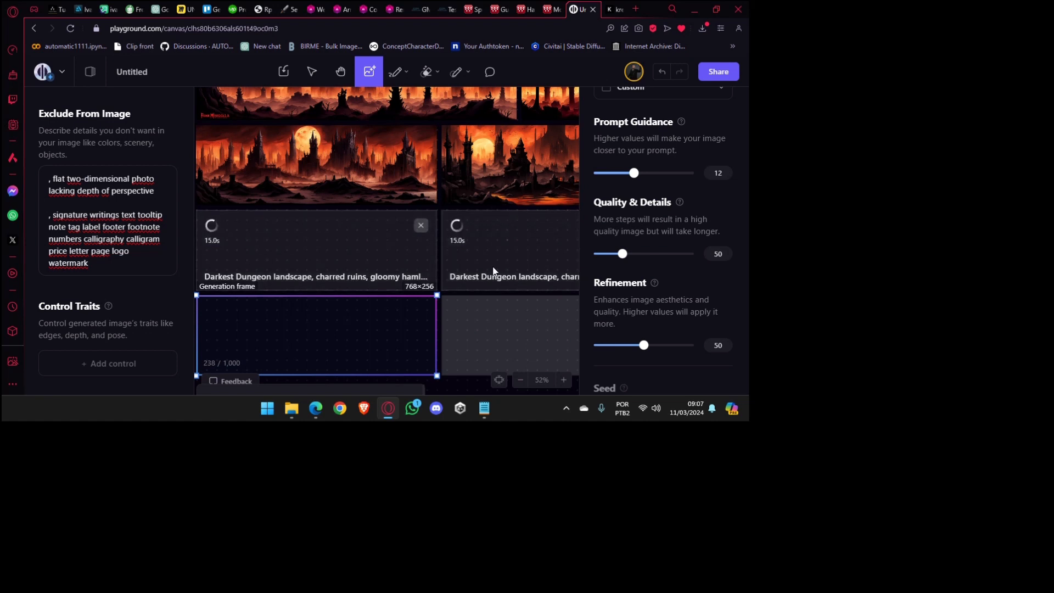
Examine the newest row of 768×256 landscapes from first to last, checking the castle ruins, skies and bare trees.
{"action": "scroll", "coordinate": [369, 336], "scroll_direction": "down", "scroll_amount": 1}
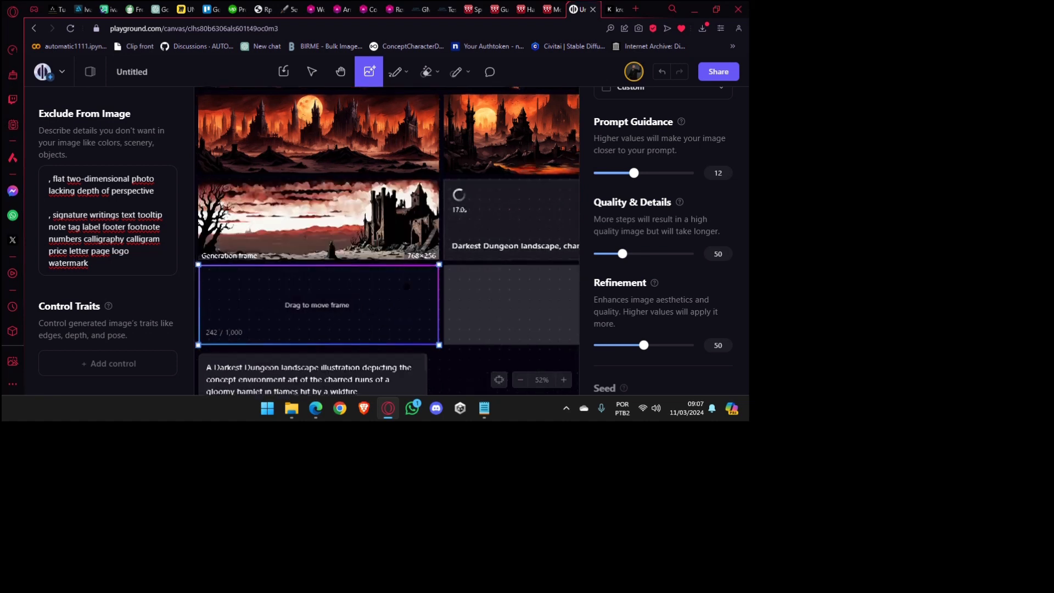
{"action": "left_click_drag", "start_coordinate": [549, 286], "coordinate": [362, 330]}
{"action": "left_click_drag", "start_coordinate": [454, 330], "coordinate": [360, 321]}
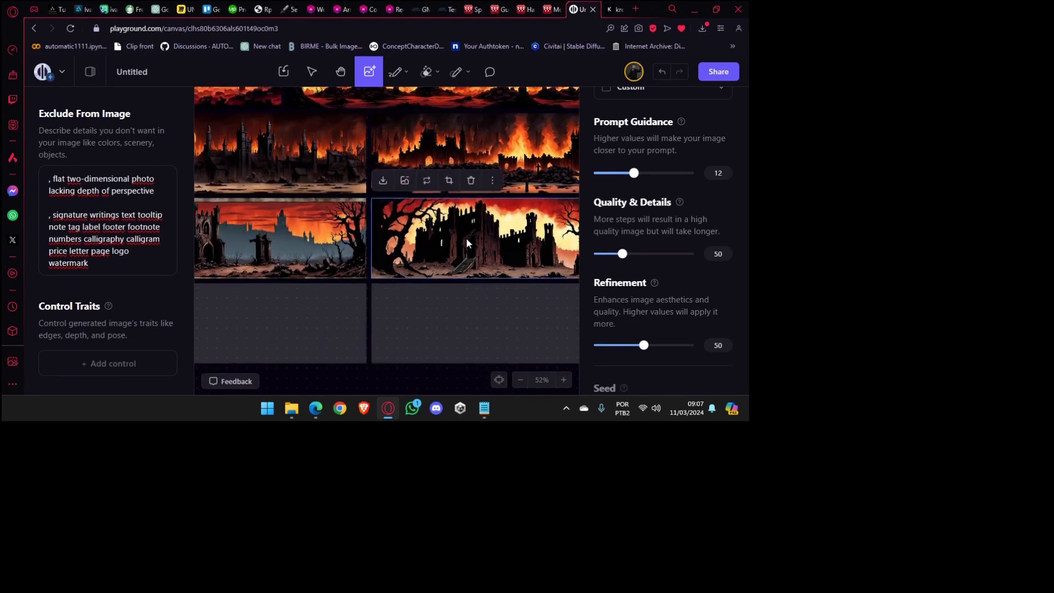
{"action": "left_click_drag", "start_coordinate": [457, 314], "coordinate": [554, 293]}
{"action": "left_click_drag", "start_coordinate": [278, 322], "coordinate": [599, 273]}
{"action": "left_click_drag", "start_coordinate": [310, 314], "coordinate": [516, 301]}
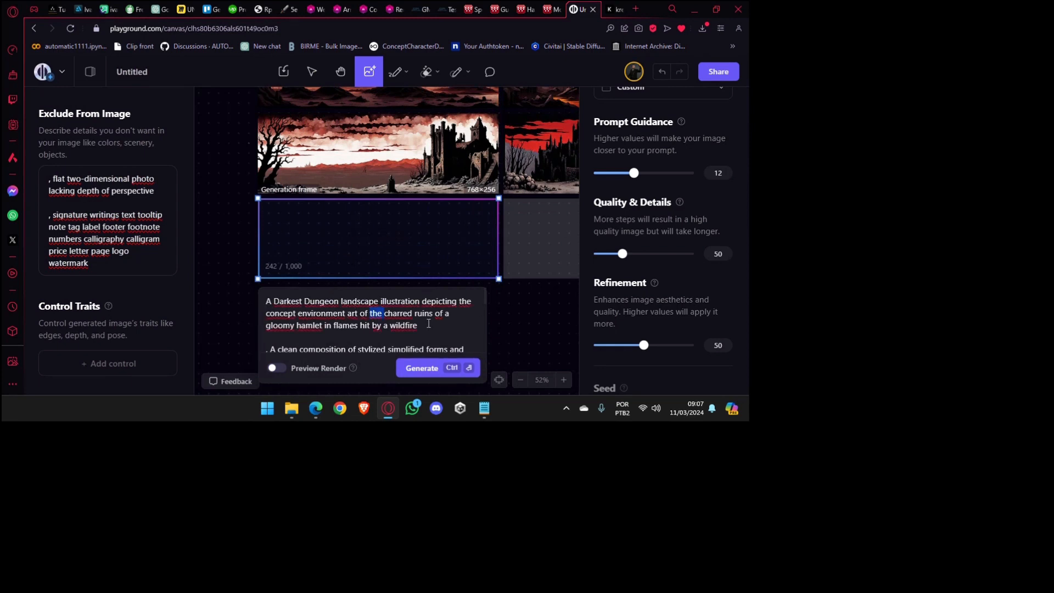
Replace "the" before "charred ruins" in the prompt with "a mausoleum in the middle of the" and generate four 768×256 landscapes.
{"action": "type", "text": "a"}
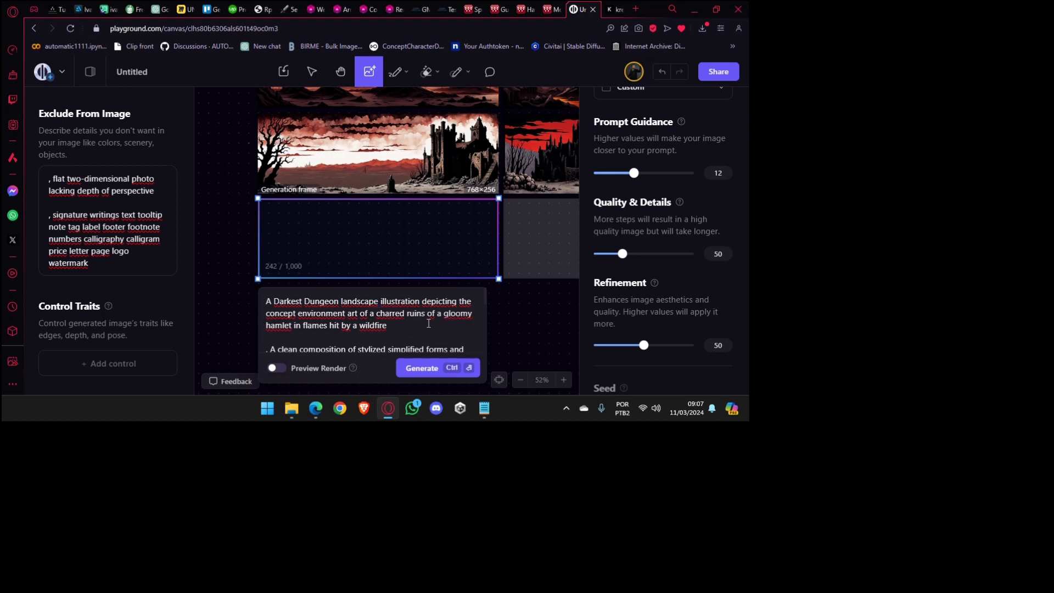
{"action": "type", "text": " mauso"}
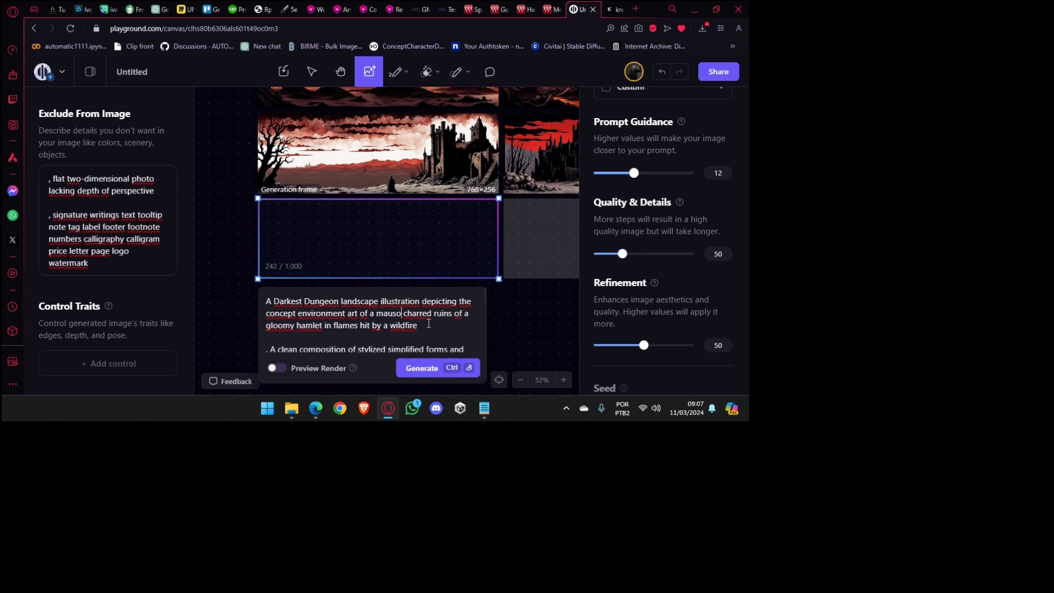
{"action": "type", "text": "leum"}
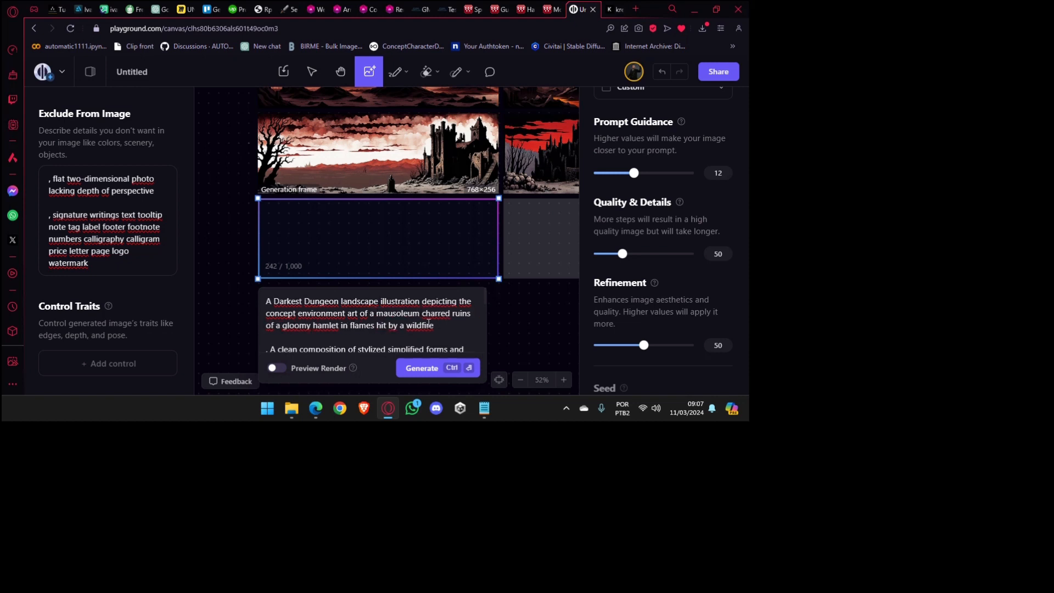
{"action": "type", "text": " in"}
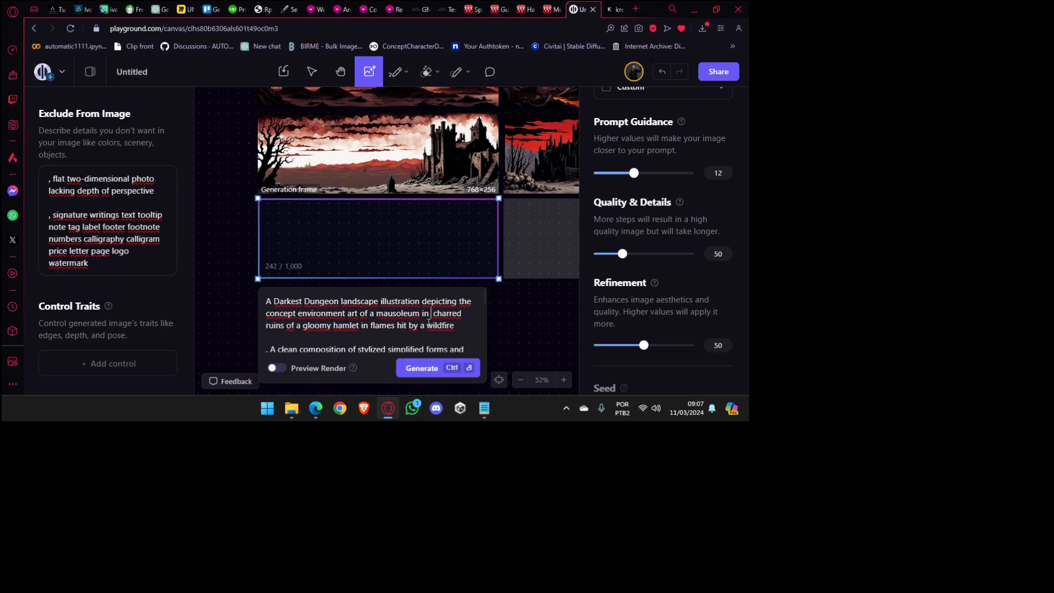
{"action": "type", "text": " the middle "}
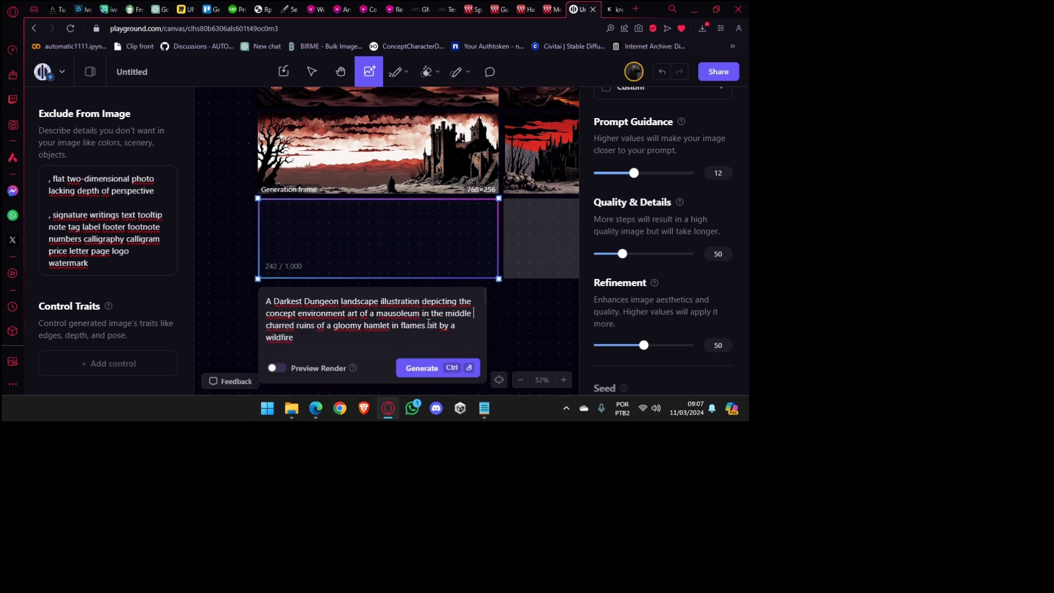
{"action": "type", "text": "of a"}
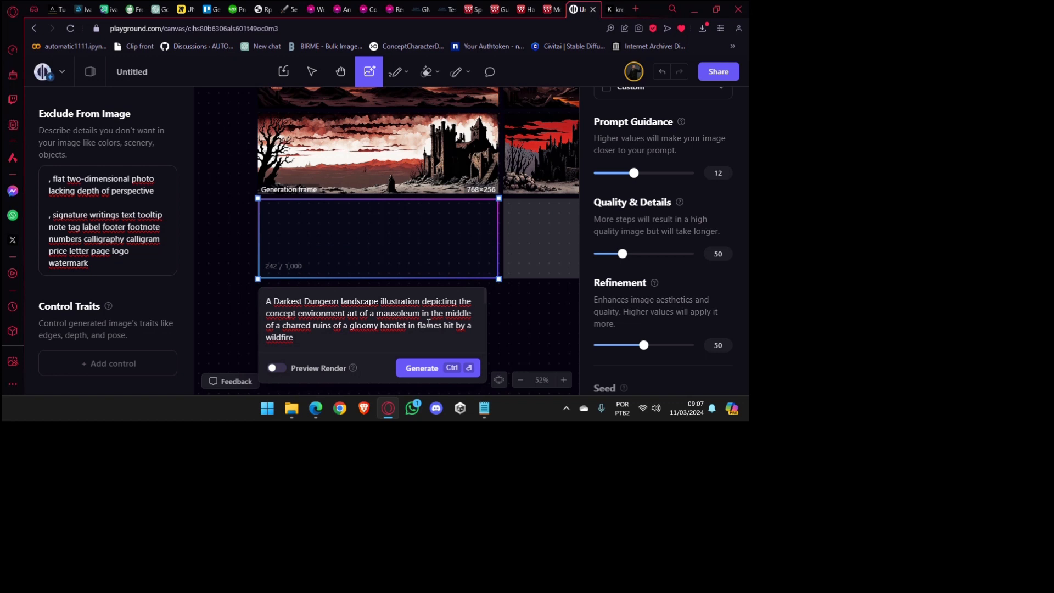
{"action": "key", "text": "BackSpace"}
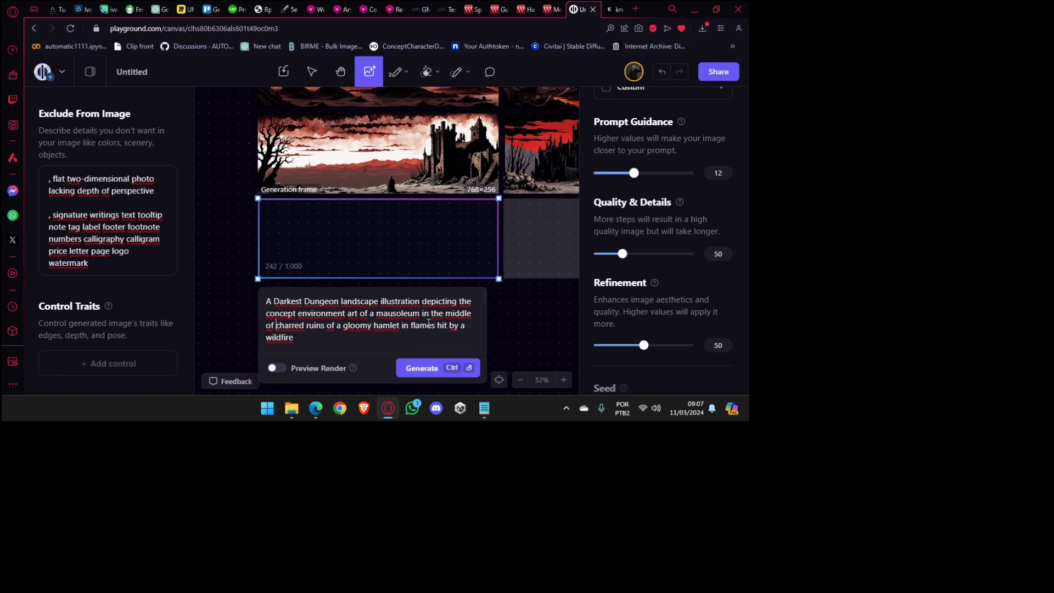
{"action": "type", "text": "the"}
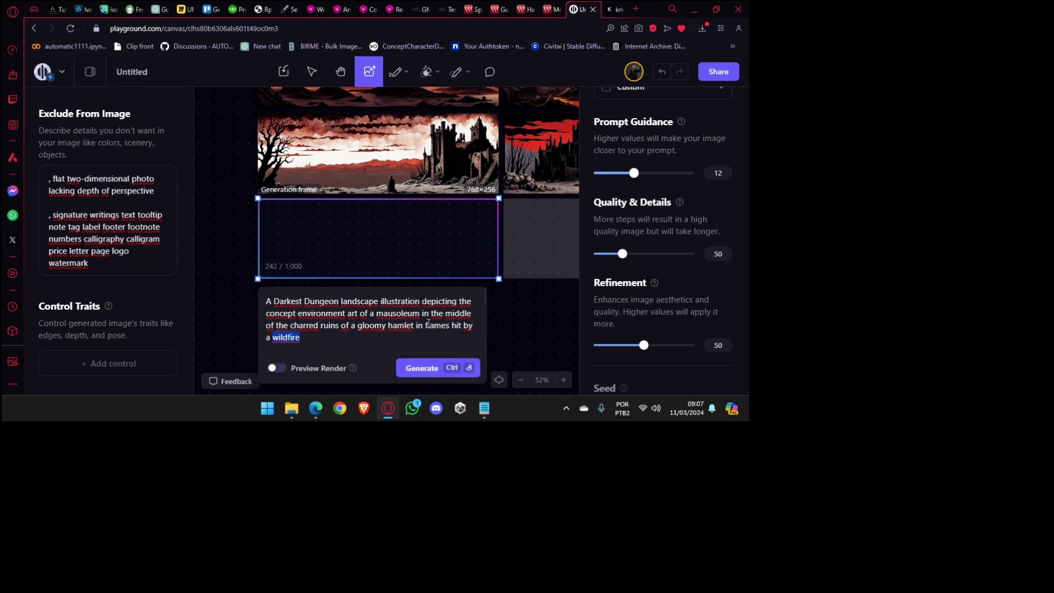
{"action": "left_click", "coordinate": [467, 368]}
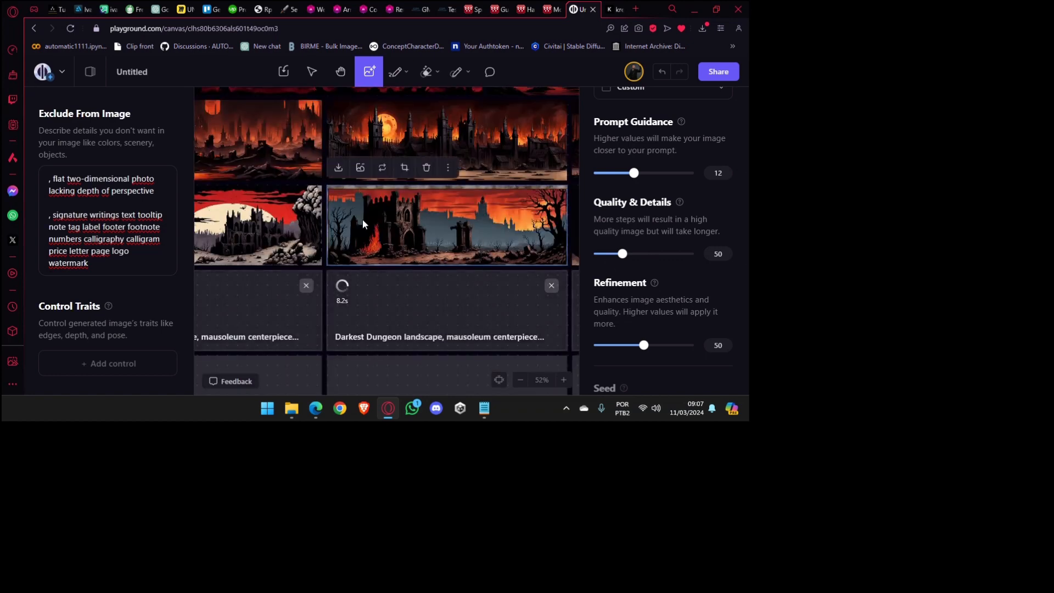
Compare the previous rows of ruined castle landscapes with the first mausoleum images while the batch is generating.
{"action": "left_click_drag", "start_coordinate": [431, 262], "coordinate": [416, 258]}
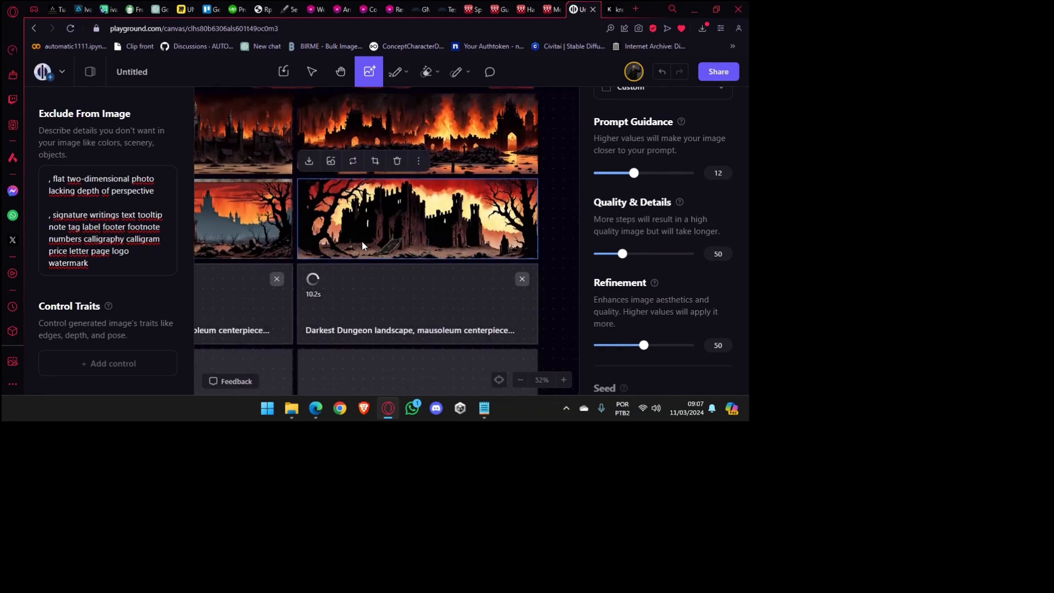
{"action": "left_click_drag", "start_coordinate": [330, 236], "coordinate": [579, 251]}
{"action": "left_click_drag", "start_coordinate": [327, 310], "coordinate": [467, 305]}
{"action": "left_click_drag", "start_coordinate": [279, 294], "coordinate": [237, 305]}
{"action": "left_click_drag", "start_coordinate": [219, 245], "coordinate": [465, 247]}
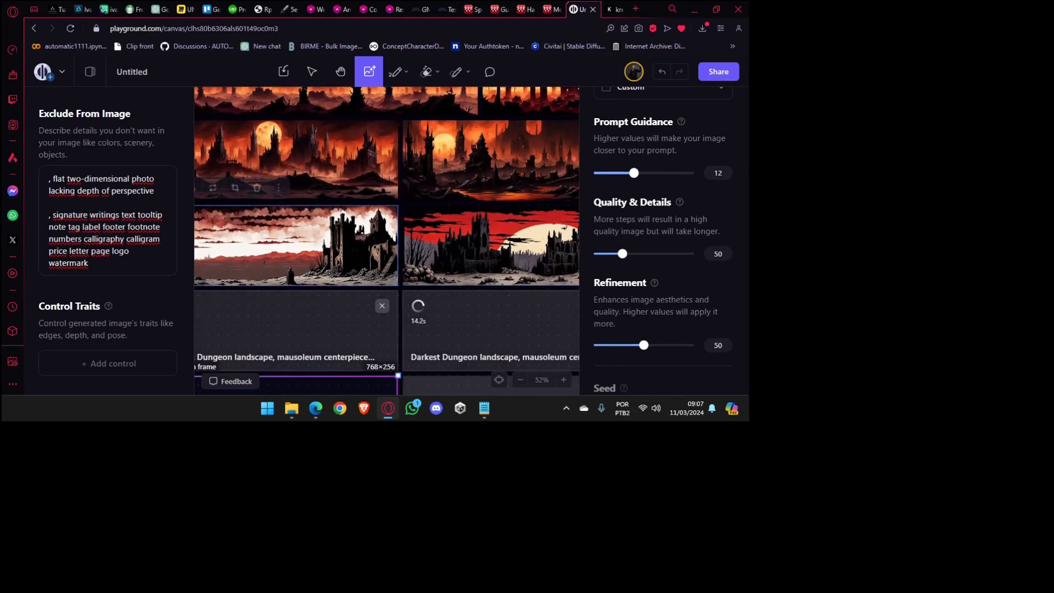
{"action": "left_click_drag", "start_coordinate": [321, 285], "coordinate": [402, 249]}
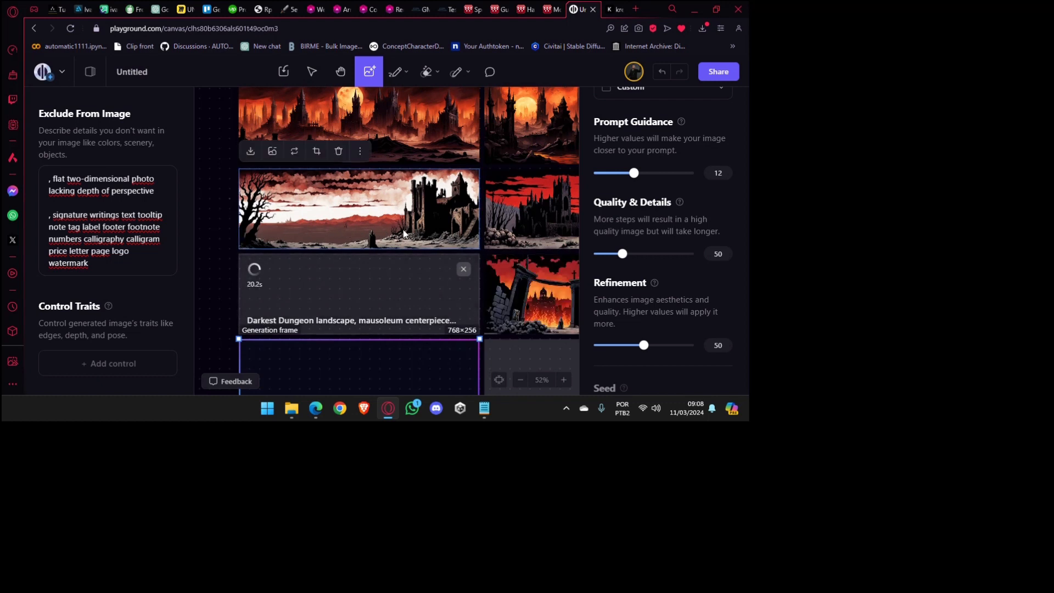
{"action": "scroll", "coordinate": [555, 223], "scroll_direction": "right", "scroll_amount": 5}
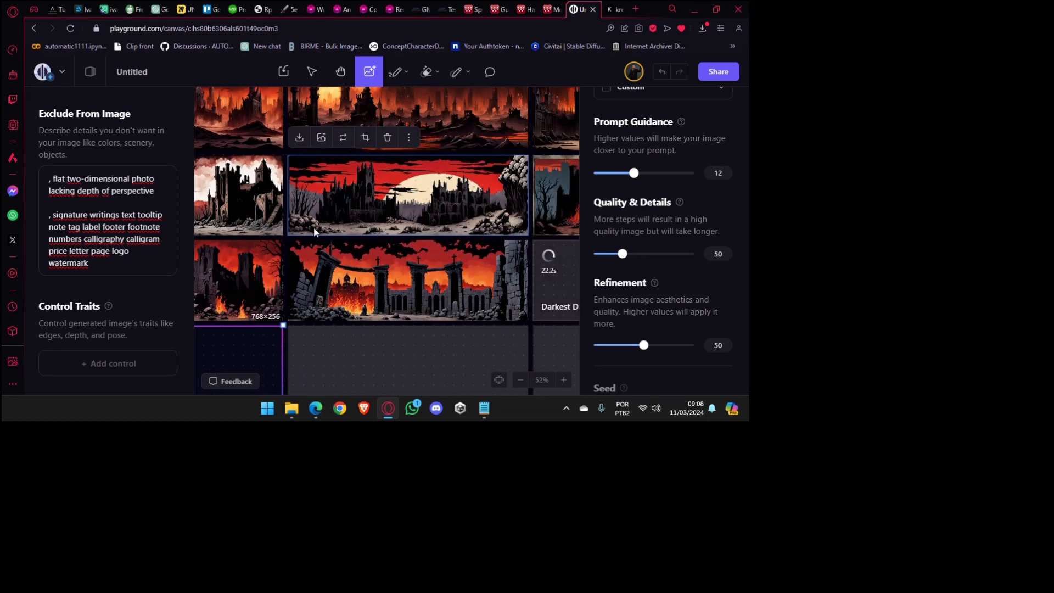
{"action": "left_click_drag", "start_coordinate": [553, 222], "coordinate": [305, 209]}
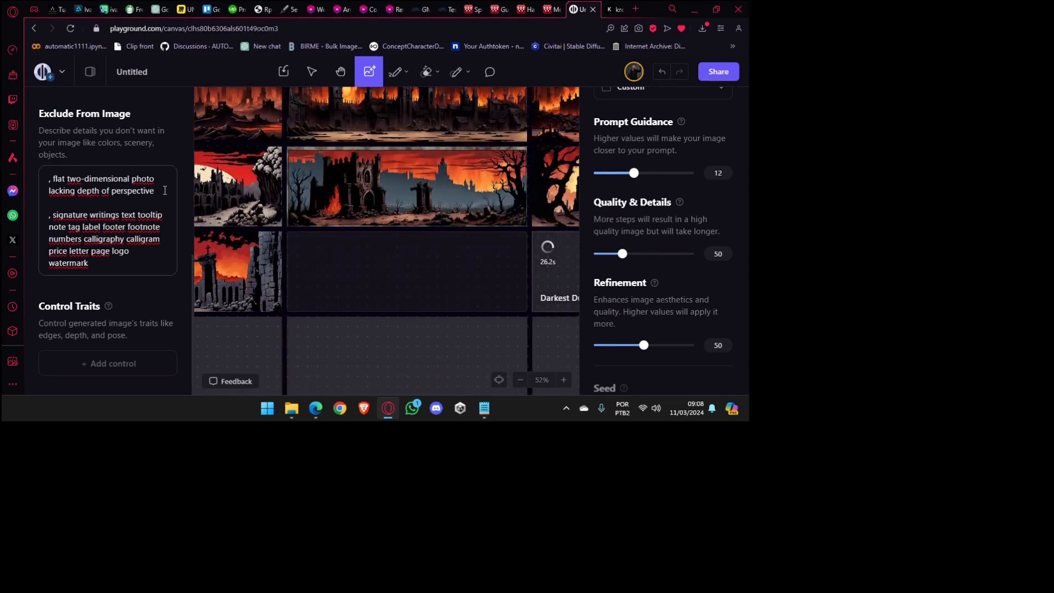
Examine the row of mausoleum landscapes through to its last image, checking the burning facades and the green-sky chapel.
{"action": "scroll", "coordinate": [482, 218], "scroll_direction": "right", "scroll_amount": 5}
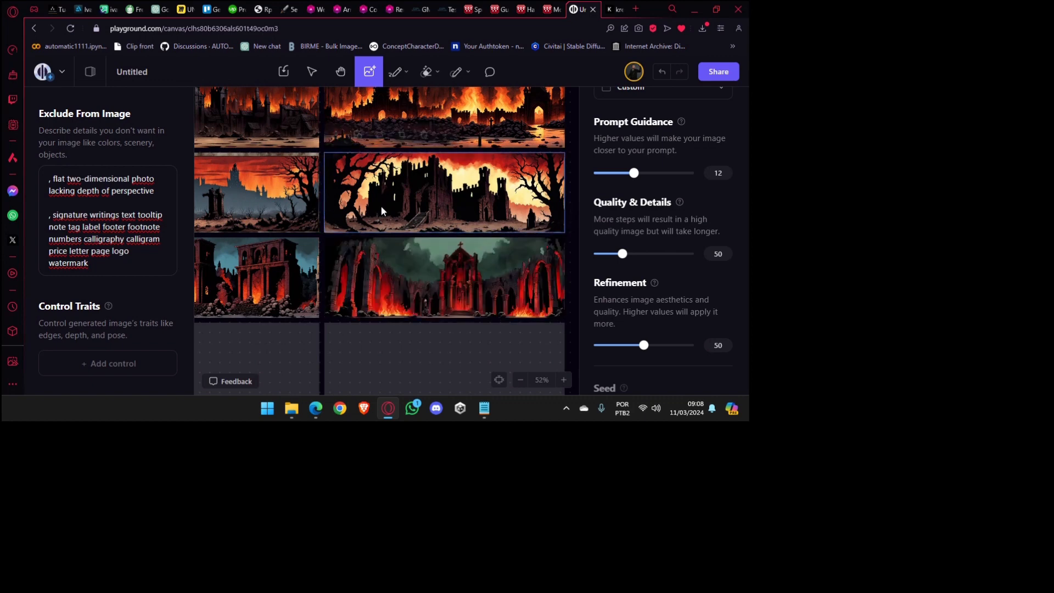
{"action": "left_click_drag", "start_coordinate": [380, 205], "coordinate": [457, 209]}
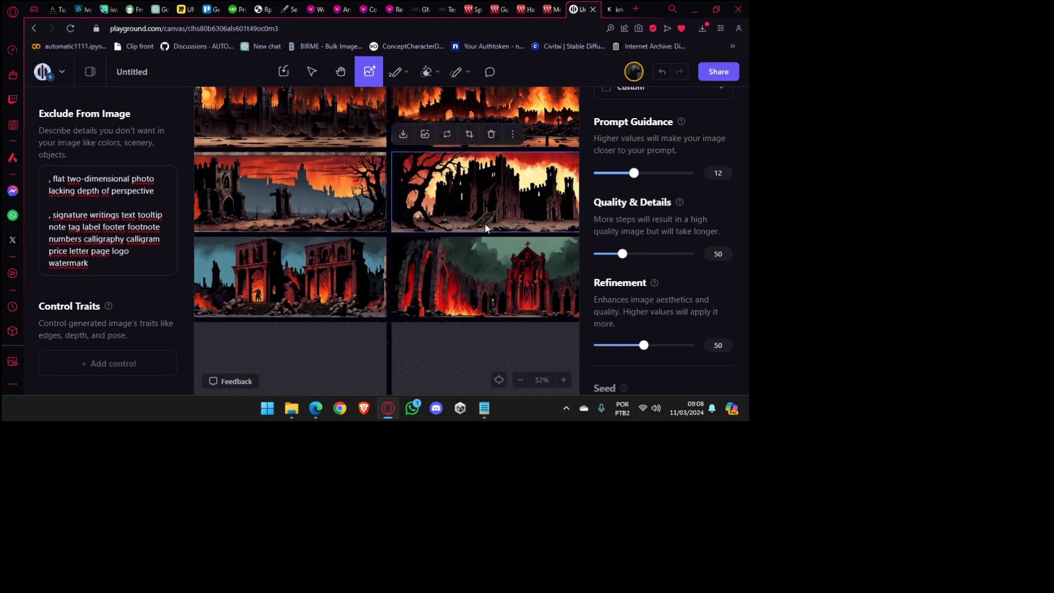
{"action": "scroll", "coordinate": [347, 341], "scroll_direction": "down", "scroll_amount": 3}
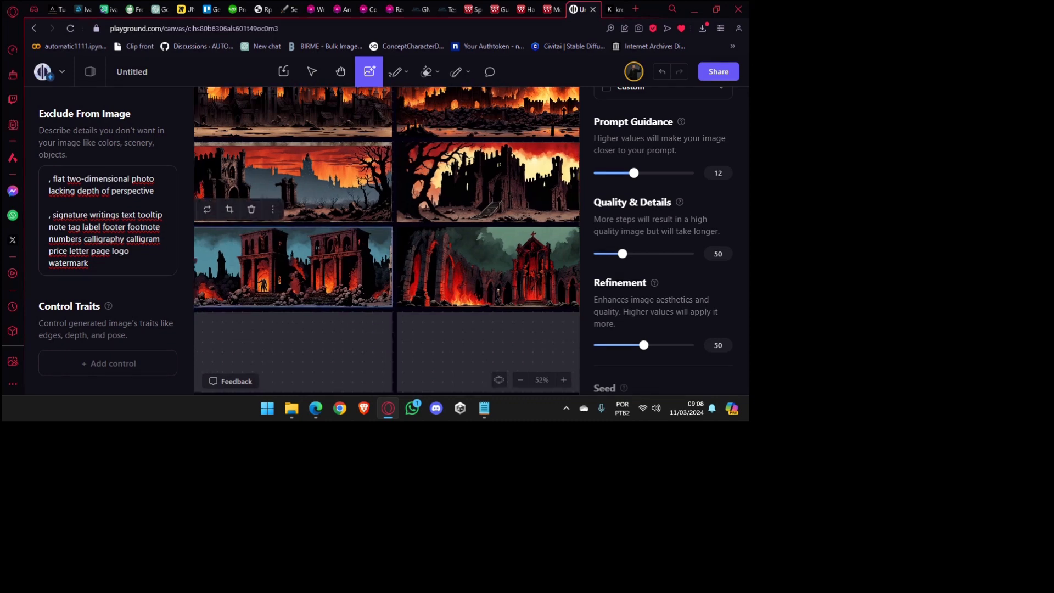
{"action": "scroll", "coordinate": [518, 230], "scroll_direction": "right", "scroll_amount": 5}
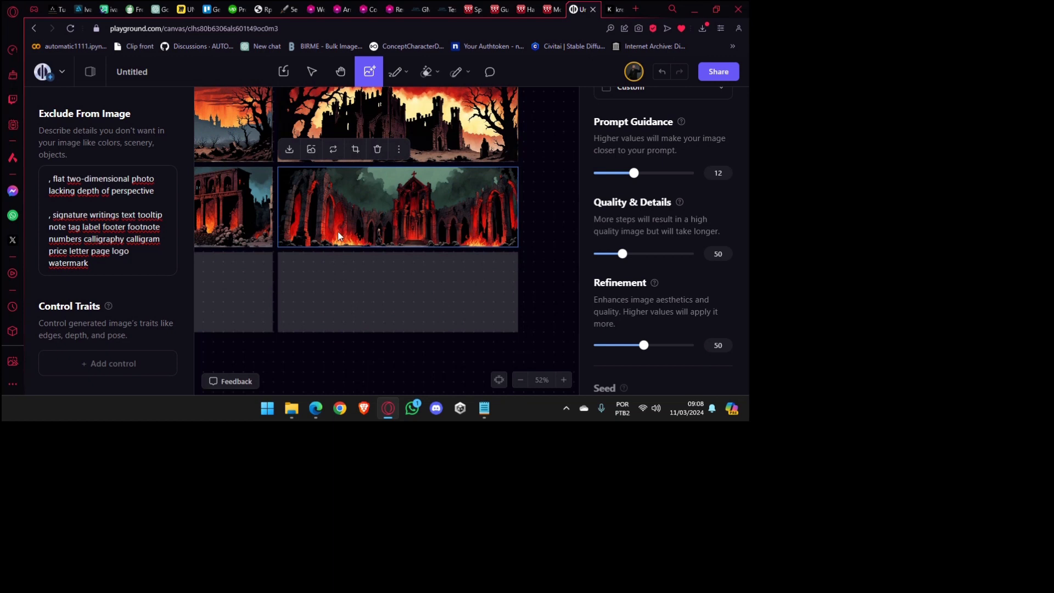
{"action": "scroll", "coordinate": [338, 236], "scroll_direction": "left", "scroll_amount": 4}
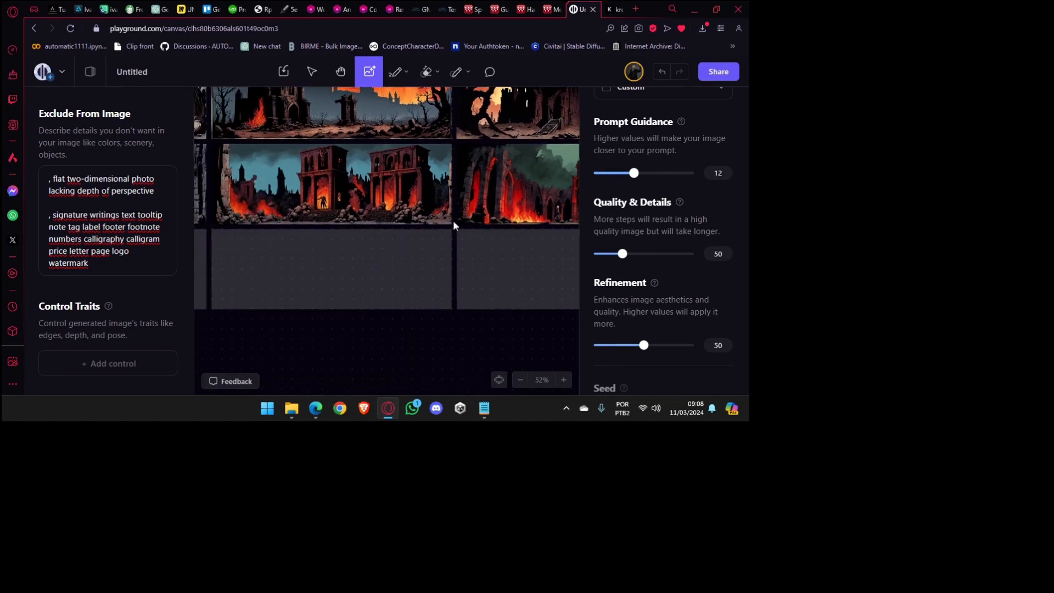
{"action": "scroll", "coordinate": [262, 192], "scroll_direction": "left", "scroll_amount": 8}
{"action": "scroll", "coordinate": [344, 243], "scroll_direction": "left", "scroll_amount": 9}
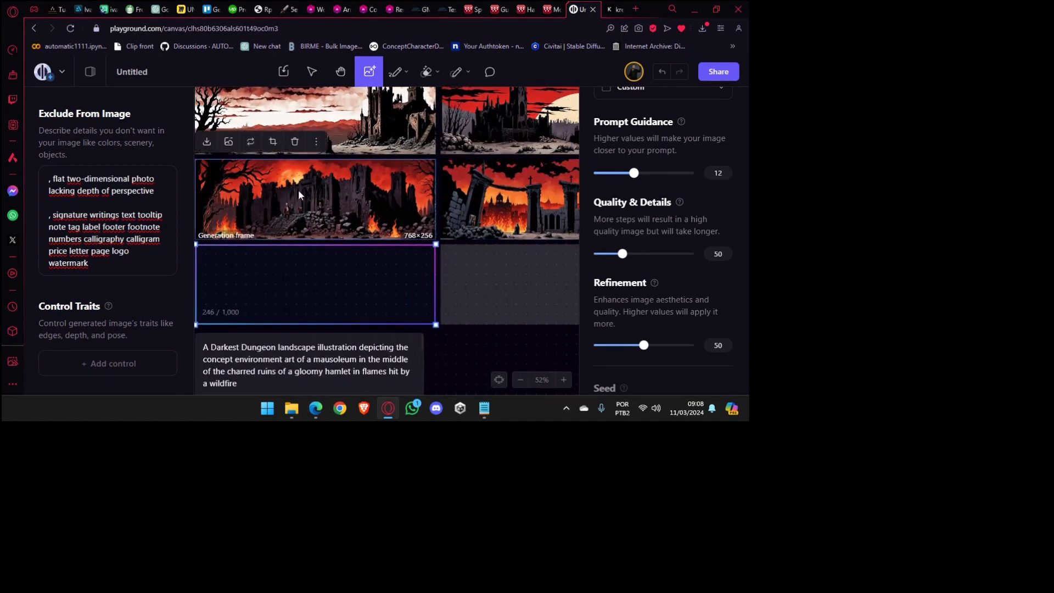
Inspect the first mausoleum landscape up close, checking its figures, stairs and rubble, and compare it with the rest of its row.
{"action": "left_click", "coordinate": [305, 196]}
{"action": "scroll", "coordinate": [305, 206], "scroll_direction": "up", "scroll_amount": 5}
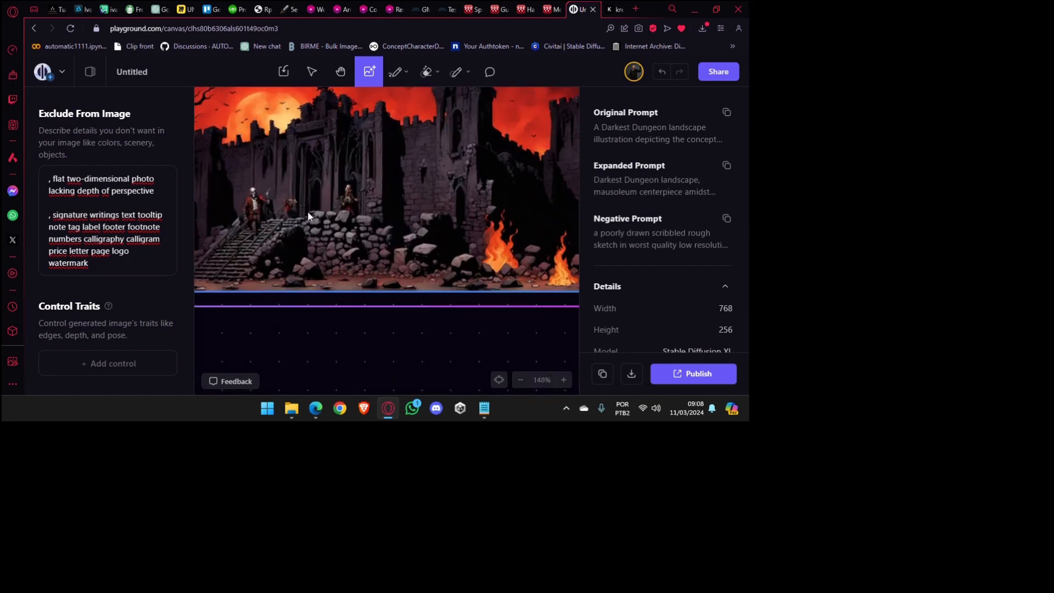
{"action": "scroll", "coordinate": [308, 211], "scroll_direction": "left", "scroll_amount": 2}
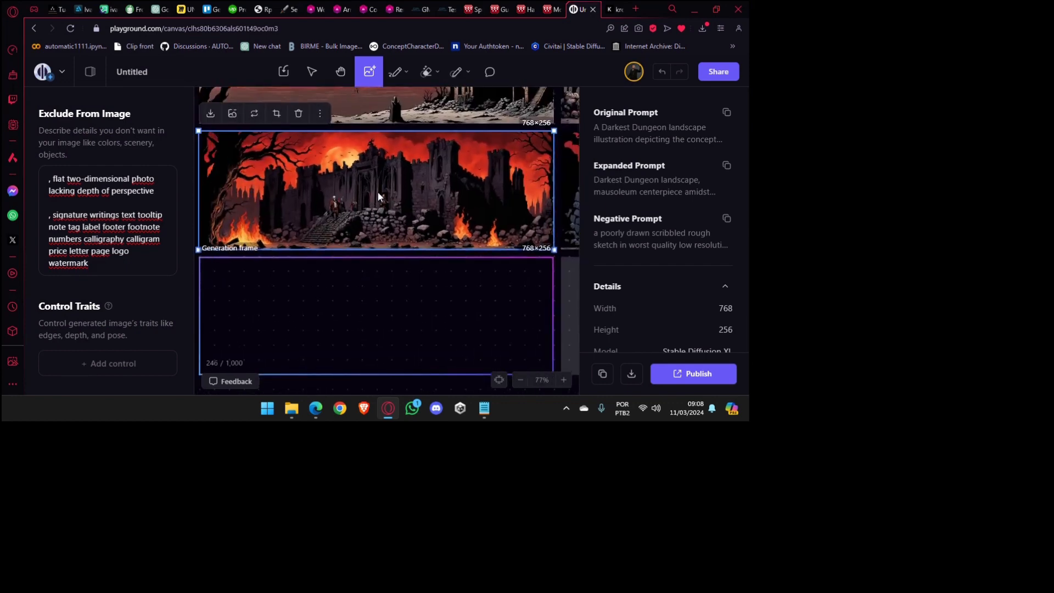
{"action": "scroll", "coordinate": [332, 196], "scroll_direction": "down", "scroll_amount": 3}
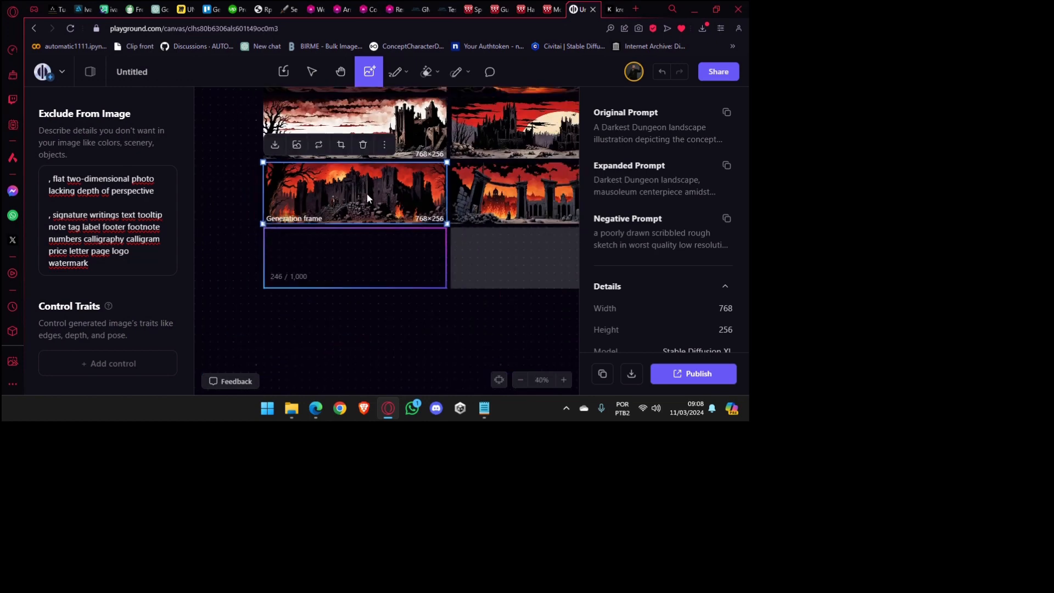
{"action": "scroll", "coordinate": [367, 193], "scroll_direction": "down", "scroll_amount": 3}
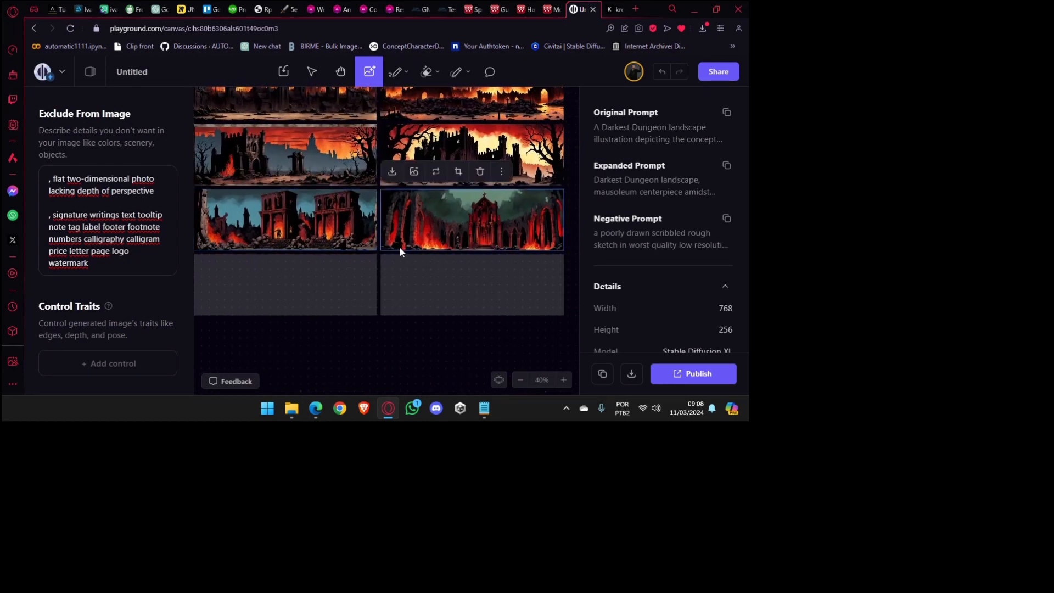
{"action": "scroll", "coordinate": [400, 245], "scroll_direction": "down", "scroll_amount": 2}
{"action": "scroll", "coordinate": [399, 246], "scroll_direction": "right", "scroll_amount": 1}
{"action": "scroll", "coordinate": [436, 234], "scroll_direction": "left", "scroll_amount": 5}
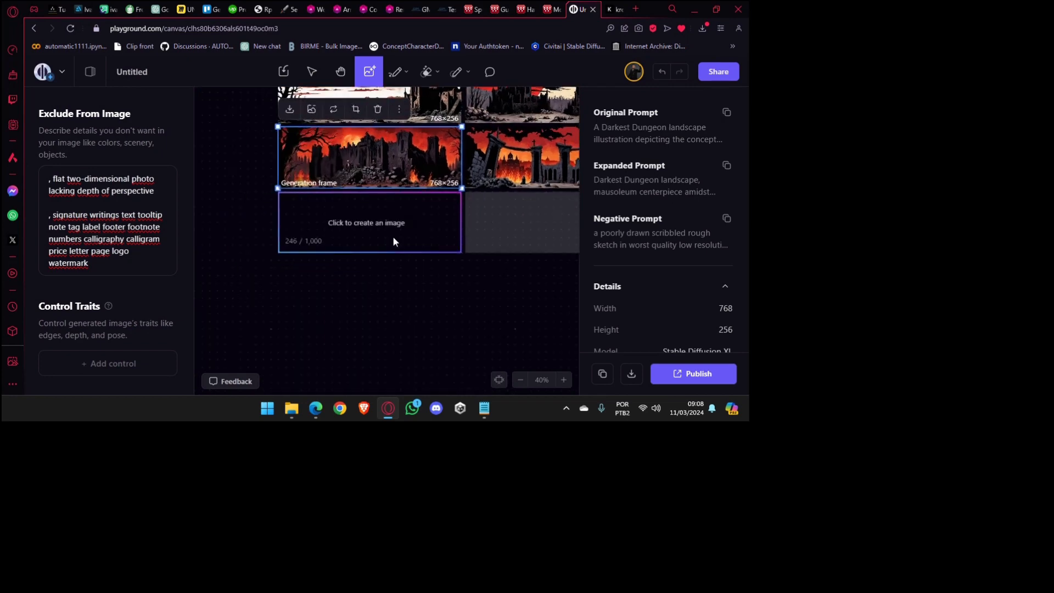
Generate another batch of four 768×256 landscapes from the same mausoleum prompt in the empty row.
{"action": "left_click", "coordinate": [393, 236]}
{"action": "left_click", "coordinate": [418, 342]}
{"action": "left_click_drag", "start_coordinate": [302, 137], "coordinate": [230, 281]}
{"action": "scroll", "coordinate": [241, 291], "scroll_direction": "down", "scroll_amount": 3}
{"action": "scroll", "coordinate": [463, 306], "scroll_direction": "right", "scroll_amount": 3}
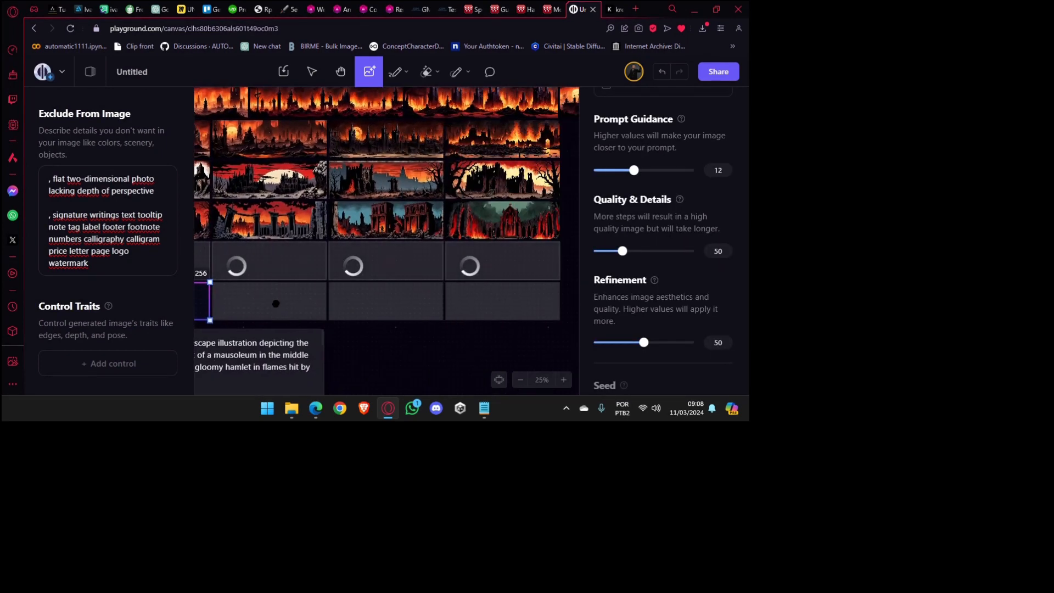
{"action": "left_click_drag", "start_coordinate": [310, 297], "coordinate": [357, 279]}
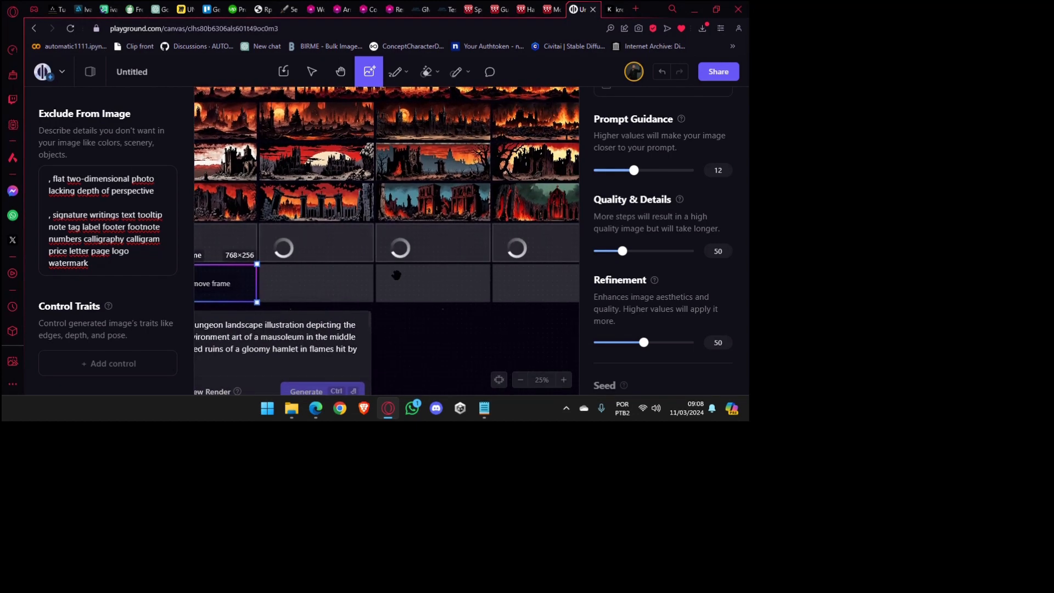
{"action": "left_click_drag", "start_coordinate": [420, 270], "coordinate": [357, 285]}
Examine the new batch of mausoleum landscapes from first to last, comparing it with the green-sky red chapel in the row above.
{"action": "left_click", "coordinate": [514, 215]}
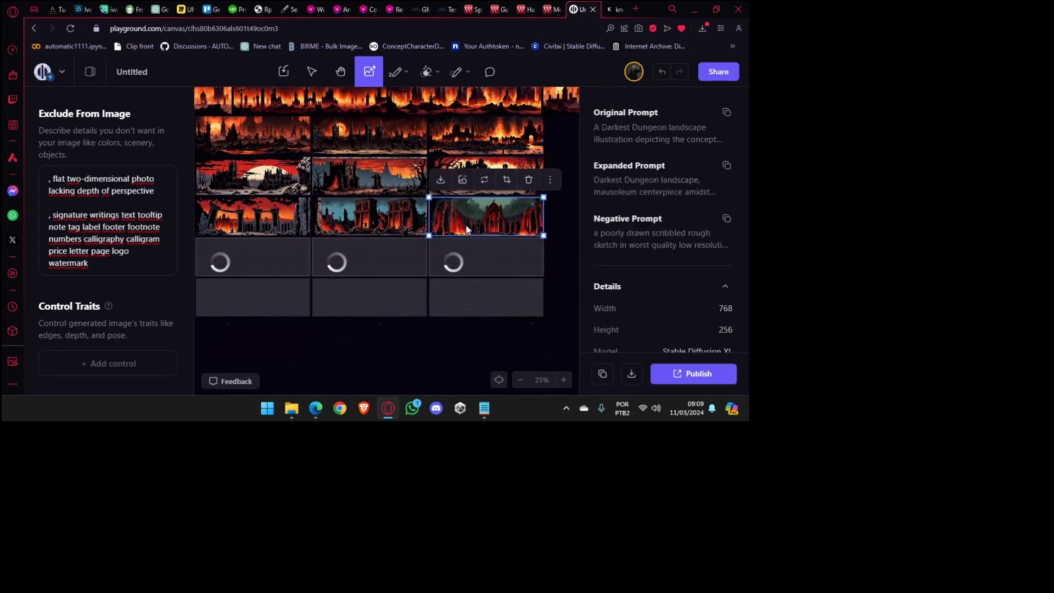
{"action": "left_click_drag", "start_coordinate": [343, 298], "coordinate": [454, 267]}
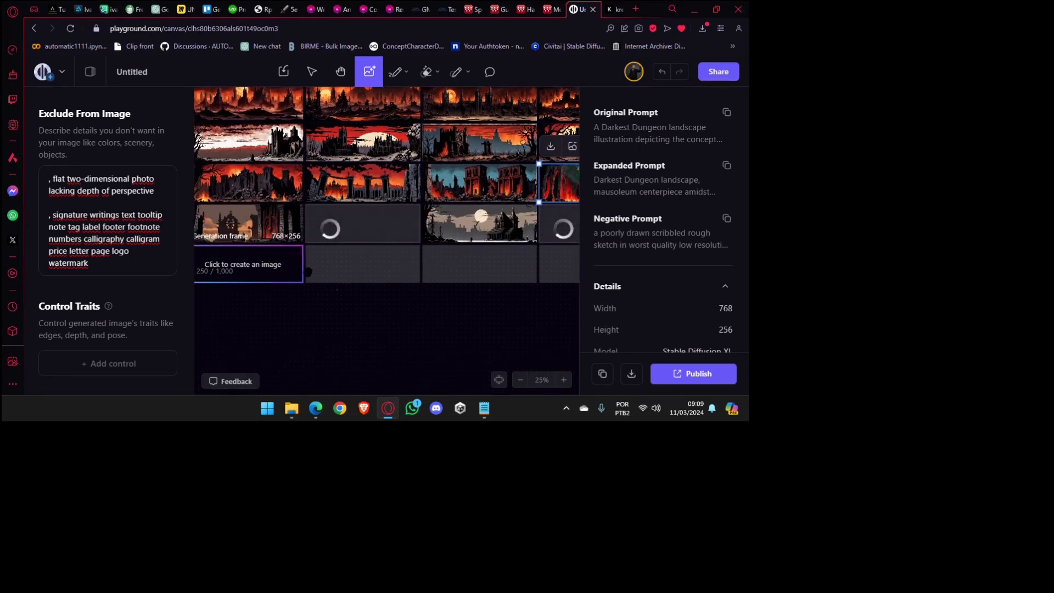
{"action": "left_click_drag", "start_coordinate": [317, 261], "coordinate": [386, 267]}
{"action": "scroll", "coordinate": [366, 249], "scroll_direction": "up", "scroll_amount": 3}
{"action": "scroll", "coordinate": [365, 249], "scroll_direction": "up", "scroll_amount": 1}
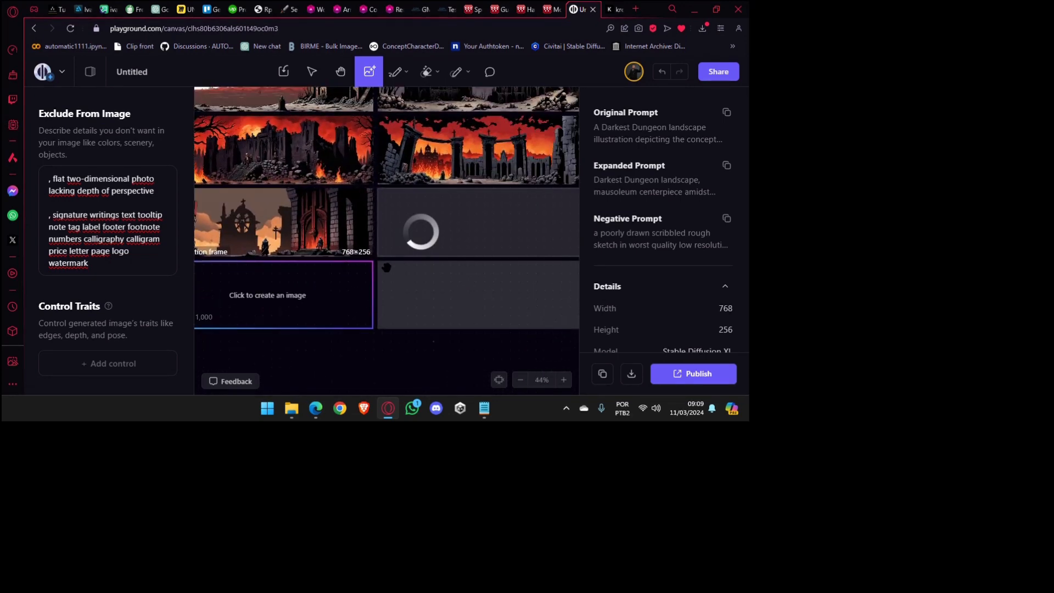
{"action": "left_click_drag", "start_coordinate": [569, 264], "coordinate": [336, 288]}
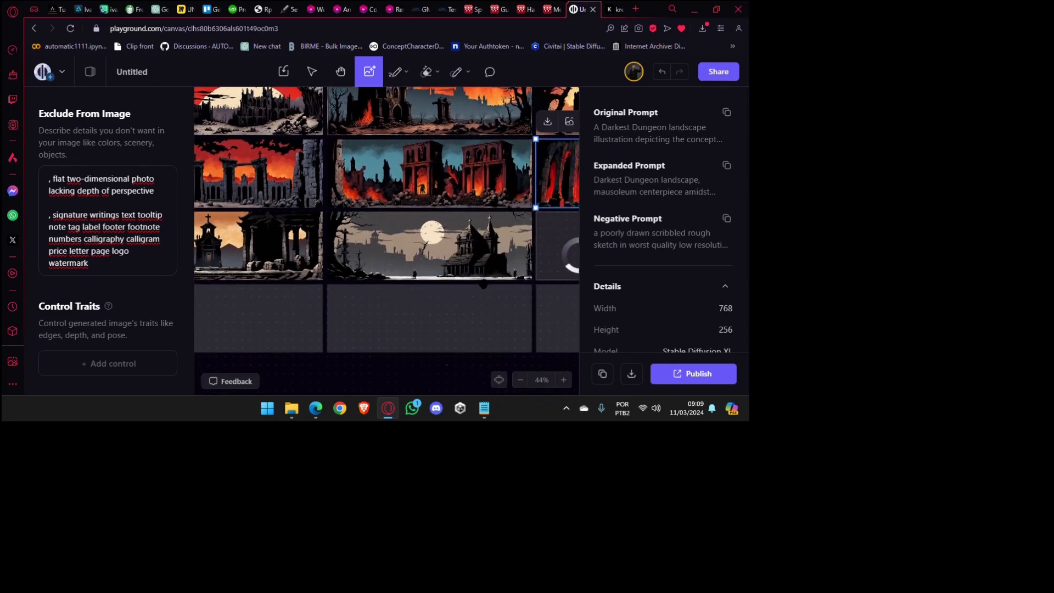
{"action": "left_click_drag", "start_coordinate": [539, 302], "coordinate": [362, 316]}
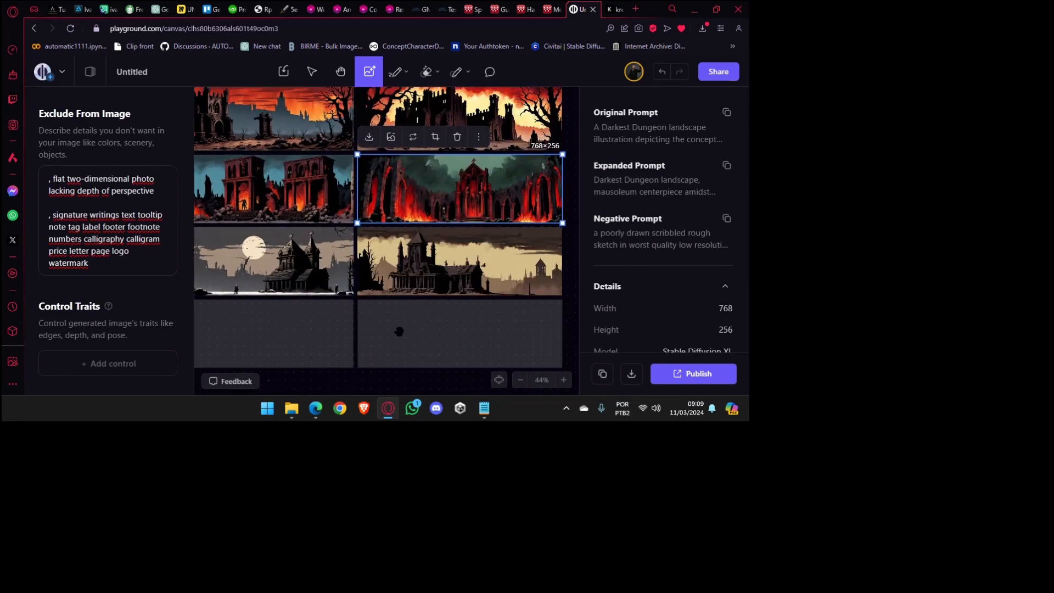
{"action": "left_click_drag", "start_coordinate": [301, 363], "coordinate": [588, 261]}
{"action": "left_click_drag", "start_coordinate": [275, 309], "coordinate": [326, 315]}
{"action": "left_click_drag", "start_coordinate": [294, 250], "coordinate": [440, 284]}
{"action": "left_click", "coordinate": [432, 247]}
{"action": "left_click_drag", "start_coordinate": [516, 249], "coordinate": [329, 279]}
{"action": "left_click_drag", "start_coordinate": [571, 270], "coordinate": [242, 335]}
{"action": "scroll", "coordinate": [493, 248], "scroll_direction": "right", "scroll_amount": 3}
Use the green-sky red chapel landscape as the image-to-image source at strength 30 and generate four 768×256 landscapes.
{"action": "left_click", "coordinate": [406, 216]}
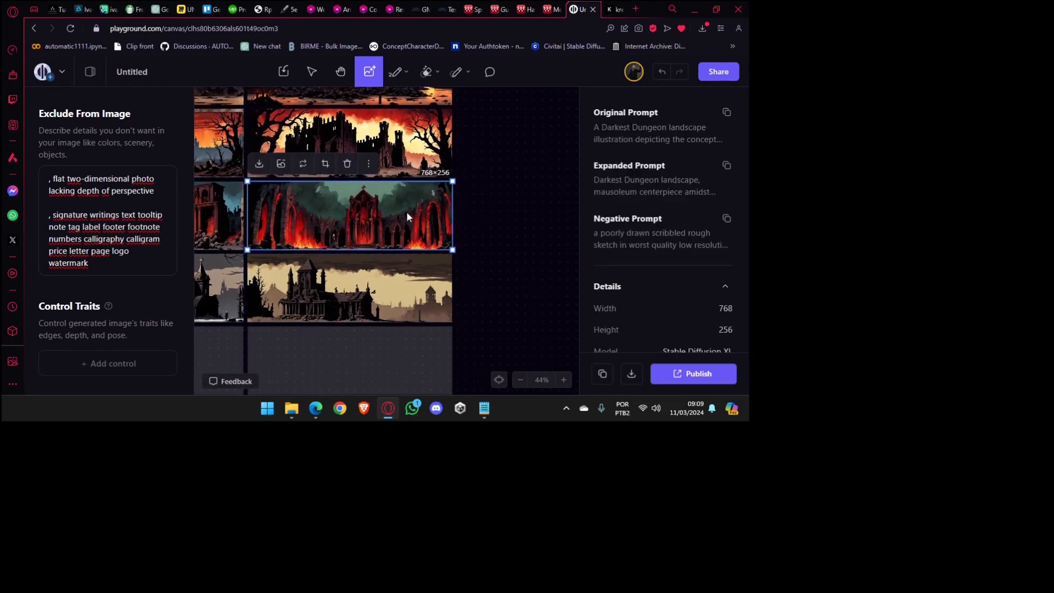
{"action": "scroll", "coordinate": [353, 239], "scroll_direction": "left", "scroll_amount": 3}
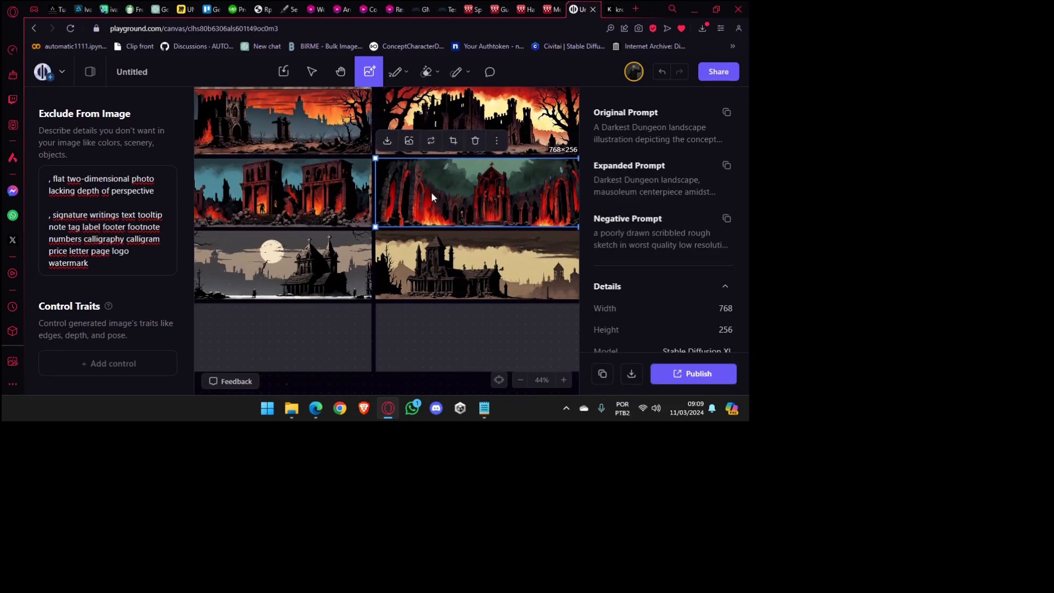
{"action": "scroll", "coordinate": [430, 192], "scroll_direction": "right", "scroll_amount": 1}
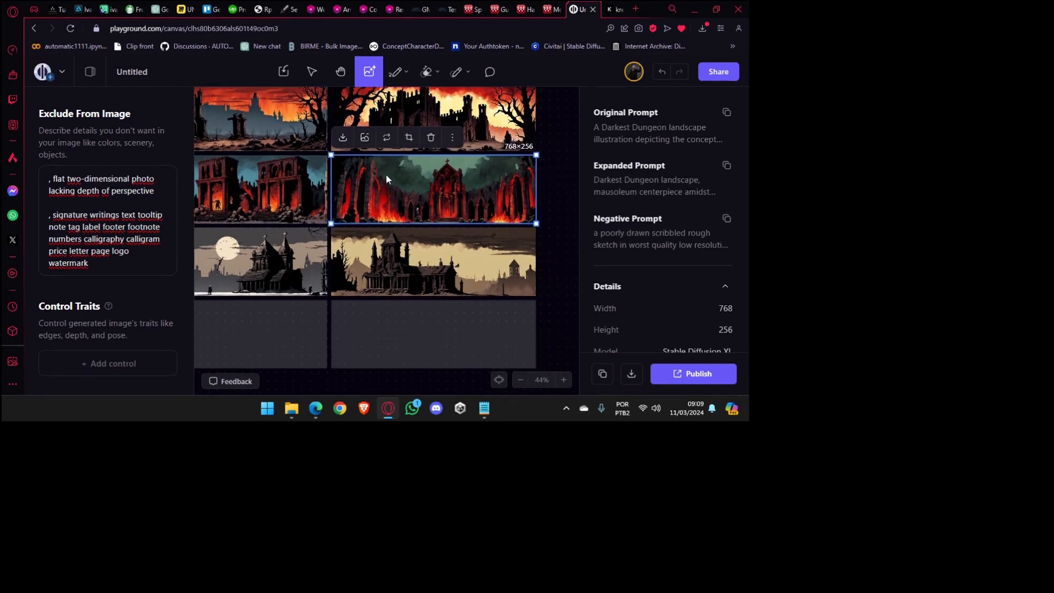
{"action": "left_click", "coordinate": [386, 140]}
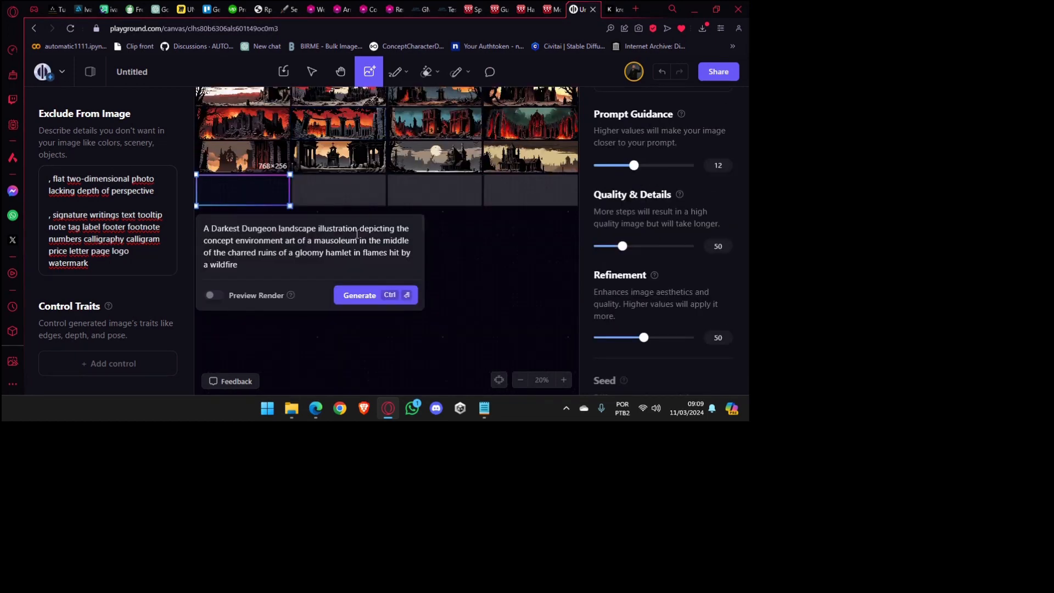
{"action": "scroll", "coordinate": [84, 171], "scroll_direction": "up", "scroll_amount": 5}
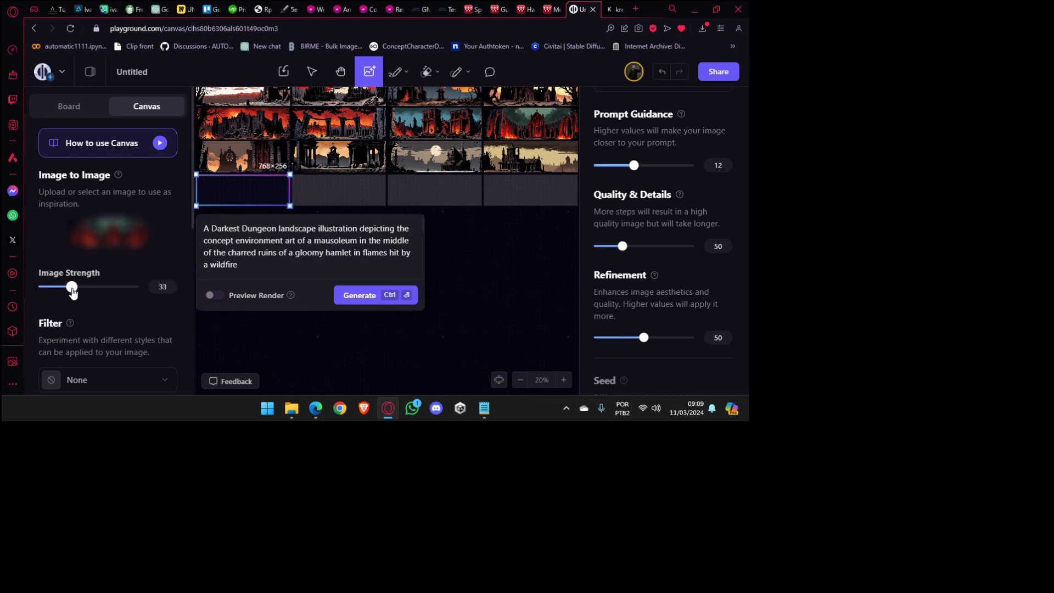
{"action": "left_click", "coordinate": [365, 299]}
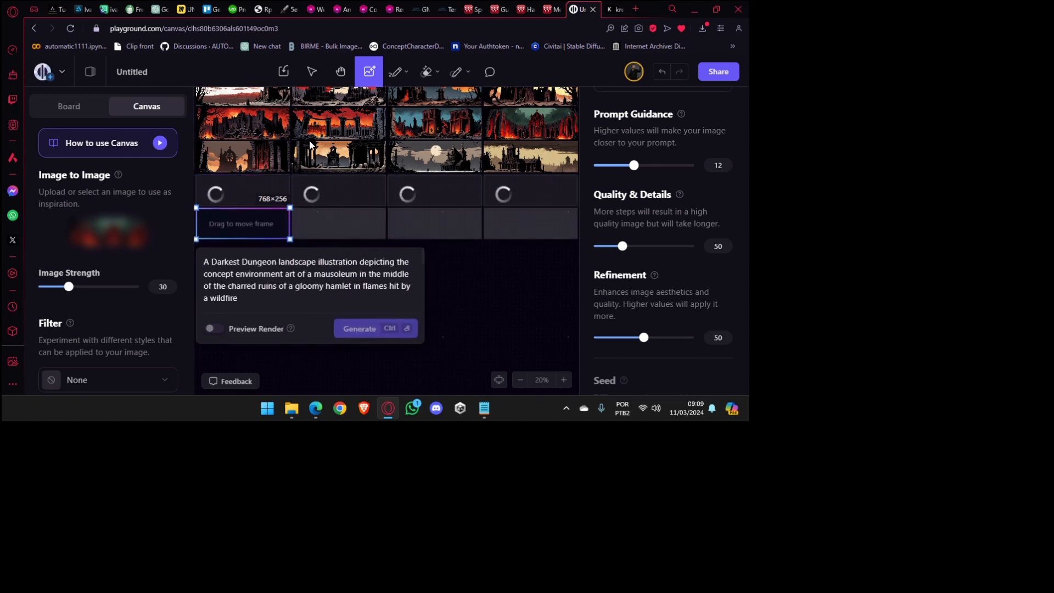
{"action": "scroll", "coordinate": [311, 185], "scroll_direction": "up", "scroll_amount": 3}
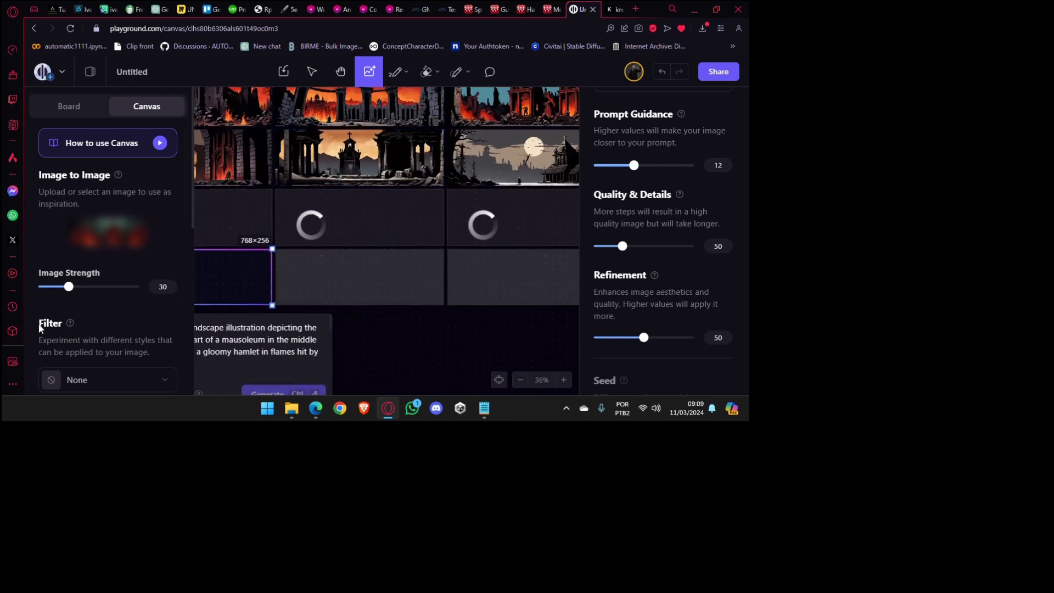
Preview the source image at strengths 100 and 0, and return the image strength to 30.
{"action": "left_click_drag", "start_coordinate": [69, 287], "coordinate": [160, 294]}
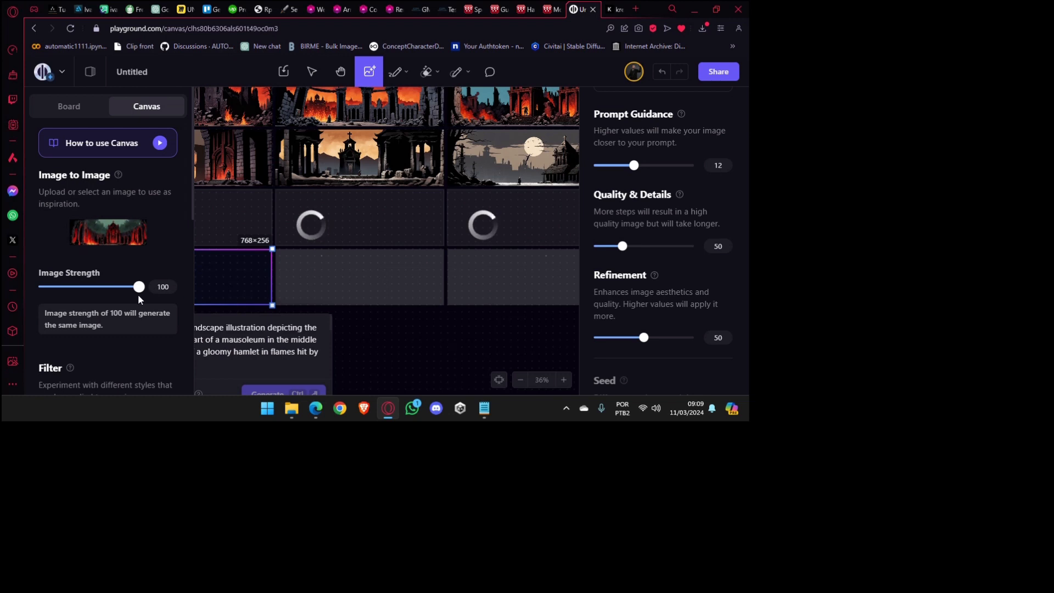
{"action": "left_click_drag", "start_coordinate": [138, 299], "coordinate": [26, 301]}
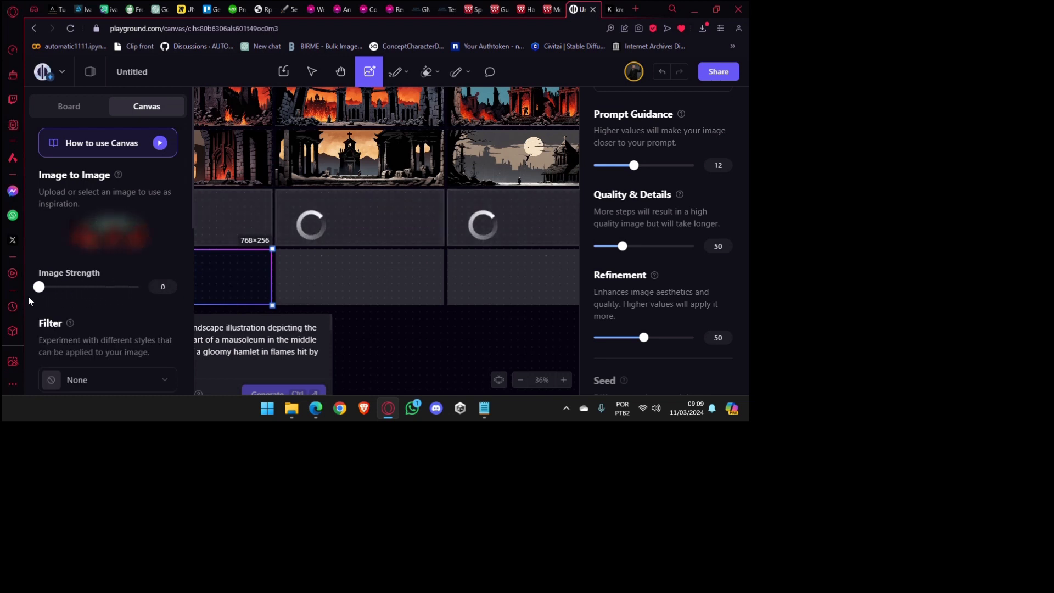
{"action": "left_click_drag", "start_coordinate": [37, 289], "coordinate": [69, 287]}
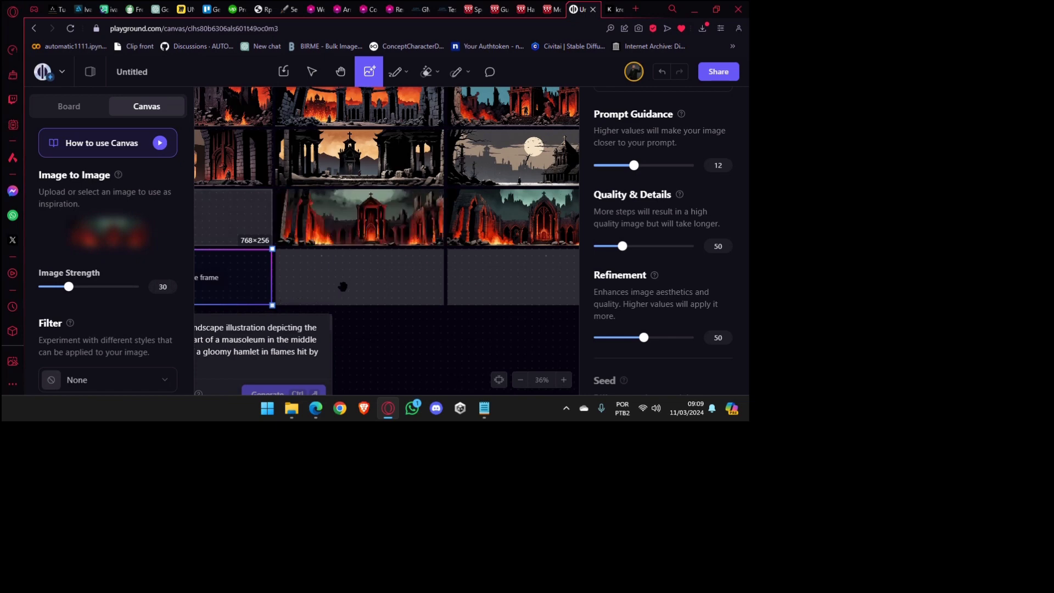
Examine the four image-to-image variations of the red chapel from first to last, checking the central building, flames and sky.
{"action": "left_click_drag", "start_coordinate": [342, 287], "coordinate": [448, 300]}
{"action": "scroll", "coordinate": [391, 243], "scroll_direction": "up", "scroll_amount": 3}
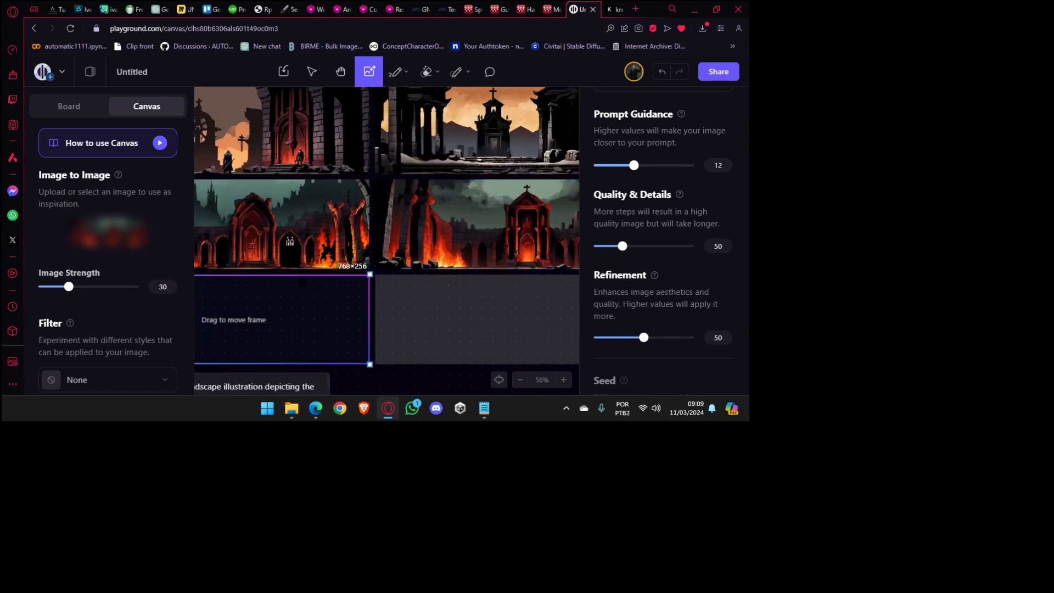
{"action": "scroll", "coordinate": [303, 282], "scroll_direction": "down", "scroll_amount": 2}
{"action": "left_click_drag", "start_coordinate": [295, 252], "coordinate": [413, 247]}
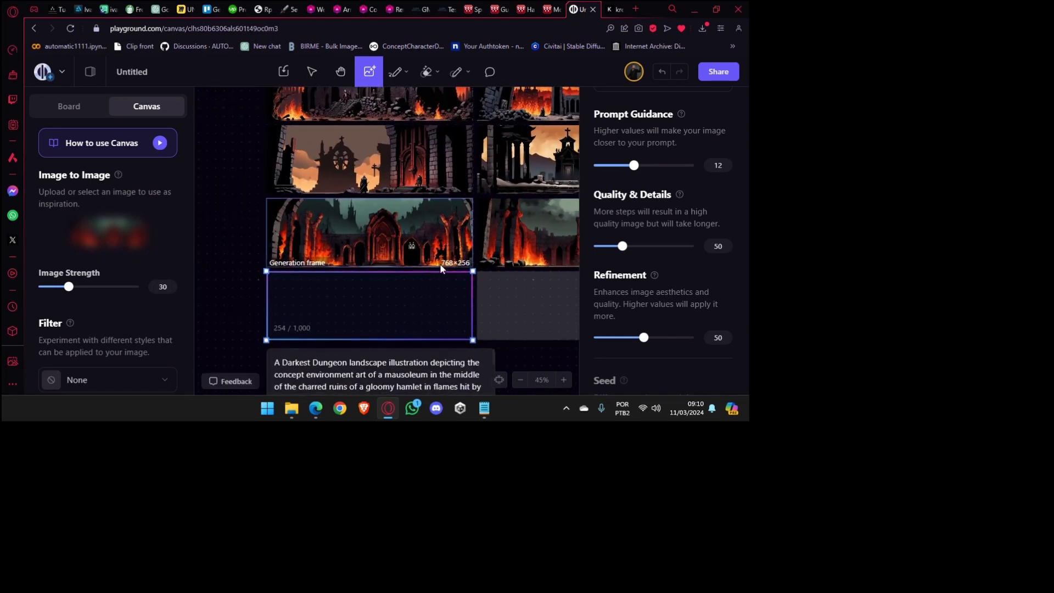
{"action": "left_click_drag", "start_coordinate": [478, 242], "coordinate": [354, 250]}
{"action": "left_click_drag", "start_coordinate": [423, 249], "coordinate": [230, 256]}
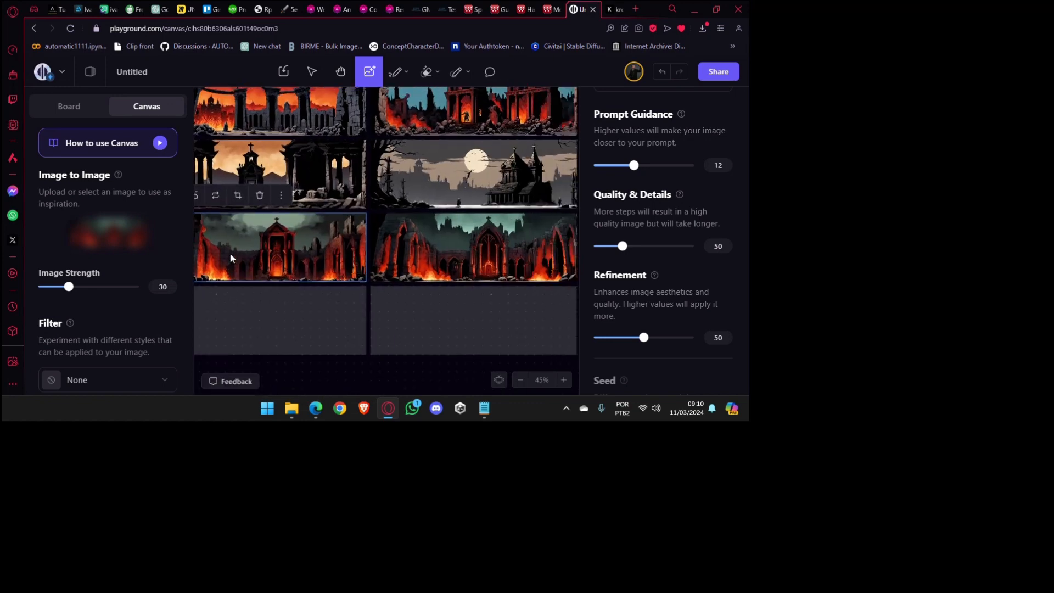
{"action": "left_click_drag", "start_coordinate": [443, 272], "coordinate": [239, 273]}
{"action": "left_click_drag", "start_coordinate": [379, 269], "coordinate": [265, 268]}
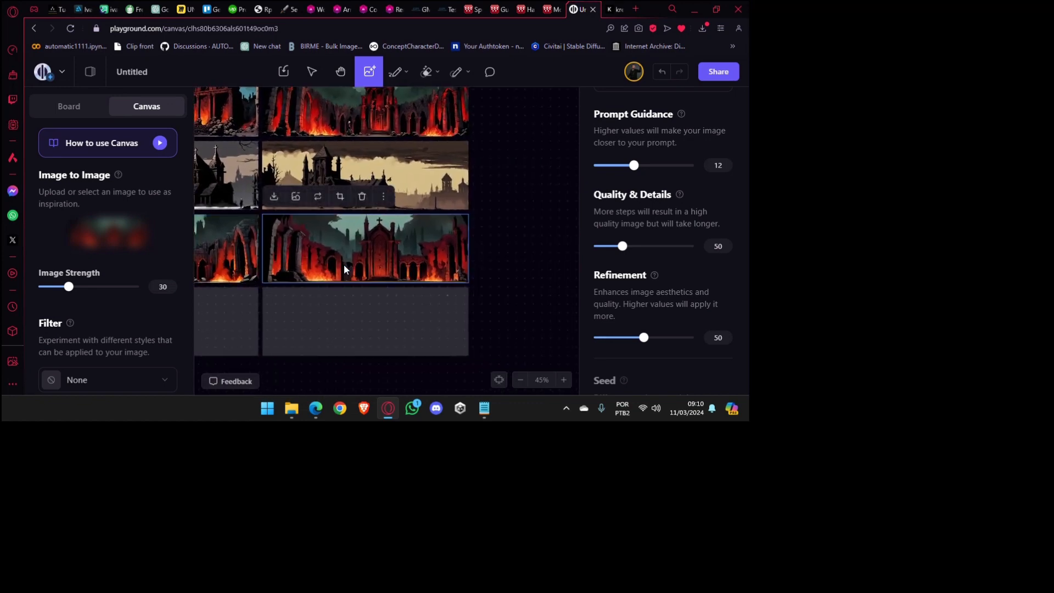
{"action": "scroll", "coordinate": [344, 269], "scroll_direction": "down", "scroll_amount": 1}
{"action": "scroll", "coordinate": [344, 266], "scroll_direction": "down", "scroll_amount": 3}
{"action": "left_click", "coordinate": [352, 266]}
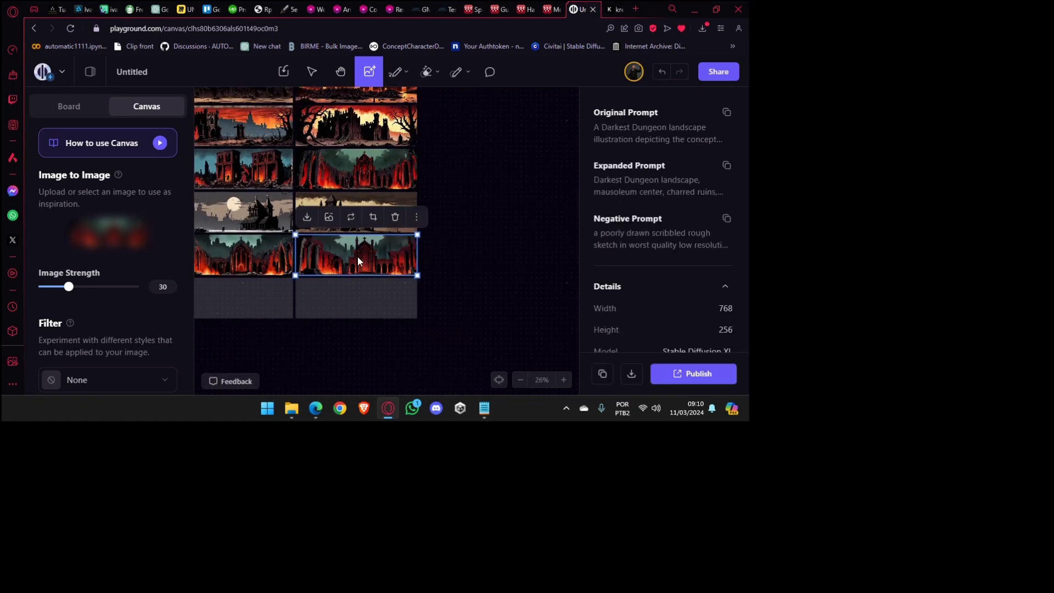
Widen the generation frame in the empty row to 1024×256.
{"action": "left_click_drag", "start_coordinate": [380, 257], "coordinate": [610, 245]}
{"action": "left_click", "coordinate": [307, 300]}
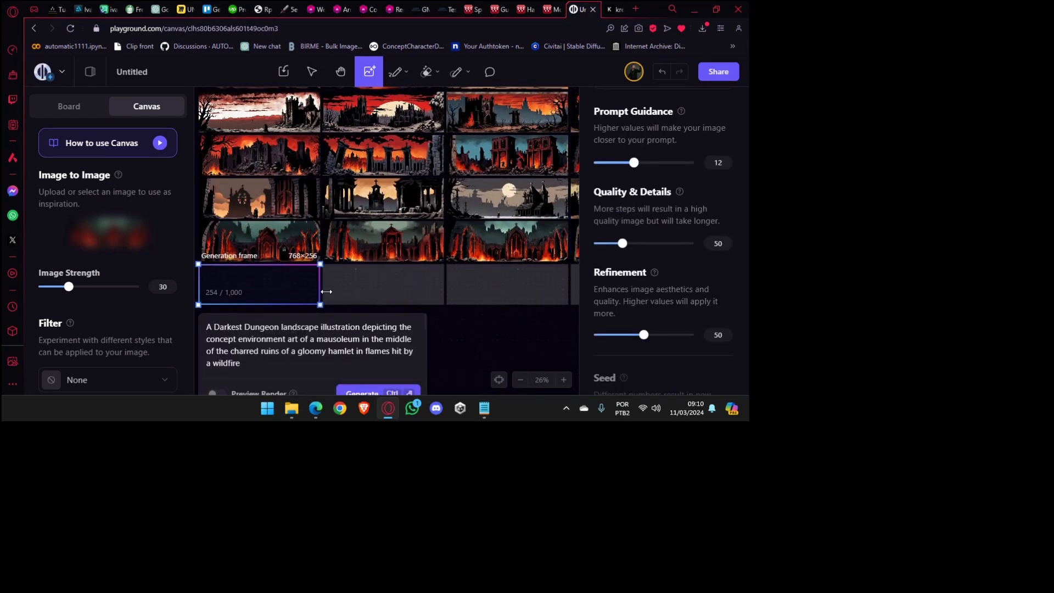
{"action": "left_click_drag", "start_coordinate": [326, 292], "coordinate": [362, 292]}
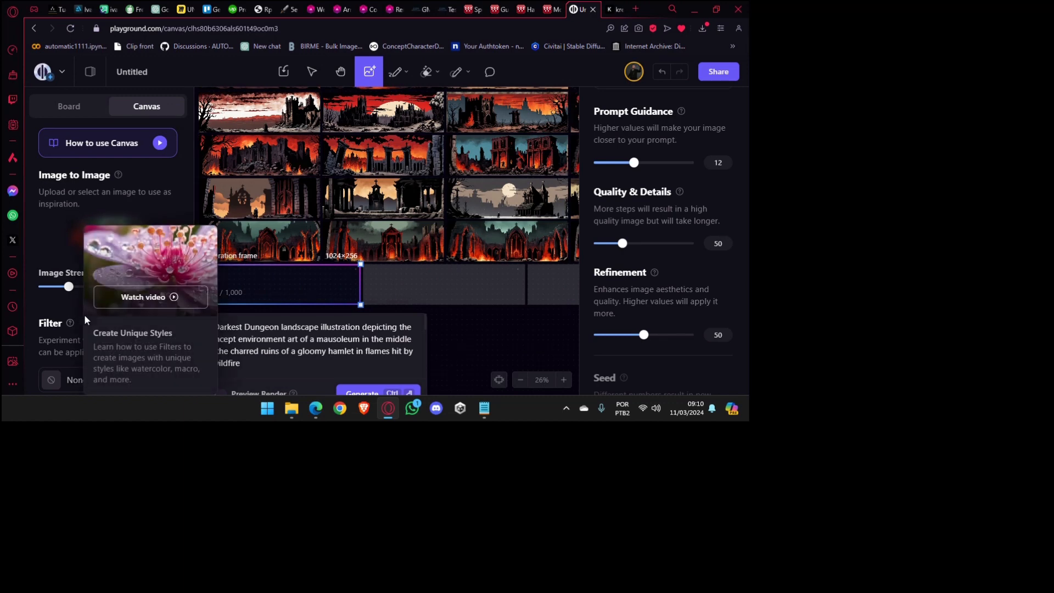
Generate four 1024×256 landscapes from the current mausoleum prompt with the image-to-image source at strength 30.
{"action": "scroll", "coordinate": [175, 226], "scroll_direction": "down", "scroll_amount": 6}
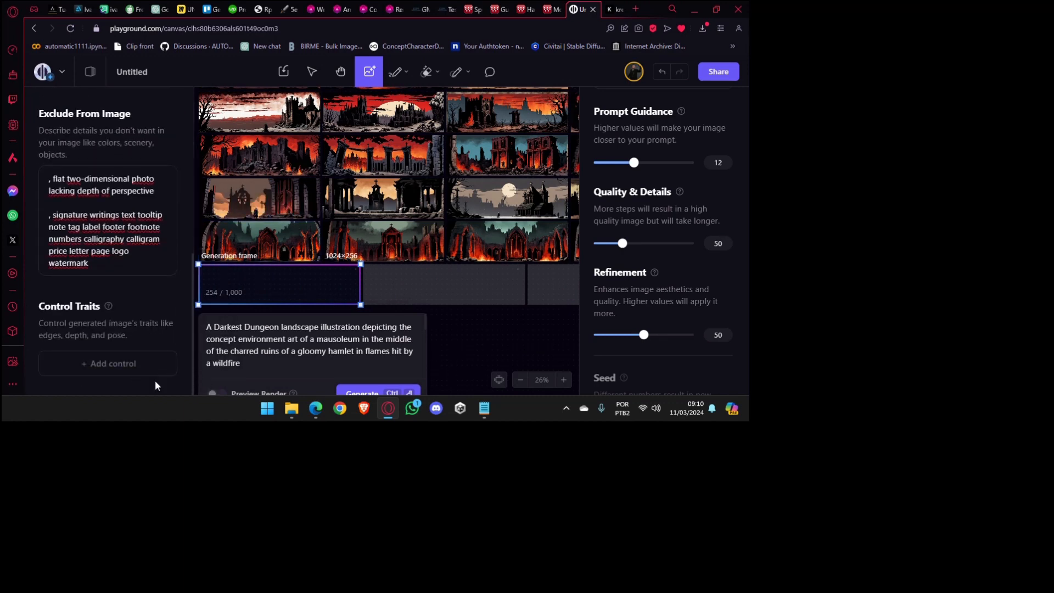
{"action": "left_click", "coordinate": [367, 394]}
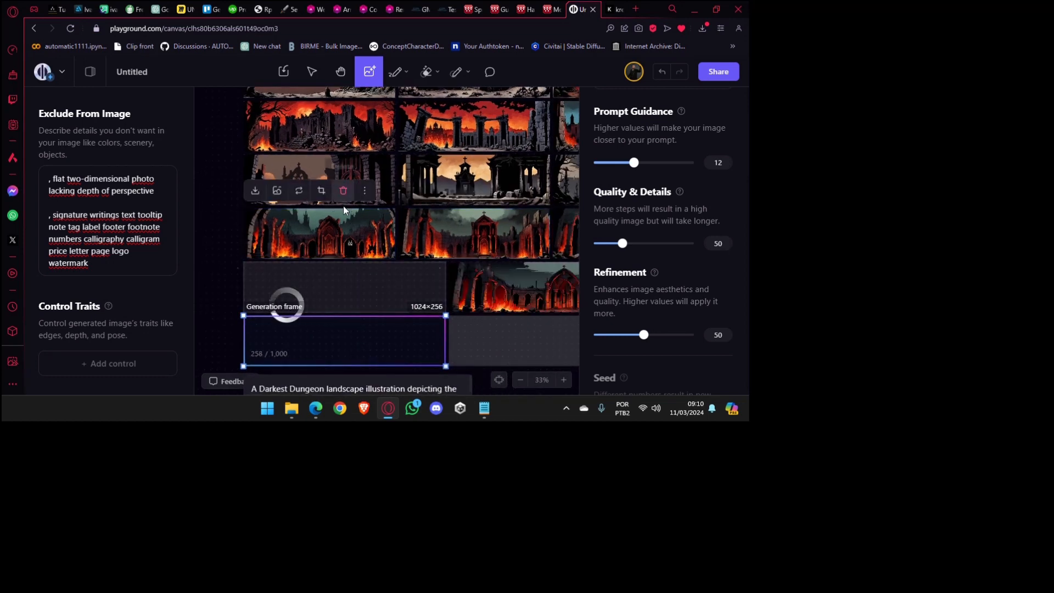
{"action": "scroll", "coordinate": [257, 269], "scroll_direction": "right", "scroll_amount": 1}
{"action": "left_click", "coordinate": [241, 189]}
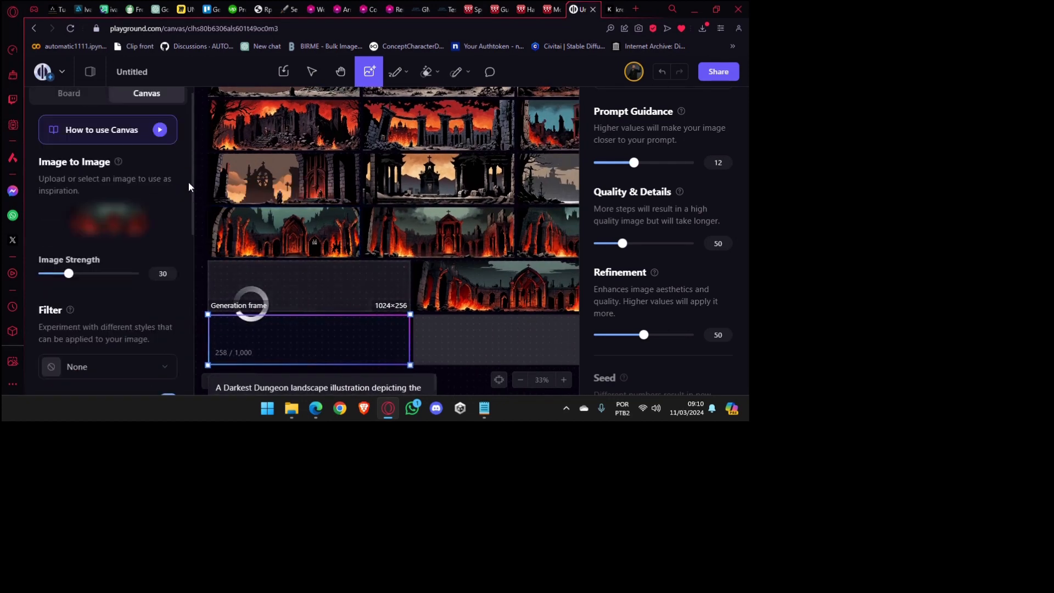
{"action": "scroll", "coordinate": [189, 182], "scroll_direction": "up", "scroll_amount": 1}
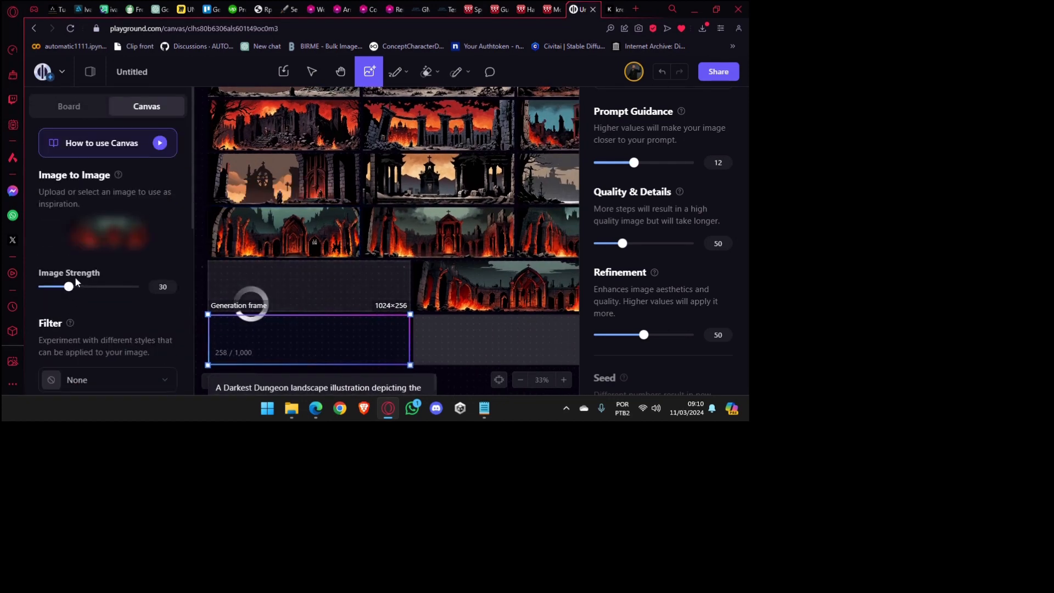
{"action": "left_click", "coordinate": [466, 281]}
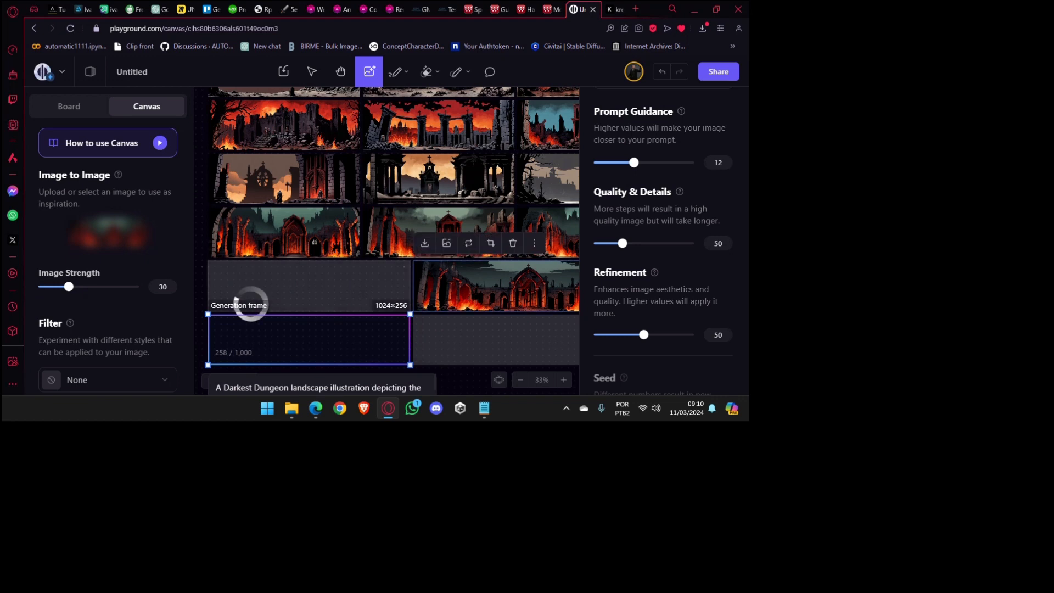
Look over the new 1024×256 landscapes from first to last, checking the central chapel and the surrounding ruins.
{"action": "scroll", "coordinate": [467, 282], "scroll_direction": "right", "scroll_amount": 2}
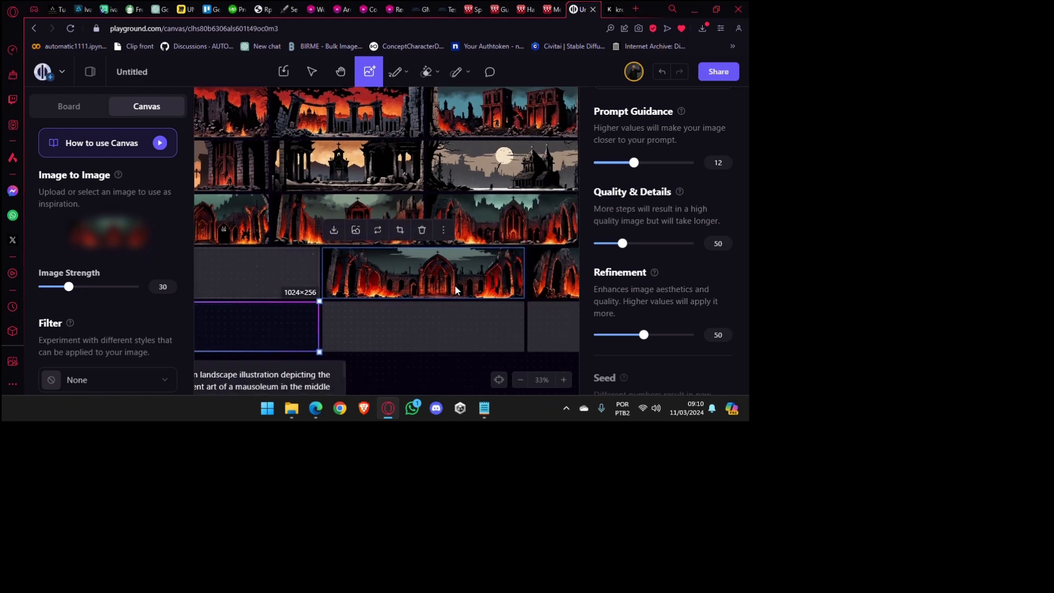
{"action": "scroll", "coordinate": [455, 286], "scroll_direction": "right", "scroll_amount": 1}
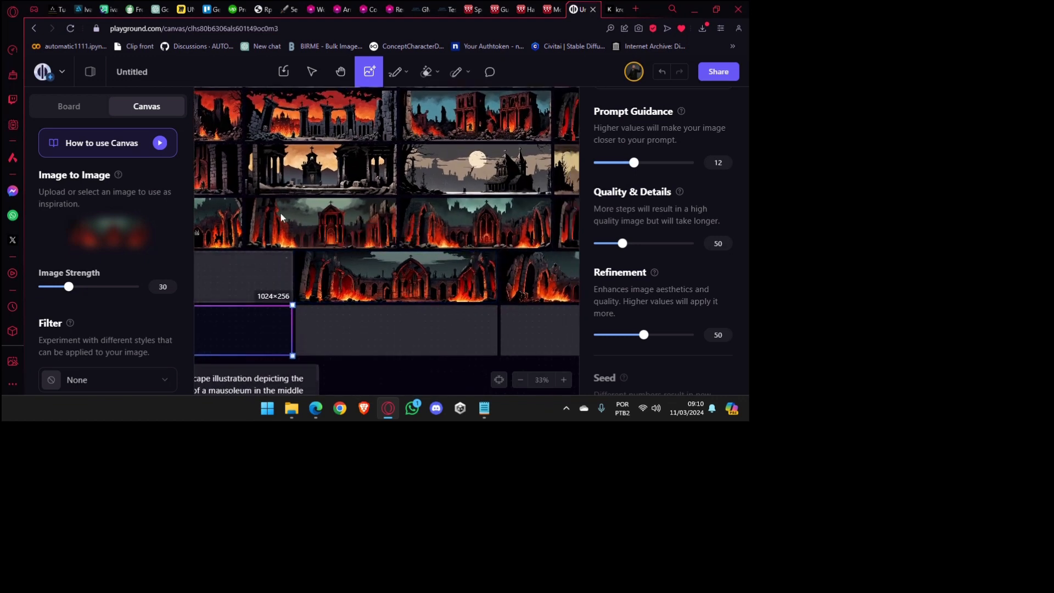
{"action": "left_click_drag", "start_coordinate": [466, 287], "coordinate": [271, 303]}
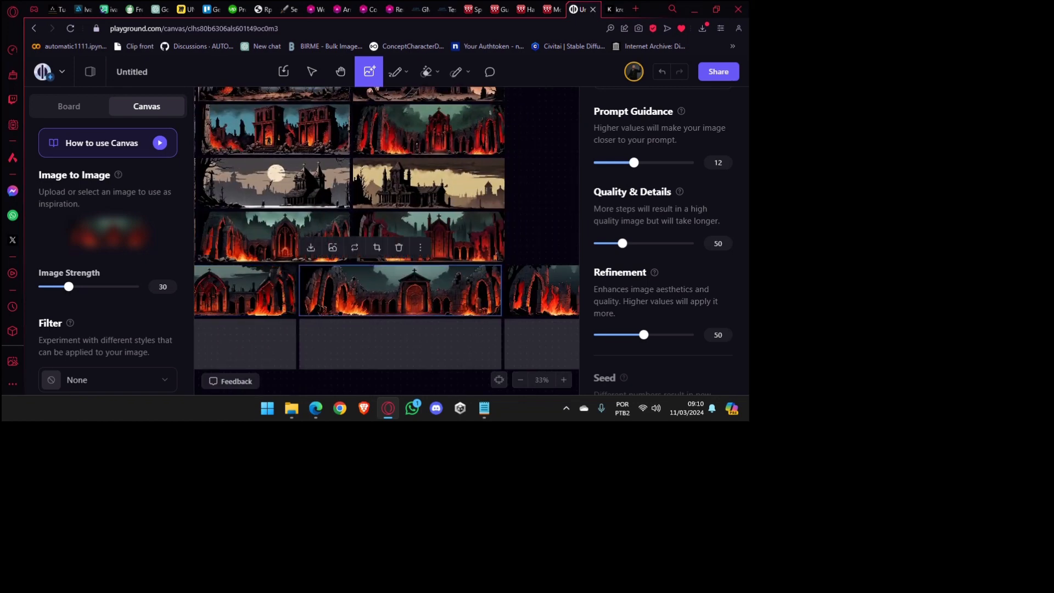
{"action": "scroll", "coordinate": [427, 304], "scroll_direction": "right", "scroll_amount": 5}
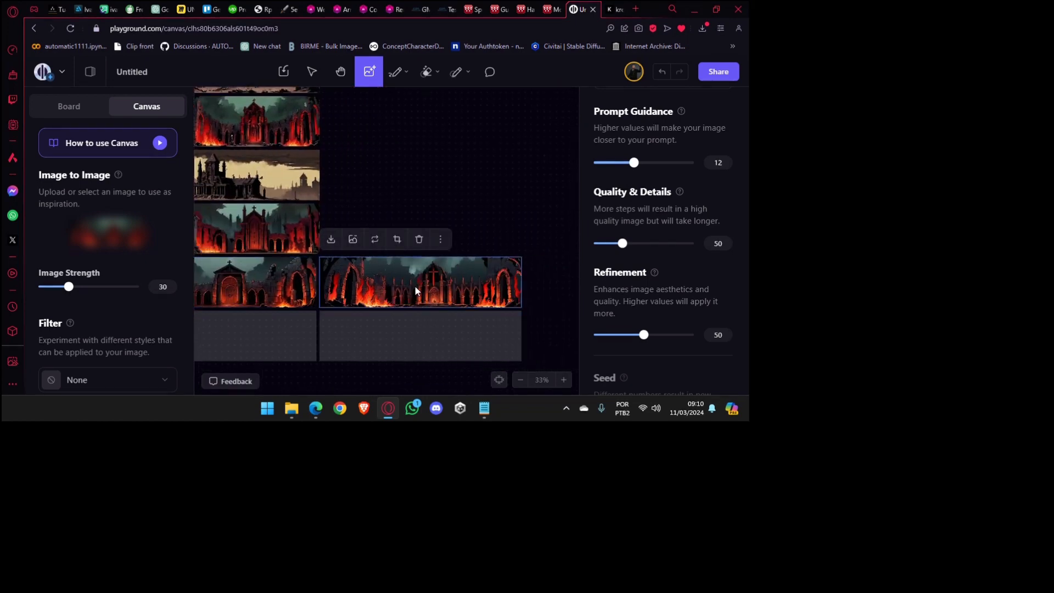
{"action": "scroll", "coordinate": [414, 285], "scroll_direction": "up", "scroll_amount": 3}
{"action": "scroll", "coordinate": [434, 290], "scroll_direction": "right", "scroll_amount": 2}
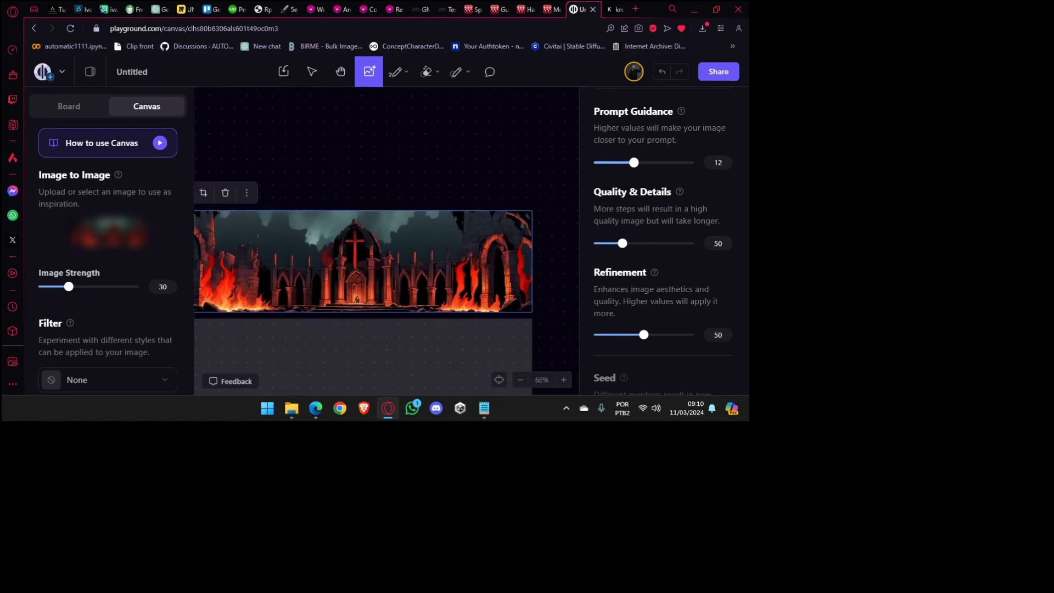
{"action": "scroll", "coordinate": [367, 267], "scroll_direction": "down", "scroll_amount": 4}
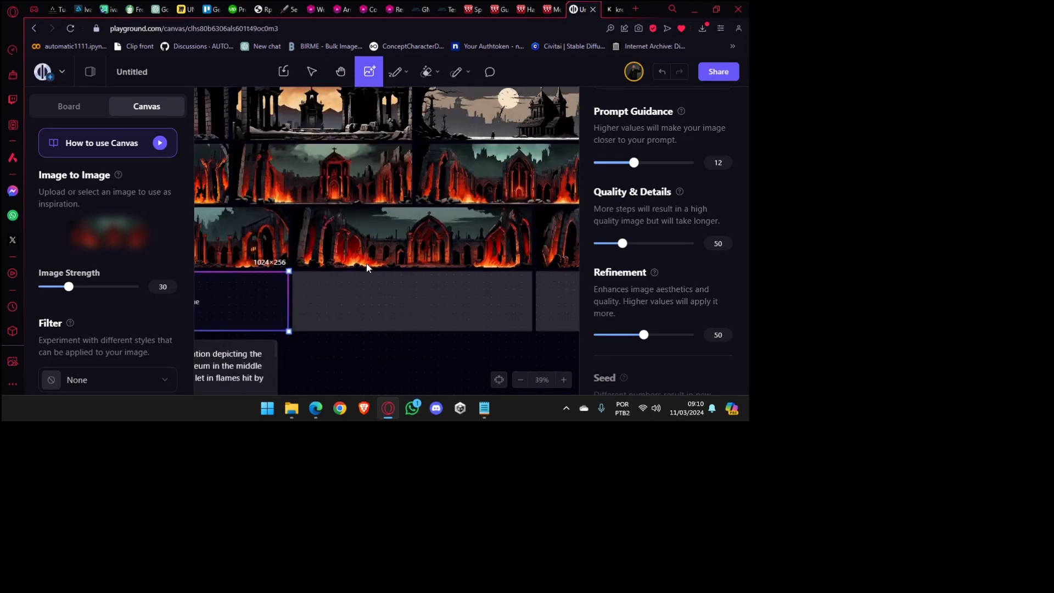
{"action": "scroll", "coordinate": [366, 268], "scroll_direction": "left", "scroll_amount": 5}
{"action": "scroll", "coordinate": [358, 236], "scroll_direction": "up", "scroll_amount": 2}
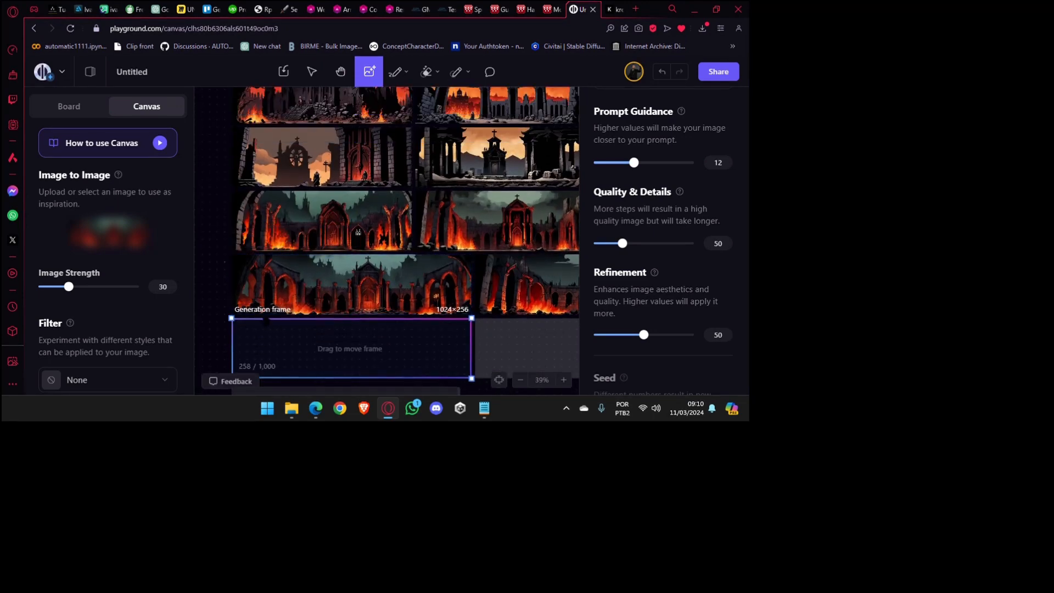
Compare the wider landscapes with the green-sky red chapel source and its 768×256 variations, checking composition, arches and flames.
{"action": "scroll", "coordinate": [319, 296], "scroll_direction": "up", "scroll_amount": 3}
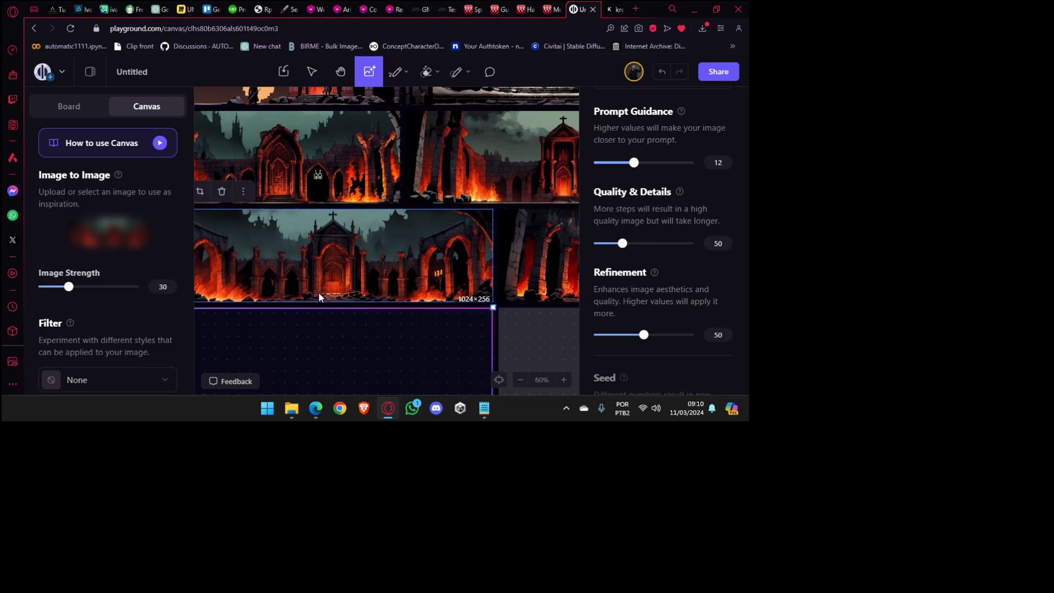
{"action": "left_click_drag", "start_coordinate": [317, 293], "coordinate": [301, 352]}
{"action": "left_click_drag", "start_coordinate": [577, 248], "coordinate": [383, 308]}
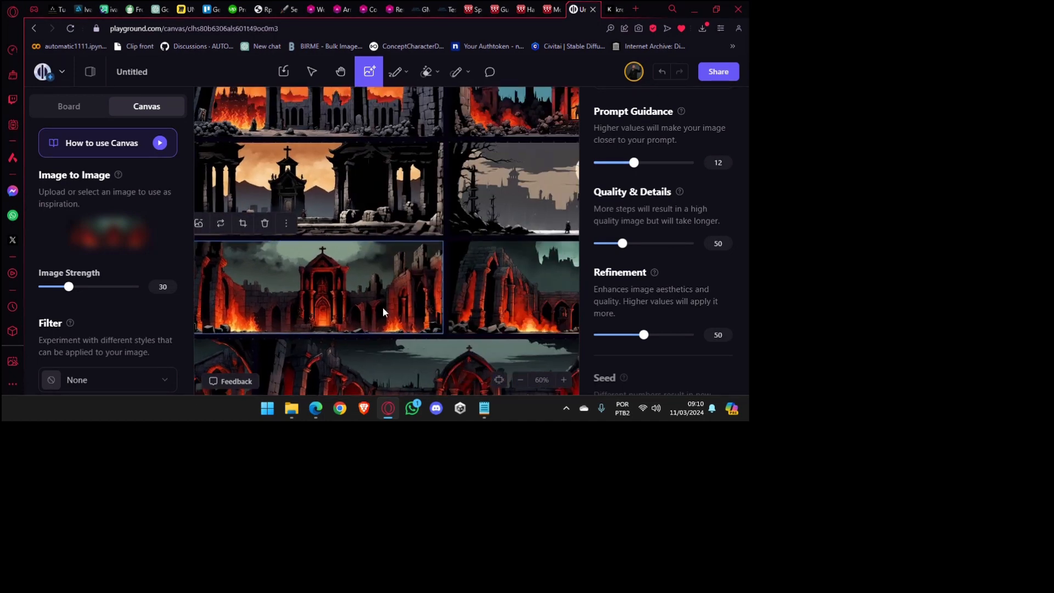
{"action": "scroll", "coordinate": [383, 312], "scroll_direction": "down", "scroll_amount": 3}
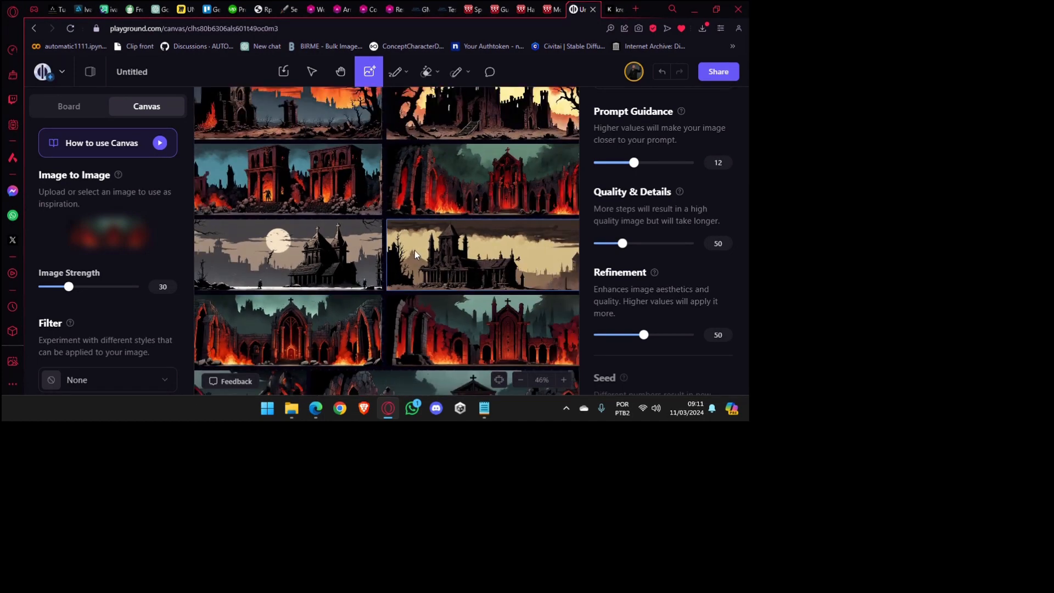
{"action": "scroll", "coordinate": [414, 254], "scroll_direction": "up", "scroll_amount": 5}
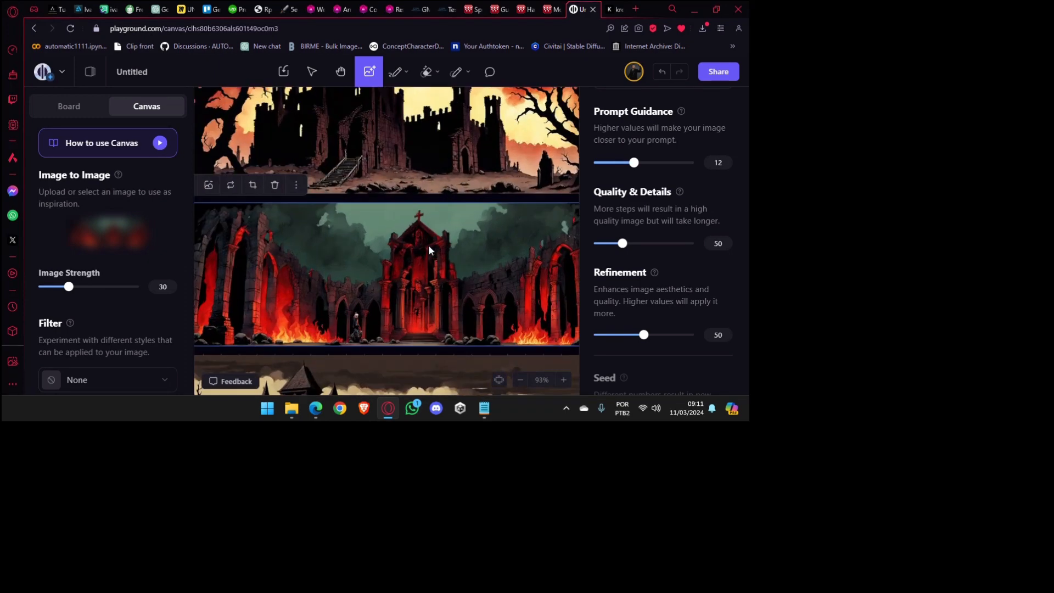
{"action": "scroll", "coordinate": [372, 251], "scroll_direction": "down", "scroll_amount": 2}
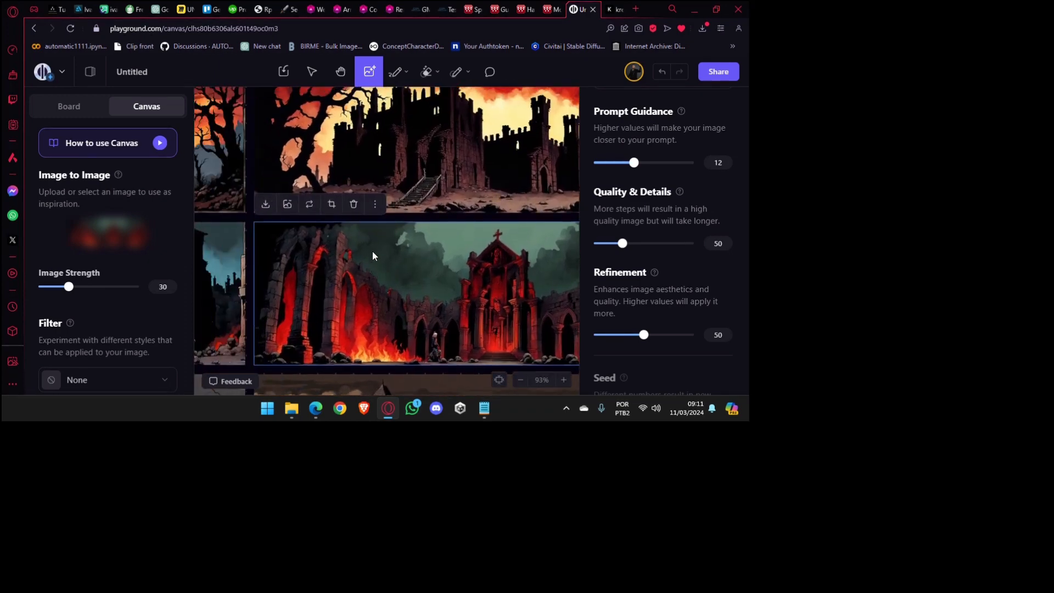
{"action": "scroll", "coordinate": [417, 167], "scroll_direction": "up", "scroll_amount": 3}
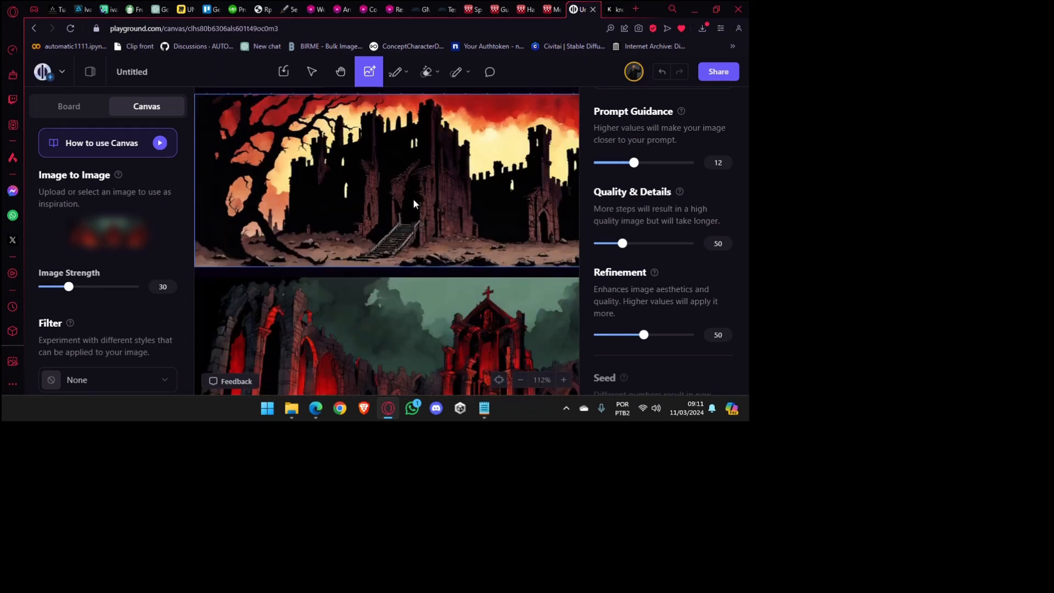
{"action": "scroll", "coordinate": [407, 212], "scroll_direction": "down", "scroll_amount": 4}
{"action": "left_click_drag", "start_coordinate": [236, 285], "coordinate": [511, 186]}
{"action": "left_click_drag", "start_coordinate": [290, 249], "coordinate": [485, 193]}
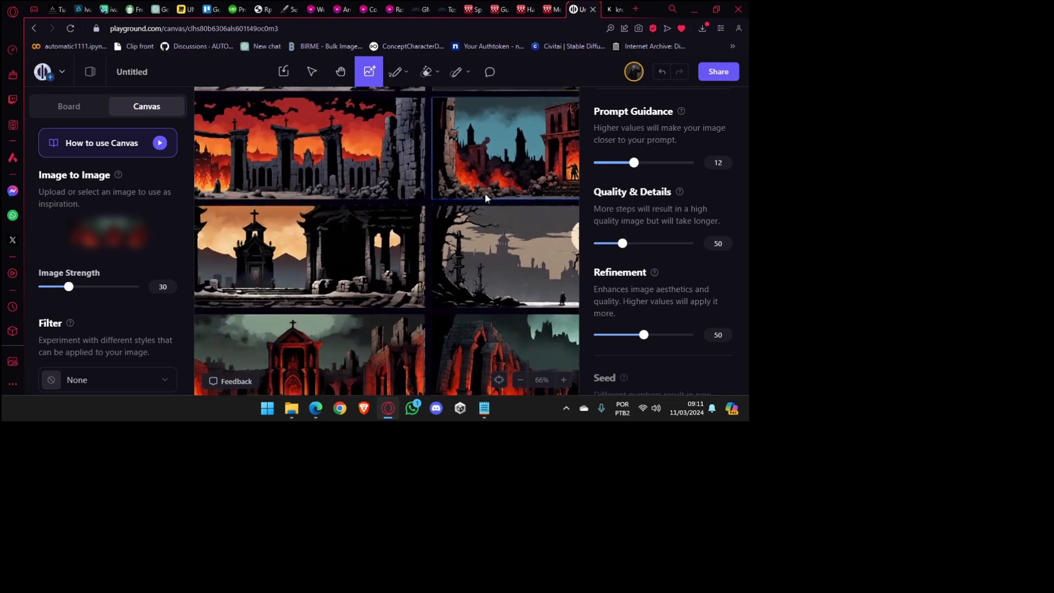
{"action": "mouse_move", "coordinate": [341, 241]}
{"action": "left_mouse_down"}
{"action": "mouse_move", "coordinate": [463, 202]}
{"action": "mouse_move", "coordinate": [426, 344]}
{"action": "mouse_move", "coordinate": [515, 237]}
{"action": "left_mouse_up"}
{"action": "left_click_drag", "start_coordinate": [352, 286], "coordinate": [446, 238]}
{"action": "left_click_drag", "start_coordinate": [343, 256], "coordinate": [407, 236]}
{"action": "scroll", "coordinate": [352, 330], "scroll_direction": "up", "scroll_amount": 4}
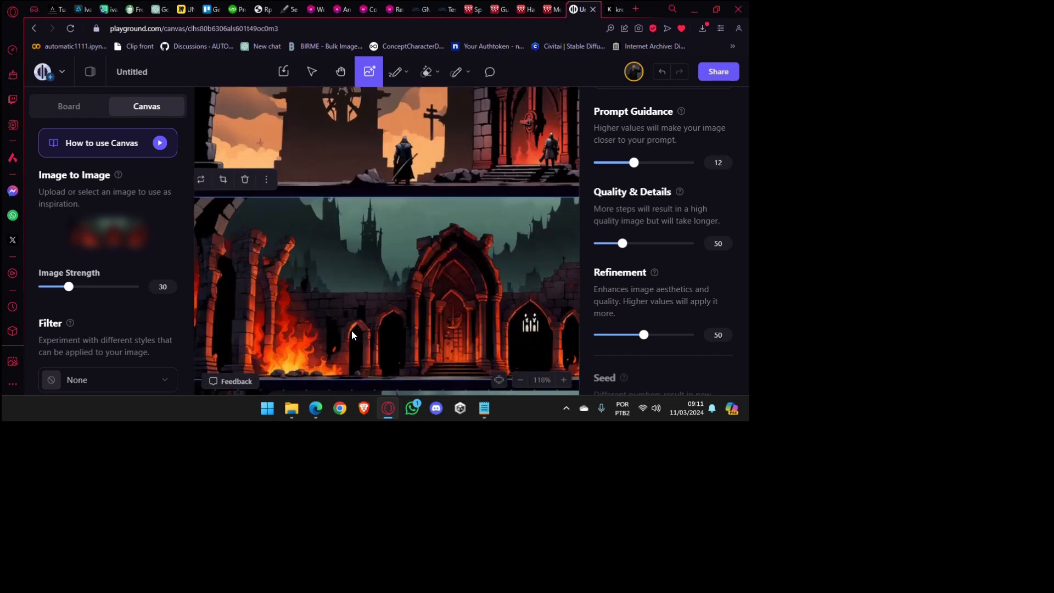
{"action": "scroll", "coordinate": [351, 330], "scroll_direction": "down", "scroll_amount": 3}
{"action": "left_click_drag", "start_coordinate": [351, 331], "coordinate": [366, 229]}
{"action": "scroll", "coordinate": [396, 324], "scroll_direction": "down", "scroll_amount": 3}
{"action": "scroll", "coordinate": [403, 330], "scroll_direction": "down", "scroll_amount": 1}
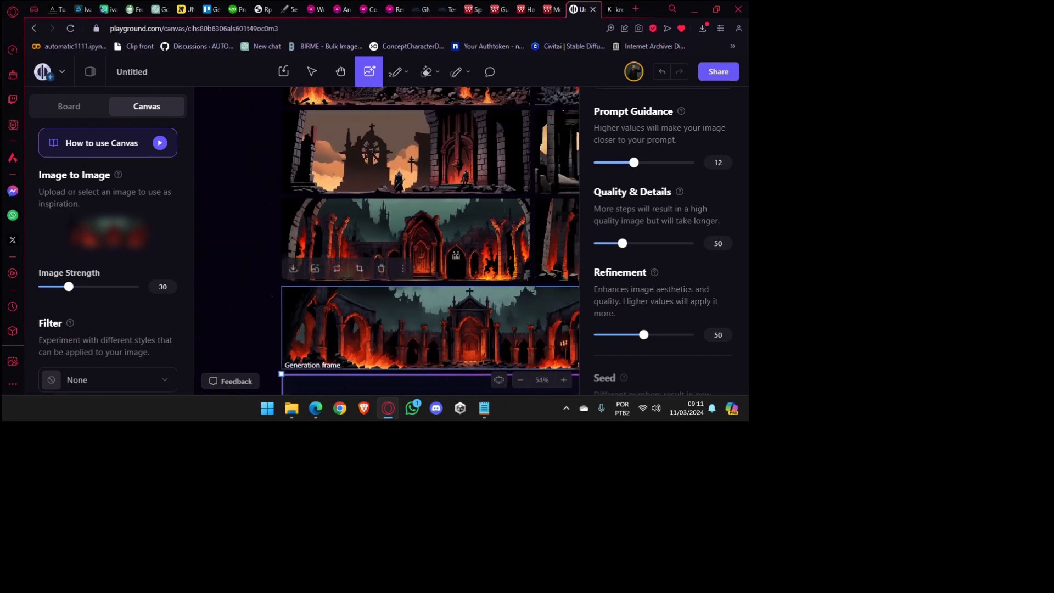
Examine the first row of 1024×256 landscapes up close, checking the chapel, side arches and fire in each image.
{"action": "left_click_drag", "start_coordinate": [435, 372], "coordinate": [403, 189]}
{"action": "scroll", "coordinate": [390, 229], "scroll_direction": "up", "scroll_amount": 3}
{"action": "left_click_drag", "start_coordinate": [566, 148], "coordinate": [369, 231]}
{"action": "left_click_drag", "start_coordinate": [573, 213], "coordinate": [448, 235]}
{"action": "left_click_drag", "start_coordinate": [521, 259], "coordinate": [335, 259]}
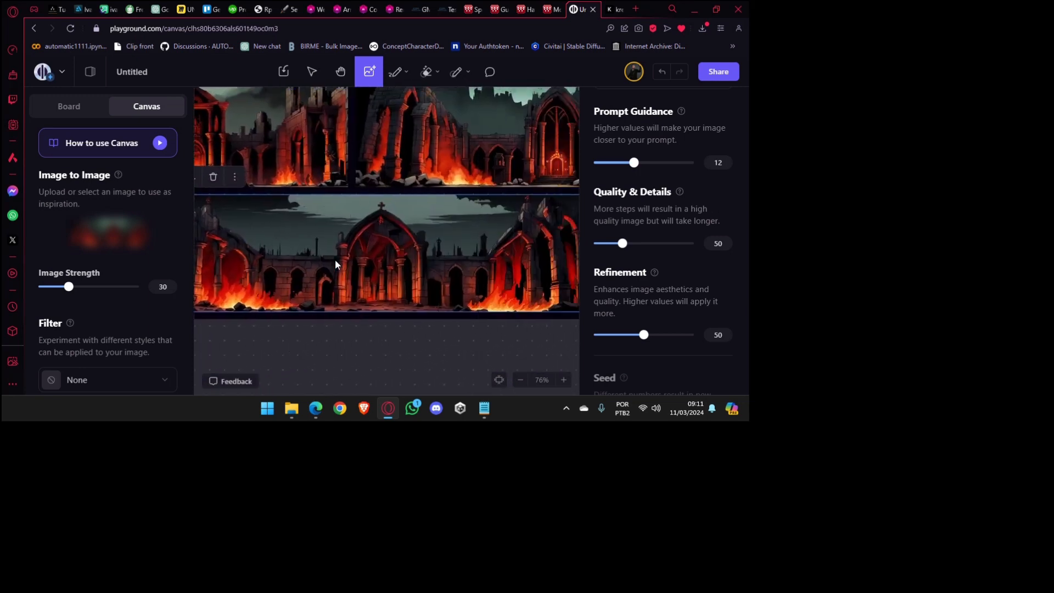
{"action": "left_click_drag", "start_coordinate": [504, 247], "coordinate": [414, 247]}
{"action": "left_click_drag", "start_coordinate": [538, 243], "coordinate": [367, 252]}
{"action": "left_click_drag", "start_coordinate": [528, 265], "coordinate": [364, 263]}
{"action": "scroll", "coordinate": [344, 269], "scroll_direction": "down", "scroll_amount": 3}
{"action": "left_click_drag", "start_coordinate": [464, 248], "coordinate": [356, 263]}
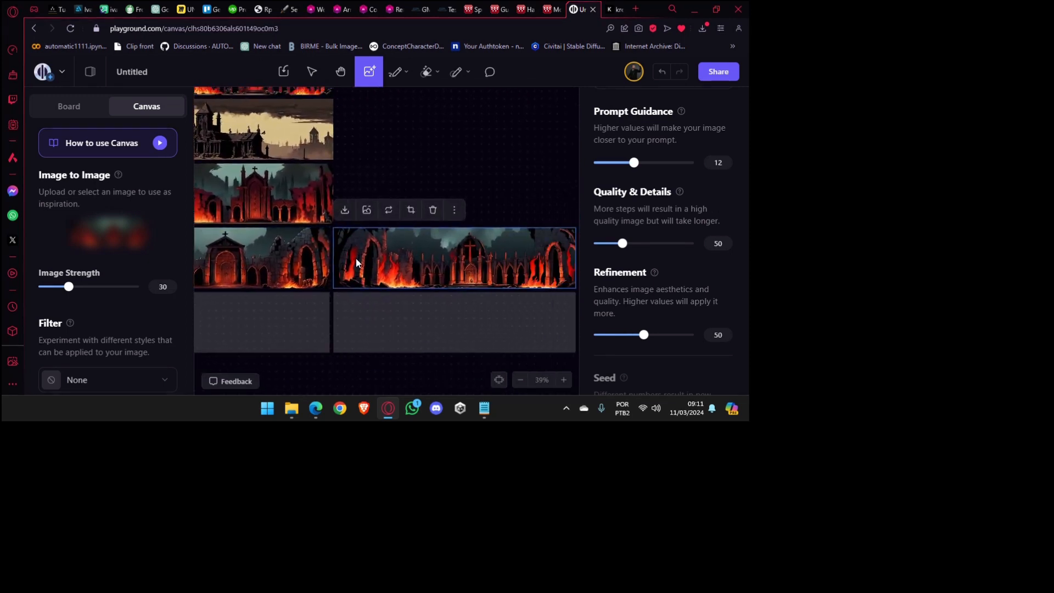
Generate another row of four 1024×256 landscapes in the empty frame below, keeping the same prompt and image strength 30.
{"action": "left_click_drag", "start_coordinate": [498, 277], "coordinate": [526, 264]}
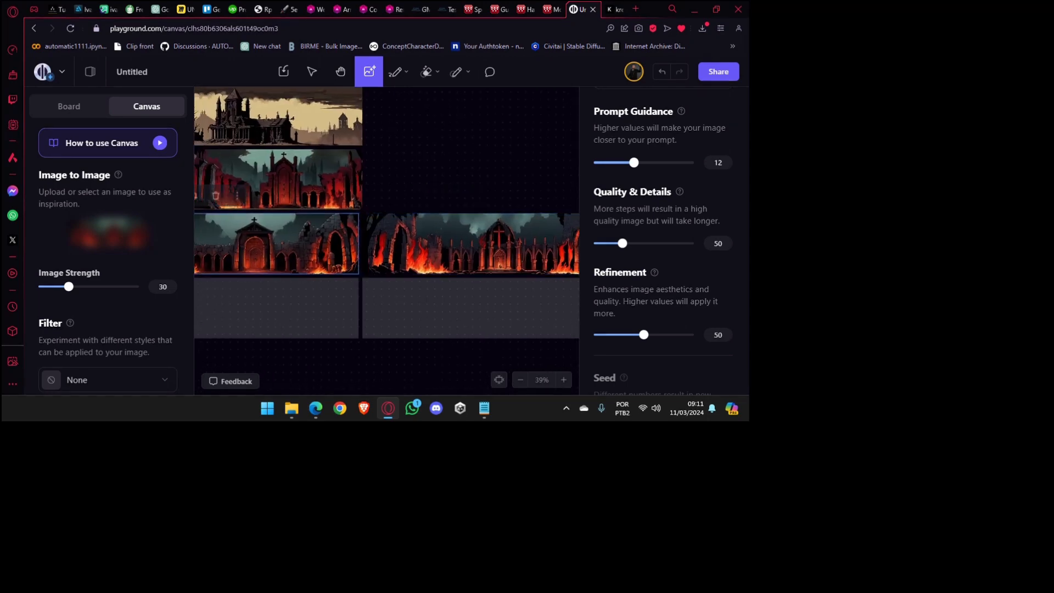
{"action": "left_click_drag", "start_coordinate": [242, 263], "coordinate": [414, 249]}
{"action": "left_click_drag", "start_coordinate": [288, 252], "coordinate": [412, 252]}
{"action": "left_click_drag", "start_coordinate": [247, 260], "coordinate": [426, 258]}
{"action": "scroll", "coordinate": [309, 206], "scroll_direction": "up", "scroll_amount": 5}
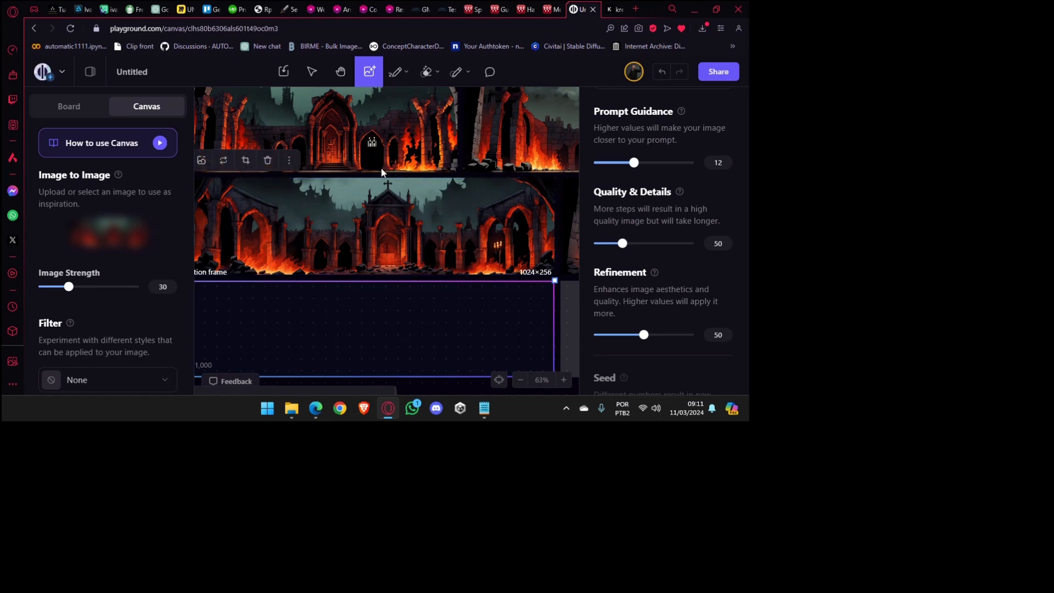
{"action": "left_click_drag", "start_coordinate": [306, 297], "coordinate": [353, 238]}
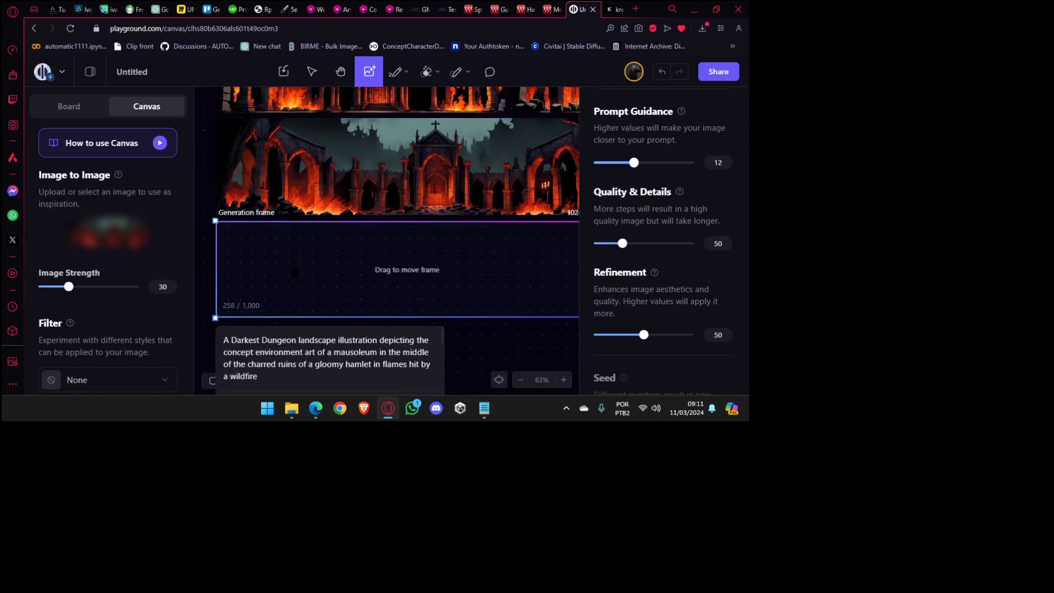
{"action": "left_click", "coordinate": [401, 299]}
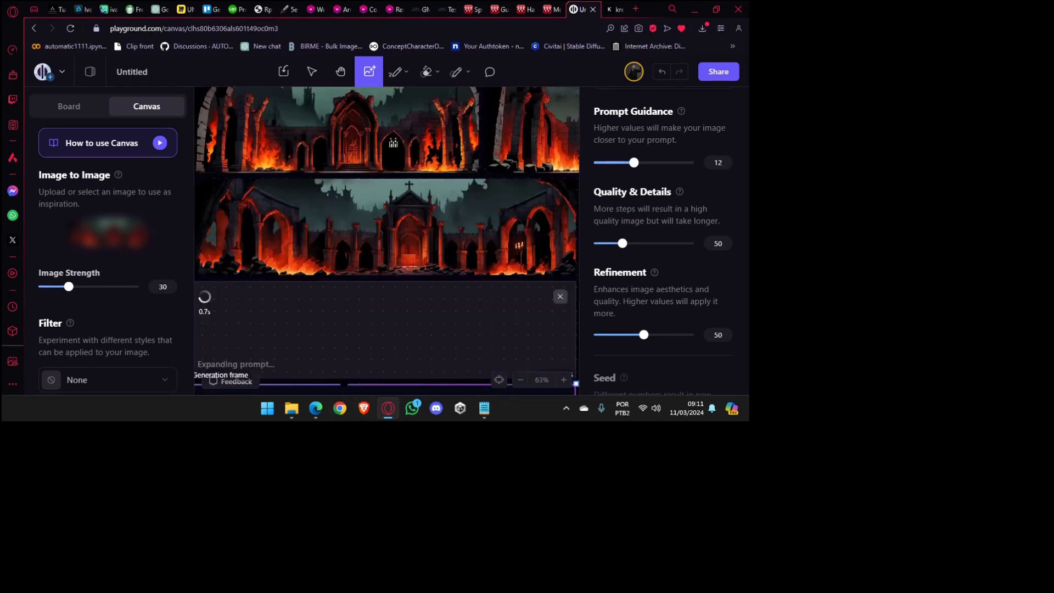
{"action": "scroll", "coordinate": [416, 227], "scroll_direction": "down", "scroll_amount": 5}
{"action": "left_click_drag", "start_coordinate": [478, 231], "coordinate": [424, 162]}
Examine the first landscape of the newly generated row up close, checking its cross-topped chapel, stone arches and flames.
{"action": "scroll", "coordinate": [313, 233], "scroll_direction": "up", "scroll_amount": 4}
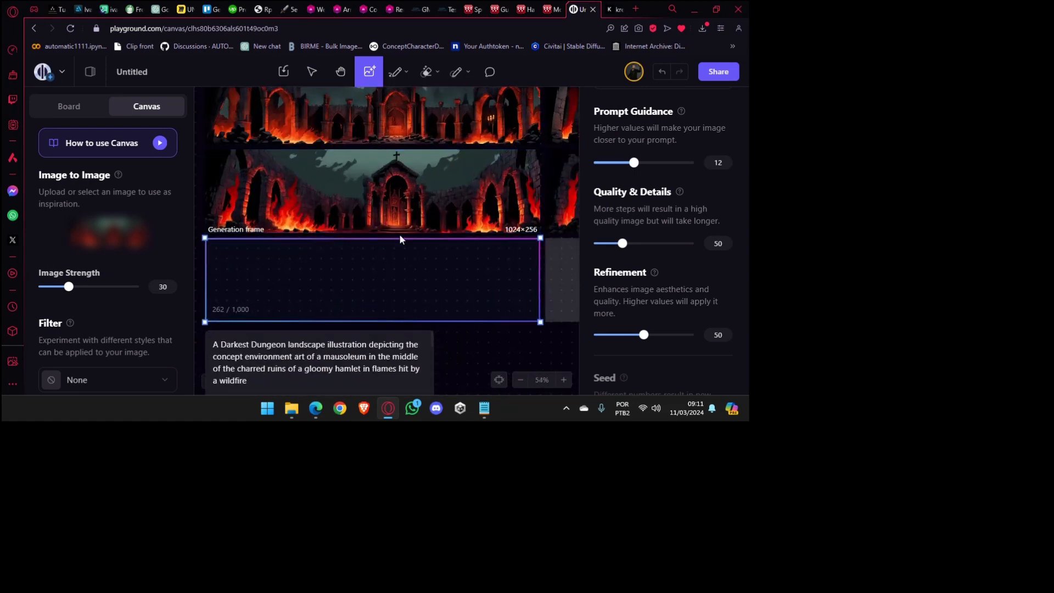
{"action": "scroll", "coordinate": [401, 236], "scroll_direction": "up", "scroll_amount": 3}
{"action": "scroll", "coordinate": [387, 236], "scroll_direction": "down", "scroll_amount": 2}
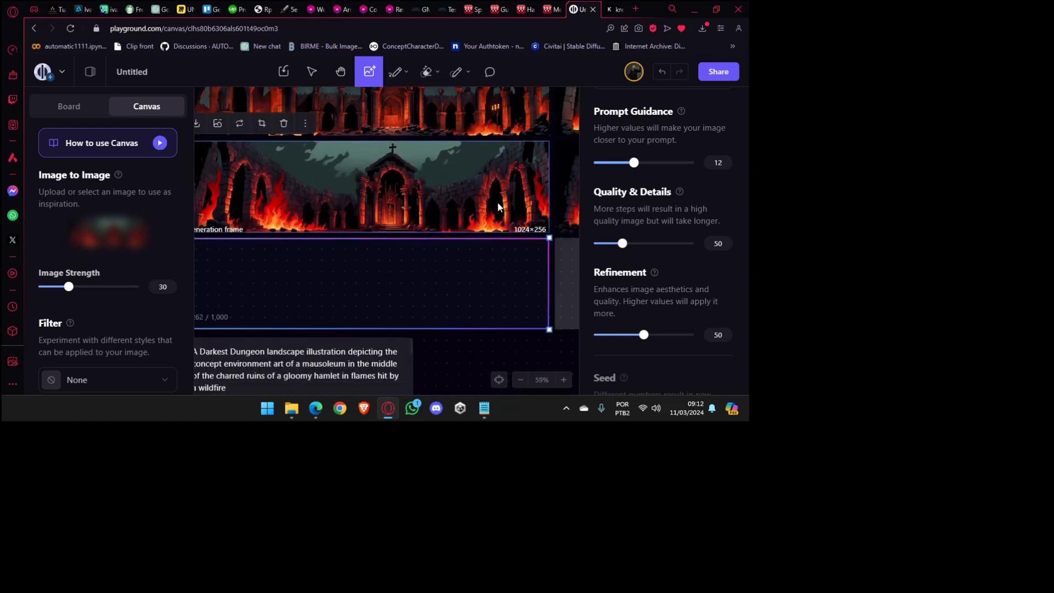
{"action": "scroll", "coordinate": [478, 207], "scroll_direction": "up", "scroll_amount": 4}
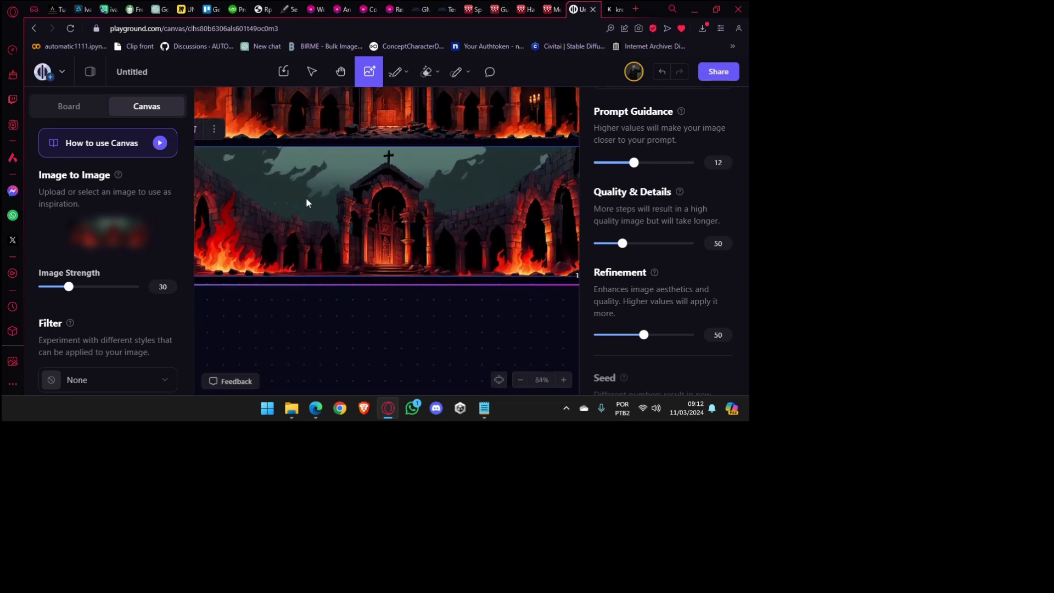
{"action": "left_click_drag", "start_coordinate": [308, 212], "coordinate": [348, 197]}
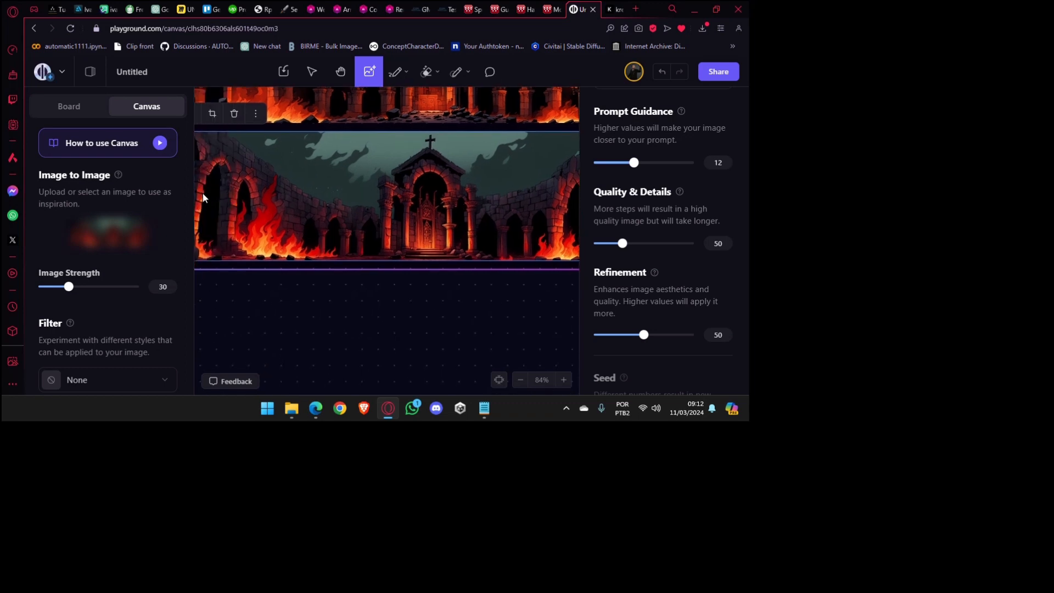
{"action": "left_click_drag", "start_coordinate": [483, 202], "coordinate": [303, 234]}
{"action": "left_click_drag", "start_coordinate": [458, 225], "coordinate": [245, 236]}
{"action": "left_click_drag", "start_coordinate": [426, 251], "coordinate": [385, 272]}
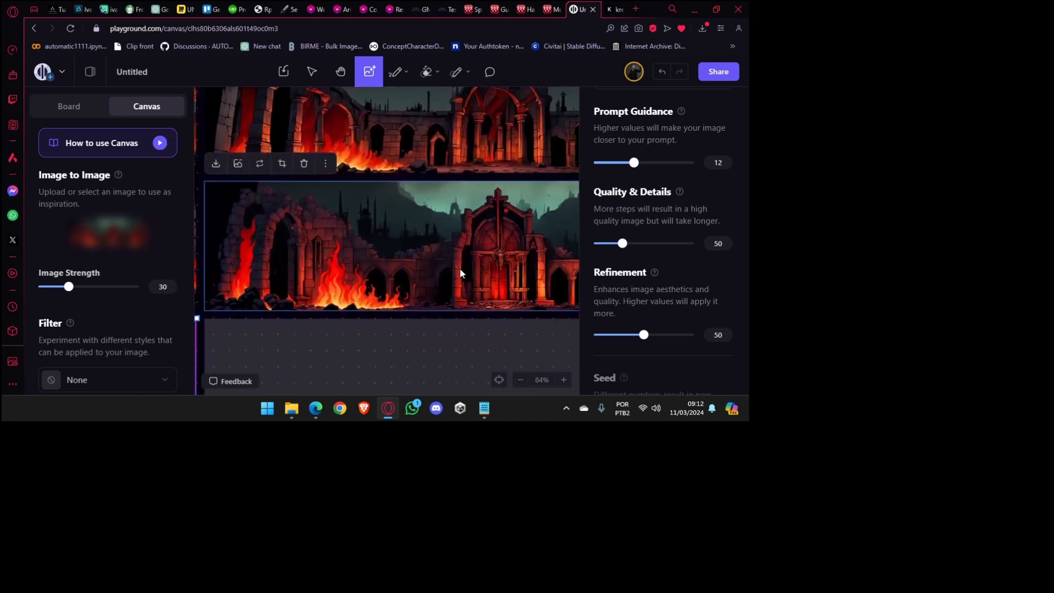
Review the remaining new 1024×256 landscapes along the row, comparing their chapels, ruined walls and fire with the first one.
{"action": "left_click_drag", "start_coordinate": [459, 268], "coordinate": [440, 251]}
{"action": "left_click_drag", "start_coordinate": [337, 244], "coordinate": [264, 277]}
{"action": "left_click_drag", "start_coordinate": [423, 264], "coordinate": [291, 316]}
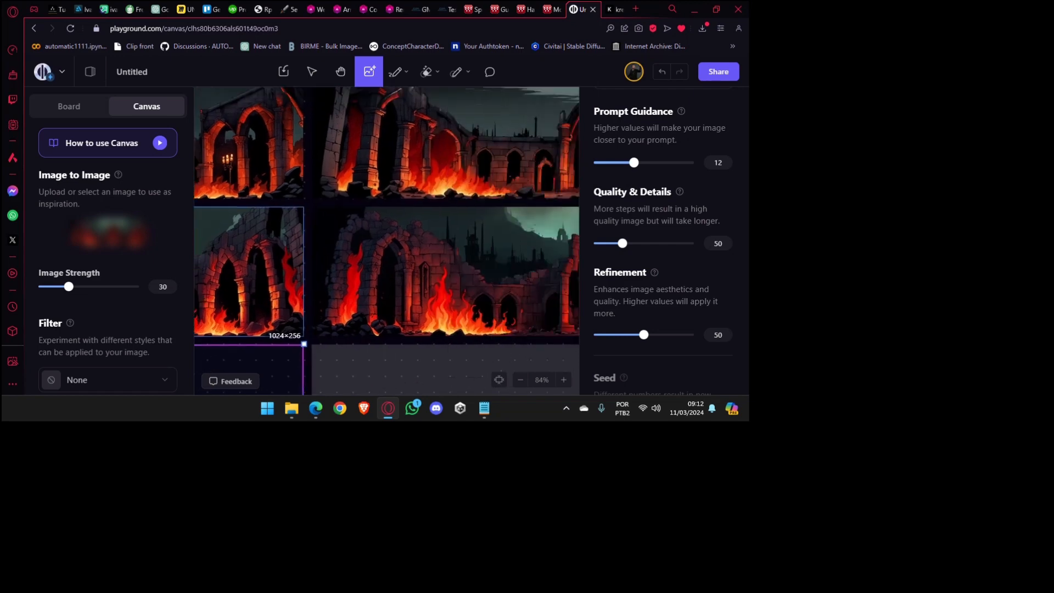
{"action": "left_click_drag", "start_coordinate": [540, 286], "coordinate": [231, 304]}
{"action": "left_click_drag", "start_coordinate": [500, 281], "coordinate": [262, 286]}
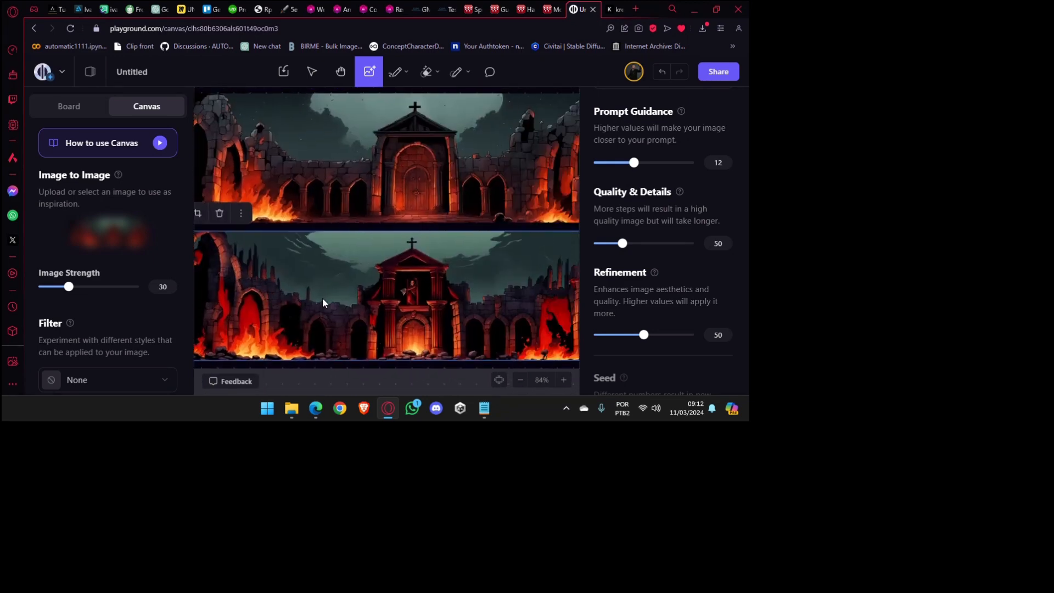
{"action": "left_click_drag", "start_coordinate": [436, 323], "coordinate": [288, 267]}
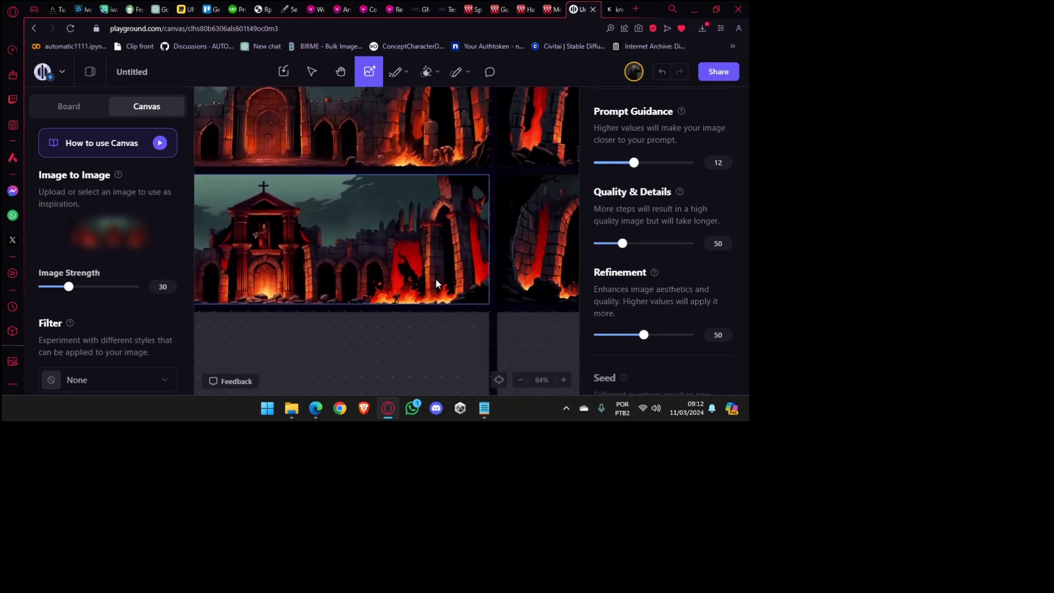
{"action": "left_click_drag", "start_coordinate": [521, 283], "coordinate": [231, 278]}
{"action": "left_click_drag", "start_coordinate": [434, 260], "coordinate": [565, 280]}
{"action": "scroll", "coordinate": [287, 279], "scroll_direction": "down", "scroll_amount": 3}
{"action": "scroll", "coordinate": [287, 279], "scroll_direction": "down", "scroll_amount": 1}
{"action": "left_click_drag", "start_coordinate": [311, 286], "coordinate": [520, 274]}
{"action": "left_click_drag", "start_coordinate": [280, 260], "coordinate": [512, 270]}
{"action": "left_click_drag", "start_coordinate": [247, 252], "coordinate": [391, 246]}
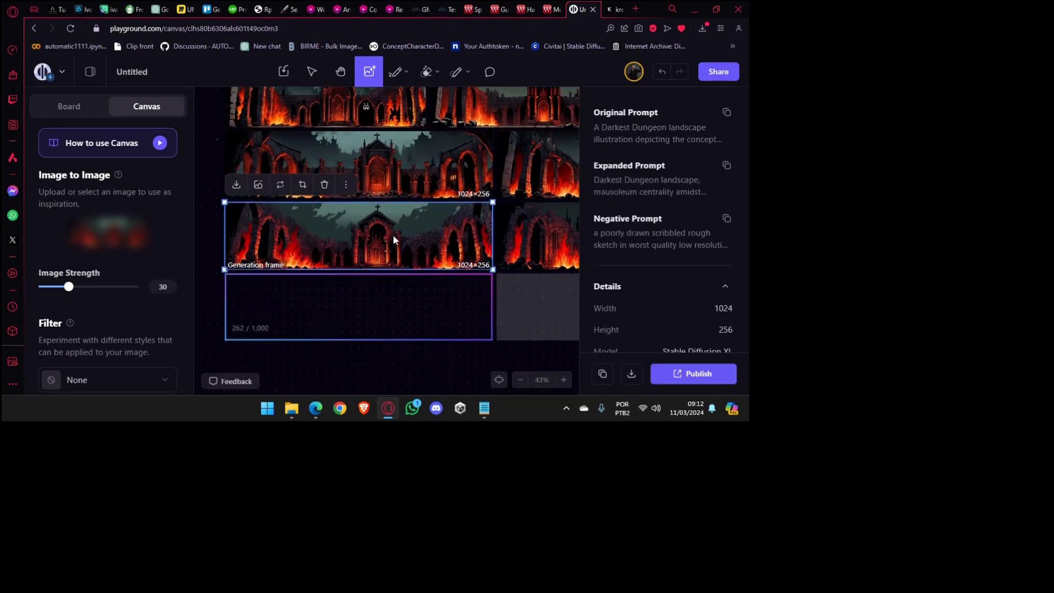
Move the first landscape of the new row out of the grid to the empty canvas area below the generation frame.
{"action": "left_click", "coordinate": [393, 235]}
{"action": "left_click_drag", "start_coordinate": [373, 156], "coordinate": [422, 169]}
{"action": "left_click_drag", "start_coordinate": [423, 169], "coordinate": [580, 324]}
{"action": "left_click", "coordinate": [370, 183]}
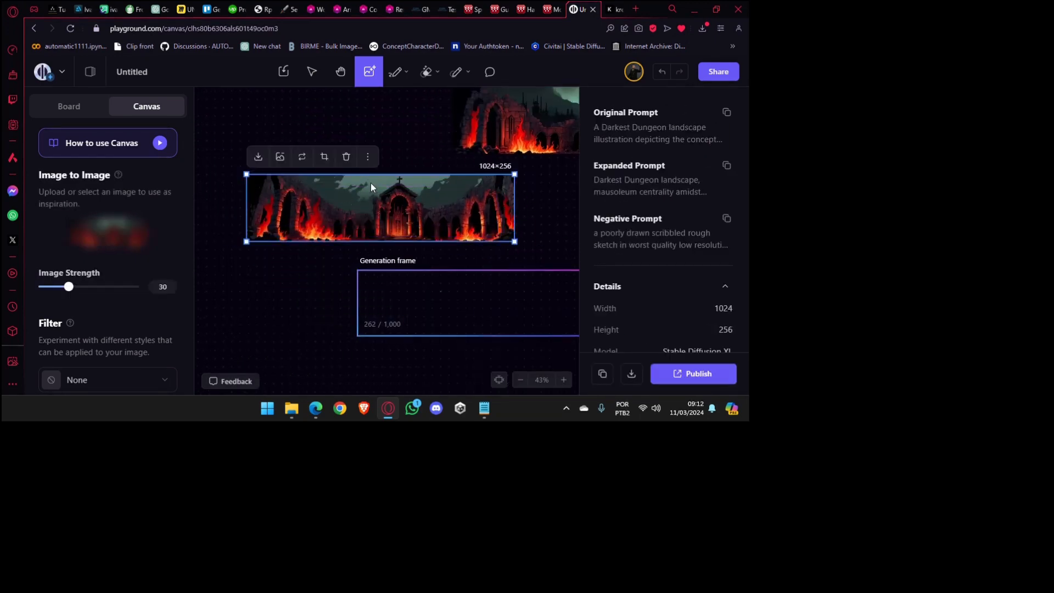
{"action": "left_click_drag", "start_coordinate": [371, 183], "coordinate": [255, 274]}
Remove the cross from the chapel roof of the separated landscape with the Object Eraser at brush size 11.
{"action": "scroll", "coordinate": [456, 319], "scroll_direction": "up", "scroll_amount": 5}
{"action": "scroll", "coordinate": [328, 290], "scroll_direction": "down", "scroll_amount": 4}
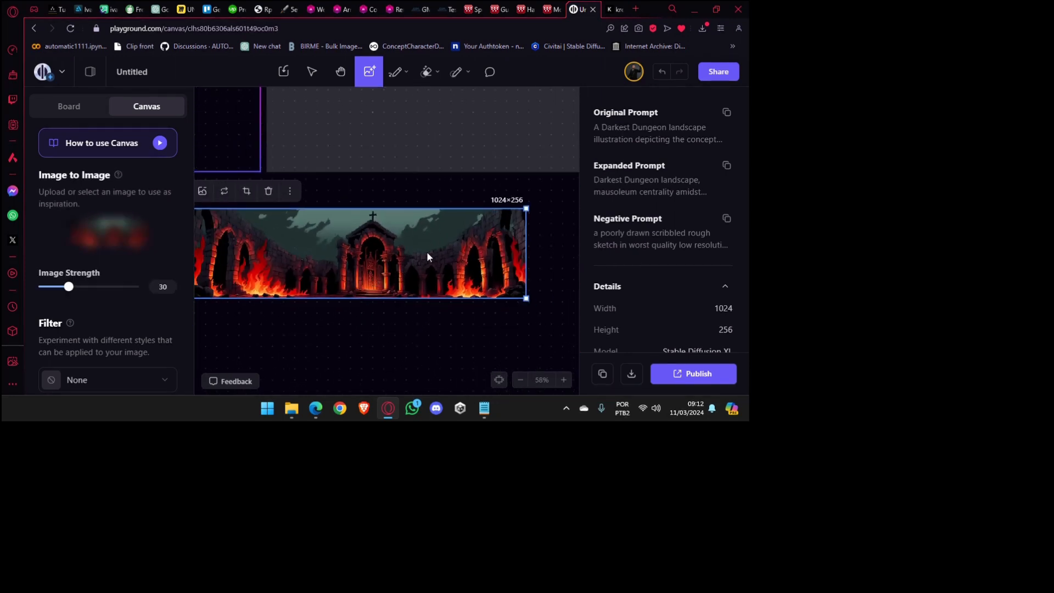
{"action": "scroll", "coordinate": [393, 221], "scroll_direction": "up", "scroll_amount": 3}
{"action": "left_click_drag", "start_coordinate": [360, 232], "coordinate": [396, 267]}
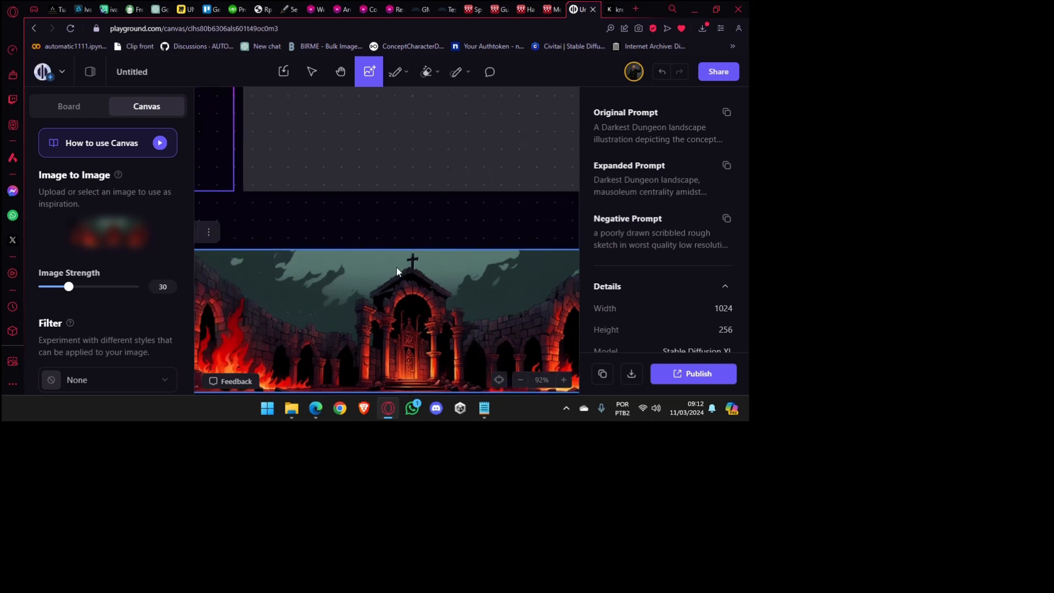
{"action": "left_click_drag", "start_coordinate": [372, 304], "coordinate": [338, 299]}
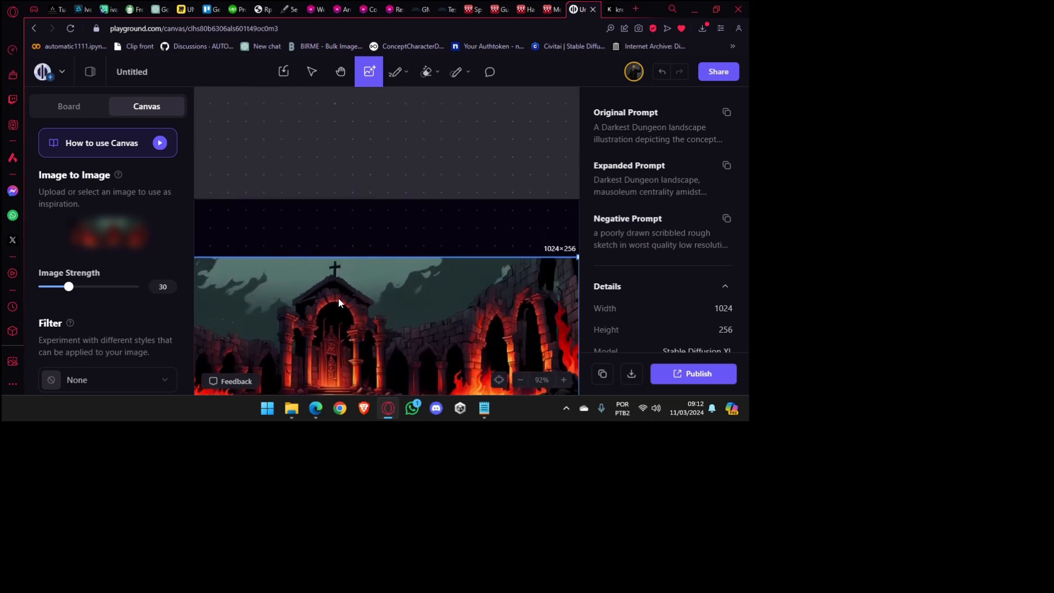
{"action": "scroll", "coordinate": [306, 287], "scroll_direction": "up", "scroll_amount": 5}
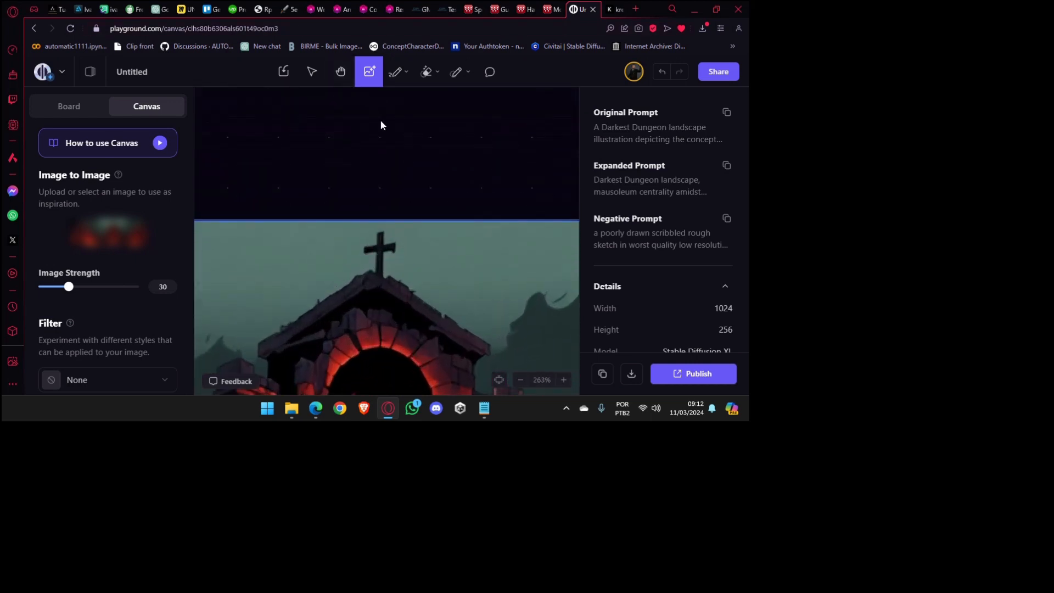
{"action": "left_click", "coordinate": [436, 77]}
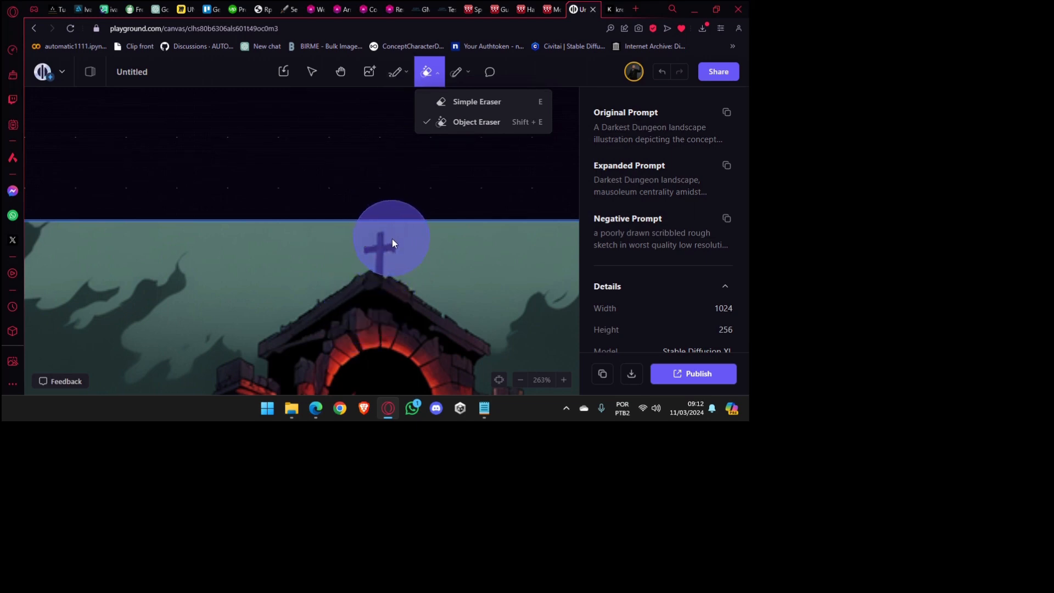
{"action": "left_click", "coordinate": [474, 123]}
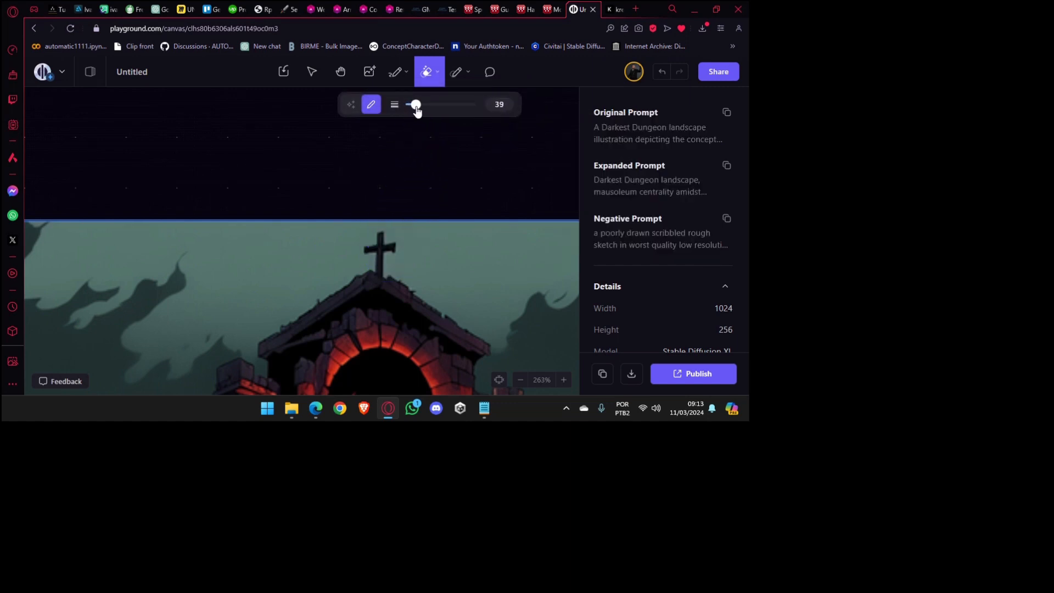
{"action": "scroll", "coordinate": [387, 249], "scroll_direction": "up", "scroll_amount": 6}
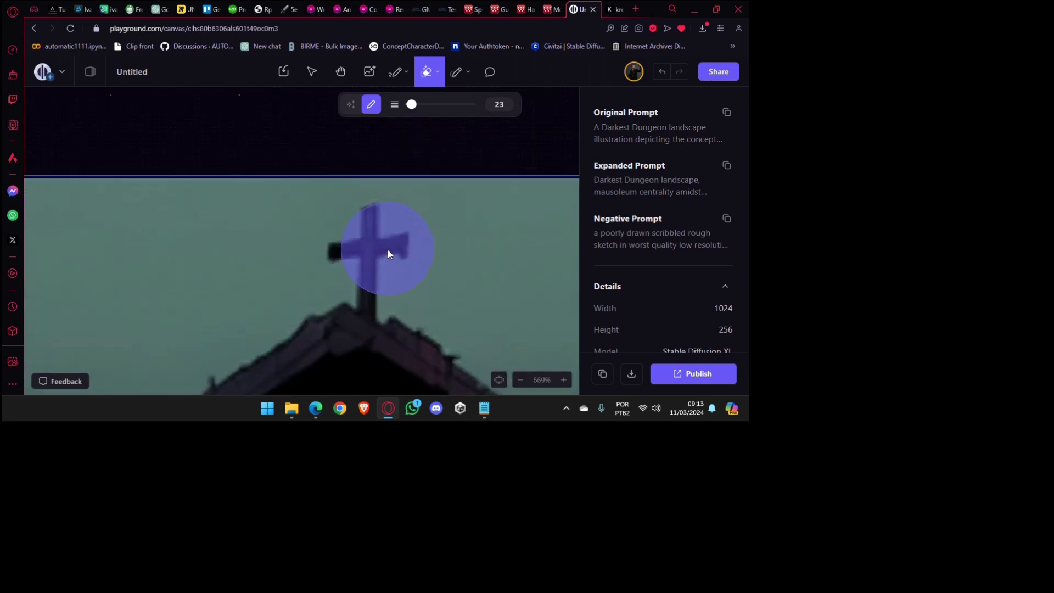
{"action": "mouse_move", "coordinate": [390, 232]}
{"action": "left_mouse_down"}
{"action": "mouse_move", "coordinate": [346, 233]}
{"action": "mouse_move", "coordinate": [383, 248]}
{"action": "mouse_move", "coordinate": [368, 266]}
{"action": "mouse_move", "coordinate": [378, 271]}
{"action": "left_mouse_up"}
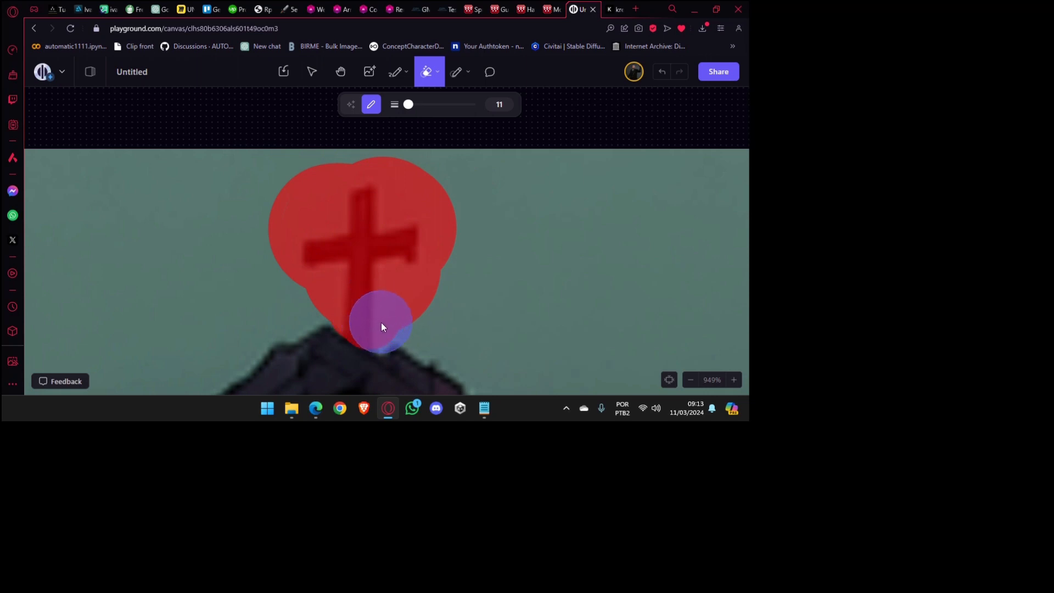
{"action": "scroll", "coordinate": [294, 244], "scroll_direction": "down", "scroll_amount": 5}
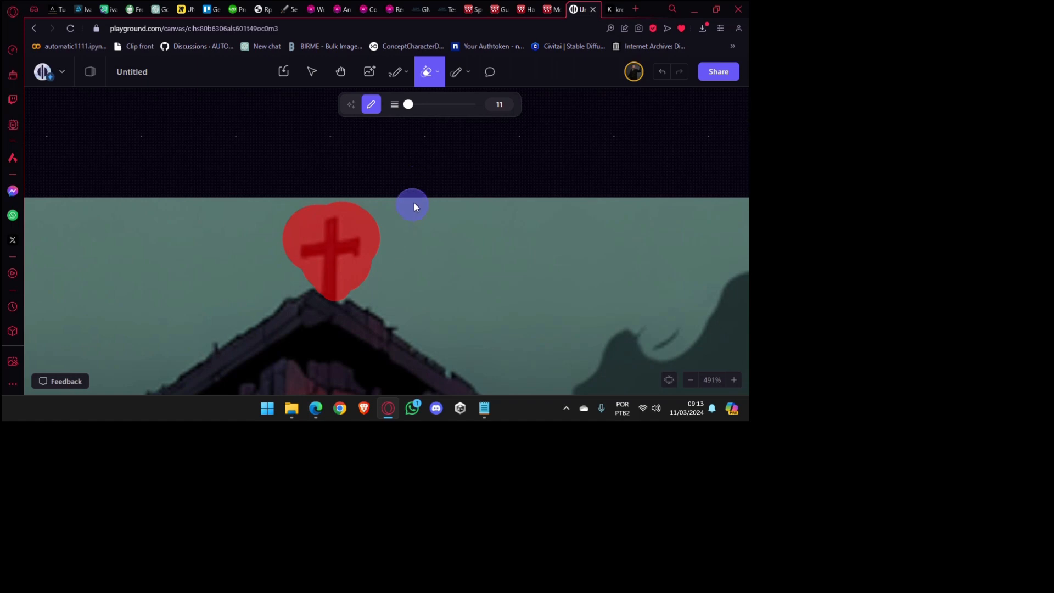
{"action": "scroll", "coordinate": [325, 230], "scroll_direction": "down", "scroll_amount": 10}
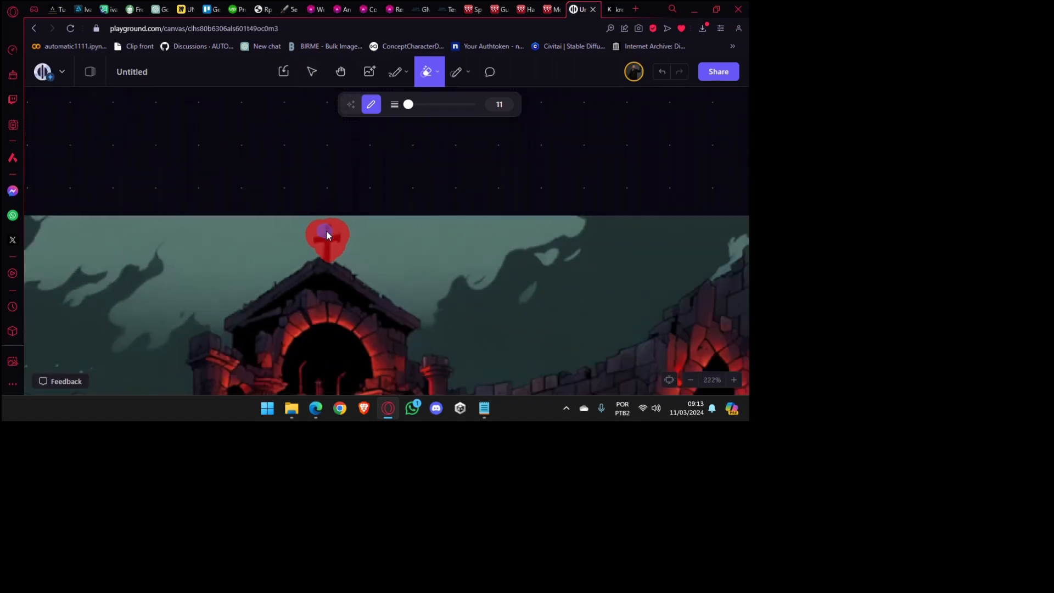
{"action": "left_click_drag", "start_coordinate": [175, 235], "coordinate": [367, 192]}
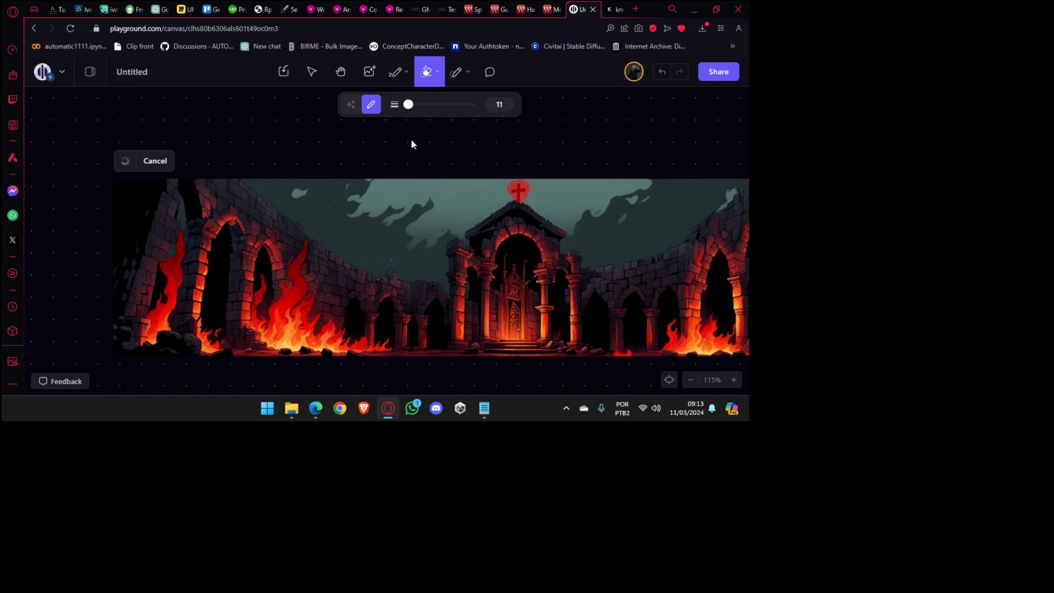
{"action": "scroll", "coordinate": [528, 218], "scroll_direction": "down", "scroll_amount": 2}
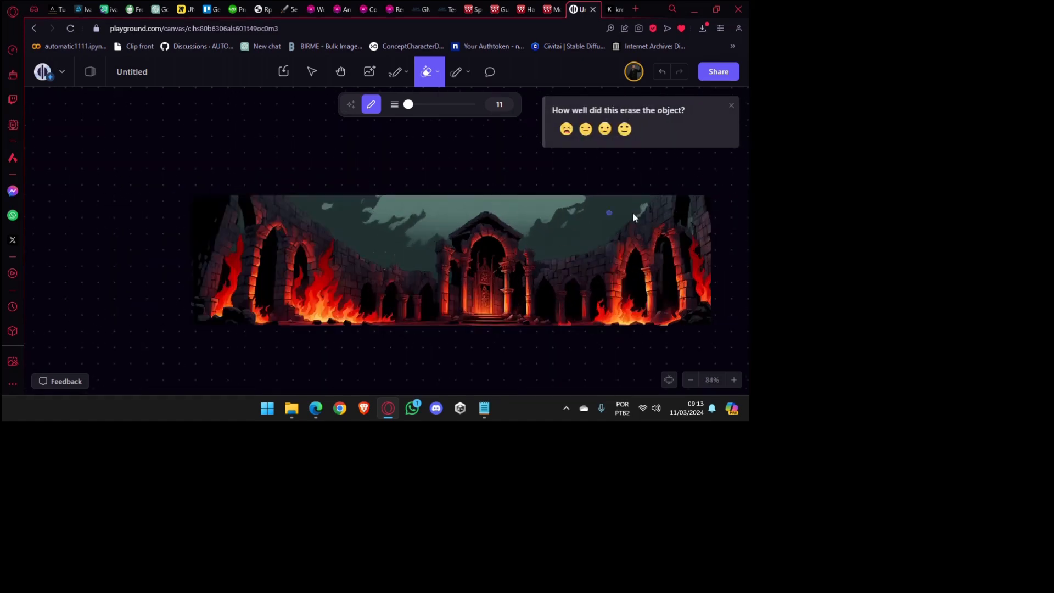
Inspect the retouched landscape from end to end, checking the chapel roof, side arches and rubble along the ground.
{"action": "scroll", "coordinate": [633, 216], "scroll_direction": "up", "scroll_amount": 4}
{"action": "scroll", "coordinate": [404, 278], "scroll_direction": "down", "scroll_amount": 2}
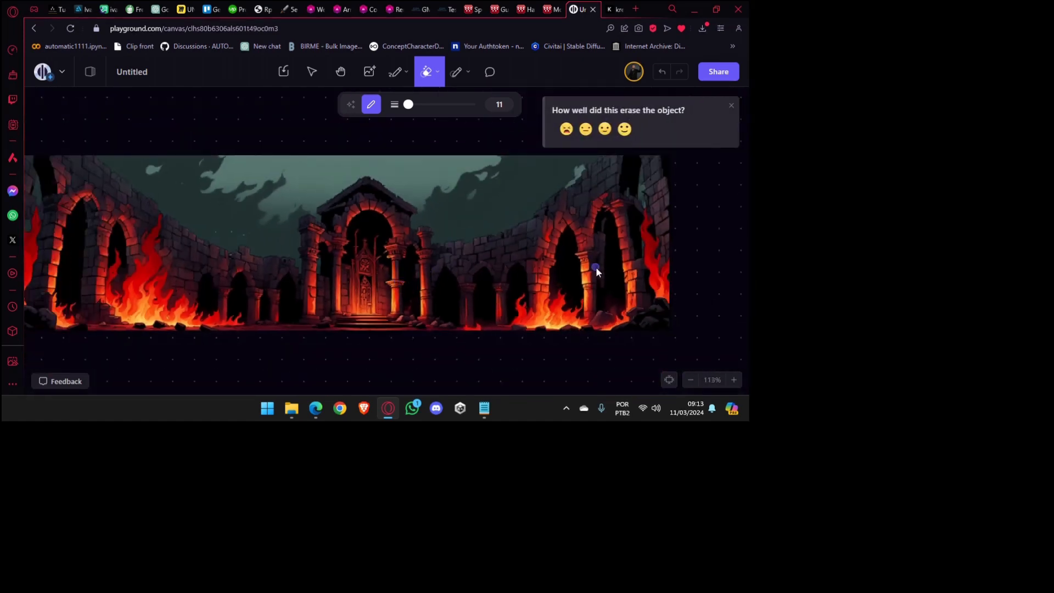
{"action": "scroll", "coordinate": [596, 270], "scroll_direction": "down", "scroll_amount": 2}
{"action": "scroll", "coordinate": [271, 278], "scroll_direction": "up", "scroll_amount": 5}
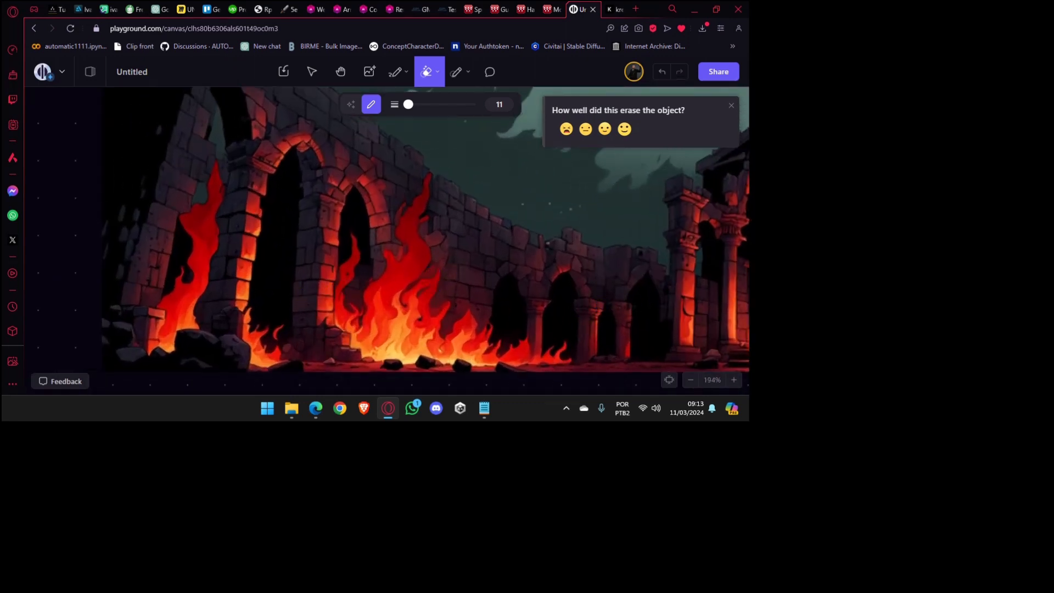
{"action": "left_click_drag", "start_coordinate": [619, 307], "coordinate": [299, 311]}
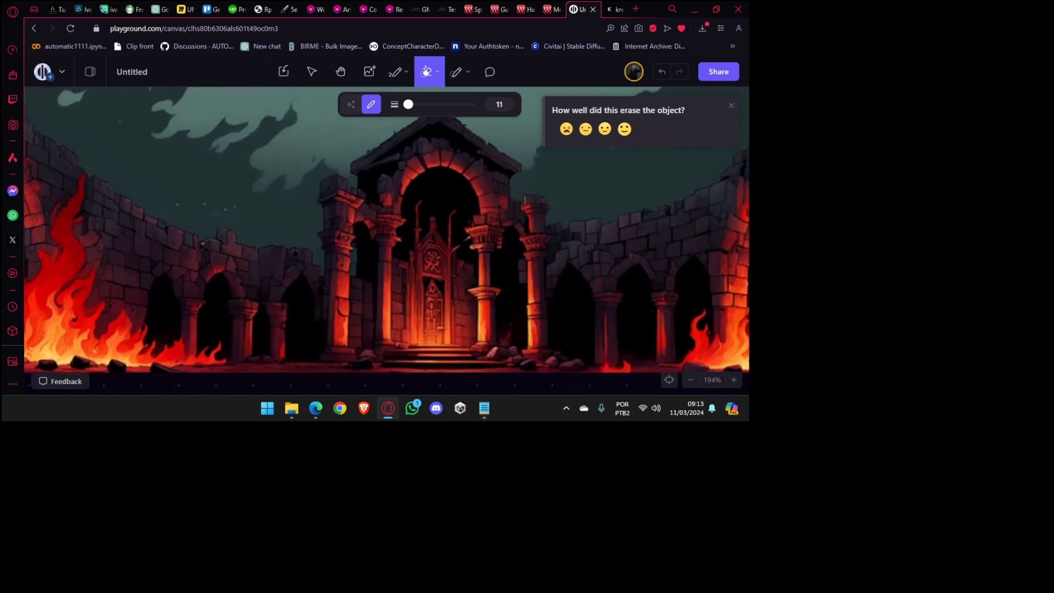
{"action": "left_click_drag", "start_coordinate": [561, 325], "coordinate": [338, 306]}
{"action": "left_click_drag", "start_coordinate": [494, 308], "coordinate": [479, 307]}
{"action": "left_click_drag", "start_coordinate": [684, 382], "coordinate": [567, 385]}
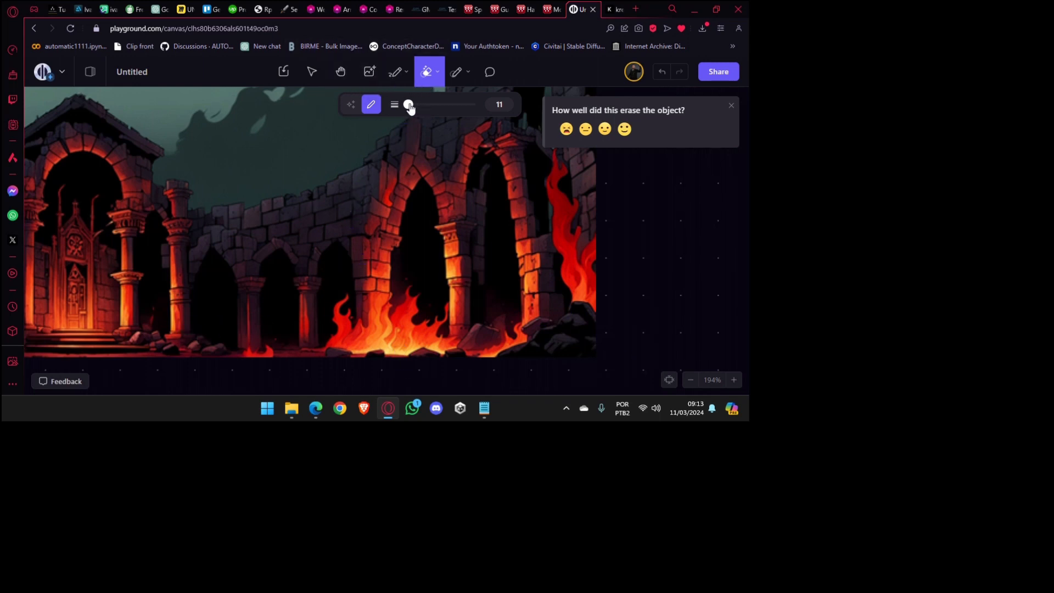
Erase the rubble and lower corners along the landscape's bottom edge with the Simple Eraser at brush size 69.
{"action": "scroll", "coordinate": [604, 348], "scroll_direction": "down", "scroll_amount": 2}
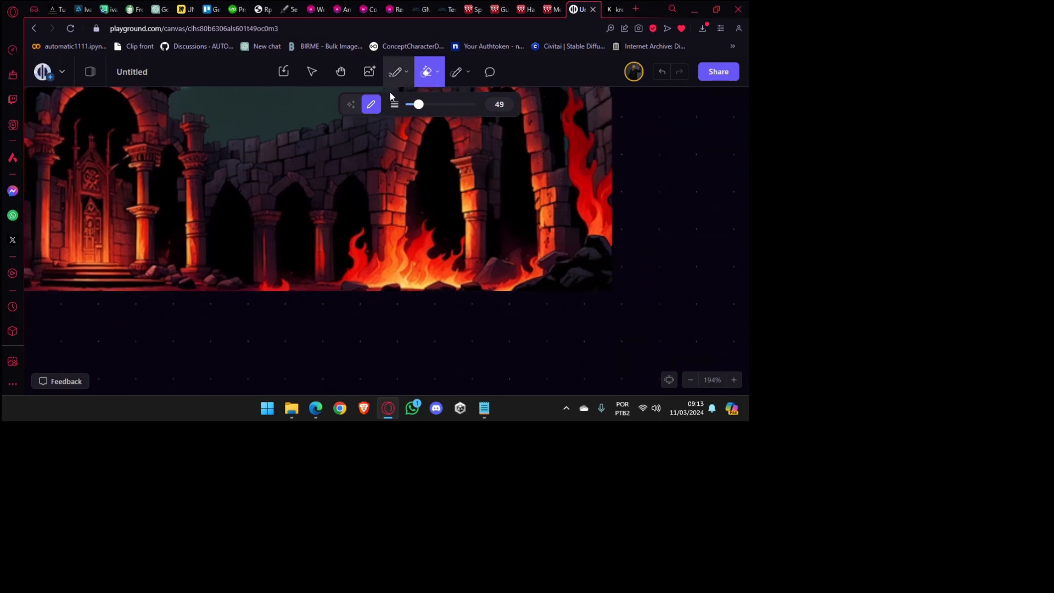
{"action": "left_click", "coordinate": [442, 73]}
{"action": "left_click", "coordinate": [446, 101]}
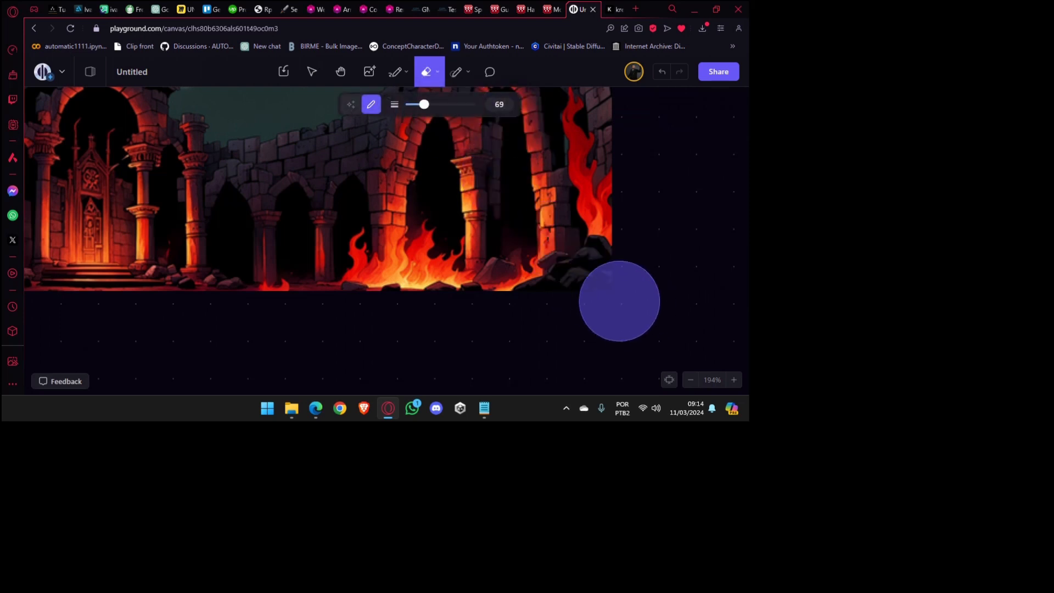
{"action": "mouse_move", "coordinate": [591, 272]}
{"action": "left_mouse_down"}
{"action": "mouse_move", "coordinate": [507, 324]}
{"action": "mouse_move", "coordinate": [361, 321]}
{"action": "mouse_move", "coordinate": [282, 343]}
{"action": "mouse_move", "coordinate": [325, 305]}
{"action": "mouse_move", "coordinate": [344, 303]}
{"action": "mouse_move", "coordinate": [211, 298]}
{"action": "left_mouse_up"}
{"action": "scroll", "coordinate": [350, 323], "scroll_direction": "left", "scroll_amount": 10}
{"action": "scroll", "coordinate": [211, 298], "scroll_direction": "left", "scroll_amount": 2}
{"action": "scroll", "coordinate": [348, 332], "scroll_direction": "left", "scroll_amount": 3}
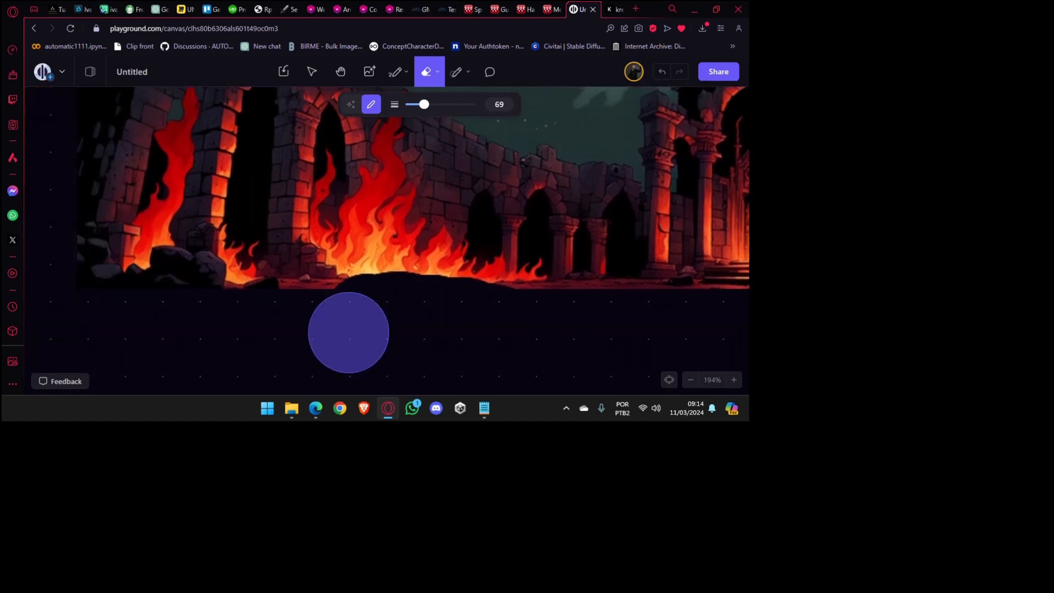
{"action": "mouse_move", "coordinate": [196, 289]}
{"action": "left_mouse_down"}
{"action": "mouse_move", "coordinate": [127, 281]}
{"action": "mouse_move", "coordinate": [72, 234]}
{"action": "mouse_move", "coordinate": [58, 237]}
{"action": "mouse_move", "coordinate": [111, 268]}
{"action": "mouse_move", "coordinate": [126, 261]}
{"action": "mouse_move", "coordinate": [140, 282]}
{"action": "mouse_move", "coordinate": [261, 319]}
{"action": "mouse_move", "coordinate": [379, 329]}
{"action": "left_mouse_up"}
{"action": "scroll", "coordinate": [416, 337], "scroll_direction": "down", "scroll_amount": 5}
{"action": "left_click_drag", "start_coordinate": [544, 375], "coordinate": [433, 366]}
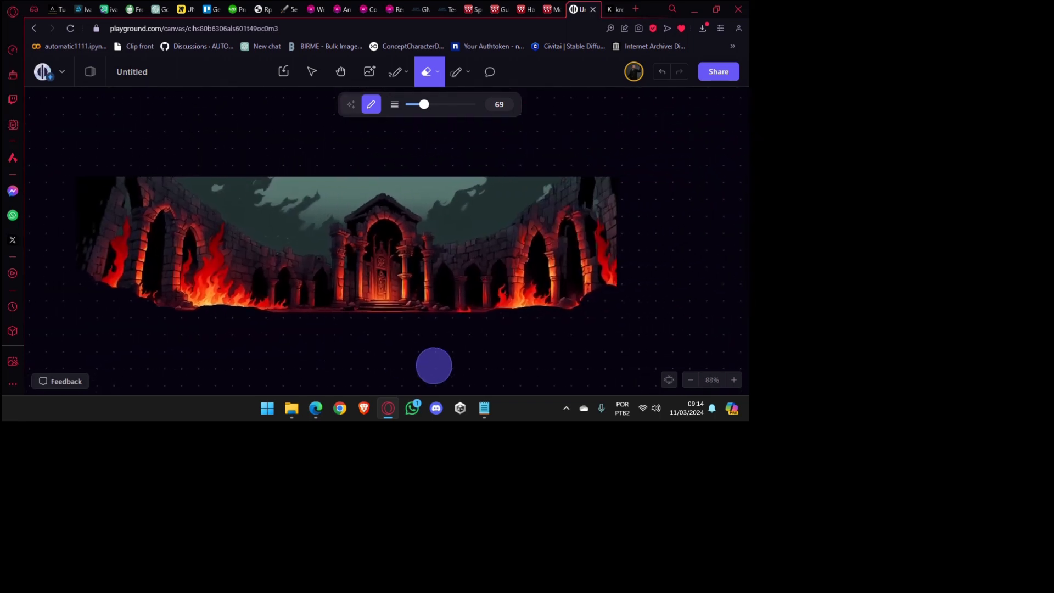
{"action": "left_click_drag", "start_coordinate": [571, 354], "coordinate": [566, 357]}
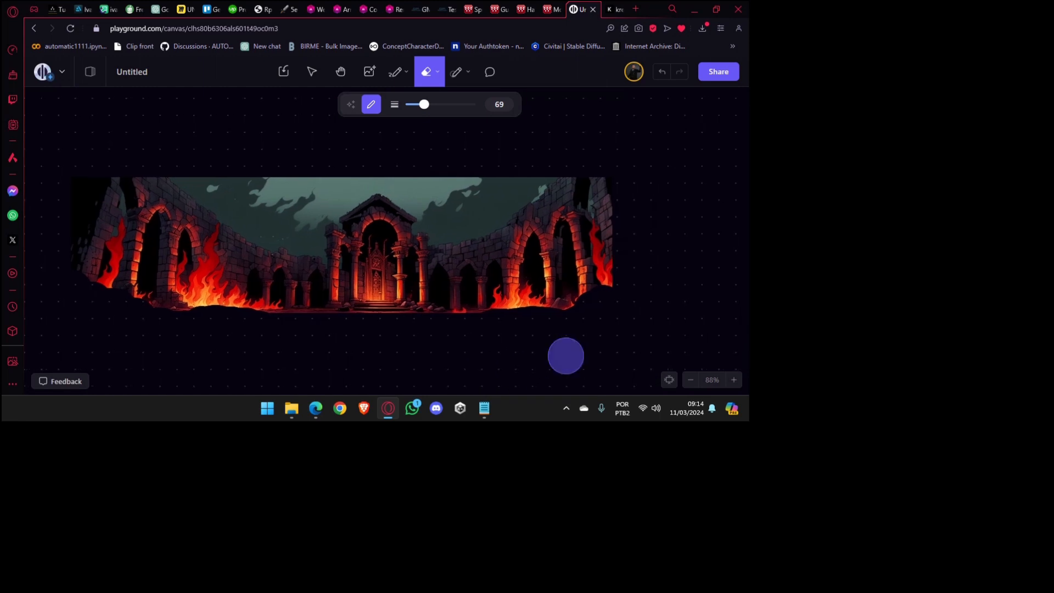
Align the 1024×256 generation frame over the partly erased landscape and outpaint its missing areas with the existing mausoleum prompt.
{"action": "left_click", "coordinate": [370, 72]}
{"action": "left_click_drag", "start_coordinate": [411, 210], "coordinate": [378, 202]}
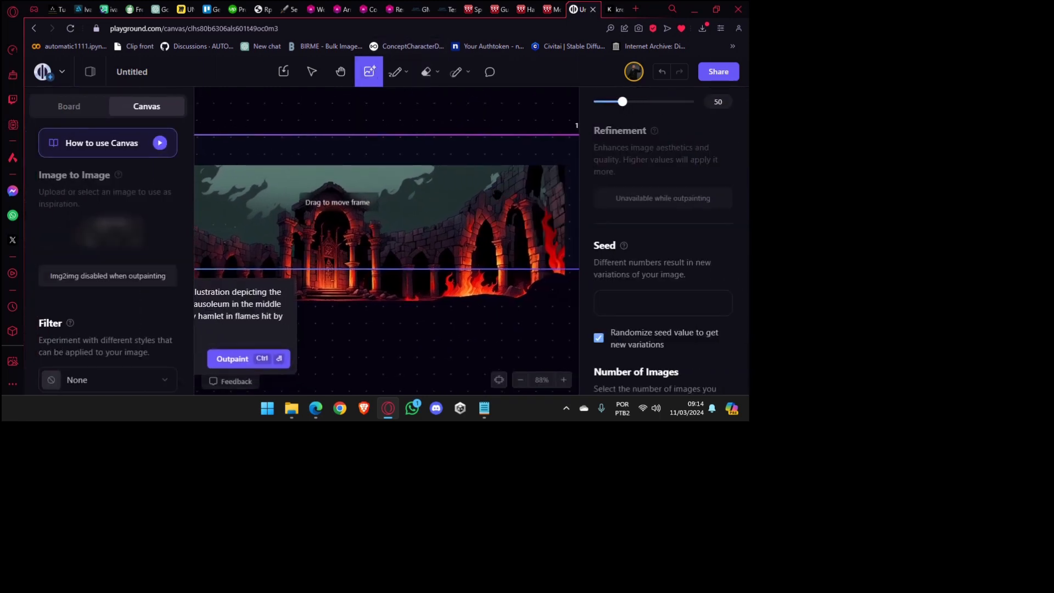
{"action": "left_click_drag", "start_coordinate": [491, 196], "coordinate": [445, 228]}
{"action": "mouse_move", "coordinate": [275, 245]}
{"action": "left_mouse_down"}
{"action": "mouse_move", "coordinate": [440, 235]}
{"action": "mouse_move", "coordinate": [281, 224]}
{"action": "left_mouse_up"}
{"action": "left_click_drag", "start_coordinate": [378, 213], "coordinate": [269, 216]}
{"action": "scroll", "coordinate": [397, 250], "scroll_direction": "down", "scroll_amount": 3}
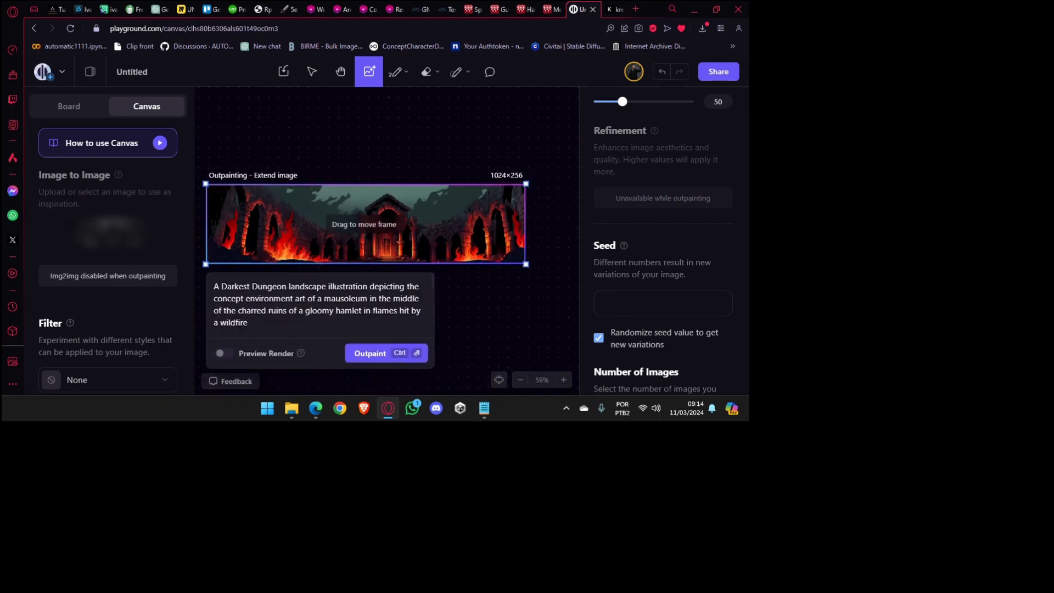
{"action": "left_click", "coordinate": [384, 354]}
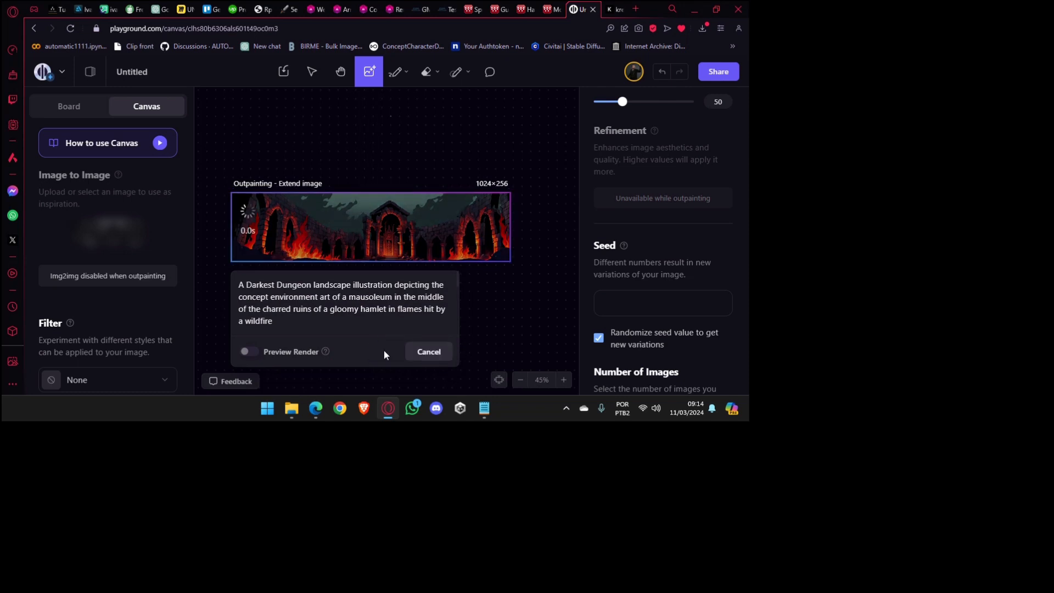
{"action": "scroll", "coordinate": [471, 250], "scroll_direction": "up", "scroll_amount": 5}
{"action": "scroll", "coordinate": [433, 262], "scroll_direction": "down", "scroll_amount": 3}
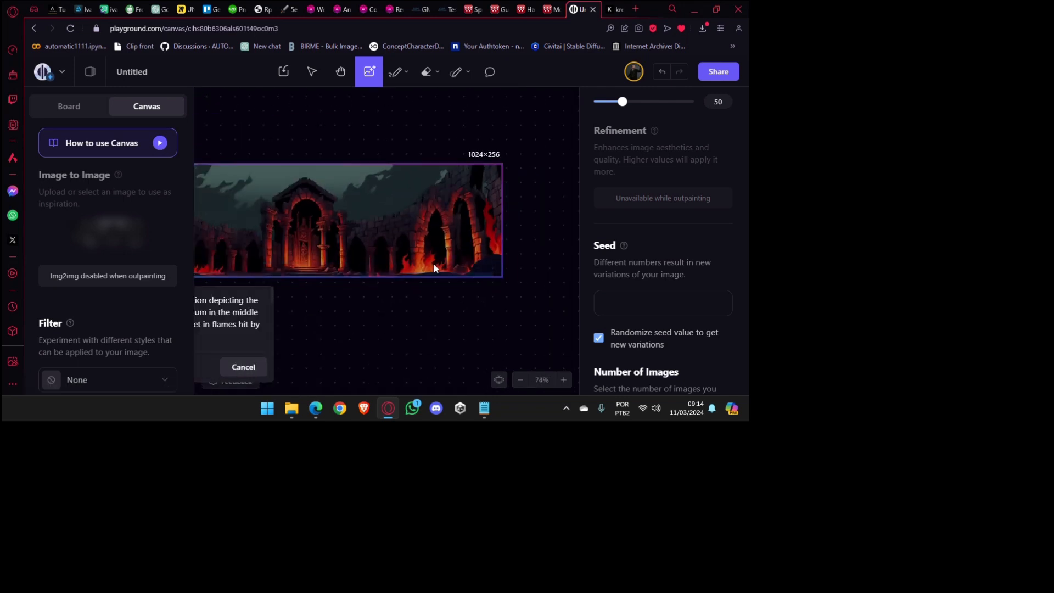
Inspect the outpainted landscape from end to end, checking the flames, arches and pillar bases along the ground.
{"action": "scroll", "coordinate": [237, 248], "scroll_direction": "up", "scroll_amount": 5}
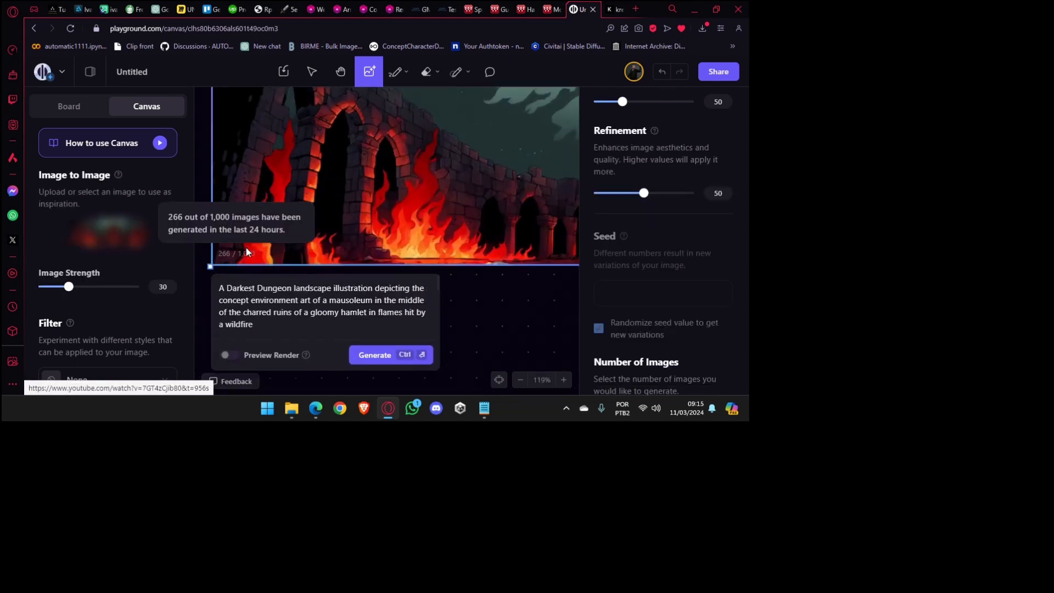
{"action": "scroll", "coordinate": [446, 242], "scroll_direction": "down", "scroll_amount": 4}
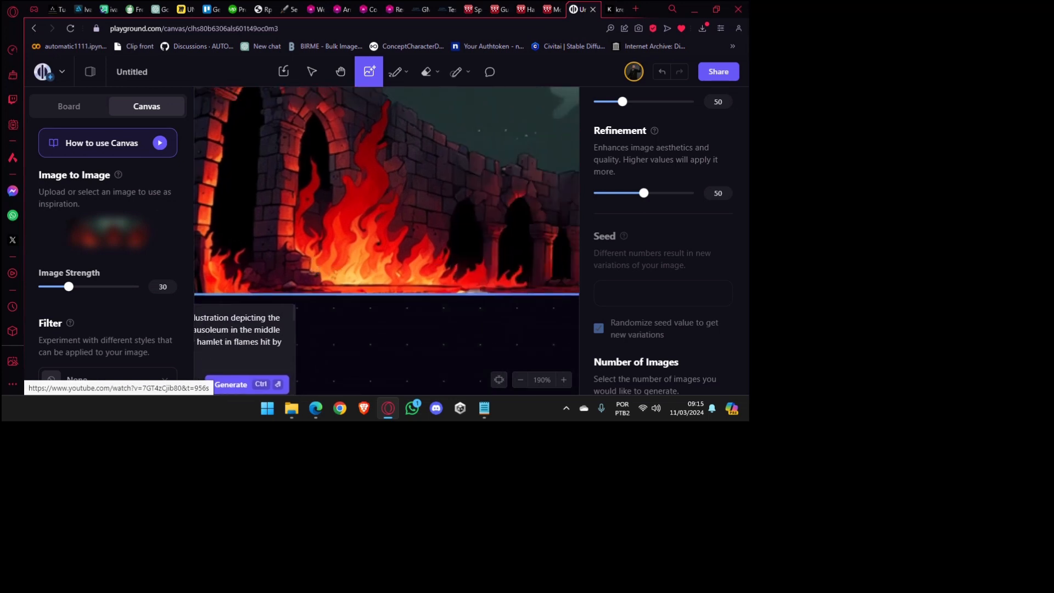
{"action": "left_click_drag", "start_coordinate": [499, 231], "coordinate": [230, 270]}
{"action": "left_click_drag", "start_coordinate": [447, 291], "coordinate": [336, 268]}
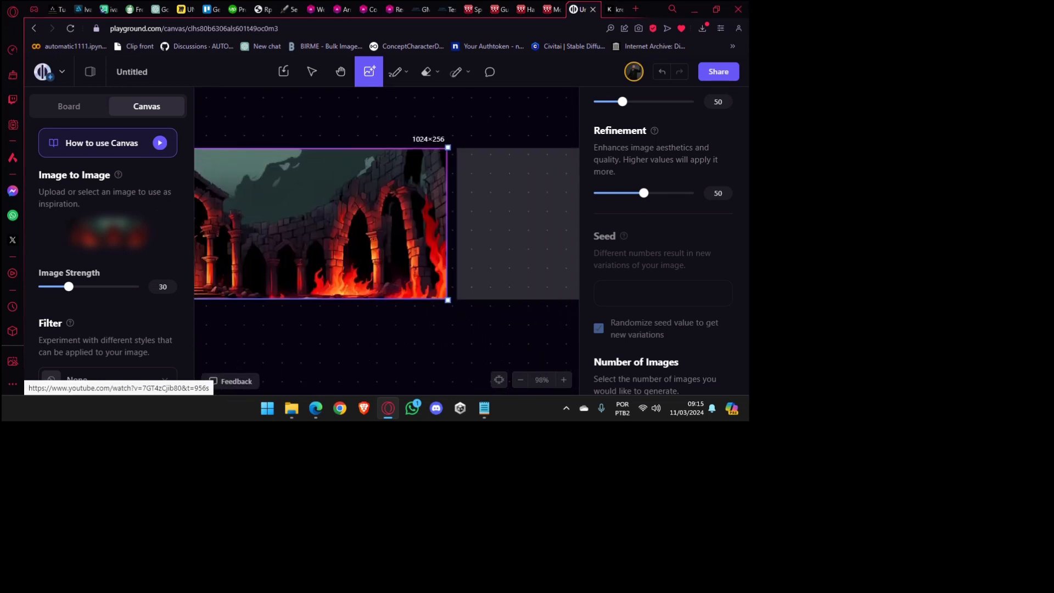
{"action": "scroll", "coordinate": [427, 280], "scroll_direction": "up", "scroll_amount": 3}
{"action": "scroll", "coordinate": [431, 281], "scroll_direction": "up", "scroll_amount": 1}
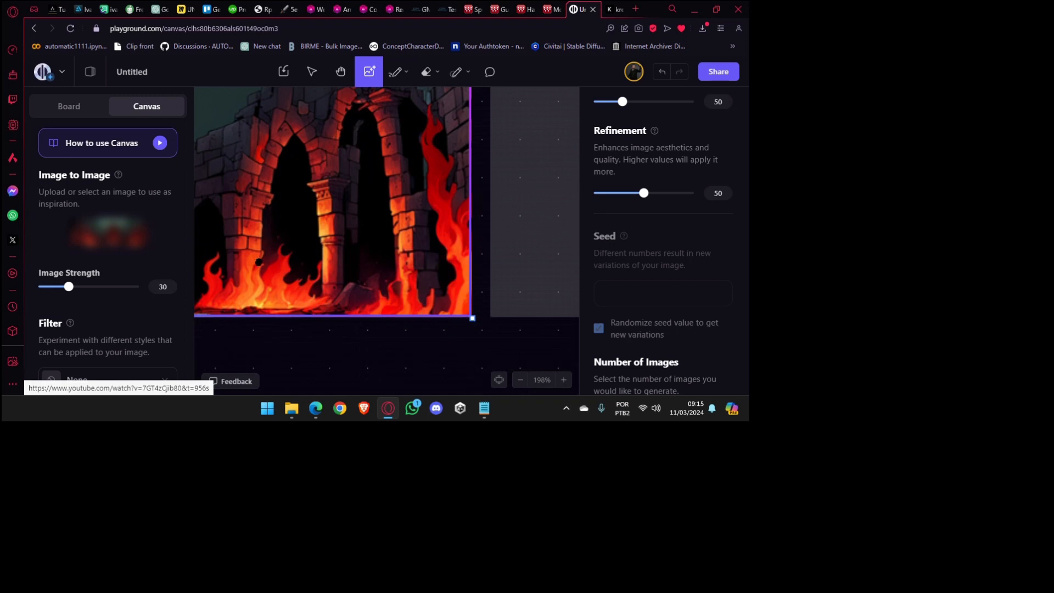
{"action": "left_click_drag", "start_coordinate": [259, 262], "coordinate": [431, 256]}
{"action": "scroll", "coordinate": [423, 259], "scroll_direction": "down", "scroll_amount": 4}
{"action": "left_click_drag", "start_coordinate": [296, 259], "coordinate": [492, 251]}
{"action": "scroll", "coordinate": [457, 257], "scroll_direction": "up", "scroll_amount": 5}
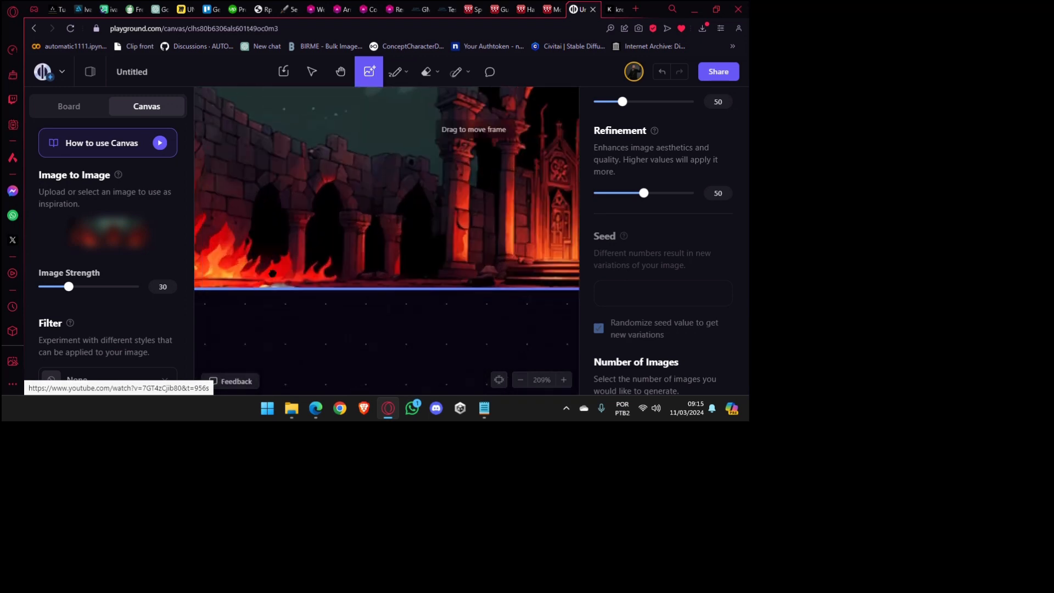
{"action": "left_click_drag", "start_coordinate": [228, 273], "coordinate": [449, 264]}
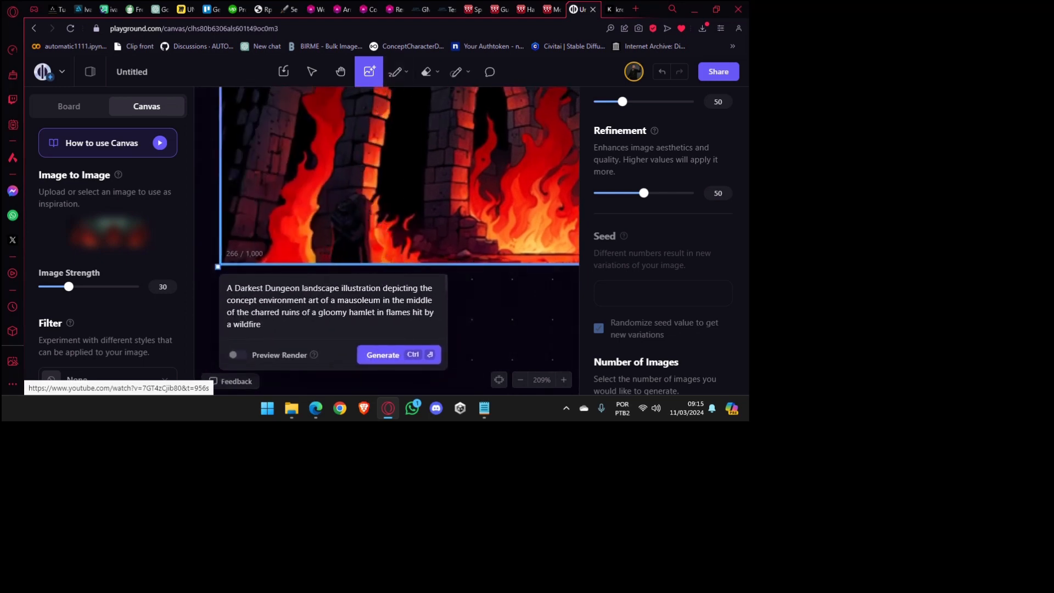
Erase the dark hooded figure at the foot of the leftmost arch's pillar with the Simple Eraser at brush size 29.
{"action": "left_click", "coordinate": [426, 72]}
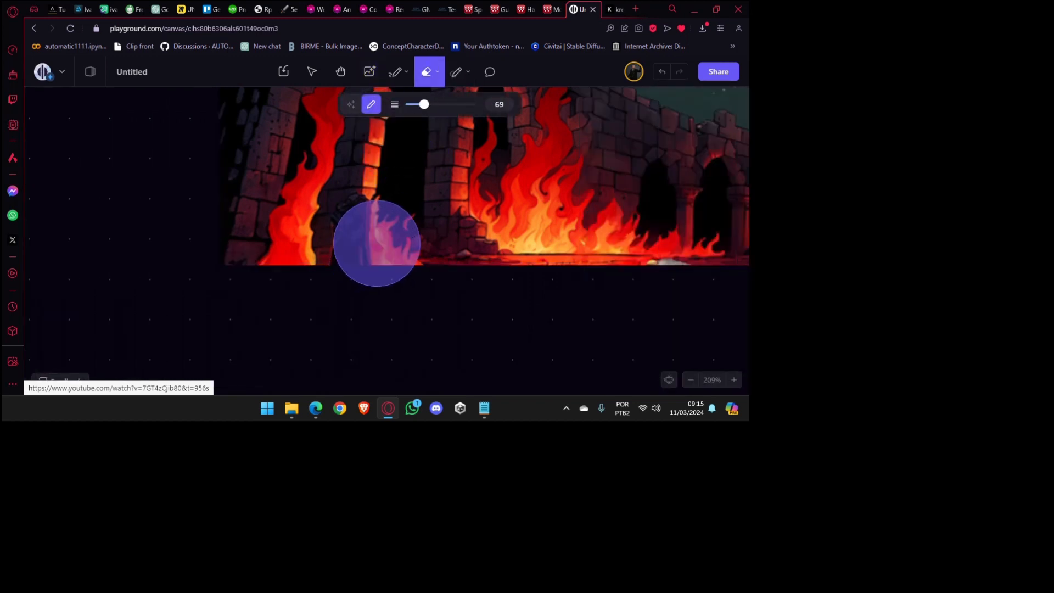
{"action": "left_click_drag", "start_coordinate": [423, 104], "coordinate": [413, 104]}
{"action": "mouse_move", "coordinate": [351, 206]}
{"action": "left_mouse_down"}
{"action": "mouse_move", "coordinate": [341, 245]}
{"action": "mouse_move", "coordinate": [343, 264]}
{"action": "mouse_move", "coordinate": [355, 262]}
{"action": "mouse_move", "coordinate": [351, 219]}
{"action": "mouse_move", "coordinate": [332, 260]}
{"action": "left_mouse_up"}
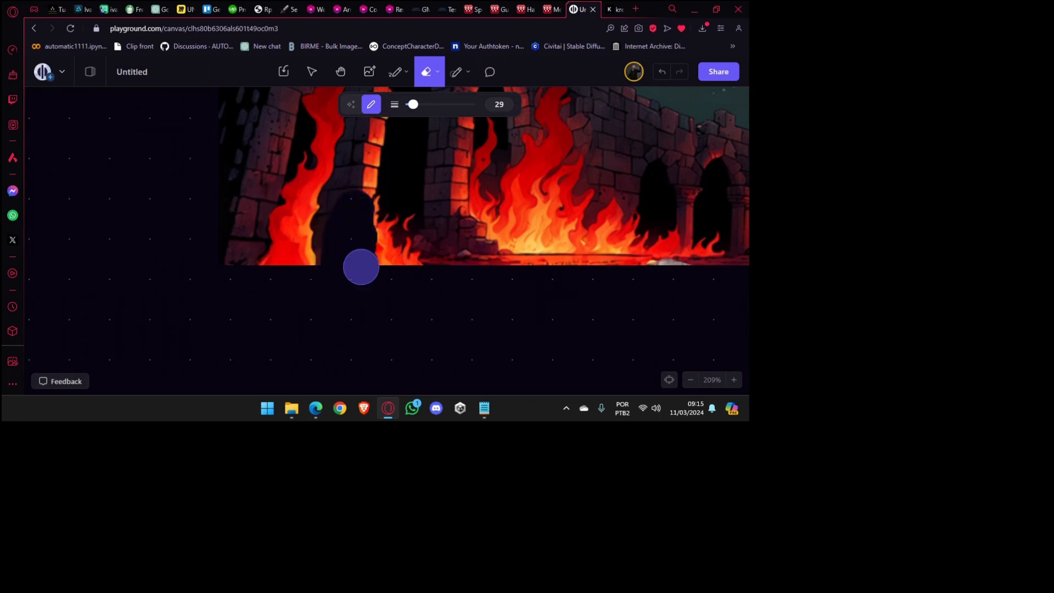
Align the 1024×256 generation frame exactly over the landscape and inpaint the erased spot with the existing mausoleum prompt.
{"action": "left_click", "coordinate": [369, 72]}
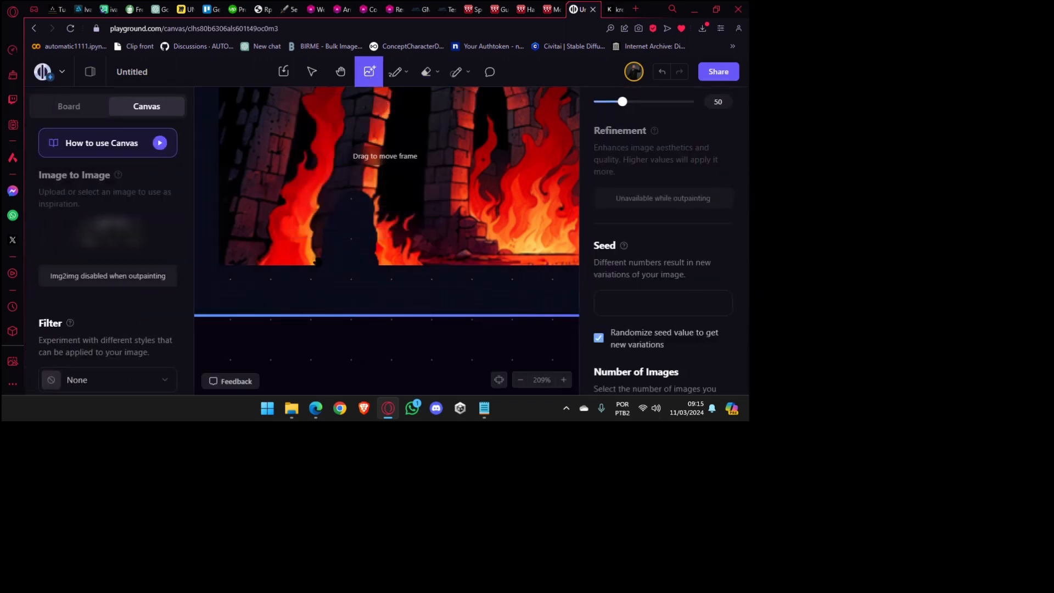
{"action": "scroll", "coordinate": [331, 277], "scroll_direction": "down", "scroll_amount": 7}
{"action": "left_click_drag", "start_coordinate": [313, 269], "coordinate": [432, 256]}
{"action": "scroll", "coordinate": [339, 215], "scroll_direction": "up", "scroll_amount": 6}
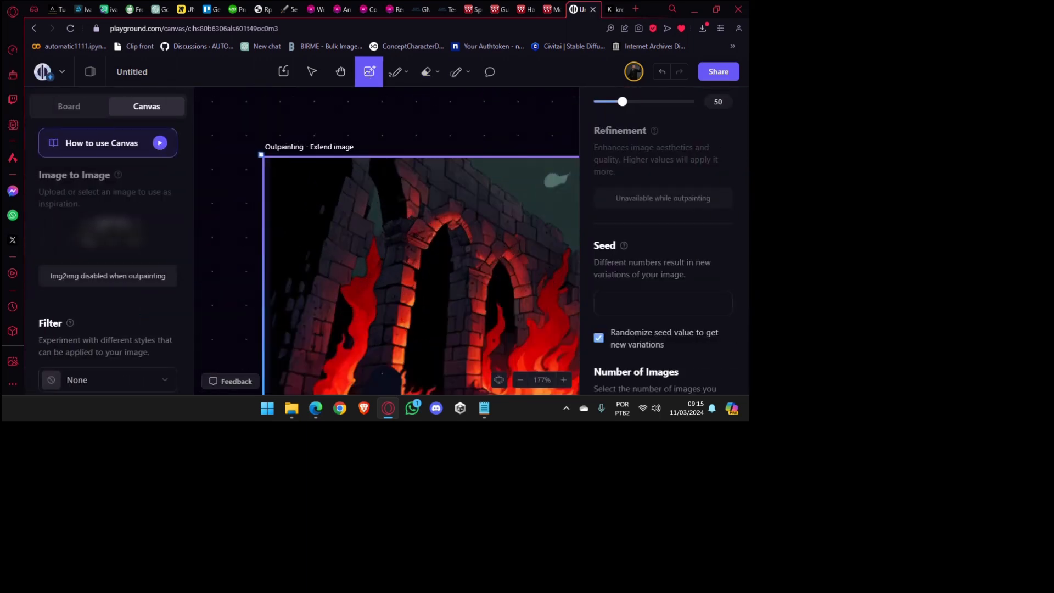
{"action": "scroll", "coordinate": [327, 211], "scroll_direction": "down", "scroll_amount": 6}
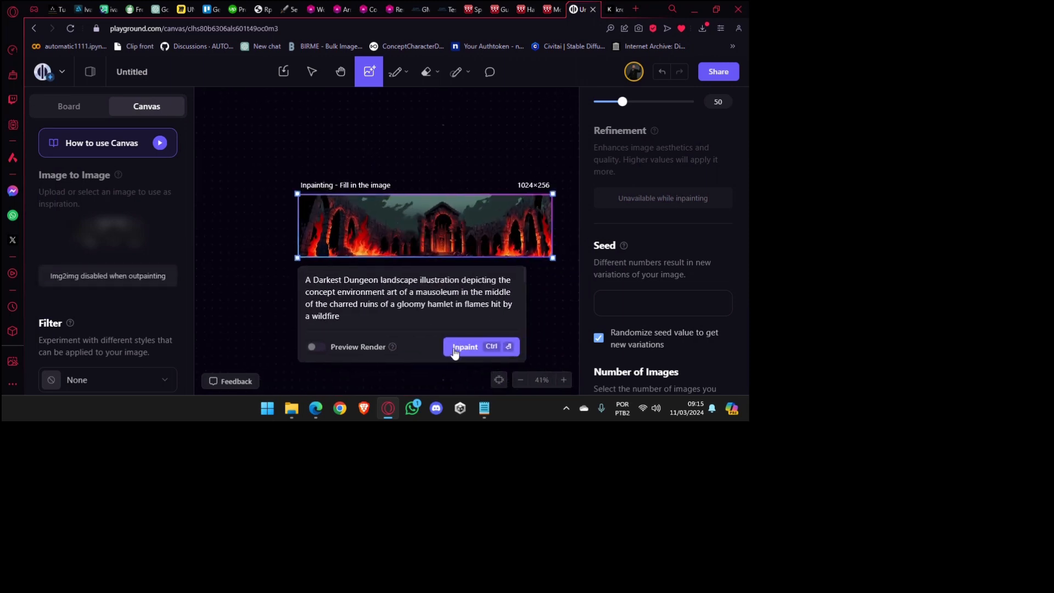
{"action": "left_click", "coordinate": [461, 352]}
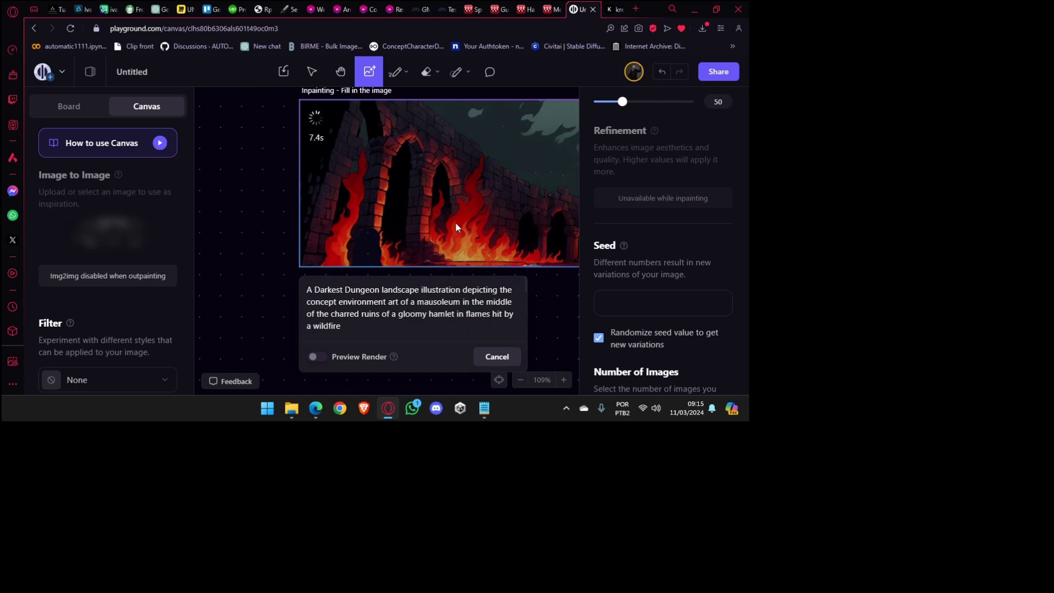
Examine the inpainted pillar base and the whole landscape, both close up and at full width.
{"action": "left_click_drag", "start_coordinate": [495, 167], "coordinate": [362, 198]}
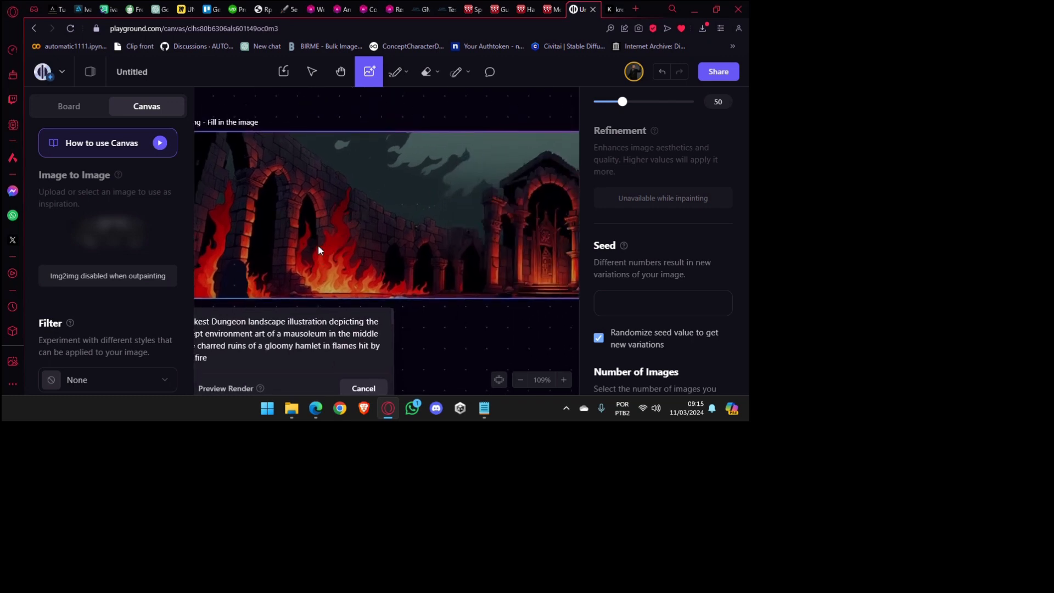
{"action": "scroll", "coordinate": [310, 239], "scroll_direction": "up", "scroll_amount": 5}
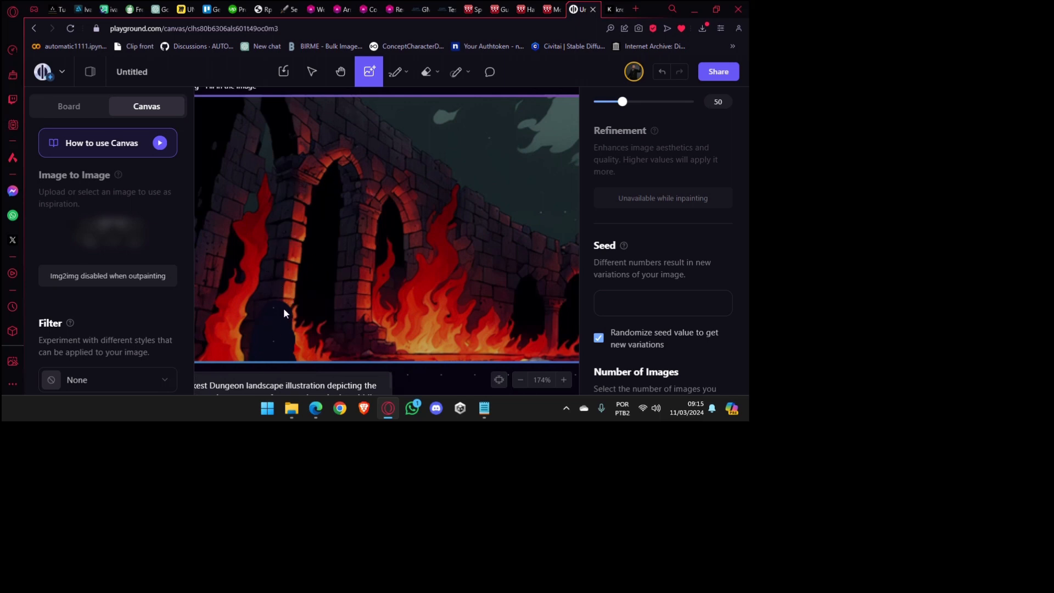
{"action": "left_click_drag", "start_coordinate": [284, 310], "coordinate": [323, 258]}
{"action": "left_click", "coordinate": [317, 188]}
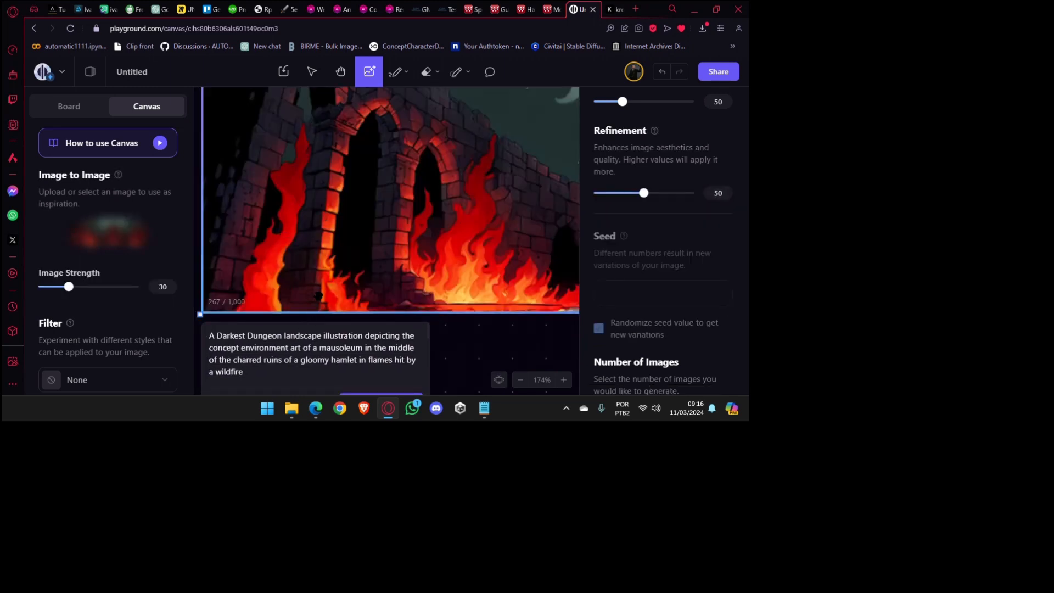
{"action": "scroll", "coordinate": [326, 297], "scroll_direction": "down", "scroll_amount": 1}
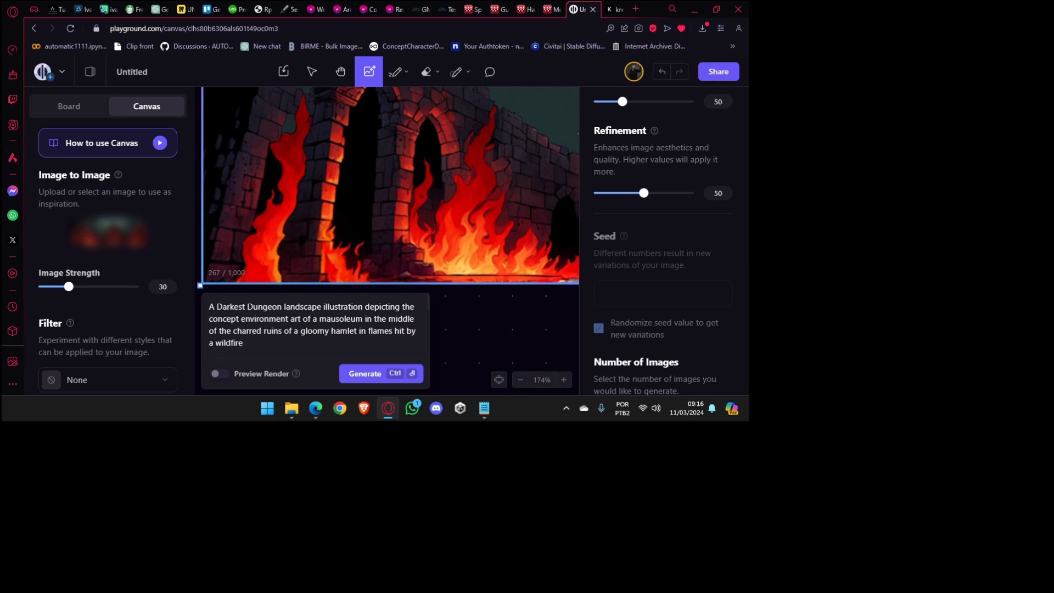
{"action": "scroll", "coordinate": [387, 241], "scroll_direction": "down", "scroll_amount": 6}
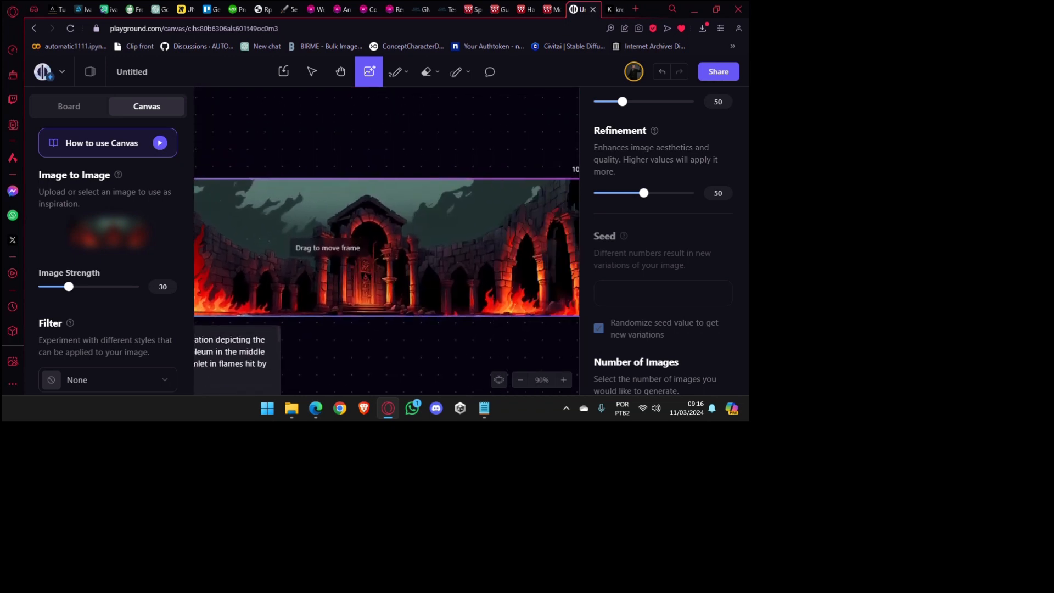
{"action": "scroll", "coordinate": [387, 242], "scroll_direction": "right", "scroll_amount": 1}
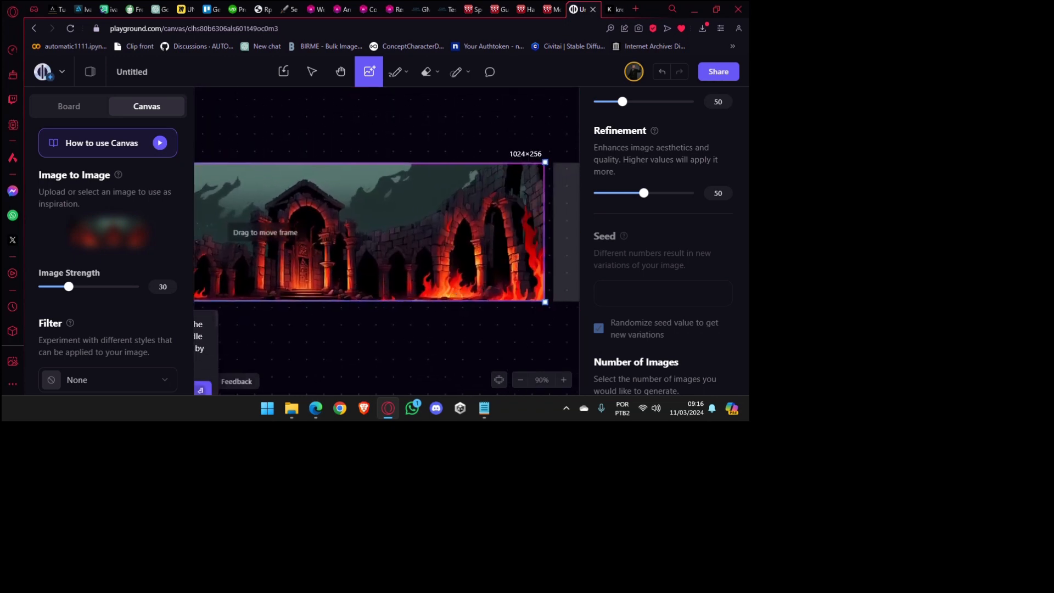
{"action": "scroll", "coordinate": [496, 269], "scroll_direction": "left", "scroll_amount": 2}
{"action": "scroll", "coordinate": [498, 269], "scroll_direction": "down", "scroll_amount": 4}
{"action": "scroll", "coordinate": [387, 247], "scroll_direction": "right", "scroll_amount": 1}
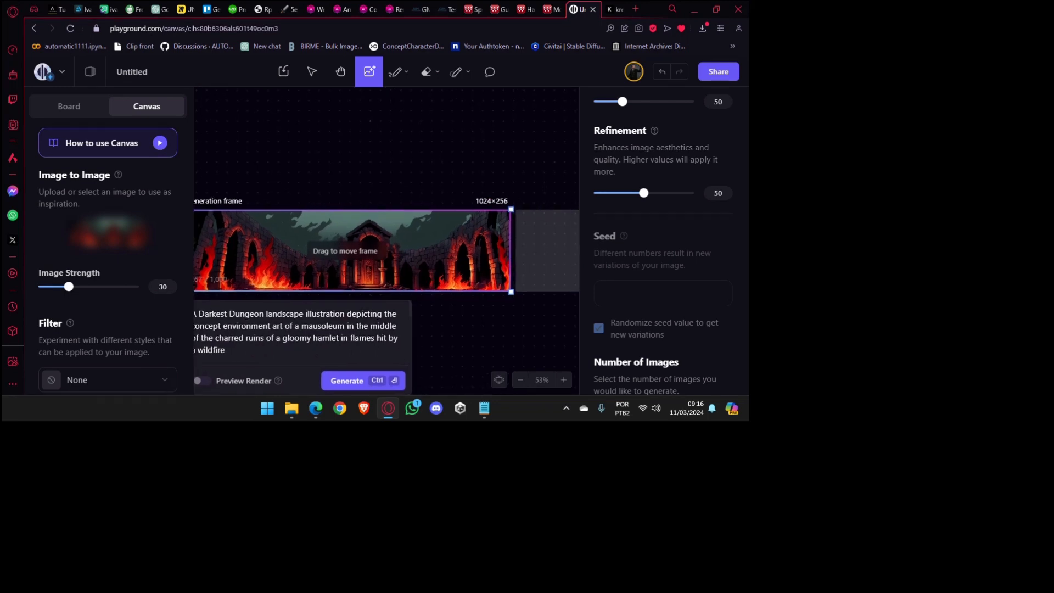
{"action": "scroll", "coordinate": [387, 244], "scroll_direction": "left", "scroll_amount": 1}
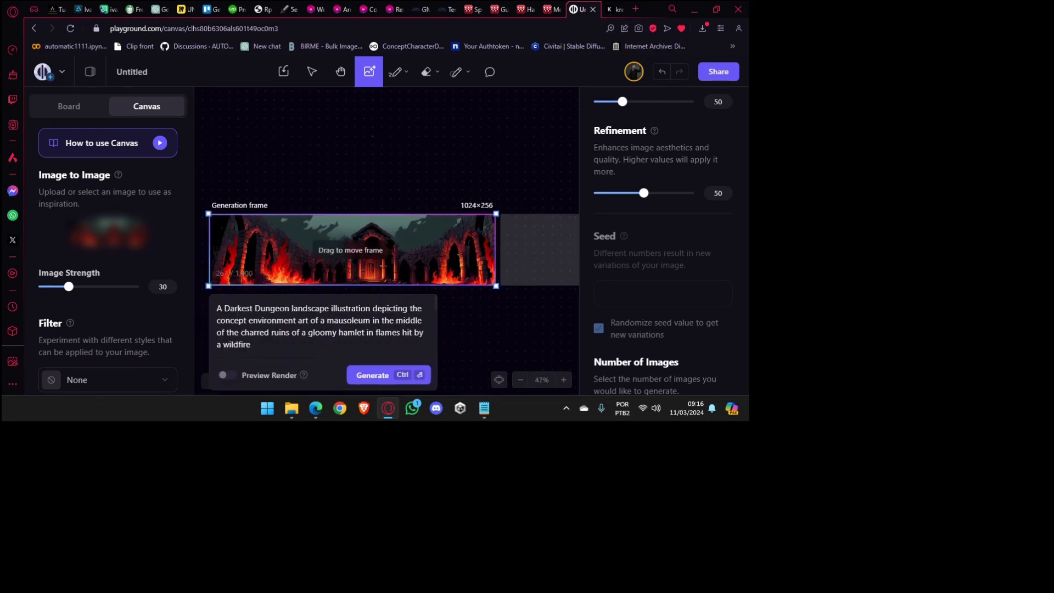
{"action": "scroll", "coordinate": [417, 242], "scroll_direction": "down", "scroll_amount": 2}
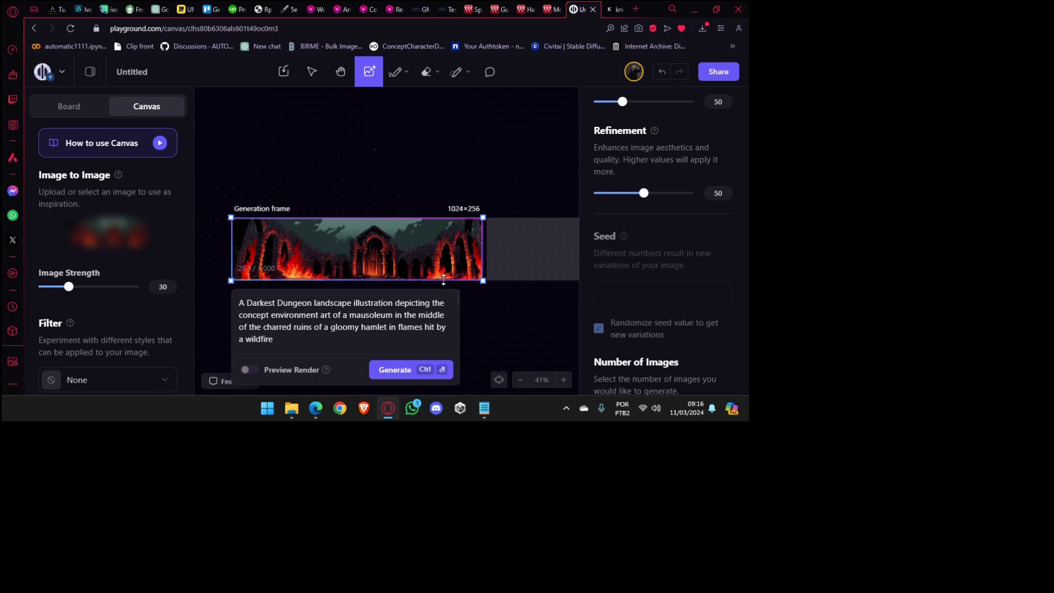
{"action": "scroll", "coordinate": [305, 262], "scroll_direction": "up", "scroll_amount": 4}
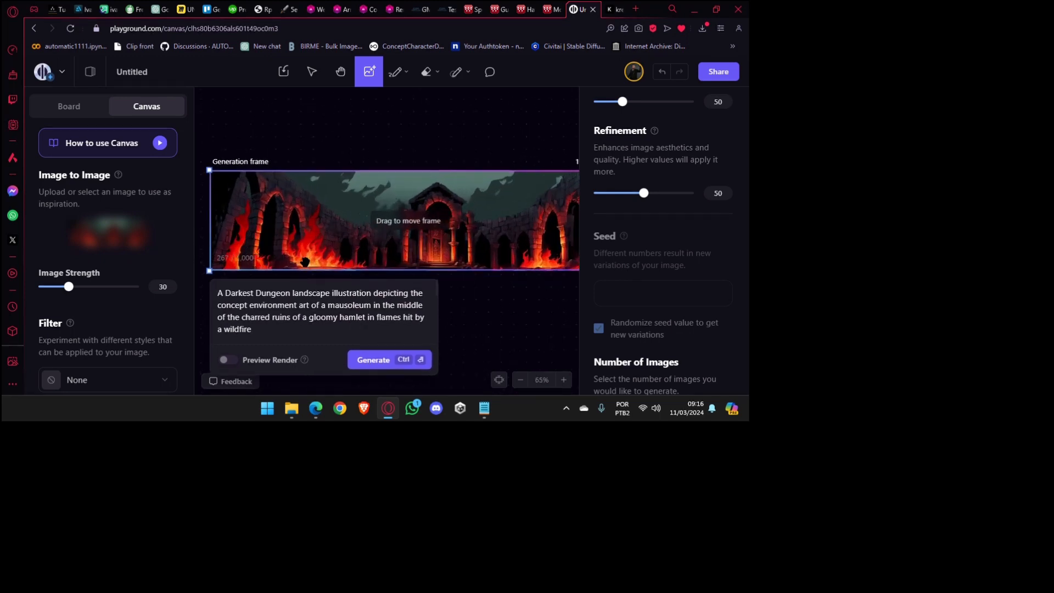
{"action": "scroll", "coordinate": [500, 239], "scroll_direction": "down", "scroll_amount": 5}
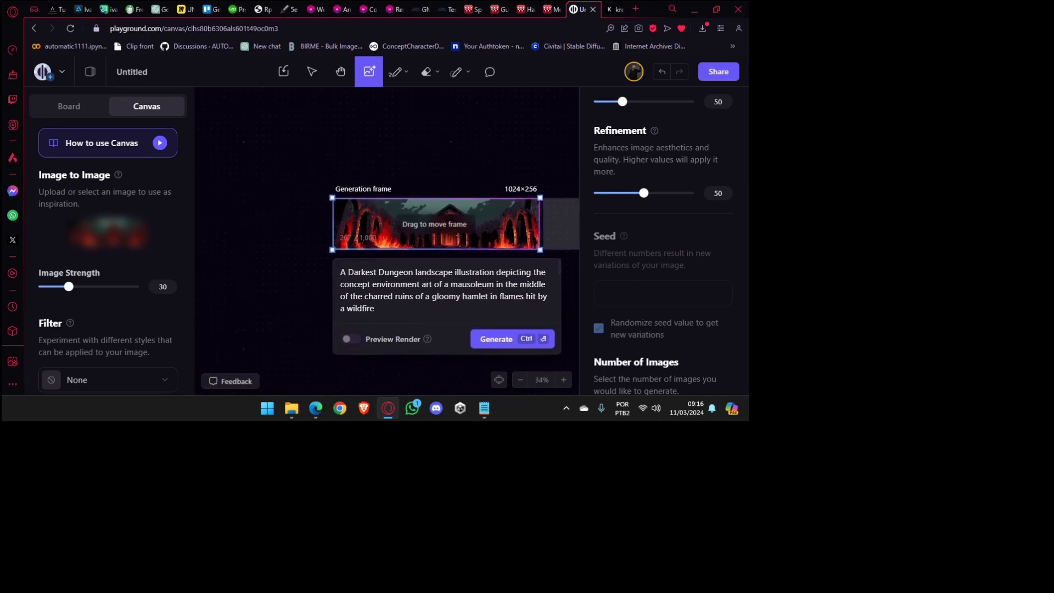
Move the generation frame towards the landscape's left side and place a duplicate of the landscape directly below the original.
{"action": "left_click_drag", "start_coordinate": [503, 245], "coordinate": [362, 243]}
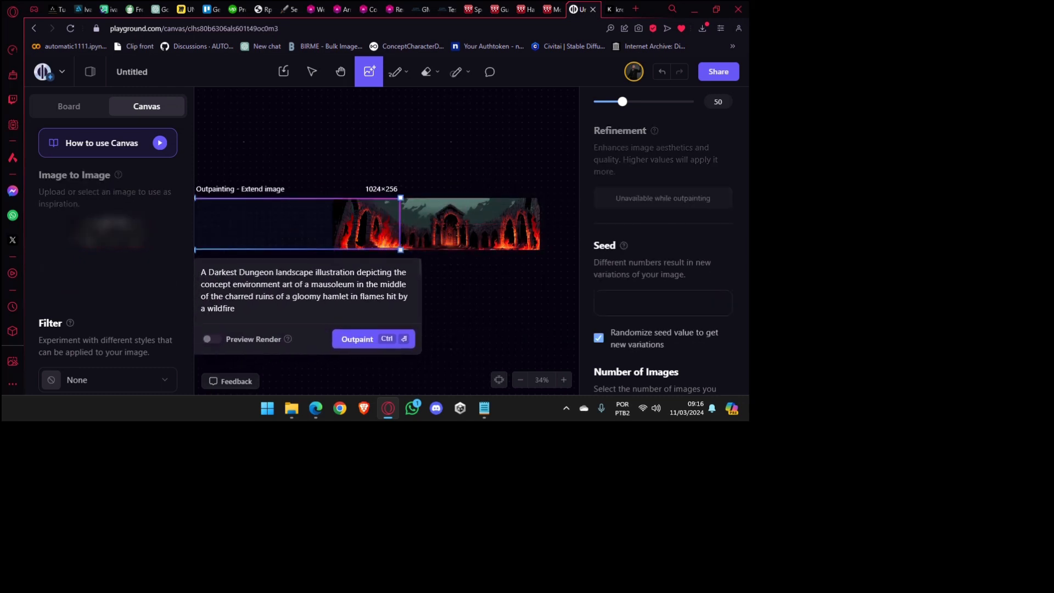
{"action": "scroll", "coordinate": [357, 243], "scroll_direction": "up", "scroll_amount": 4}
{"action": "scroll", "coordinate": [360, 241], "scroll_direction": "up", "scroll_amount": 4}
{"action": "left_click", "coordinate": [530, 204]}
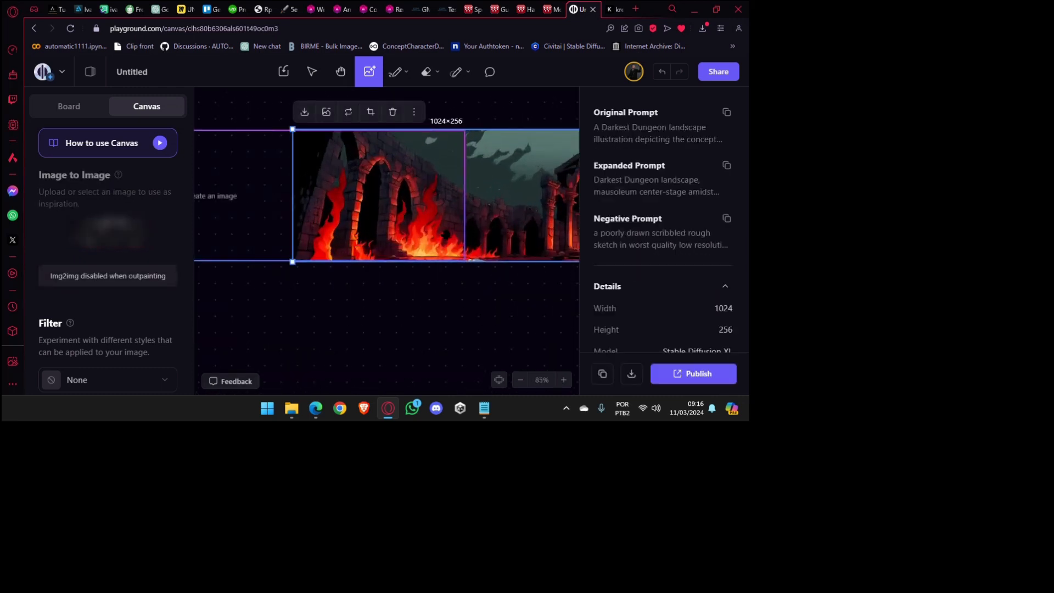
{"action": "scroll", "coordinate": [444, 235], "scroll_direction": "down", "scroll_amount": 4}
{"action": "left_click_drag", "start_coordinate": [465, 235], "coordinate": [529, 327]}
Overlap the 1024×256 frame with the upper landscape's left edge and outpaint the scene leftward with the existing mausoleum prompt.
{"action": "left_click_drag", "start_coordinate": [232, 263], "coordinate": [336, 218]}
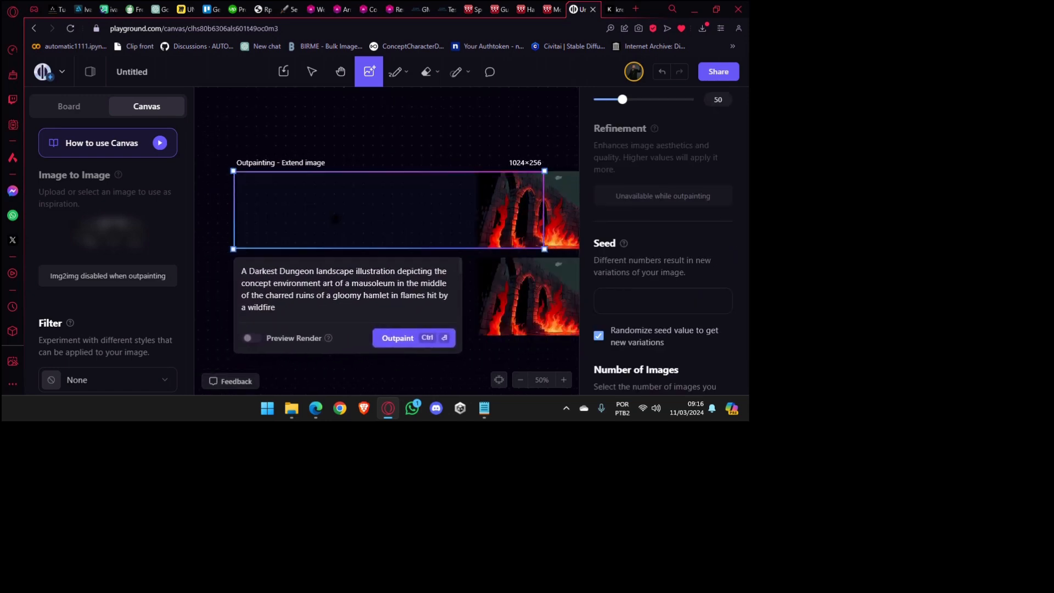
{"action": "left_click_drag", "start_coordinate": [505, 218], "coordinate": [436, 219]}
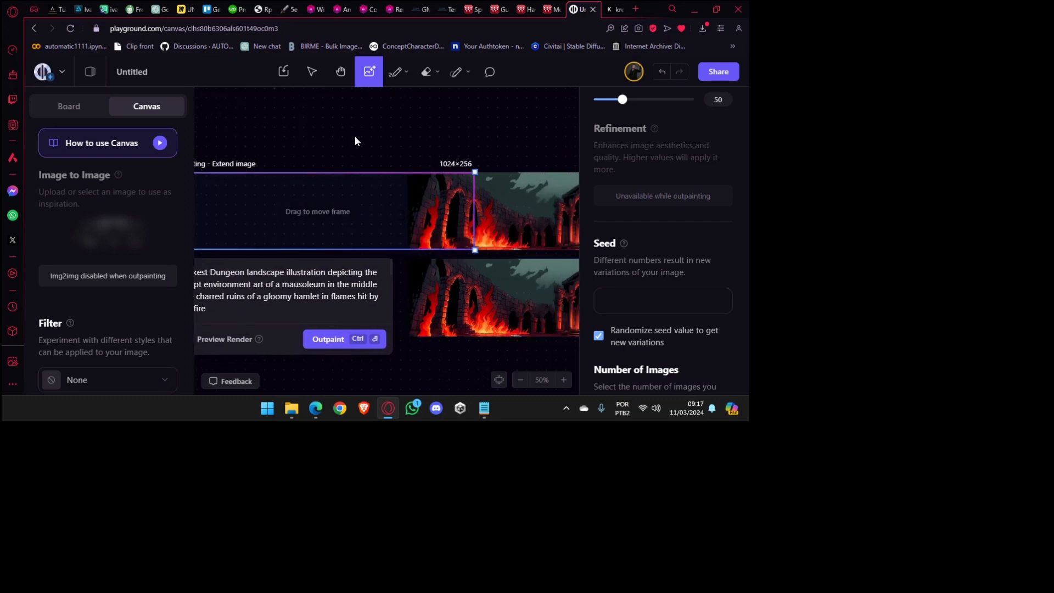
{"action": "left_click", "coordinate": [324, 339]}
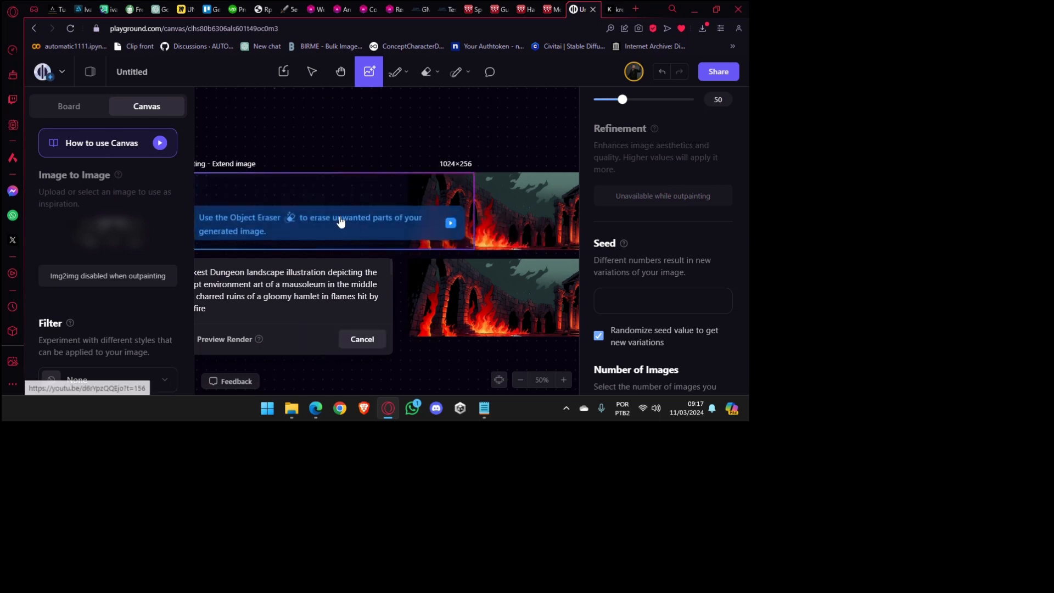
{"action": "scroll", "coordinate": [341, 220], "scroll_direction": "down", "scroll_amount": 2}
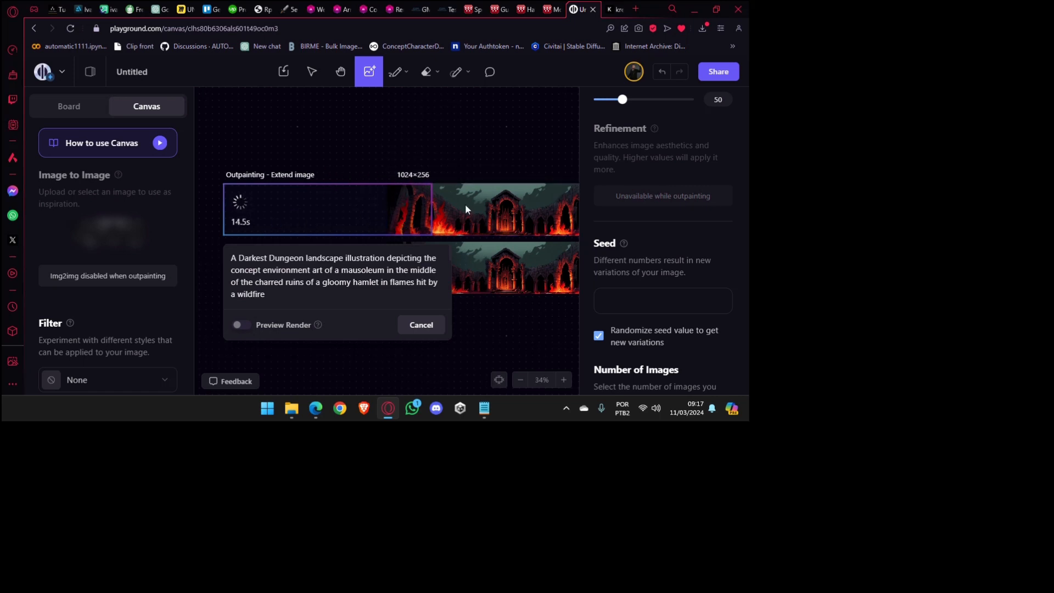
{"action": "left_click", "coordinate": [485, 207]}
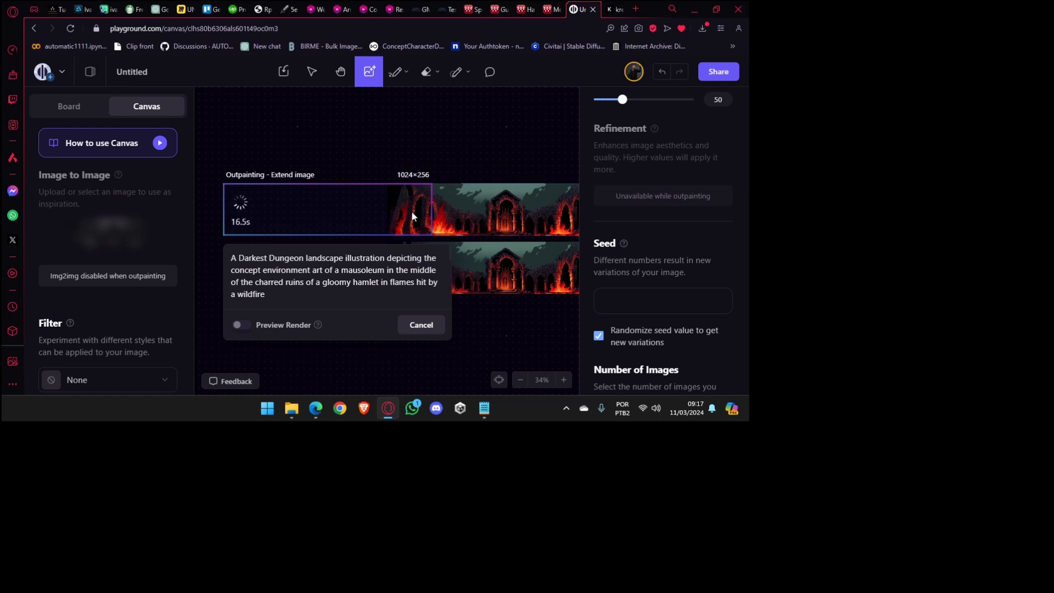
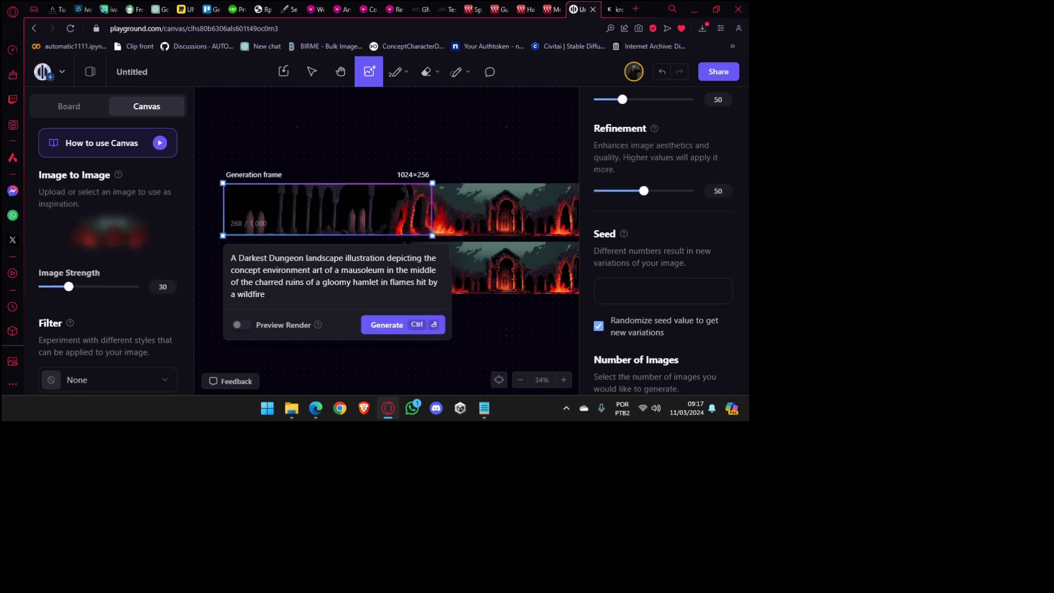
Inspect the outpainted left extension, checking its columns, gravestones and the seam with the burning arches.
{"action": "scroll", "coordinate": [392, 219], "scroll_direction": "up", "scroll_amount": 5}
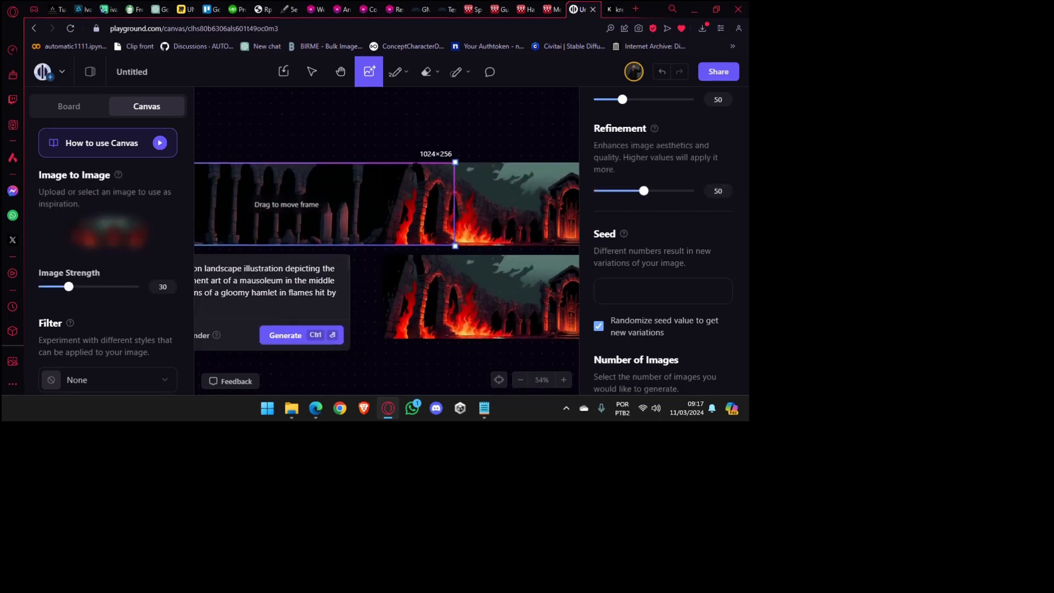
{"action": "left_click_drag", "start_coordinate": [236, 198], "coordinate": [407, 169]}
{"action": "scroll", "coordinate": [275, 170], "scroll_direction": "up", "scroll_amount": 5}
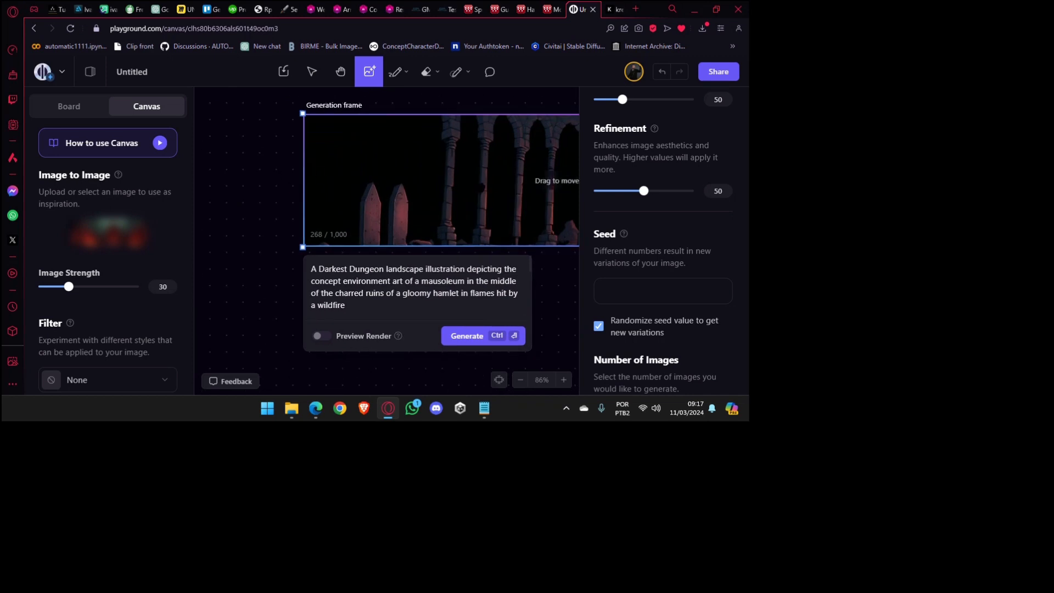
{"action": "left_click_drag", "start_coordinate": [483, 188], "coordinate": [240, 204]}
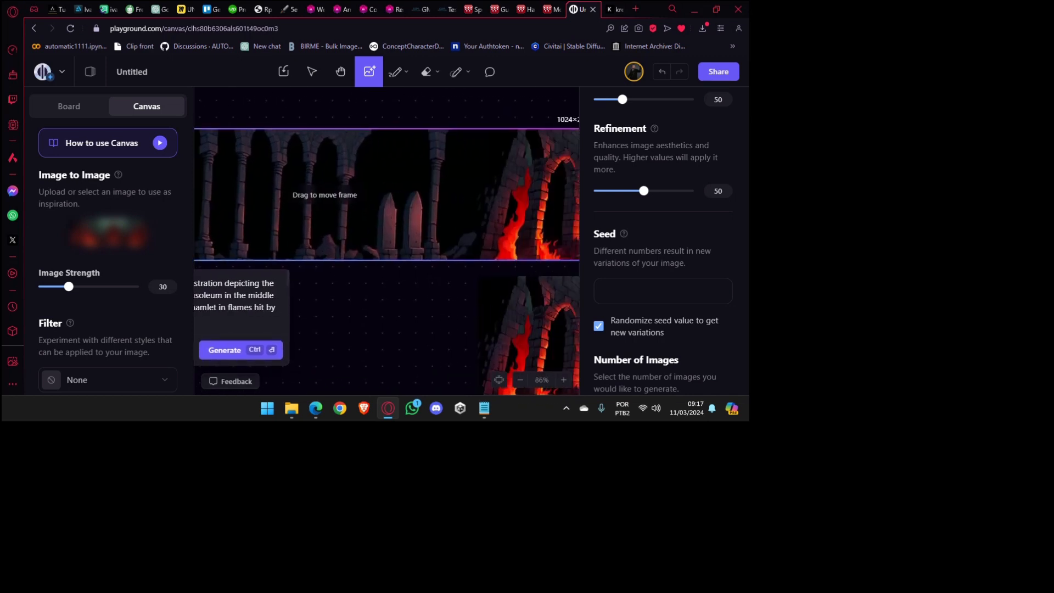
{"action": "left_click_drag", "start_coordinate": [431, 251], "coordinate": [459, 240]}
{"action": "left_click_drag", "start_coordinate": [215, 168], "coordinate": [301, 178]}
{"action": "scroll", "coordinate": [324, 176], "scroll_direction": "down", "scroll_amount": 4}
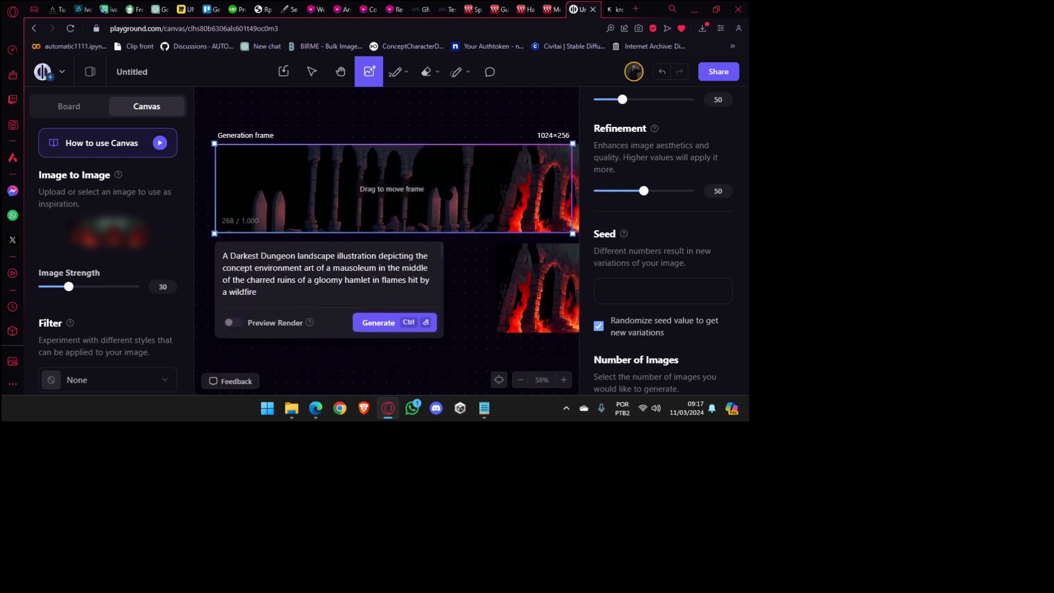
Shift the 1024×256 frame over most of the landscape and outpaint a narrow strip on its left with the mausoleum prompt.
{"action": "left_click_drag", "start_coordinate": [506, 202], "coordinate": [431, 215]}
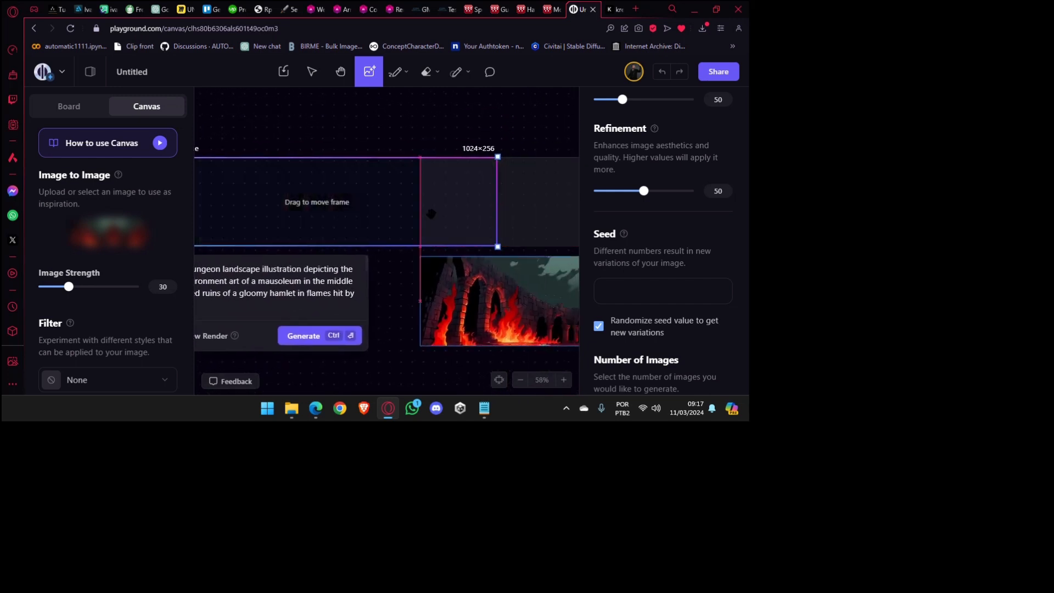
{"action": "left_click_drag", "start_coordinate": [364, 222], "coordinate": [584, 199]}
{"action": "left_click_drag", "start_coordinate": [418, 346], "coordinate": [351, 339]}
{"action": "left_click_drag", "start_coordinate": [433, 161], "coordinate": [428, 161]}
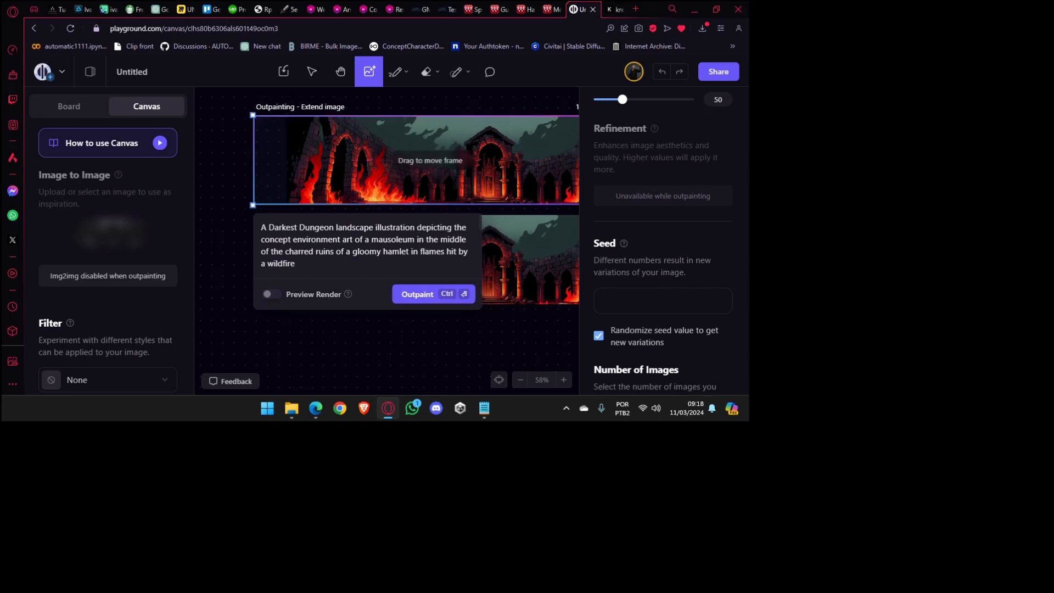
{"action": "left_click", "coordinate": [417, 294]}
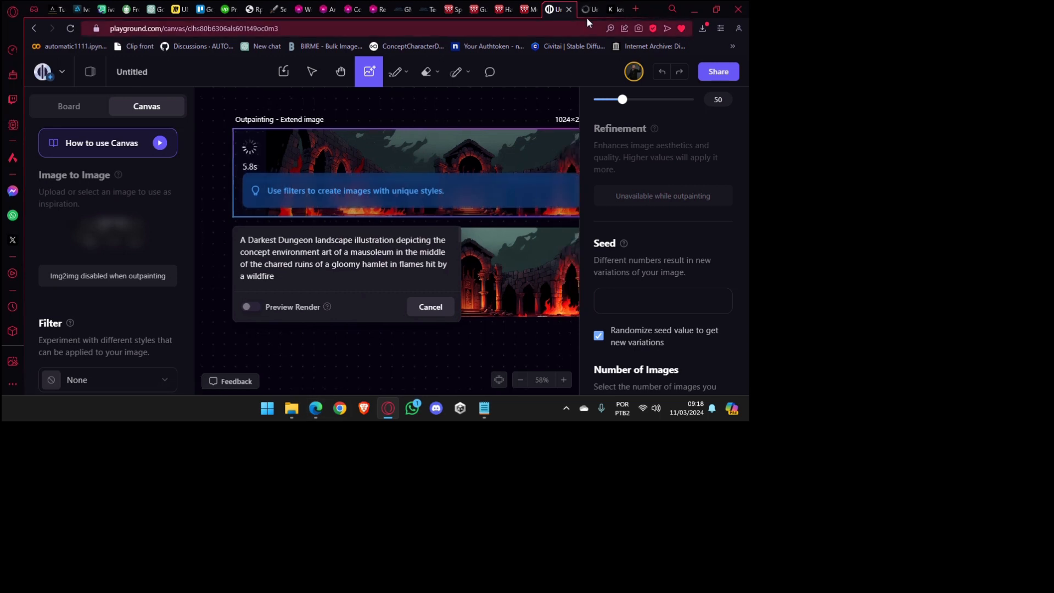
Close the extra canvas tab and inspect the narrow strip outpainted on the landscape's left side.
{"action": "left_click", "coordinate": [589, 13]}
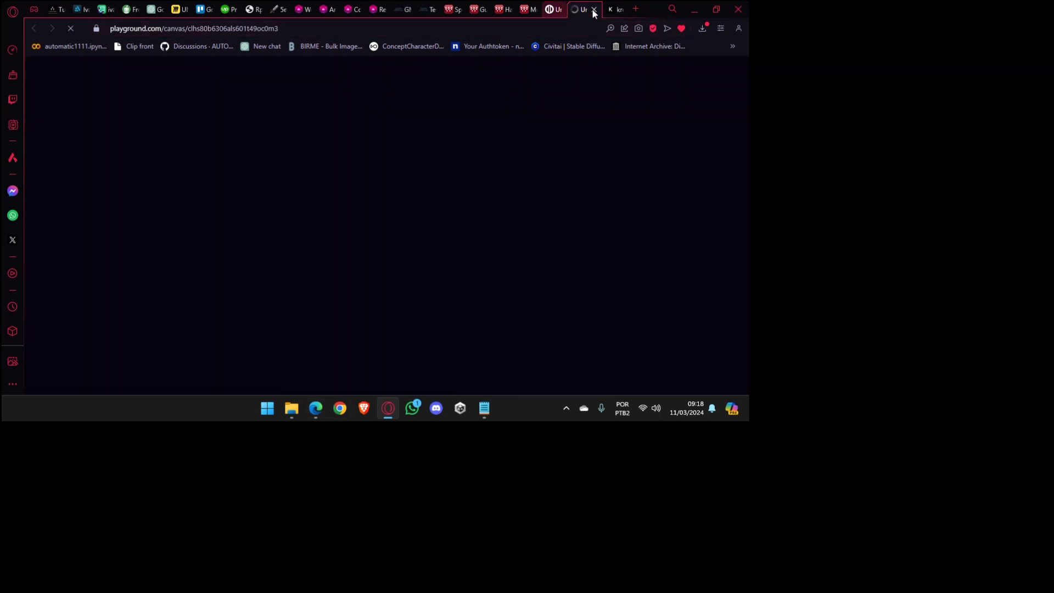
{"action": "left_click", "coordinate": [595, 10]}
{"action": "left_click_drag", "start_coordinate": [450, 152], "coordinate": [394, 164]}
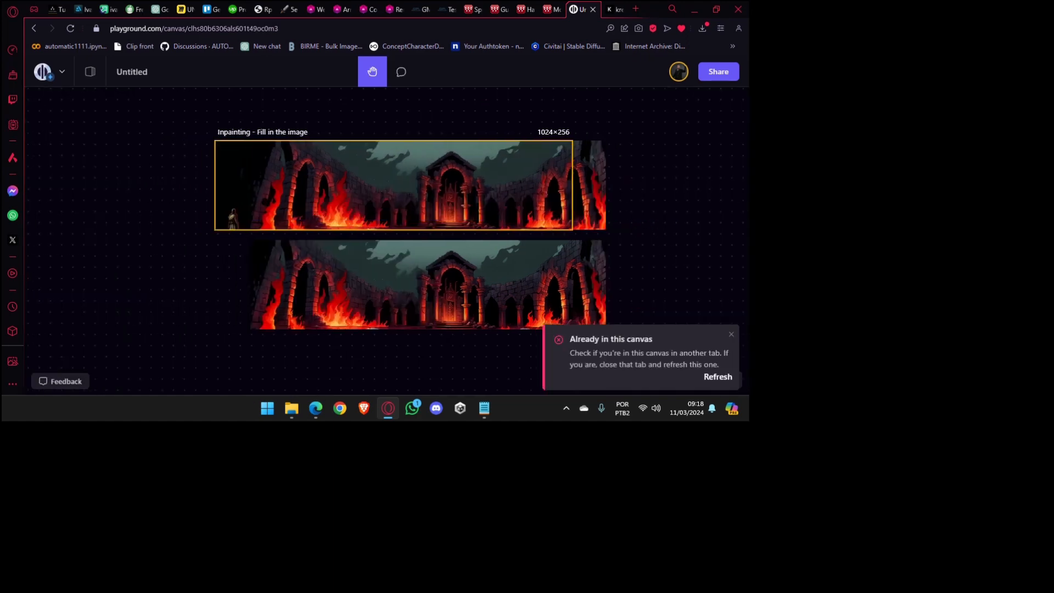
{"action": "left_click_drag", "start_coordinate": [365, 234], "coordinate": [434, 249]}
Delete the outpainted 1120×256 landscape and move the remaining 1024×256 one clear of the generation frame, below it.
{"action": "left_click", "coordinate": [305, 232]}
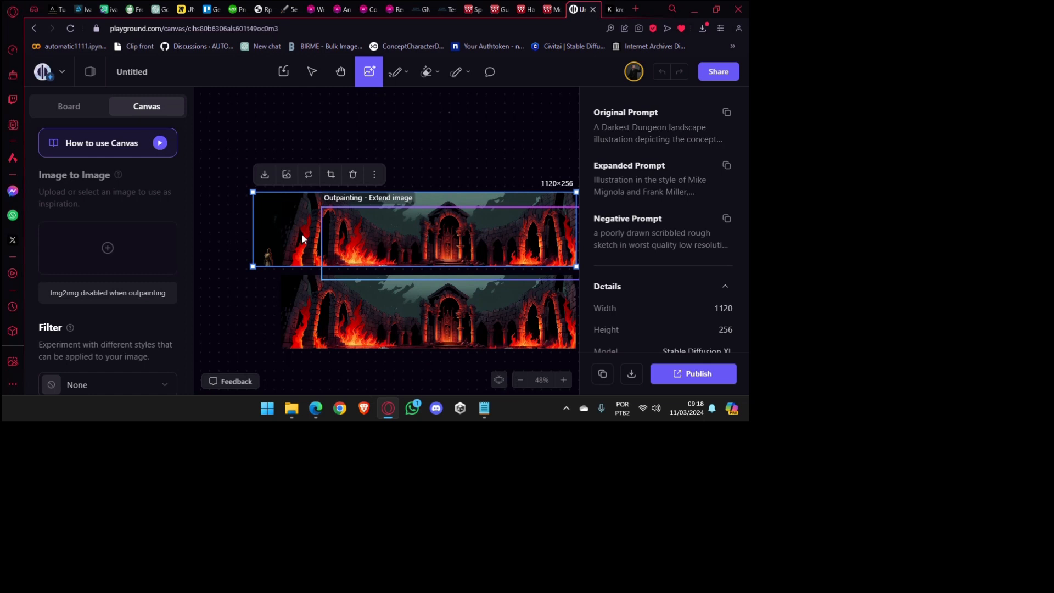
{"action": "key", "text": "Delete"}
{"action": "left_click", "coordinate": [332, 338]}
{"action": "scroll", "coordinate": [331, 343], "scroll_direction": "down", "scroll_amount": 2}
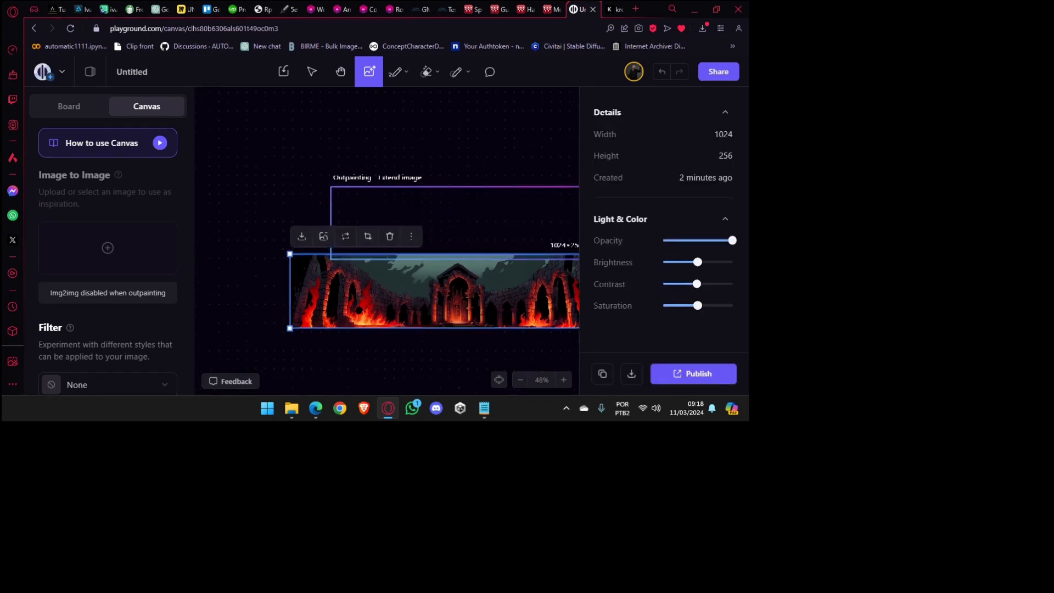
{"action": "left_click_drag", "start_coordinate": [414, 267], "coordinate": [380, 295]}
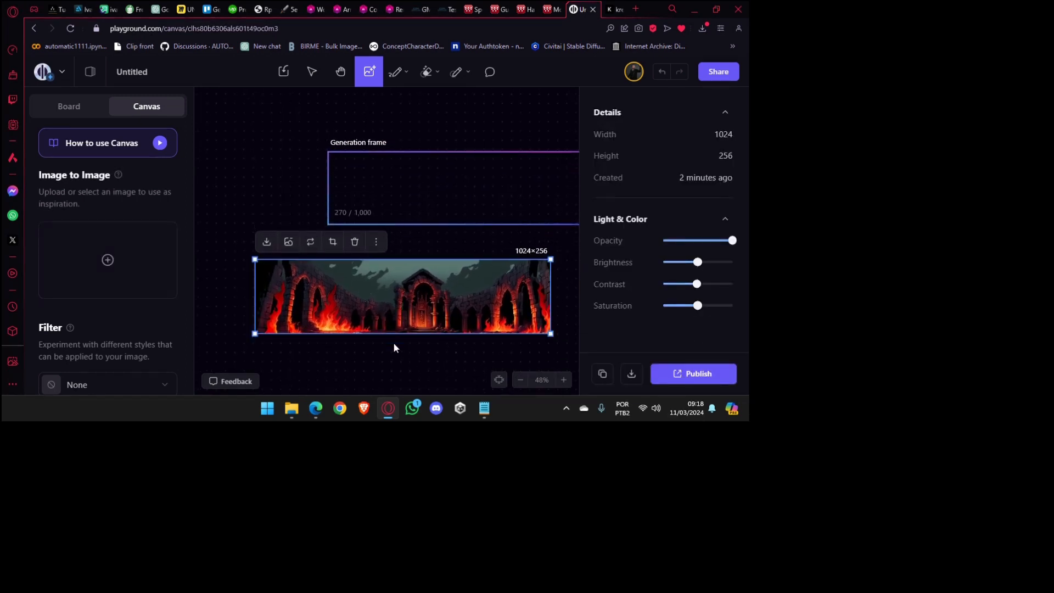
Duplicate the 1024×256 landscape four times and stack the copies in a left-aligned column beneath the original.
{"action": "scroll", "coordinate": [393, 329], "scroll_direction": "down", "scroll_amount": 3}
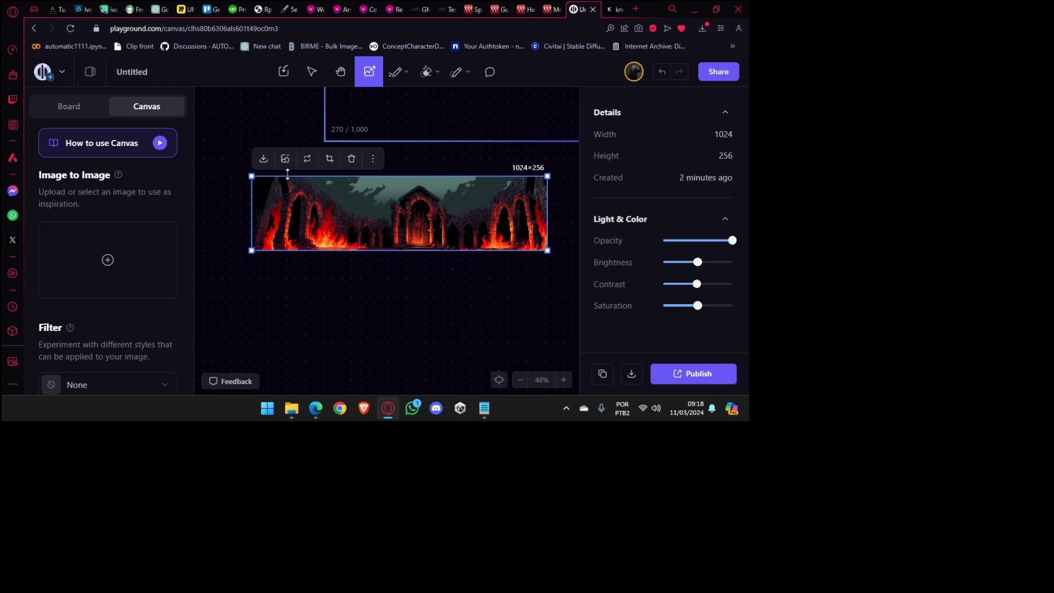
{"action": "scroll", "coordinate": [329, 231], "scroll_direction": "left", "scroll_amount": 3}
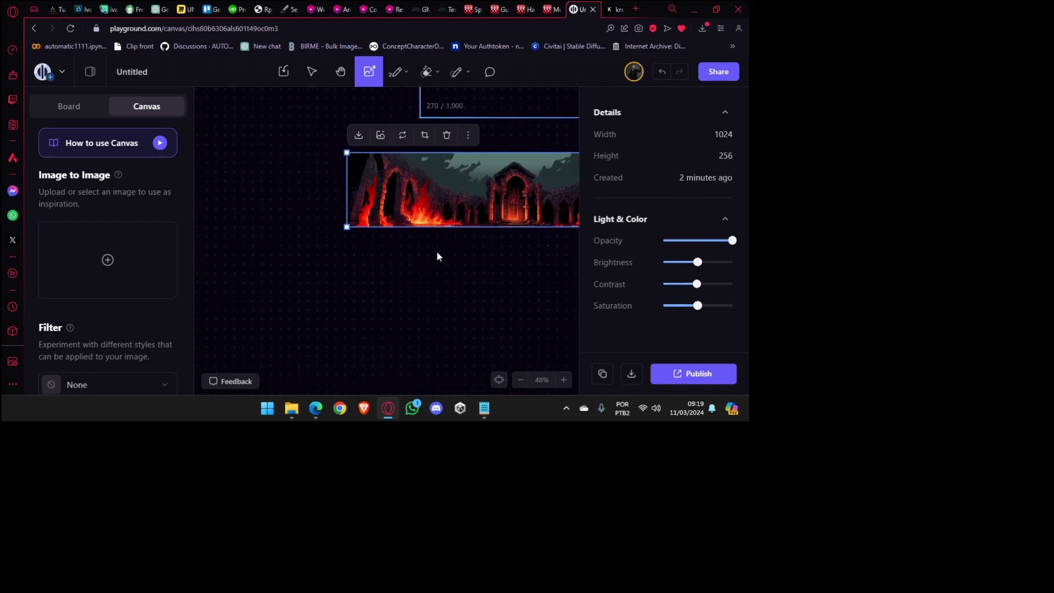
{"action": "left_click_drag", "start_coordinate": [437, 252], "coordinate": [395, 187]}
{"action": "key", "text": "ctrl+v"}
{"action": "key", "text": "ctrl+v"}
{"action": "key", "text": "ctrl+v"}
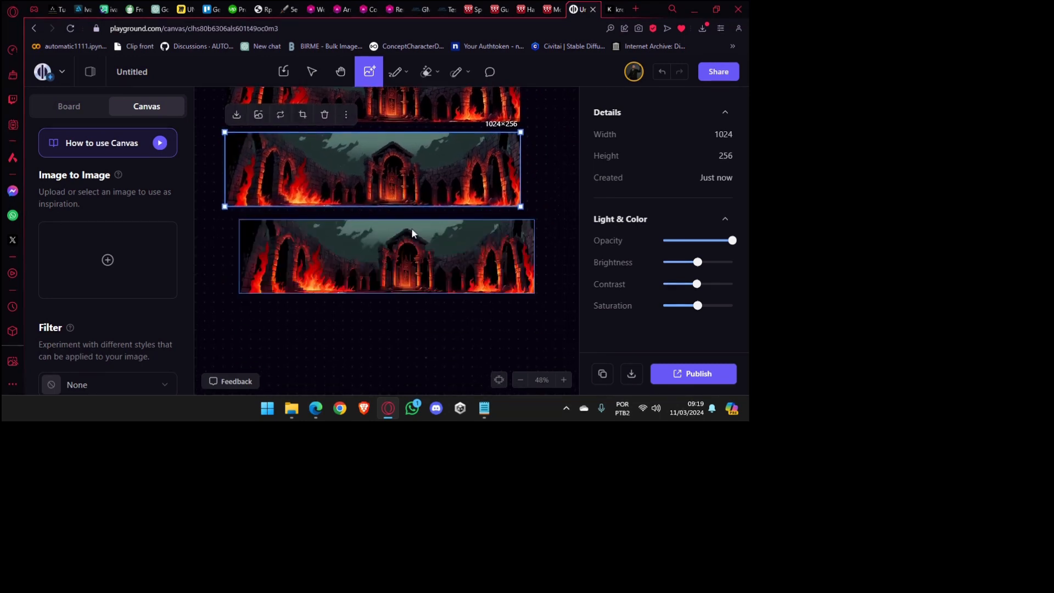
{"action": "left_click_drag", "start_coordinate": [404, 247], "coordinate": [371, 199]}
{"action": "left_click_drag", "start_coordinate": [353, 256], "coordinate": [363, 200]}
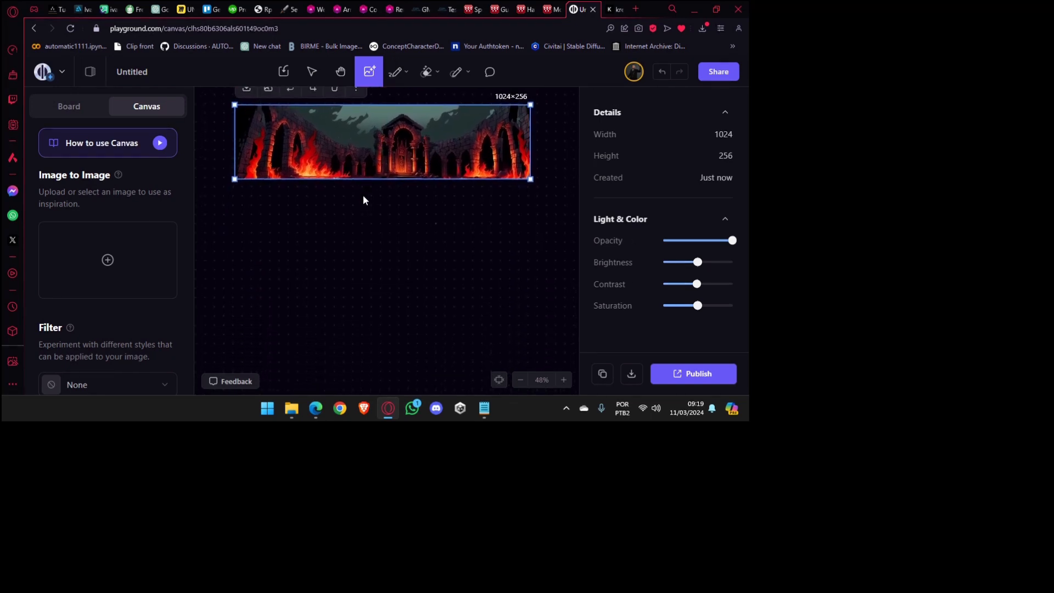
{"action": "key", "text": "ctrl+v"}
{"action": "left_click_drag", "start_coordinate": [351, 257], "coordinate": [354, 236]}
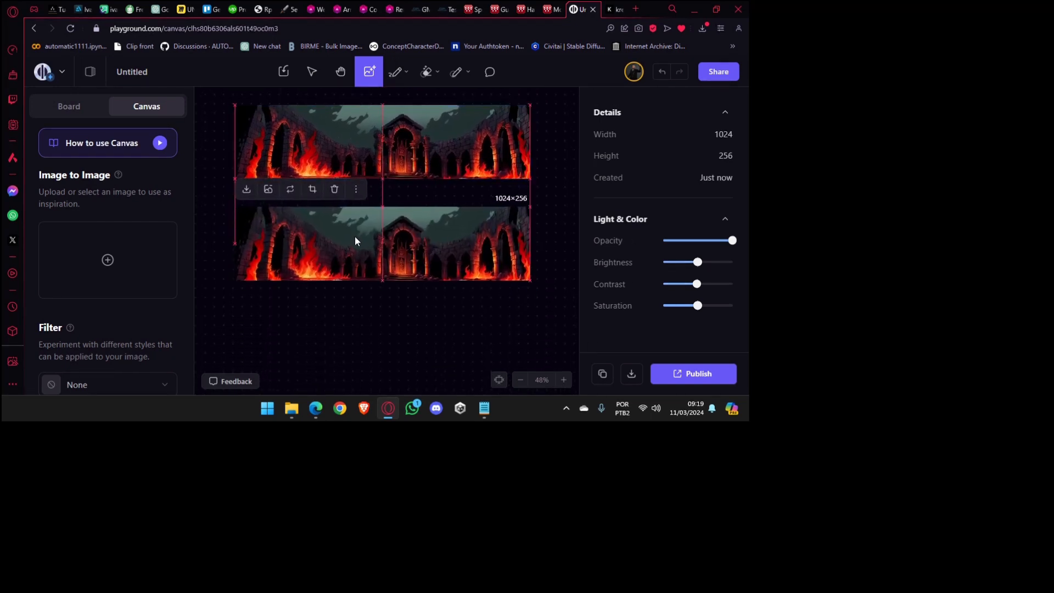
{"action": "key", "text": "ctrl+v"}
{"action": "scroll", "coordinate": [364, 302], "scroll_direction": "down", "scroll_amount": 3}
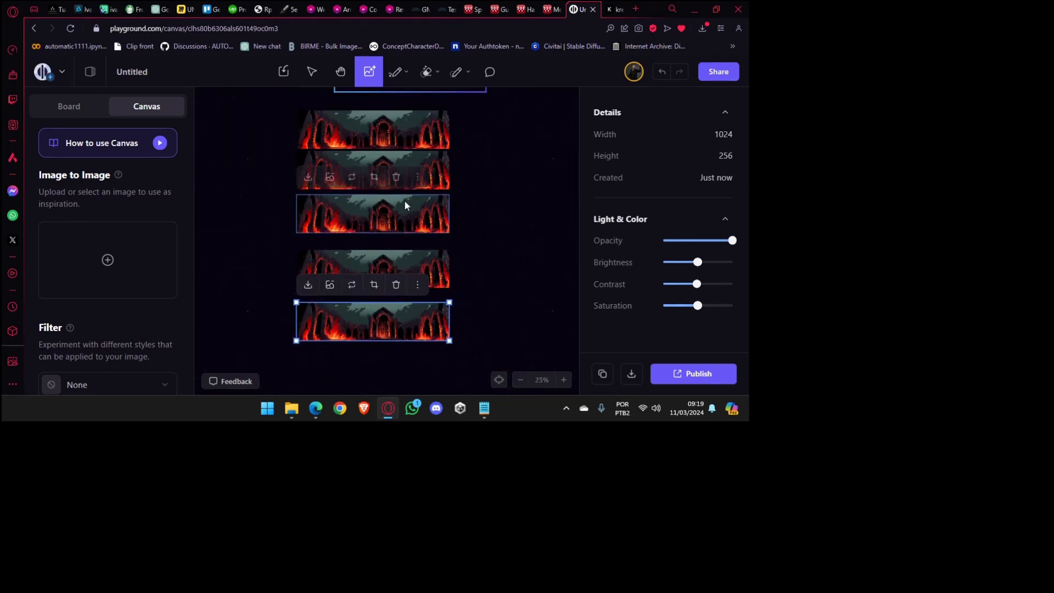
Even out the vertical gaps between the stacked landscape copies, keeping their left edges aligned.
{"action": "scroll", "coordinate": [405, 215], "scroll_direction": "up", "scroll_amount": 2}
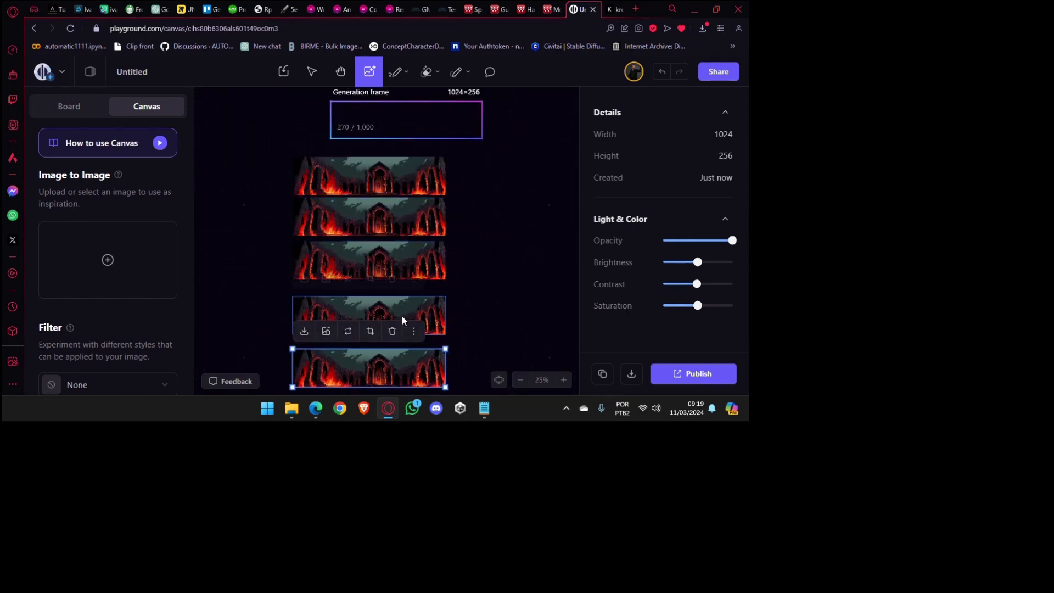
{"action": "left_click_drag", "start_coordinate": [406, 267], "coordinate": [409, 273]}
{"action": "scroll", "coordinate": [333, 275], "scroll_direction": "up", "scroll_amount": 6}
{"action": "left_click_drag", "start_coordinate": [333, 276], "coordinate": [354, 288]}
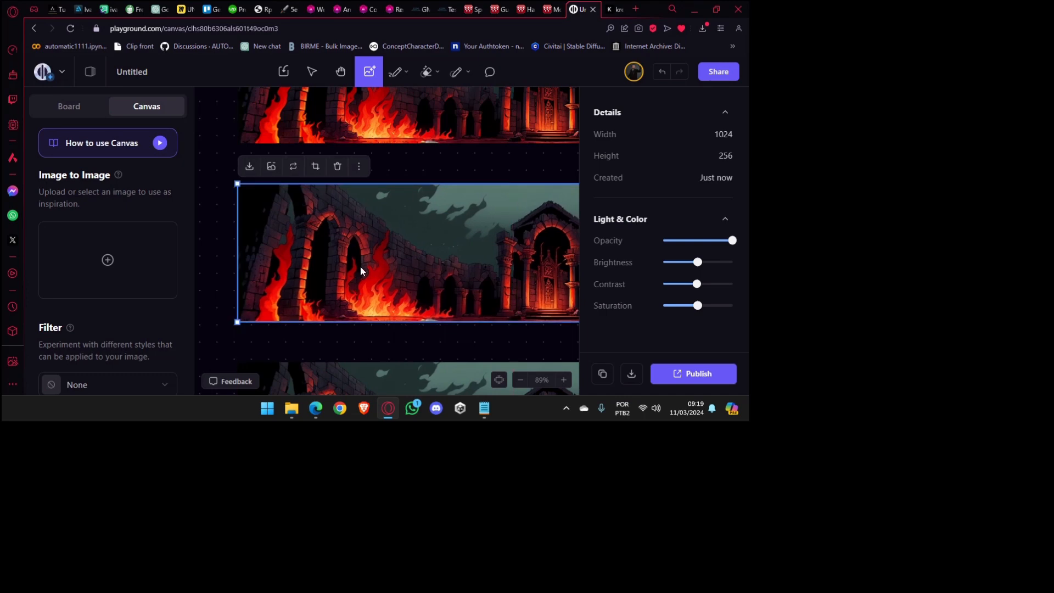
{"action": "left_click_drag", "start_coordinate": [366, 228], "coordinate": [384, 344]}
{"action": "scroll", "coordinate": [399, 232], "scroll_direction": "down", "scroll_amount": 2}
{"action": "scroll", "coordinate": [427, 187], "scroll_direction": "down", "scroll_amount": 4}
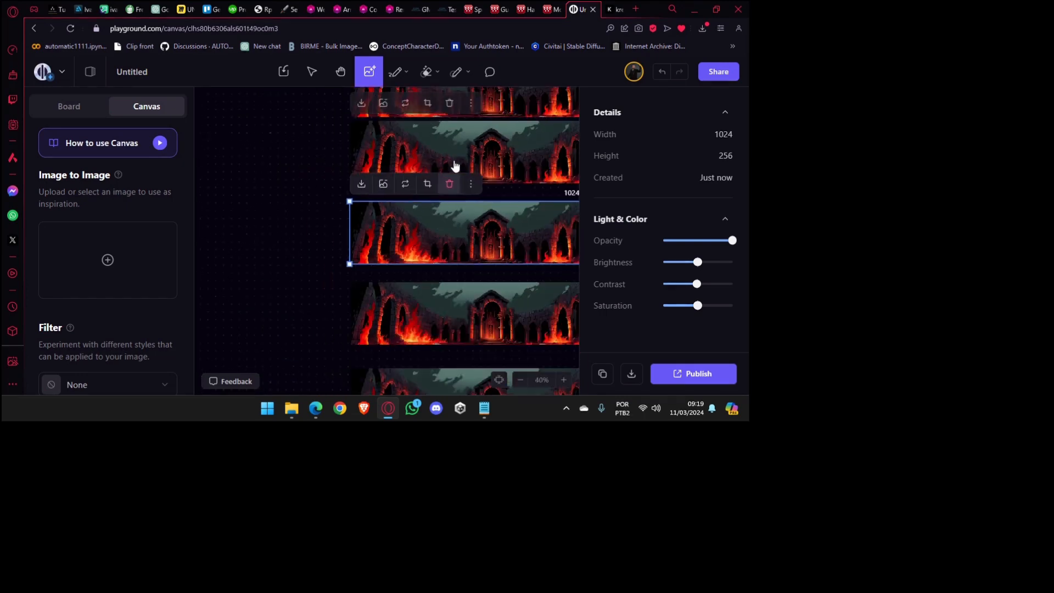
{"action": "left_click_drag", "start_coordinate": [454, 164], "coordinate": [437, 299]}
{"action": "scroll", "coordinate": [434, 277], "scroll_direction": "up", "scroll_amount": 2}
{"action": "left_click_drag", "start_coordinate": [405, 348], "coordinate": [393, 271]}
{"action": "left_click", "coordinate": [394, 272]}
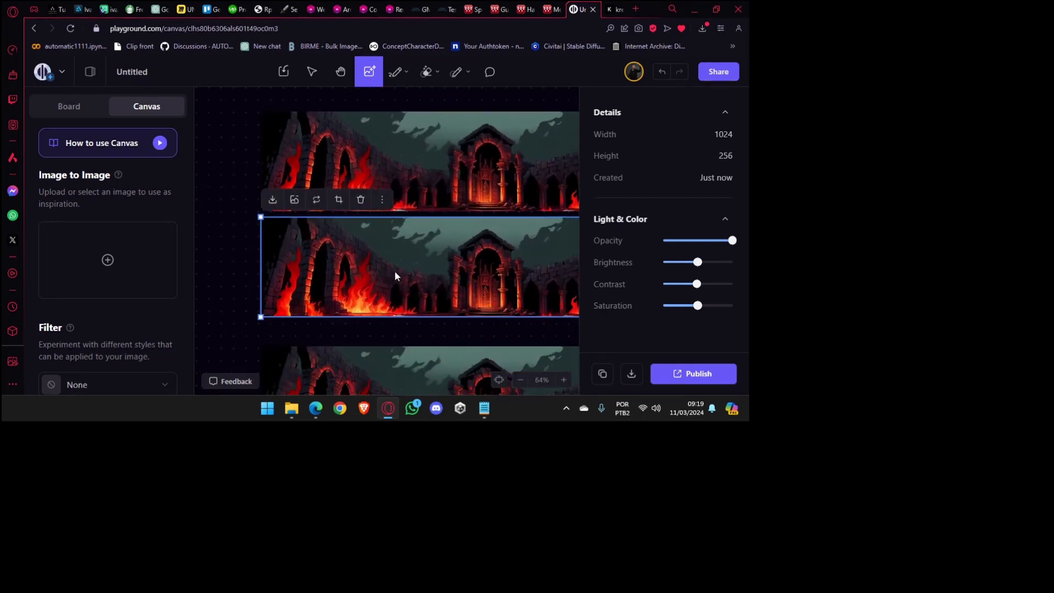
{"action": "left_click", "coordinate": [338, 201]}
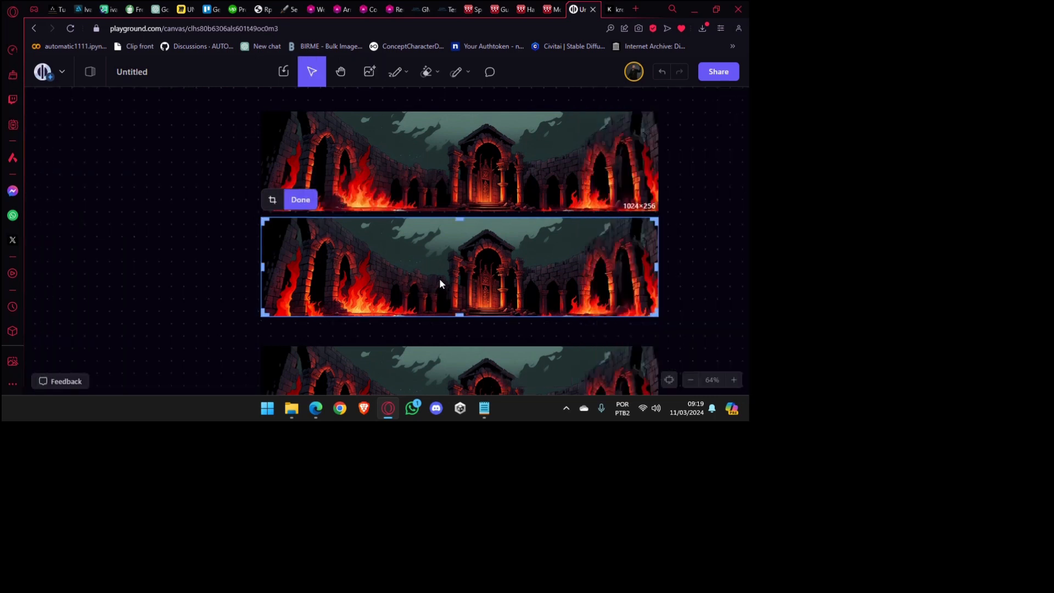
{"action": "left_click_drag", "start_coordinate": [653, 266], "coordinate": [359, 266]}
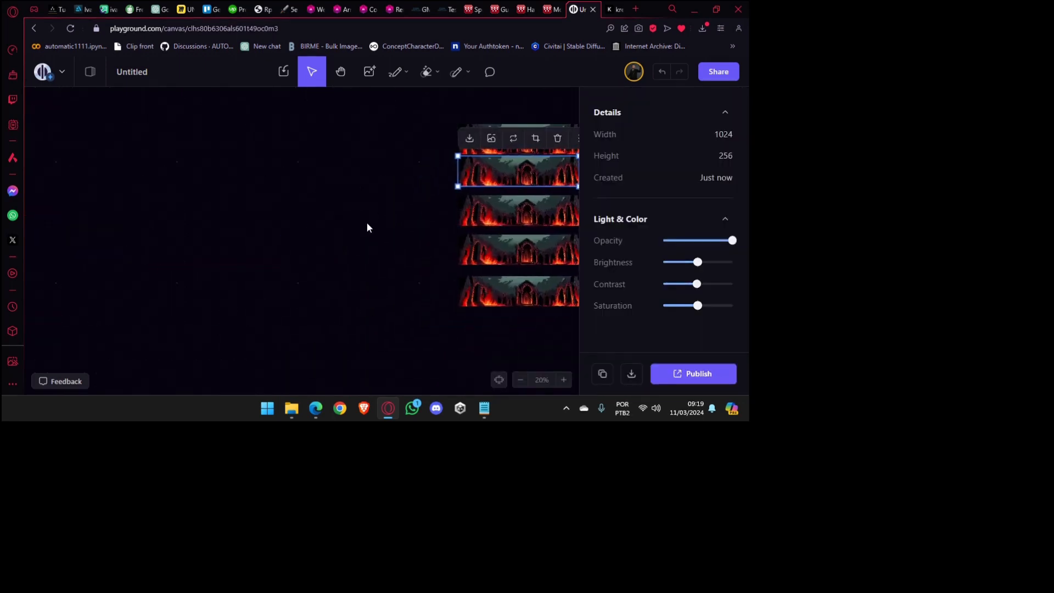
Copy a 256×256 sunset tile from the older hamlet images and place the copy just above the landscape stack.
{"action": "scroll", "coordinate": [367, 225], "scroll_direction": "down", "scroll_amount": 6}
{"action": "scroll", "coordinate": [341, 269], "scroll_direction": "left", "scroll_amount": 3}
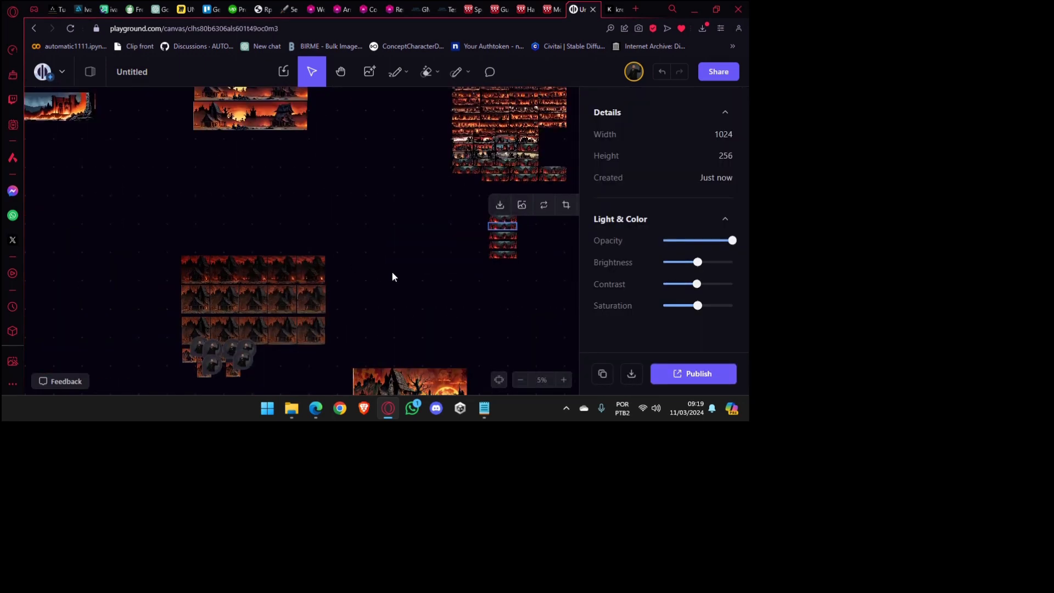
{"action": "scroll", "coordinate": [391, 271], "scroll_direction": "up", "scroll_amount": 4}
{"action": "scroll", "coordinate": [410, 358], "scroll_direction": "left", "scroll_amount": 4}
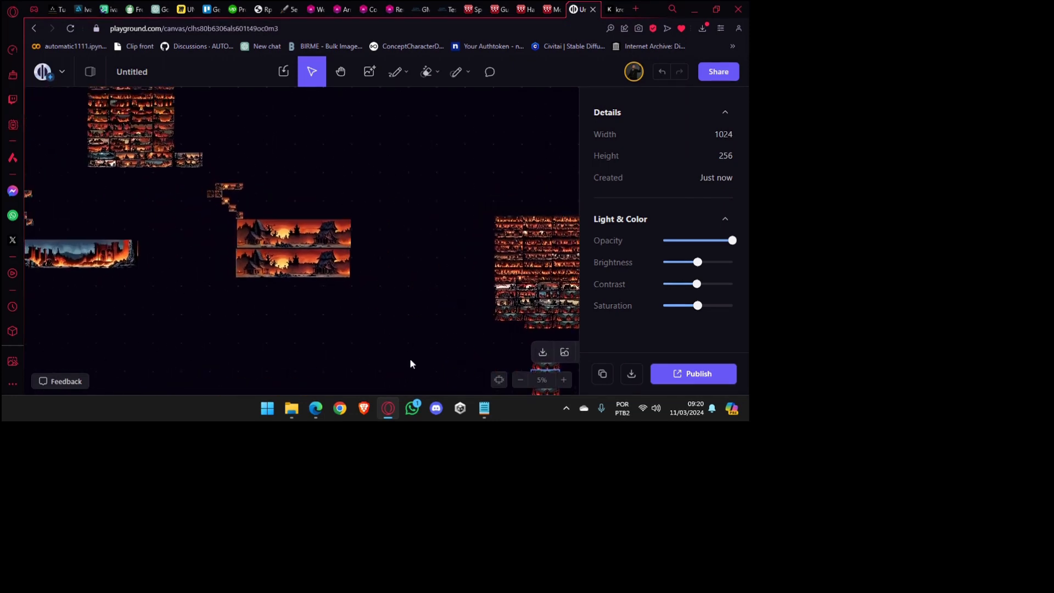
{"action": "left_click", "coordinate": [226, 201]}
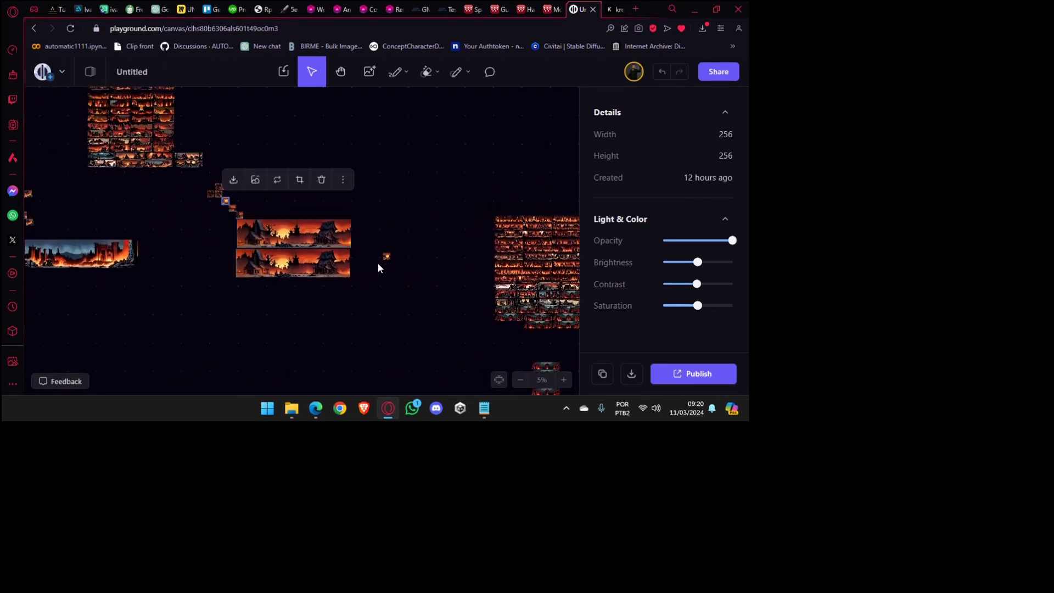
{"action": "left_click_drag", "start_coordinate": [387, 262], "coordinate": [534, 361]}
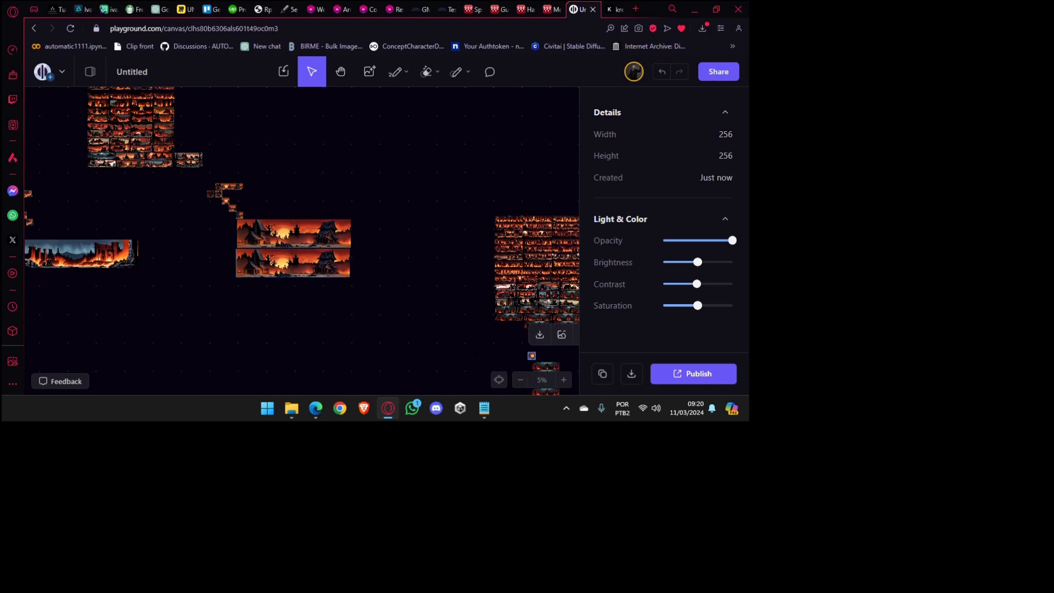
{"action": "scroll", "coordinate": [318, 242], "scroll_direction": "up", "scroll_amount": 8}
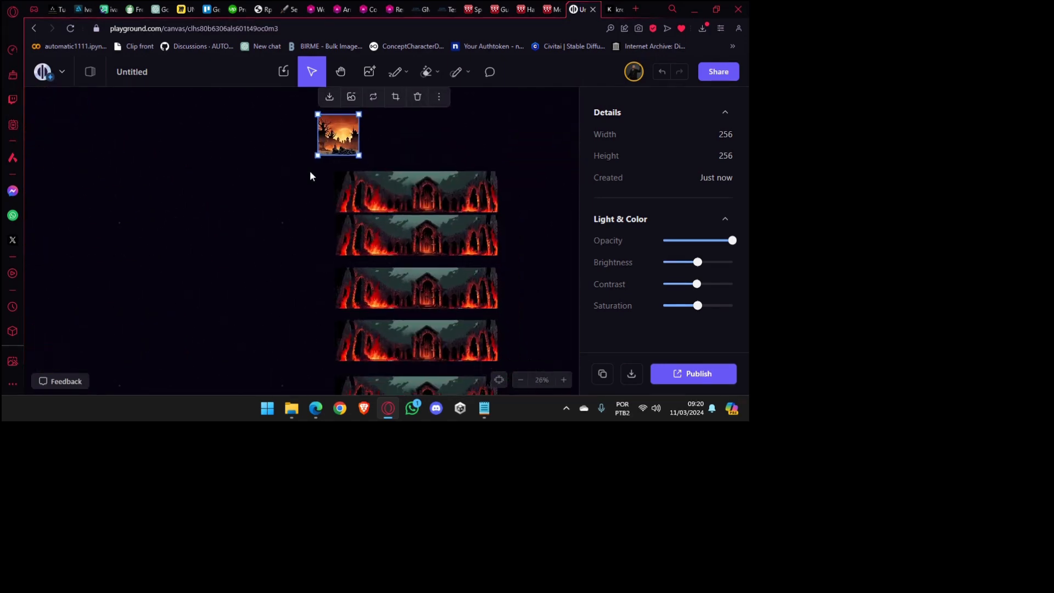
{"action": "mouse_move", "coordinate": [340, 143]}
{"action": "left_mouse_down"}
{"action": "mouse_move", "coordinate": [311, 258]}
{"action": "mouse_move", "coordinate": [326, 169]}
{"action": "mouse_move", "coordinate": [349, 148]}
{"action": "left_mouse_up"}
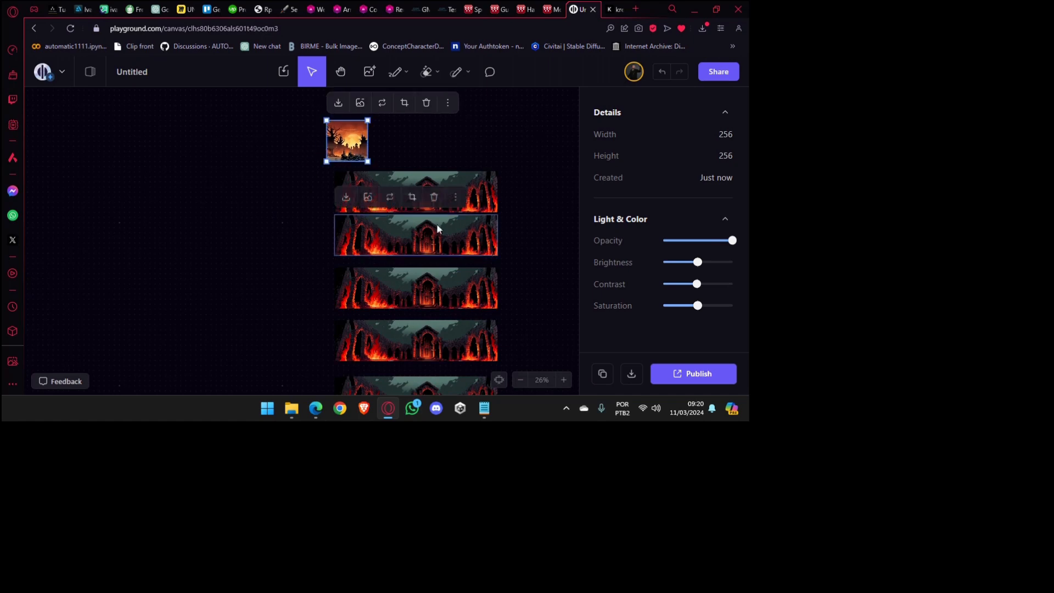
Move the top landscape aside to the left and align the 256×256 sunset tile with the next copy's left edge, directly above it.
{"action": "left_click_drag", "start_coordinate": [448, 186], "coordinate": [255, 200]}
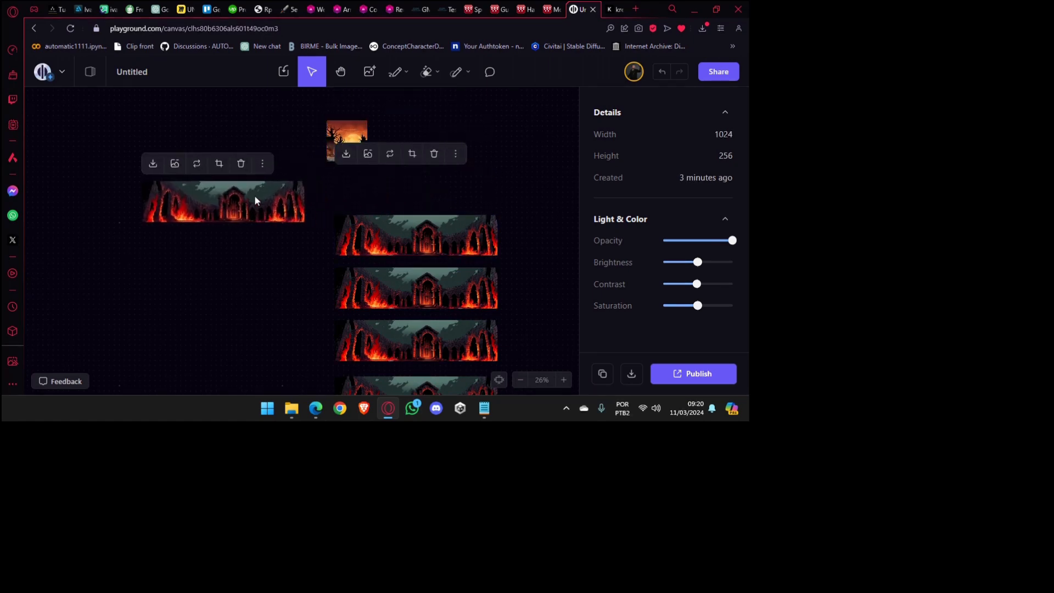
{"action": "left_click_drag", "start_coordinate": [328, 137], "coordinate": [331, 187]}
{"action": "scroll", "coordinate": [343, 214], "scroll_direction": "up", "scroll_amount": 6}
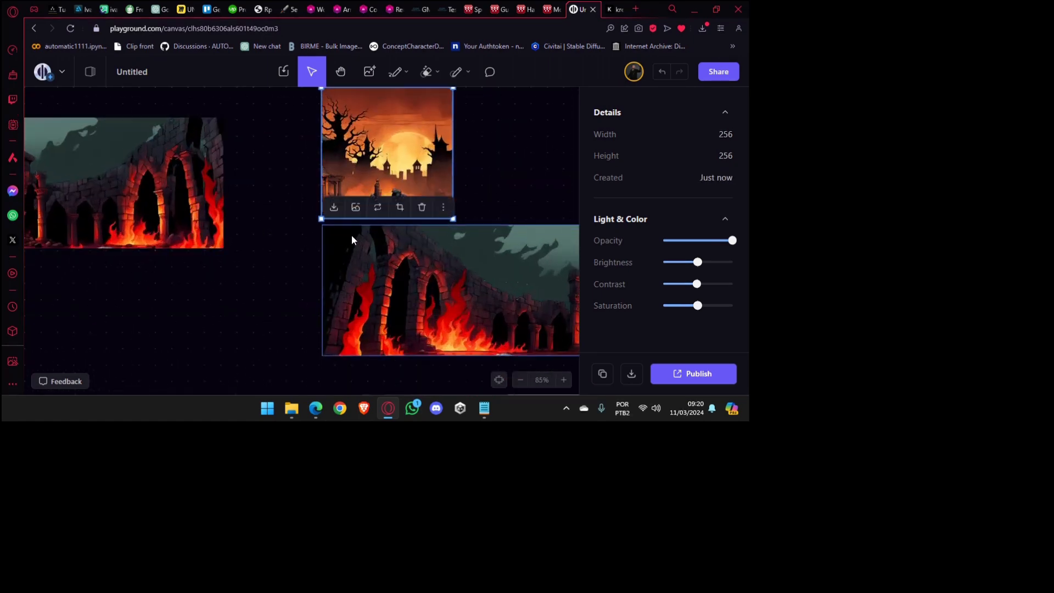
Crop the landscape copy below the sunset tile to its leftmost 256×256 section, using the tile's width as the guide.
{"action": "left_click", "coordinate": [400, 290]}
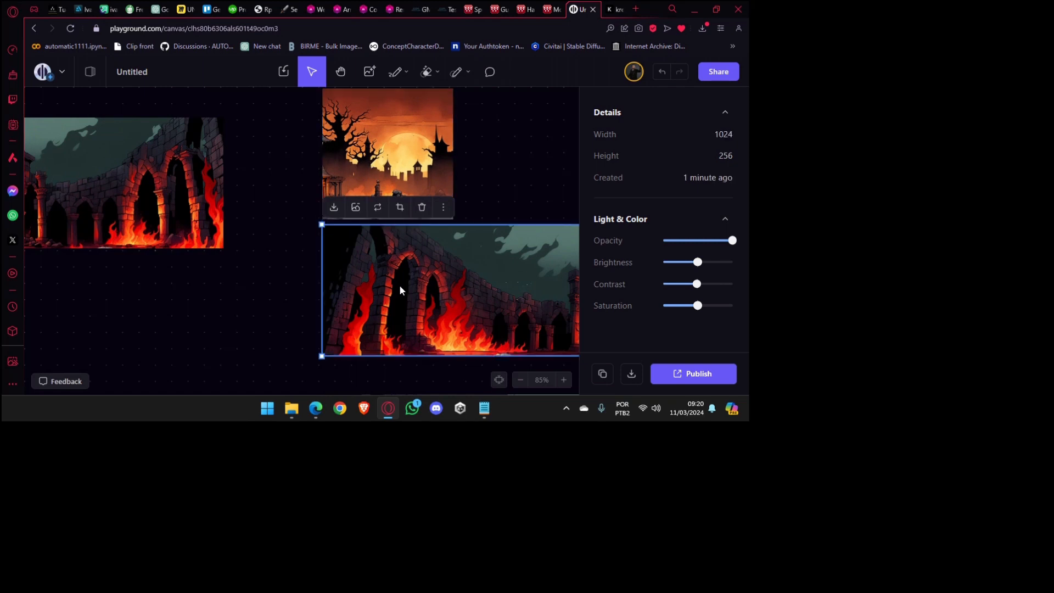
{"action": "scroll", "coordinate": [400, 284], "scroll_direction": "down", "scroll_amount": 4}
{"action": "left_click", "coordinate": [273, 217]}
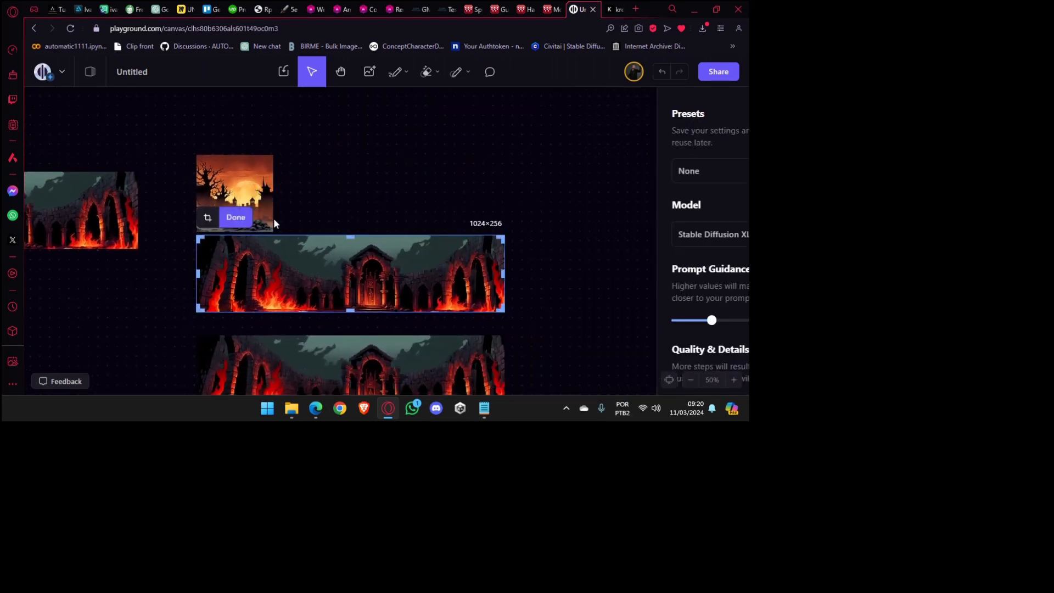
{"action": "left_click_drag", "start_coordinate": [498, 274], "coordinate": [271, 268]}
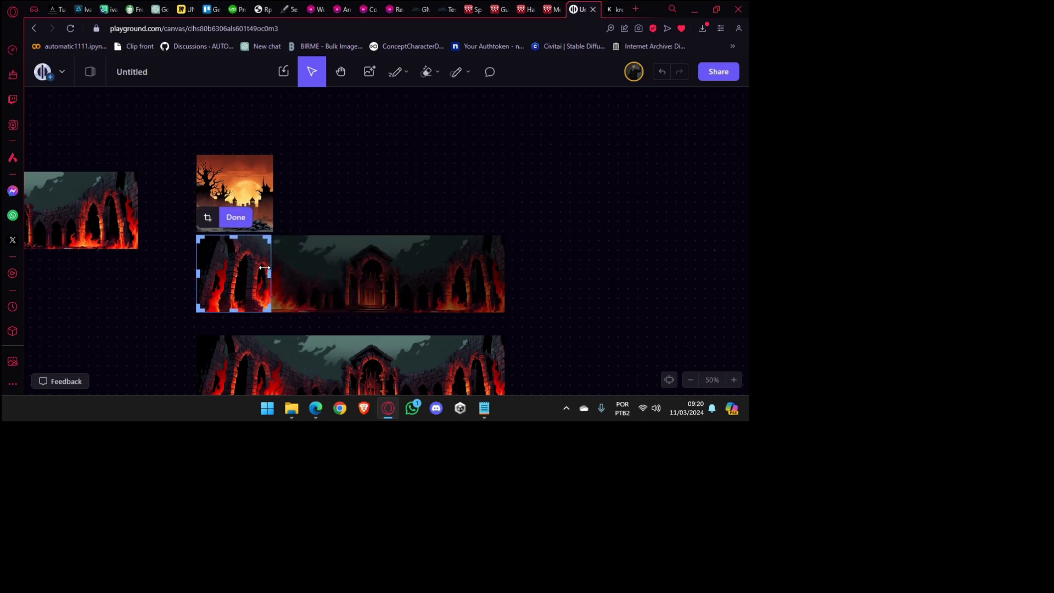
{"action": "scroll", "coordinate": [265, 267], "scroll_direction": "up", "scroll_amount": 5}
{"action": "left_click_drag", "start_coordinate": [278, 284], "coordinate": [283, 285]}
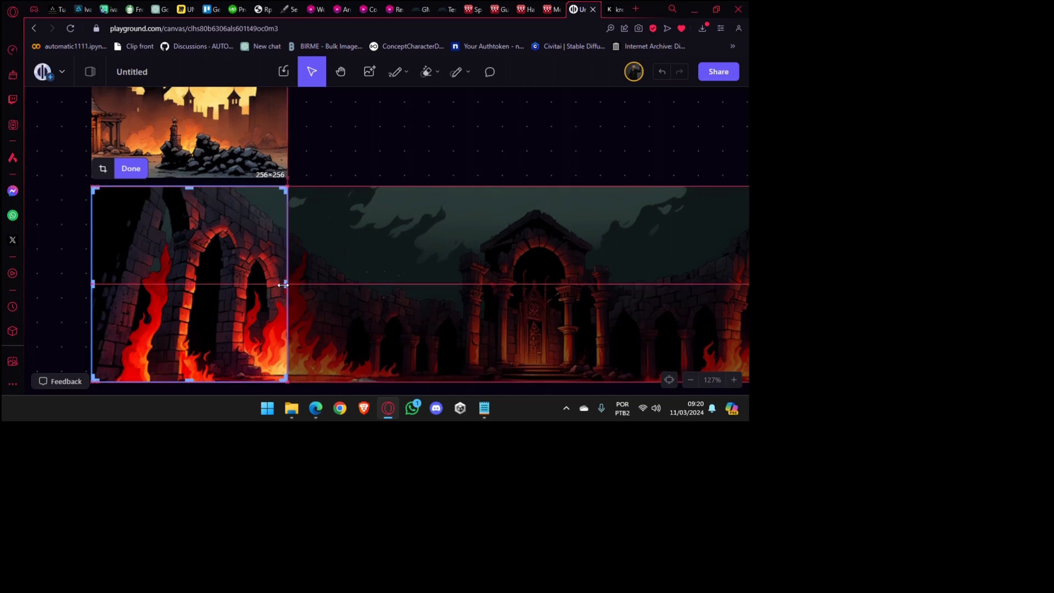
{"action": "scroll", "coordinate": [223, 278], "scroll_direction": "down", "scroll_amount": 2}
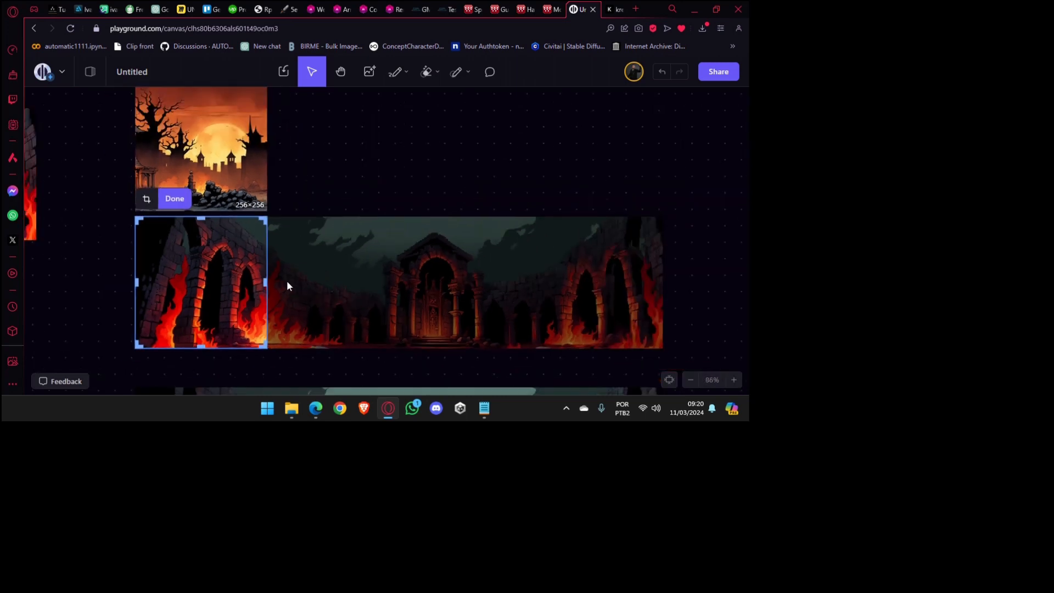
{"action": "scroll", "coordinate": [286, 281], "scroll_direction": "down", "scroll_amount": 1}
{"action": "left_click", "coordinate": [168, 186]}
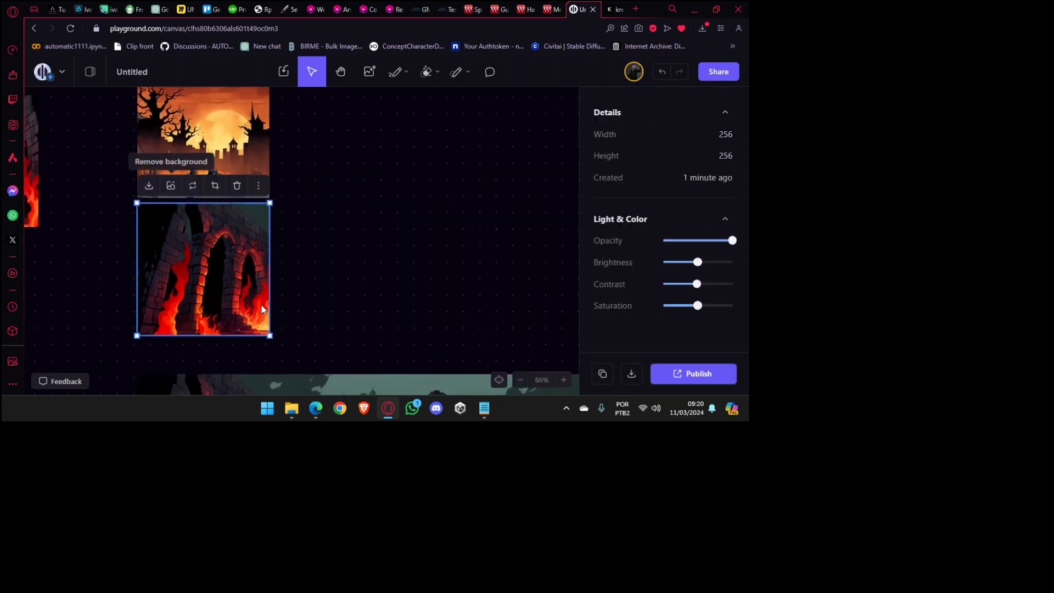
Crop the next landscape copy from its left side, lining its left edge up with the right edge of the cropped tile above.
{"action": "scroll", "coordinate": [264, 307], "scroll_direction": "down", "scroll_amount": 2}
{"action": "scroll", "coordinate": [271, 319], "scroll_direction": "down", "scroll_amount": 3}
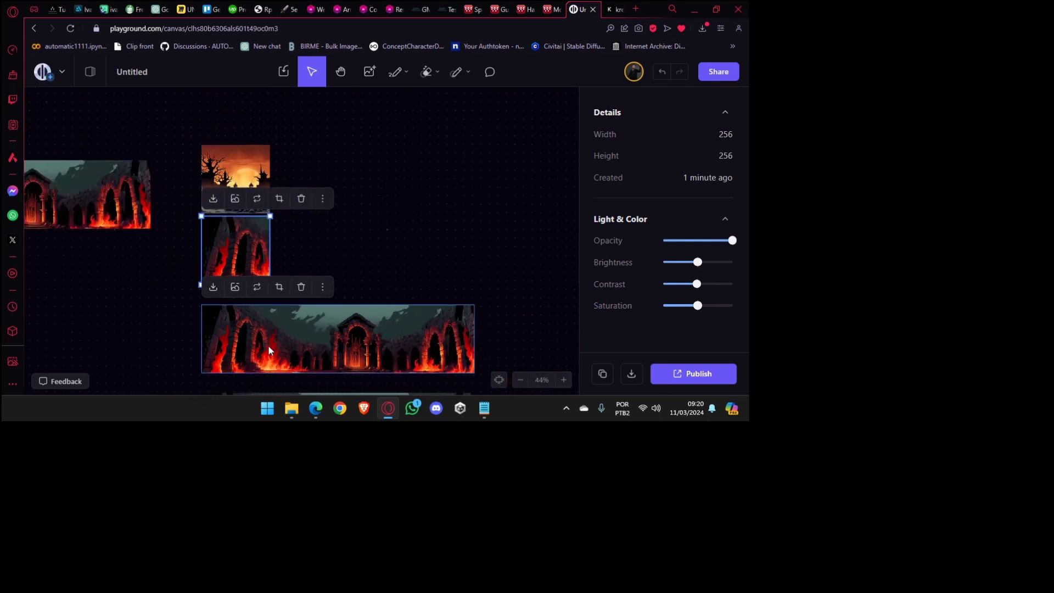
{"action": "left_click", "coordinate": [268, 344]}
{"action": "left_click", "coordinate": [279, 287]}
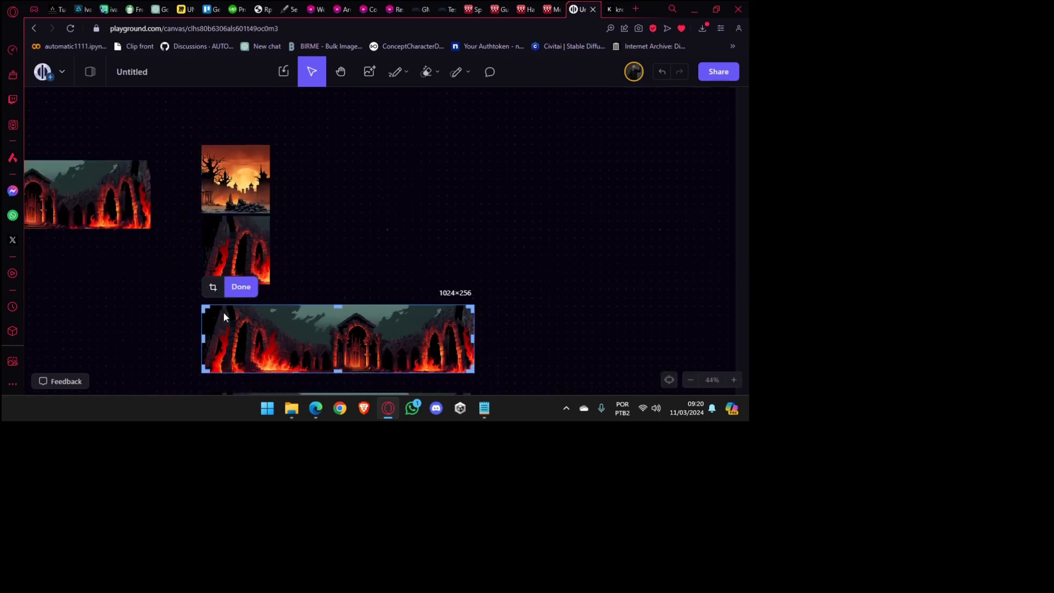
{"action": "scroll", "coordinate": [224, 316], "scroll_direction": "up", "scroll_amount": 2}
{"action": "left_click_drag", "start_coordinate": [197, 348], "coordinate": [299, 348]}
{"action": "scroll", "coordinate": [280, 344], "scroll_direction": "up", "scroll_amount": 4}
{"action": "scroll", "coordinate": [297, 348], "scroll_direction": "down", "scroll_amount": 1}
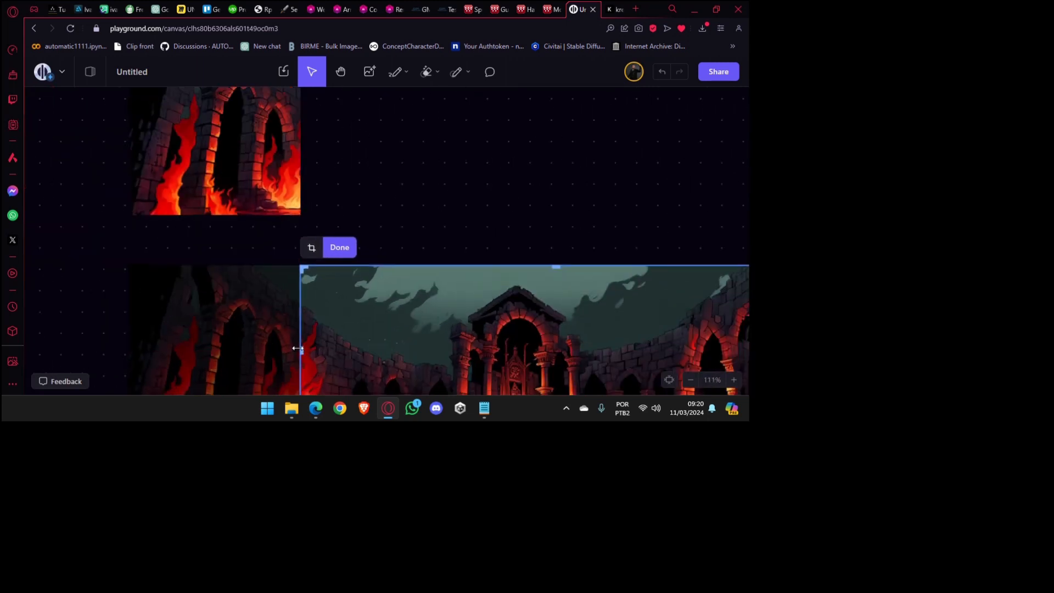
Finish cropping the upper uncropped panorama copy to its second quarter, keeping the arcade beside the flames.
{"action": "scroll", "coordinate": [298, 349], "scroll_direction": "down", "scroll_amount": 5}
{"action": "left_click_drag", "start_coordinate": [561, 349], "coordinate": [387, 356]}
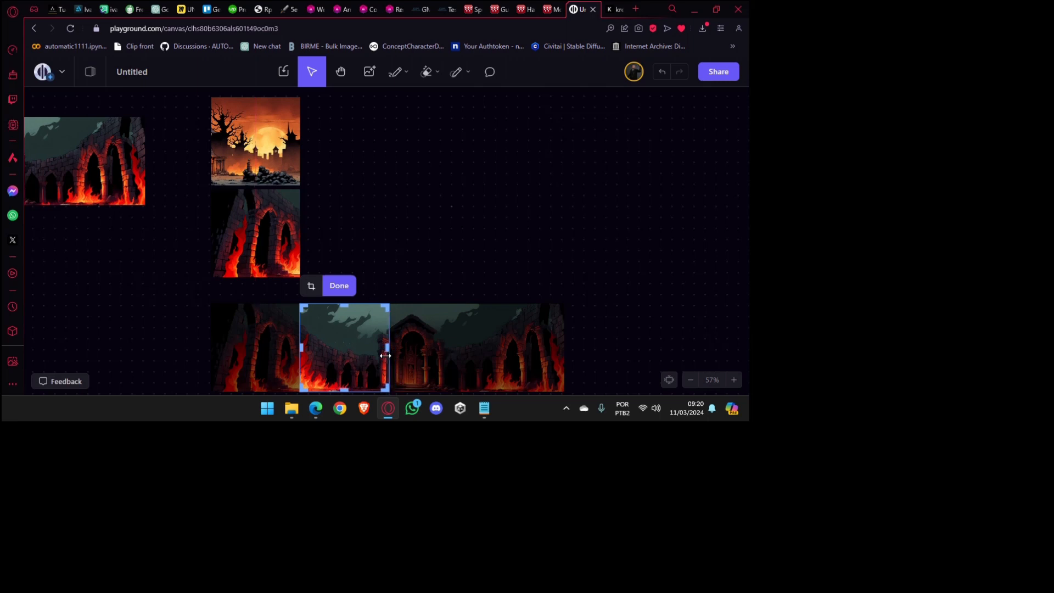
{"action": "scroll", "coordinate": [385, 356], "scroll_direction": "down", "scroll_amount": 3}
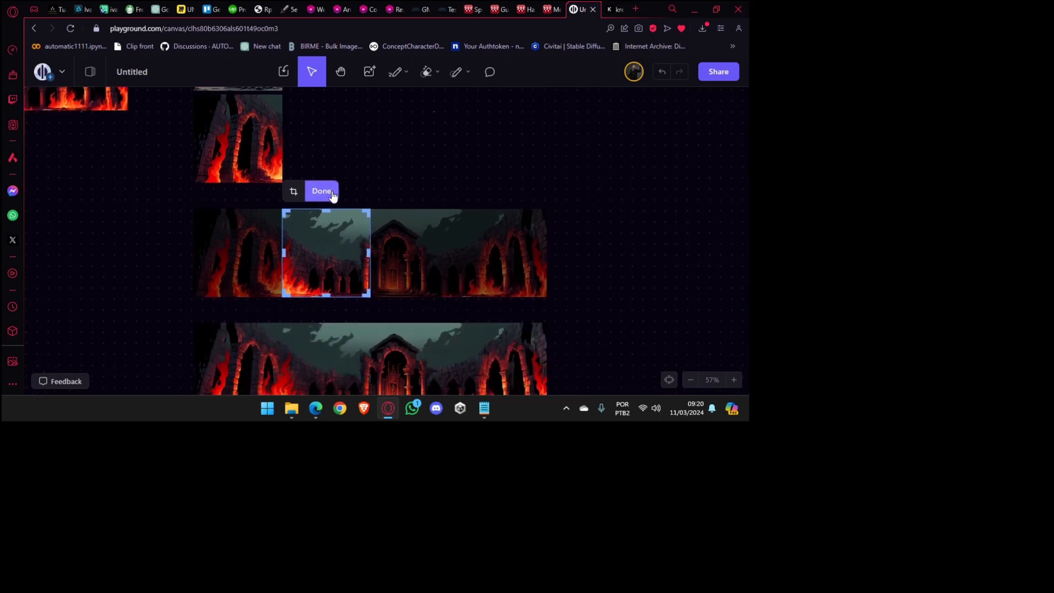
{"action": "left_click", "coordinate": [331, 196]}
Crop the next panorama copy to its third quarter, keeping the square section with the central mausoleum doorway.
{"action": "left_click", "coordinate": [388, 357]}
{"action": "scroll", "coordinate": [388, 358], "scroll_direction": "down", "scroll_amount": 5}
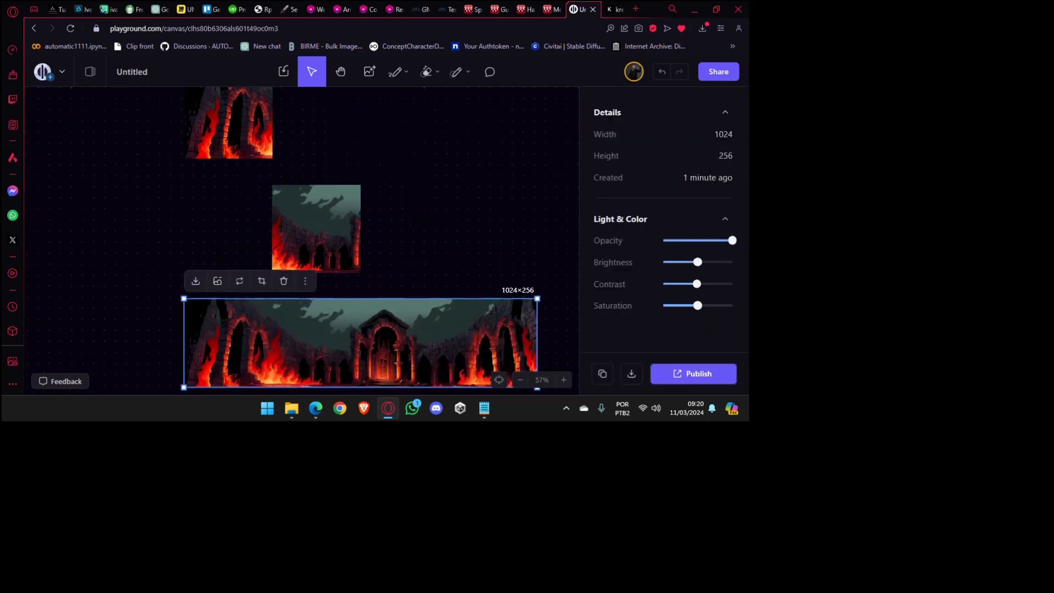
{"action": "left_click", "coordinate": [246, 169]}
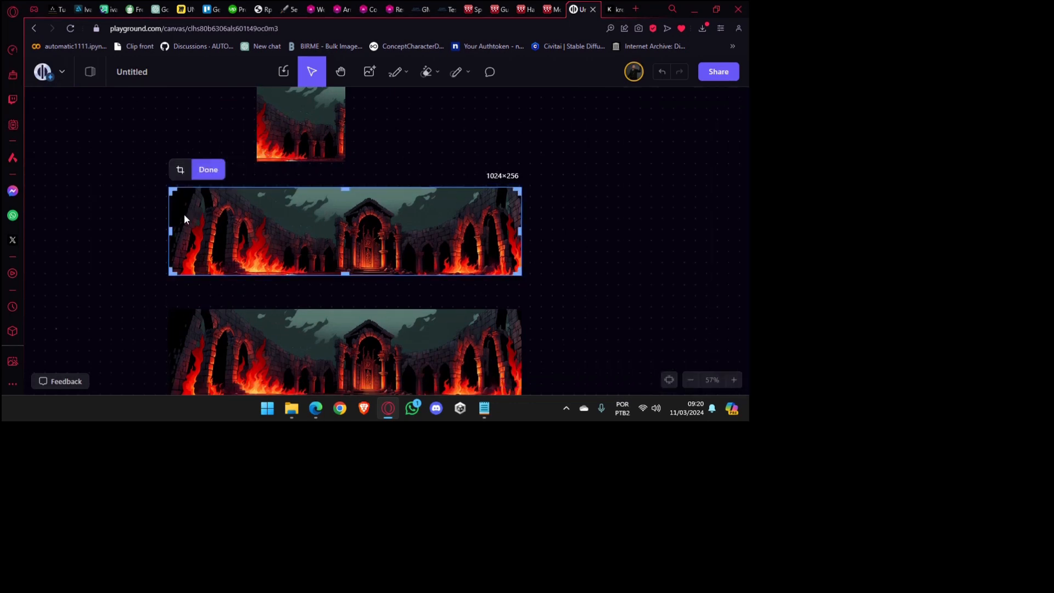
{"action": "left_click_drag", "start_coordinate": [173, 234], "coordinate": [347, 246]}
{"action": "left_click_drag", "start_coordinate": [522, 233], "coordinate": [432, 228]}
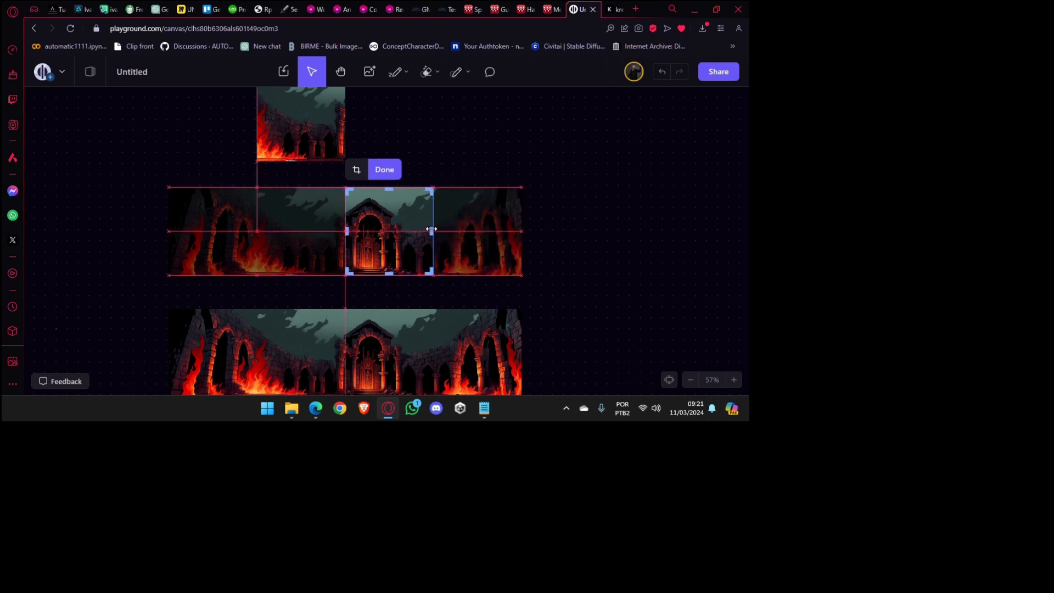
{"action": "scroll", "coordinate": [384, 208], "scroll_direction": "down", "scroll_amount": 2}
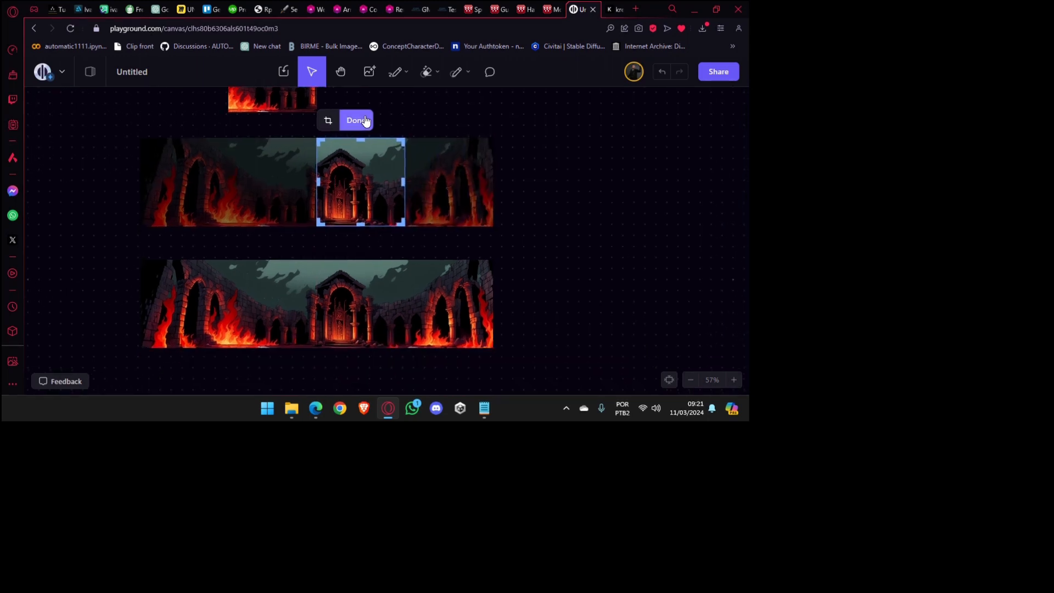
{"action": "left_click", "coordinate": [365, 121]}
Crop the lowest panorama copy to its fourth quarter, keeping the burning arches at its far end.
{"action": "left_click", "coordinate": [214, 242]}
{"action": "left_click_drag", "start_coordinate": [178, 282], "coordinate": [445, 280]}
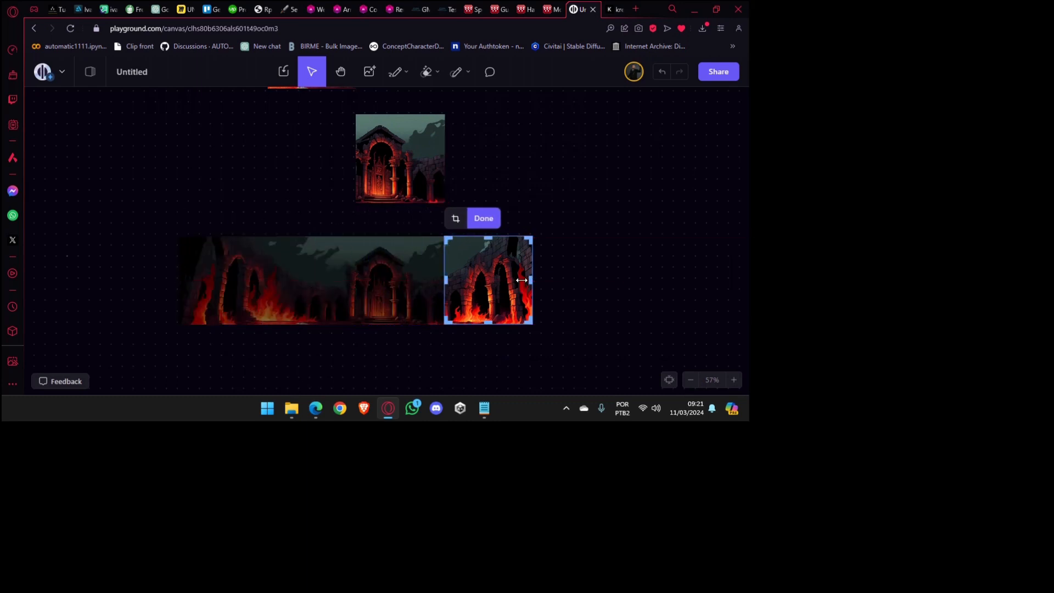
{"action": "left_click", "coordinate": [484, 219]}
Move the second, third and fourth cropped tiles up to close the vertical gaps, forming a corner-to-corner diagonal staircase.
{"action": "scroll", "coordinate": [482, 224], "scroll_direction": "down", "scroll_amount": 4}
{"action": "scroll", "coordinate": [301, 306], "scroll_direction": "up", "scroll_amount": 3}
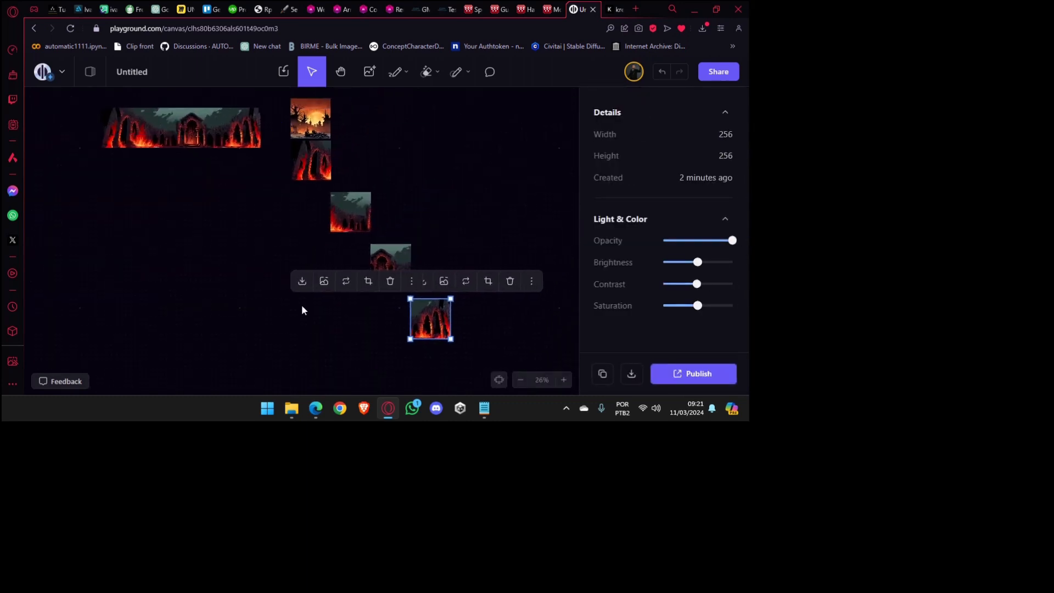
{"action": "left_click_drag", "start_coordinate": [370, 191], "coordinate": [374, 178]}
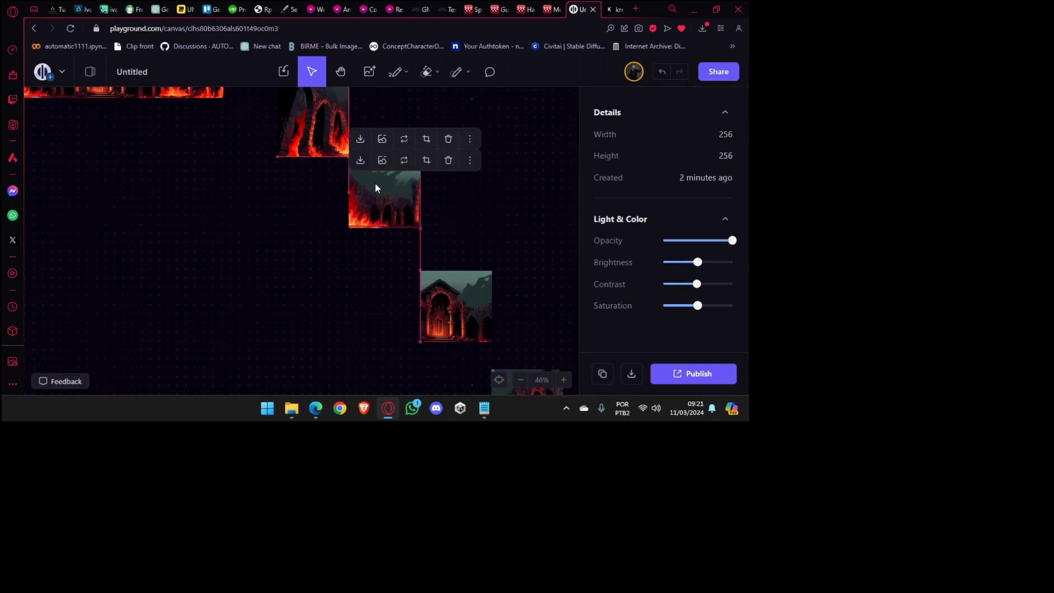
{"action": "left_click_drag", "start_coordinate": [454, 318], "coordinate": [455, 276]}
{"action": "left_click_drag", "start_coordinate": [462, 341], "coordinate": [388, 278]}
{"action": "left_click_drag", "start_coordinate": [423, 343], "coordinate": [426, 275]}
{"action": "scroll", "coordinate": [351, 307], "scroll_direction": "up", "scroll_amount": 3}
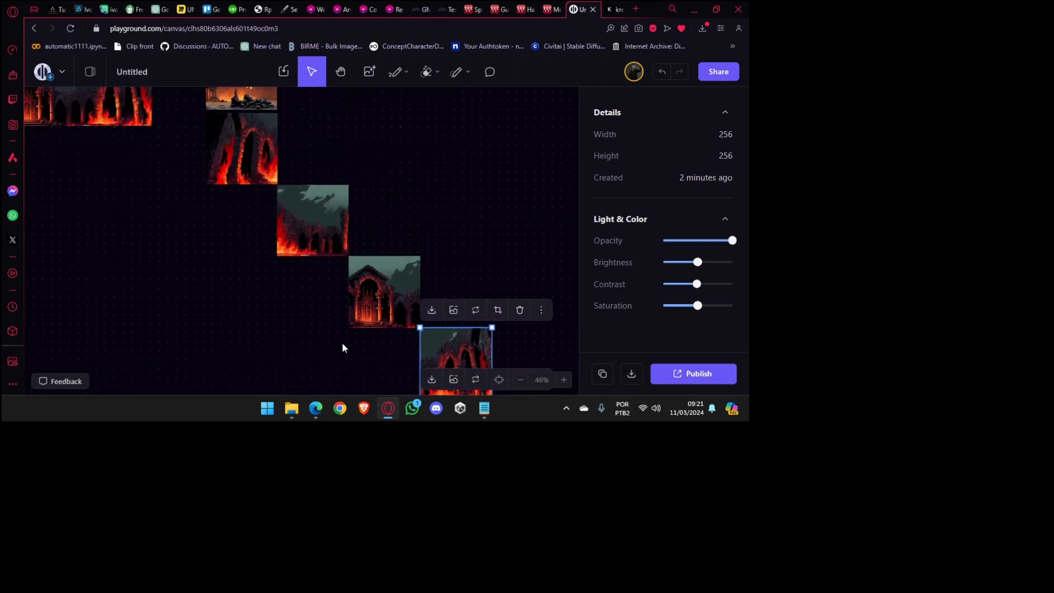
Delete the orange sunset landscape image above the first cropped tile.
{"action": "scroll", "coordinate": [307, 203], "scroll_direction": "up", "scroll_amount": 4}
{"action": "left_click", "coordinate": [281, 166]}
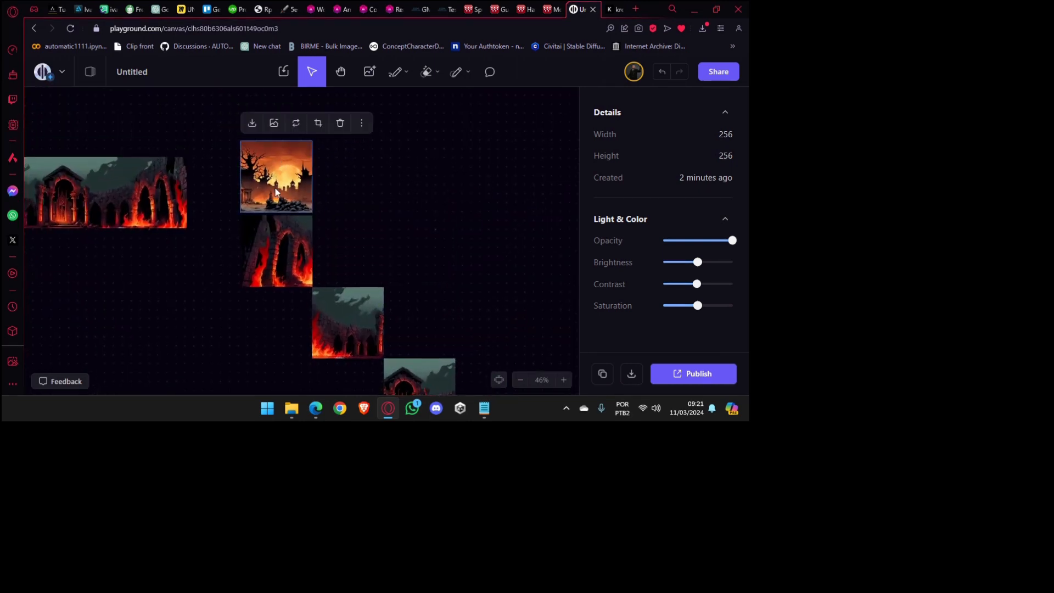
{"action": "left_click", "coordinate": [283, 236]}
{"action": "left_click_drag", "start_coordinate": [320, 228], "coordinate": [351, 380]}
{"action": "scroll", "coordinate": [372, 306], "scroll_direction": "down", "scroll_amount": 3}
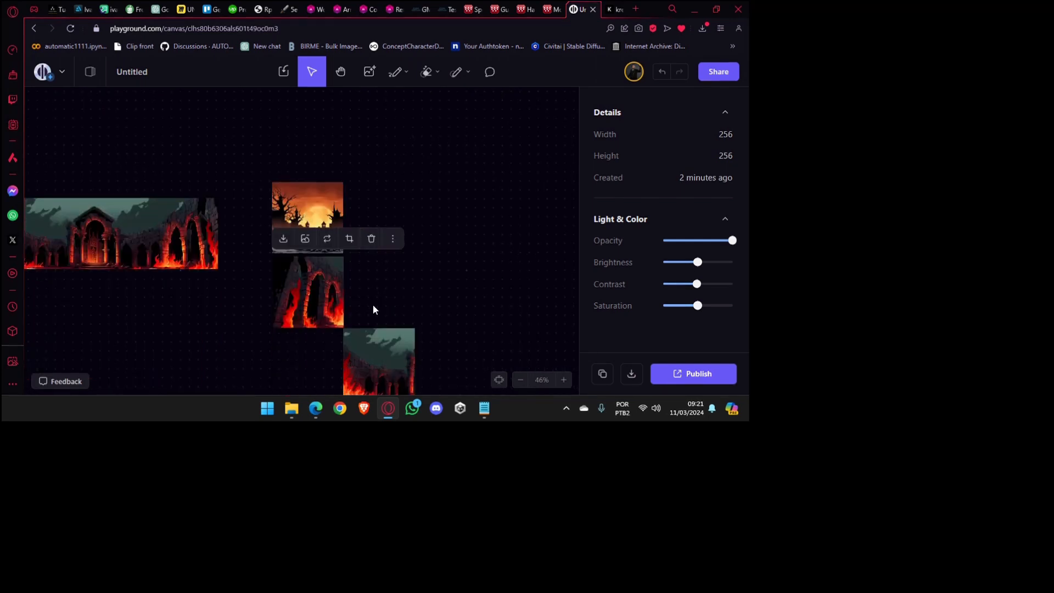
{"action": "scroll", "coordinate": [372, 312], "scroll_direction": "down", "scroll_amount": 4}
{"action": "left_click", "coordinate": [323, 244]}
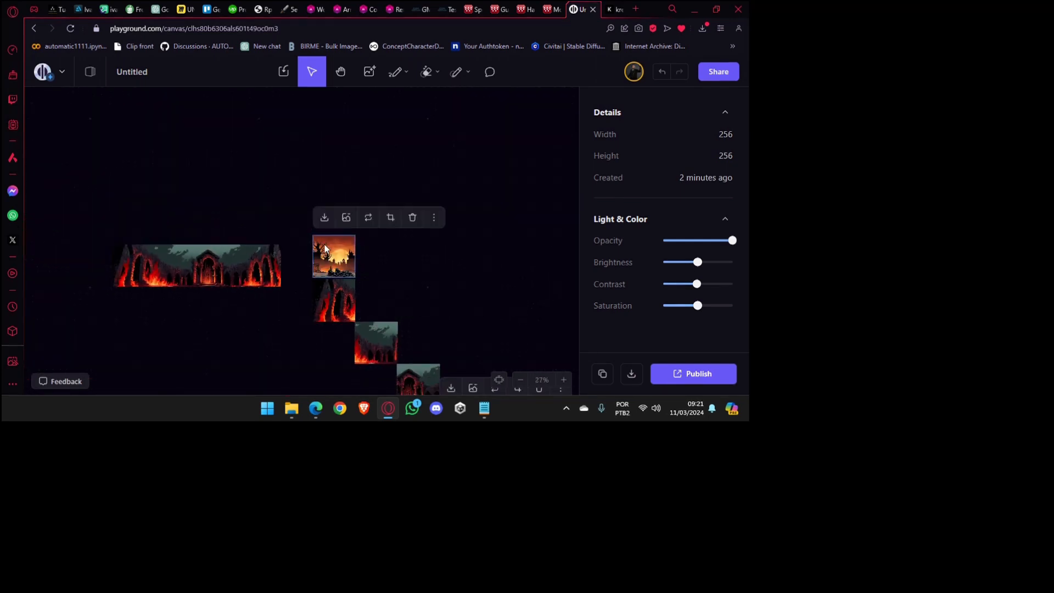
{"action": "key", "text": "Delete"}
Move the full 1024×256 panorama directly above the first cropped tile, with their left edges aligned.
{"action": "left_click", "coordinate": [258, 254]}
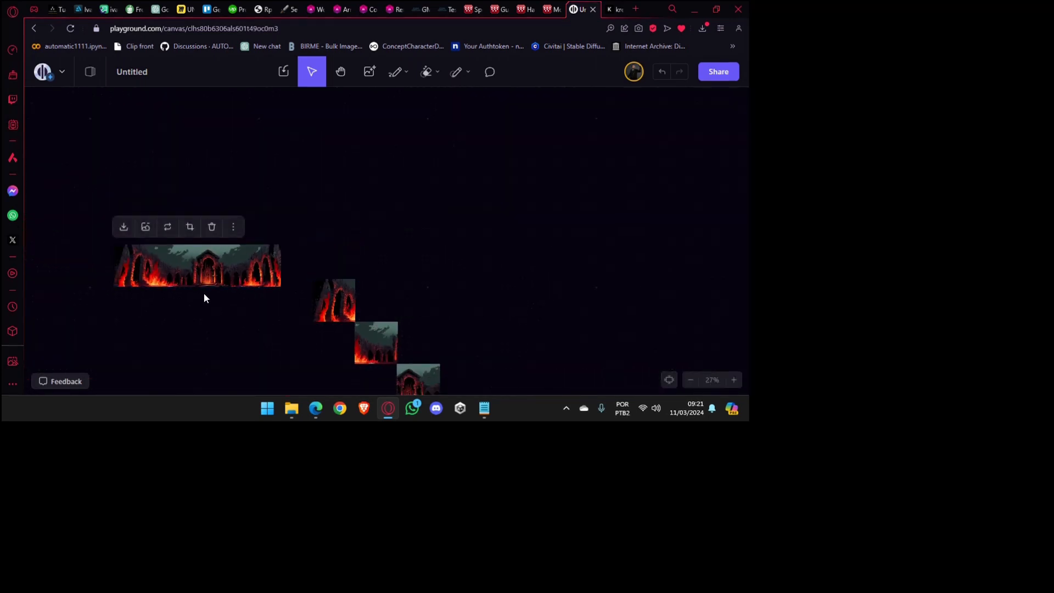
{"action": "left_click_drag", "start_coordinate": [187, 274], "coordinate": [379, 261]}
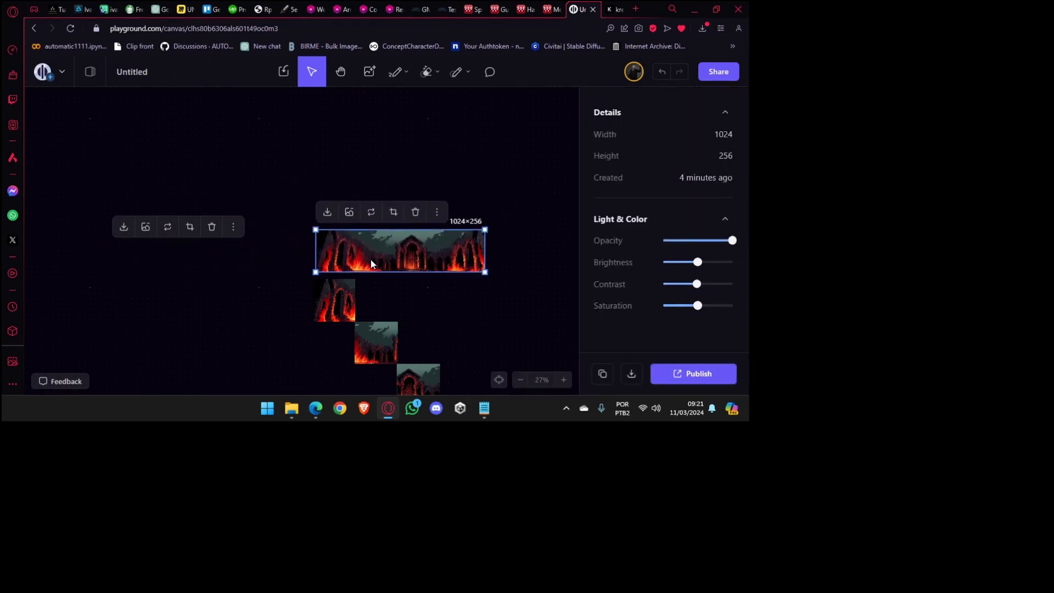
{"action": "scroll", "coordinate": [370, 259], "scroll_direction": "up", "scroll_amount": 8}
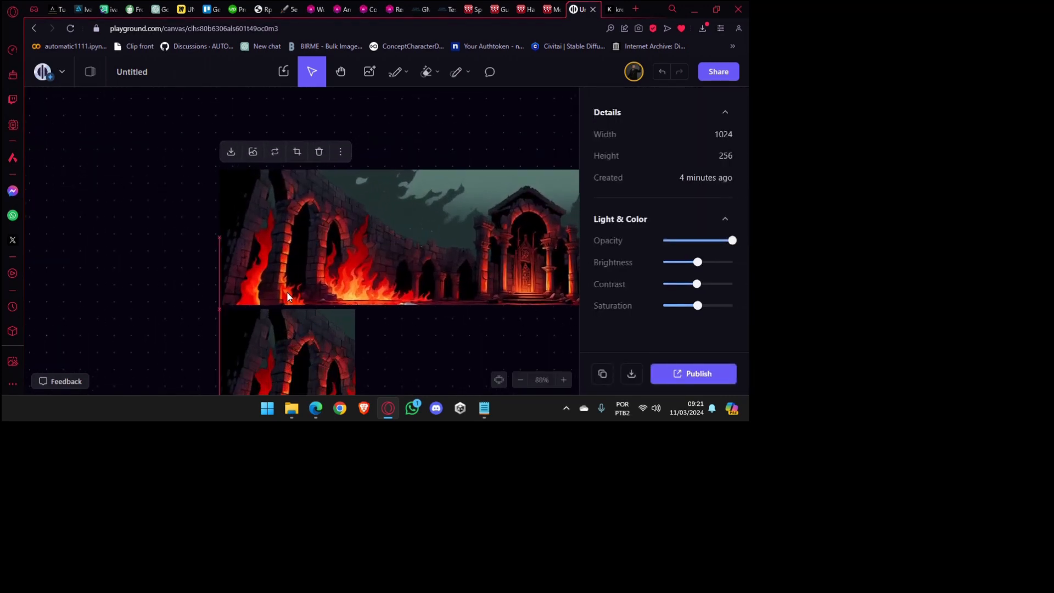
{"action": "scroll", "coordinate": [288, 292], "scroll_direction": "down", "scroll_amount": 8}
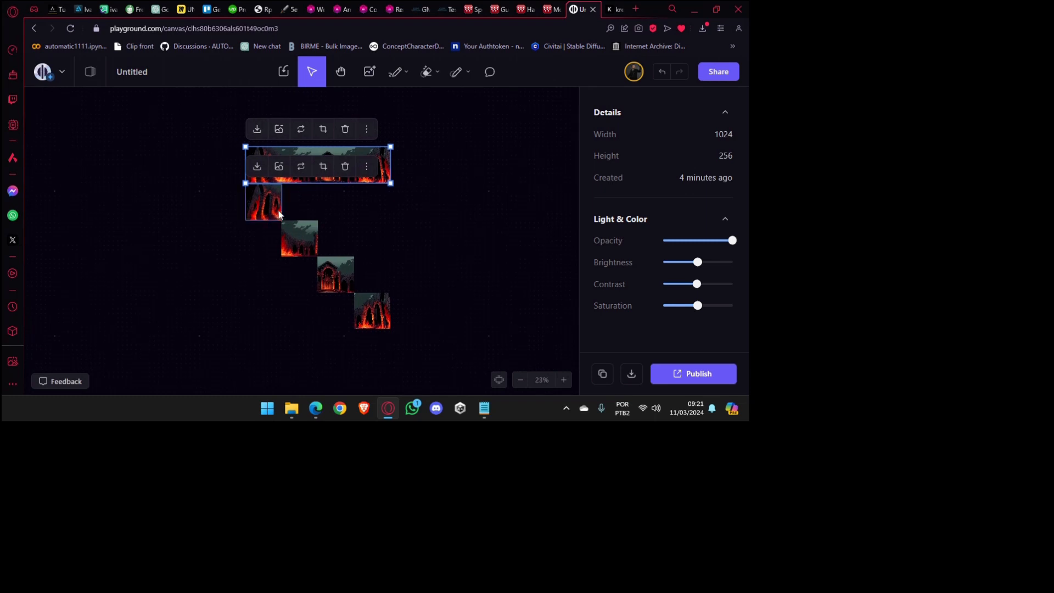
Use the first cropped tile as the image-to-image source at image strength 60, with a 1024×1024 generation frame below the tiles.
{"action": "left_click", "coordinate": [264, 203]}
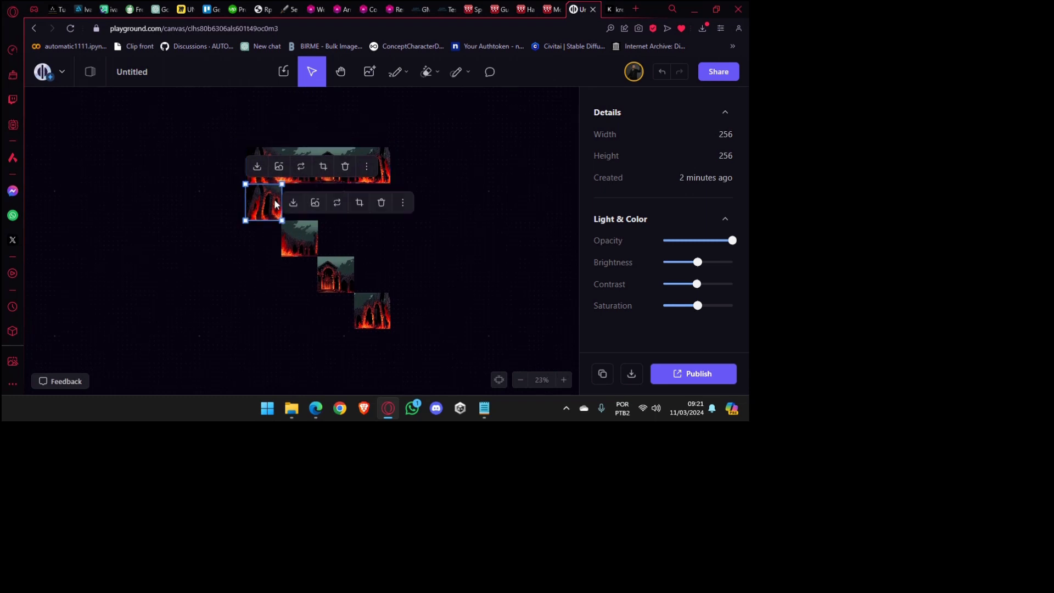
{"action": "left_click", "coordinate": [301, 167]}
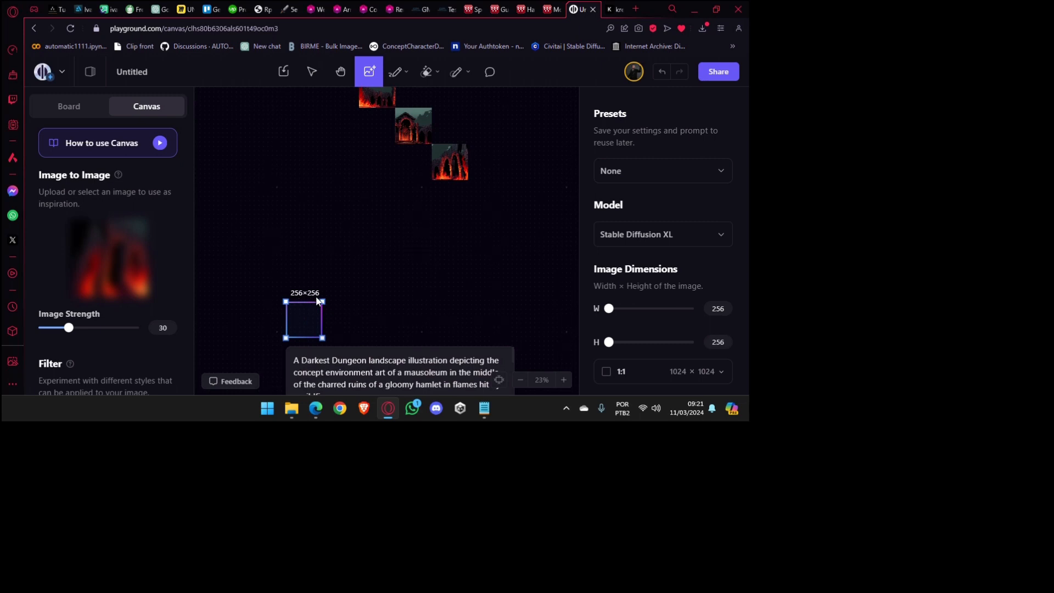
{"action": "left_click_drag", "start_coordinate": [324, 302], "coordinate": [513, 126]}
{"action": "left_click_drag", "start_coordinate": [392, 286], "coordinate": [357, 315]}
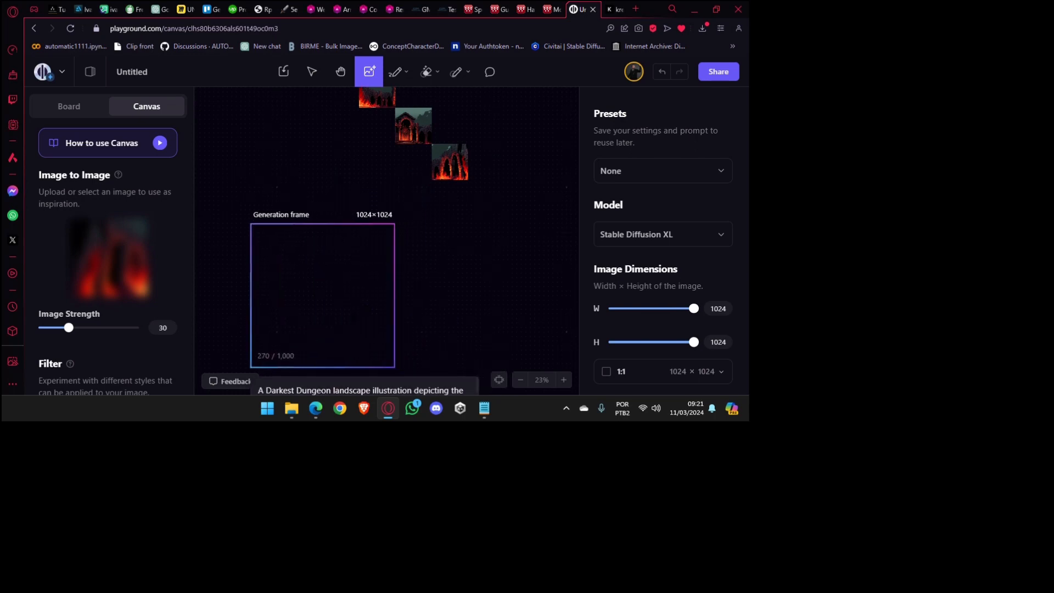
{"action": "scroll", "coordinate": [234, 359], "scroll_direction": "down", "scroll_amount": 1}
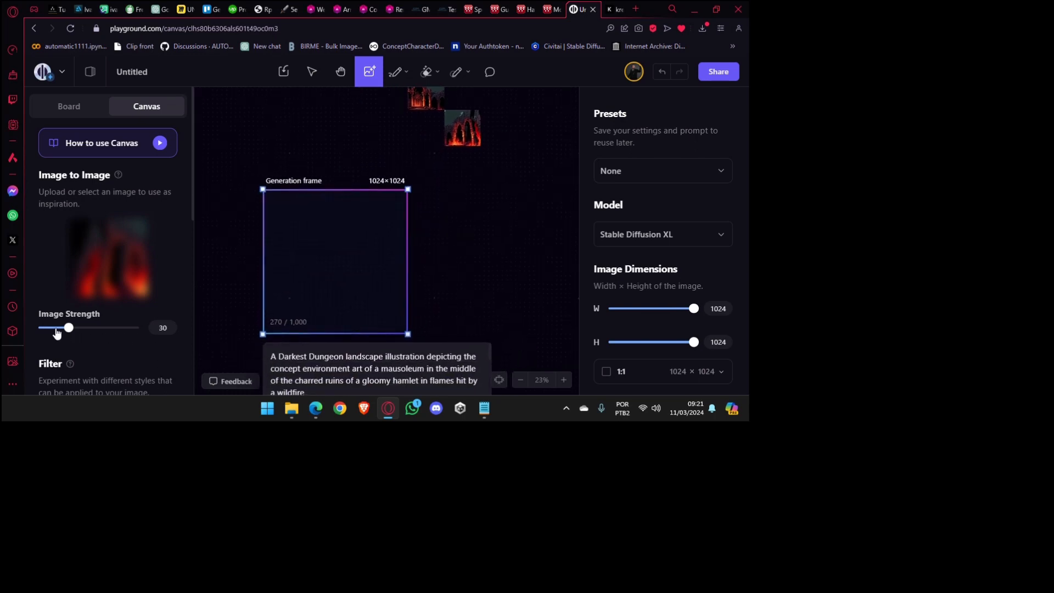
{"action": "left_click_drag", "start_coordinate": [93, 337], "coordinate": [106, 336]}
{"action": "left_click_drag", "start_coordinate": [106, 339], "coordinate": [100, 338]}
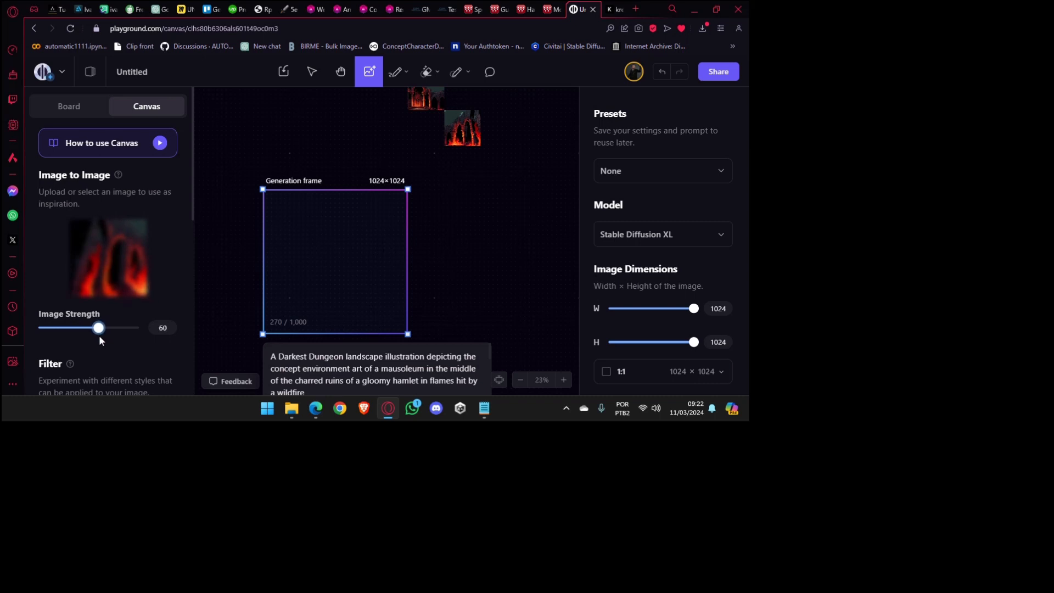
{"action": "scroll", "coordinate": [354, 312], "scroll_direction": "down", "scroll_amount": 2}
{"action": "left_click", "coordinate": [420, 350]}
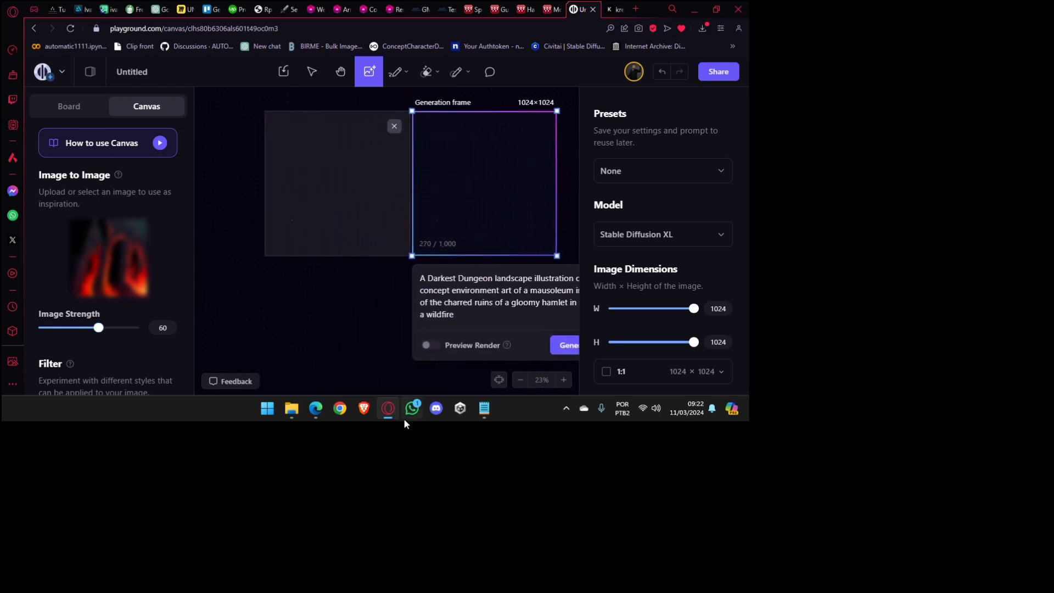
{"action": "scroll", "coordinate": [739, 261], "scroll_direction": "down", "scroll_amount": 5}
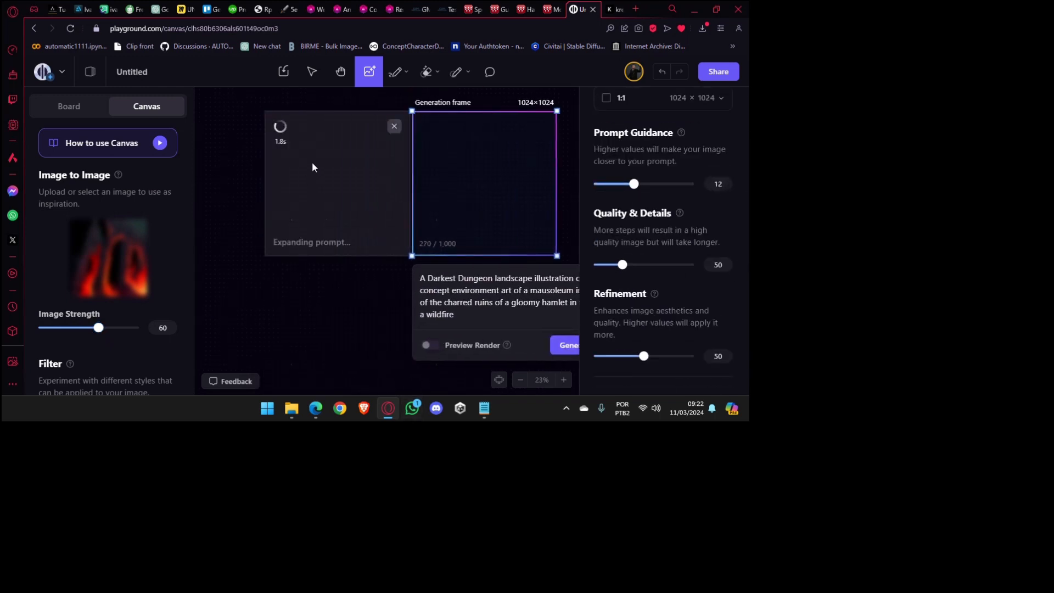
{"action": "left_click", "coordinate": [394, 126]}
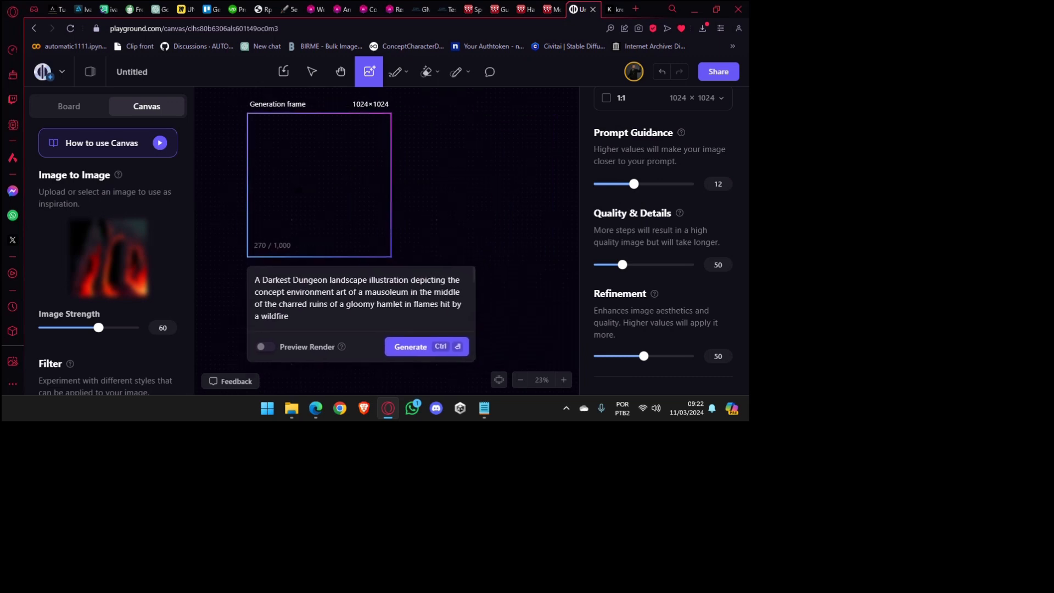
Set Refinement to 100 and Quality & Details to 85, and generate the image from the existing mausoleum prompt.
{"action": "left_click_drag", "start_coordinate": [650, 356], "coordinate": [746, 365]}
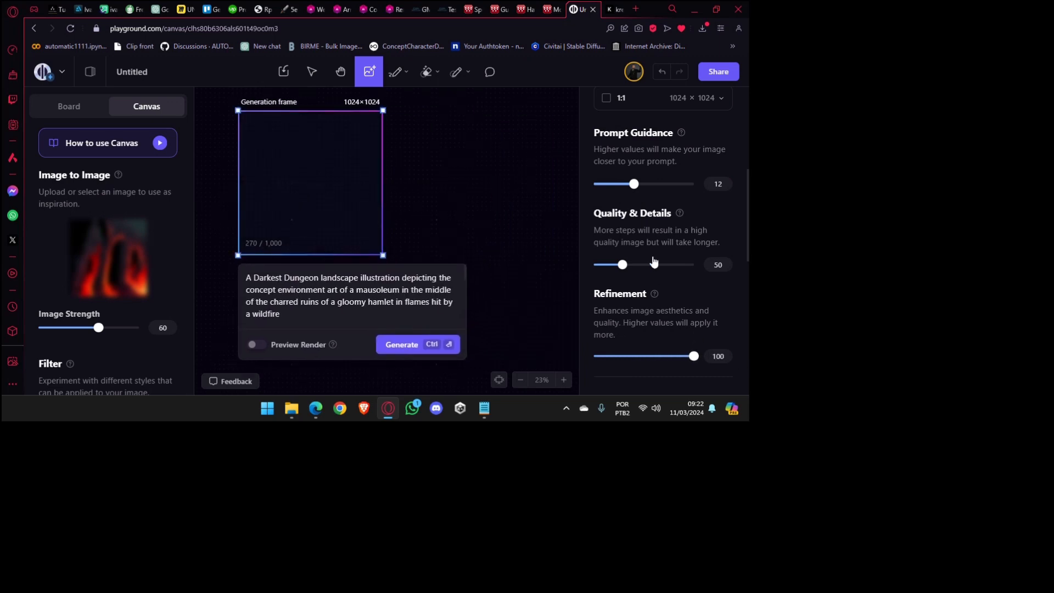
{"action": "left_click_drag", "start_coordinate": [627, 273], "coordinate": [649, 271]}
{"action": "left_click", "coordinate": [404, 346]}
{"action": "left_click", "coordinate": [404, 348]}
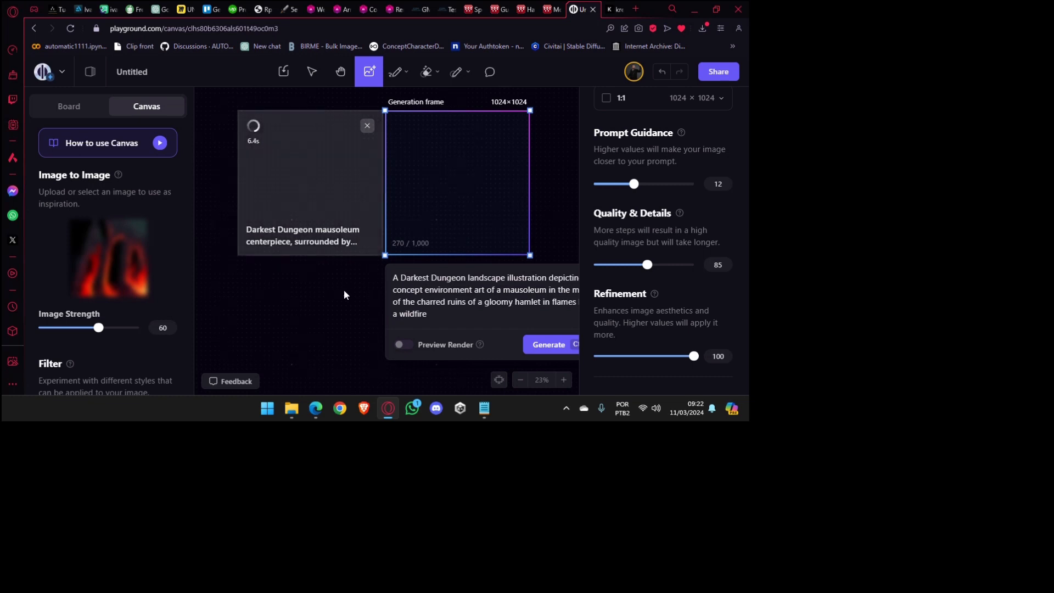
Move the empty generation frame directly below the generated image of the burning arches.
{"action": "left_click_drag", "start_coordinate": [340, 286], "coordinate": [379, 352]}
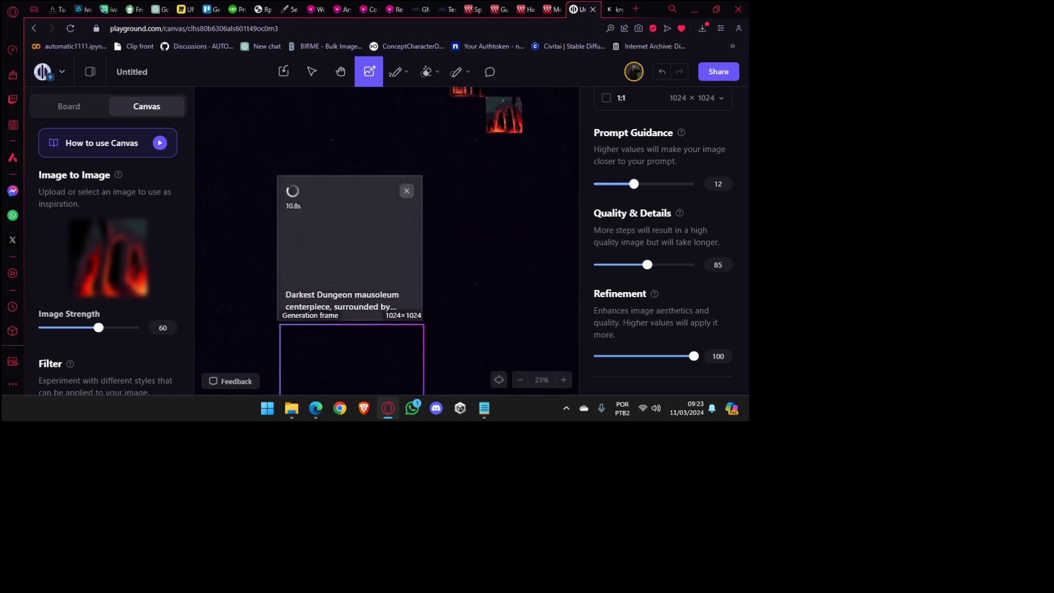
{"action": "left_click_drag", "start_coordinate": [350, 360], "coordinate": [347, 360]}
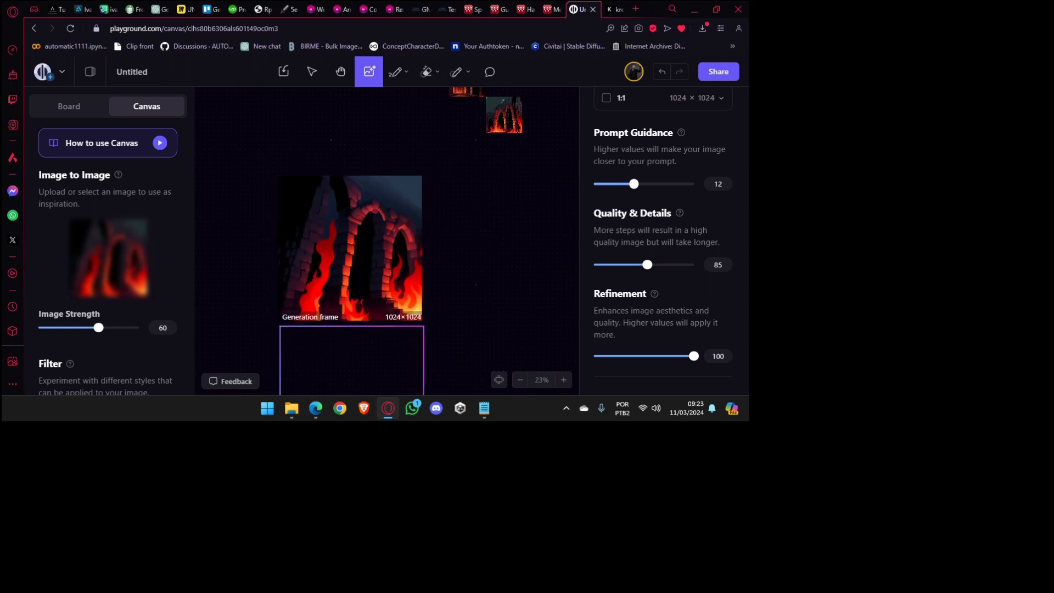
{"action": "left_click_drag", "start_coordinate": [349, 328], "coordinate": [353, 337]}
{"action": "left_click_drag", "start_coordinate": [394, 237], "coordinate": [365, 297]}
{"action": "scroll", "coordinate": [334, 271], "scroll_direction": "down", "scroll_amount": 3}
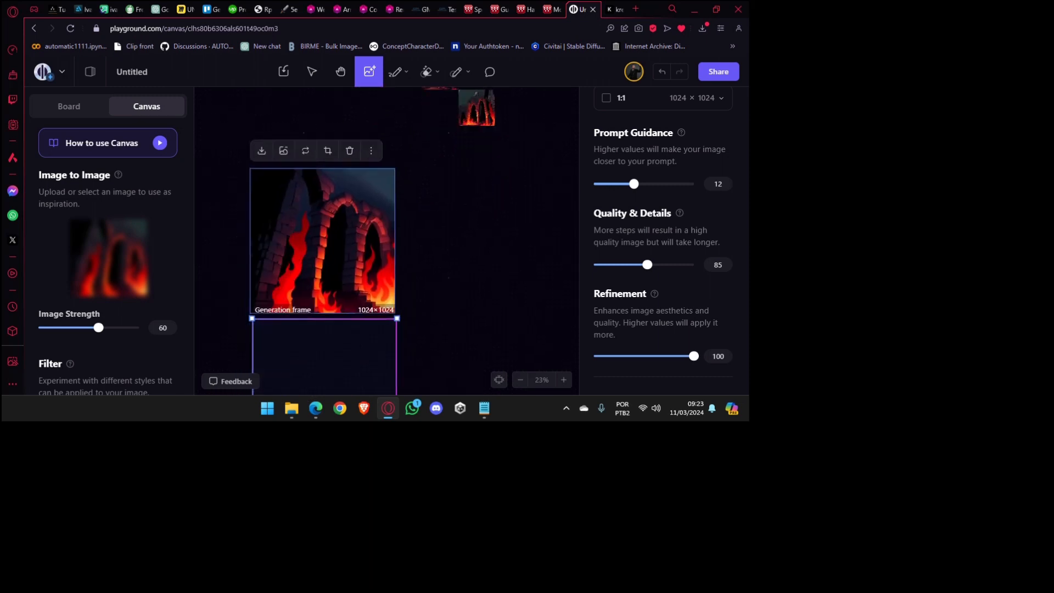
Set the image strength to 70 and generate the same mausoleum prompt in the empty frame directly below the first generated image.
{"action": "left_click", "coordinate": [354, 189]}
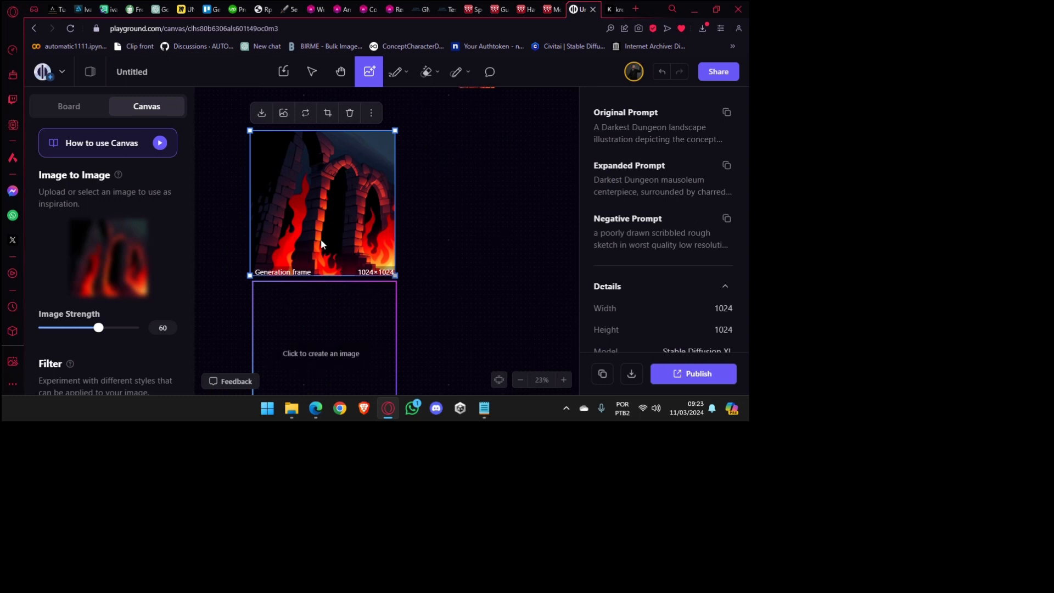
{"action": "scroll", "coordinate": [269, 277], "scroll_direction": "down", "scroll_amount": 2}
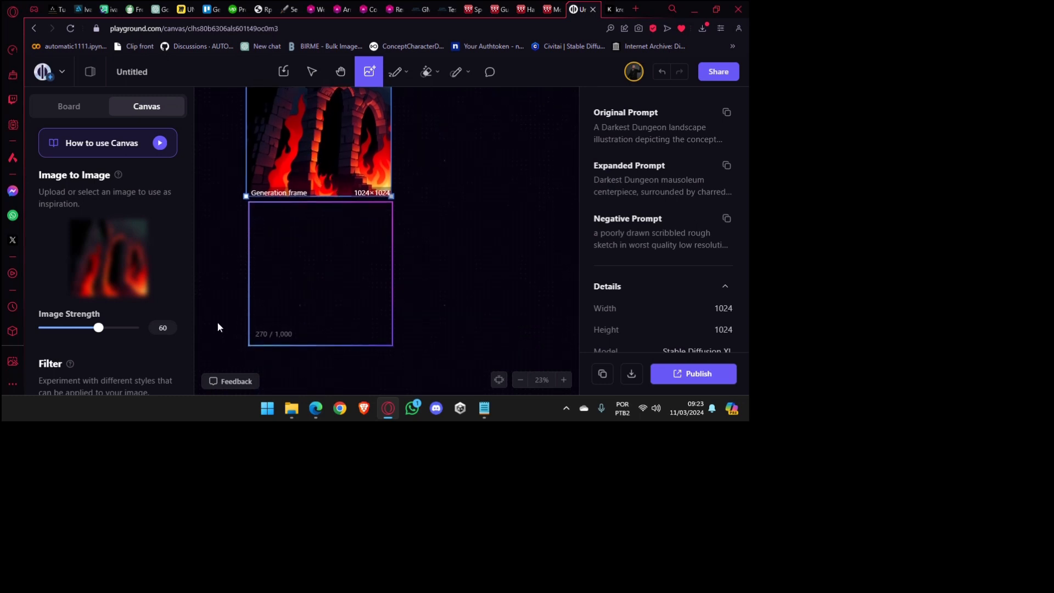
{"action": "left_click_drag", "start_coordinate": [94, 335], "coordinate": [110, 330]}
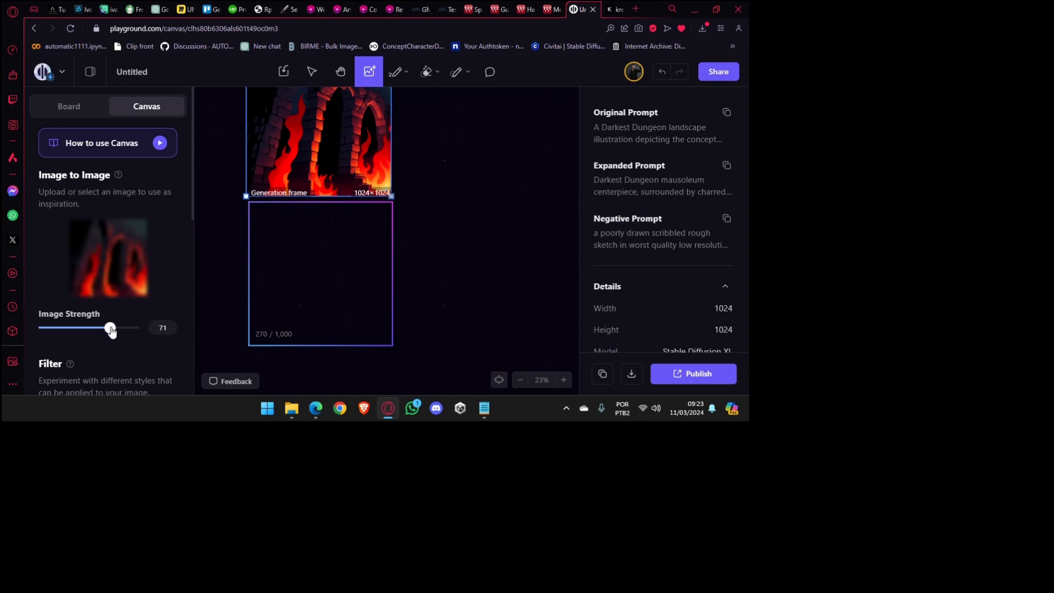
{"action": "scroll", "coordinate": [282, 363], "scroll_direction": "down", "scroll_amount": 2}
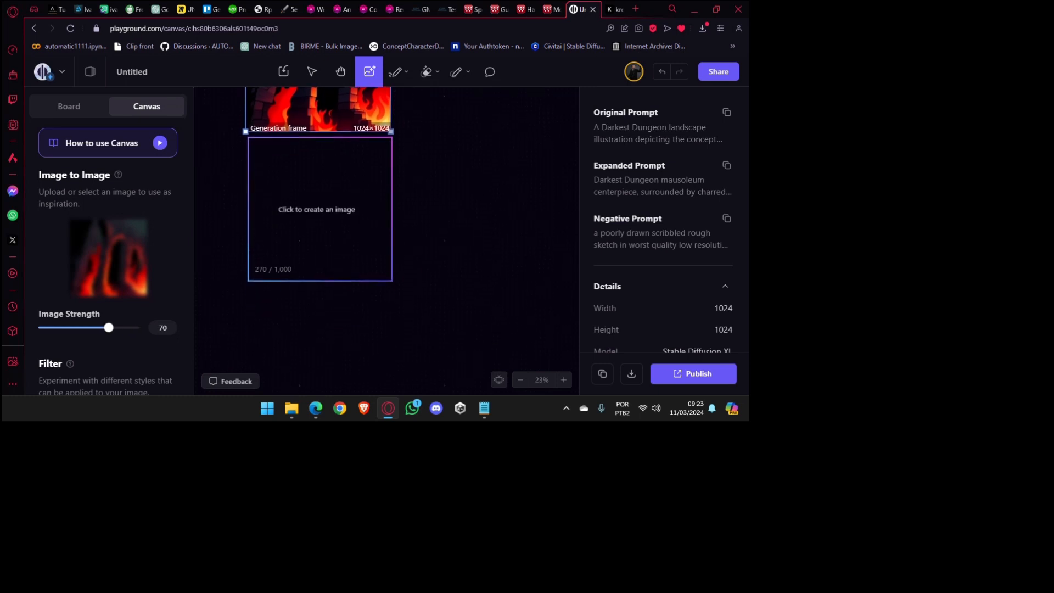
{"action": "left_click", "coordinate": [317, 208]}
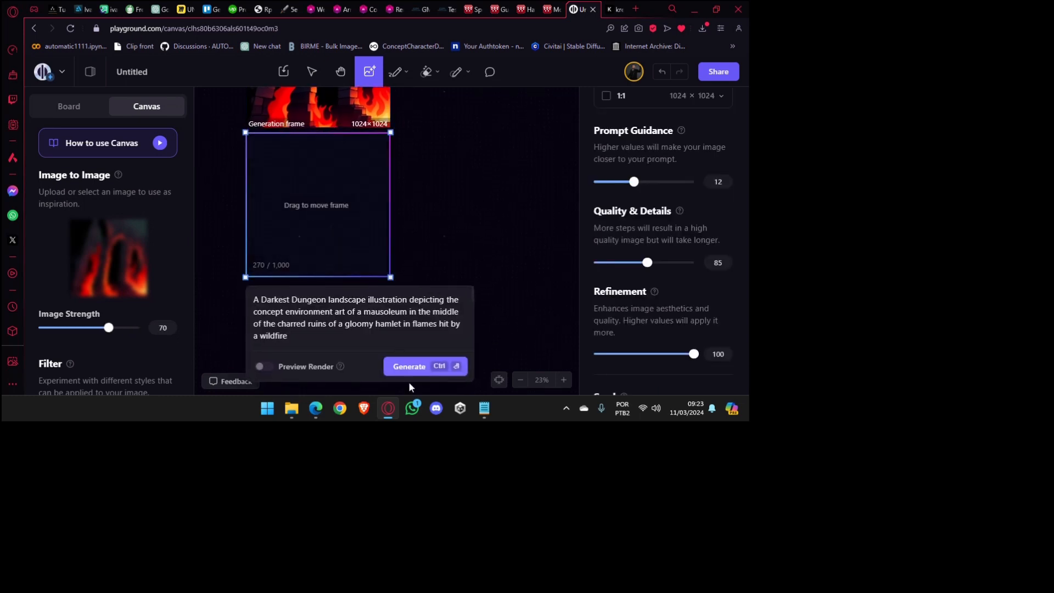
{"action": "left_click", "coordinate": [409, 366]}
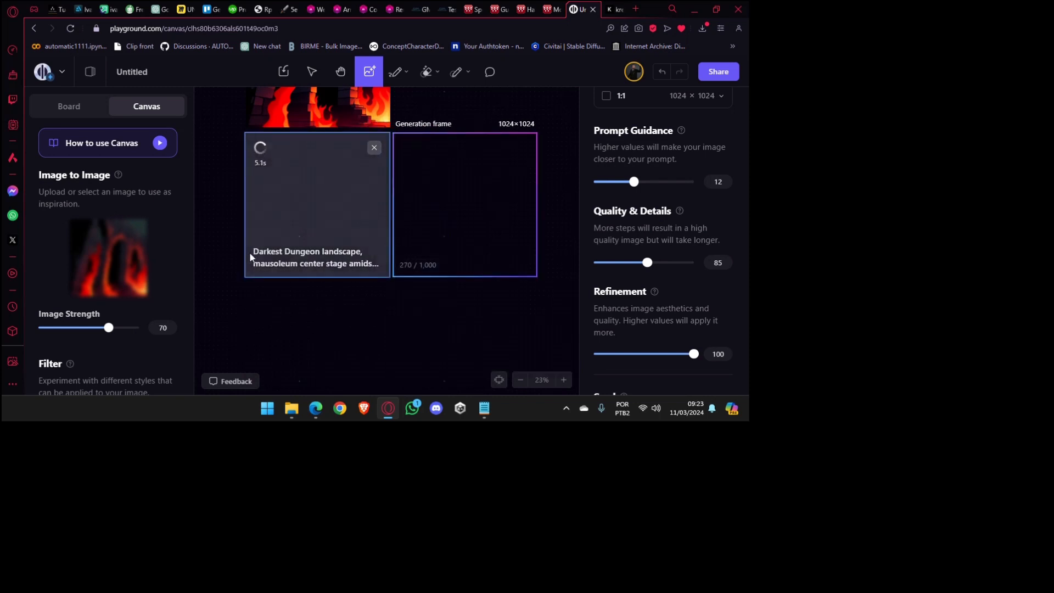
Compare the first two generated arch images and move the empty generation frame directly below the second one.
{"action": "left_click_drag", "start_coordinate": [317, 218], "coordinate": [297, 335]}
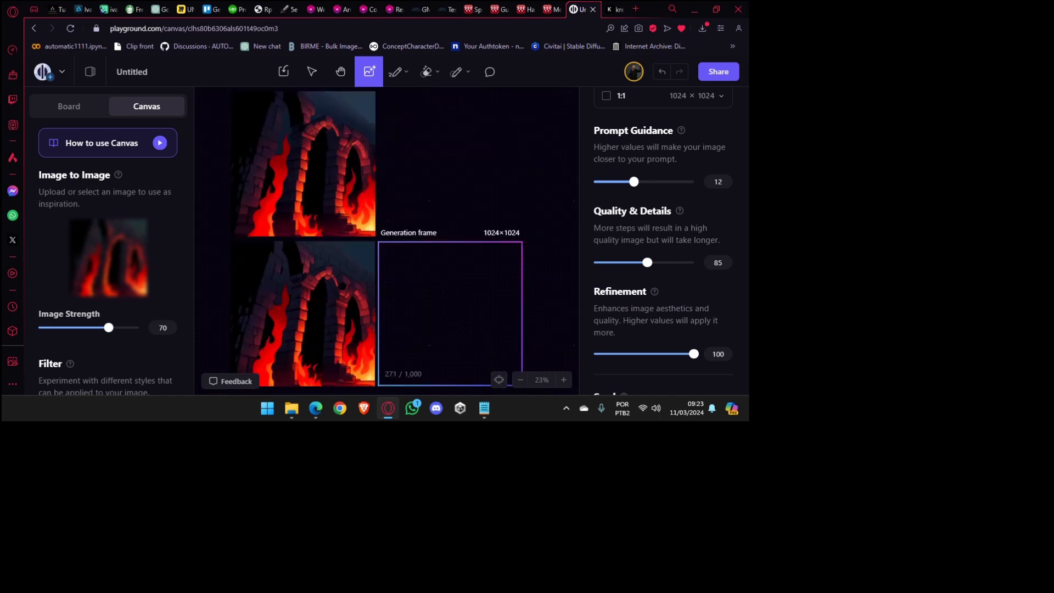
{"action": "left_click_drag", "start_coordinate": [342, 178], "coordinate": [341, 185]}
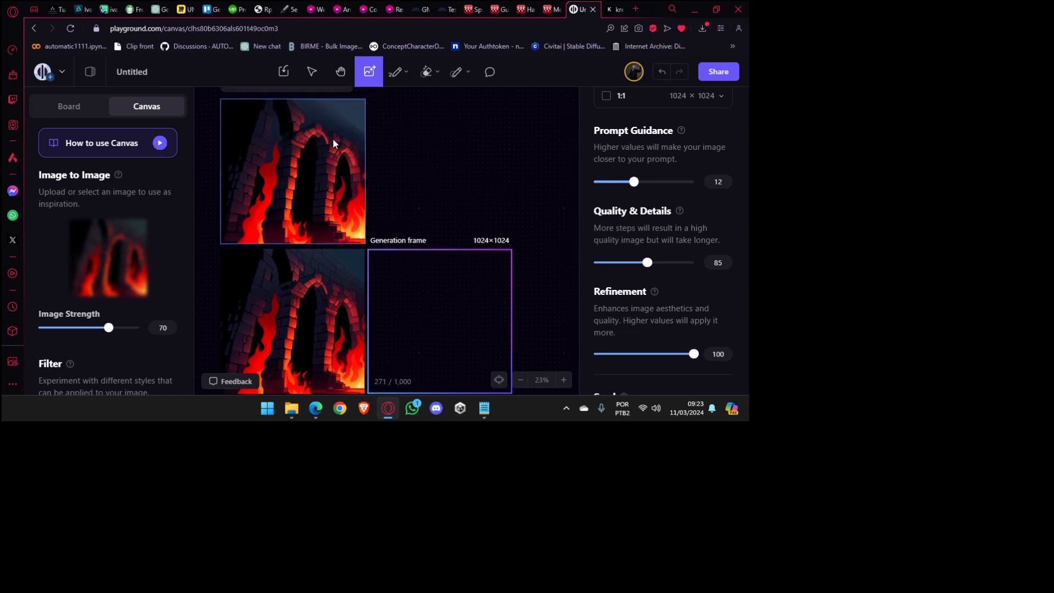
{"action": "left_click_drag", "start_coordinate": [314, 337], "coordinate": [321, 261]}
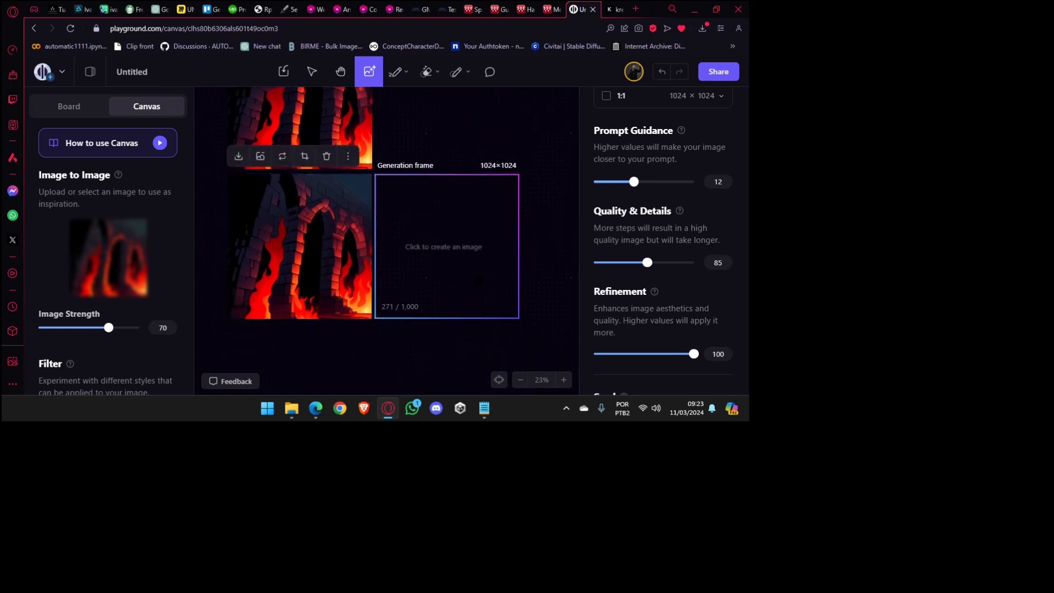
{"action": "left_click_drag", "start_coordinate": [439, 232], "coordinate": [331, 280]}
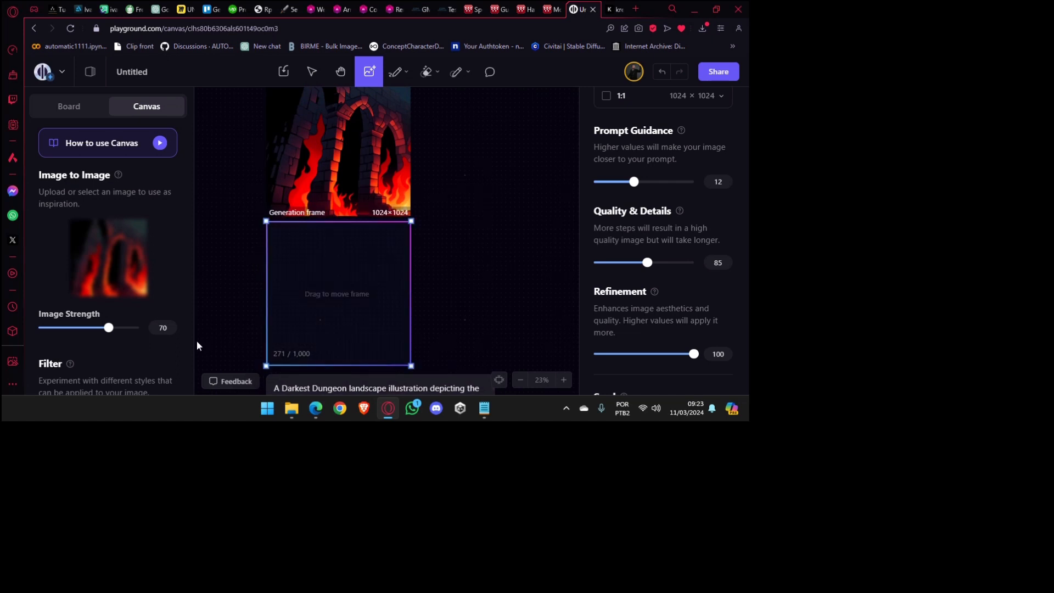
Set the image strength to 80 and generate a third version of the burning arches from the same prompt.
{"action": "left_click_drag", "start_coordinate": [109, 328], "coordinate": [120, 333]}
{"action": "left_click_drag", "start_coordinate": [247, 349], "coordinate": [268, 269]}
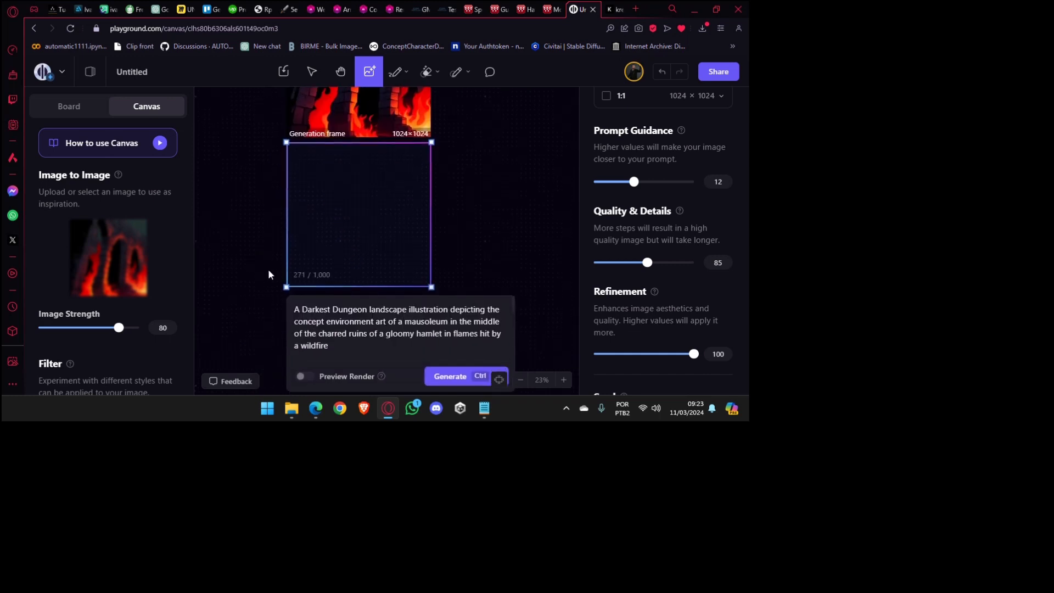
{"action": "scroll", "coordinate": [378, 291], "scroll_direction": "down", "scroll_amount": 2}
{"action": "left_click", "coordinate": [424, 312]}
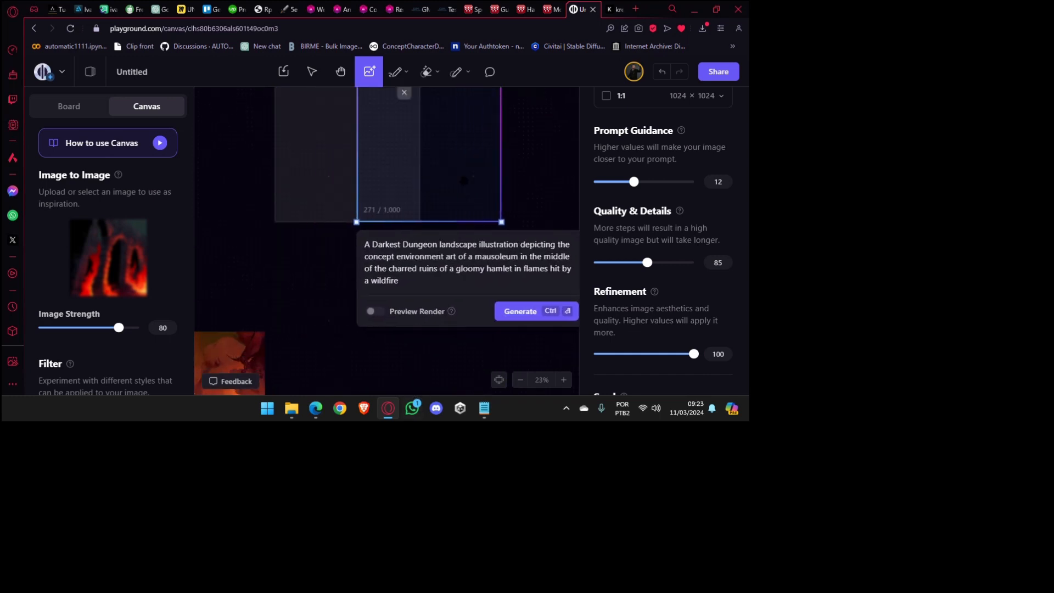
Compare the three generated arch images up close and review the first image's generation details and light and color settings.
{"action": "left_click_drag", "start_coordinate": [491, 208], "coordinate": [442, 392]}
{"action": "left_click_drag", "start_coordinate": [409, 233], "coordinate": [422, 350]}
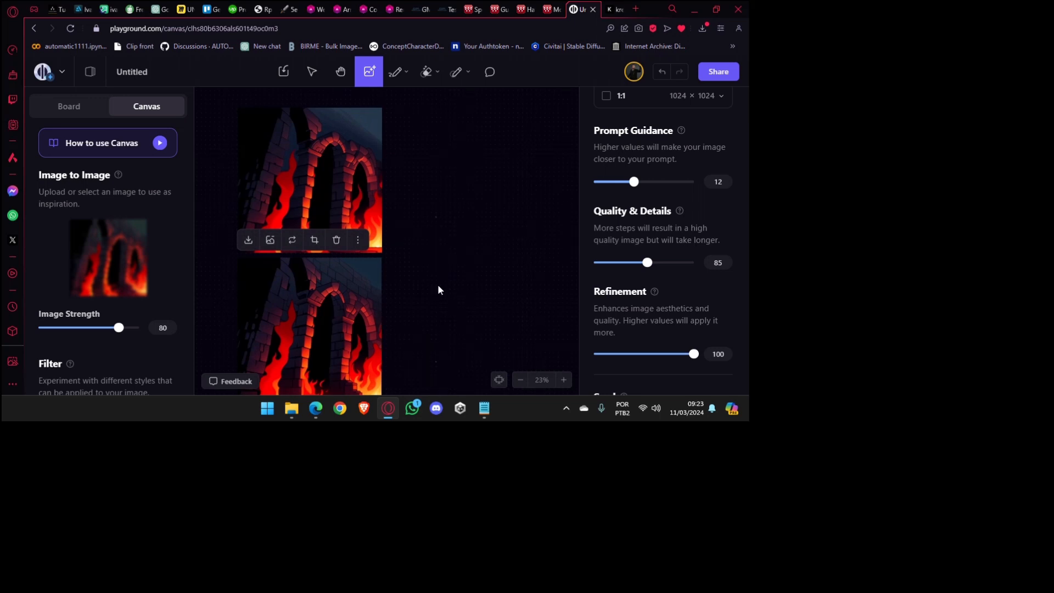
{"action": "left_click", "coordinate": [375, 152]}
{"action": "left_click", "coordinate": [341, 140]}
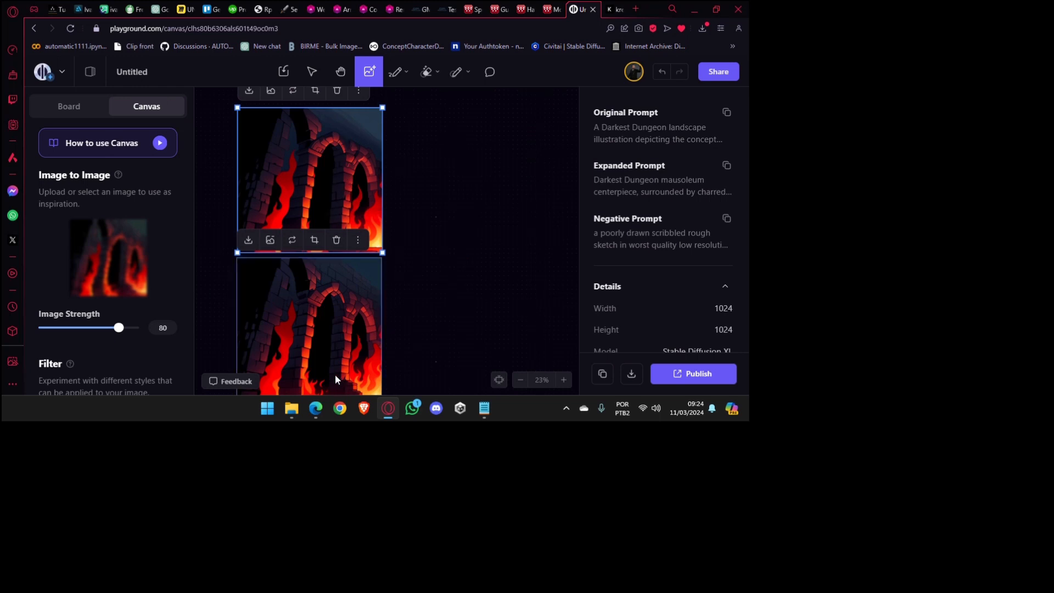
{"action": "scroll", "coordinate": [337, 376], "scroll_direction": "down", "scroll_amount": 3}
{"action": "scroll", "coordinate": [337, 291], "scroll_direction": "up", "scroll_amount": 1}
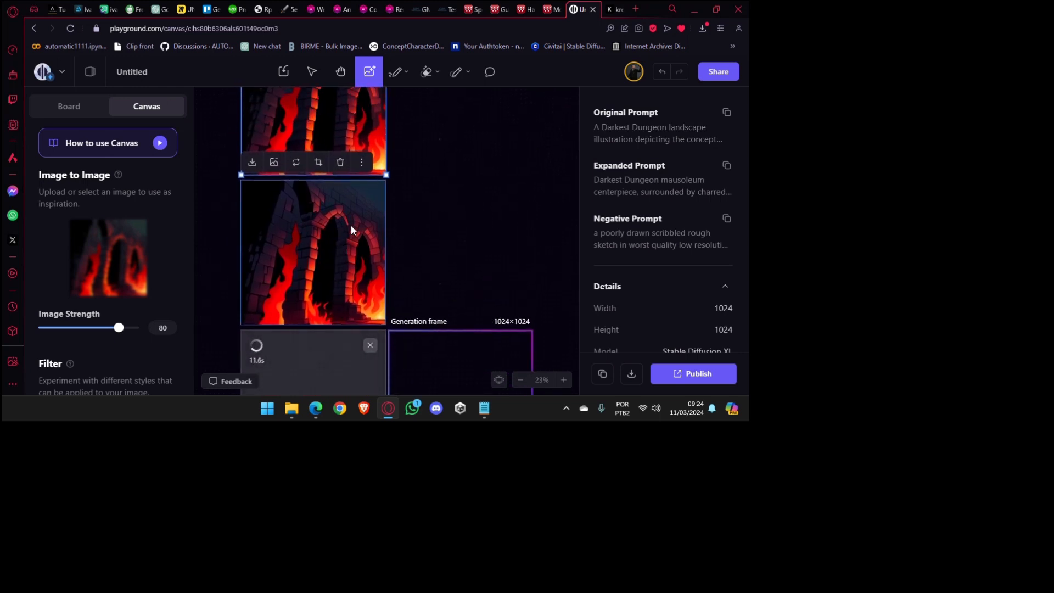
{"action": "scroll", "coordinate": [331, 135], "scroll_direction": "up", "scroll_amount": 1}
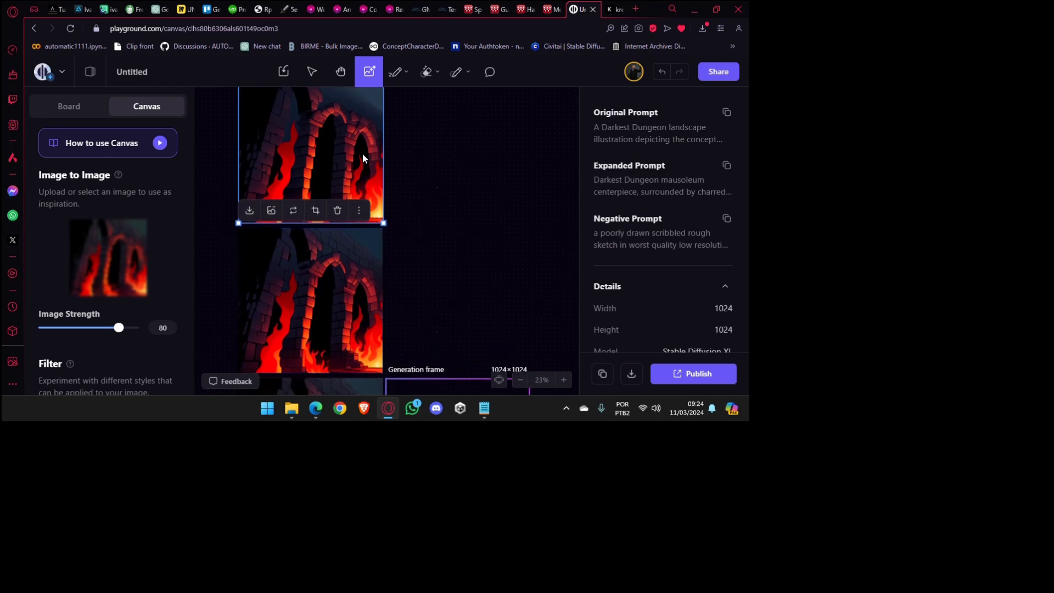
{"action": "scroll", "coordinate": [337, 294], "scroll_direction": "down", "scroll_amount": 1}
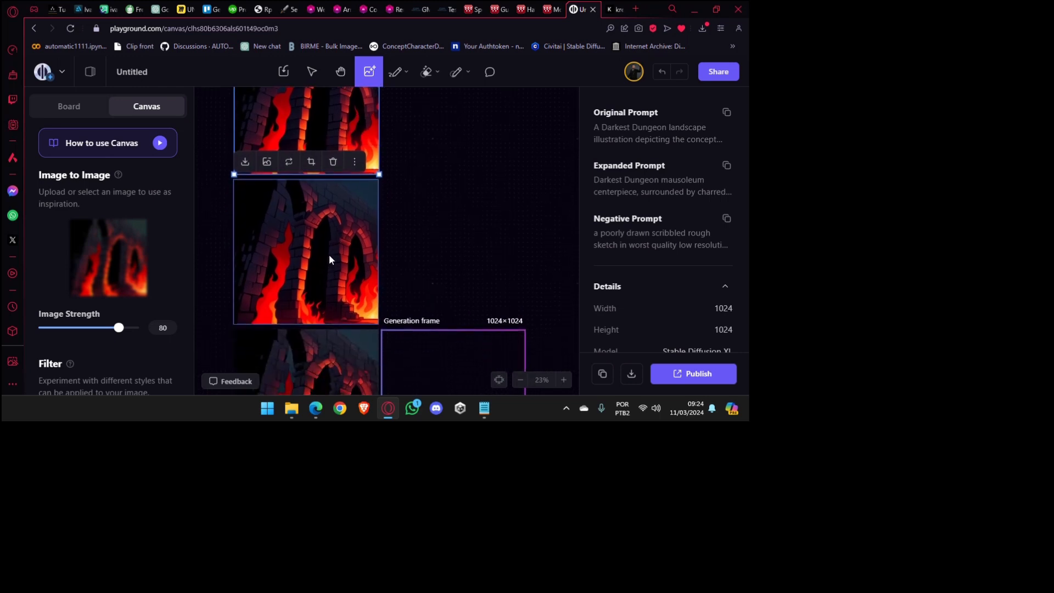
{"action": "scroll", "coordinate": [324, 349], "scroll_direction": "down", "scroll_amount": 2}
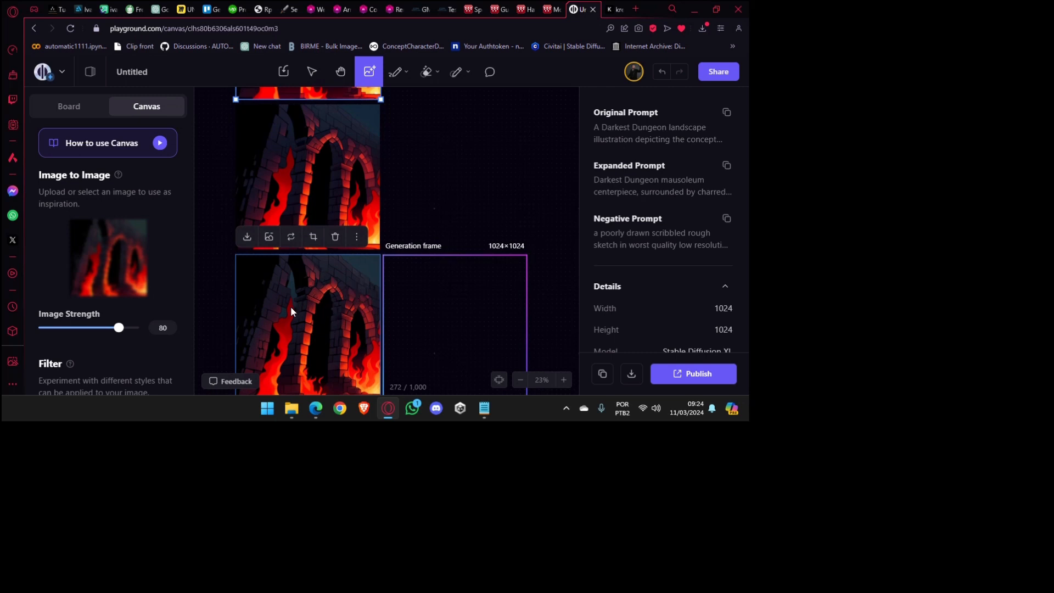
{"action": "scroll", "coordinate": [291, 307], "scroll_direction": "down", "scroll_amount": 1}
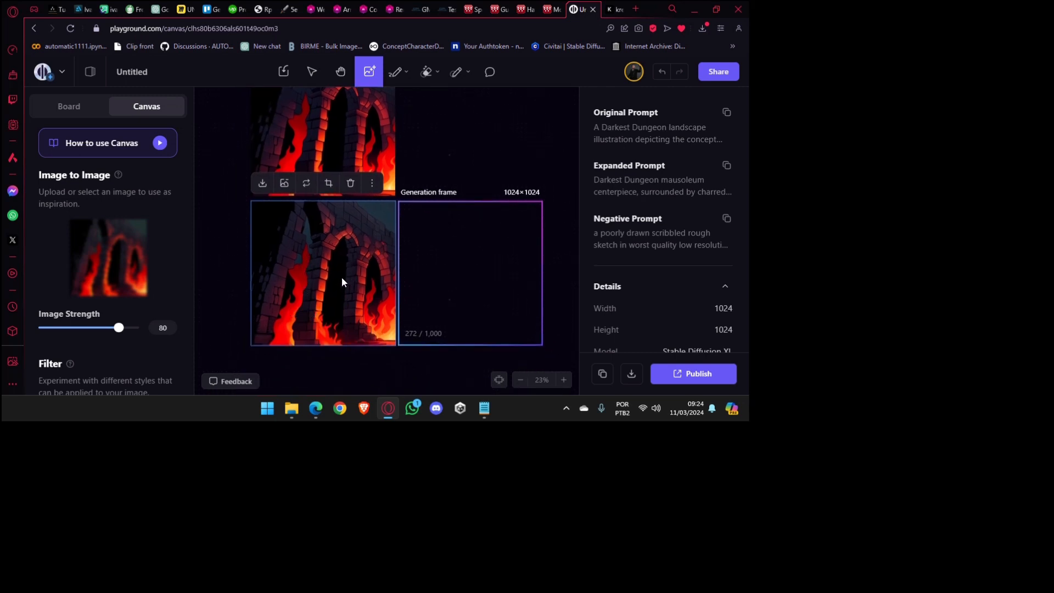
{"action": "scroll", "coordinate": [354, 340], "scroll_direction": "up", "scroll_amount": 2}
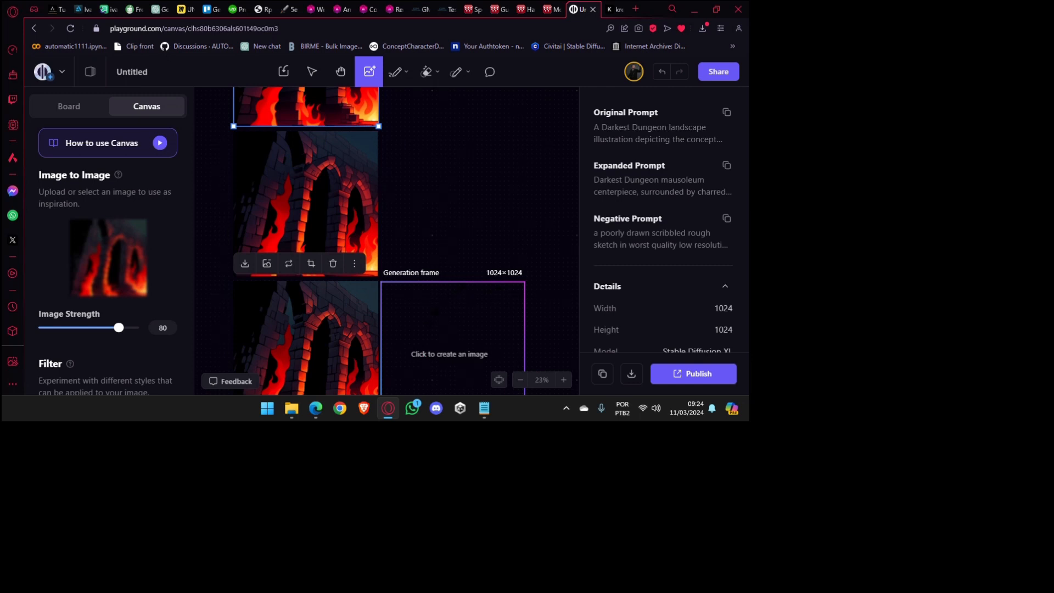
{"action": "scroll", "coordinate": [352, 339], "scroll_direction": "up", "scroll_amount": 3}
{"action": "scroll", "coordinate": [729, 294], "scroll_direction": "down", "scroll_amount": 4}
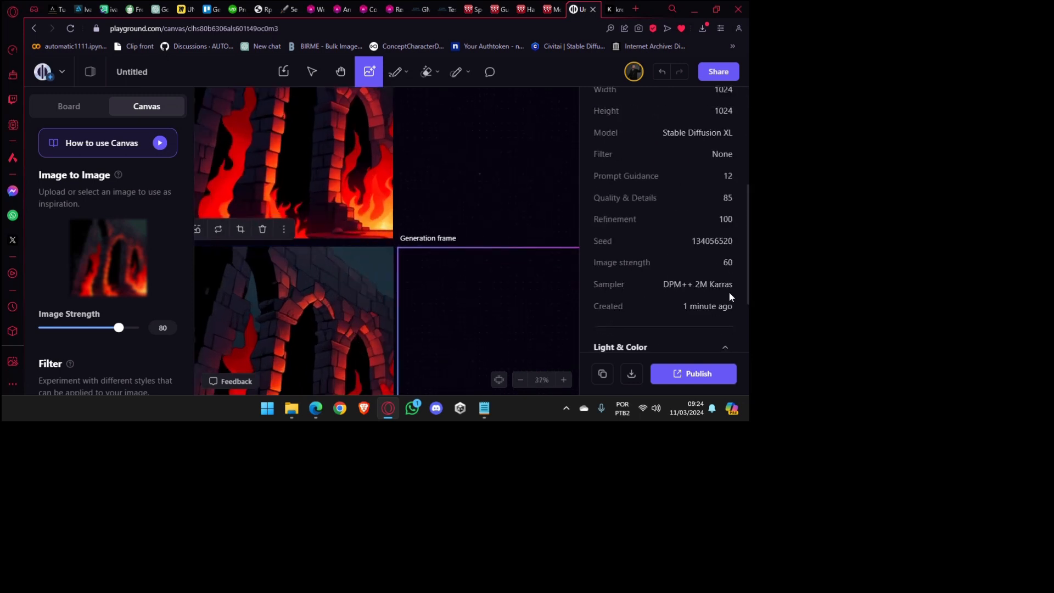
{"action": "scroll", "coordinate": [728, 296], "scroll_direction": "down", "scroll_amount": 2}
{"action": "scroll", "coordinate": [331, 337], "scroll_direction": "up", "scroll_amount": 3}
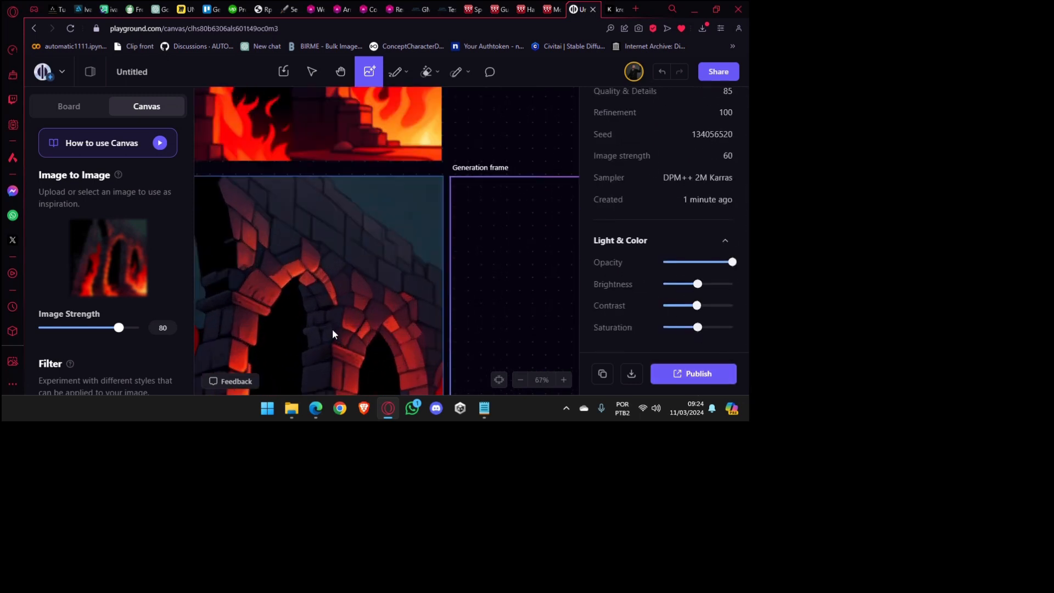
{"action": "scroll", "coordinate": [331, 328], "scroll_direction": "up", "scroll_amount": 1}
{"action": "scroll", "coordinate": [422, 265], "scroll_direction": "down", "scroll_amount": 6}
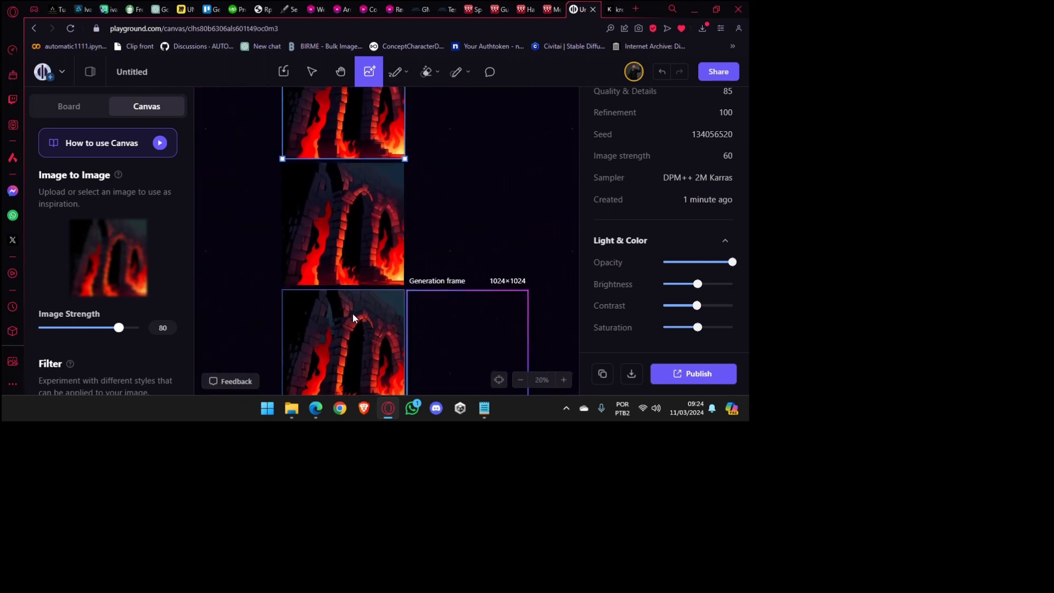
{"action": "mouse_move", "coordinate": [352, 314]}
{"action": "left_mouse_down"}
{"action": "mouse_move", "coordinate": [350, 251]}
{"action": "mouse_move", "coordinate": [316, 217]}
{"action": "mouse_move", "coordinate": [338, 300]}
{"action": "left_mouse_up"}
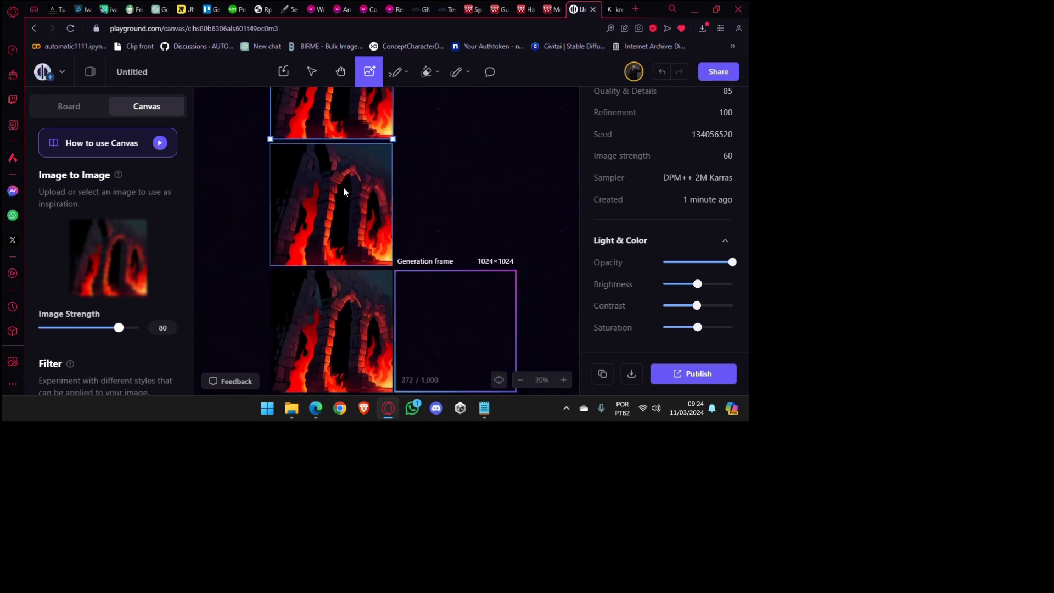
{"action": "left_click_drag", "start_coordinate": [343, 183], "coordinate": [328, 203]}
Duplicate the first cropped 256×256 tile and place the copy beside the first generated image, with their upper edges aligned.
{"action": "left_click", "coordinate": [419, 328]}
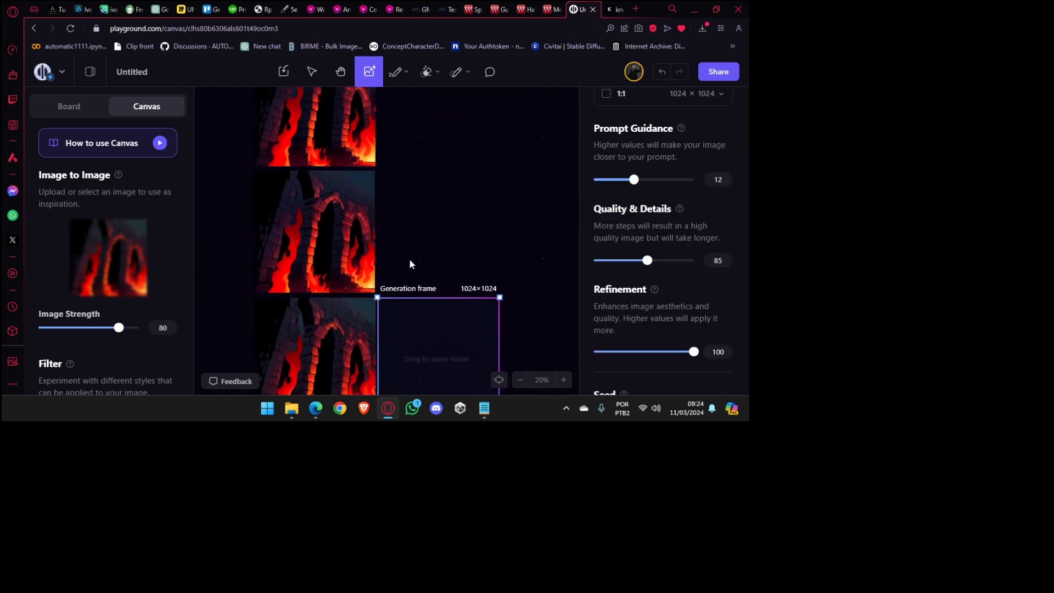
{"action": "left_click_drag", "start_coordinate": [417, 359], "coordinate": [494, 394]}
{"action": "left_click_drag", "start_coordinate": [389, 212], "coordinate": [383, 391]}
{"action": "left_click_drag", "start_coordinate": [406, 99], "coordinate": [441, 335]}
{"action": "left_click_drag", "start_coordinate": [379, 118], "coordinate": [378, 200]}
{"action": "scroll", "coordinate": [357, 218], "scroll_direction": "up", "scroll_amount": 3}
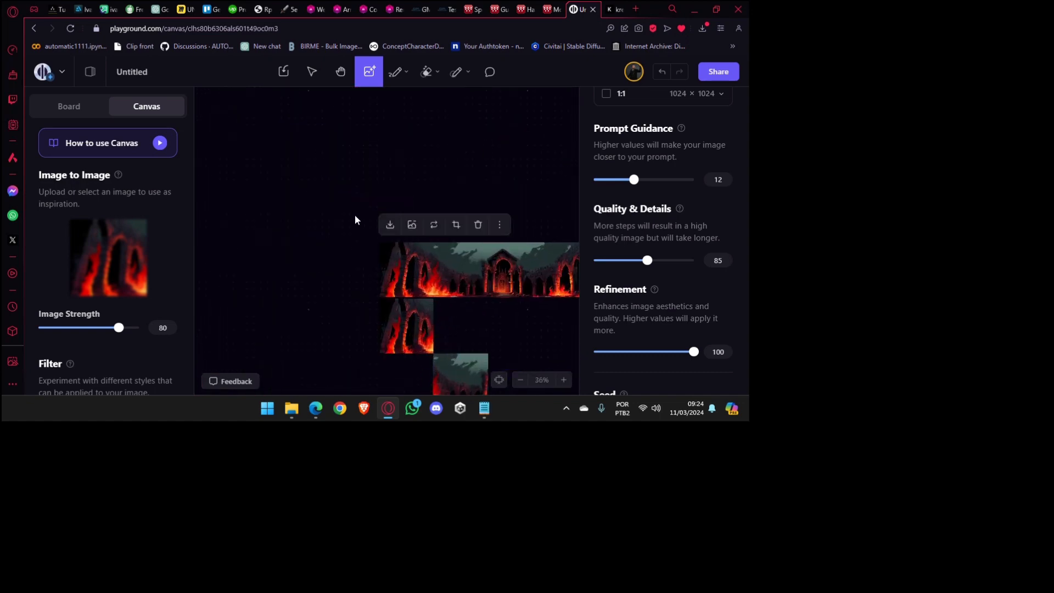
{"action": "scroll", "coordinate": [356, 211], "scroll_direction": "down", "scroll_amount": 3}
{"action": "left_click_drag", "start_coordinate": [364, 256], "coordinate": [418, 357]}
{"action": "left_click", "coordinate": [362, 201]}
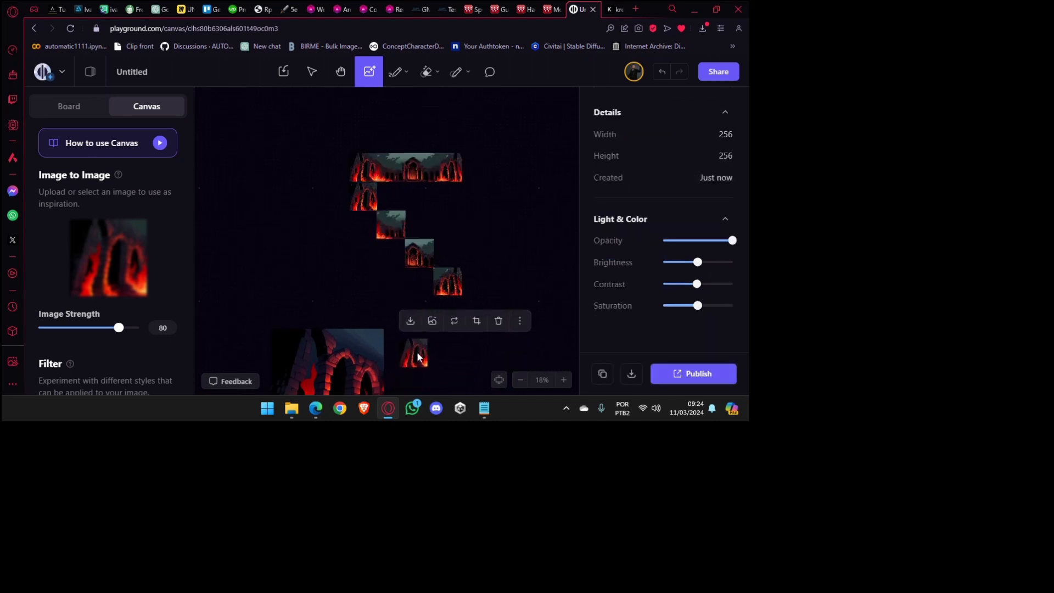
{"action": "scroll", "coordinate": [418, 357], "scroll_direction": "up", "scroll_amount": 5}
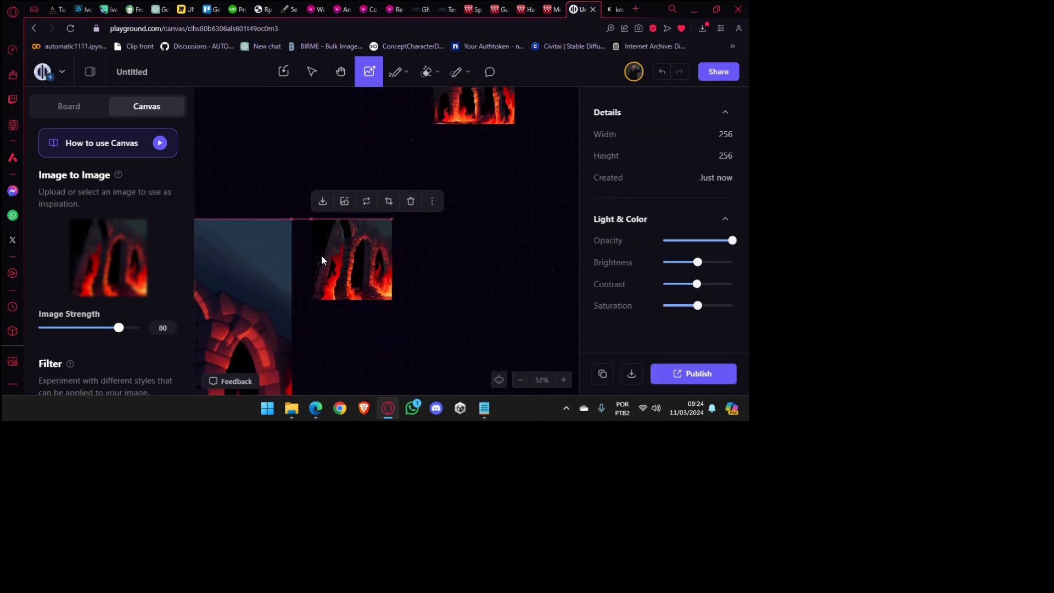
{"action": "left_click_drag", "start_coordinate": [321, 260], "coordinate": [330, 268]}
Enlarge the copied tile to 1023×1023 and place it against the right edge of the first generated image.
{"action": "left_click_drag", "start_coordinate": [392, 300], "coordinate": [615, 418]}
{"action": "scroll", "coordinate": [379, 334], "scroll_direction": "down", "scroll_amount": 3}
{"action": "left_click_drag", "start_coordinate": [371, 338], "coordinate": [443, 339]}
Compare the enlarged tile with the first generated image and move it beside the second generated image.
{"action": "scroll", "coordinate": [442, 336], "scroll_direction": "up", "scroll_amount": 5}
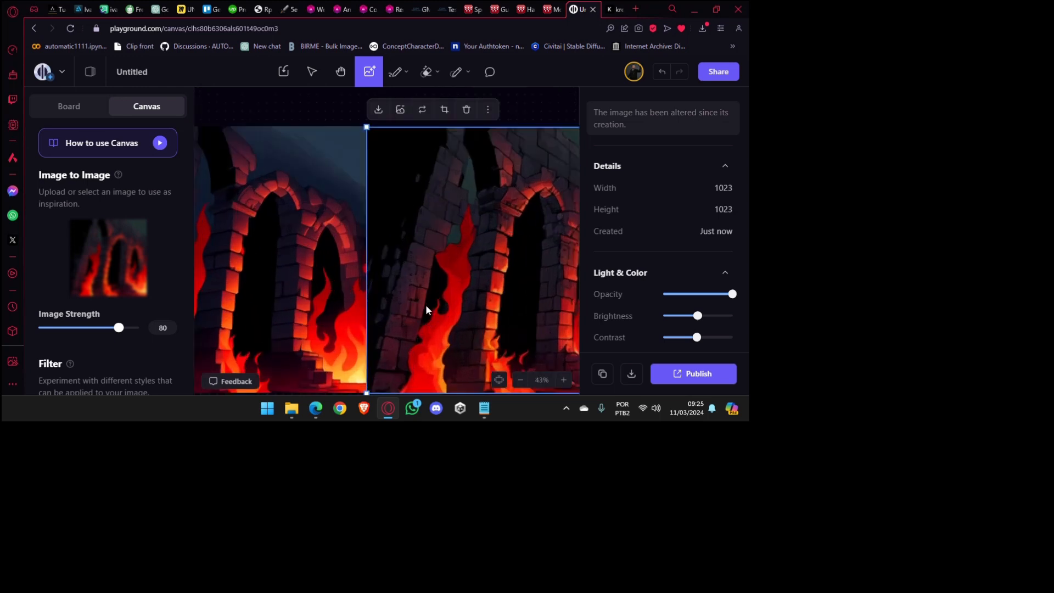
{"action": "scroll", "coordinate": [451, 330], "scroll_direction": "down", "scroll_amount": 2}
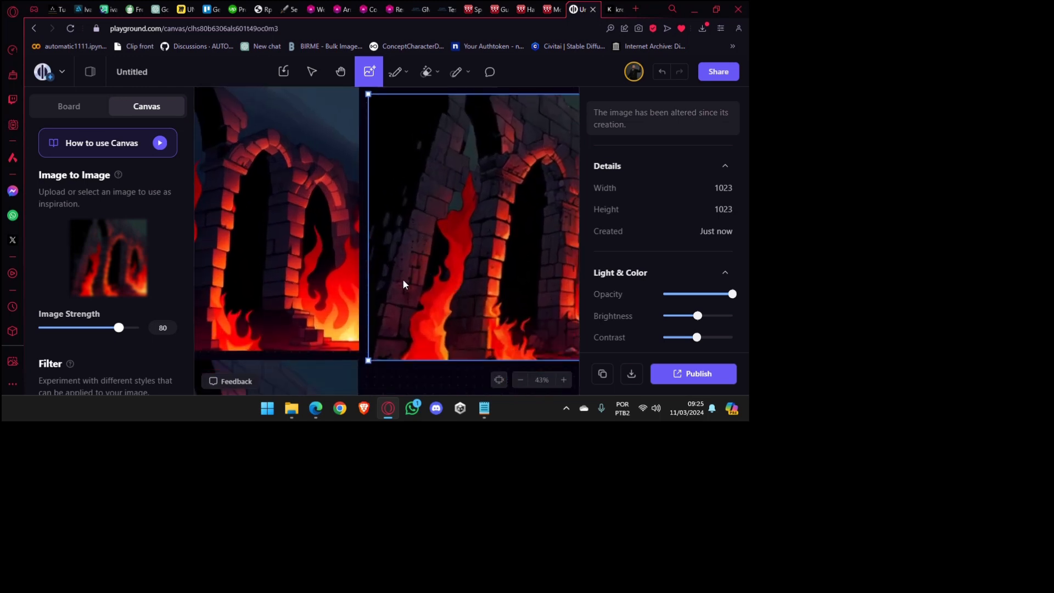
{"action": "scroll", "coordinate": [453, 211], "scroll_direction": "right", "scroll_amount": 4}
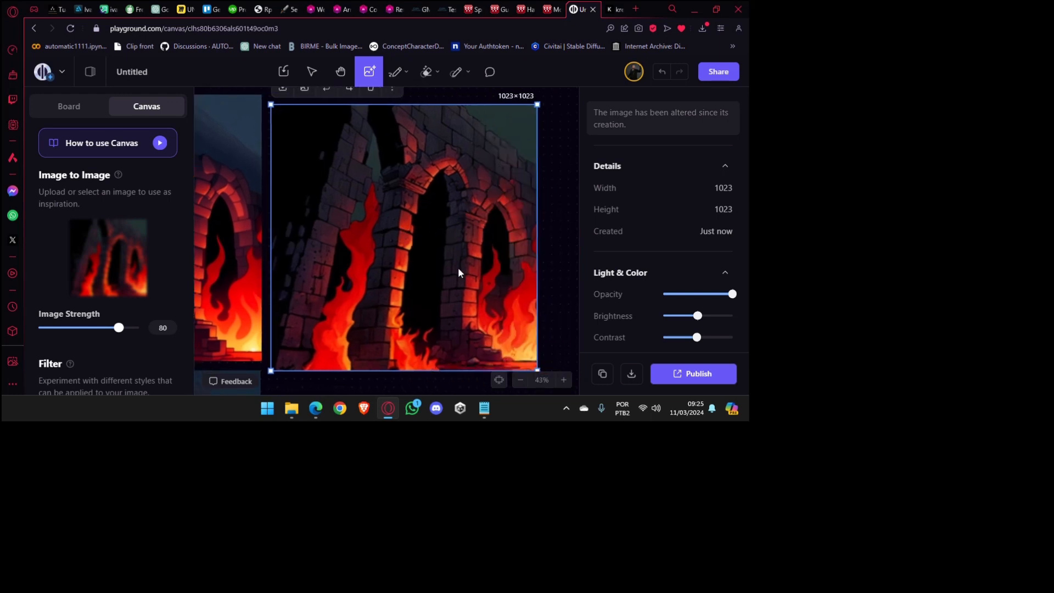
{"action": "scroll", "coordinate": [458, 267], "scroll_direction": "down", "scroll_amount": 3}
{"action": "scroll", "coordinate": [442, 321], "scroll_direction": "down", "scroll_amount": 2}
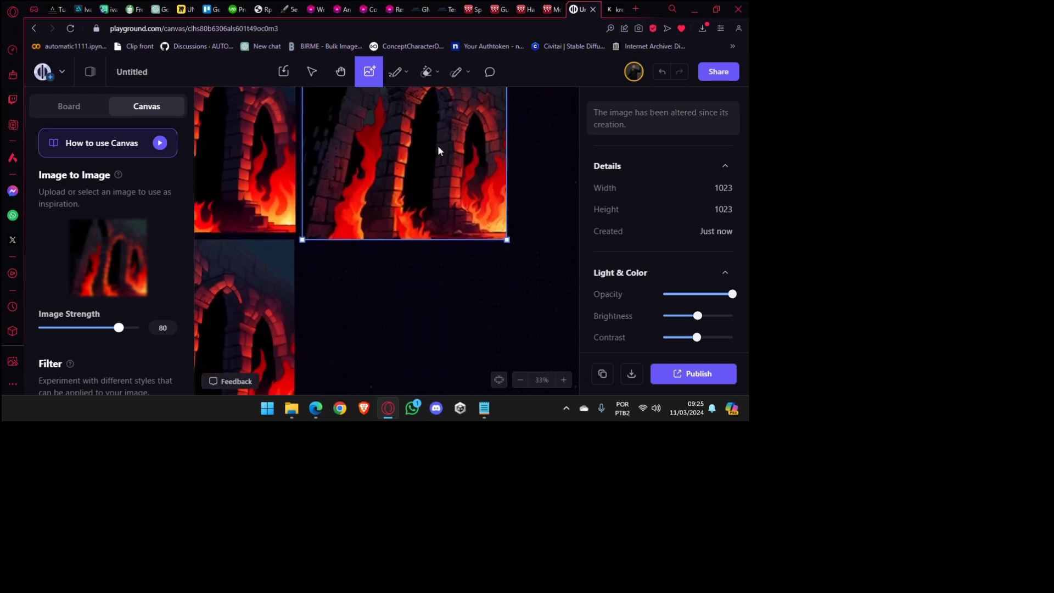
{"action": "scroll", "coordinate": [437, 145], "scroll_direction": "down", "scroll_amount": 2}
{"action": "left_click_drag", "start_coordinate": [422, 133], "coordinate": [423, 334]}
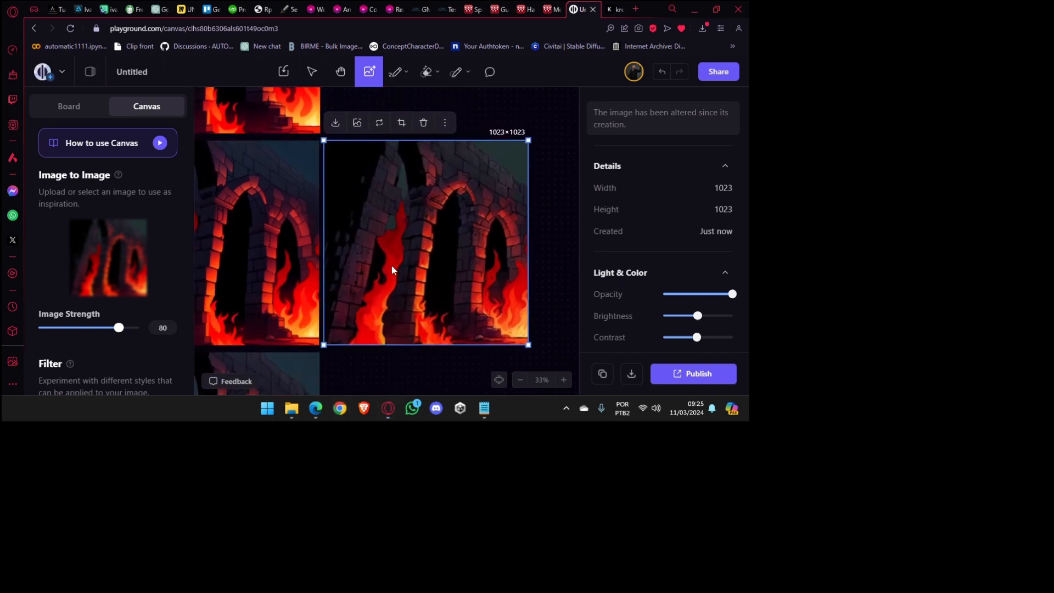
Move the enlarged tile beside the third generated image and compare the two.
{"action": "scroll", "coordinate": [353, 389], "scroll_direction": "down", "scroll_amount": 3}
{"action": "left_click_drag", "start_coordinate": [397, 160], "coordinate": [408, 374]}
{"action": "scroll", "coordinate": [385, 287], "scroll_direction": "down", "scroll_amount": 2}
{"action": "left_click_drag", "start_coordinate": [385, 288], "coordinate": [377, 277]}
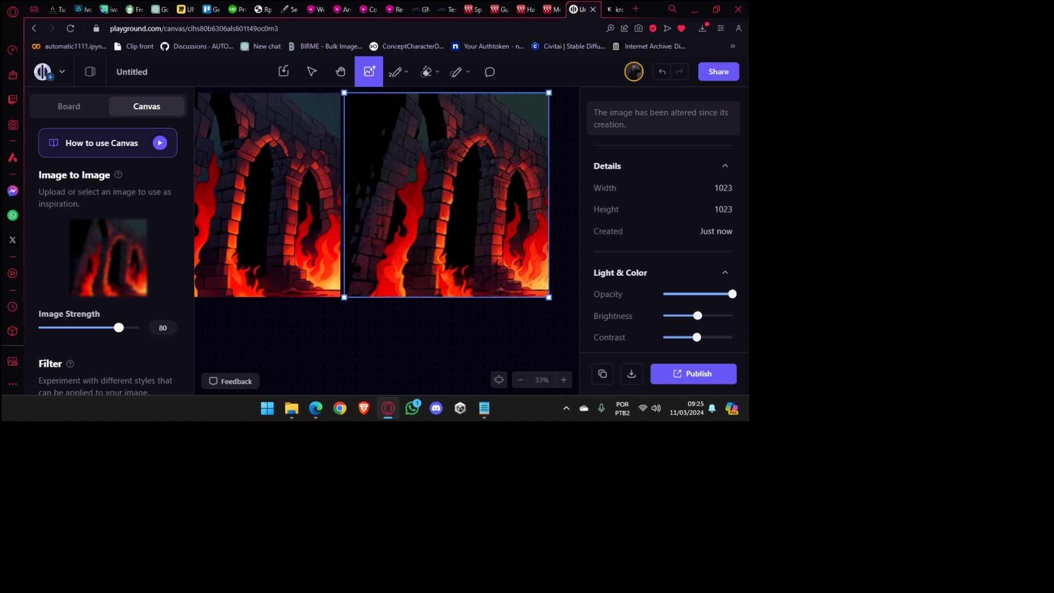
{"action": "left_click_drag", "start_coordinate": [238, 223], "coordinate": [332, 225]}
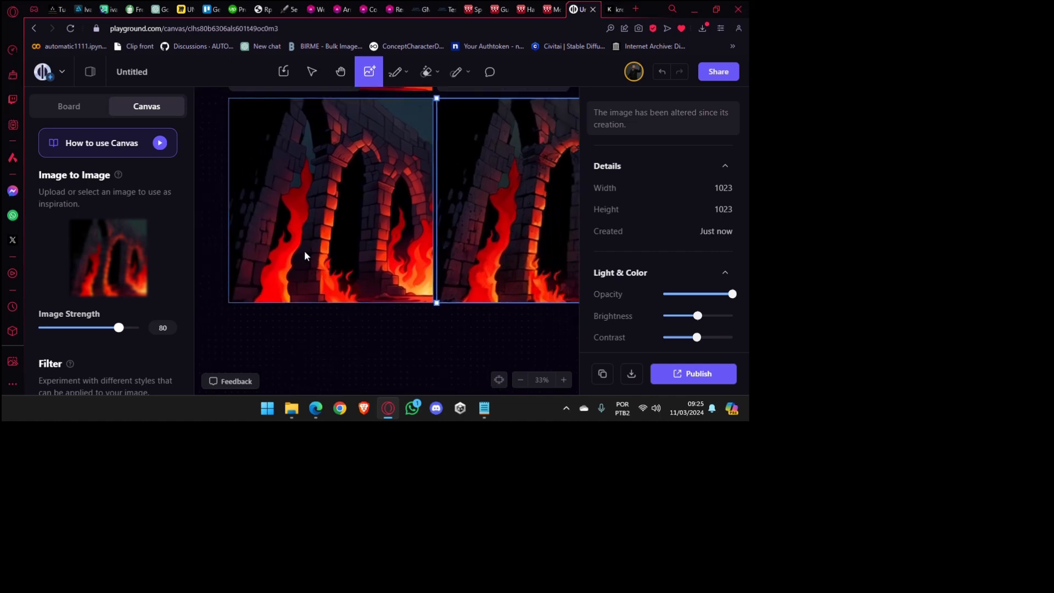
Delete the enlarged comparison tile and the surplus generated variations of the first tile.
{"action": "scroll", "coordinate": [357, 246], "scroll_direction": "up", "scroll_amount": 1}
{"action": "scroll", "coordinate": [361, 296], "scroll_direction": "down", "scroll_amount": 5}
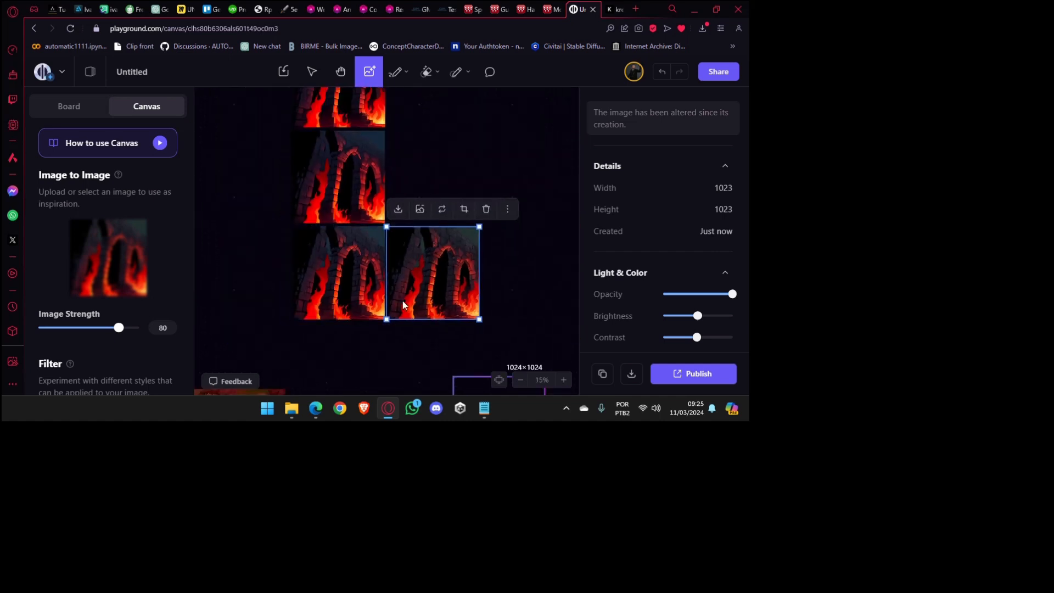
{"action": "key", "text": "Delete"}
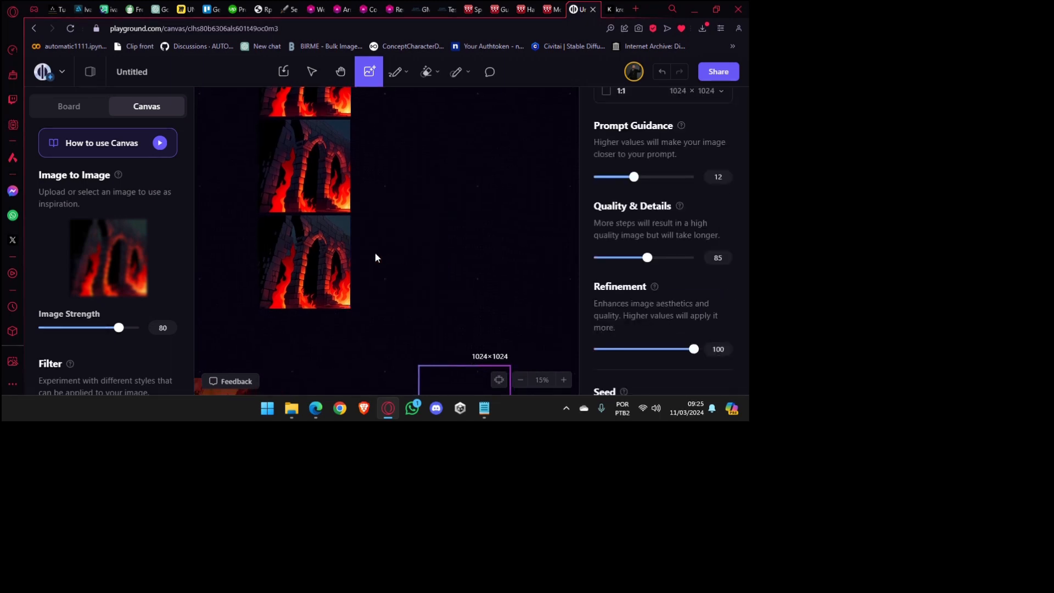
{"action": "scroll", "coordinate": [409, 367], "scroll_direction": "up", "scroll_amount": 2}
{"action": "left_click_drag", "start_coordinate": [399, 235], "coordinate": [292, 364]}
{"action": "key", "text": "Delete"}
{"action": "scroll", "coordinate": [377, 202], "scroll_direction": "up", "scroll_amount": 1}
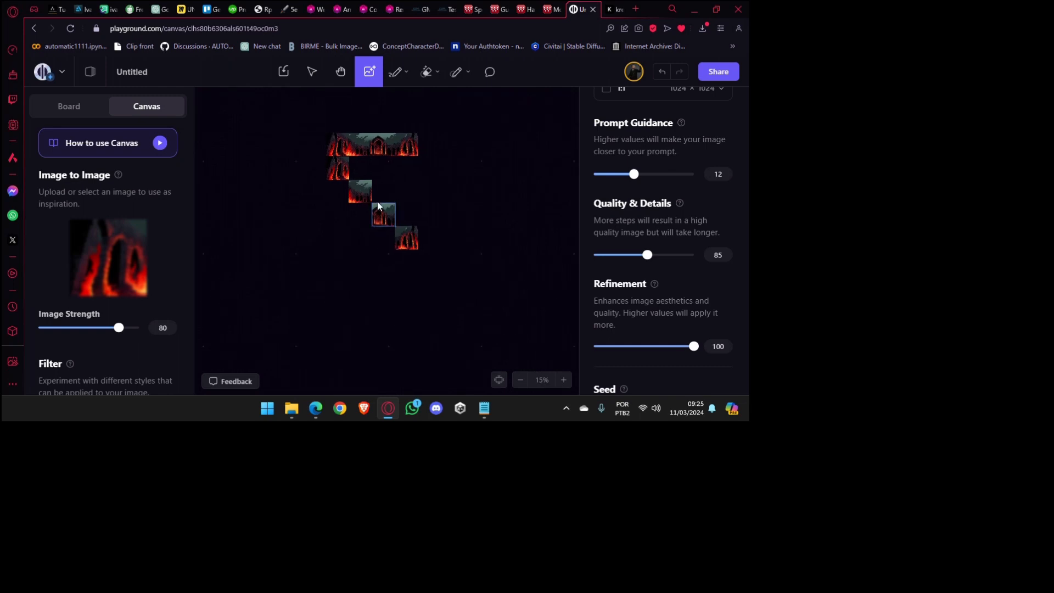
Use the second cropped tile as the image-to-image source, enlarge the generation frame to 1024×1024 and generate the second image.
{"action": "left_click", "coordinate": [360, 191]}
{"action": "left_click", "coordinate": [404, 163]}
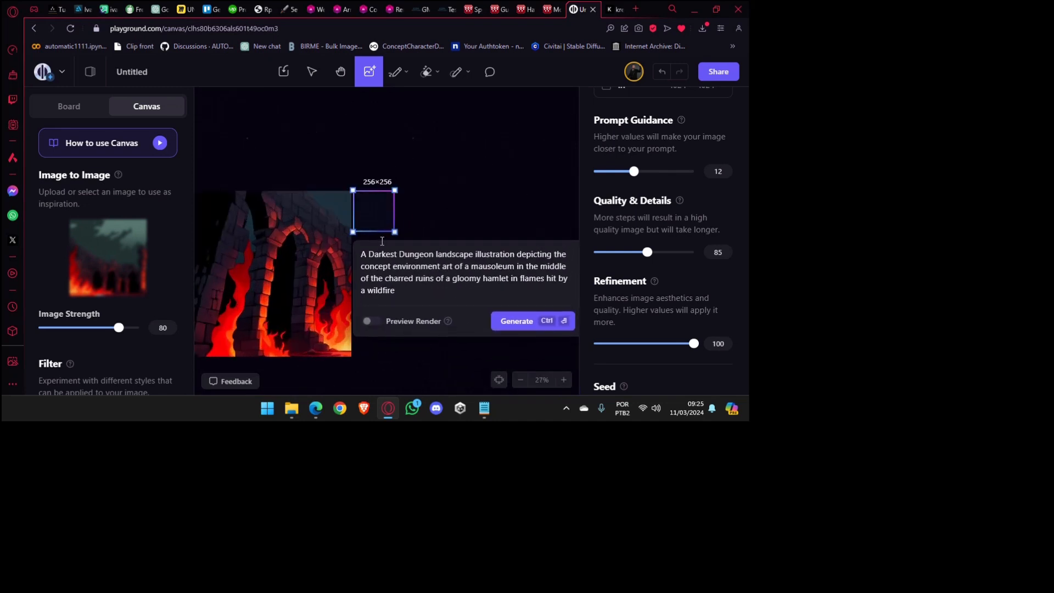
{"action": "left_click_drag", "start_coordinate": [410, 242], "coordinate": [643, 420]}
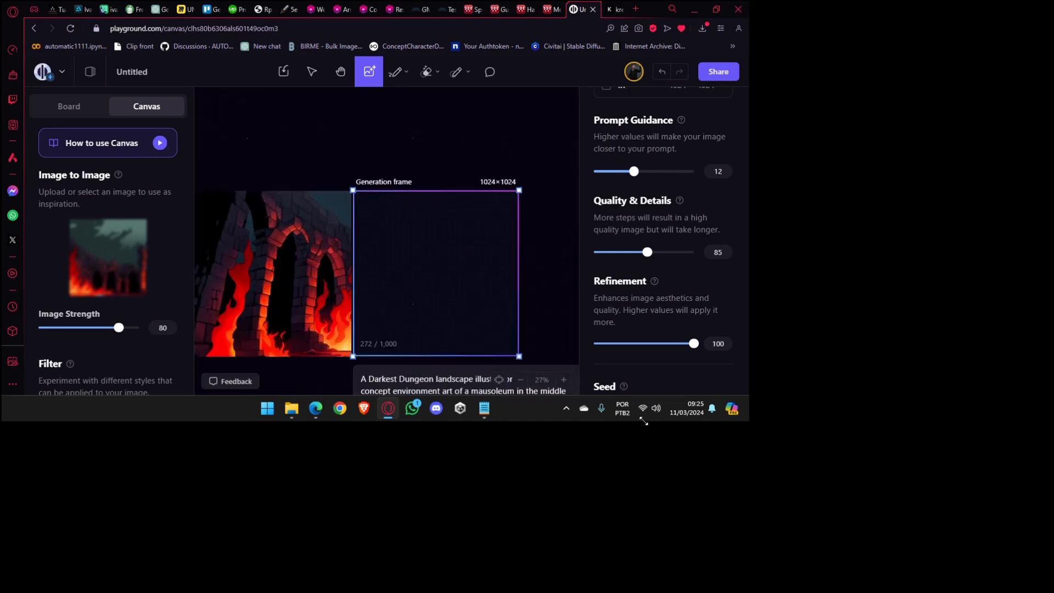
{"action": "left_click", "coordinate": [461, 331]}
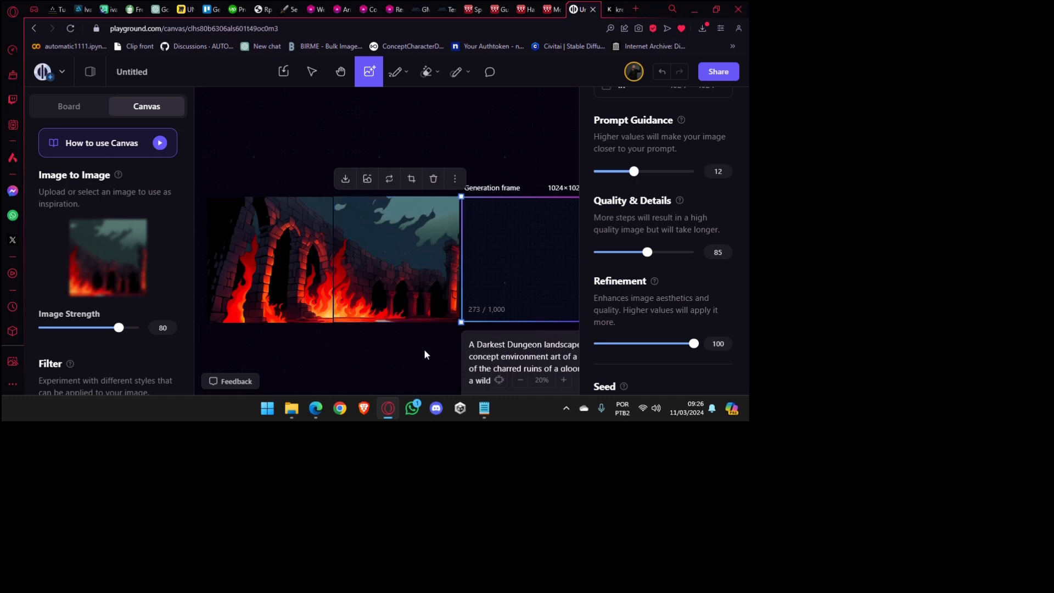
Use the third cropped tile as the image-to-image source and generate it at 1024×1024 beside the second image.
{"action": "scroll", "coordinate": [386, 326], "scroll_direction": "down", "scroll_amount": 3}
{"action": "scroll", "coordinate": [385, 323], "scroll_direction": "down", "scroll_amount": 1}
{"action": "left_click_drag", "start_coordinate": [386, 148], "coordinate": [387, 229]}
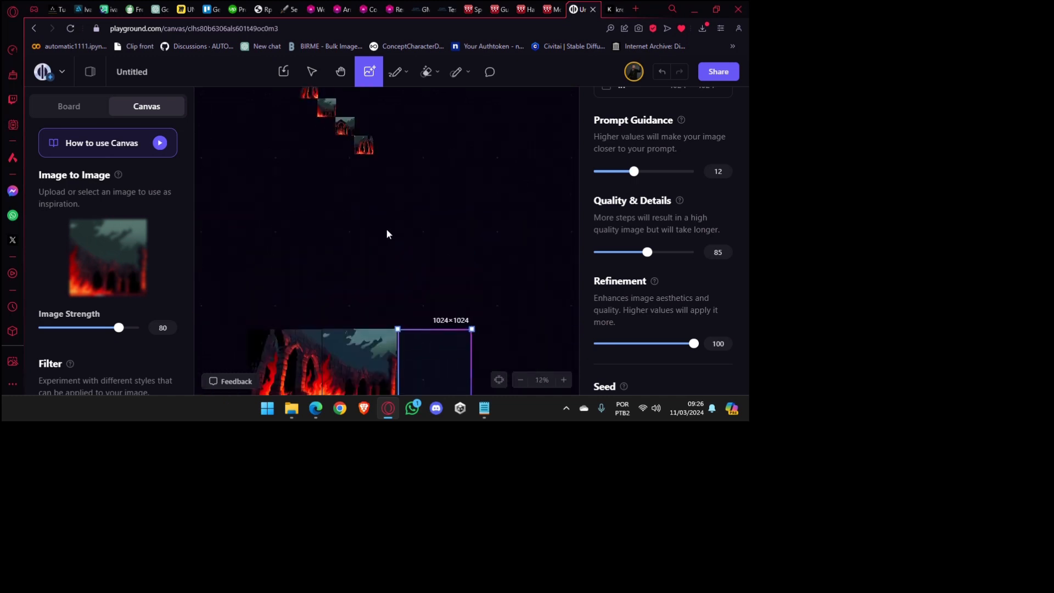
{"action": "scroll", "coordinate": [385, 226], "scroll_direction": "down", "scroll_amount": 1}
{"action": "left_click", "coordinate": [362, 153]}
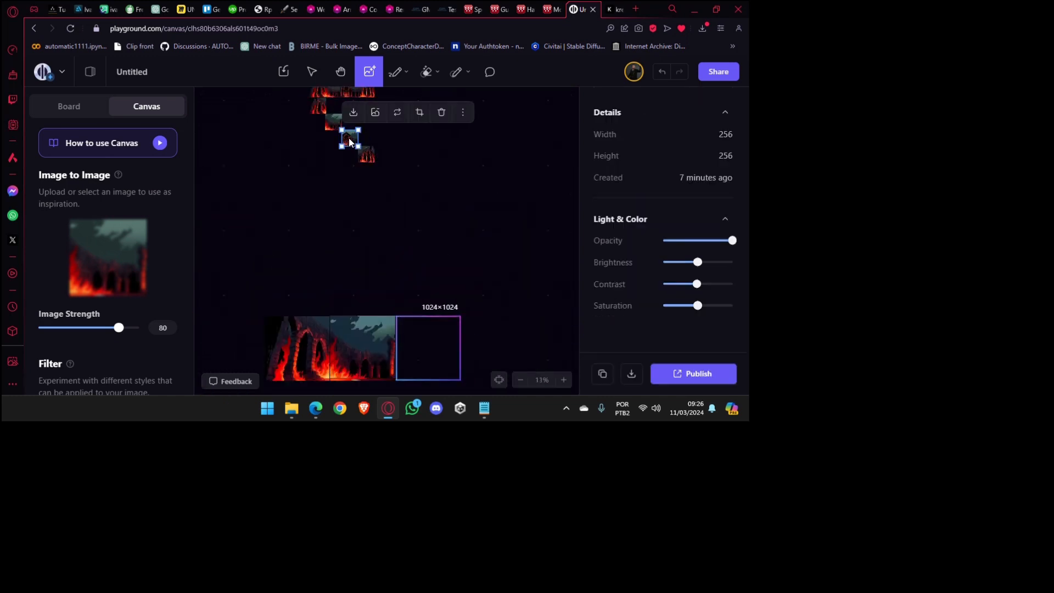
{"action": "left_click", "coordinate": [397, 110]}
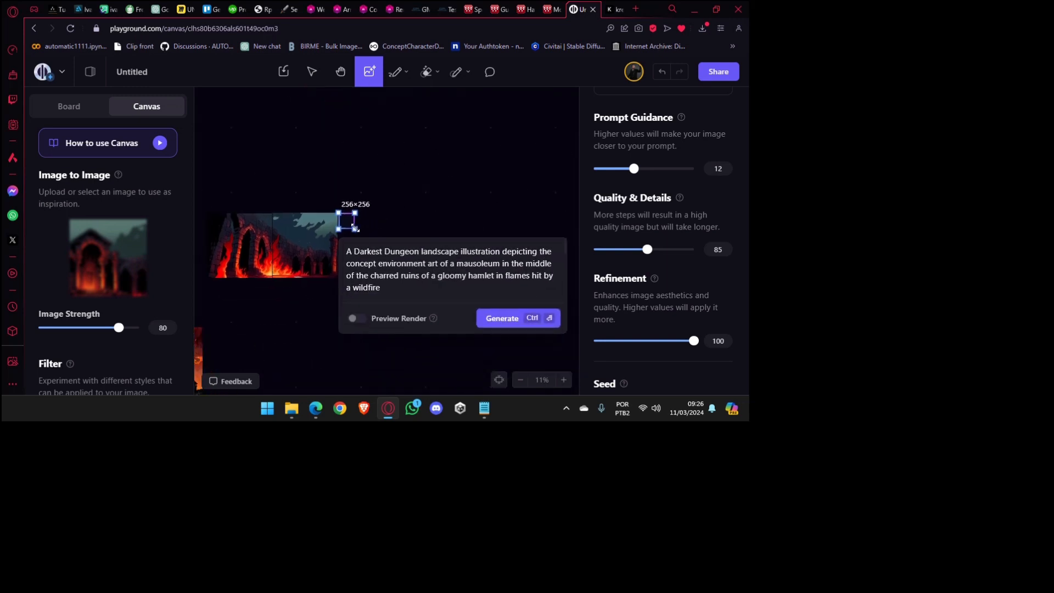
{"action": "left_click", "coordinate": [502, 367]}
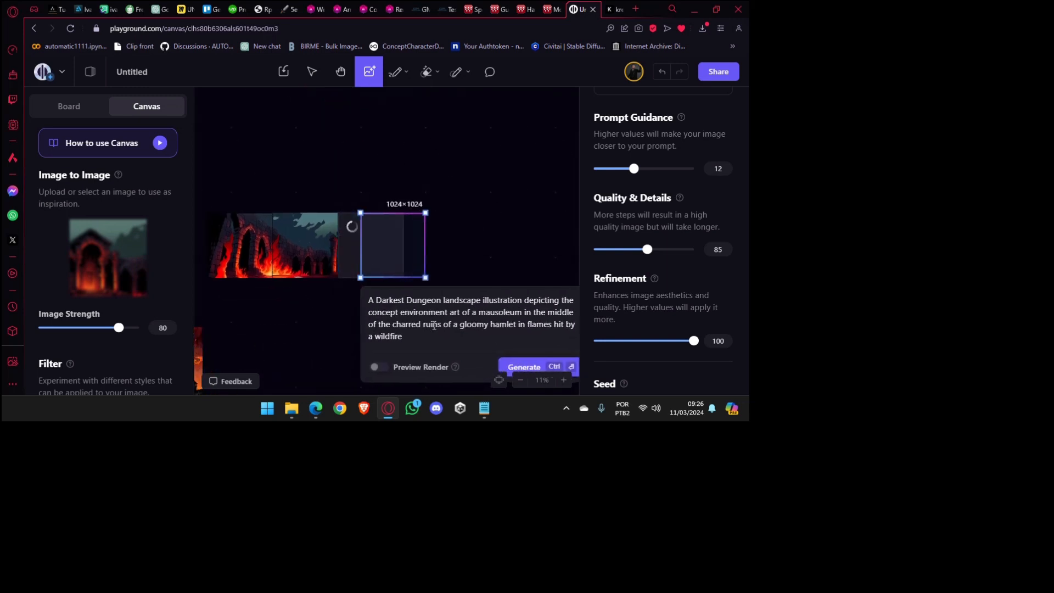
Set the fourth cropped tile as the image-to-image source.
{"action": "scroll", "coordinate": [300, 281], "scroll_direction": "up", "scroll_amount": 5}
{"action": "left_click_drag", "start_coordinate": [301, 285], "coordinate": [288, 379]}
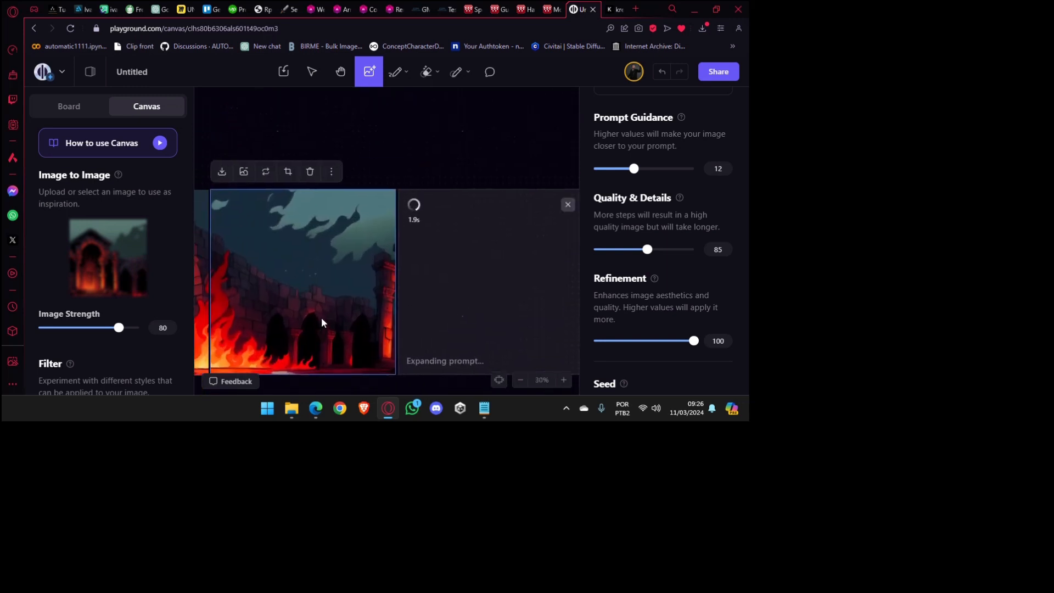
{"action": "scroll", "coordinate": [350, 283], "scroll_direction": "down", "scroll_amount": 5}
{"action": "scroll", "coordinate": [355, 173], "scroll_direction": "down", "scroll_amount": 3}
{"action": "left_click", "coordinate": [347, 114]}
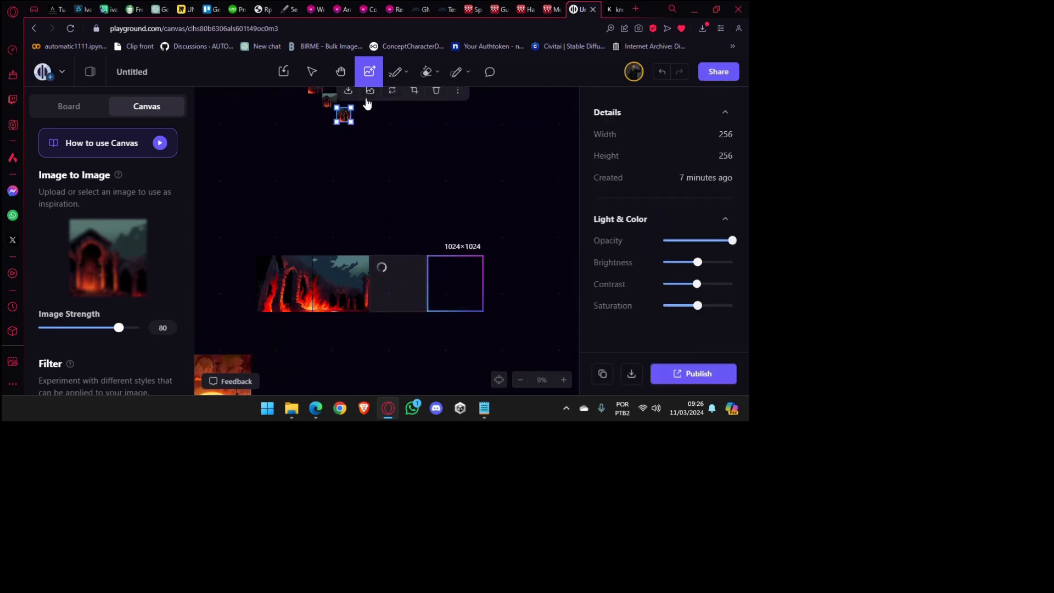
{"action": "left_click", "coordinate": [377, 96]}
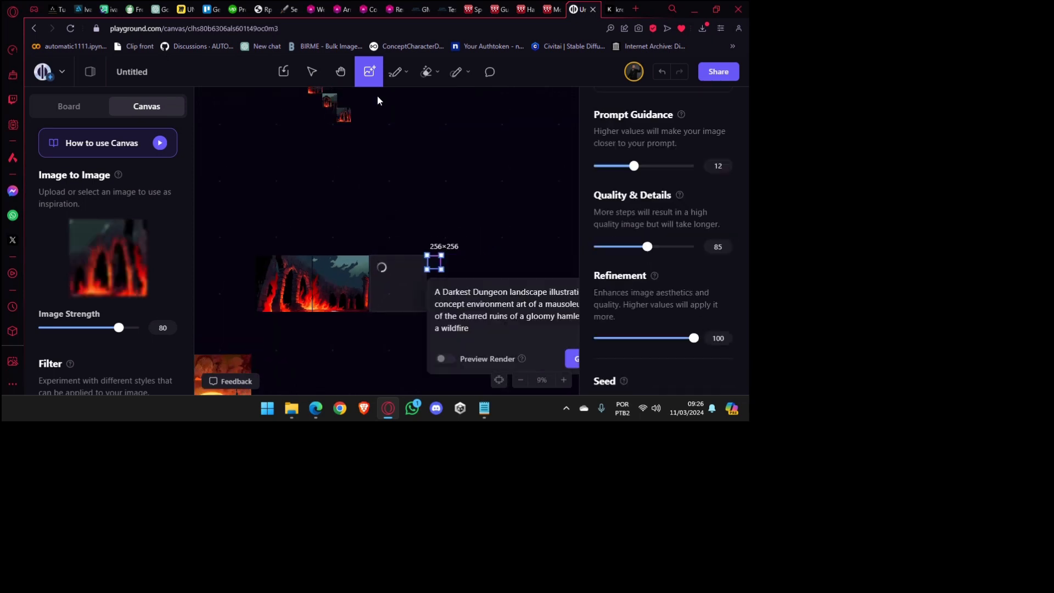
{"action": "left_click", "coordinate": [571, 363]}
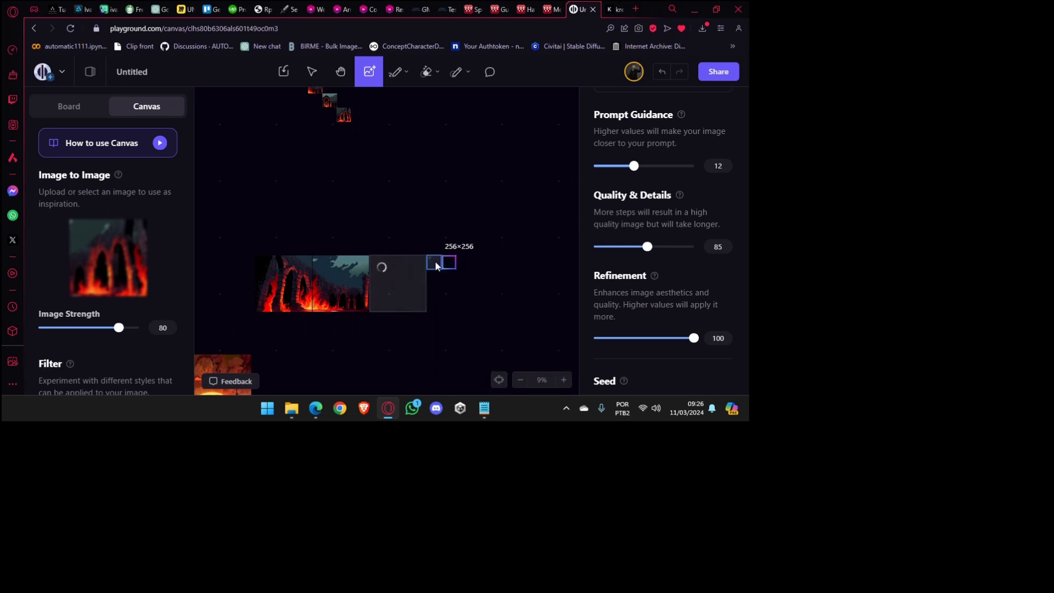
{"action": "scroll", "coordinate": [440, 281], "scroll_direction": "up", "scroll_amount": 3}
{"action": "scroll", "coordinate": [433, 313], "scroll_direction": "up", "scroll_amount": 5}
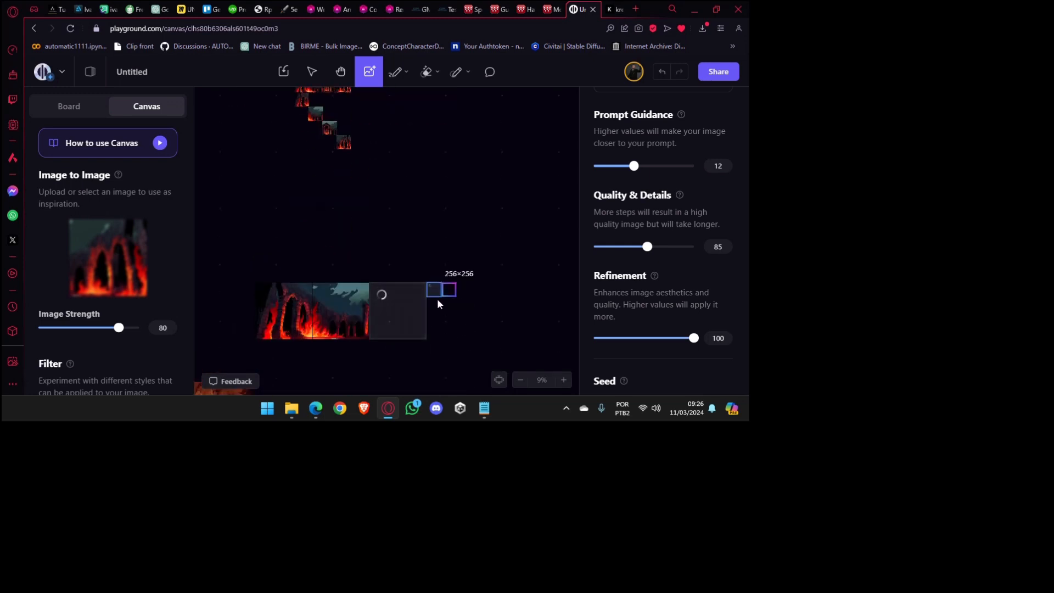
{"action": "scroll", "coordinate": [437, 254], "scroll_direction": "up", "scroll_amount": 2}
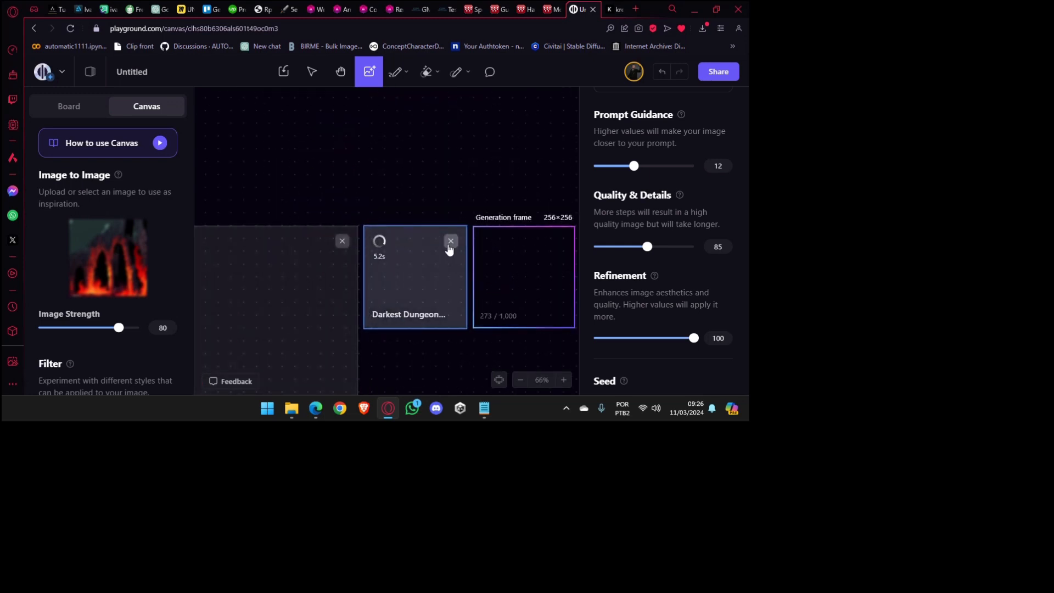
{"action": "scroll", "coordinate": [434, 249], "scroll_direction": "down", "scroll_amount": 5}
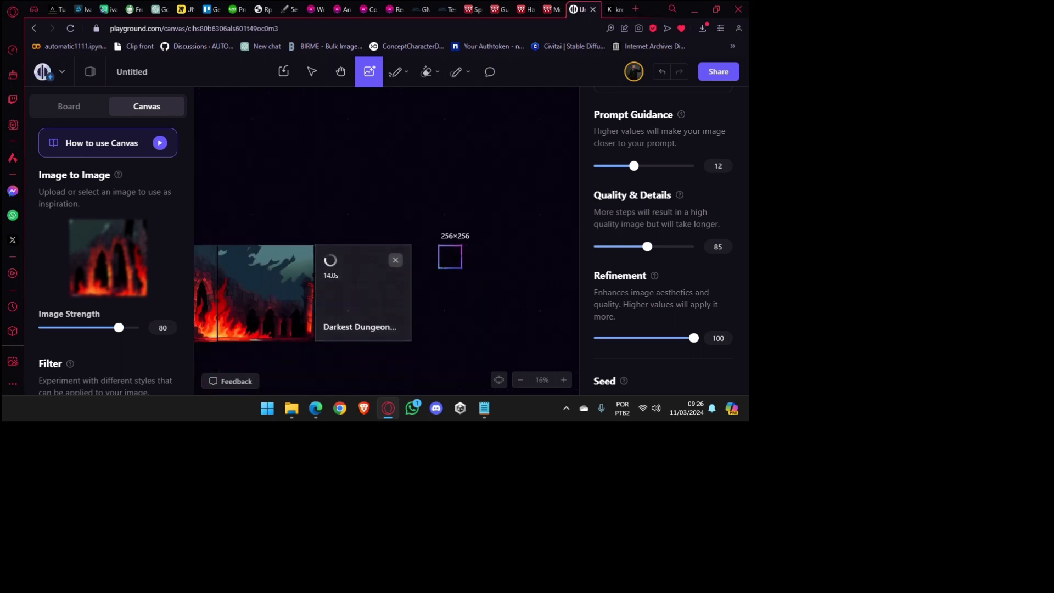
Place the generation frame beside the third image, enlarge it to 1024×1024 and generate the fourth image.
{"action": "left_click_drag", "start_coordinate": [450, 257], "coordinate": [426, 259]}
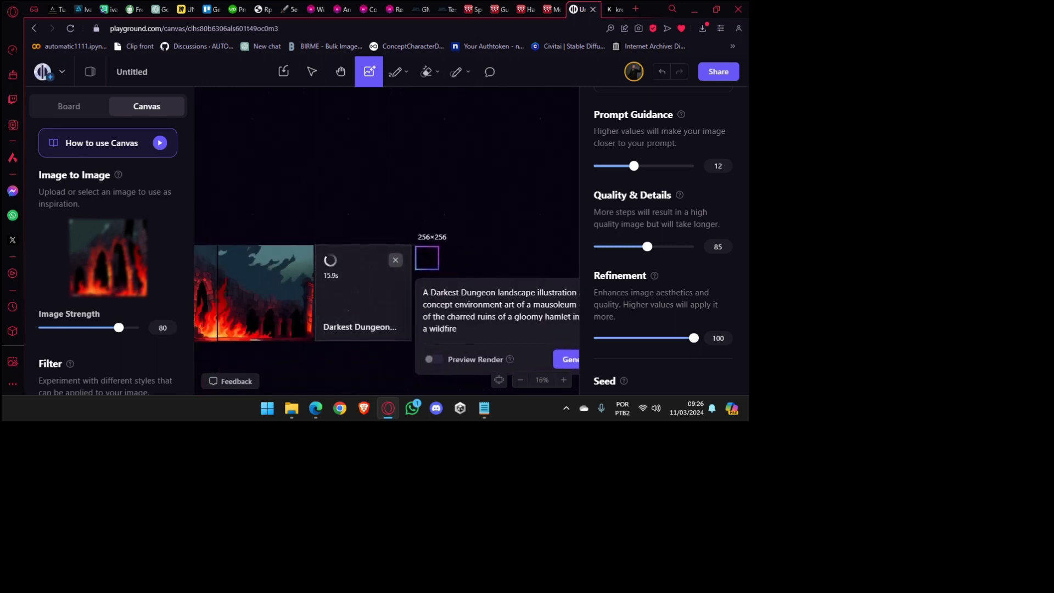
{"action": "scroll", "coordinate": [423, 258], "scroll_direction": "up", "scroll_amount": 2}
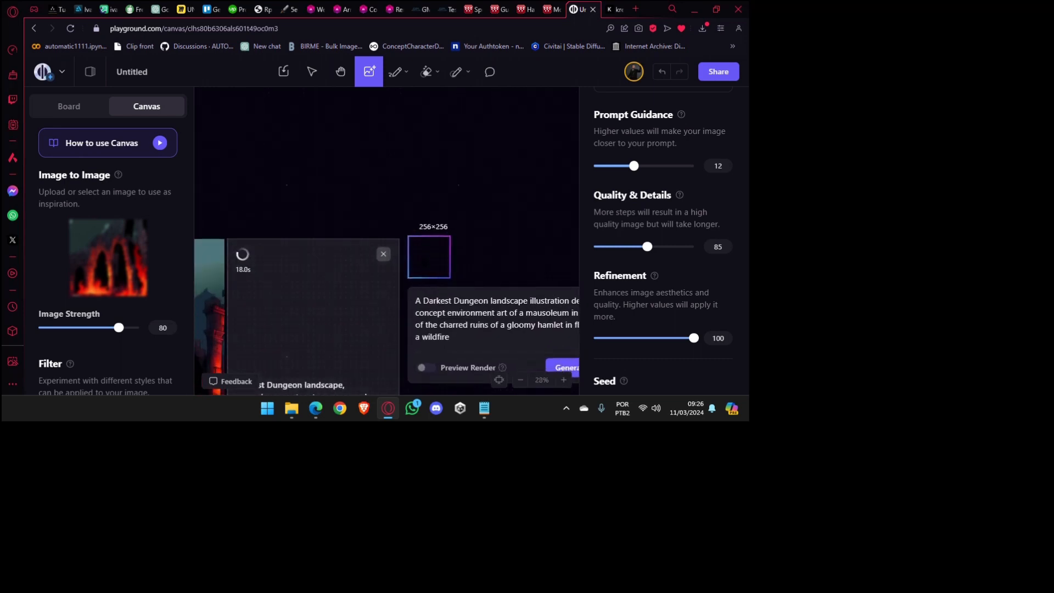
{"action": "left_click_drag", "start_coordinate": [424, 266], "coordinate": [547, 389]}
{"action": "scroll", "coordinate": [427, 266], "scroll_direction": "down", "scroll_amount": 2}
{"action": "left_click", "coordinate": [481, 303]}
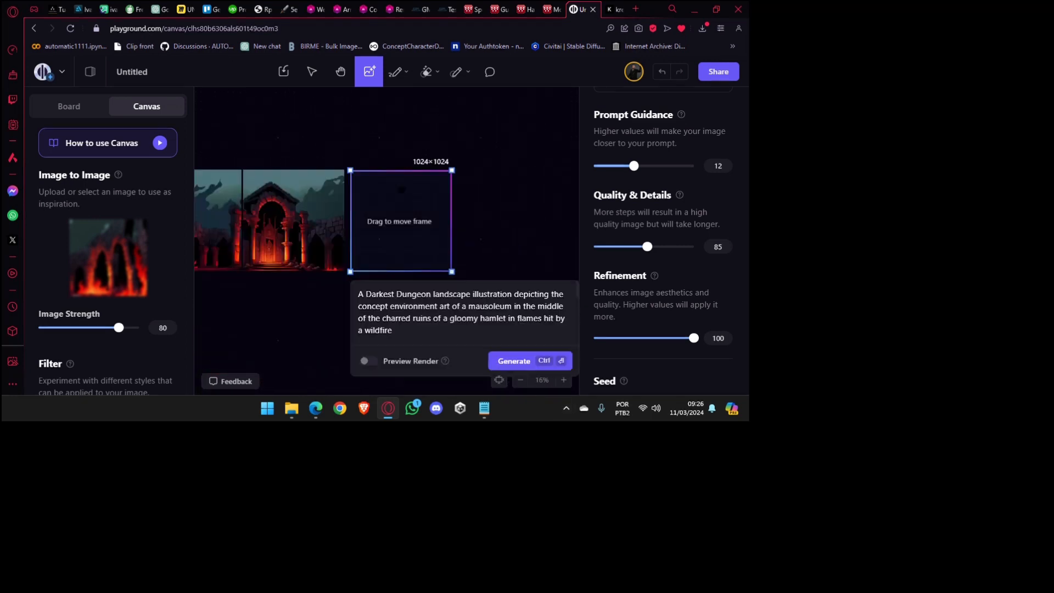
{"action": "left_click", "coordinate": [486, 319]}
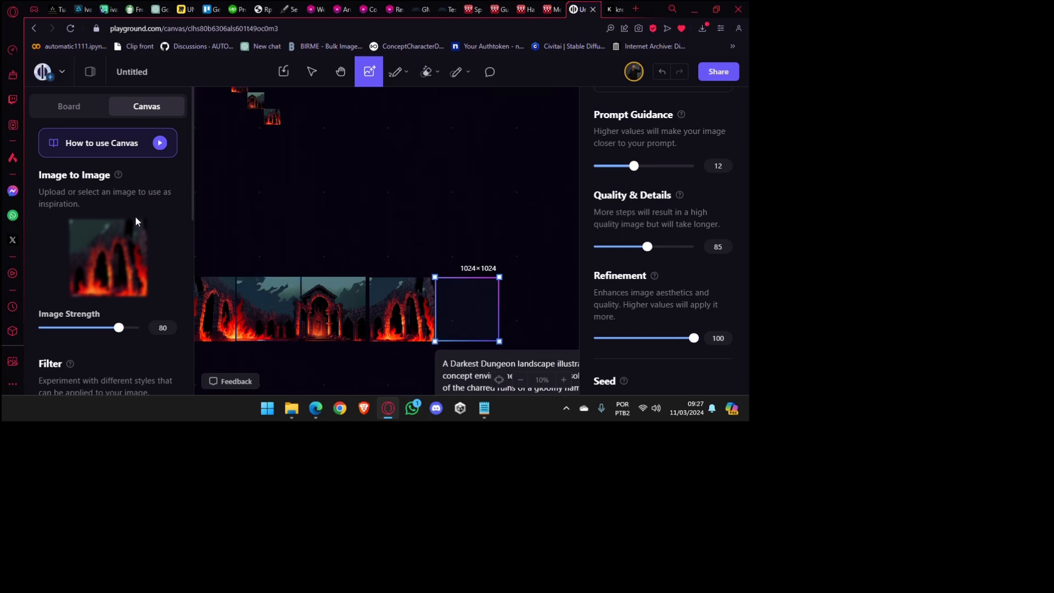
Move the fourth generated image flush against the third one, with their upper edges aligned.
{"action": "scroll", "coordinate": [331, 311], "scroll_direction": "up", "scroll_amount": 2}
{"action": "scroll", "coordinate": [331, 311], "scroll_direction": "up", "scroll_amount": 2}
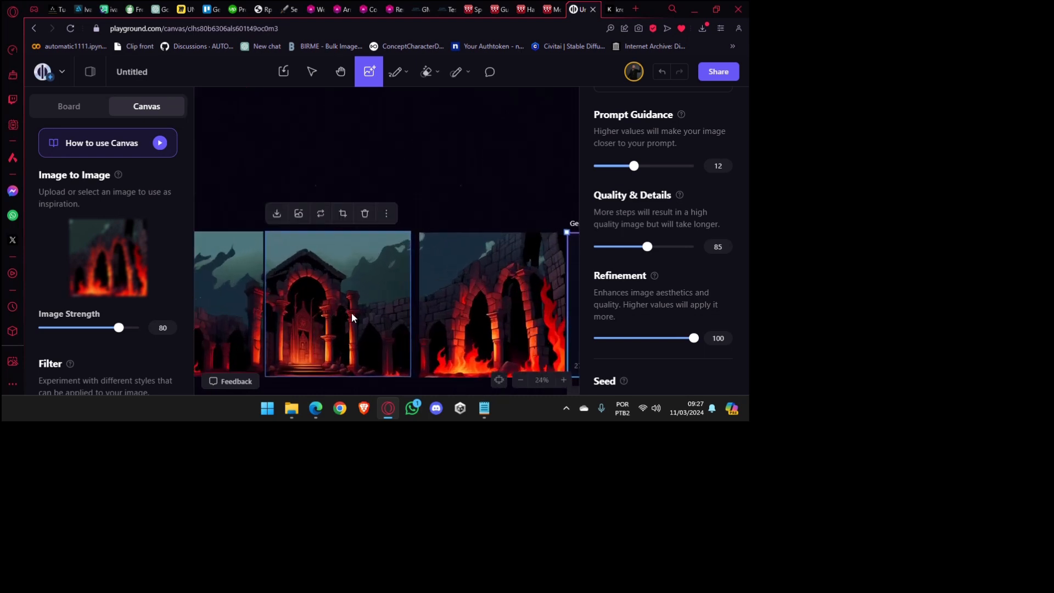
{"action": "left_click", "coordinate": [389, 313]}
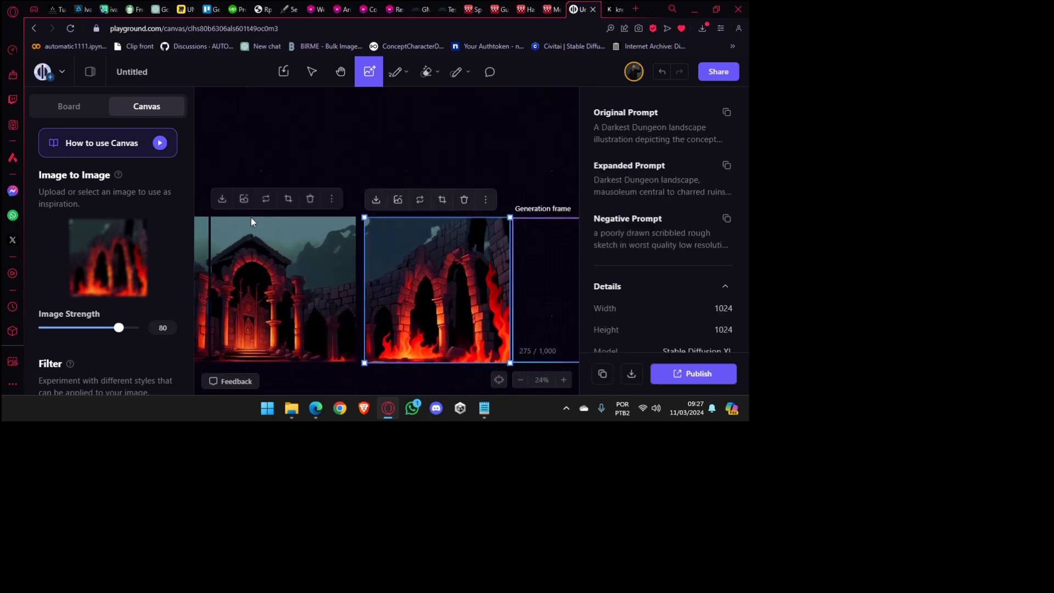
{"action": "scroll", "coordinate": [360, 232], "scroll_direction": "up", "scroll_amount": 5}
{"action": "left_click_drag", "start_coordinate": [473, 272], "coordinate": [443, 265]}
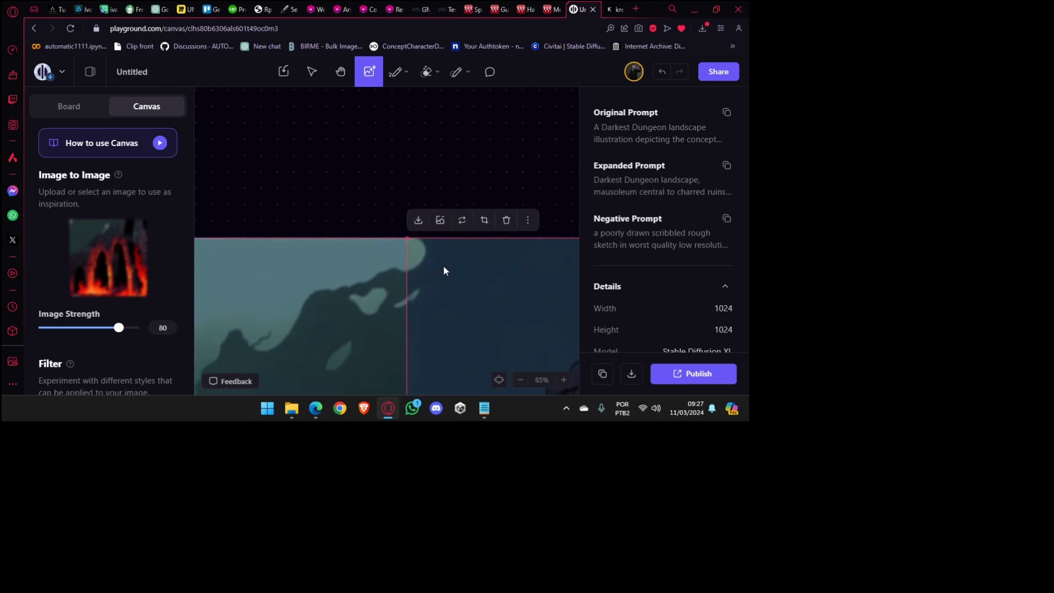
Reposition the other generated images in the row to close the gaps between them and check the seams.
{"action": "scroll", "coordinate": [425, 271], "scroll_direction": "down", "scroll_amount": 4}
{"action": "left_click_drag", "start_coordinate": [386, 333], "coordinate": [385, 247]}
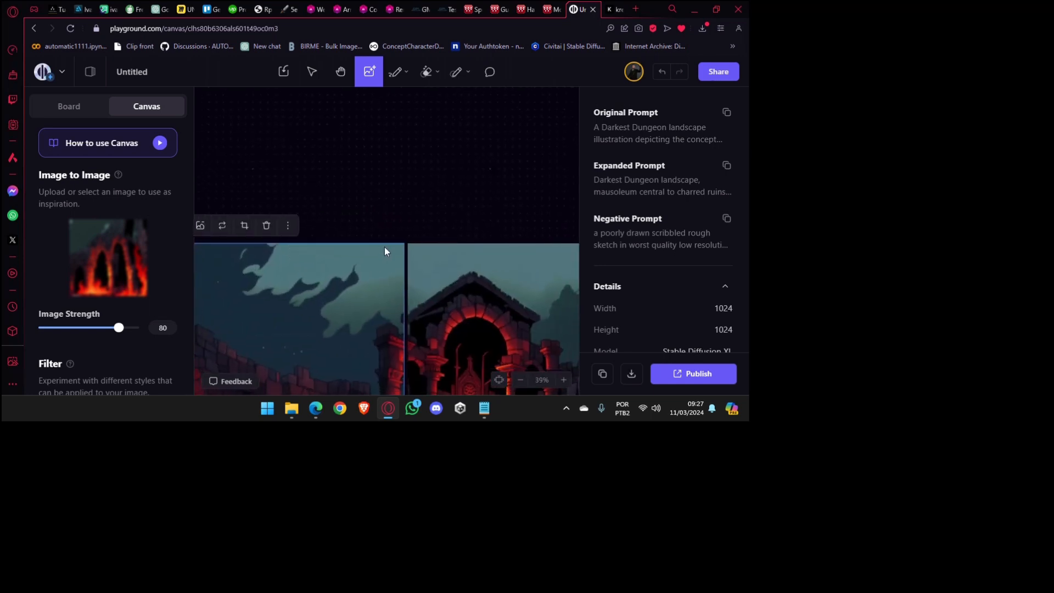
{"action": "scroll", "coordinate": [379, 250], "scroll_direction": "up", "scroll_amount": 4}
{"action": "left_click", "coordinate": [356, 258]}
{"action": "scroll", "coordinate": [358, 262], "scroll_direction": "down", "scroll_amount": 4}
{"action": "left_click_drag", "start_coordinate": [312, 278], "coordinate": [544, 270]}
{"action": "left_click_drag", "start_coordinate": [350, 288], "coordinate": [344, 289]}
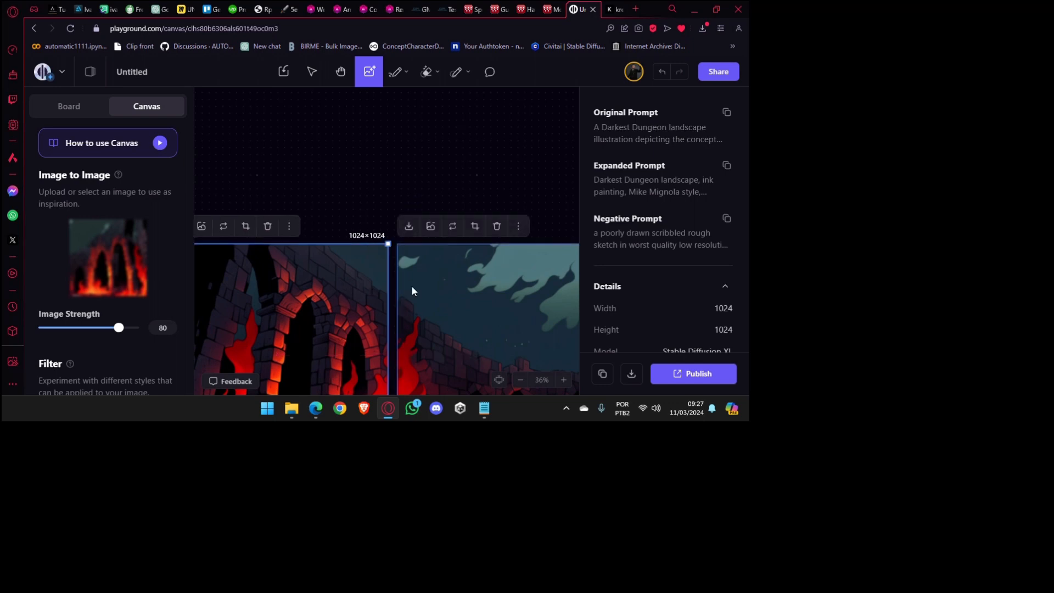
{"action": "left_click_drag", "start_coordinate": [434, 283], "coordinate": [377, 287]}
{"action": "left_click_drag", "start_coordinate": [539, 302], "coordinate": [368, 280]}
{"action": "left_click_drag", "start_coordinate": [409, 310], "coordinate": [363, 284]}
{"action": "scroll", "coordinate": [371, 307], "scroll_direction": "down", "scroll_amount": 4}
{"action": "scroll", "coordinate": [363, 285], "scroll_direction": "up", "scroll_amount": 4}
{"action": "left_click", "coordinate": [384, 347]}
{"action": "left_click_drag", "start_coordinate": [384, 348], "coordinate": [366, 284]}
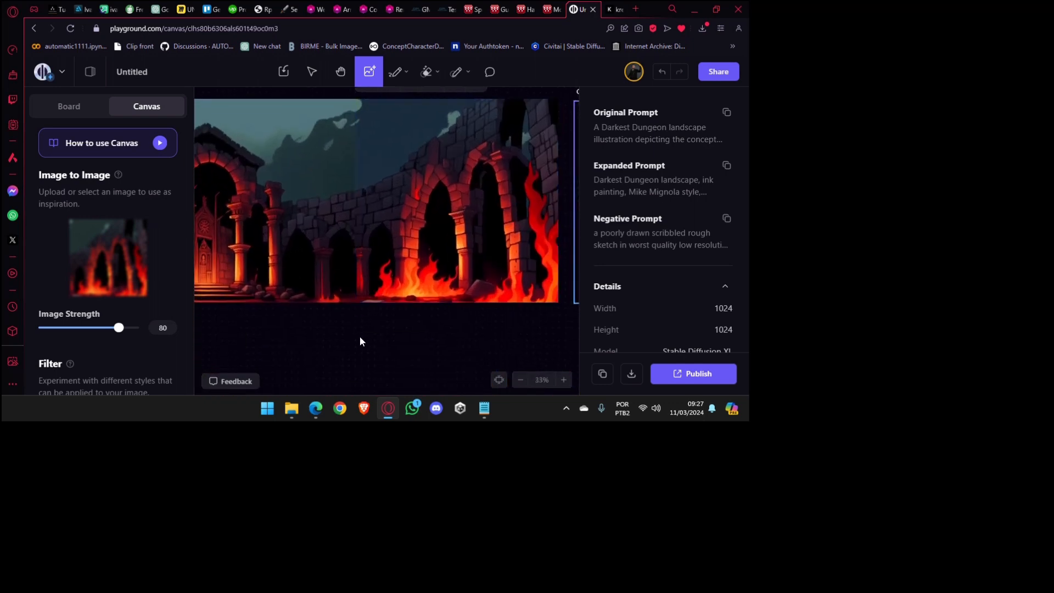
Try removing the background from the fourth generated image.
{"action": "left_click", "coordinate": [360, 336]}
{"action": "left_click_drag", "start_coordinate": [363, 328], "coordinate": [395, 393]}
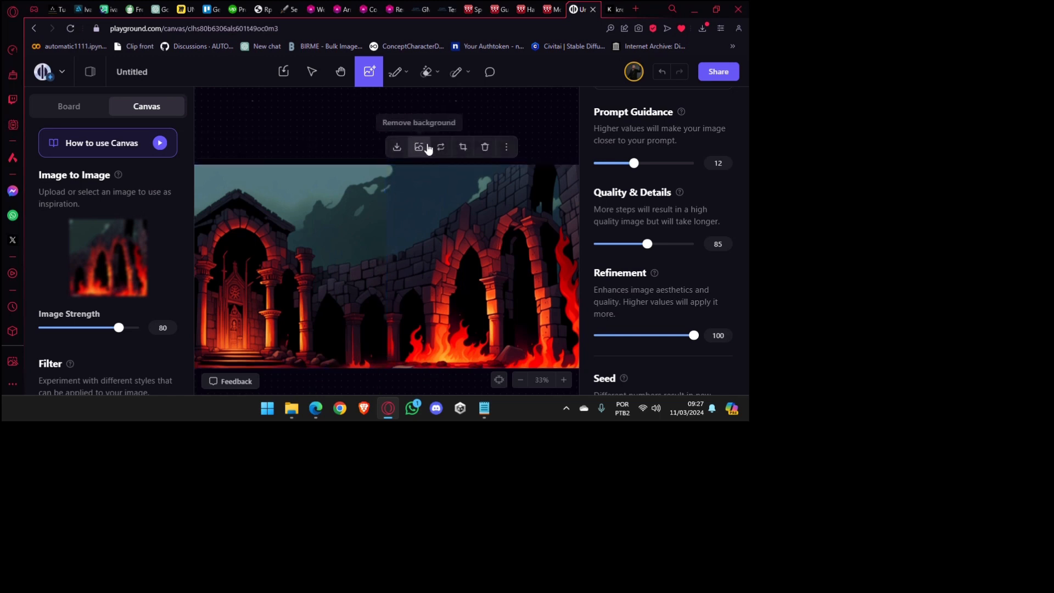
{"action": "left_click", "coordinate": [419, 148]}
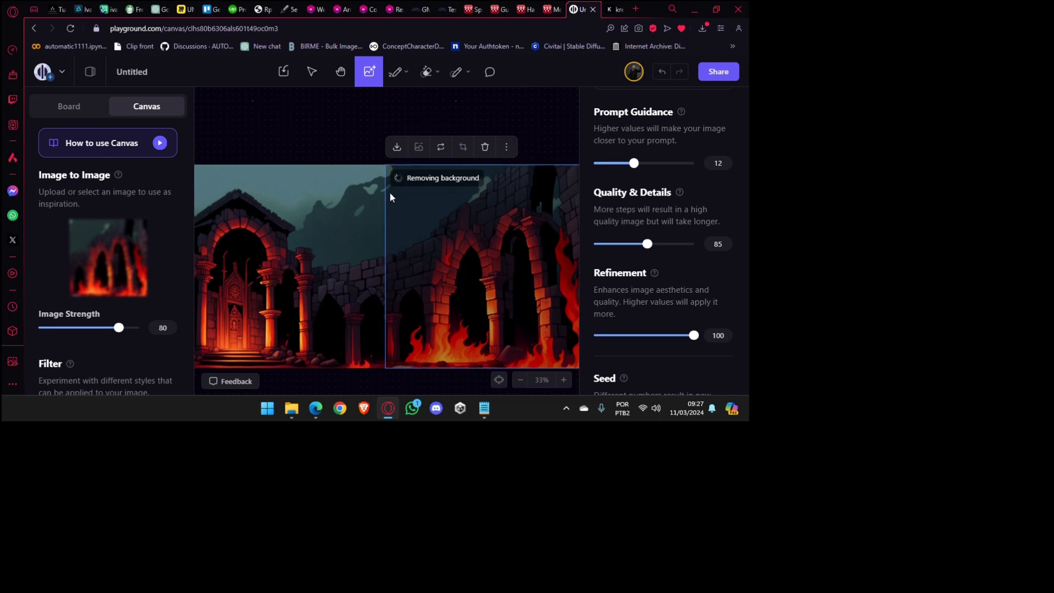
{"action": "scroll", "coordinate": [436, 275], "scroll_direction": "down", "scroll_amount": 3}
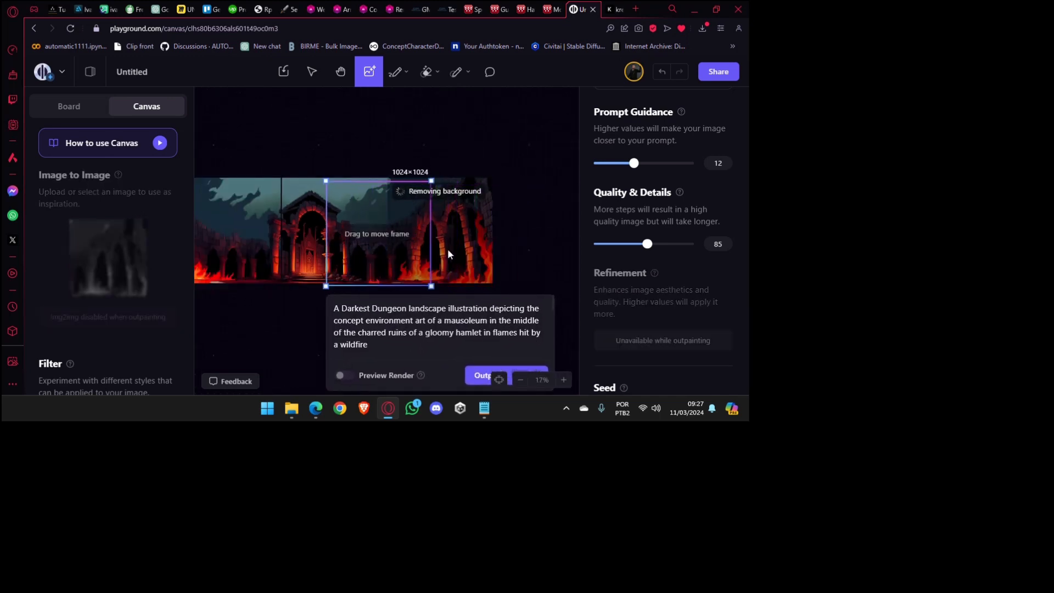
{"action": "left_click", "coordinate": [420, 226]}
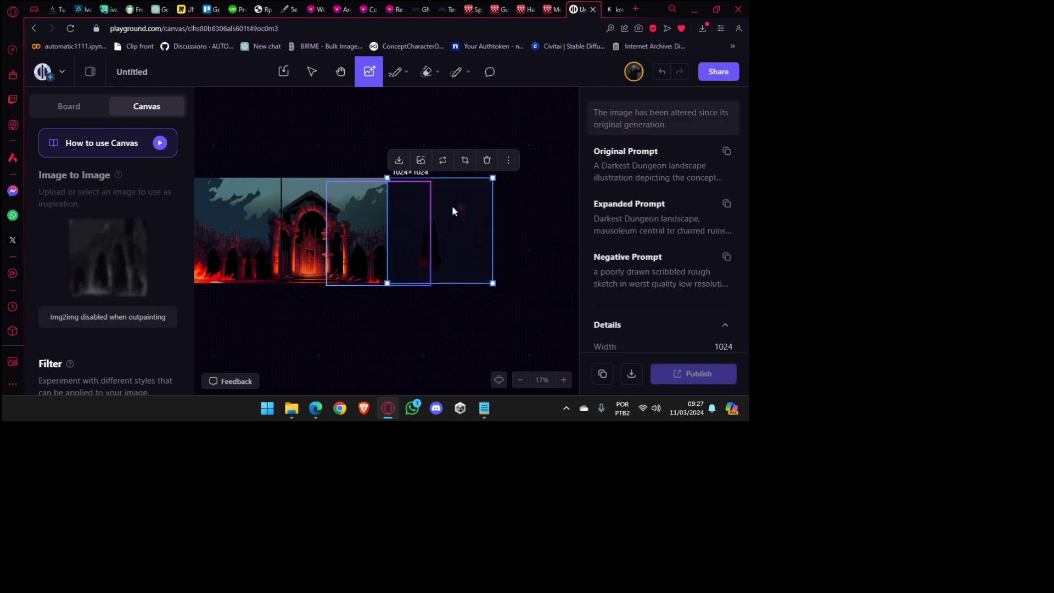
Align the 1024×1024 generation frame over the seam between the third and fourth images, level with their upper edges.
{"action": "scroll", "coordinate": [417, 228], "scroll_direction": "up", "scroll_amount": 5}
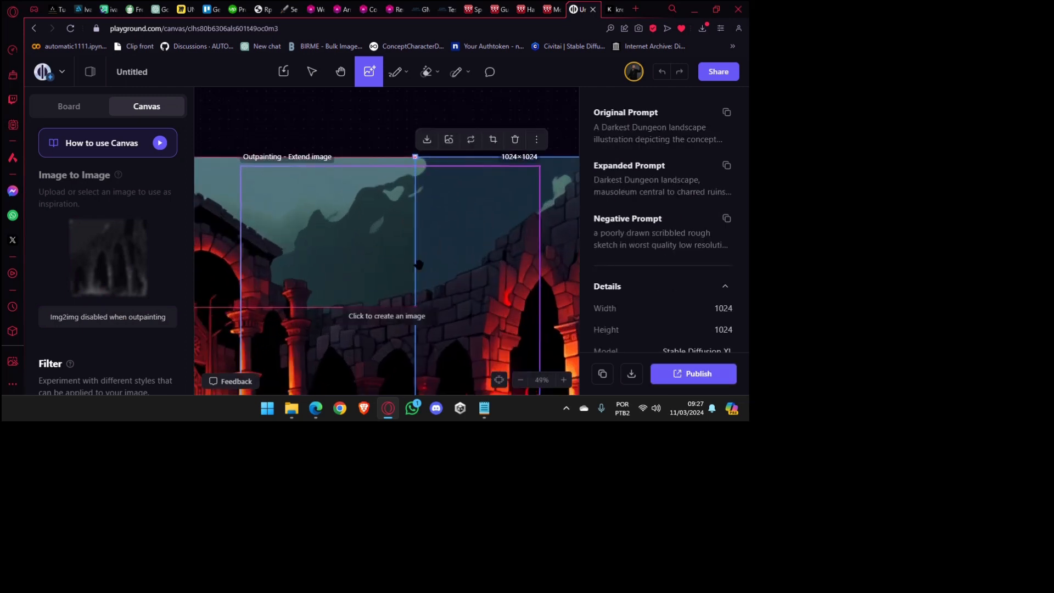
{"action": "left_click_drag", "start_coordinate": [347, 237], "coordinate": [352, 237]}
{"action": "scroll", "coordinate": [353, 237], "scroll_direction": "down", "scroll_amount": 1}
{"action": "scroll", "coordinate": [353, 237], "scroll_direction": "down", "scroll_amount": 2}
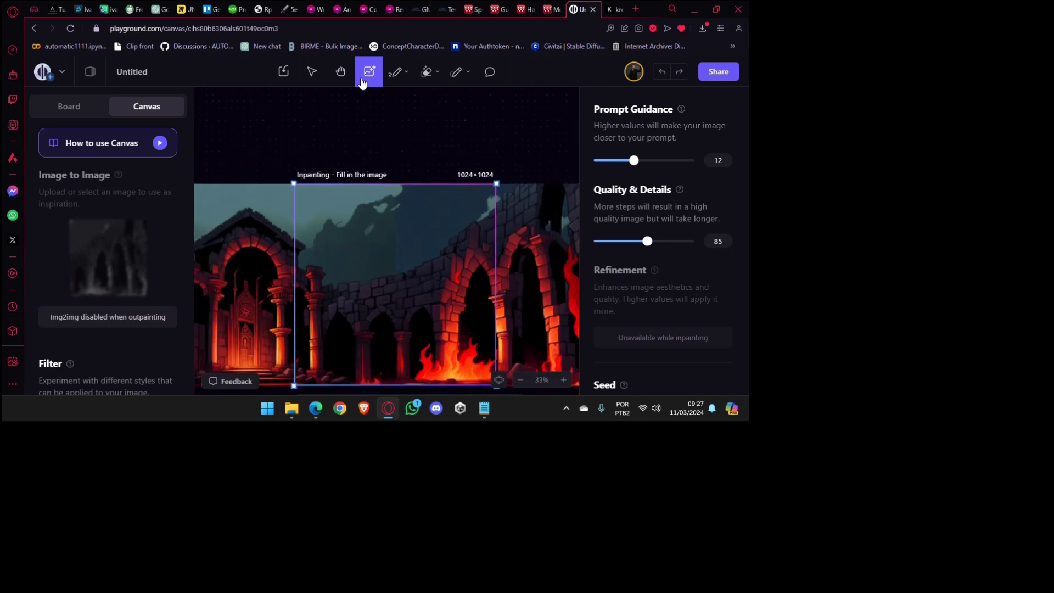
Erase a vertical strip along the seam between the third and fourth images with the size 48 eraser.
{"action": "left_click", "coordinate": [421, 74]}
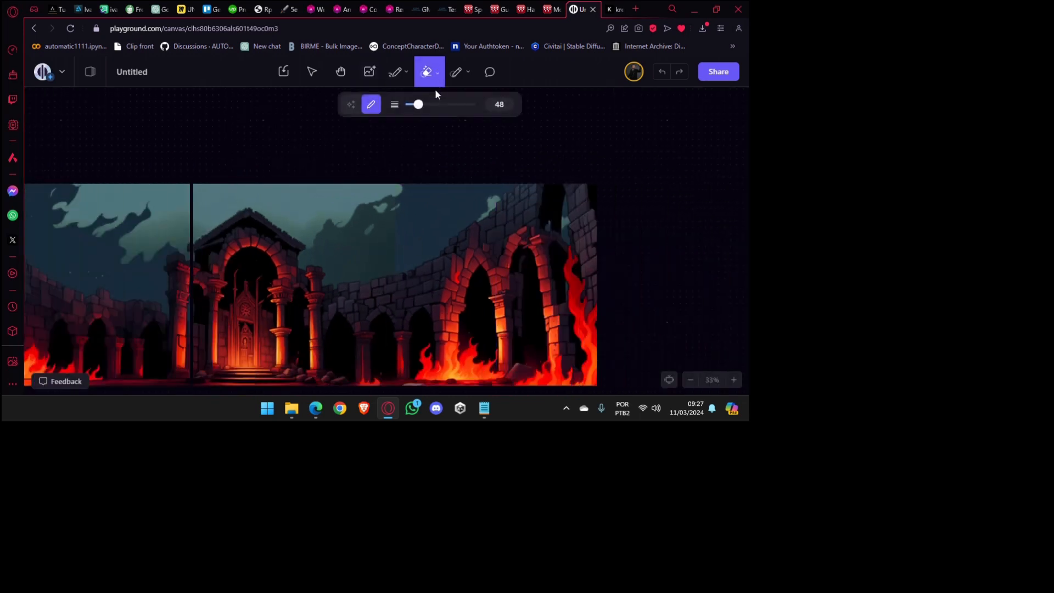
{"action": "left_click", "coordinate": [438, 77]}
{"action": "left_click", "coordinate": [432, 100]}
{"action": "left_click_drag", "start_coordinate": [394, 264], "coordinate": [393, 333]}
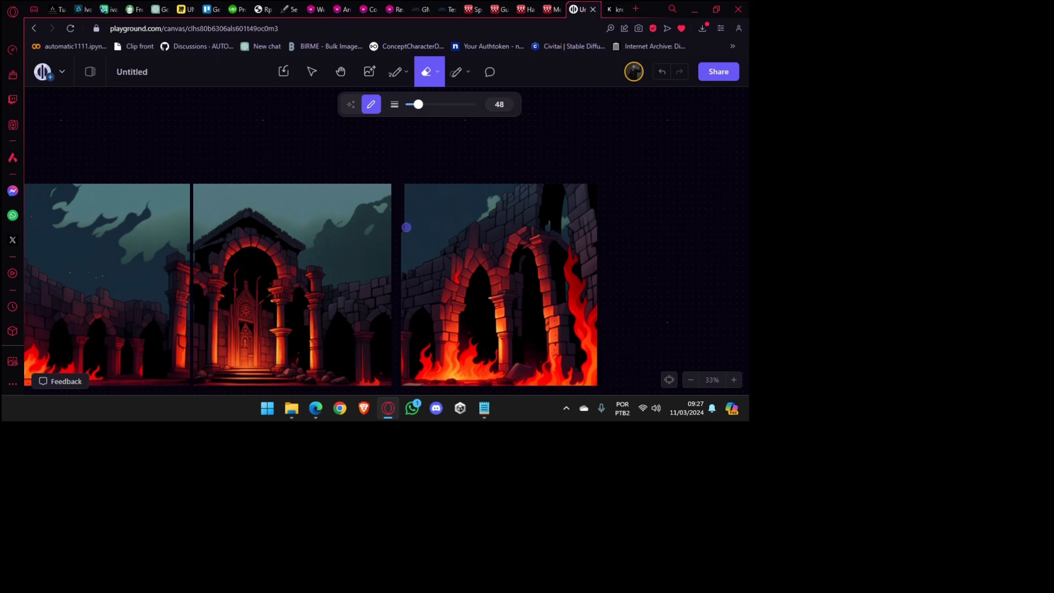
Widen the erased strip between the third and fourth images along their lower edges with the size 48 eraser.
{"action": "mouse_move", "coordinate": [391, 168]}
{"action": "left_mouse_down"}
{"action": "mouse_move", "coordinate": [389, 243]}
{"action": "mouse_move", "coordinate": [366, 147]}
{"action": "left_mouse_up"}
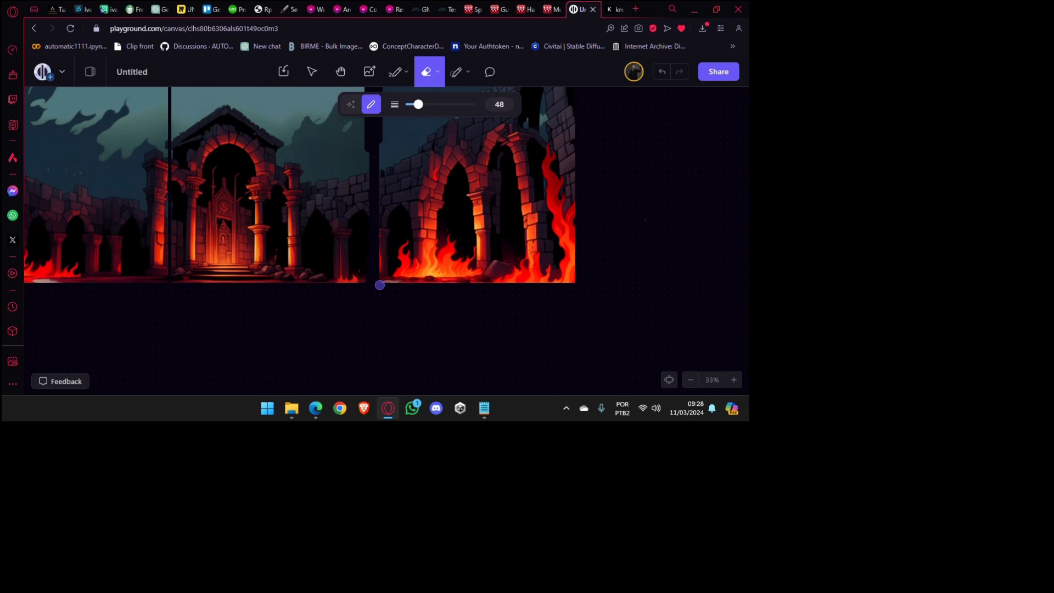
{"action": "scroll", "coordinate": [355, 313], "scroll_direction": "up", "scroll_amount": 5}
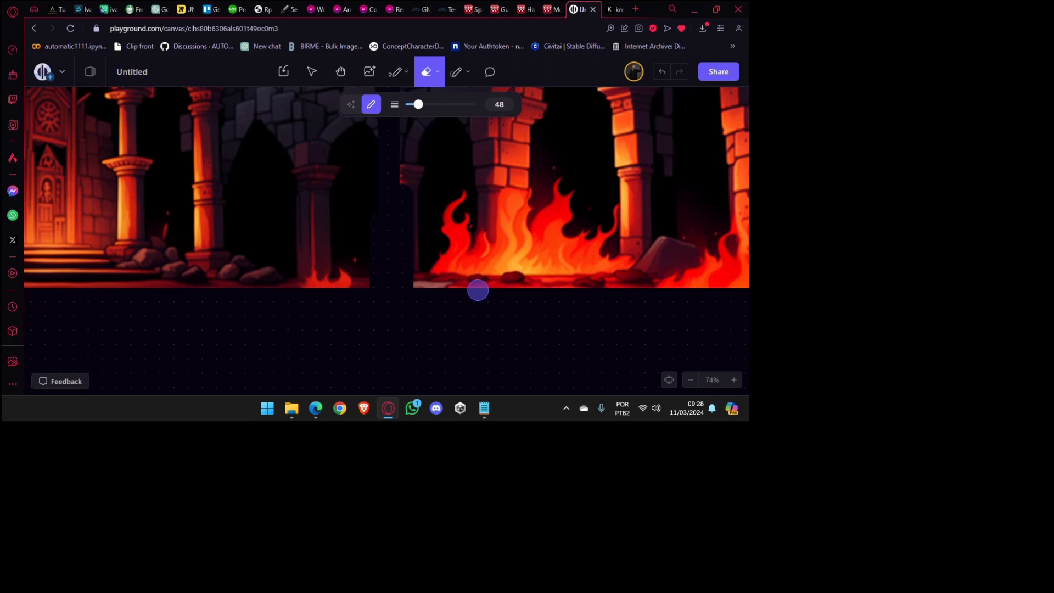
{"action": "left_click_drag", "start_coordinate": [478, 290], "coordinate": [299, 287]}
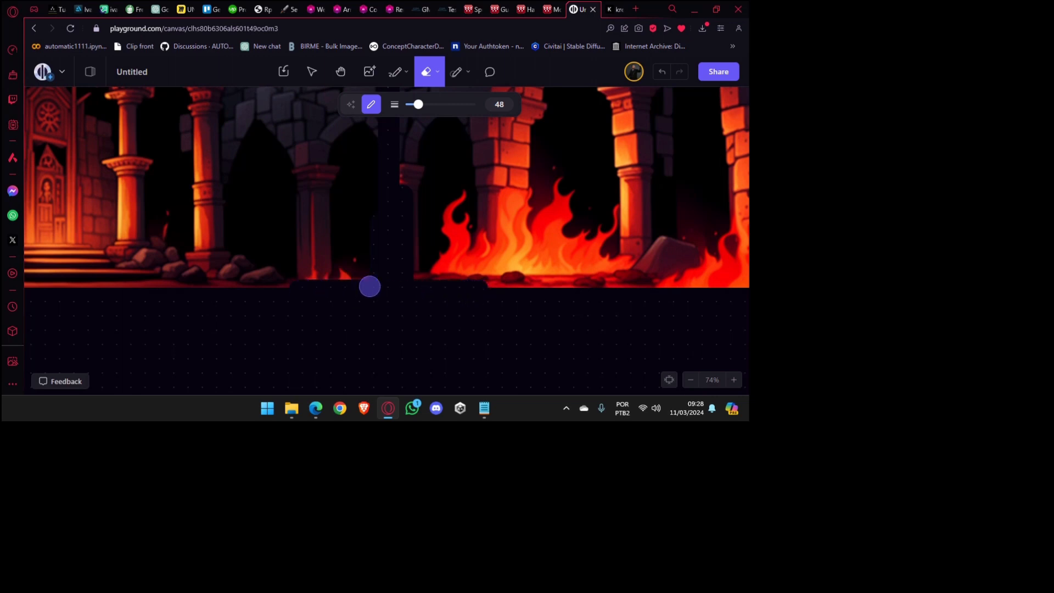
{"action": "mouse_move", "coordinate": [463, 285]}
{"action": "left_mouse_down"}
{"action": "mouse_move", "coordinate": [309, 281]}
{"action": "mouse_move", "coordinate": [361, 267]}
{"action": "mouse_move", "coordinate": [309, 275]}
{"action": "mouse_move", "coordinate": [383, 285]}
{"action": "left_mouse_up"}
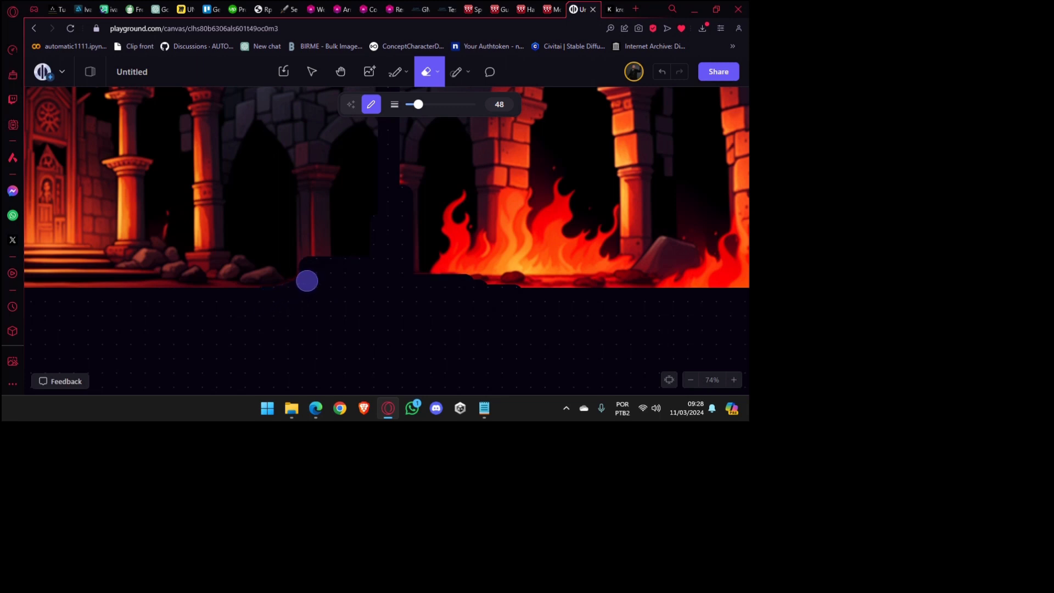
{"action": "scroll", "coordinate": [316, 282], "scroll_direction": "down", "scroll_amount": 4}
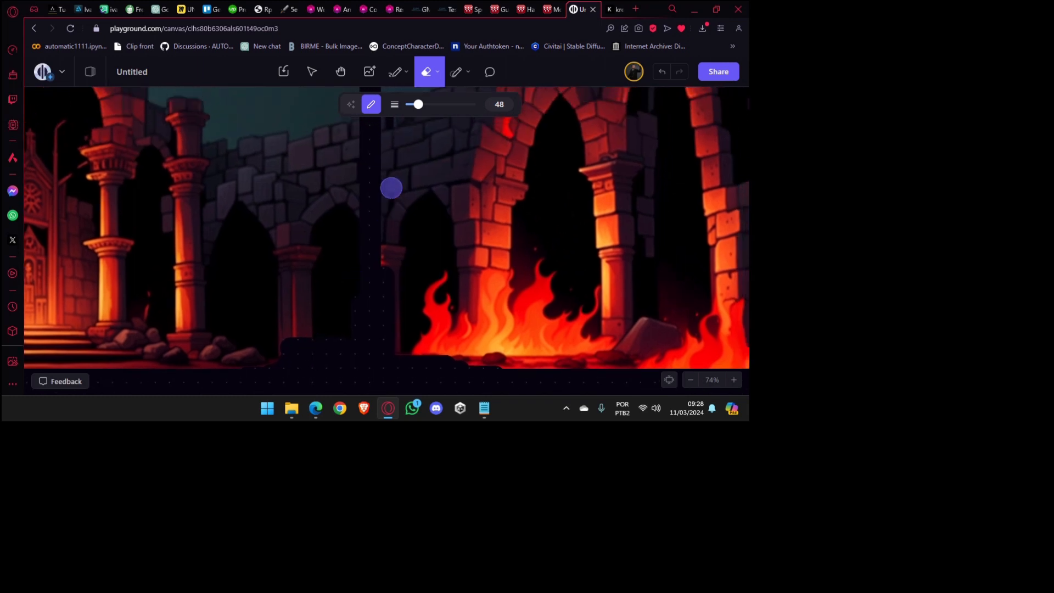
Erase the adjoining upper corners of the third and fourth images and smooth the upper part of the erased strip between them.
{"action": "scroll", "coordinate": [364, 214], "scroll_direction": "up", "scroll_amount": 5}
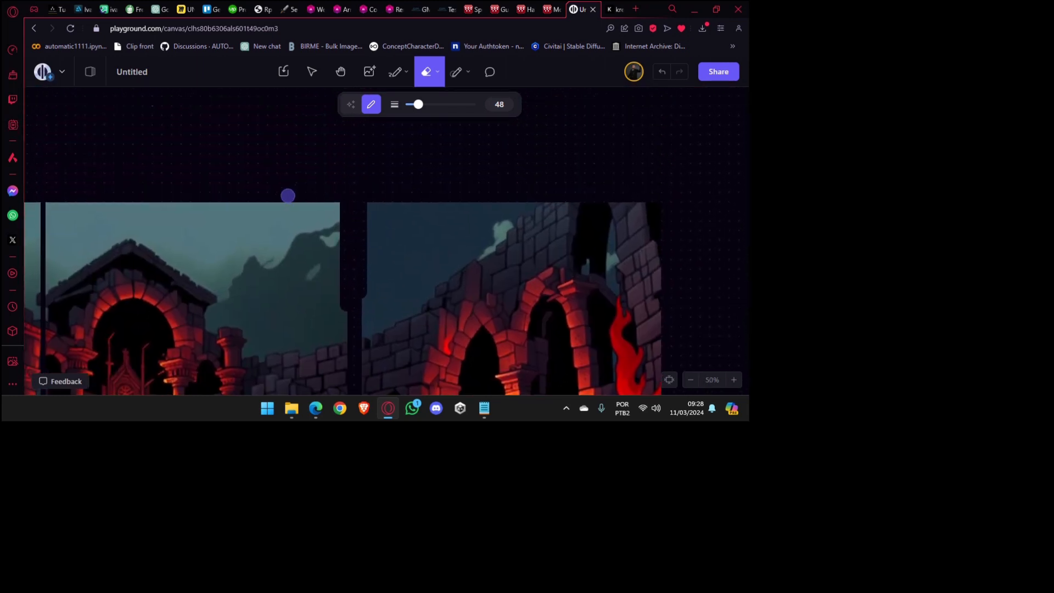
{"action": "mouse_move", "coordinate": [283, 200]}
{"action": "left_mouse_down"}
{"action": "mouse_move", "coordinate": [344, 212]}
{"action": "mouse_move", "coordinate": [306, 198]}
{"action": "mouse_move", "coordinate": [380, 203]}
{"action": "mouse_move", "coordinate": [365, 217]}
{"action": "mouse_move", "coordinate": [411, 194]}
{"action": "left_mouse_up"}
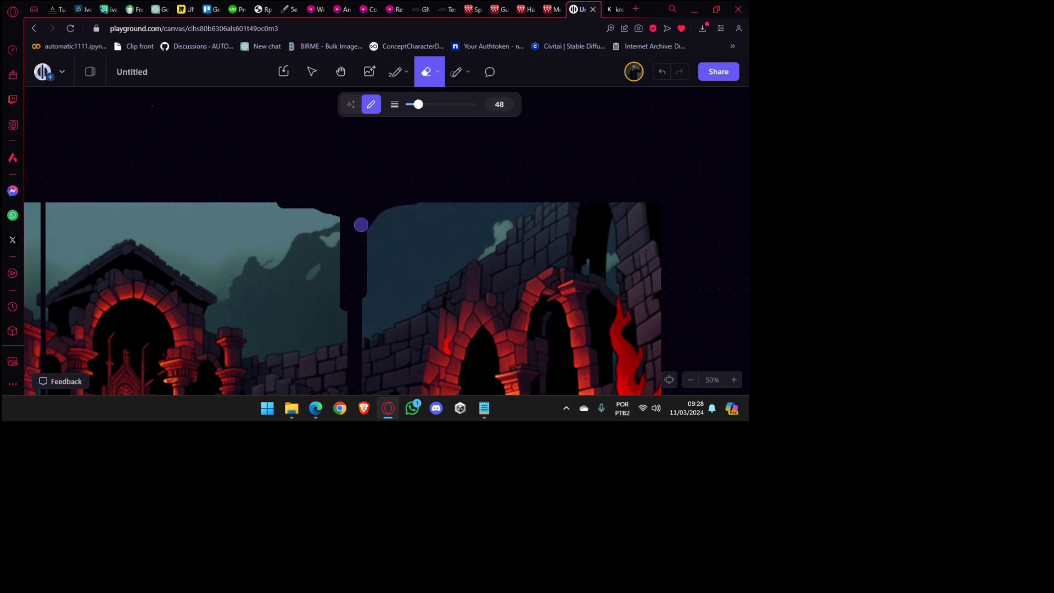
{"action": "left_click_drag", "start_coordinate": [343, 232], "coordinate": [349, 315]}
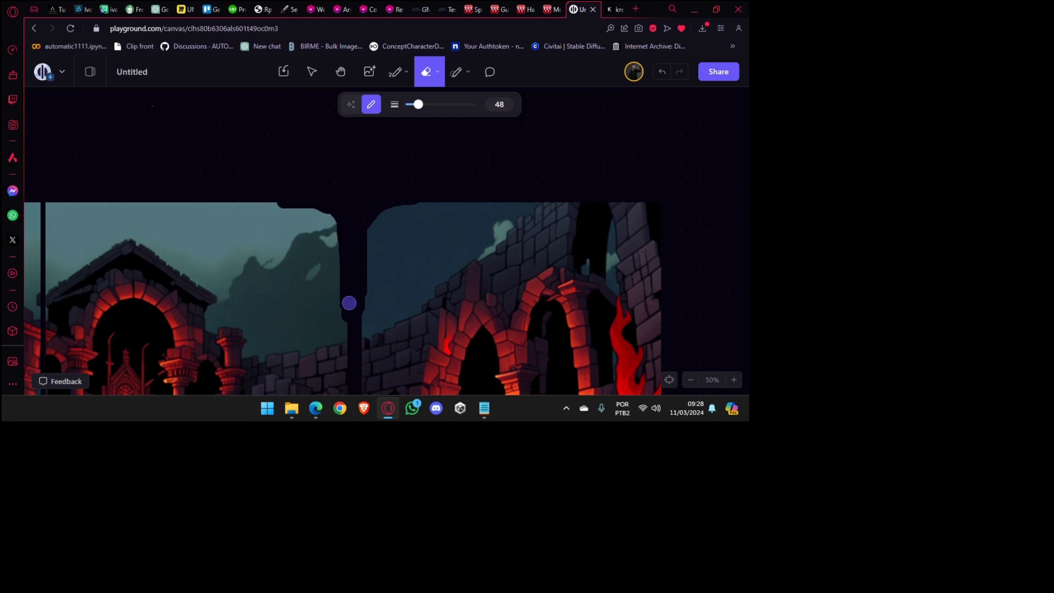
{"action": "scroll", "coordinate": [353, 275], "scroll_direction": "down", "scroll_amount": 5}
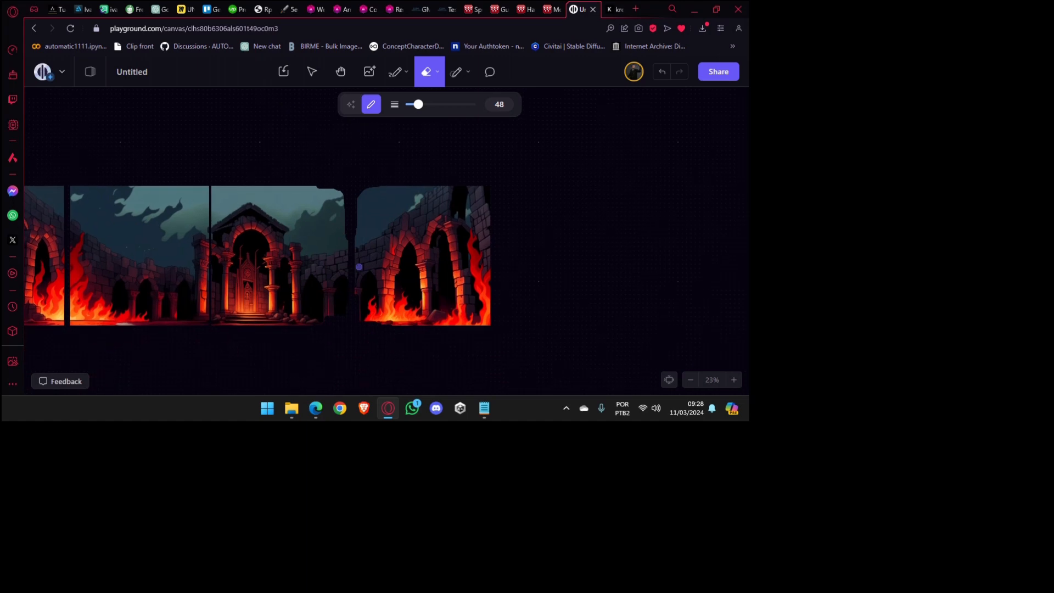
Inpaint the erased seam between the third and fourth images in the 1024×1024 frame and inspect the blend up close.
{"action": "scroll", "coordinate": [359, 267], "scroll_direction": "up", "scroll_amount": 3}
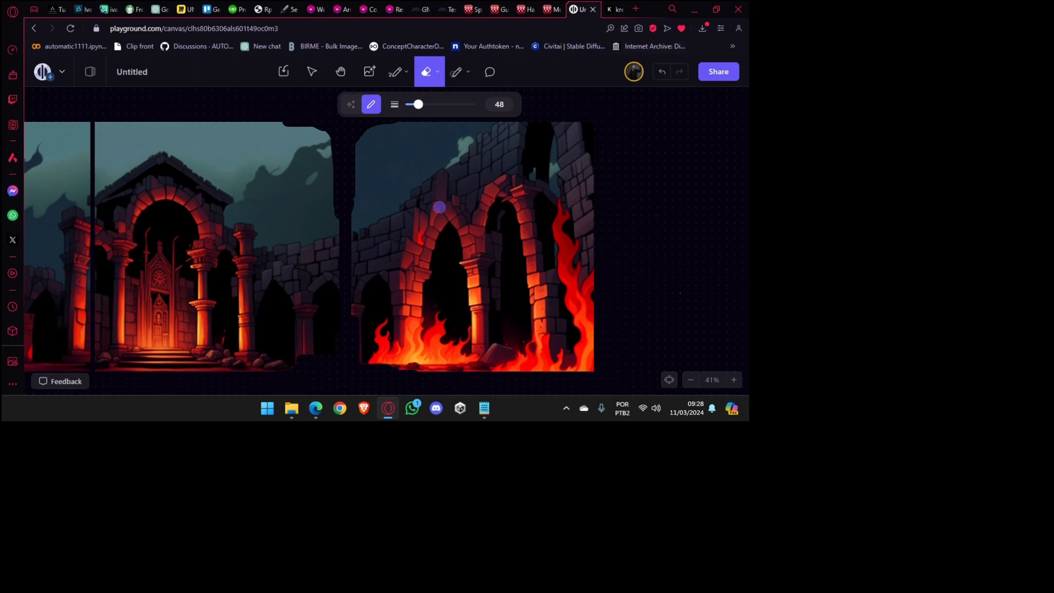
{"action": "left_click", "coordinate": [366, 82]}
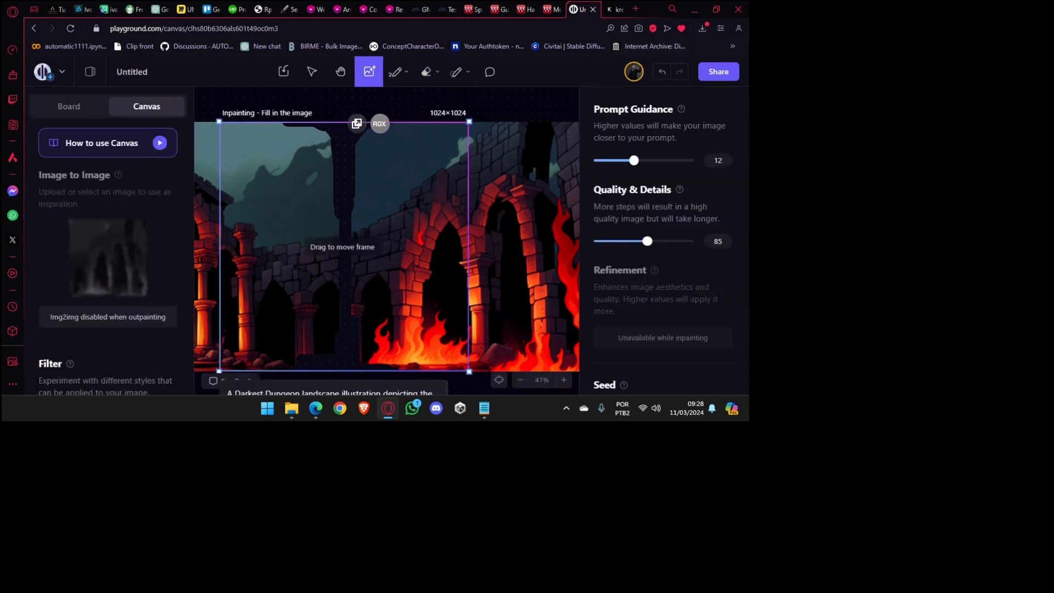
{"action": "left_click", "coordinate": [388, 356]}
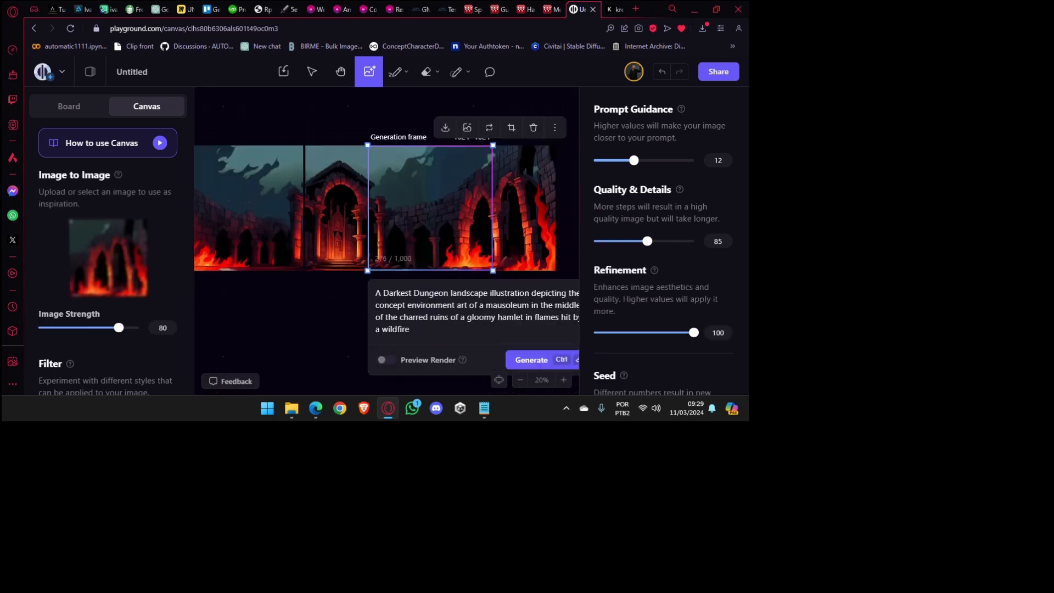
{"action": "left_click_drag", "start_coordinate": [365, 224], "coordinate": [418, 242]}
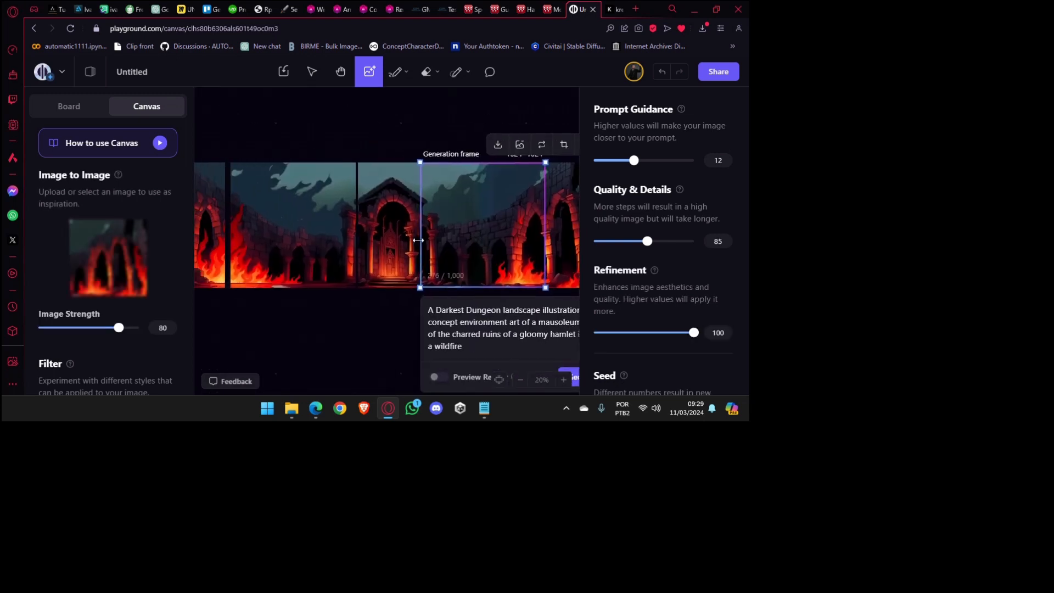
{"action": "scroll", "coordinate": [419, 242], "scroll_direction": "up", "scroll_amount": 3}
{"action": "scroll", "coordinate": [419, 244], "scroll_direction": "up", "scroll_amount": 5}
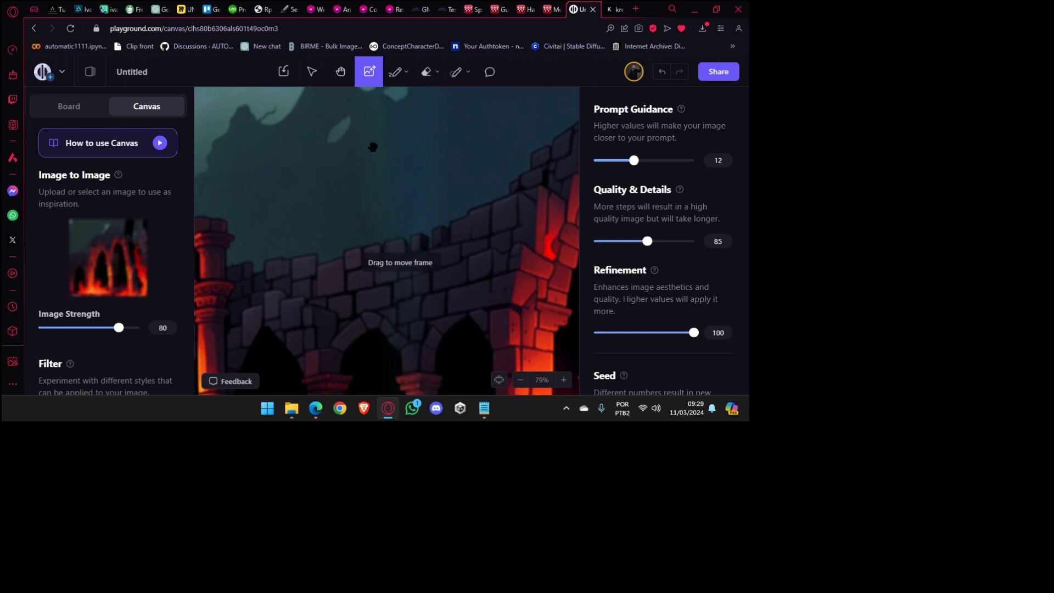
{"action": "scroll", "coordinate": [372, 148], "scroll_direction": "up", "scroll_amount": 4}
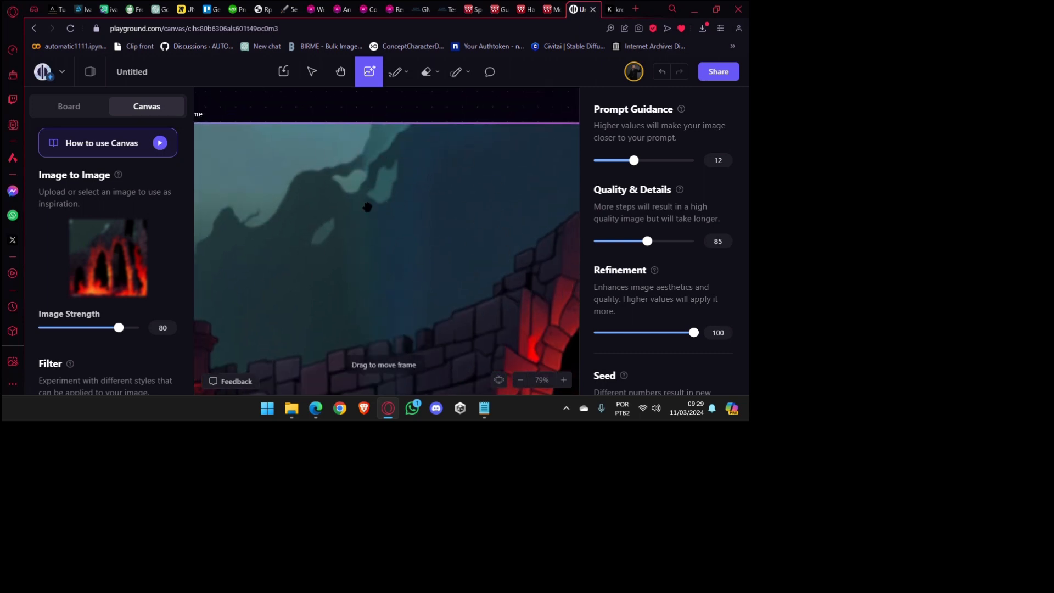
{"action": "scroll", "coordinate": [359, 211], "scroll_direction": "down", "scroll_amount": 6}
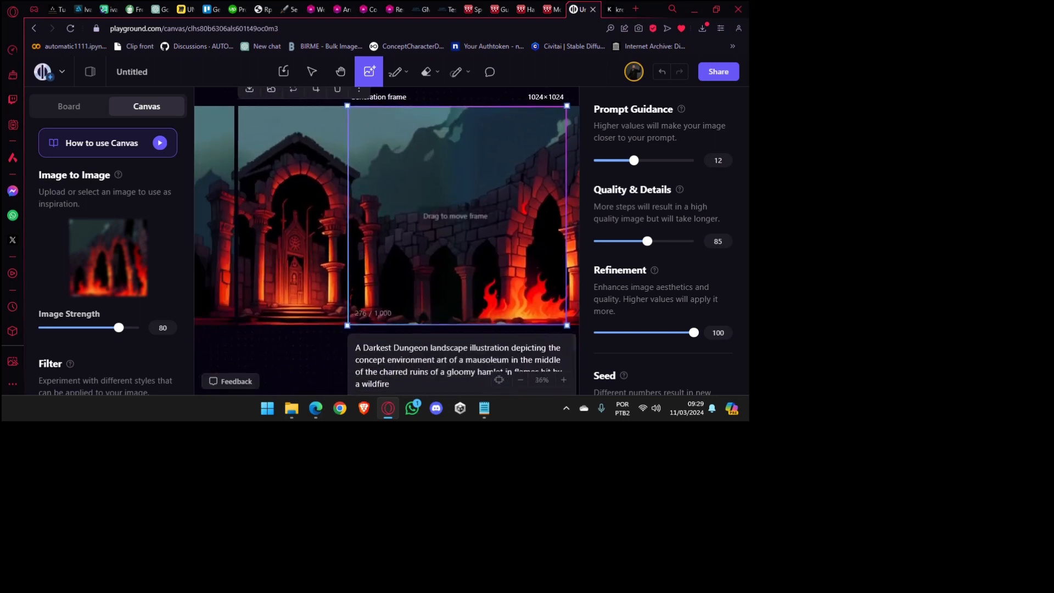
{"action": "scroll", "coordinate": [375, 176], "scroll_direction": "down", "scroll_amount": 3}
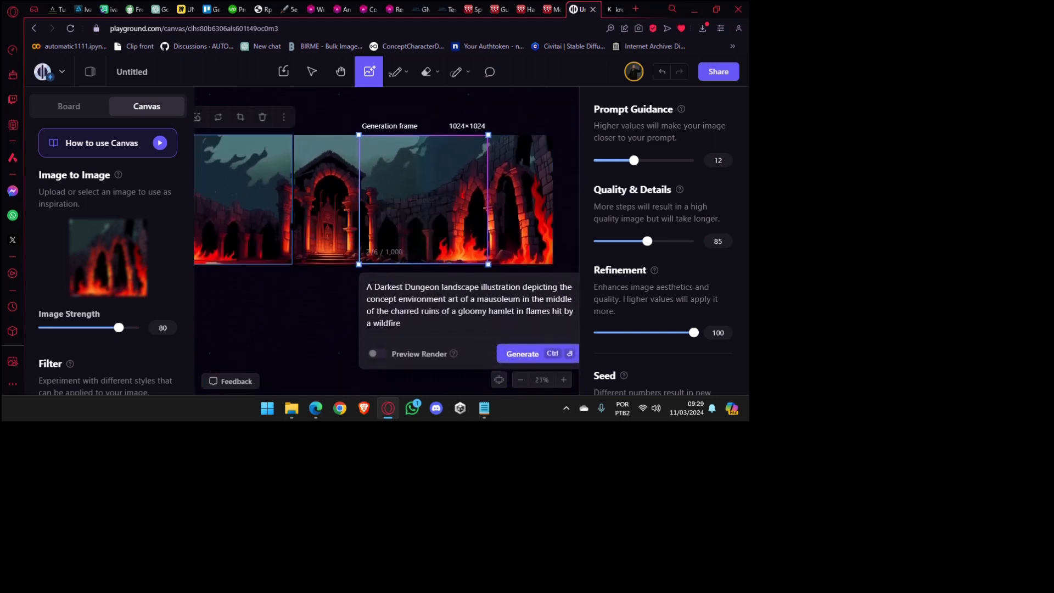
Move the 1024×1024 generation frame over the seam between the second and third images, level with their upper edges.
{"action": "left_click_drag", "start_coordinate": [231, 215], "coordinate": [341, 237]}
{"action": "scroll", "coordinate": [340, 238], "scroll_direction": "up", "scroll_amount": 1}
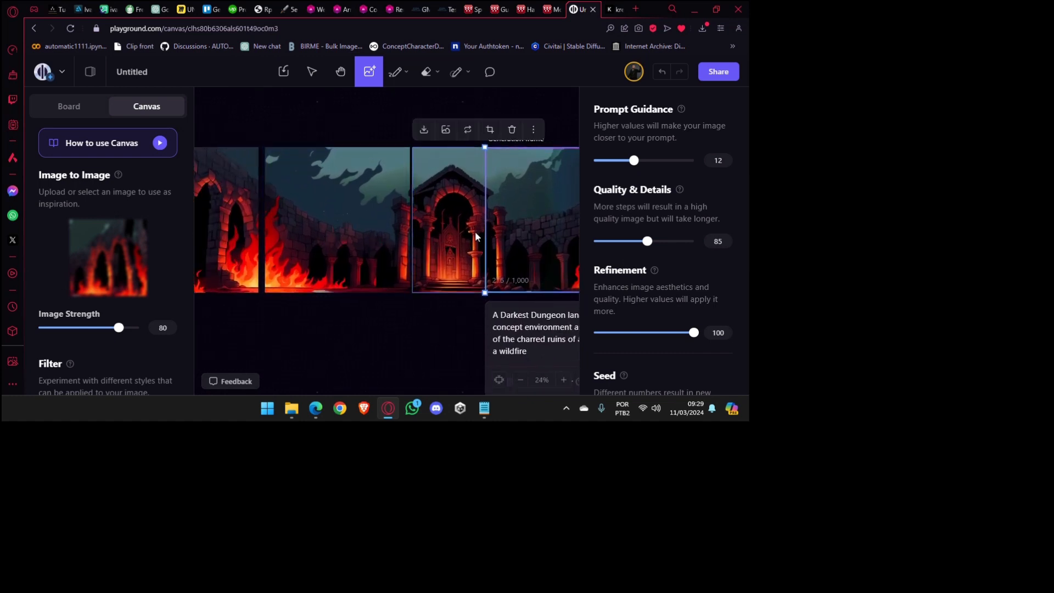
{"action": "left_click_drag", "start_coordinate": [475, 236], "coordinate": [433, 252]}
{"action": "left_click_drag", "start_coordinate": [524, 219], "coordinate": [378, 218]}
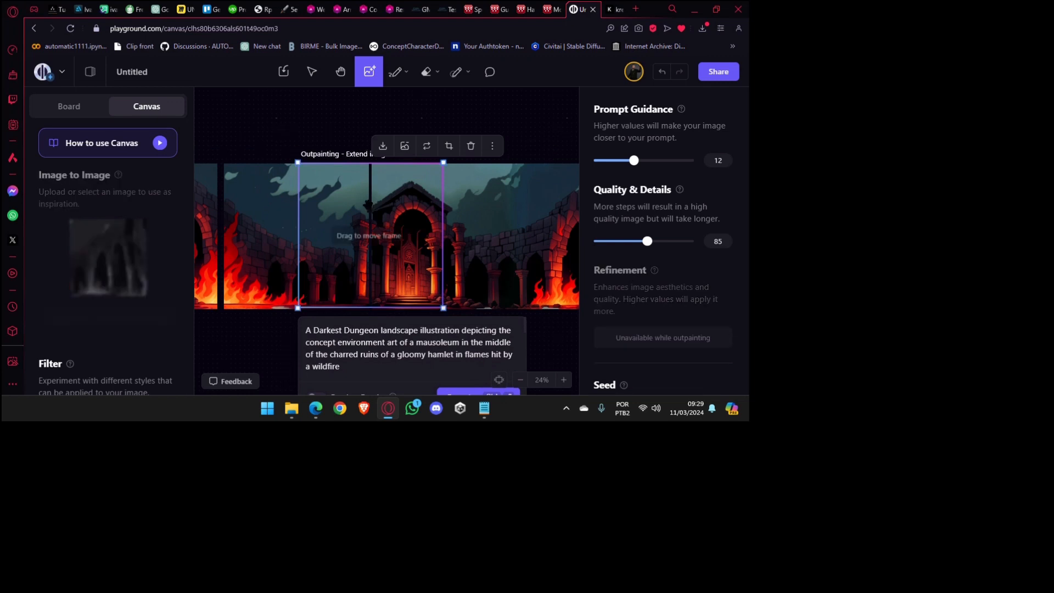
{"action": "scroll", "coordinate": [368, 205], "scroll_direction": "up", "scroll_amount": 5}
{"action": "left_click_drag", "start_coordinate": [321, 194], "coordinate": [322, 196]}
Move the second image against the third image to close the gap between them.
{"action": "left_click", "coordinate": [220, 192]}
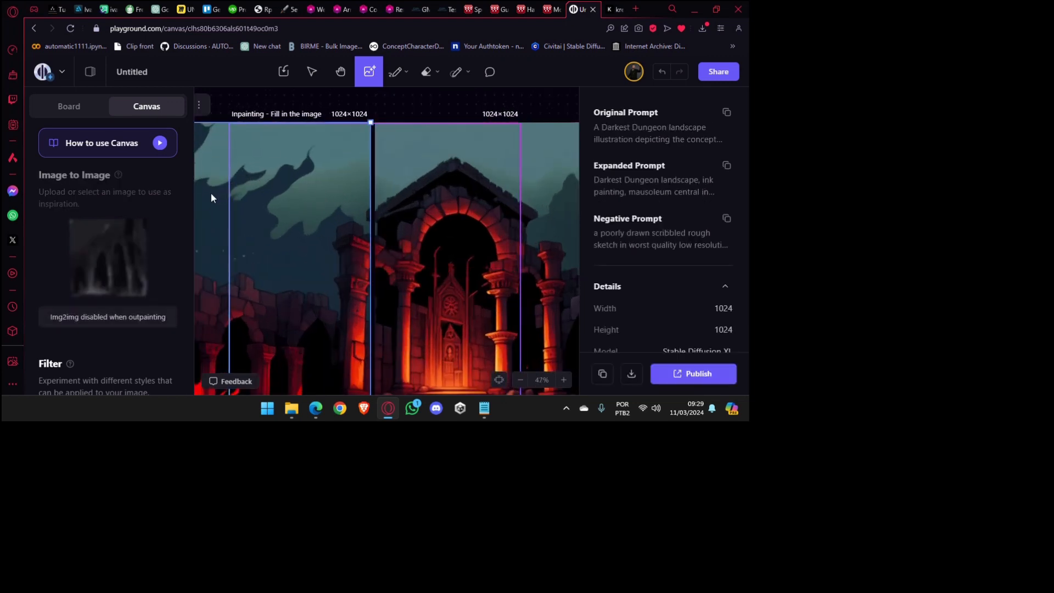
{"action": "left_click", "coordinate": [307, 200]}
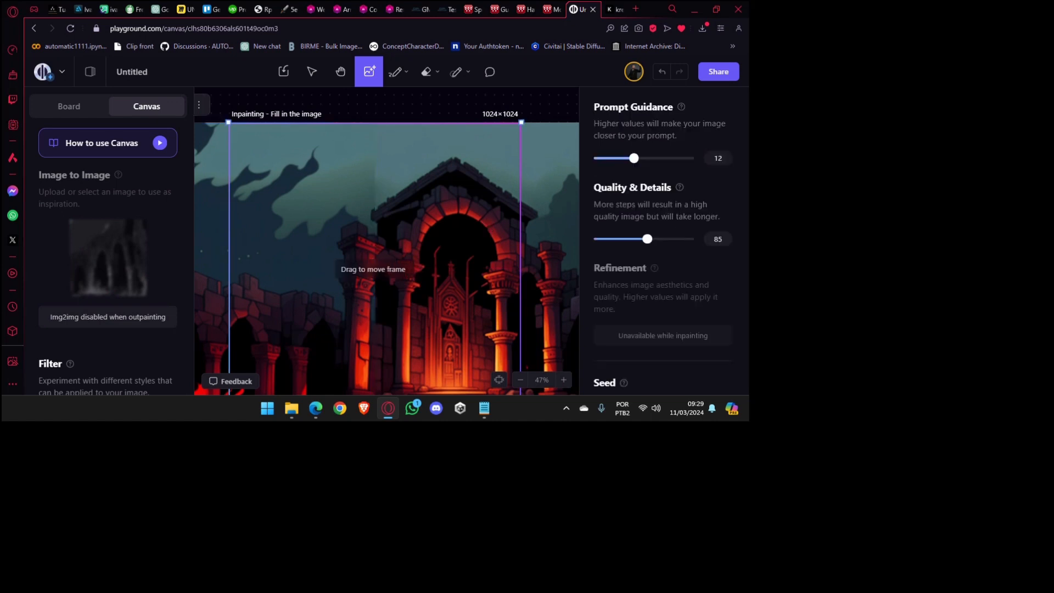
{"action": "left_click_drag", "start_coordinate": [308, 200], "coordinate": [303, 201]}
{"action": "left_click_drag", "start_coordinate": [411, 255], "coordinate": [415, 254]}
Erase a vertical strip along the seam between the second and third images, flaring it at the upper and lower edges, with the size 48 eraser.
{"action": "scroll", "coordinate": [379, 157], "scroll_direction": "down", "scroll_amount": 2}
{"action": "left_click", "coordinate": [432, 76]}
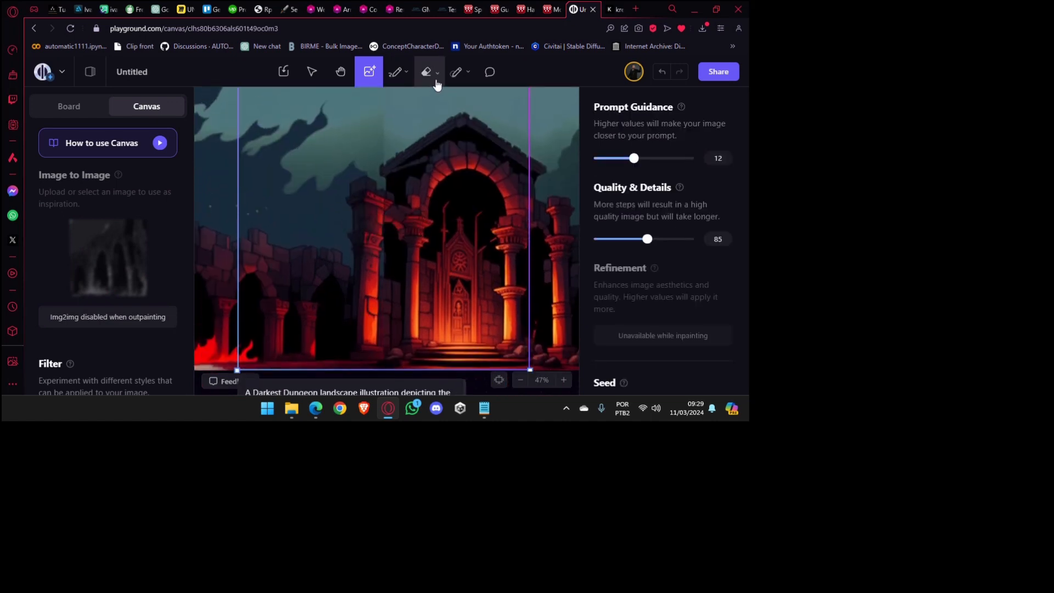
{"action": "left_click", "coordinate": [440, 103]}
{"action": "scroll", "coordinate": [404, 157], "scroll_direction": "down", "scroll_amount": 1}
{"action": "scroll", "coordinate": [402, 170], "scroll_direction": "down", "scroll_amount": 3}
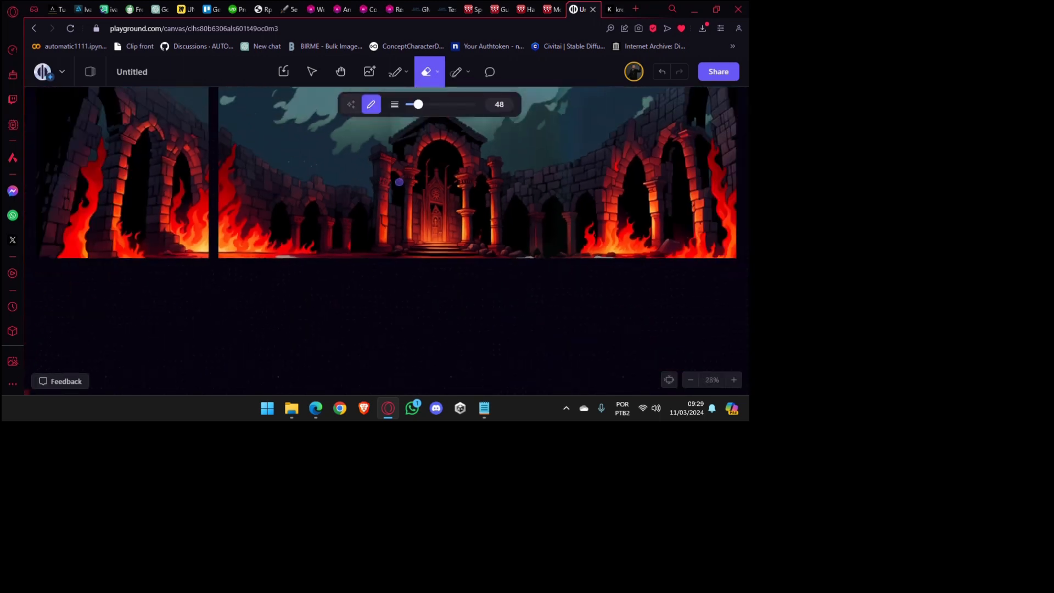
{"action": "left_click_drag", "start_coordinate": [364, 166], "coordinate": [360, 339]}
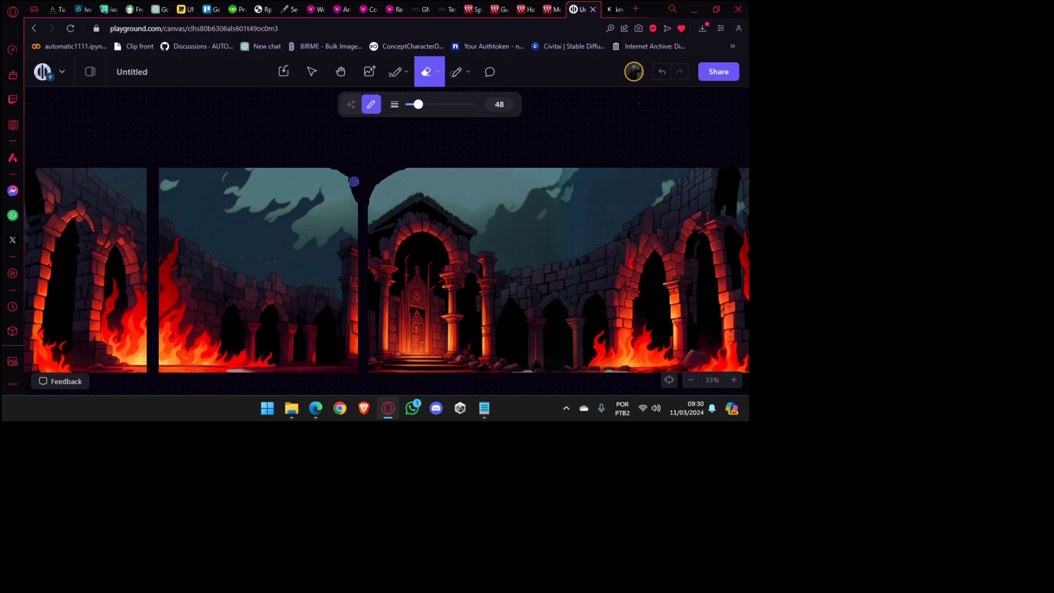
{"action": "scroll", "coordinate": [353, 181], "scroll_direction": "down", "scroll_amount": 2}
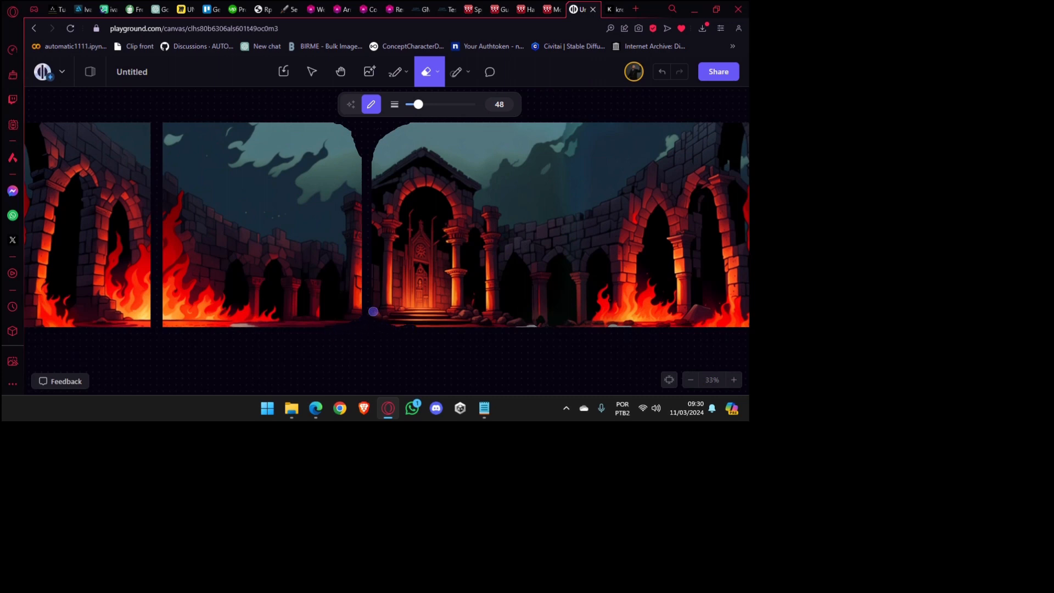
Inpaint the erased seam between the second and third images with the existing mausoleum prompt and check the result.
{"action": "left_click", "coordinate": [370, 72]}
{"action": "scroll", "coordinate": [439, 296], "scroll_direction": "down", "scroll_amount": 3}
{"action": "left_click", "coordinate": [454, 302]}
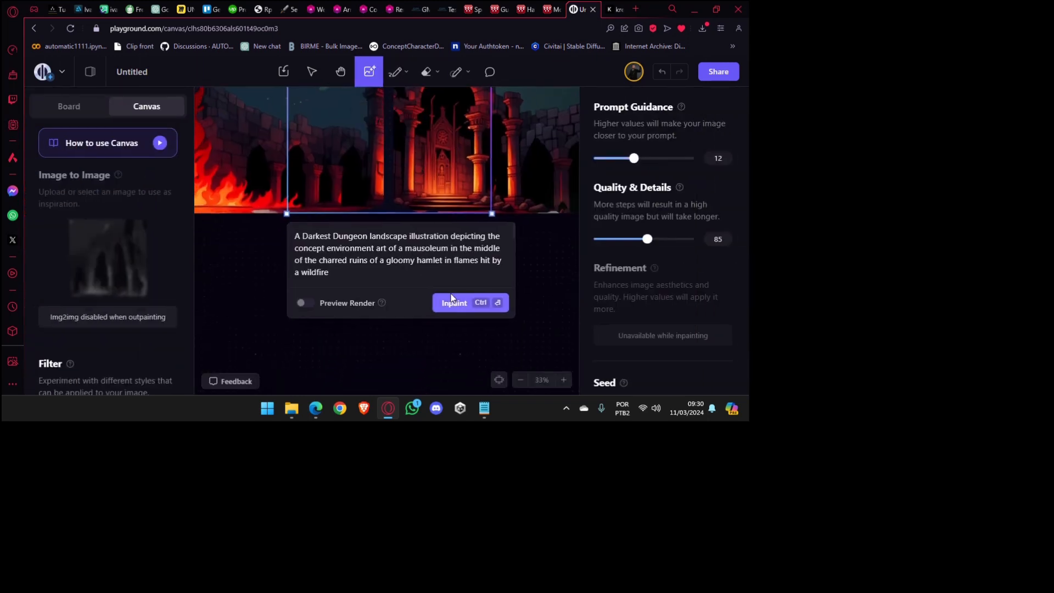
{"action": "scroll", "coordinate": [361, 182], "scroll_direction": "up", "scroll_amount": 3}
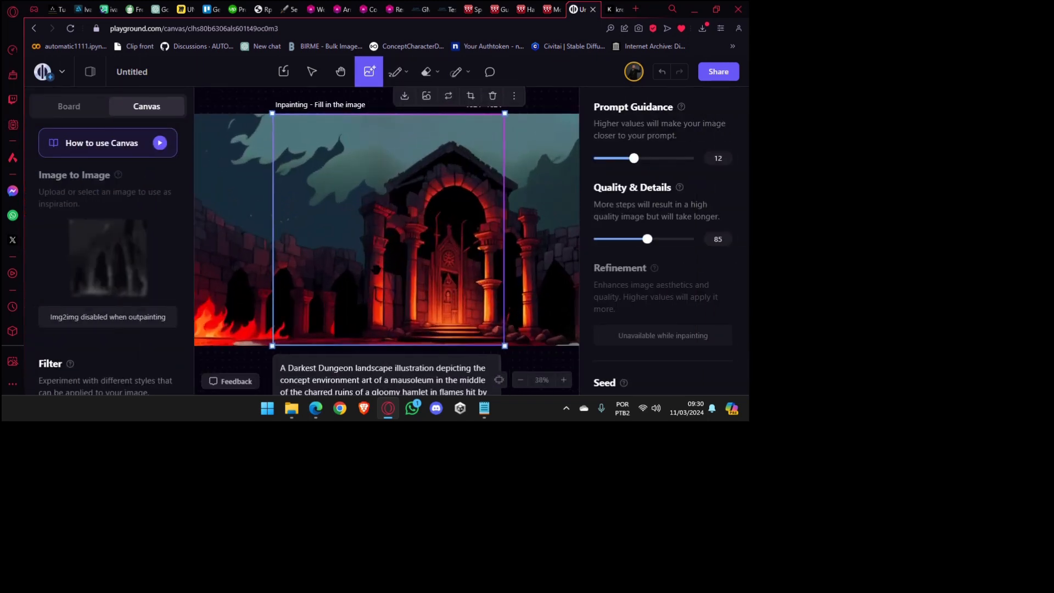
Move the first image against the second image and place the 1024×1024 generation frame over their seam, level with their upper edges.
{"action": "left_click_drag", "start_coordinate": [376, 269], "coordinate": [450, 261]}
{"action": "left_click_drag", "start_coordinate": [341, 269], "coordinate": [449, 250]}
{"action": "left_click", "coordinate": [312, 255]}
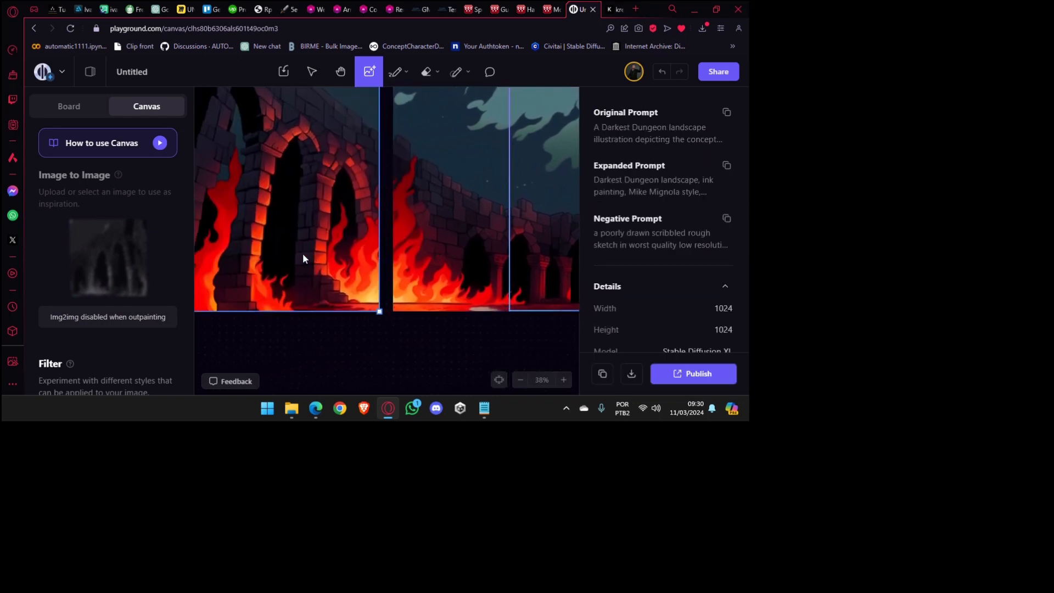
{"action": "mouse_move", "coordinate": [303, 258]}
{"action": "left_mouse_down"}
{"action": "mouse_move", "coordinate": [288, 248]}
{"action": "mouse_move", "coordinate": [301, 250]}
{"action": "left_mouse_up"}
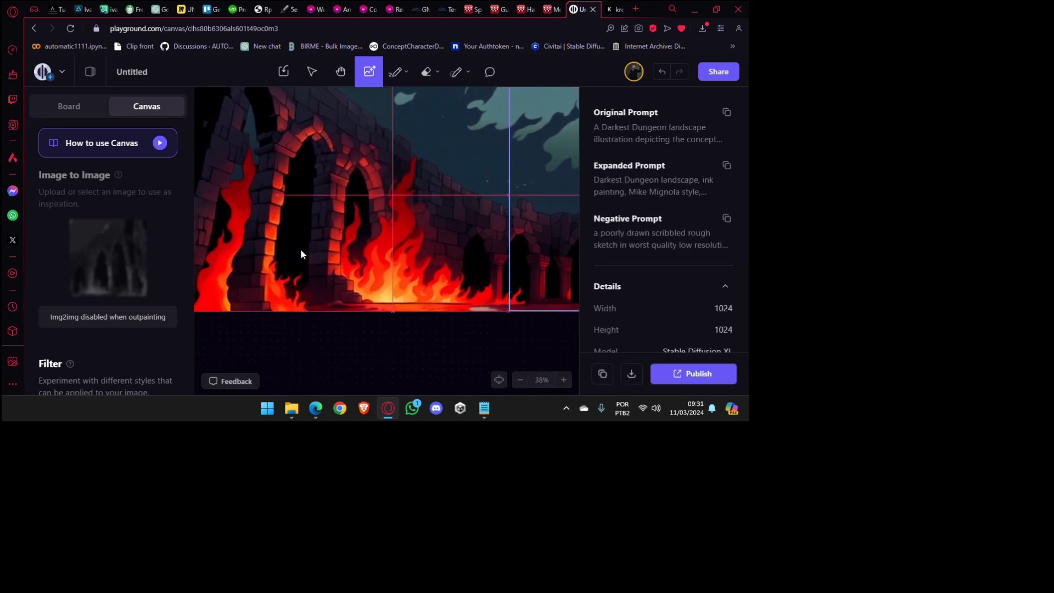
{"action": "left_click_drag", "start_coordinate": [562, 208], "coordinate": [271, 219]}
{"action": "left_click_drag", "start_coordinate": [359, 108], "coordinate": [347, 155]}
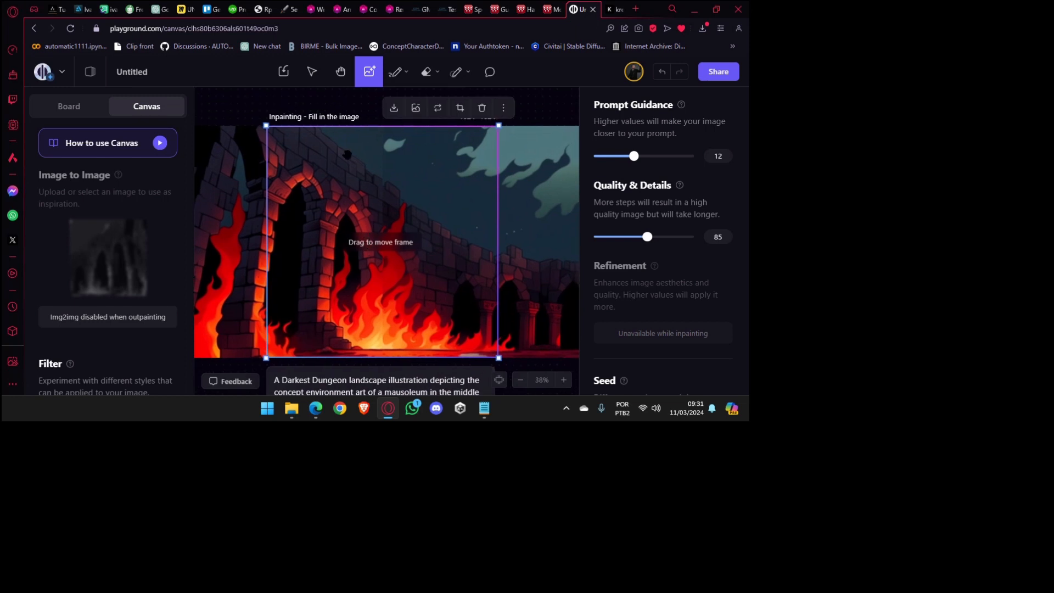
Erase a vertical strip along the seam between the first and second images, flaring it at the upper and lower edges, with the size 48 eraser.
{"action": "left_click", "coordinate": [426, 72]}
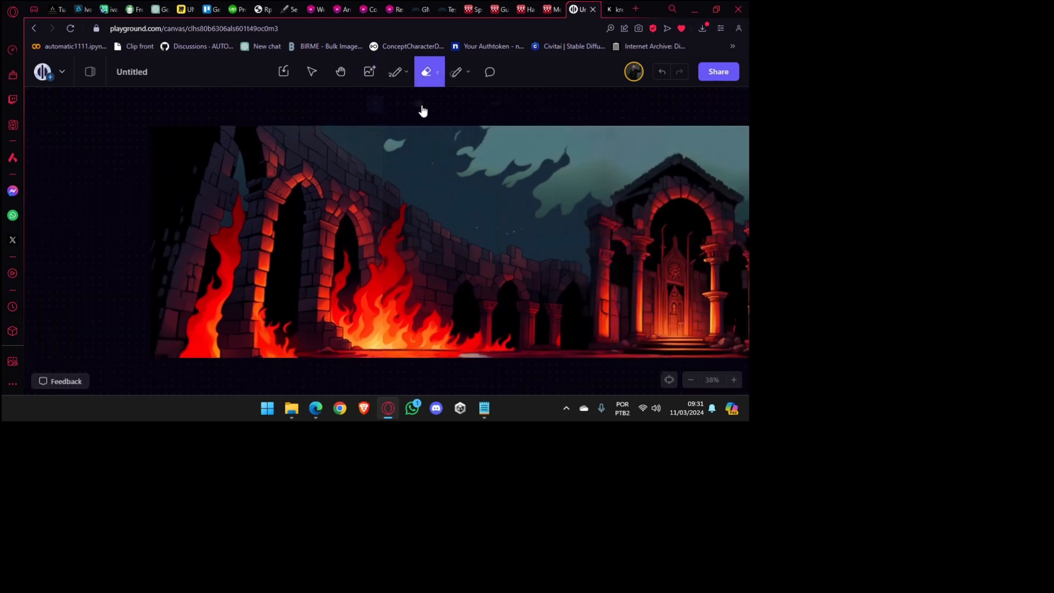
{"action": "left_click_drag", "start_coordinate": [381, 125], "coordinate": [373, 376]}
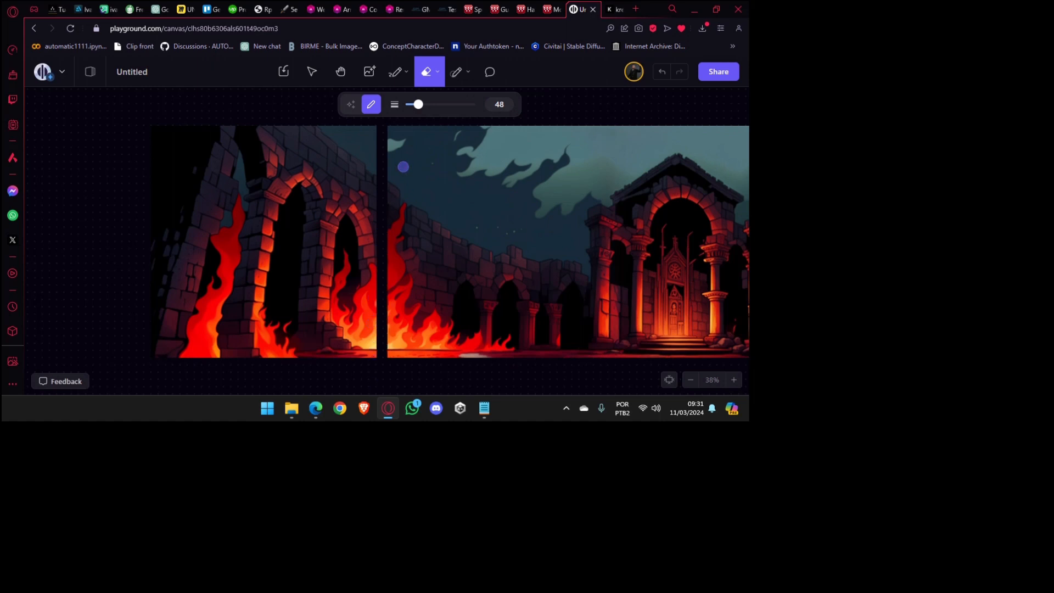
{"action": "mouse_move", "coordinate": [424, 128]}
{"action": "left_mouse_down"}
{"action": "mouse_move", "coordinate": [384, 130]}
{"action": "mouse_move", "coordinate": [390, 143]}
{"action": "mouse_move", "coordinate": [406, 137]}
{"action": "mouse_move", "coordinate": [400, 149]}
{"action": "left_mouse_up"}
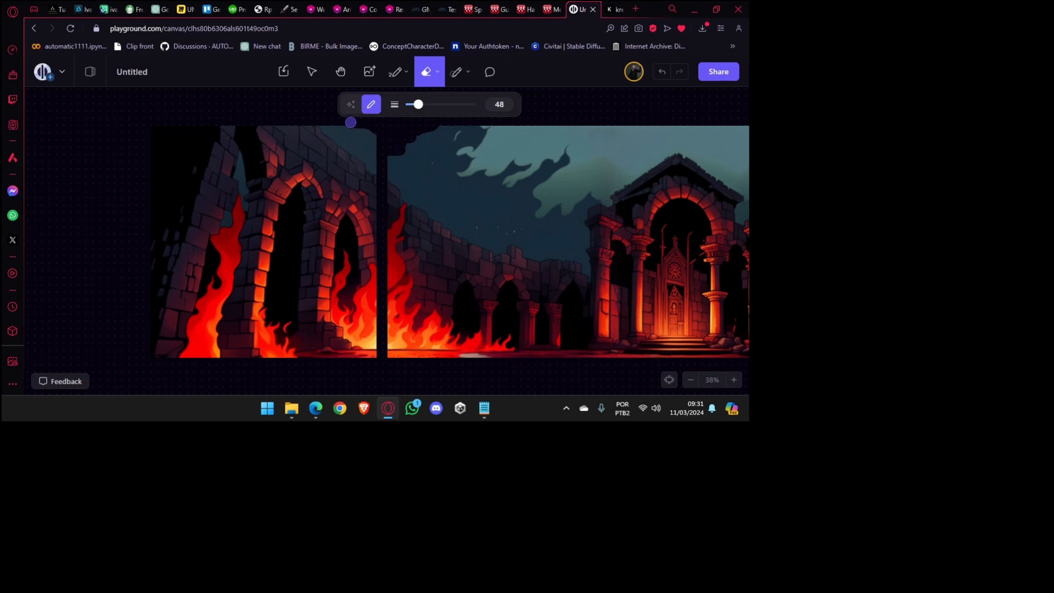
{"action": "mouse_move", "coordinate": [337, 125]}
{"action": "left_mouse_down"}
{"action": "mouse_move", "coordinate": [368, 131]}
{"action": "mouse_move", "coordinate": [379, 151]}
{"action": "mouse_move", "coordinate": [327, 116]}
{"action": "left_mouse_up"}
{"action": "left_click_drag", "start_coordinate": [346, 180], "coordinate": [323, 117]}
{"action": "mouse_move", "coordinate": [354, 281]}
{"action": "left_mouse_down"}
{"action": "mouse_move", "coordinate": [319, 291]}
{"action": "mouse_move", "coordinate": [353, 282]}
{"action": "mouse_move", "coordinate": [343, 295]}
{"action": "mouse_move", "coordinate": [308, 298]}
{"action": "mouse_move", "coordinate": [415, 296]}
{"action": "mouse_move", "coordinate": [357, 282]}
{"action": "mouse_move", "coordinate": [367, 282]}
{"action": "mouse_move", "coordinate": [413, 306]}
{"action": "left_mouse_up"}
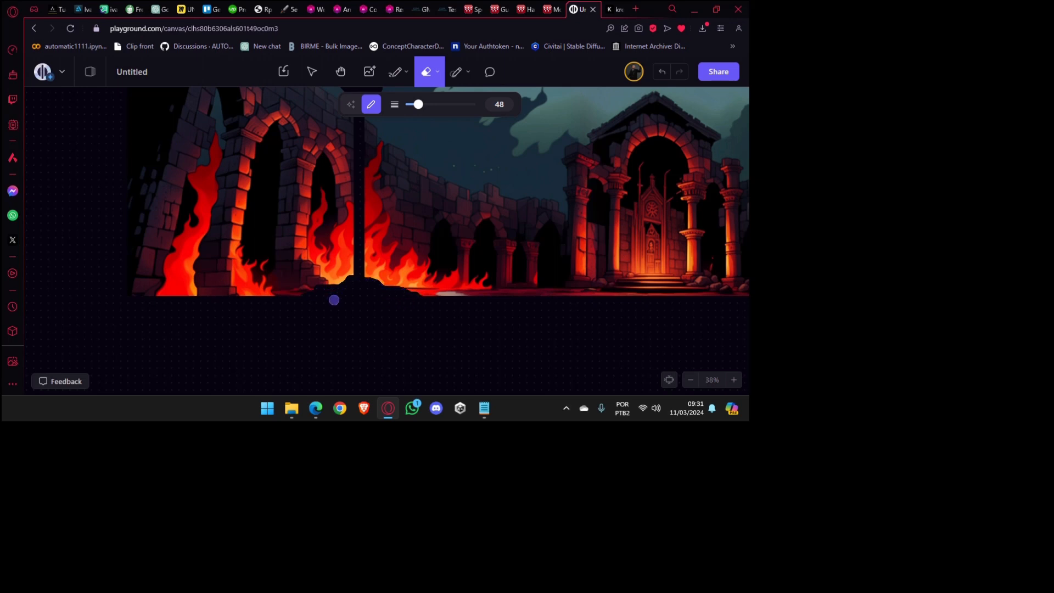
{"action": "scroll", "coordinate": [378, 321], "scroll_direction": "down", "scroll_amount": 5}
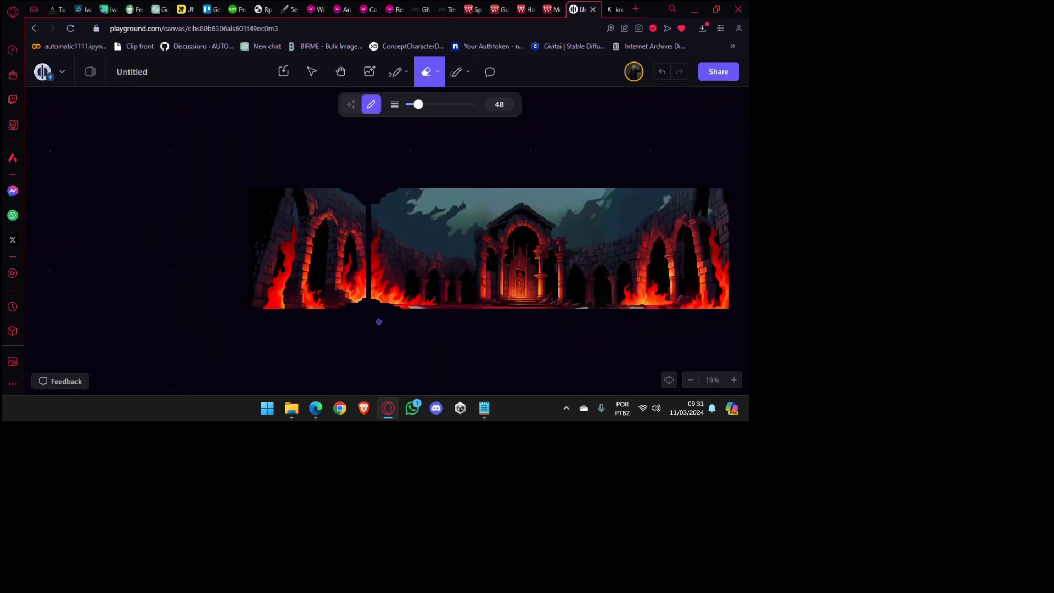
Inpaint the erased seam between the first and second images with the existing mausoleum prompt and inspect the flames there.
{"action": "scroll", "coordinate": [379, 321], "scroll_direction": "up", "scroll_amount": 5}
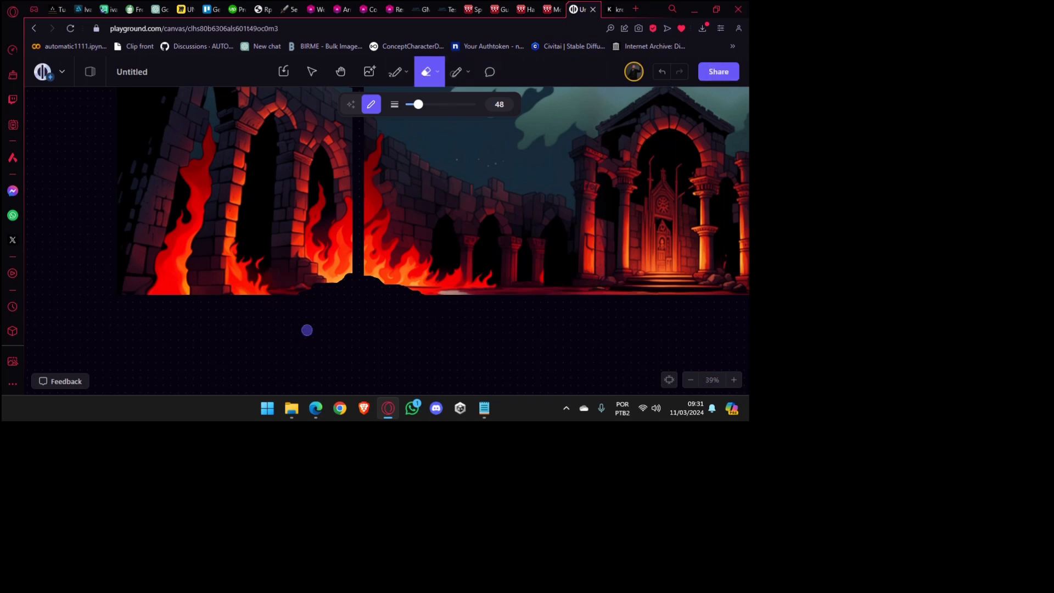
{"action": "scroll", "coordinate": [377, 299], "scroll_direction": "up", "scroll_amount": 2}
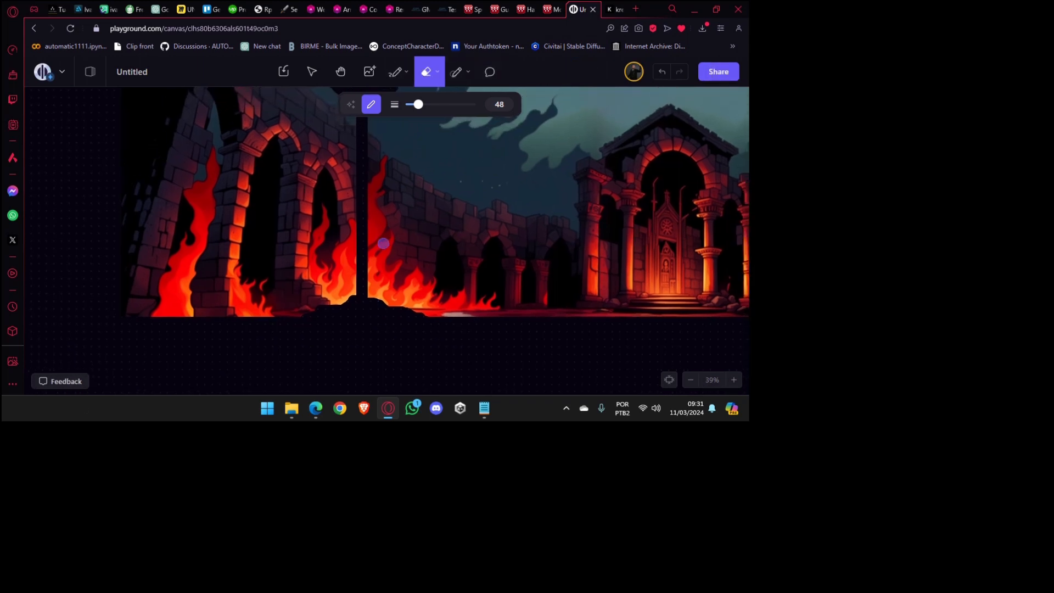
{"action": "left_click", "coordinate": [369, 71]}
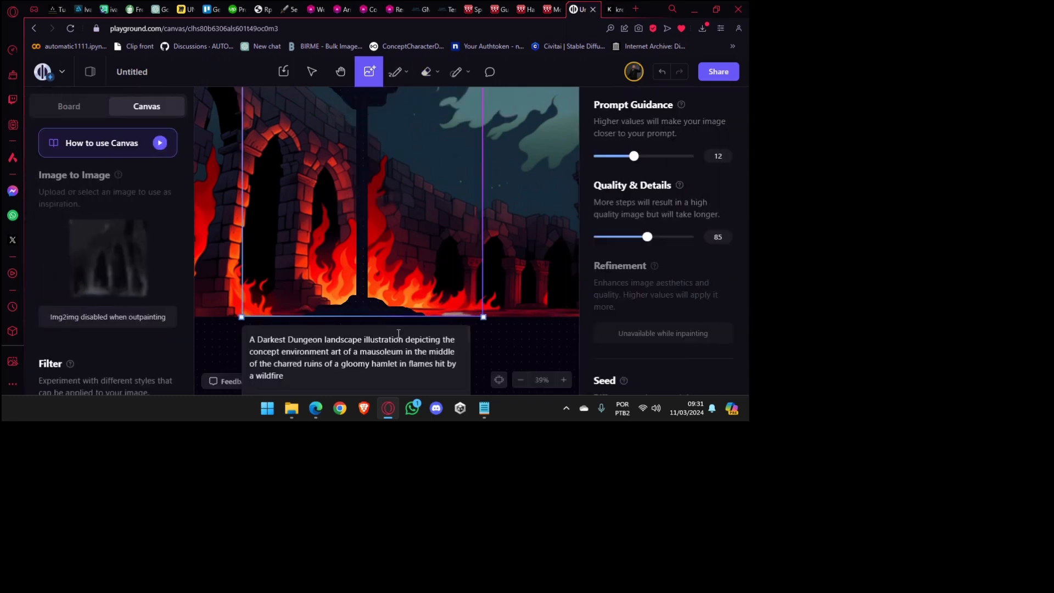
{"action": "left_click", "coordinate": [398, 282]}
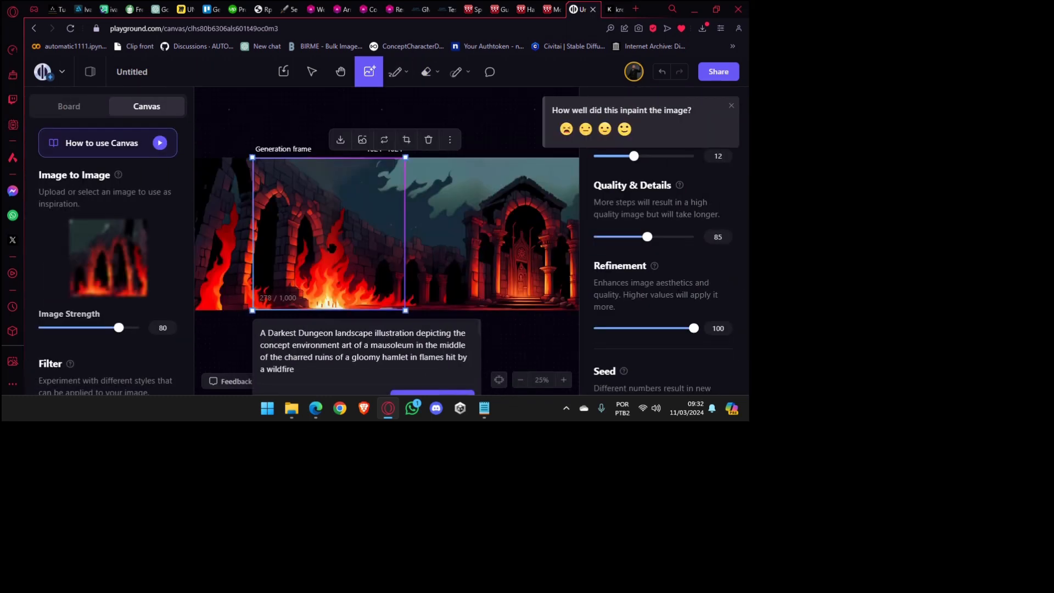
{"action": "scroll", "coordinate": [327, 272], "scroll_direction": "up", "scroll_amount": 5}
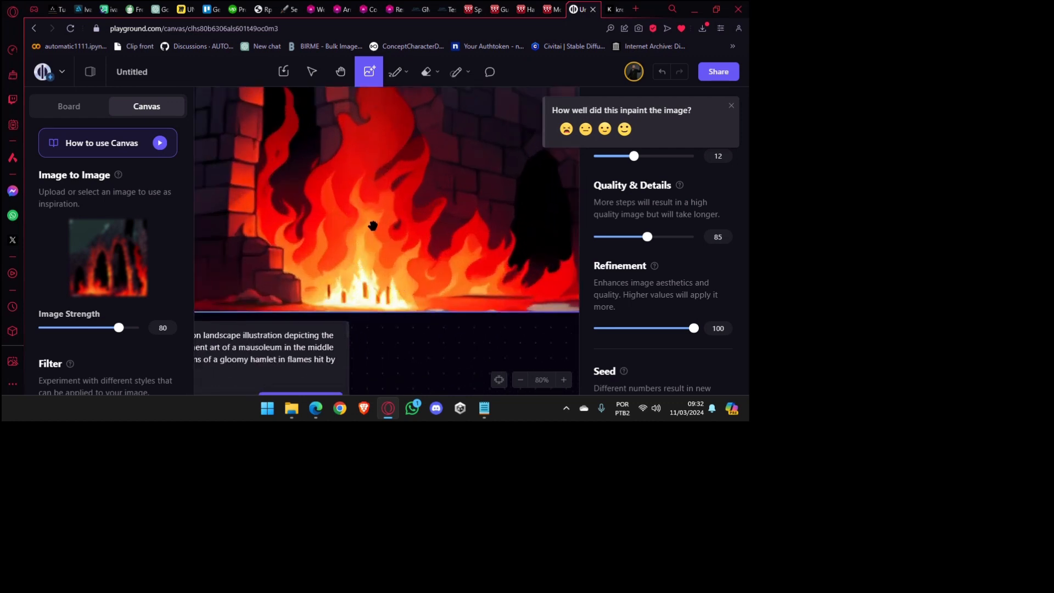
{"action": "scroll", "coordinate": [373, 225], "scroll_direction": "down", "scroll_amount": 5}
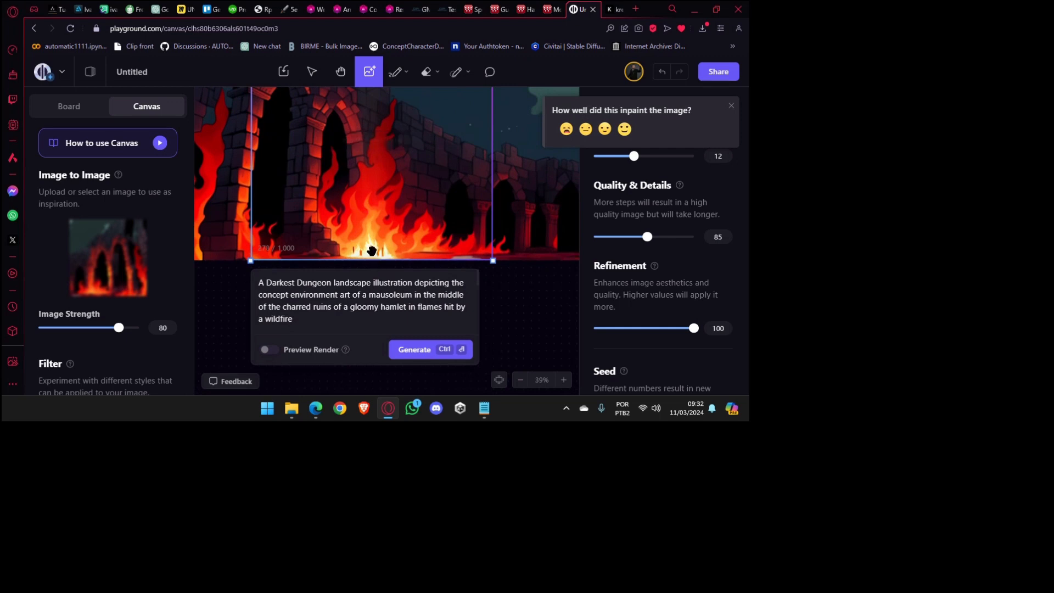
{"action": "scroll", "coordinate": [372, 251], "scroll_direction": "up", "scroll_amount": 5}
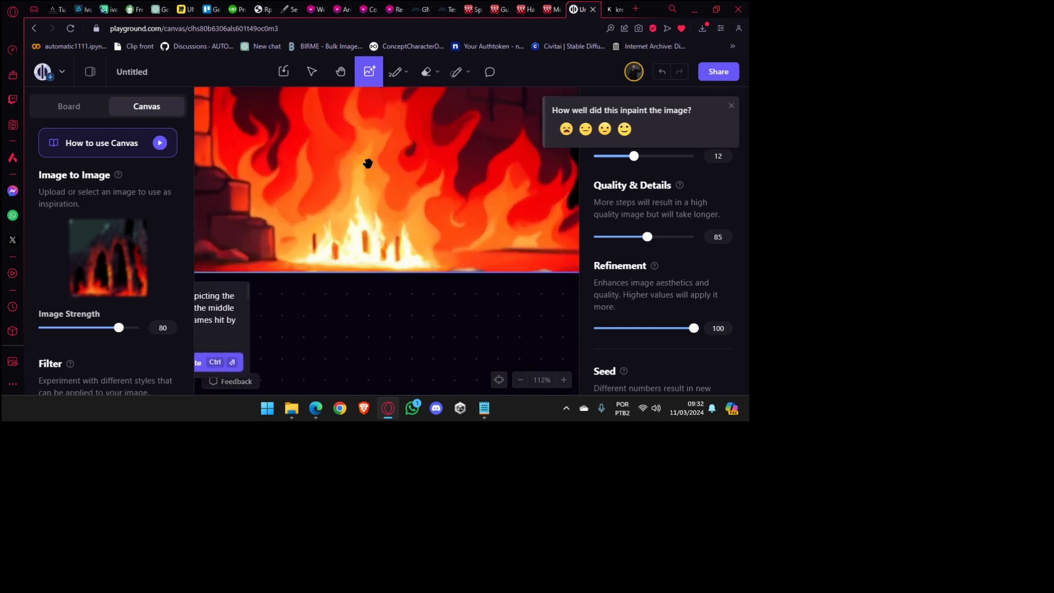
Remove the rightmost dark post from the bright fire at the first seam using the Object Eraser at size 25.
{"action": "left_click", "coordinate": [427, 72]}
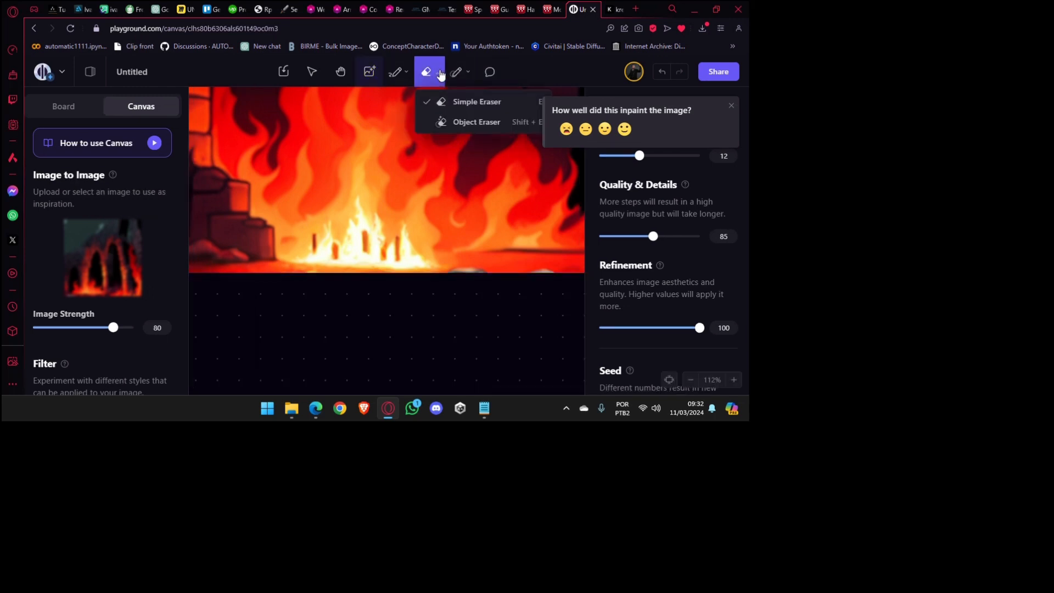
{"action": "left_click", "coordinate": [446, 122]}
{"action": "scroll", "coordinate": [383, 241], "scroll_direction": "up", "scroll_amount": 3}
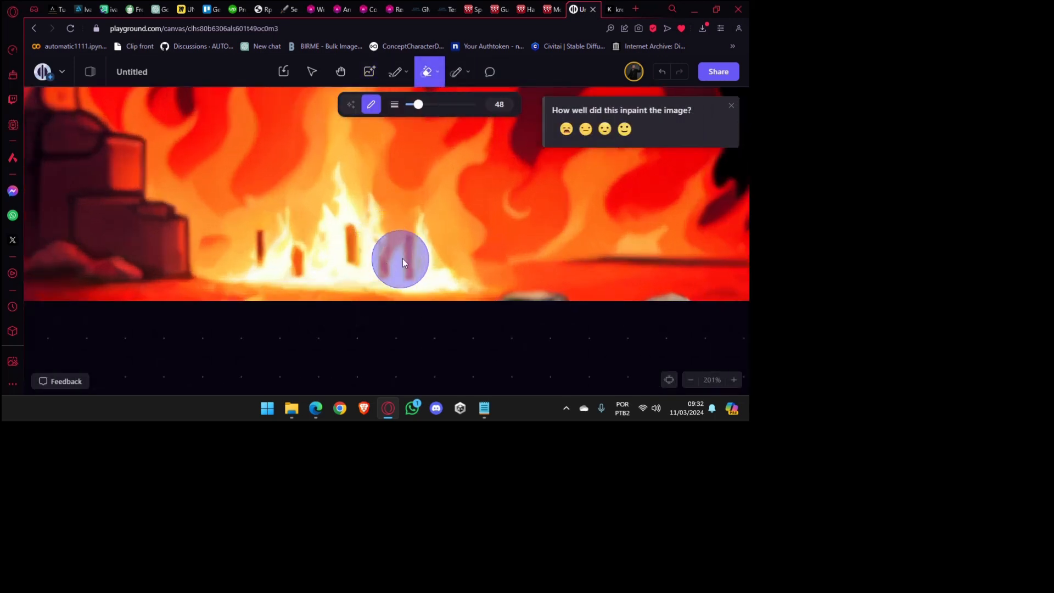
{"action": "left_click_drag", "start_coordinate": [419, 105], "coordinate": [415, 108]}
{"action": "scroll", "coordinate": [364, 246], "scroll_direction": "up", "scroll_amount": 3}
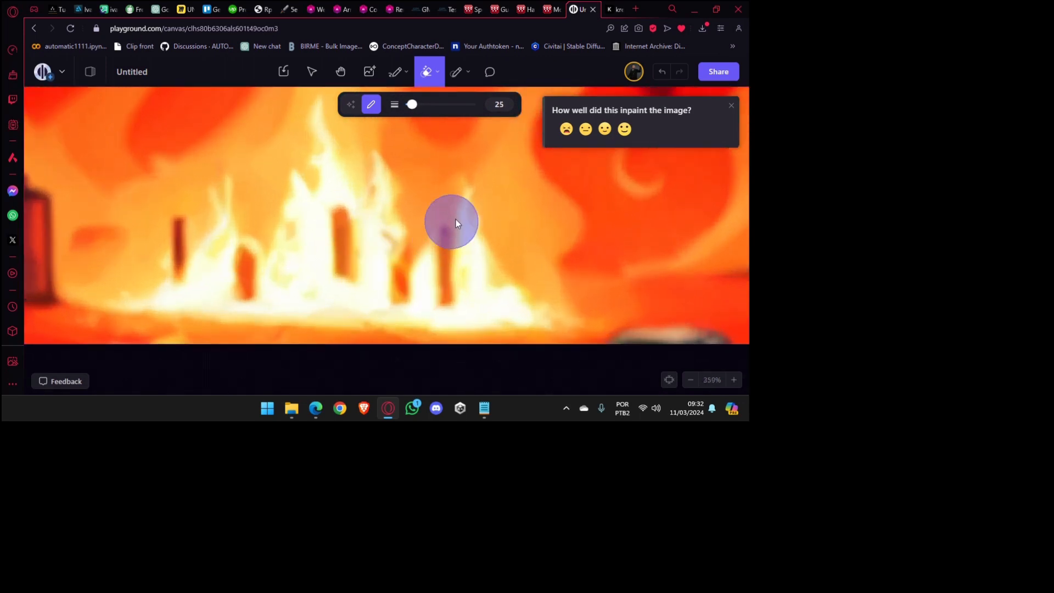
{"action": "left_click_drag", "start_coordinate": [448, 229], "coordinate": [449, 257]}
{"action": "left_click_drag", "start_coordinate": [449, 295], "coordinate": [449, 296]}
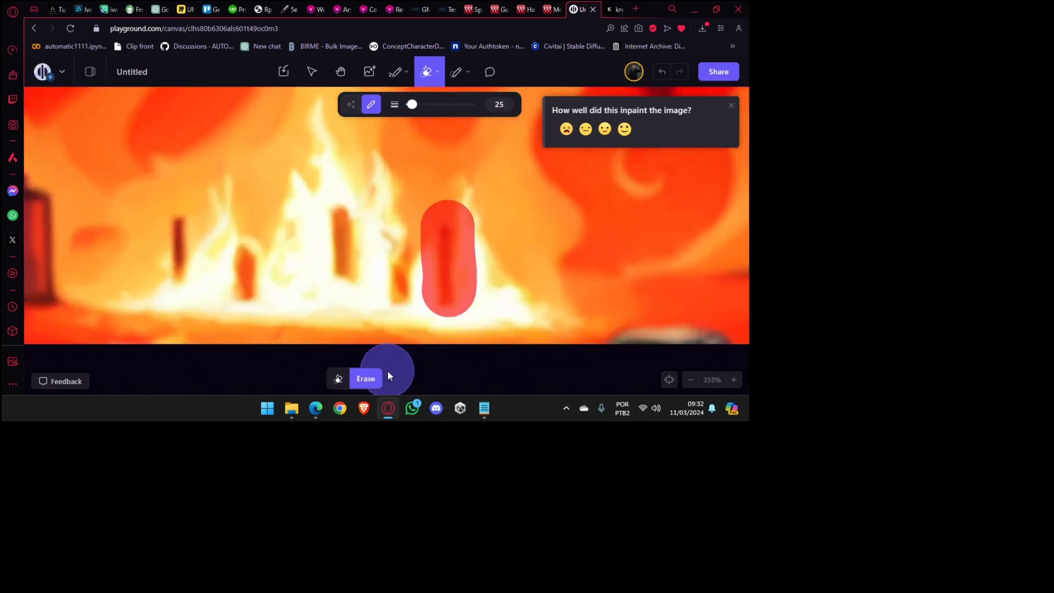
{"action": "left_click", "coordinate": [376, 379]}
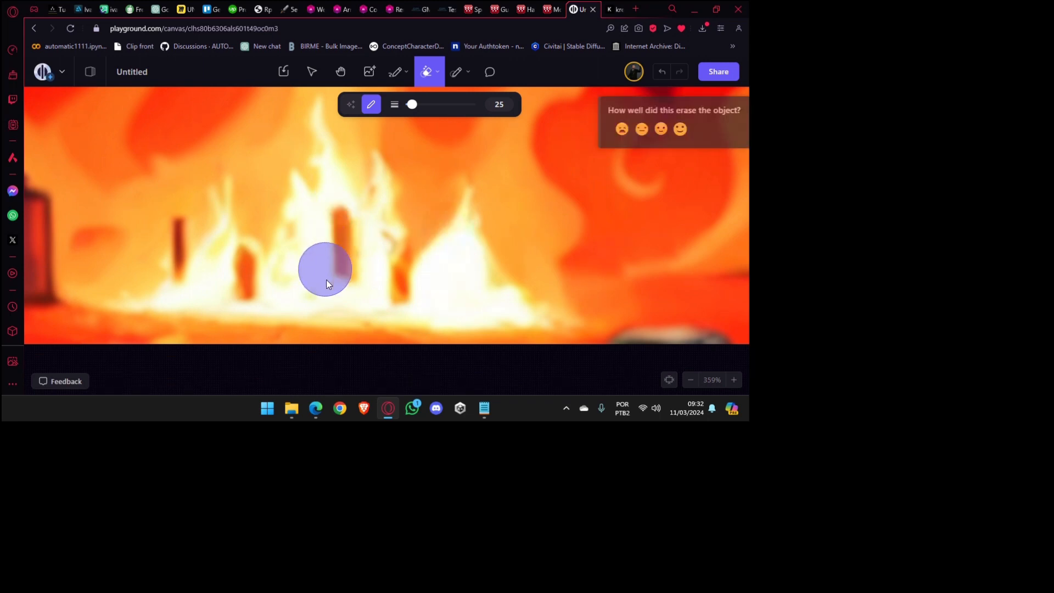
Remove the four remaining dark posts from the bright fire one by one with the Object Eraser, working from right to left.
{"action": "left_click_drag", "start_coordinate": [398, 268], "coordinate": [399, 289]}
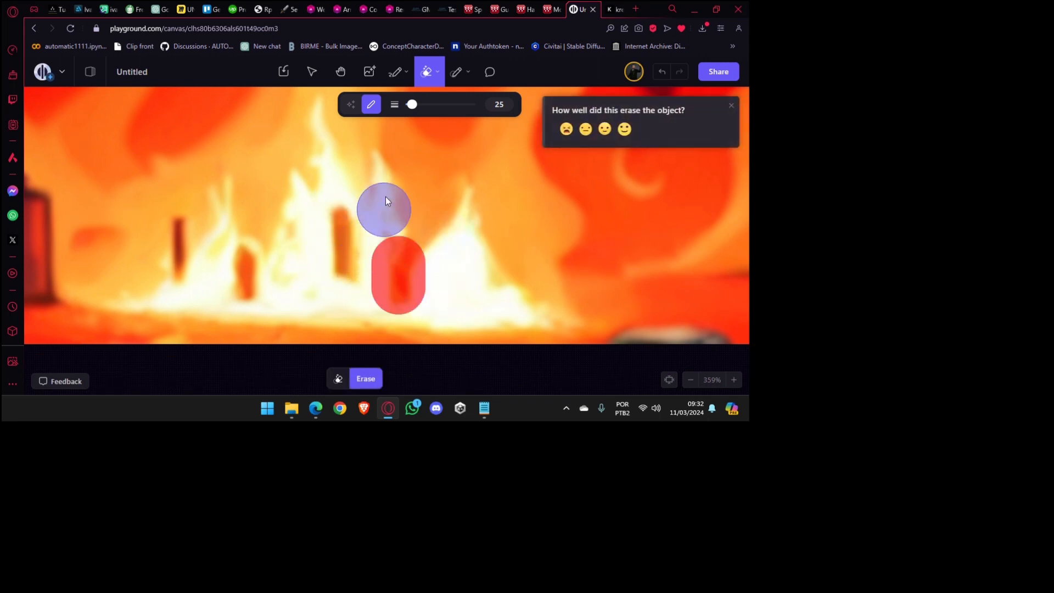
{"action": "left_click", "coordinate": [366, 378]}
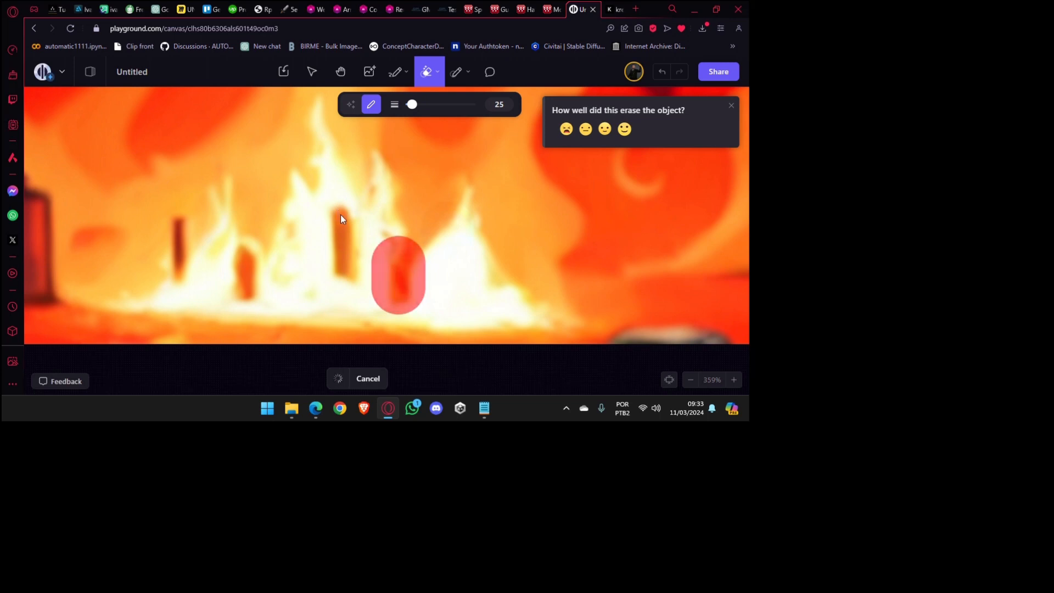
{"action": "left_click_drag", "start_coordinate": [341, 231], "coordinate": [338, 283]}
{"action": "left_click", "coordinate": [346, 378]}
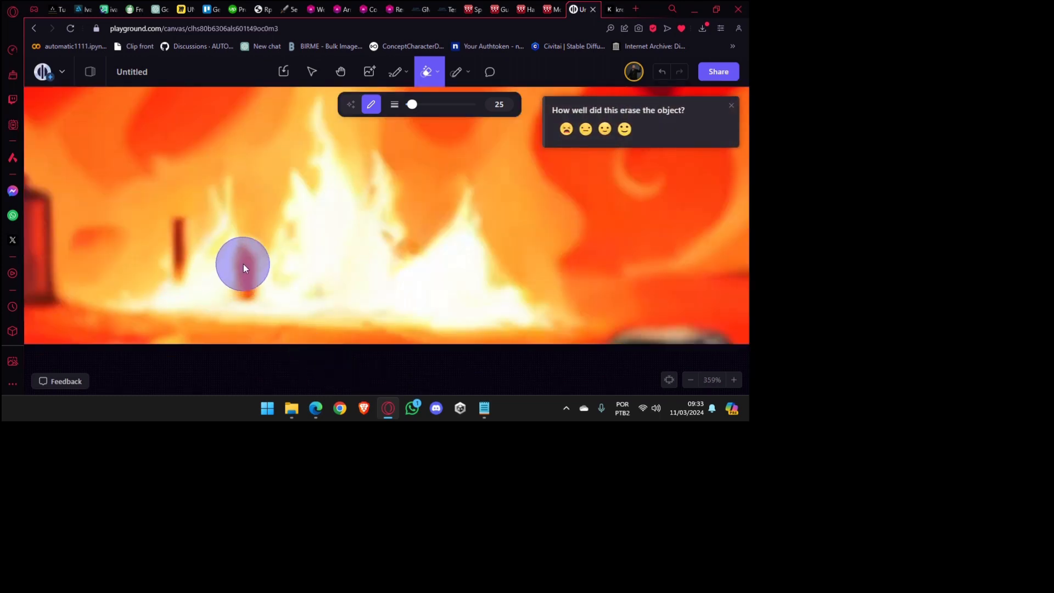
{"action": "left_click_drag", "start_coordinate": [242, 264], "coordinate": [248, 288]}
{"action": "left_click", "coordinate": [368, 379]}
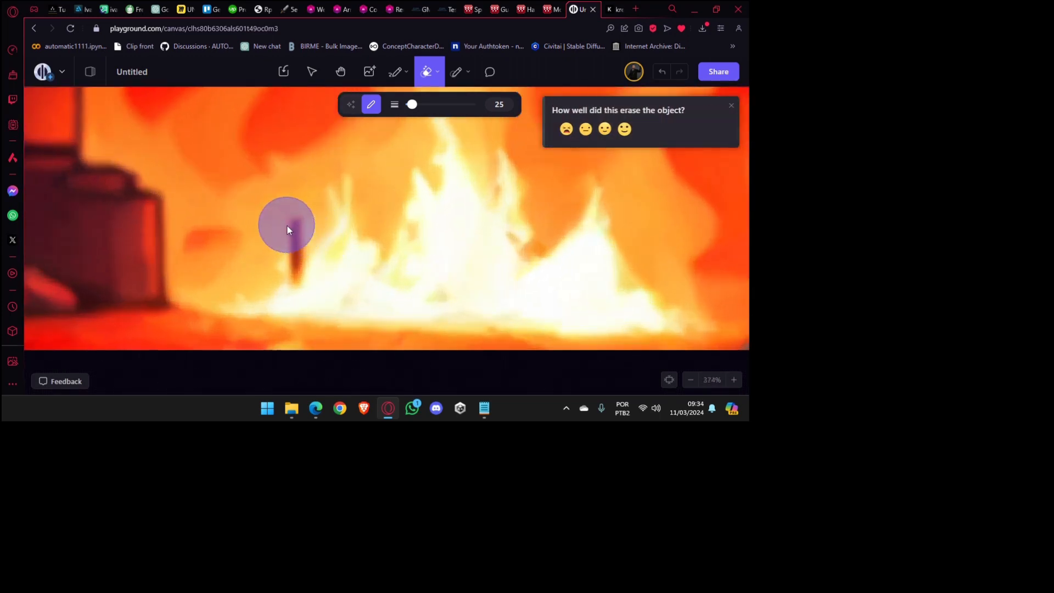
{"action": "left_click_drag", "start_coordinate": [289, 216], "coordinate": [296, 270]}
{"action": "scroll", "coordinate": [275, 339], "scroll_direction": "up", "scroll_amount": 2}
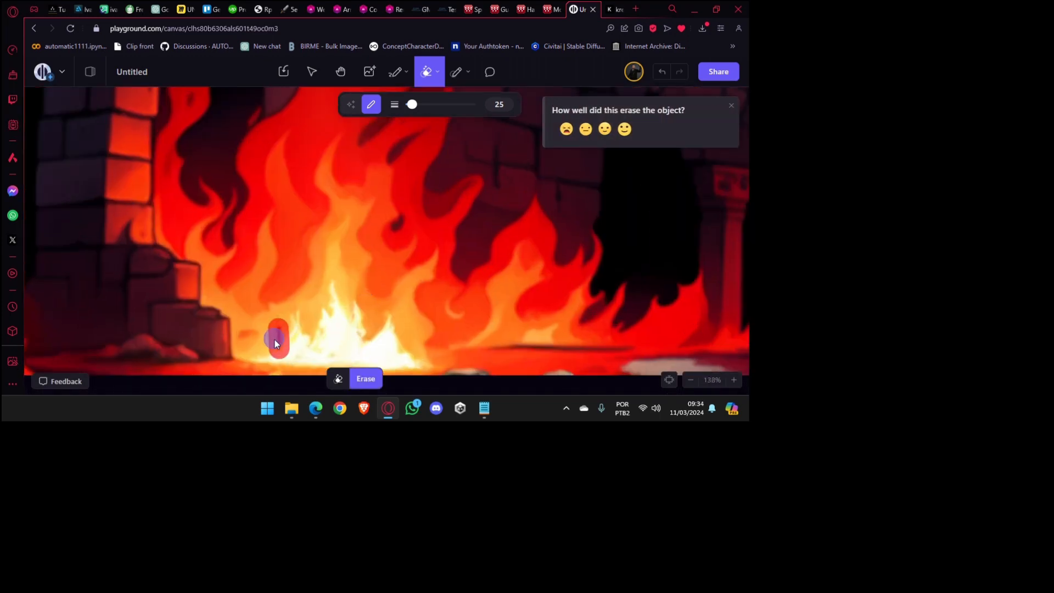
{"action": "left_click", "coordinate": [366, 379]}
{"action": "scroll", "coordinate": [340, 286], "scroll_direction": "down", "scroll_amount": 10}
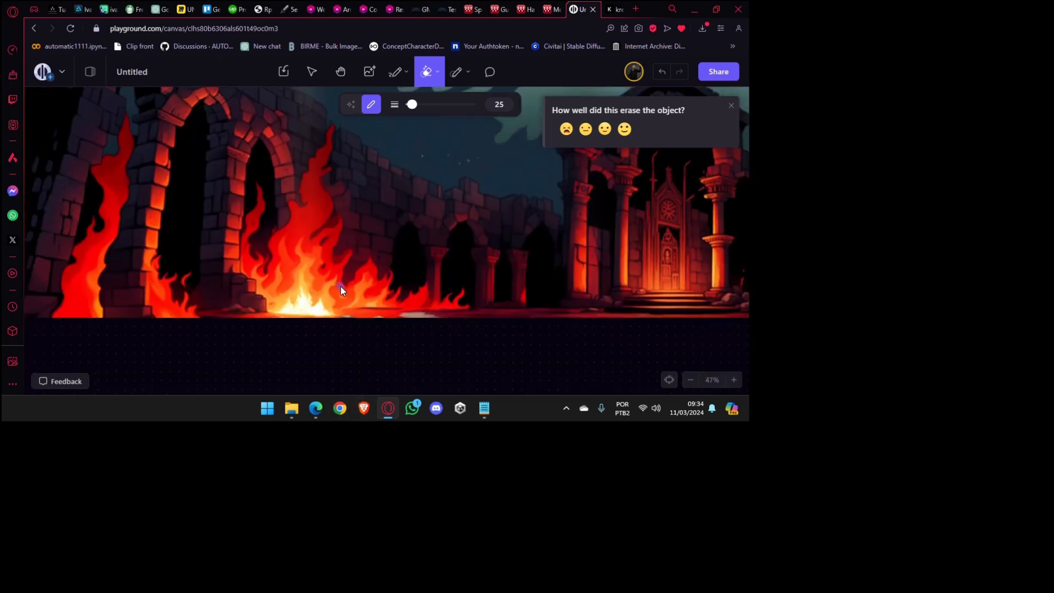
Compare the blended large panorama with the small source panorama and its four tiles elsewhere on the canvas.
{"action": "left_click_drag", "start_coordinate": [368, 241], "coordinate": [334, 256]}
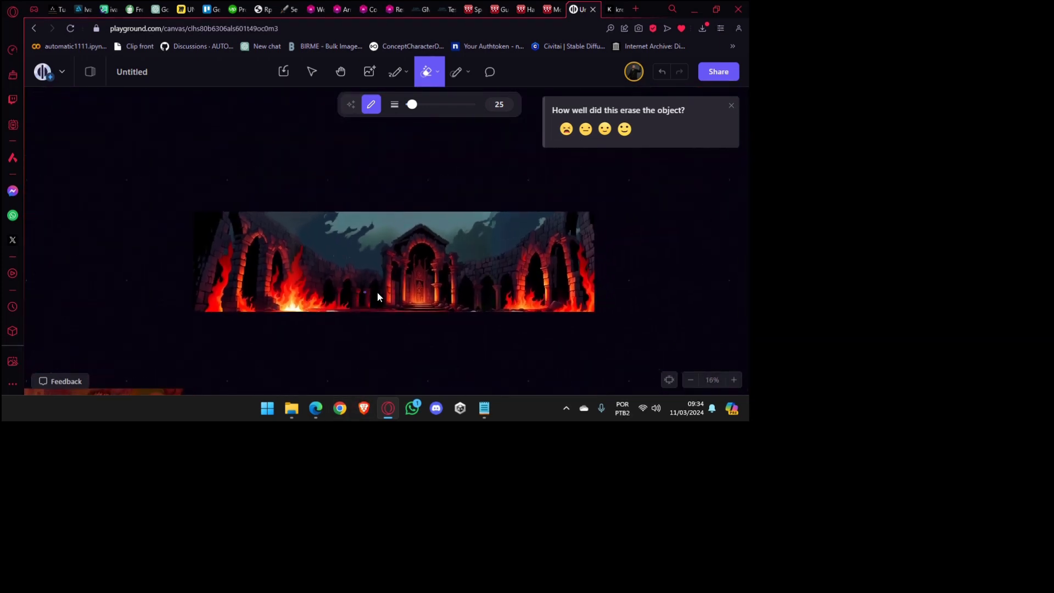
{"action": "scroll", "coordinate": [391, 297], "scroll_direction": "down", "scroll_amount": 3}
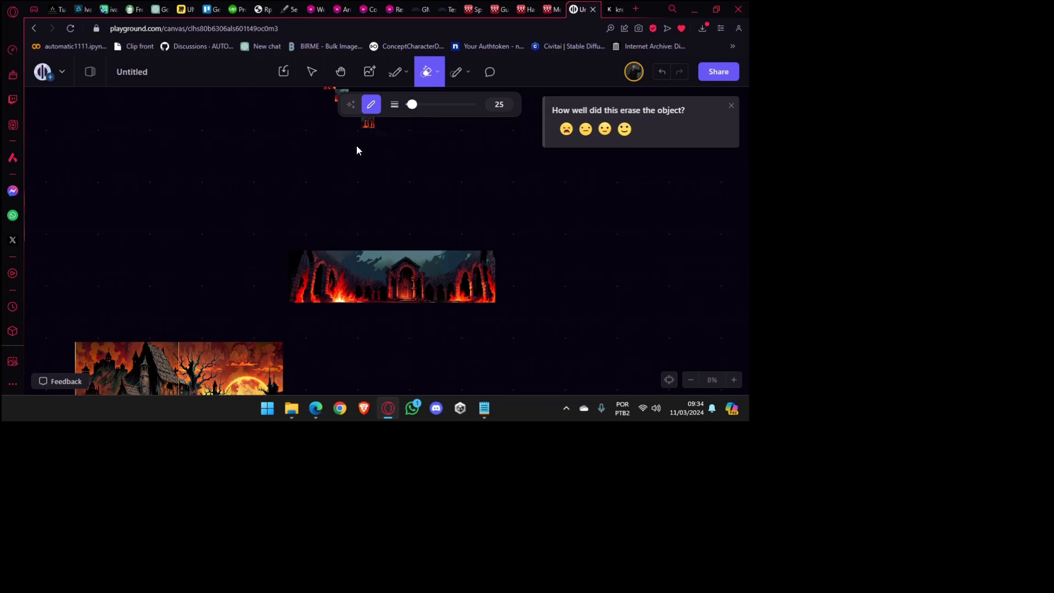
{"action": "scroll", "coordinate": [363, 314], "scroll_direction": "up", "scroll_amount": 3}
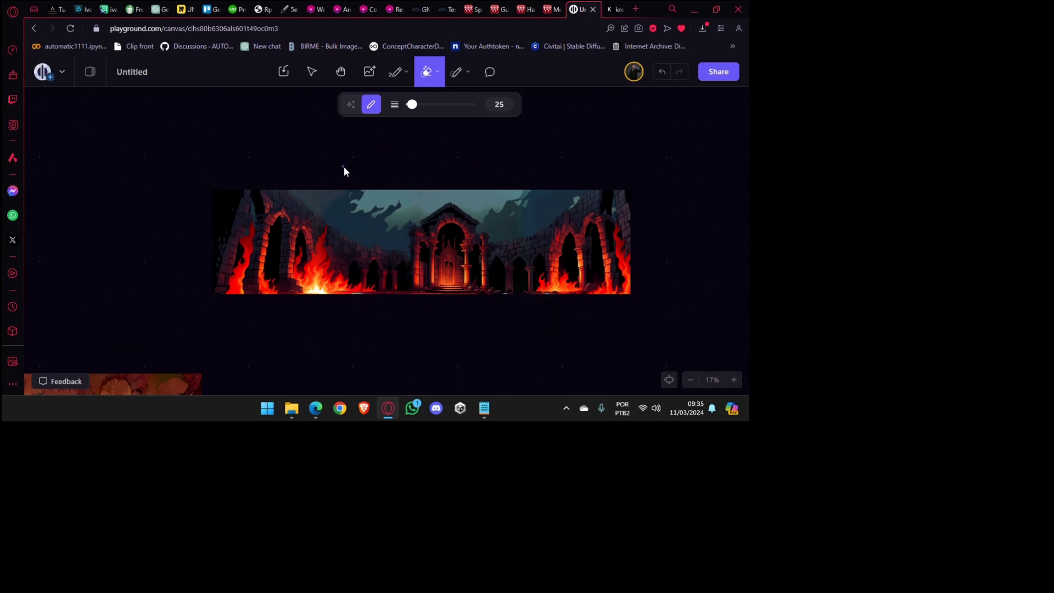
{"action": "scroll", "coordinate": [360, 160], "scroll_direction": "down", "scroll_amount": 3}
{"action": "left_click_drag", "start_coordinate": [371, 165], "coordinate": [354, 239]}
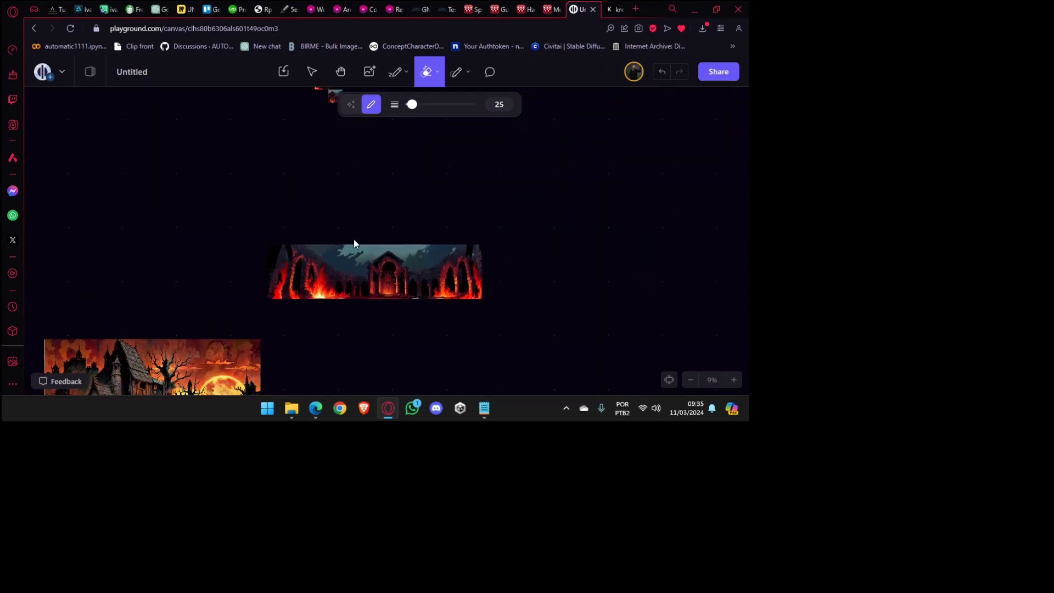
{"action": "scroll", "coordinate": [368, 275], "scroll_direction": "up", "scroll_amount": 3}
{"action": "scroll", "coordinate": [368, 276], "scroll_direction": "up", "scroll_amount": 1}
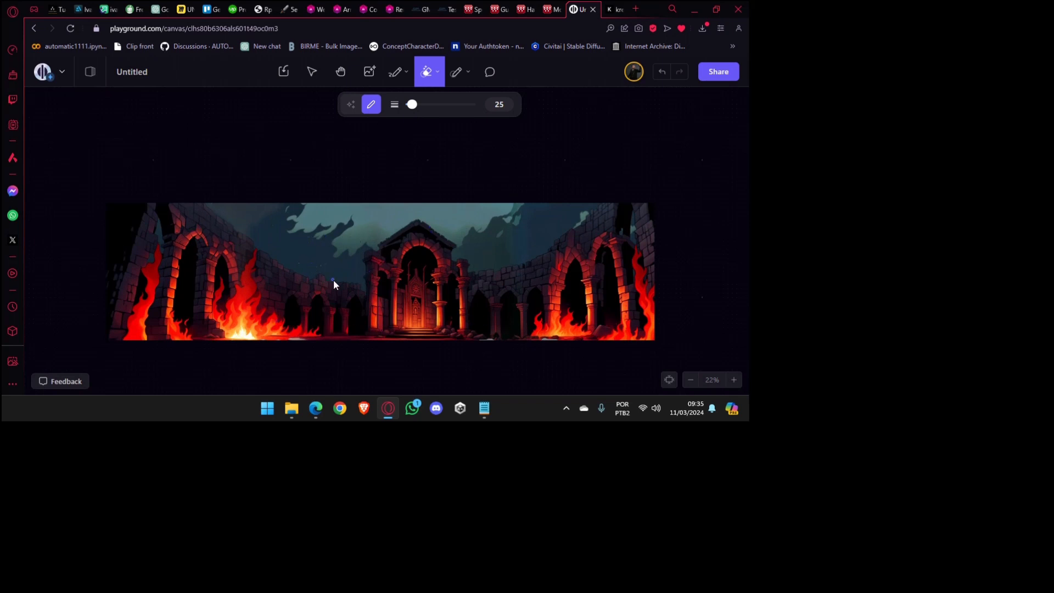
{"action": "scroll", "coordinate": [340, 276], "scroll_direction": "down", "scroll_amount": 3}
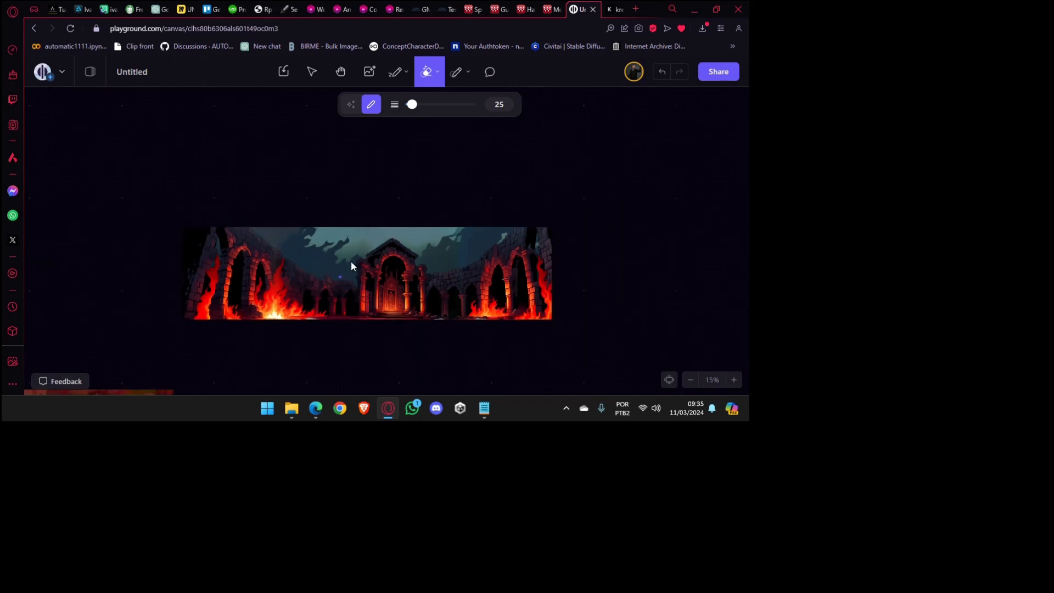
{"action": "scroll", "coordinate": [354, 253], "scroll_direction": "up", "scroll_amount": 3}
{"action": "scroll", "coordinate": [357, 241], "scroll_direction": "down", "scroll_amount": 4}
{"action": "left_click_drag", "start_coordinate": [358, 222], "coordinate": [366, 272]}
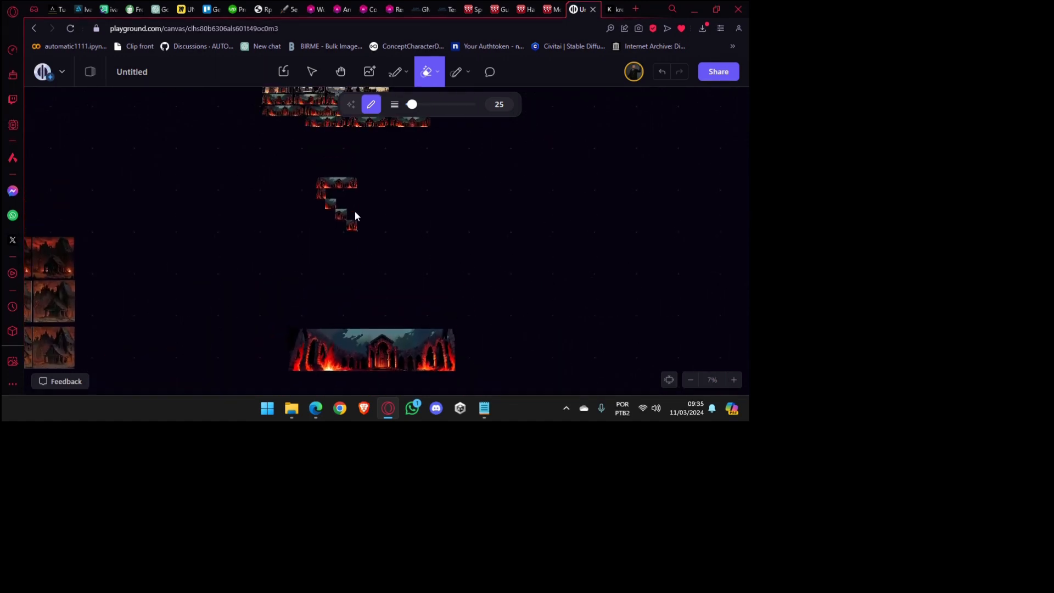
{"action": "scroll", "coordinate": [355, 205], "scroll_direction": "up", "scroll_amount": 2}
{"action": "left_click_drag", "start_coordinate": [354, 187], "coordinate": [370, 258]}
{"action": "scroll", "coordinate": [370, 258], "scroll_direction": "up", "scroll_amount": 5}
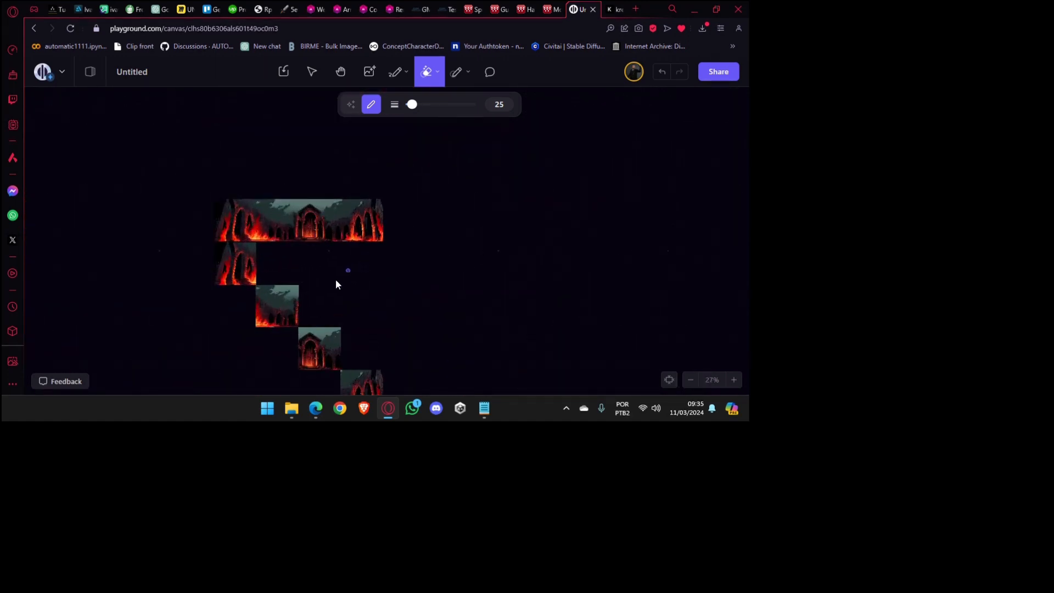
{"action": "left_click_drag", "start_coordinate": [322, 287], "coordinate": [341, 326]}
{"action": "scroll", "coordinate": [340, 326], "scroll_direction": "down", "scroll_amount": 4}
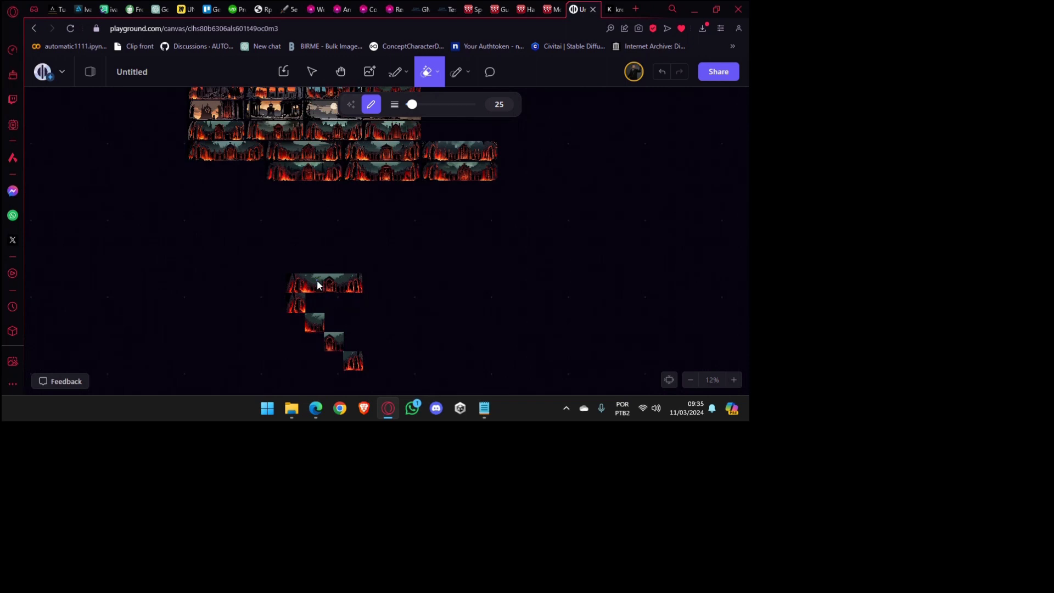
Select the small 1024×256 source panorama above the stepped tiles and download it as an image.
{"action": "scroll", "coordinate": [317, 280], "scroll_direction": "up", "scroll_amount": 11}
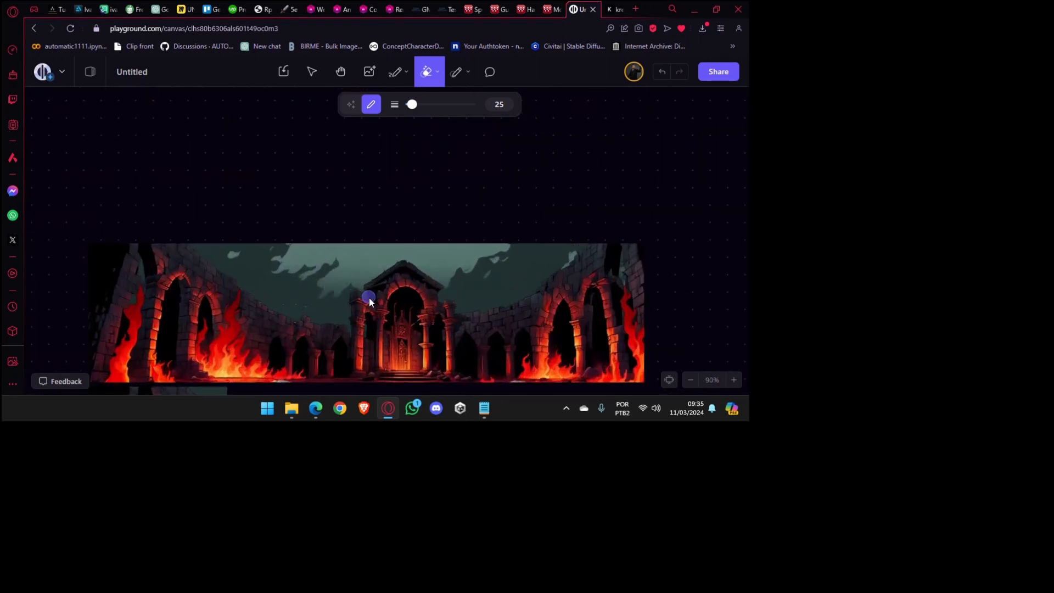
{"action": "left_click_drag", "start_coordinate": [369, 298], "coordinate": [321, 199]}
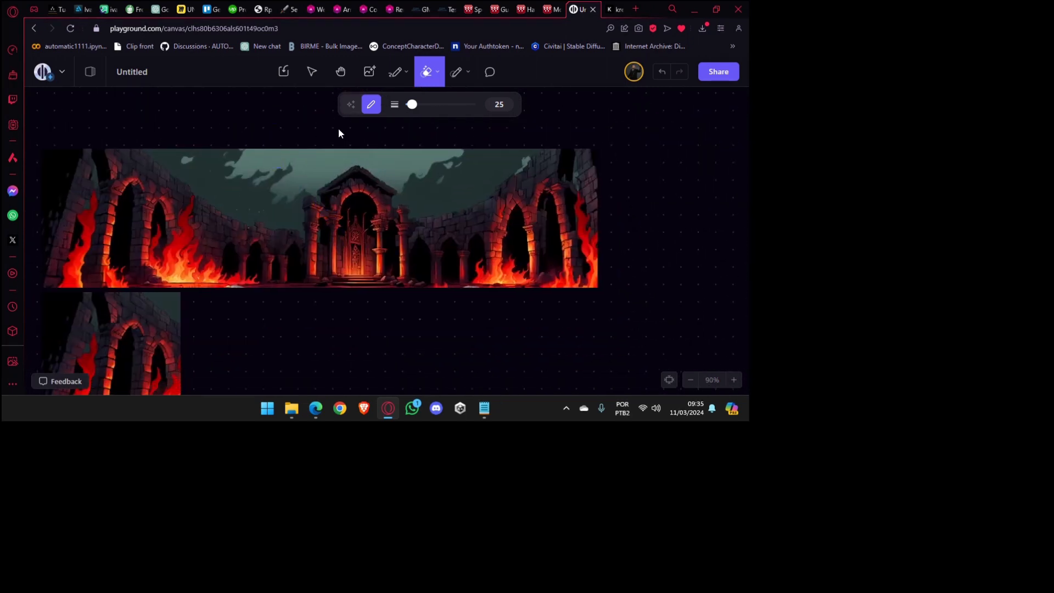
{"action": "left_click", "coordinate": [311, 72]}
{"action": "left_click", "coordinate": [277, 214]}
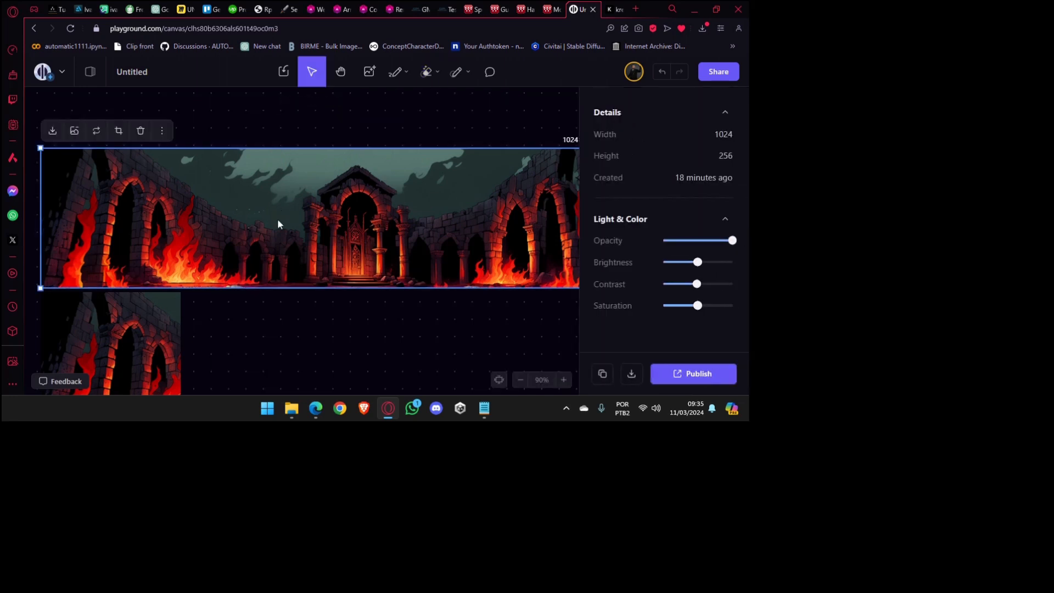
{"action": "scroll", "coordinate": [266, 256], "scroll_direction": "down", "scroll_amount": 3}
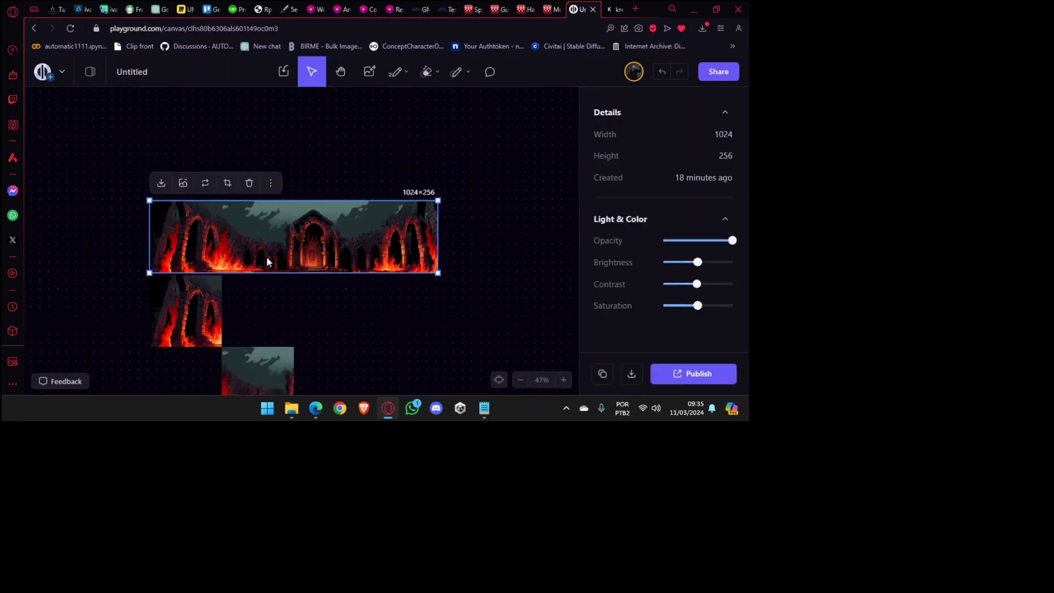
{"action": "left_click", "coordinate": [161, 182]}
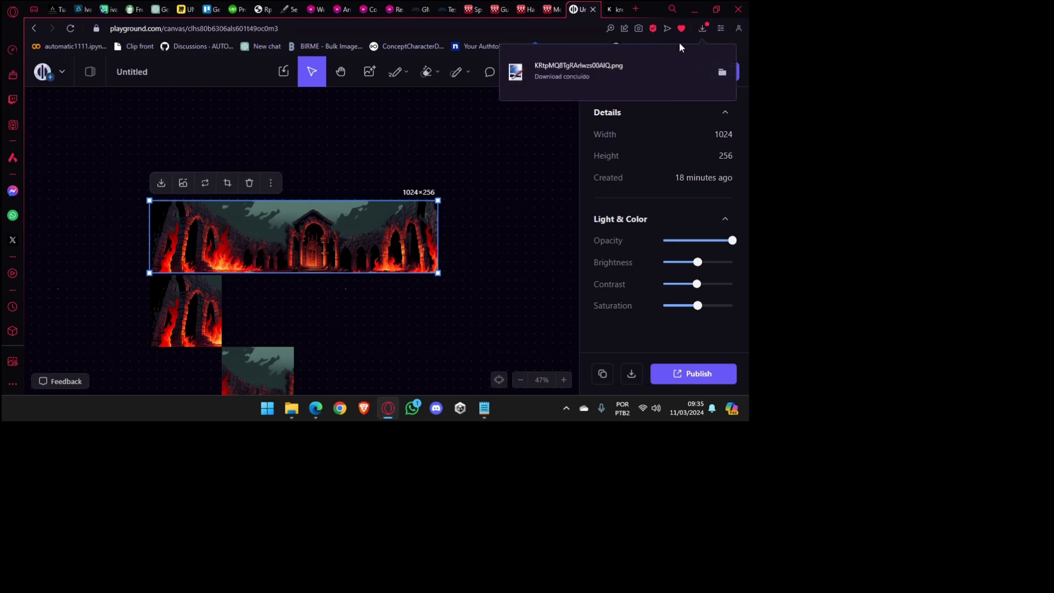
Switch to Krea and open its real-time image generation workspace.
{"action": "left_click", "coordinate": [614, 11]}
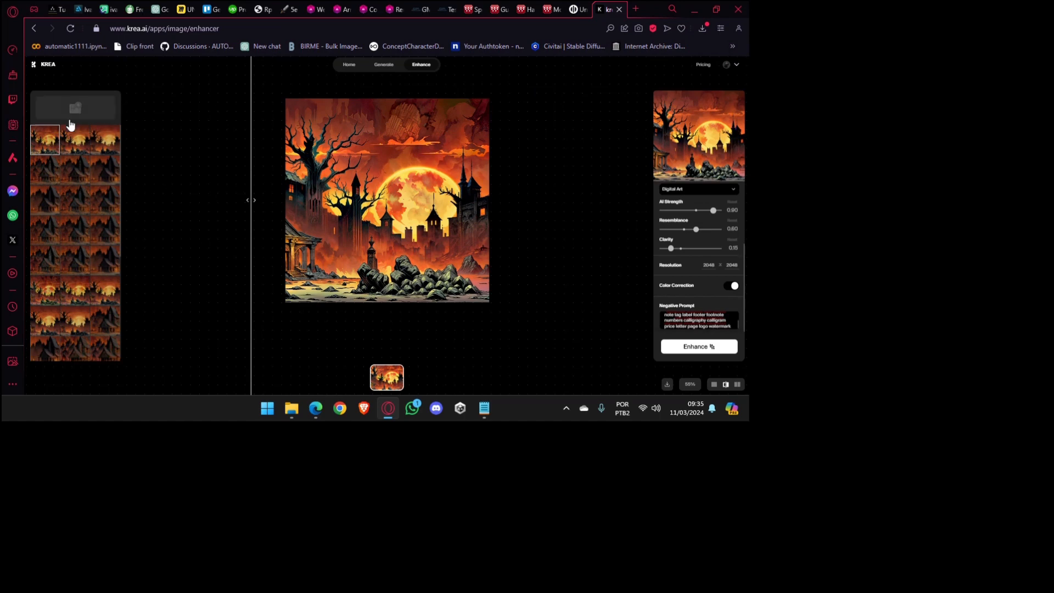
{"action": "left_click", "coordinate": [48, 64]}
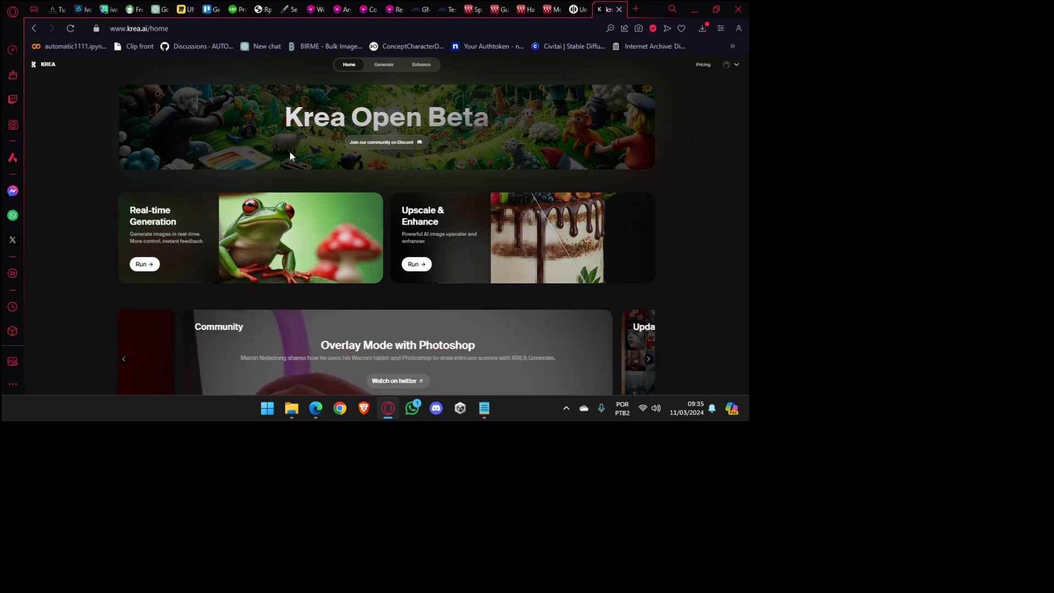
{"action": "left_click", "coordinate": [385, 66]}
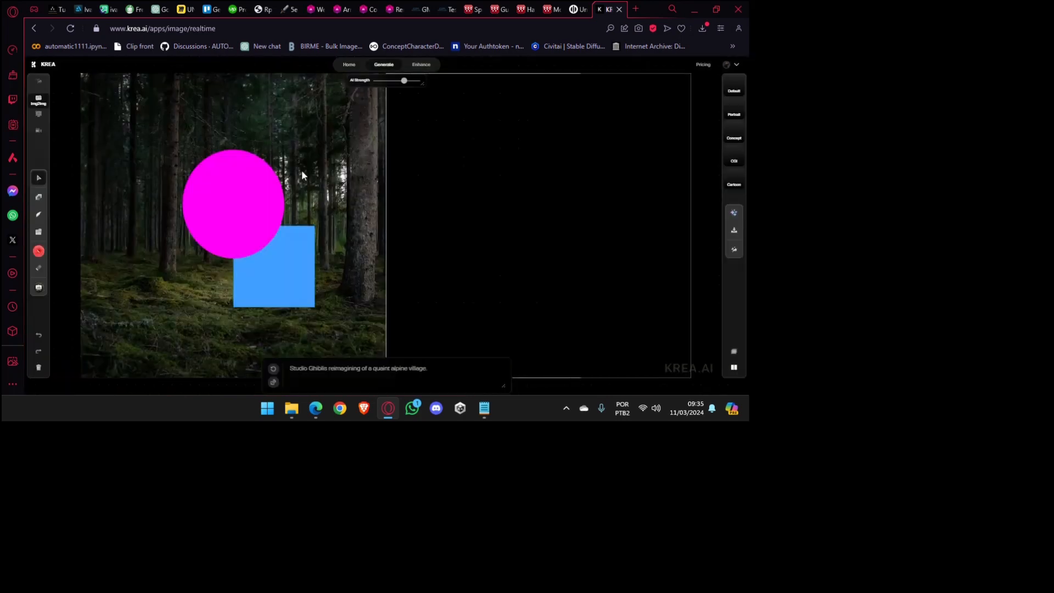
Open Krea's Enhance workspace and upload the downloaded panorama KRtpMQ8TgRArlwzs00AIQ.png from the Downloads folder.
{"action": "left_click", "coordinate": [418, 66]}
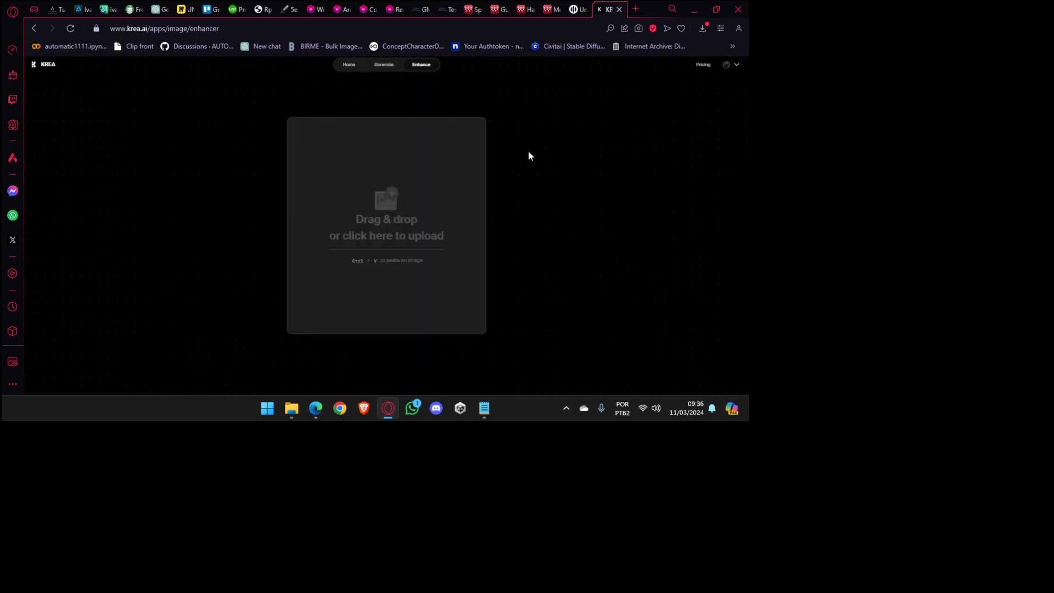
{"action": "left_click", "coordinate": [86, 117]}
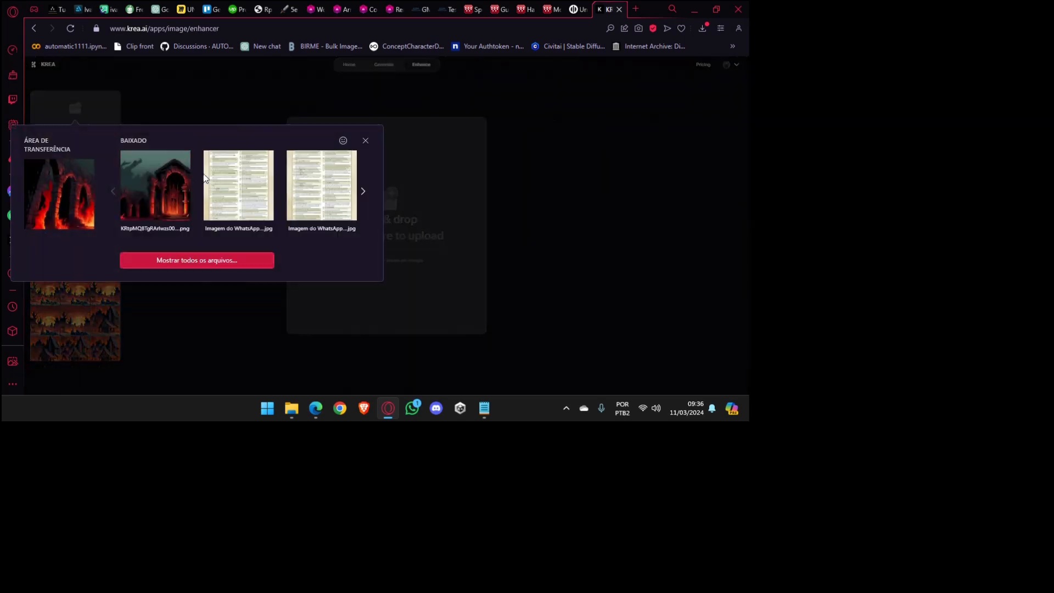
{"action": "left_click", "coordinate": [140, 265]}
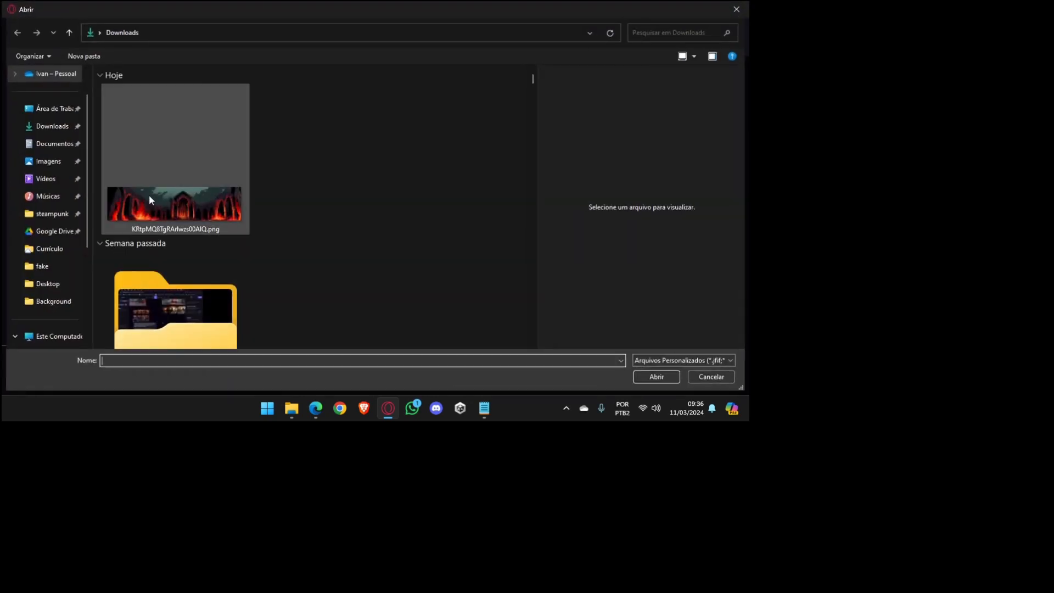
{"action": "left_click", "coordinate": [189, 217]}
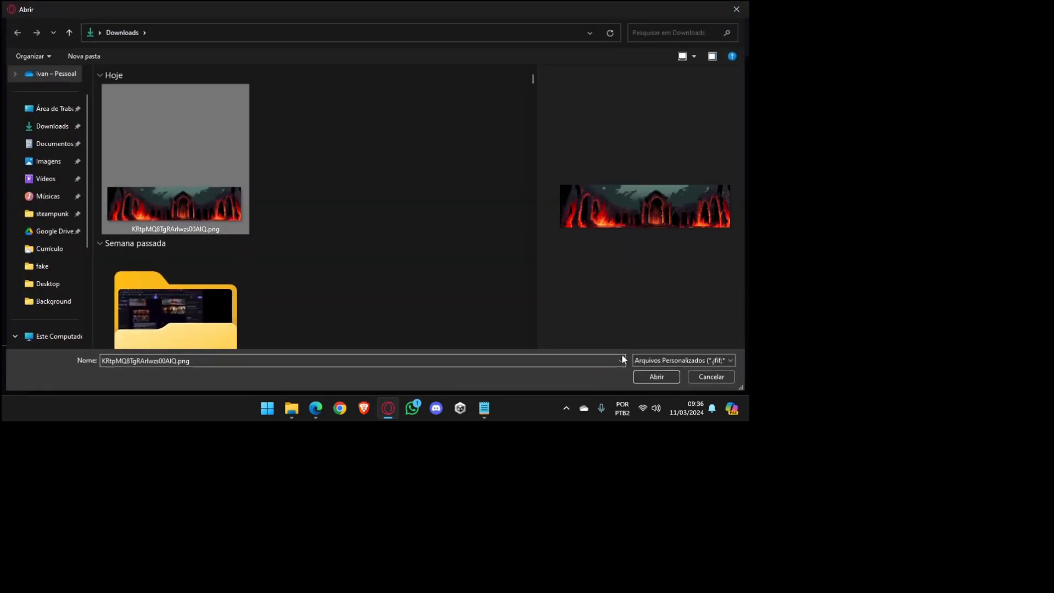
{"action": "left_click", "coordinate": [657, 376]}
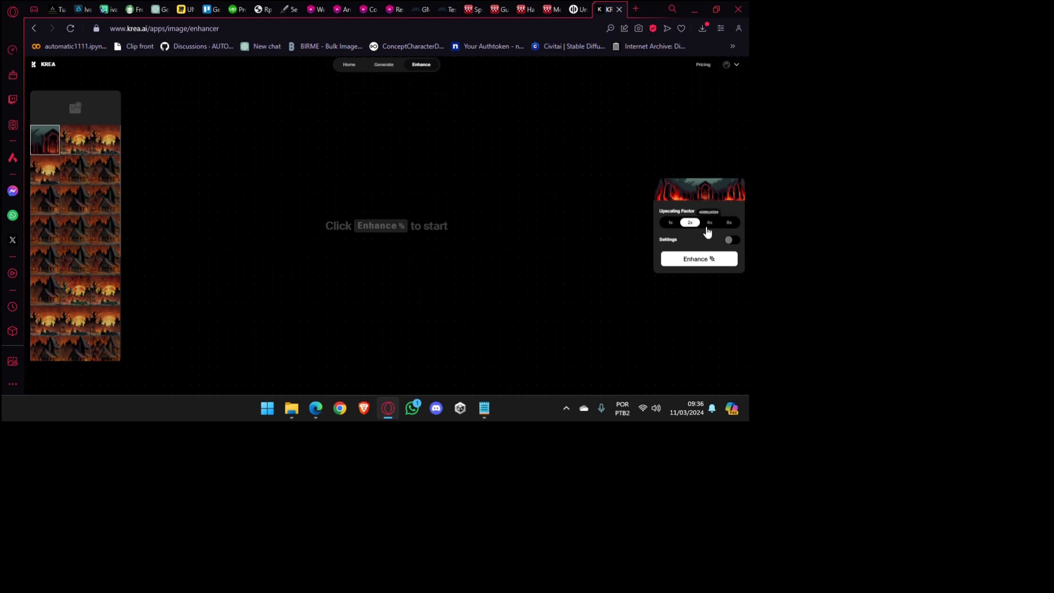
Expand the enhancement settings, keep the upscaling factor at 2x and choose the Digital Art style.
{"action": "left_click", "coordinate": [729, 240]}
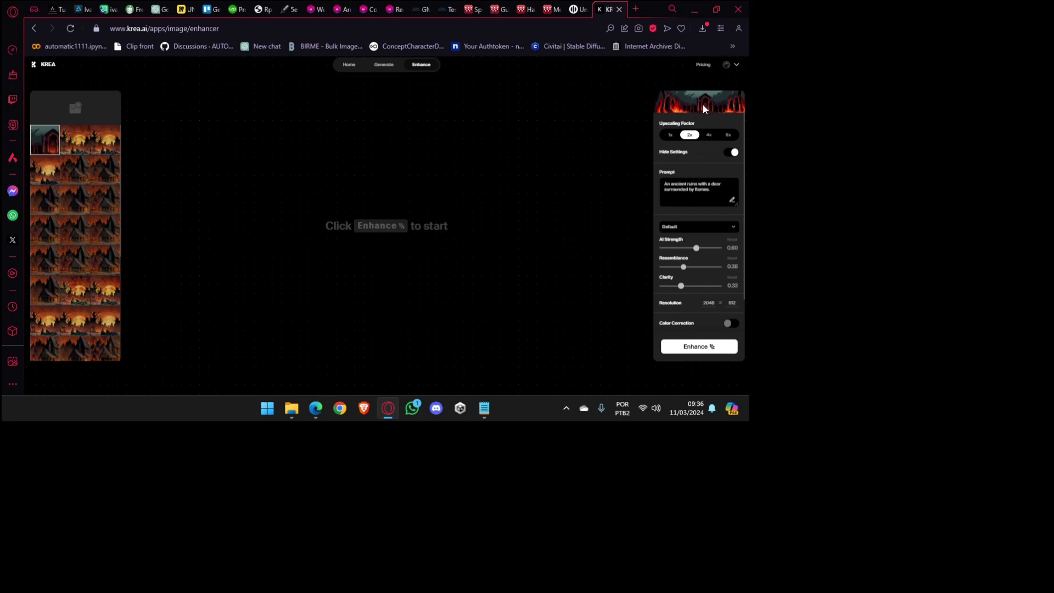
{"action": "left_click", "coordinate": [736, 65]}
{"action": "scroll", "coordinate": [692, 250], "scroll_direction": "down", "scroll_amount": 1}
{"action": "scroll", "coordinate": [693, 243], "scroll_direction": "up", "scroll_amount": 1}
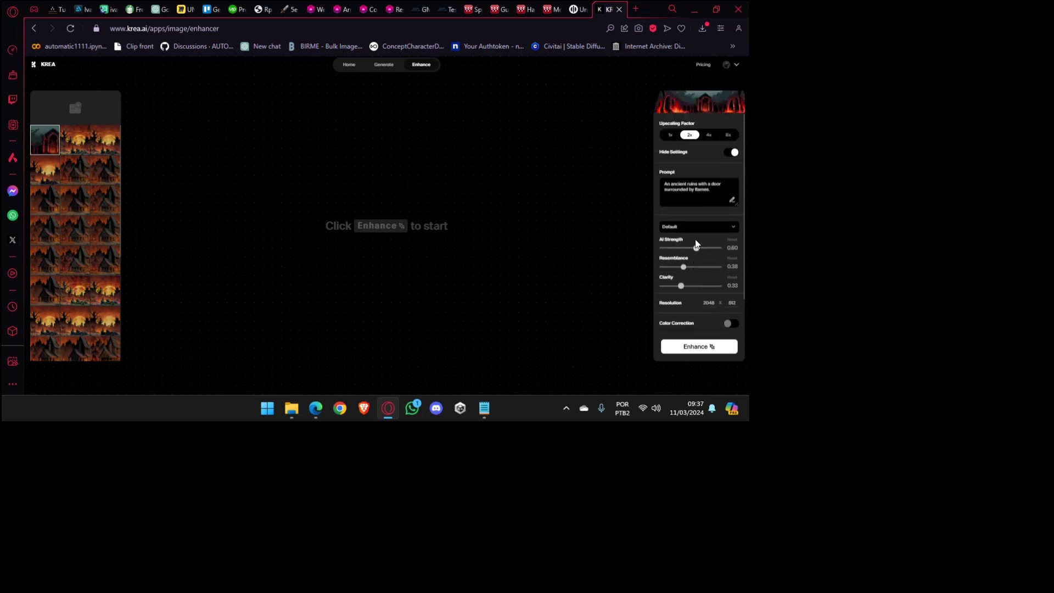
{"action": "left_click", "coordinate": [708, 137]}
{"action": "left_click", "coordinate": [689, 136]}
{"action": "left_click", "coordinate": [704, 227]}
{"action": "left_click", "coordinate": [688, 297]}
Set AI Strength to 0.90, Resemblance to 0.60 and Clarity to 0.15, and enable Color Correction.
{"action": "left_click_drag", "start_coordinate": [708, 251], "coordinate": [712, 251]}
{"action": "left_click_drag", "start_coordinate": [687, 264], "coordinate": [700, 267]}
{"action": "left_click_drag", "start_coordinate": [699, 267], "coordinate": [671, 286]}
{"action": "scroll", "coordinate": [673, 291], "scroll_direction": "down", "scroll_amount": 1}
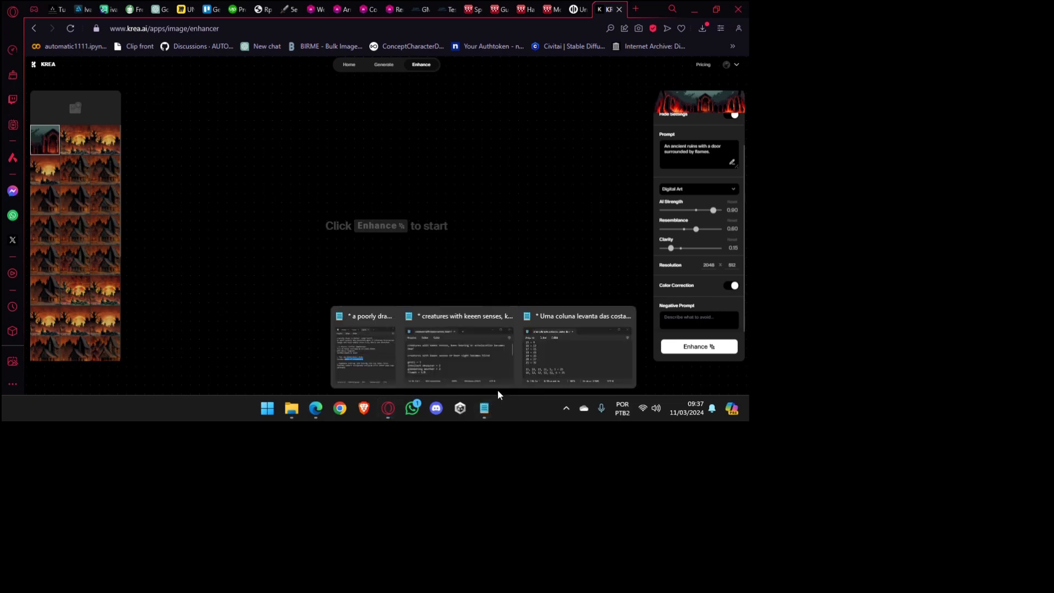
Switch to Notepad and copy the entire "A Darkest Dungeon landscape illustration" prompt.
{"action": "left_click", "coordinate": [356, 352]}
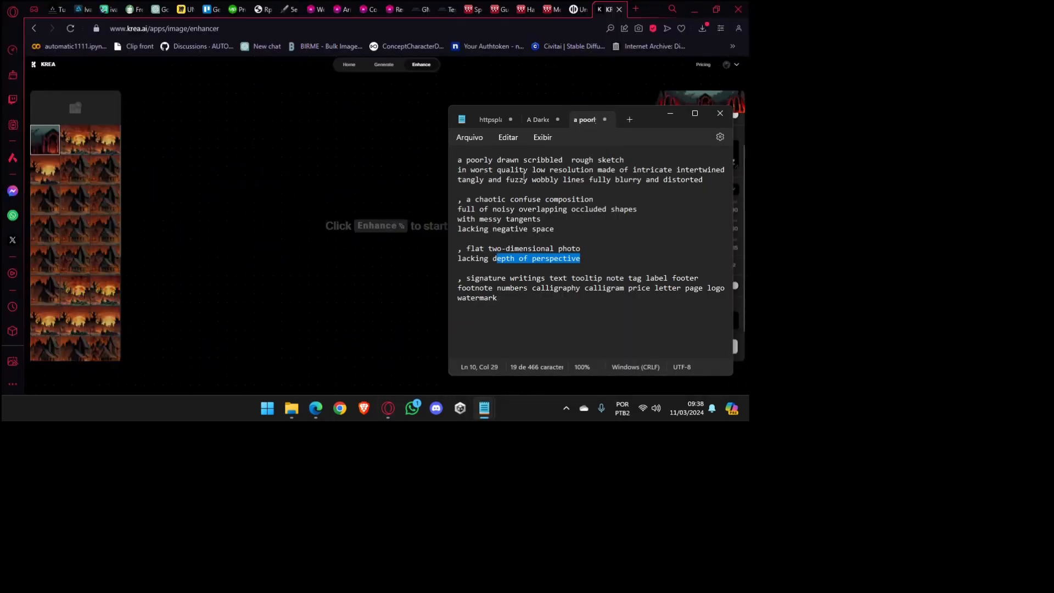
{"action": "left_click", "coordinate": [538, 125]}
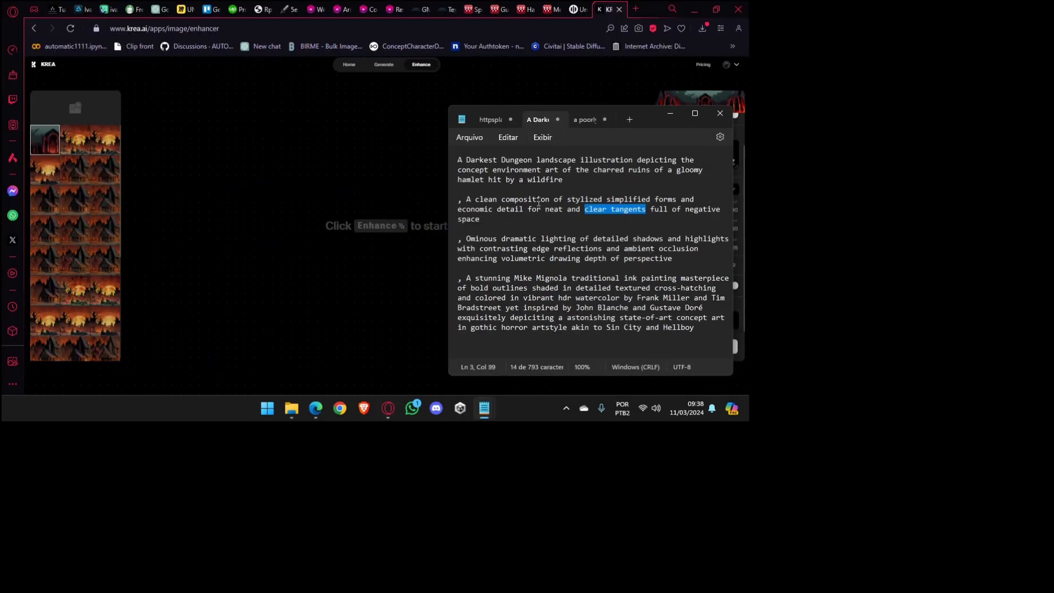
{"action": "left_click", "coordinate": [459, 159]}
{"action": "left_click_drag", "start_coordinate": [459, 160], "coordinate": [733, 339]}
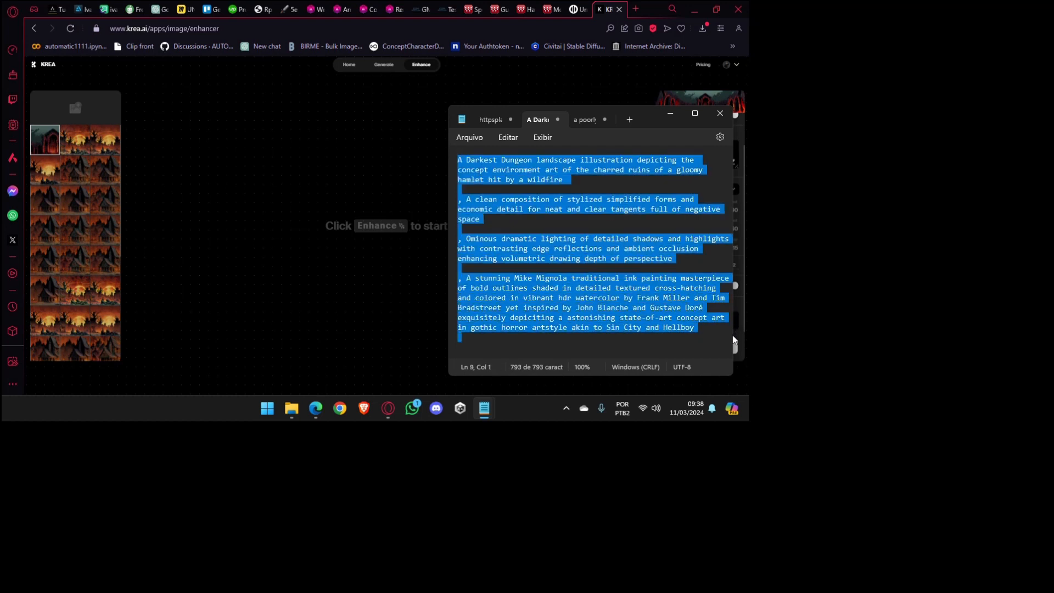
Return to Krea and replace the generated prompt with the copied Darkest Dungeon text, removing the trailing blank line.
{"action": "left_click", "coordinate": [743, 243]}
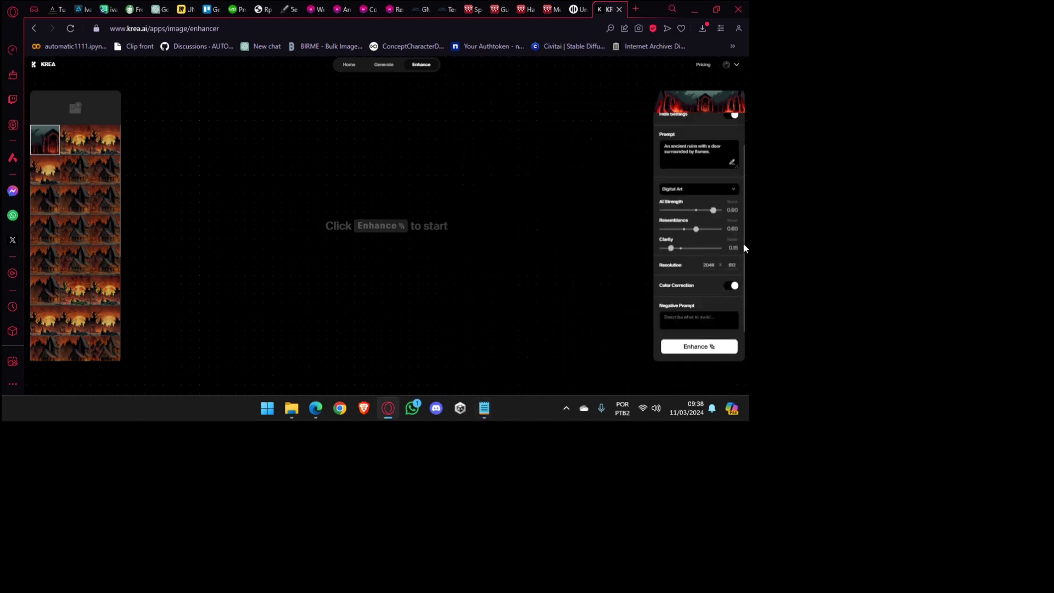
{"action": "scroll", "coordinate": [690, 209], "scroll_direction": "up", "scroll_amount": 2}
{"action": "left_click", "coordinate": [716, 196]}
{"action": "key", "text": "ctrl+a"}
{"action": "key", "text": "ctrl+v"}
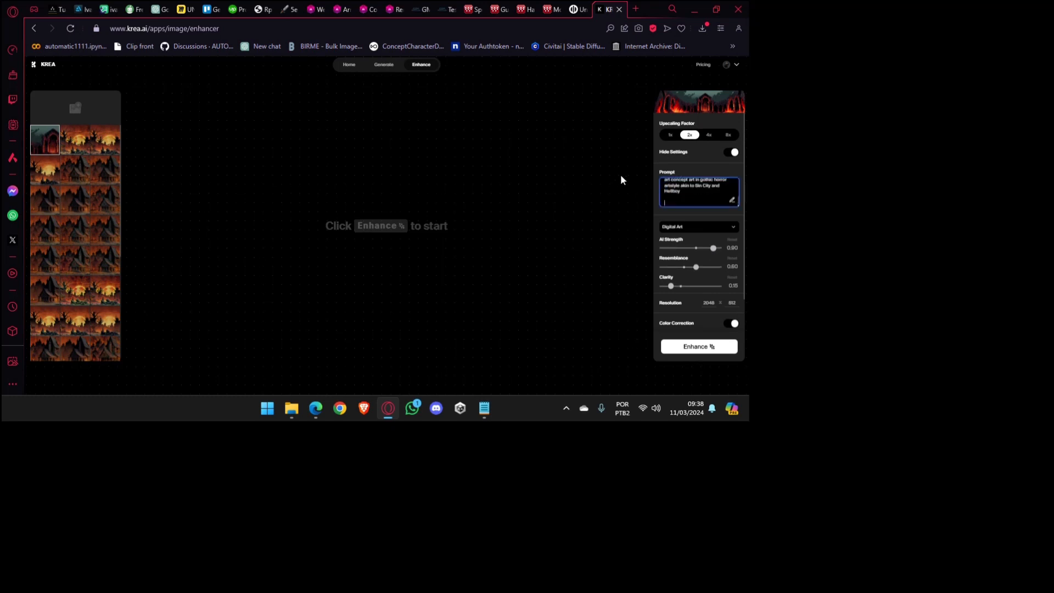
{"action": "key", "text": "BackSpace"}
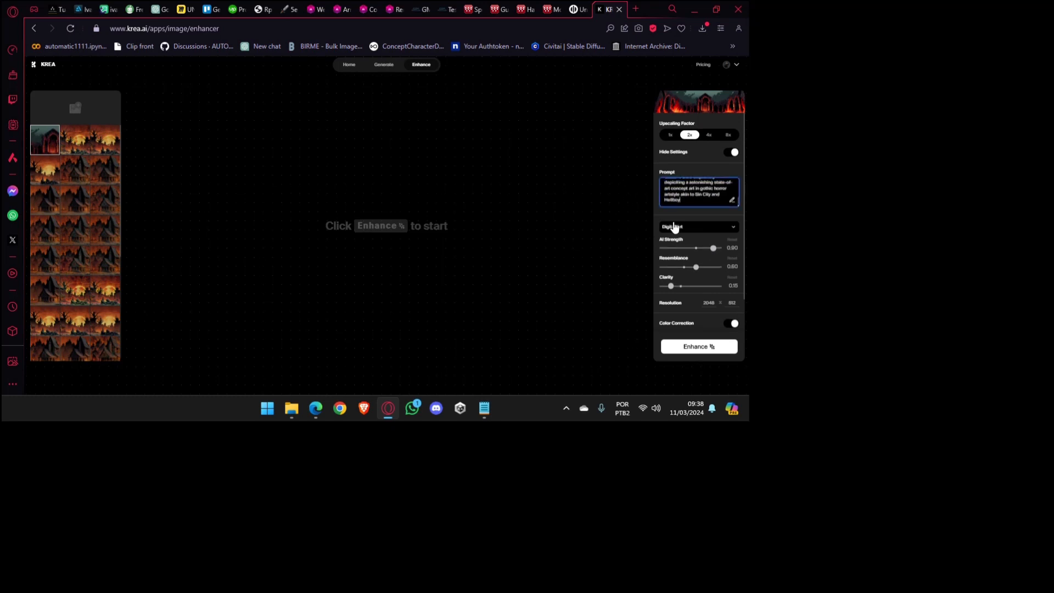
Fill the negative prompt with the full "a poorly drawn scribbled rough sketch" text from Notepad and run the enhancement.
{"action": "scroll", "coordinate": [706, 252], "scroll_direction": "down", "scroll_amount": 1}
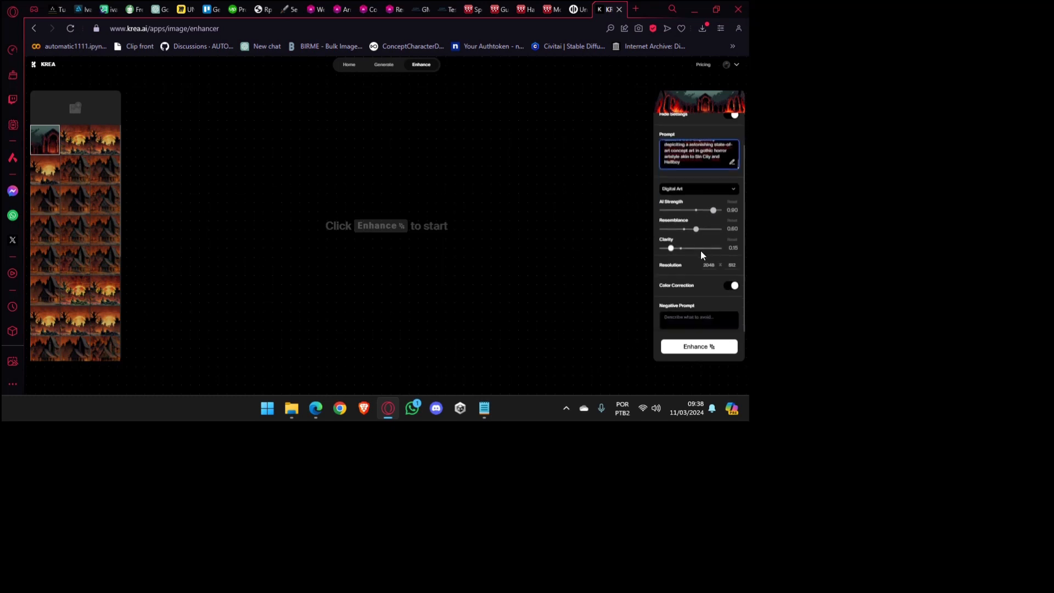
{"action": "left_click", "coordinate": [717, 322]}
{"action": "key", "text": "alt+Tab"}
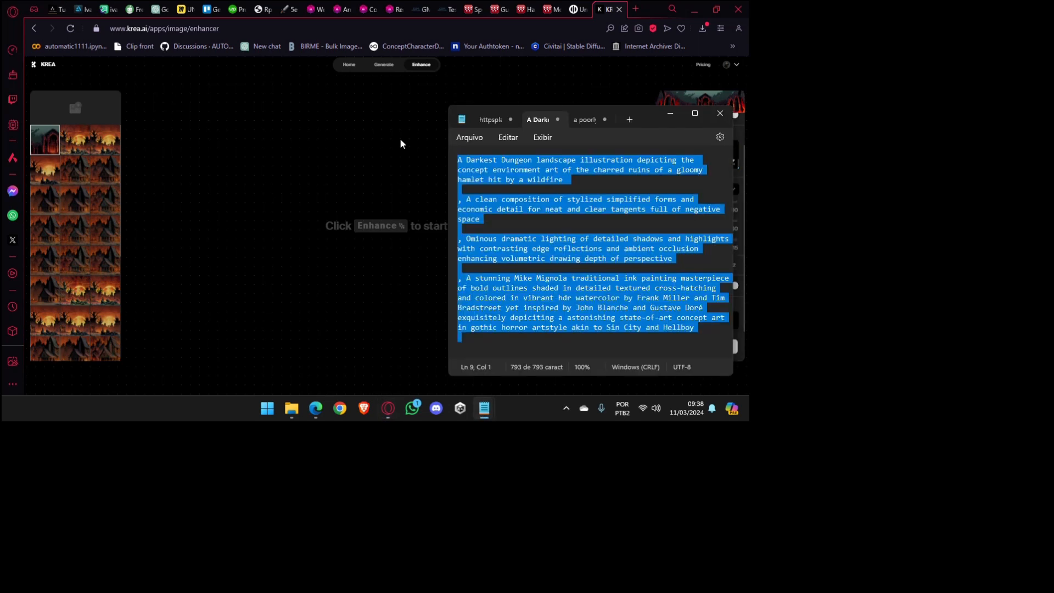
{"action": "left_click", "coordinate": [585, 119]}
{"action": "key", "text": "ctrl+a"}
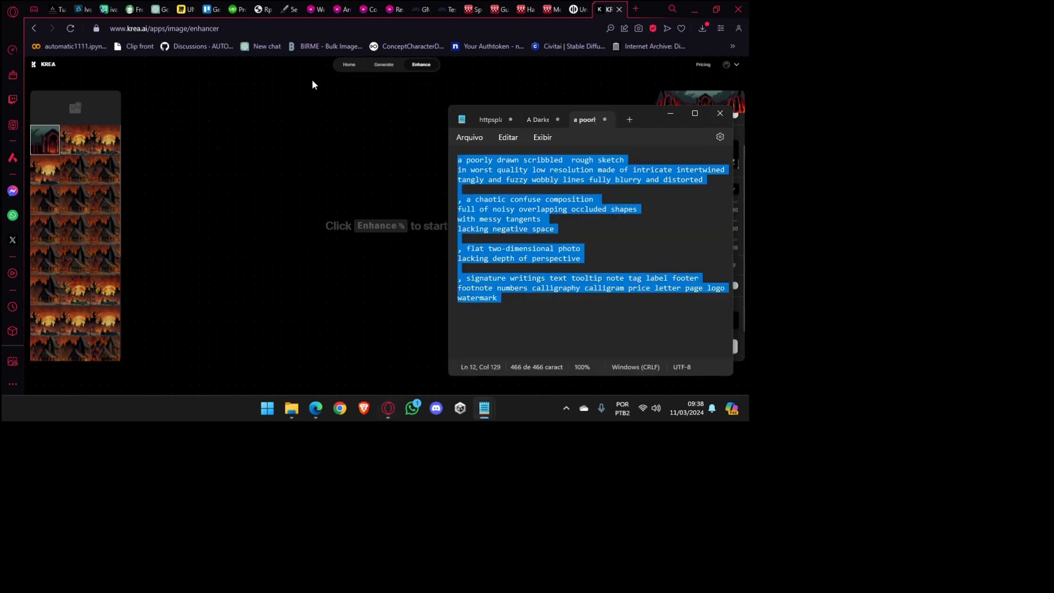
{"action": "key", "text": "alt+Tab"}
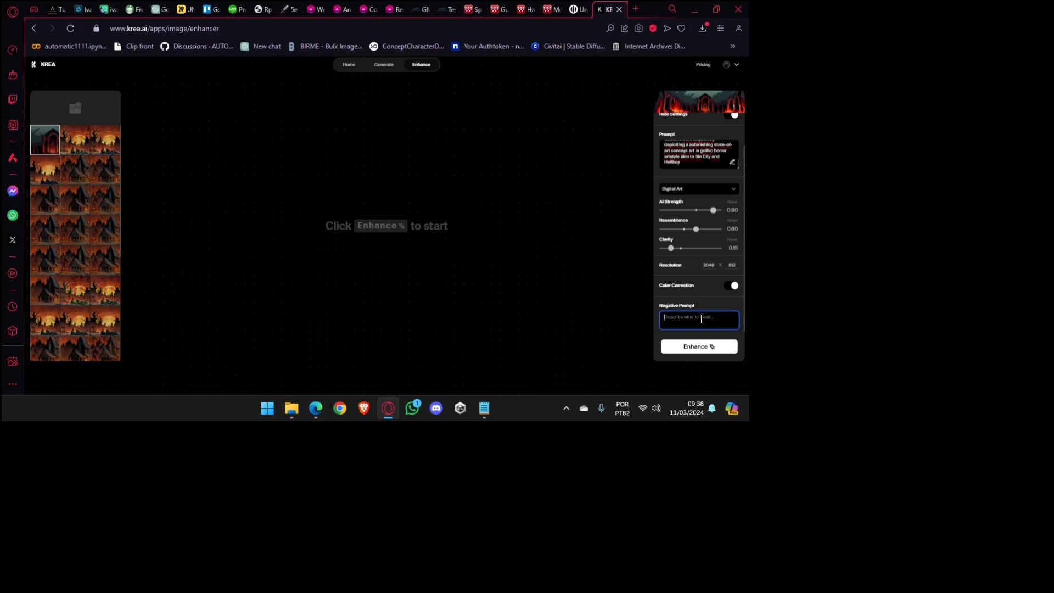
{"action": "type", "text": "note tag label footer footnote numbers calligraphy calligram price letter page logo watermark"}
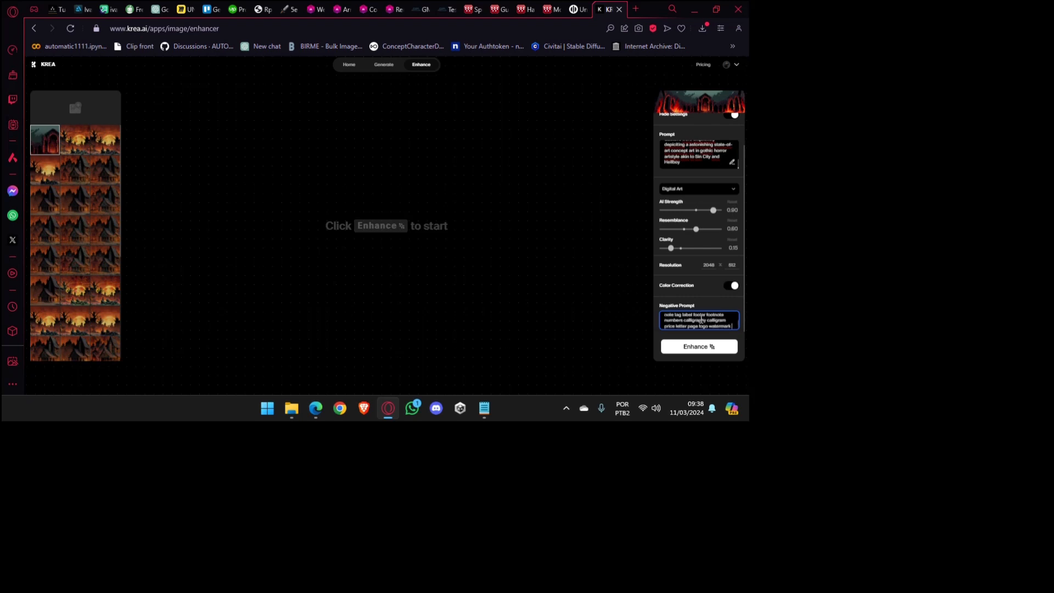
{"action": "left_click", "coordinate": [679, 348]}
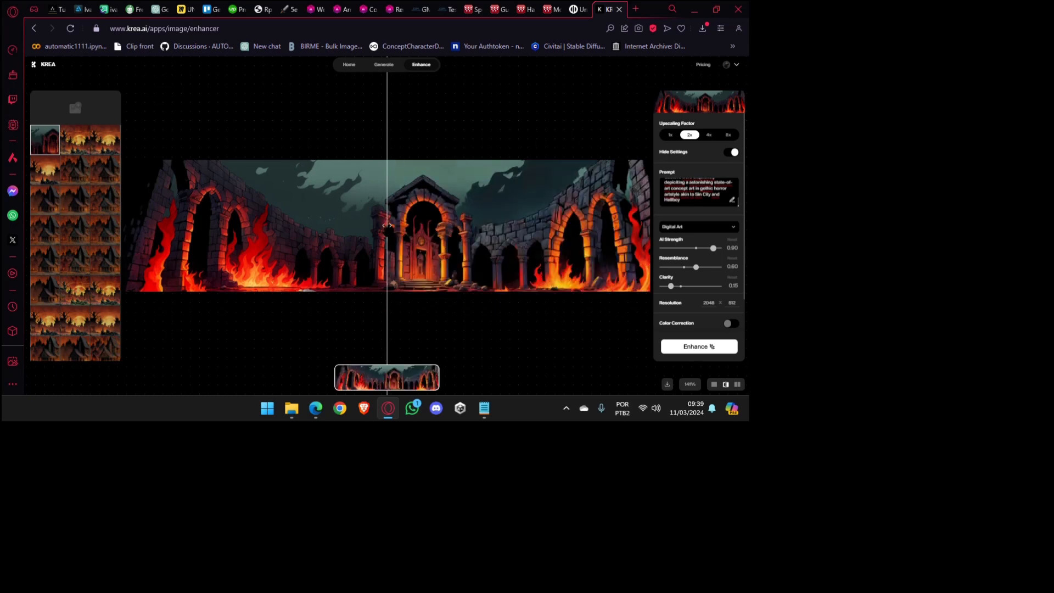
Compare the enhanced panorama with the original using the before/after divider, checking the arches and flames up close and as a whole.
{"action": "left_click_drag", "start_coordinate": [387, 225], "coordinate": [656, 272]}
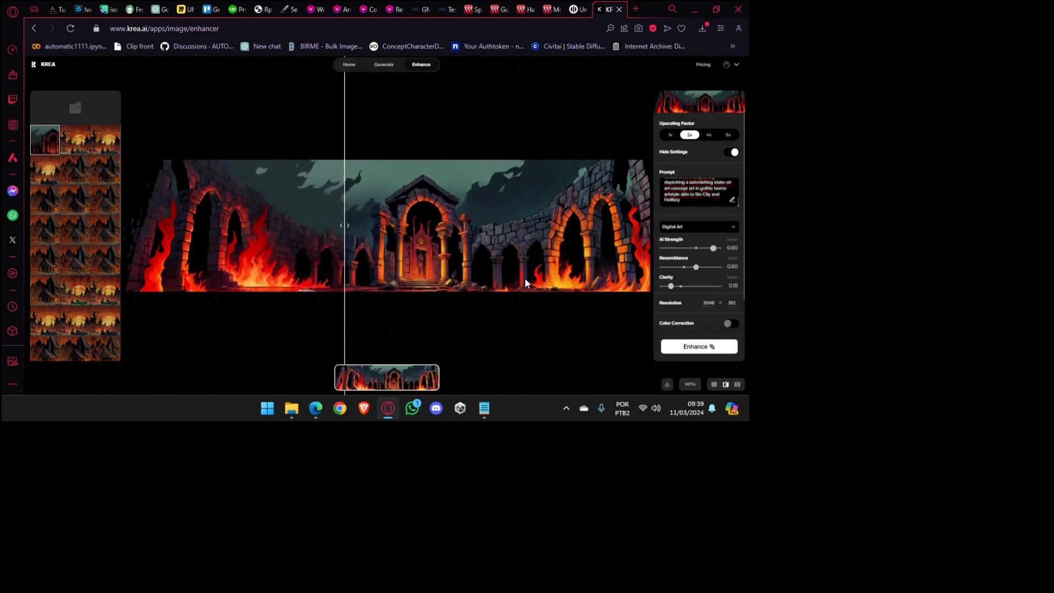
{"action": "left_click_drag", "start_coordinate": [383, 274], "coordinate": [97, 305]}
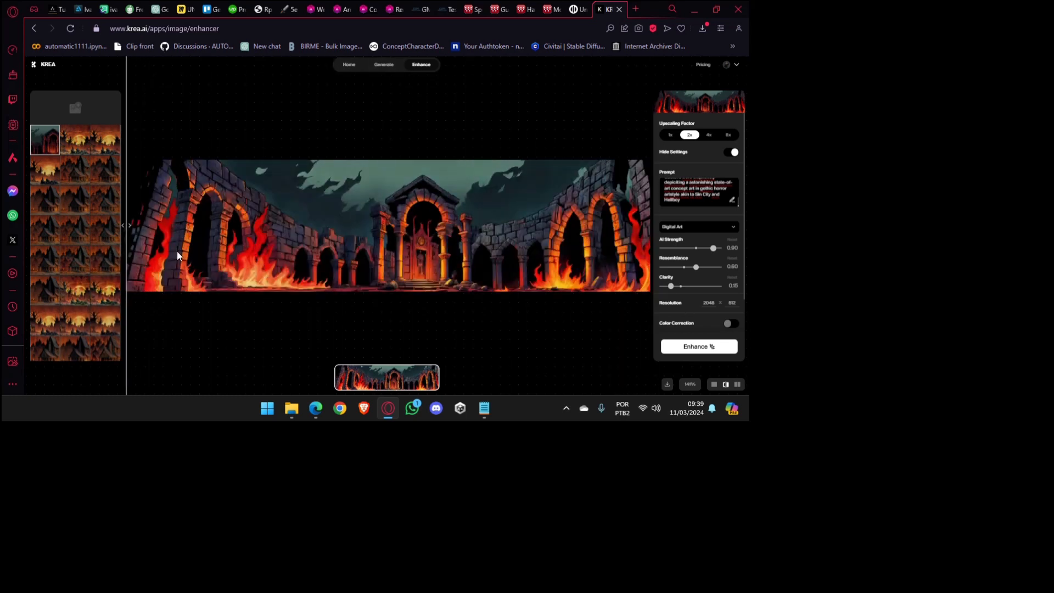
{"action": "scroll", "coordinate": [177, 250], "scroll_direction": "up", "scroll_amount": 3}
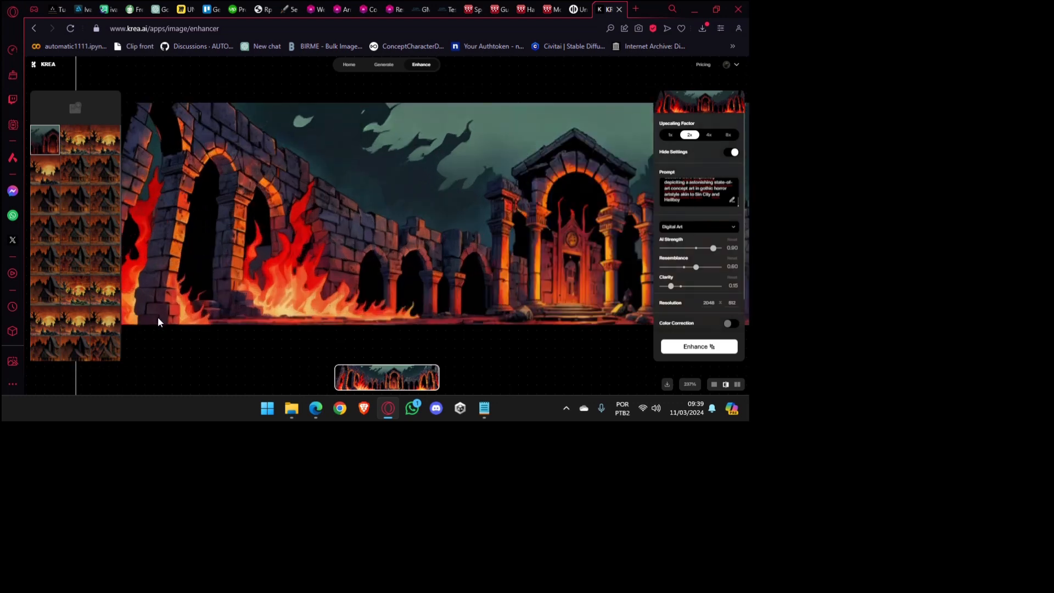
{"action": "scroll", "coordinate": [209, 311], "scroll_direction": "down", "scroll_amount": 5}
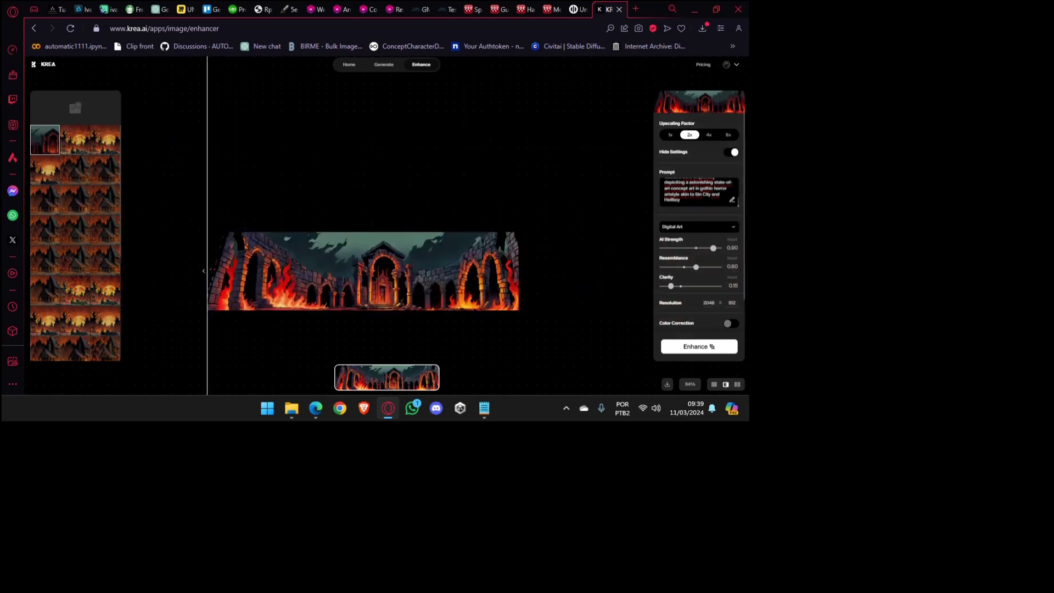
{"action": "left_click_drag", "start_coordinate": [207, 271], "coordinate": [198, 291]}
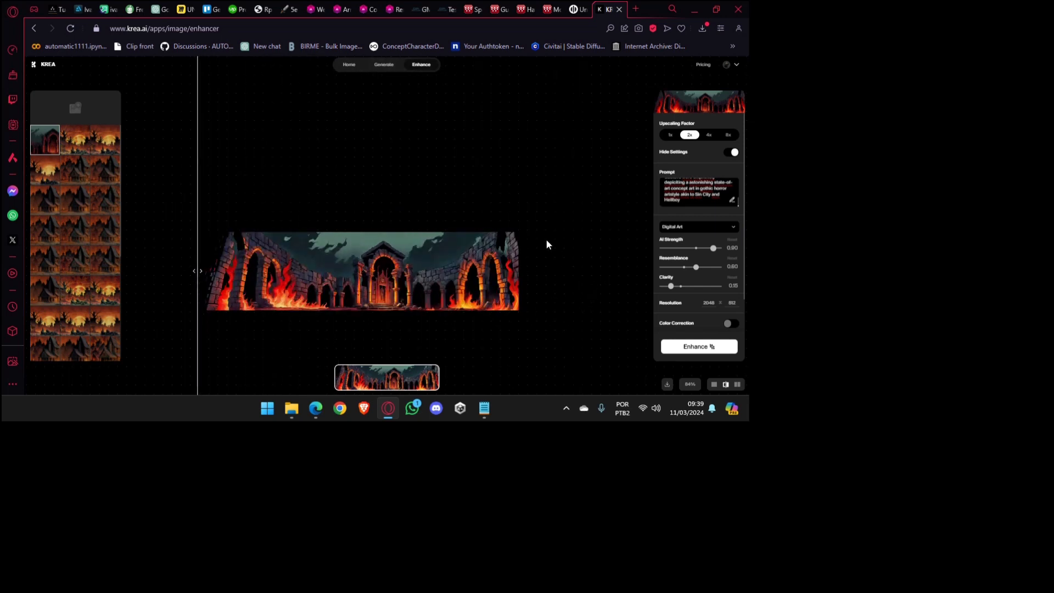
{"action": "scroll", "coordinate": [421, 272], "scroll_direction": "up", "scroll_amount": 2}
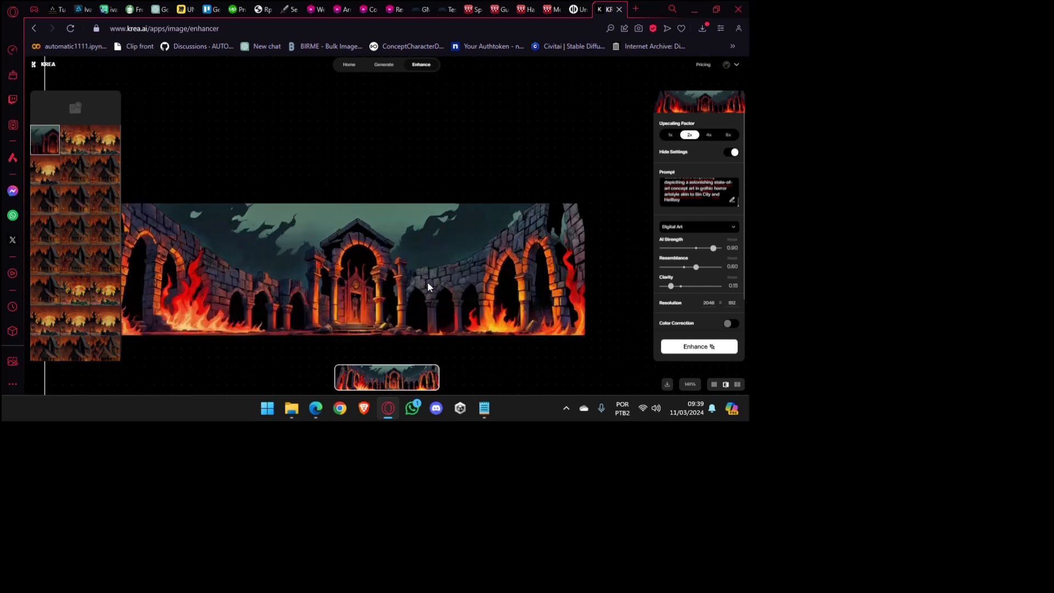
{"action": "scroll", "coordinate": [427, 281], "scroll_direction": "down", "scroll_amount": 3}
{"action": "mouse_move", "coordinate": [259, 273]}
{"action": "left_mouse_down"}
{"action": "mouse_move", "coordinate": [565, 280]}
{"action": "mouse_move", "coordinate": [225, 297]}
{"action": "mouse_move", "coordinate": [614, 291]}
{"action": "mouse_move", "coordinate": [304, 274]}
{"action": "mouse_move", "coordinate": [470, 267]}
{"action": "mouse_move", "coordinate": [323, 261]}
{"action": "mouse_move", "coordinate": [497, 277]}
{"action": "mouse_move", "coordinate": [320, 276]}
{"action": "mouse_move", "coordinate": [488, 269]}
{"action": "mouse_move", "coordinate": [327, 251]}
{"action": "mouse_move", "coordinate": [608, 272]}
{"action": "mouse_move", "coordinate": [232, 266]}
{"action": "mouse_move", "coordinate": [589, 273]}
{"action": "mouse_move", "coordinate": [247, 273]}
{"action": "left_mouse_up"}
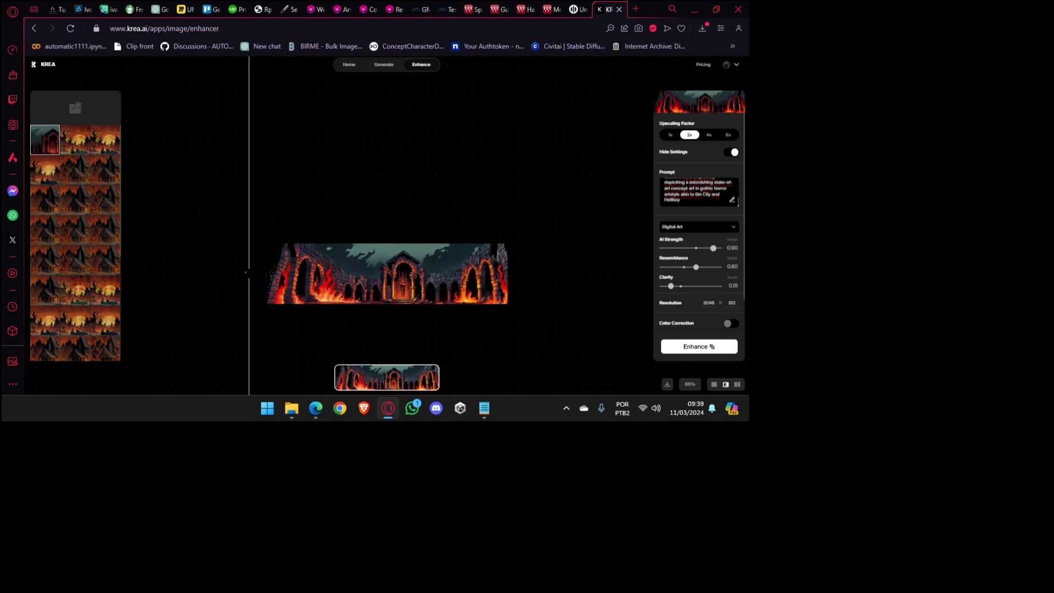
Download the enhanced panorama and upload enhanced-image.png from Downloads as the new image to enhance.
{"action": "left_click", "coordinate": [668, 385]}
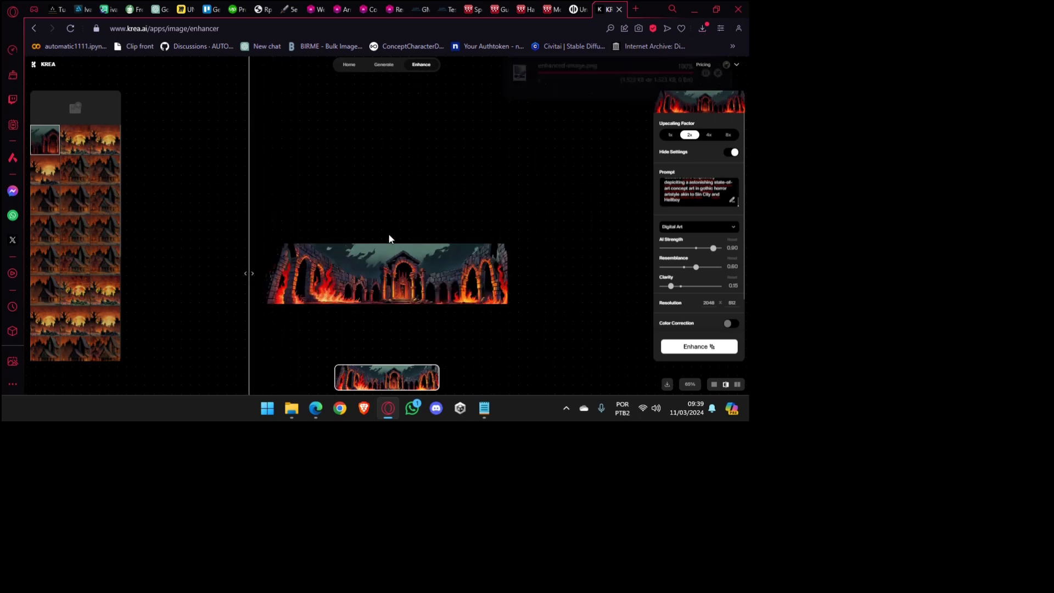
{"action": "left_click", "coordinate": [77, 107]}
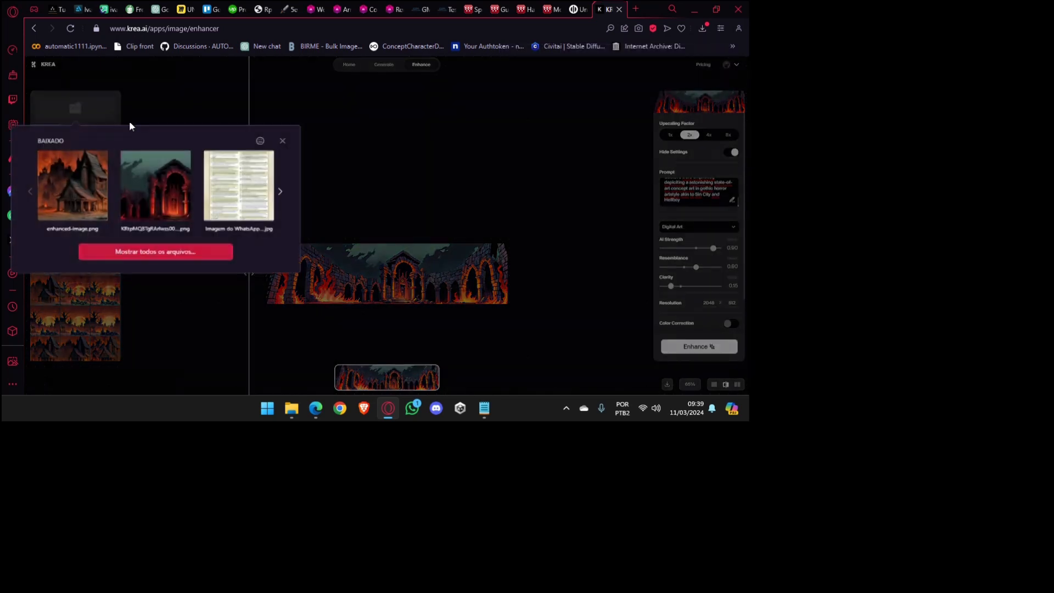
{"action": "left_click", "coordinate": [119, 247]}
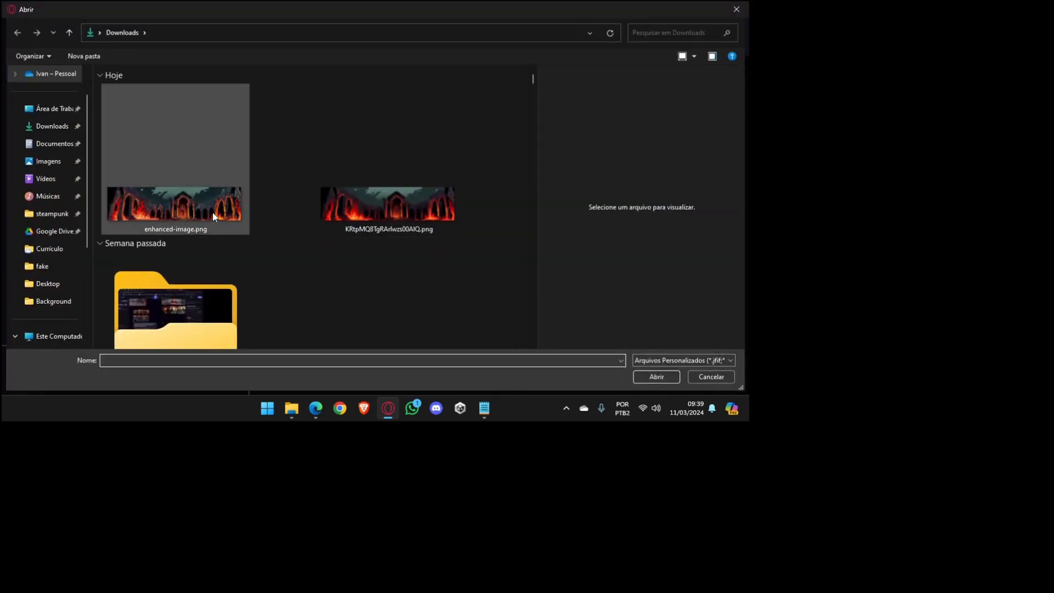
{"action": "left_click", "coordinate": [206, 213]}
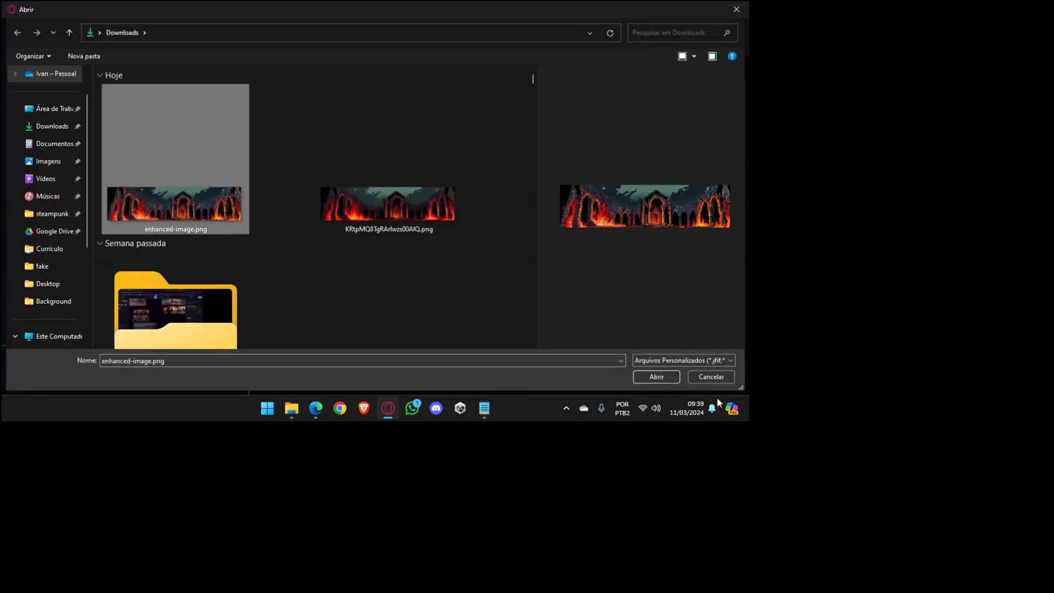
{"action": "left_click", "coordinate": [656, 376]}
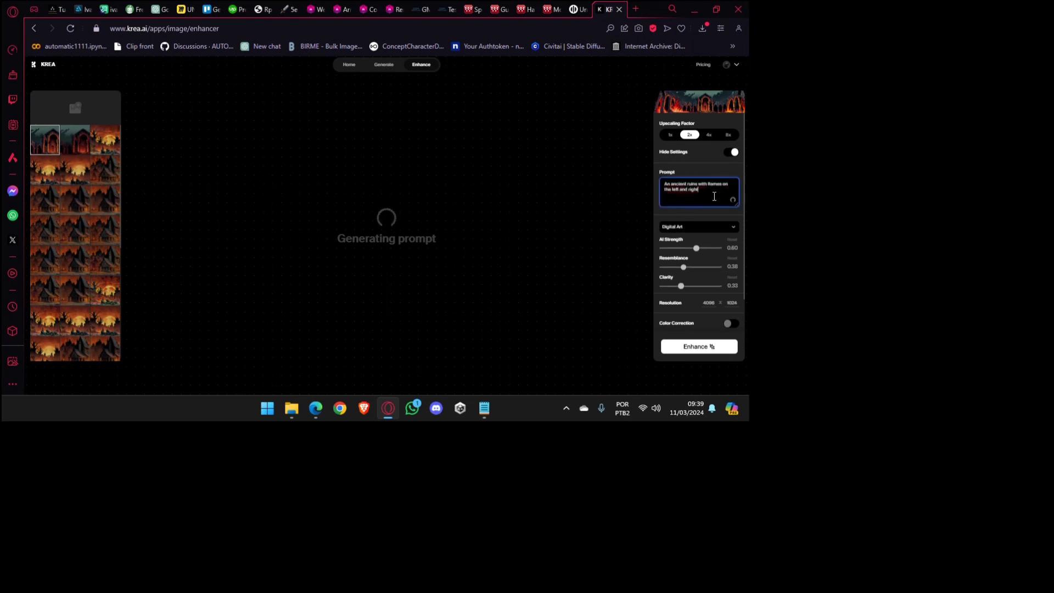
Set AI Strength to 0.90, Resemblance to 0.60 and Clarity to 0.15, and replace the prompt with Notepad's Darkest Dungeon text.
{"action": "left_click_drag", "start_coordinate": [696, 248], "coordinate": [672, 288]}
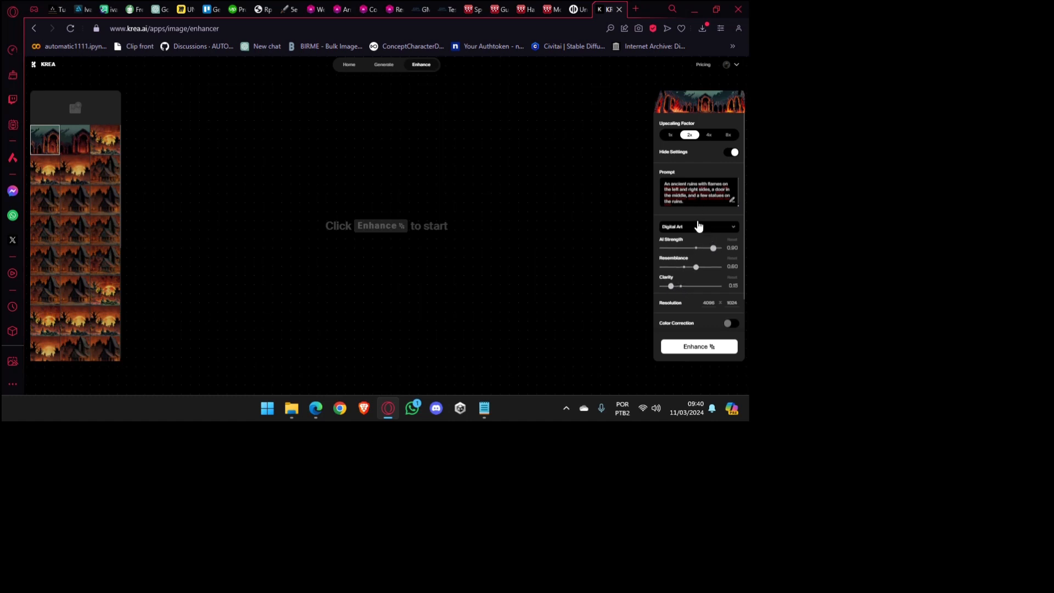
{"action": "mouse_move", "coordinate": [484, 408]}
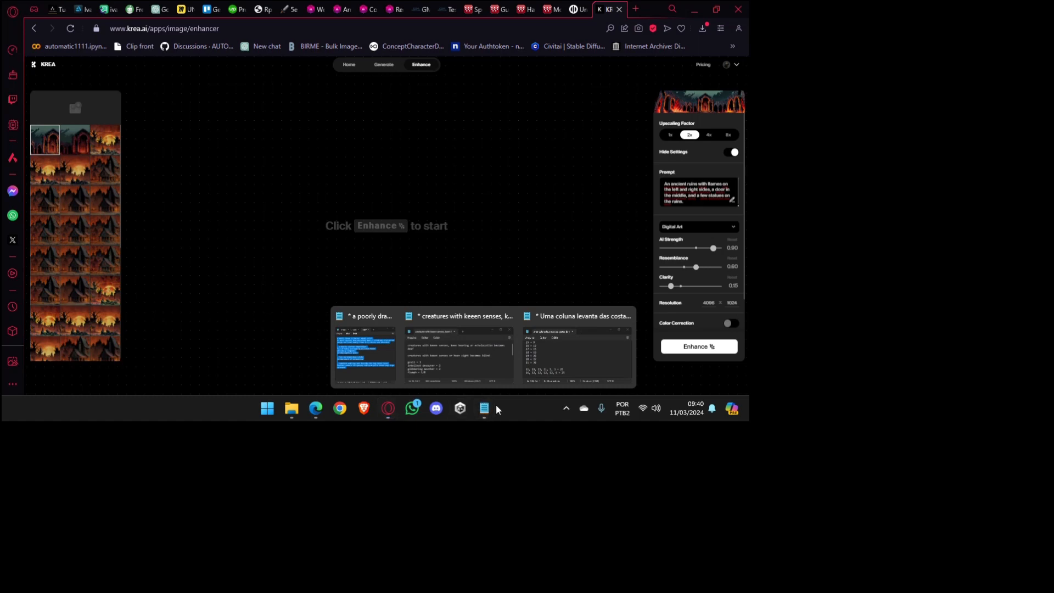
{"action": "left_click", "coordinate": [364, 350]}
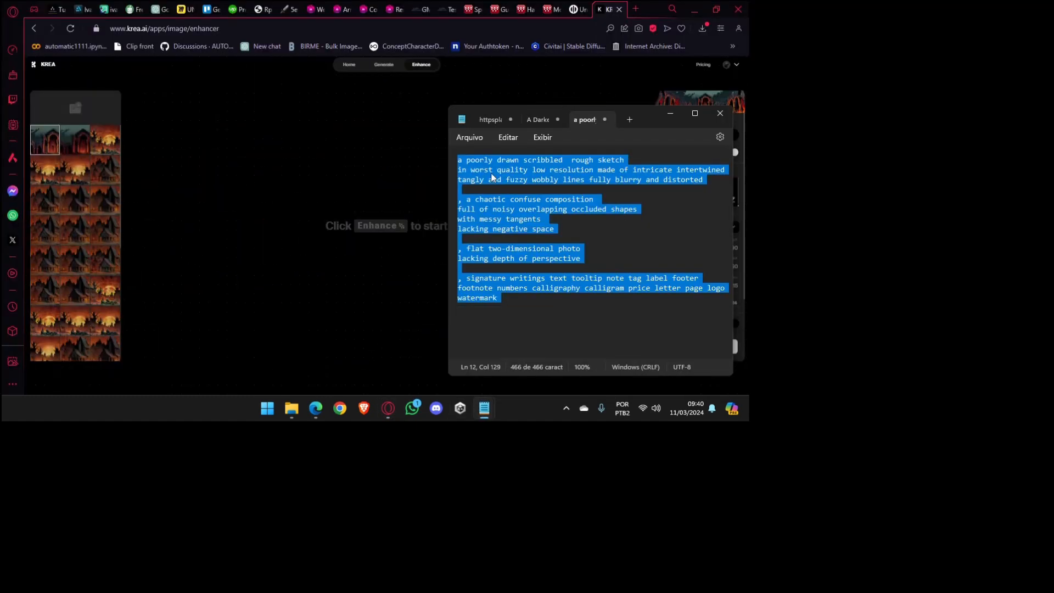
{"action": "left_click", "coordinate": [541, 120]}
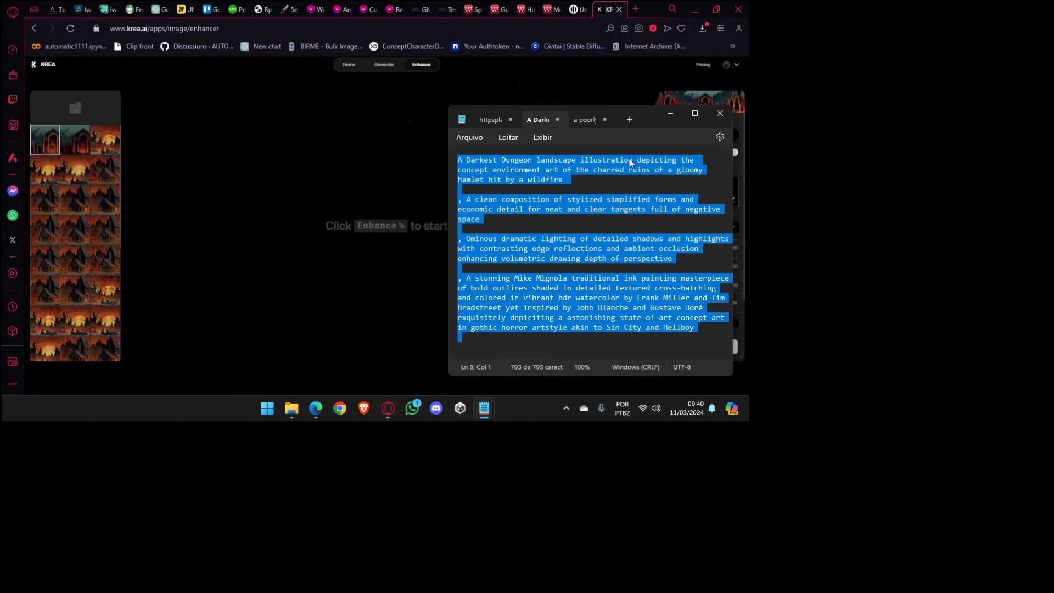
{"action": "left_click", "coordinate": [672, 112]}
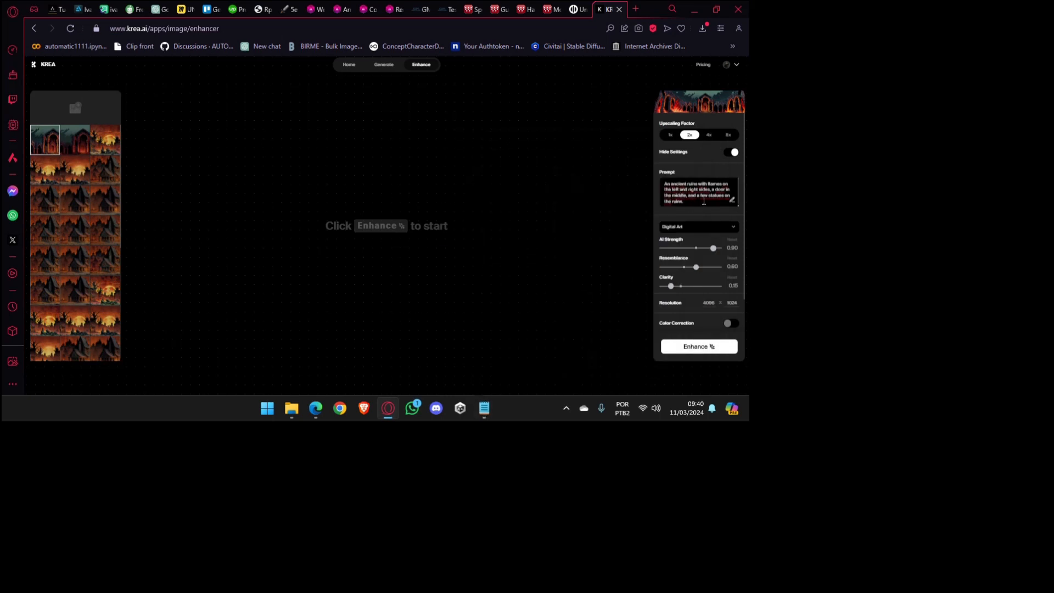
{"action": "left_click_drag", "start_coordinate": [703, 201], "coordinate": [611, 141]}
{"action": "key", "text": "ctrl+v"}
Run the enhancement with Color Correction on and Notepad's "a poorly drawn scribbled rough sketch" text as the negative prompt.
{"action": "scroll", "coordinate": [718, 287], "scroll_direction": "down", "scroll_amount": 1}
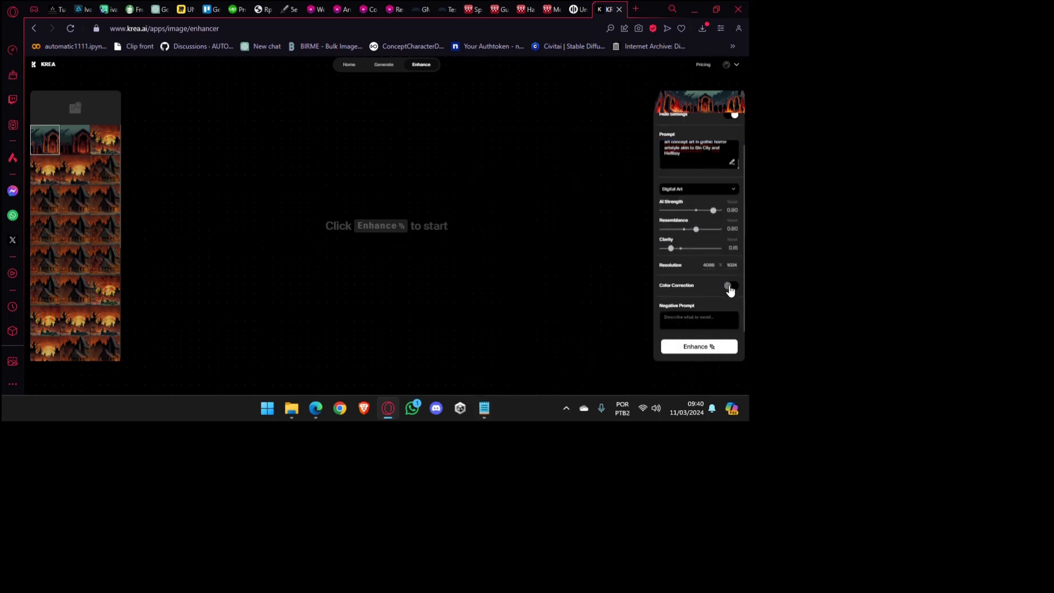
{"action": "left_click", "coordinate": [692, 323]}
{"action": "key", "text": "alt+Tab"}
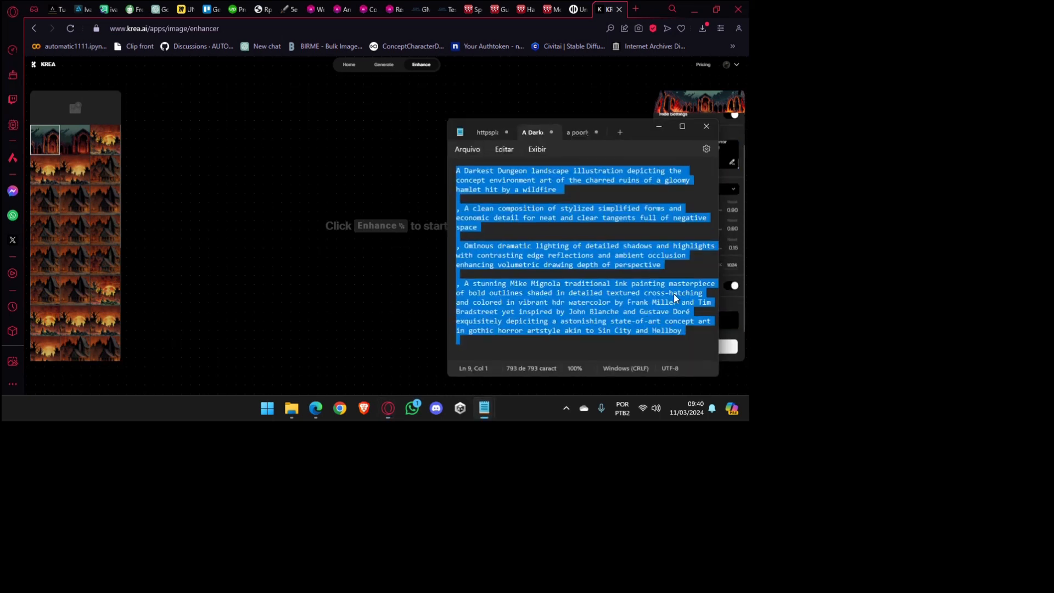
{"action": "left_click", "coordinate": [579, 120]}
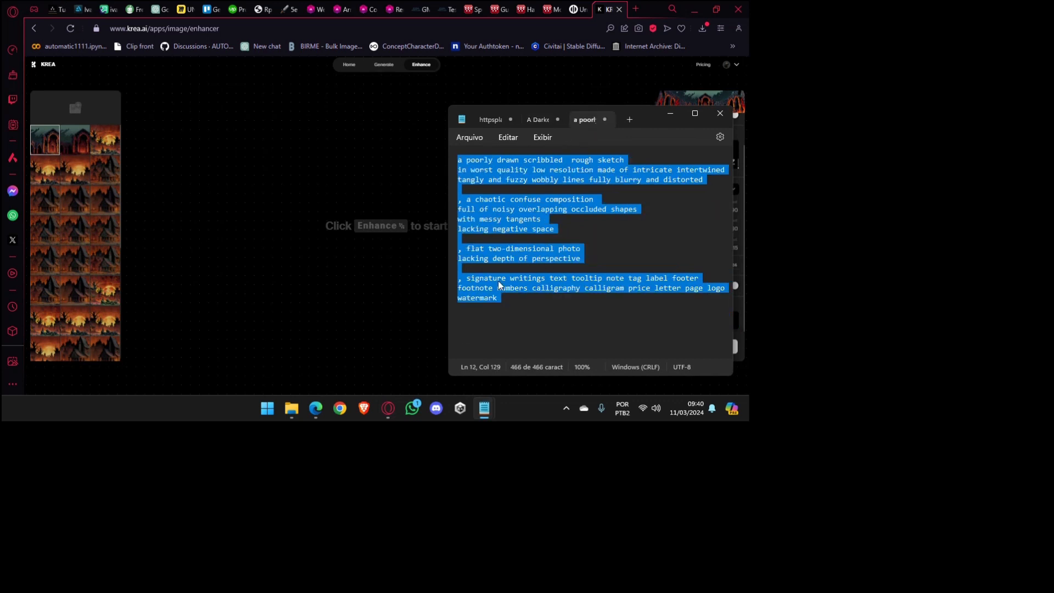
{"action": "key", "text": "alt+Tab"}
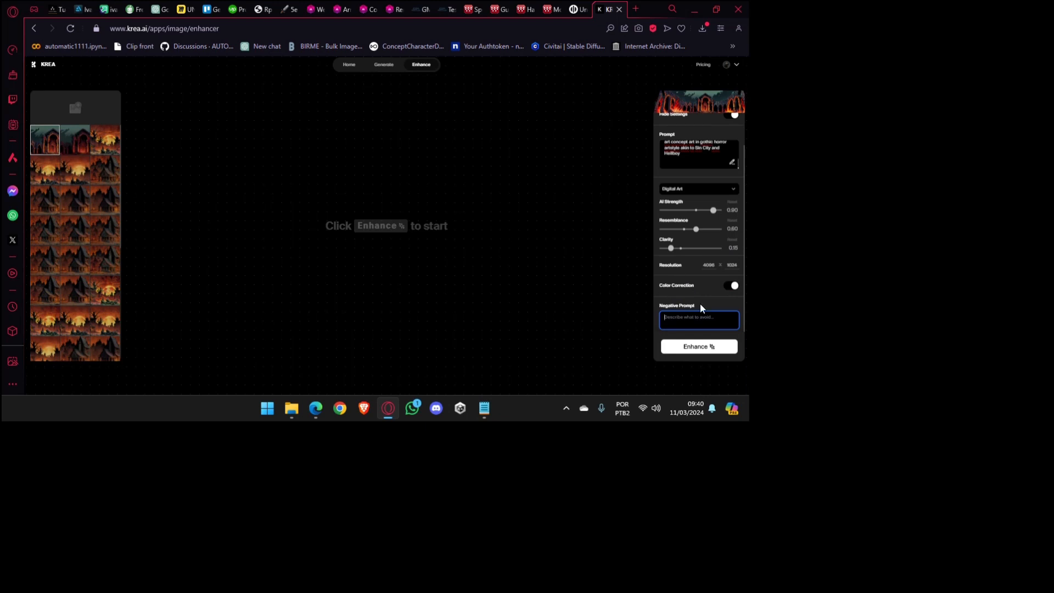
{"action": "key", "text": "ctrl+v"}
{"action": "left_click", "coordinate": [696, 347]}
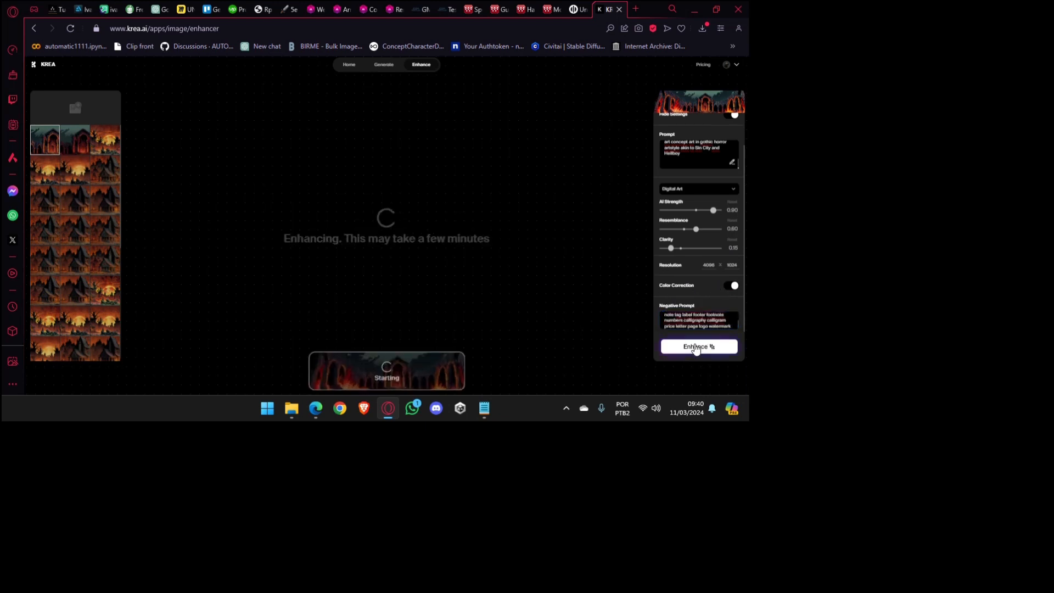
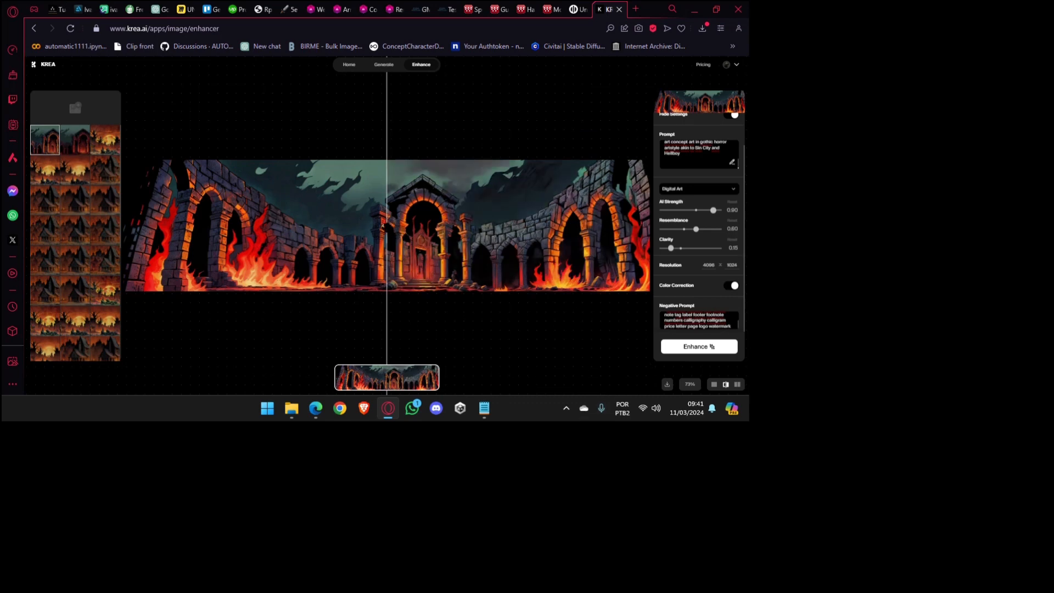
Download the newly enhanced panorama and inspect its arches, flames and central doorway up close and as a whole.
{"action": "left_click_drag", "start_coordinate": [385, 225], "coordinate": [368, 265]}
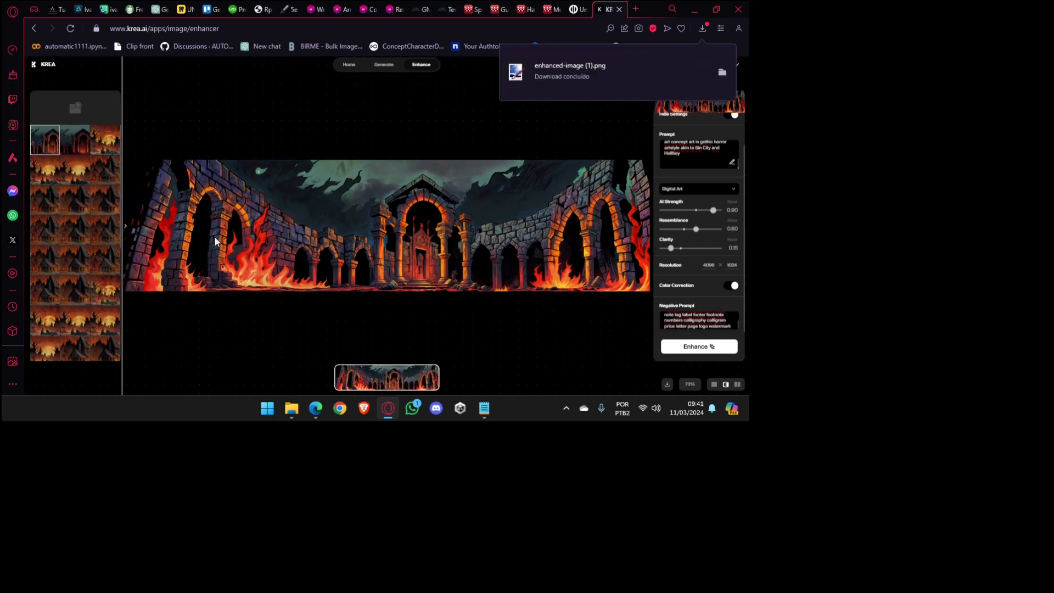
{"action": "scroll", "coordinate": [211, 238], "scroll_direction": "up", "scroll_amount": 5}
{"action": "left_click_drag", "start_coordinate": [272, 236], "coordinate": [425, 250]}
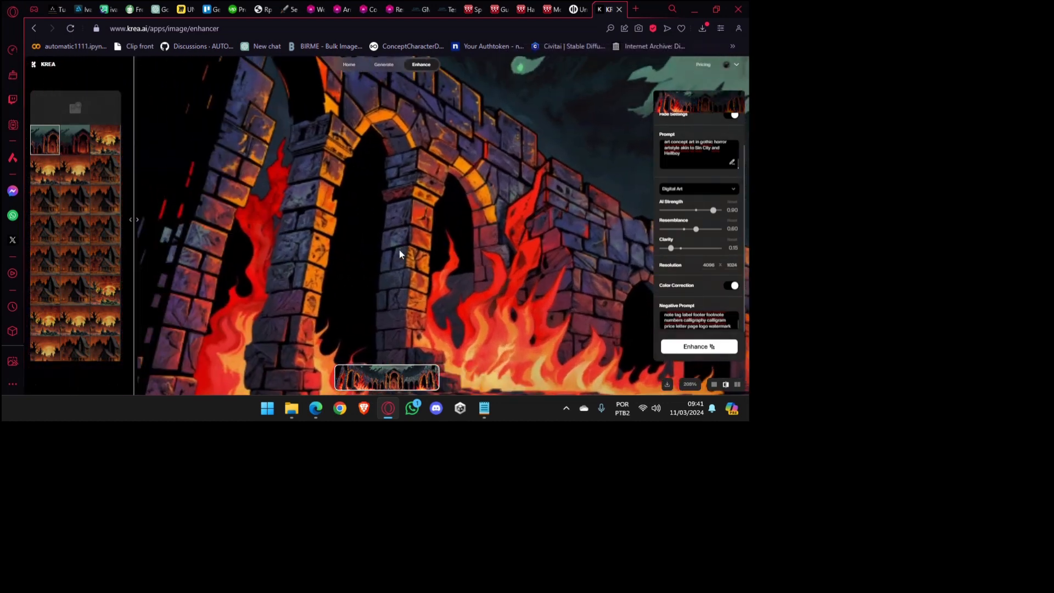
{"action": "scroll", "coordinate": [286, 218], "scroll_direction": "down", "scroll_amount": 5}
{"action": "scroll", "coordinate": [312, 220], "scroll_direction": "up", "scroll_amount": 2}
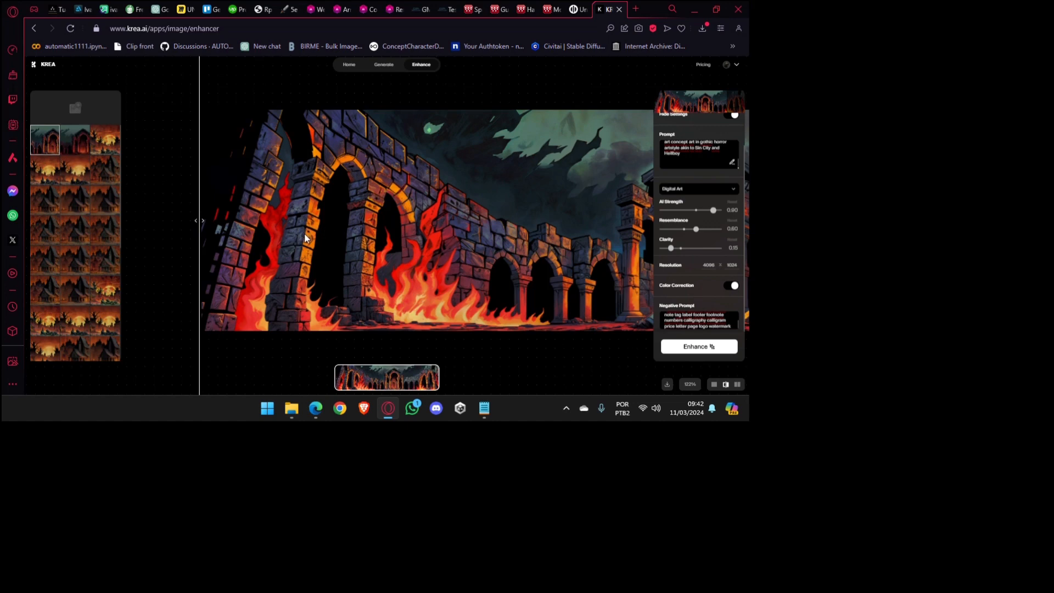
{"action": "left_click_drag", "start_coordinate": [460, 212], "coordinate": [383, 248]}
{"action": "mouse_move", "coordinate": [486, 269]}
{"action": "left_mouse_down"}
{"action": "mouse_move", "coordinate": [269, 258]}
{"action": "mouse_move", "coordinate": [320, 274]}
{"action": "left_mouse_up"}
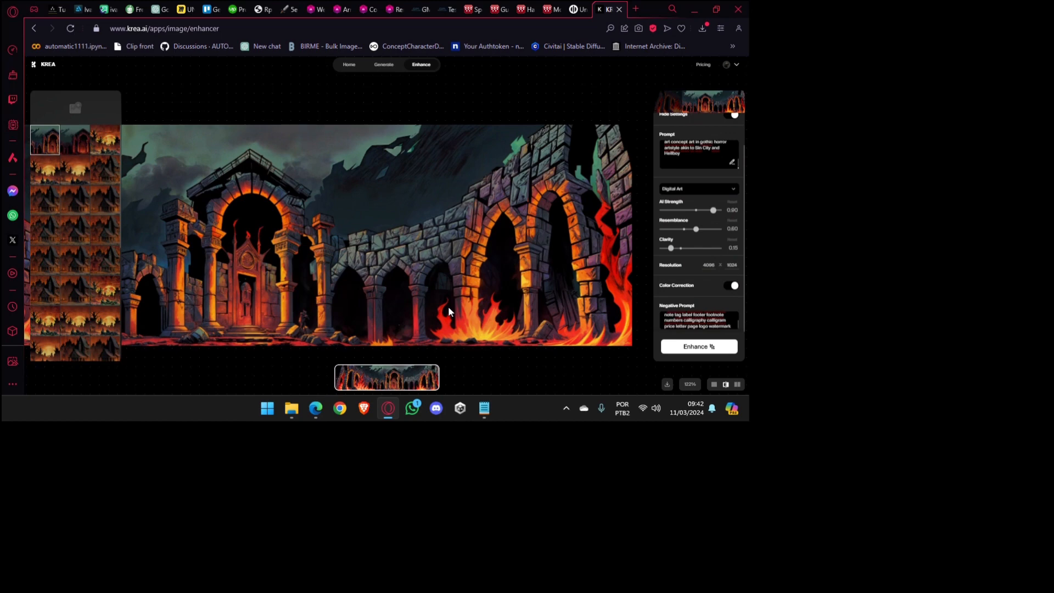
{"action": "scroll", "coordinate": [448, 311], "scroll_direction": "down", "scroll_amount": 3}
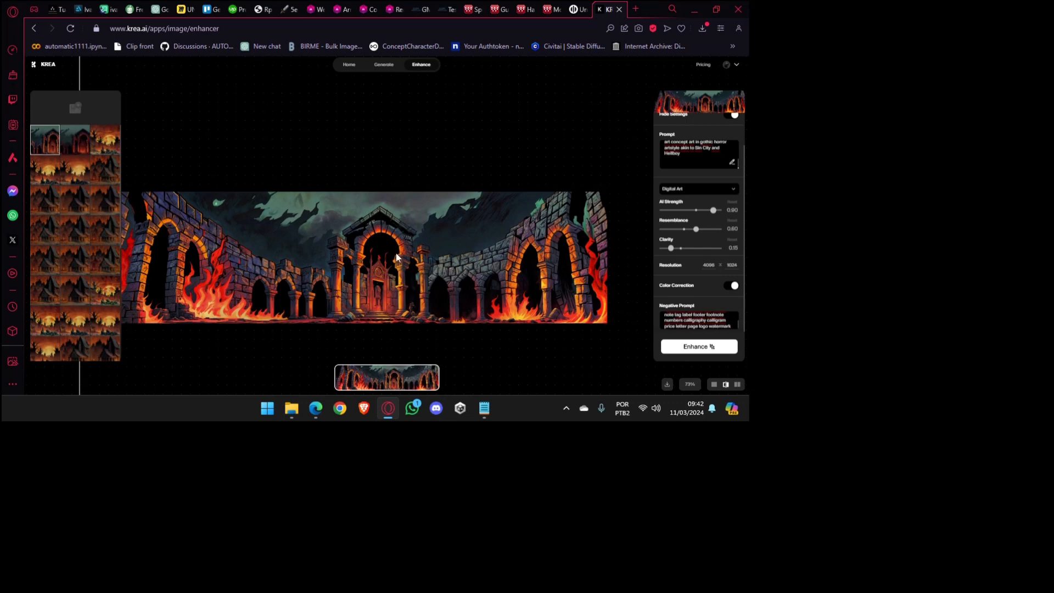
Switch to the Downloads folder in File Explorer and rename enhanced-image (1).png as _4096.png.
{"action": "left_click", "coordinate": [290, 414]}
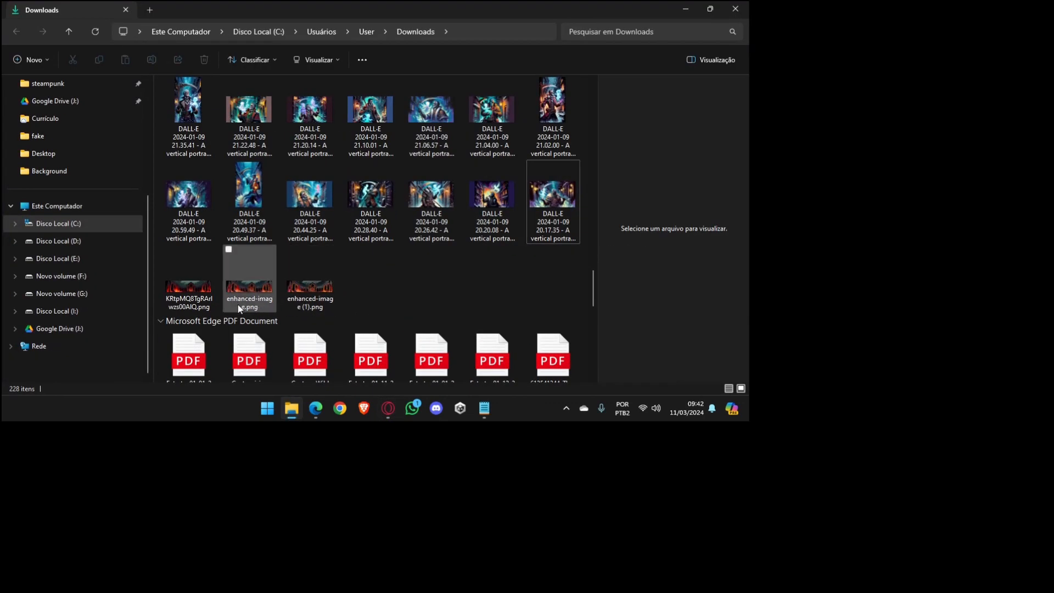
{"action": "left_click", "coordinate": [201, 305]}
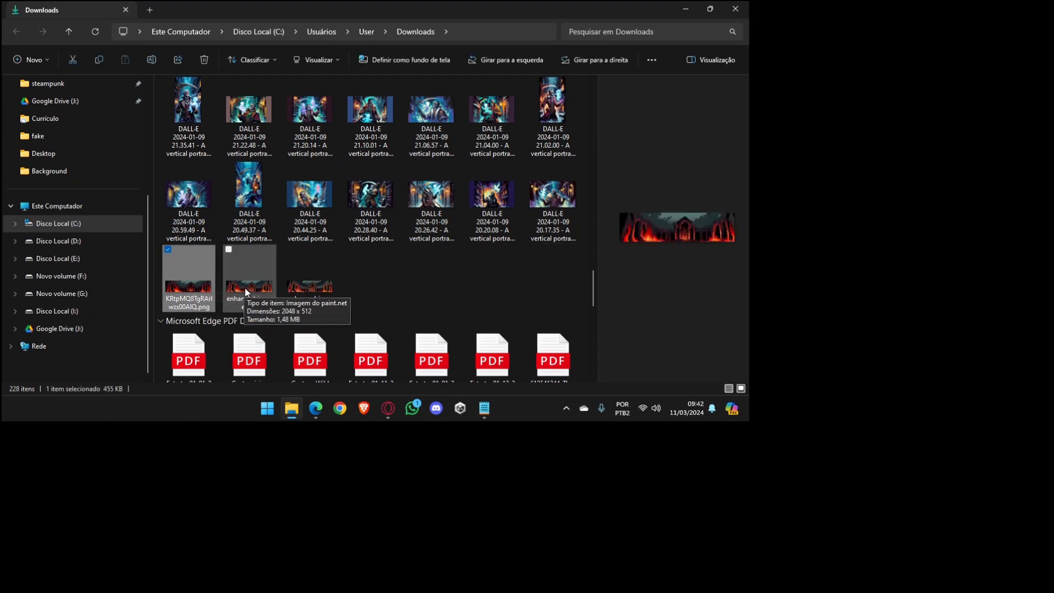
{"action": "left_click", "coordinate": [320, 295]}
{"action": "key", "text": "F2"}
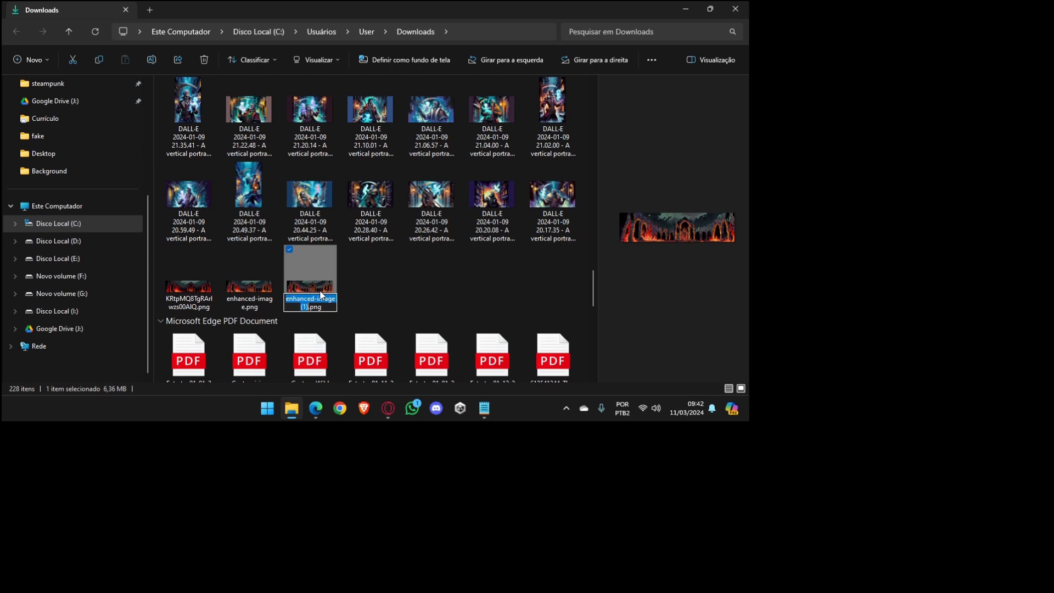
{"action": "type", "text": "_"}
{"action": "type", "text": "4096"}
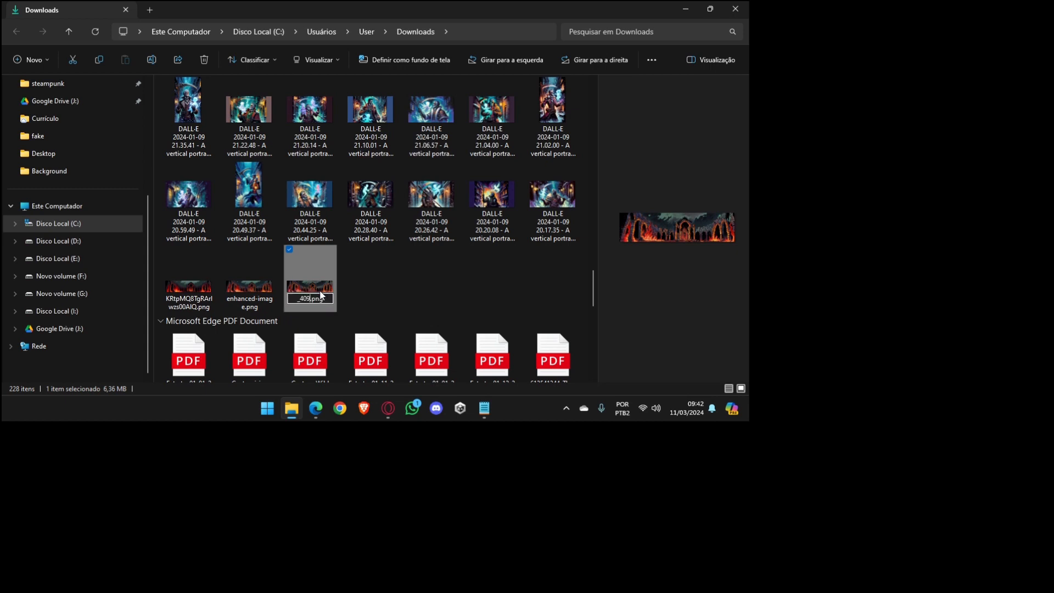
{"action": "key", "text": "Return"}
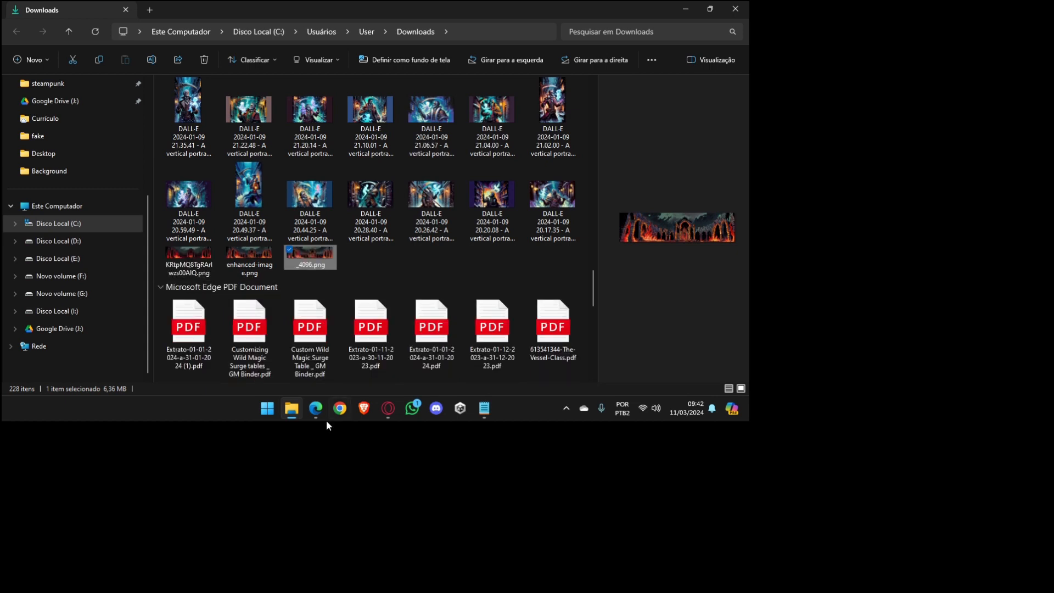
Switch to the Playground canvas in the browser and import _4096.png from Downloads into the empty area near the original panorama.
{"action": "left_click", "coordinate": [391, 413]}
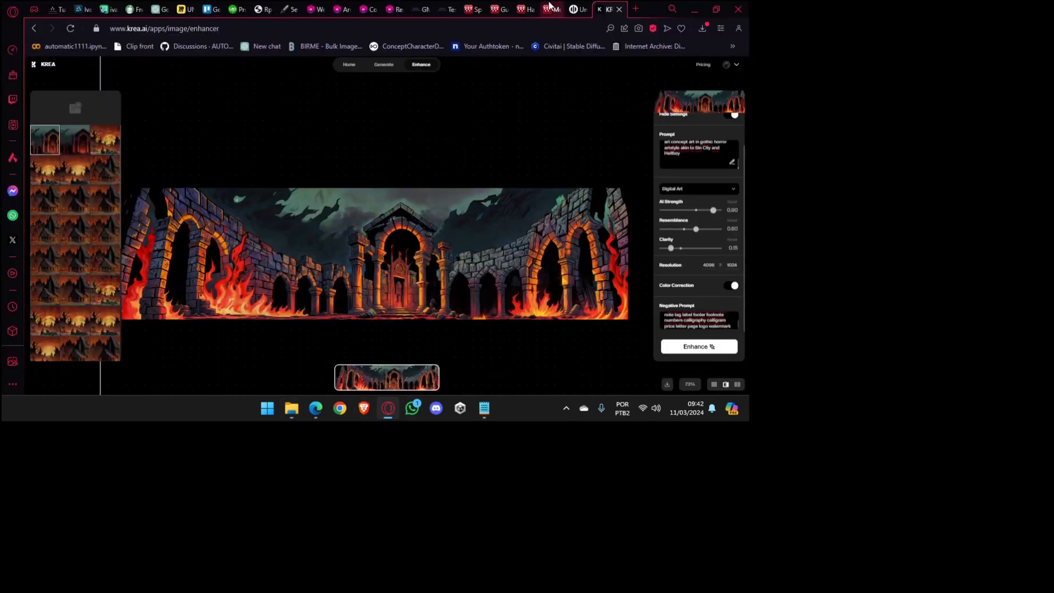
{"action": "left_click", "coordinate": [571, 8]}
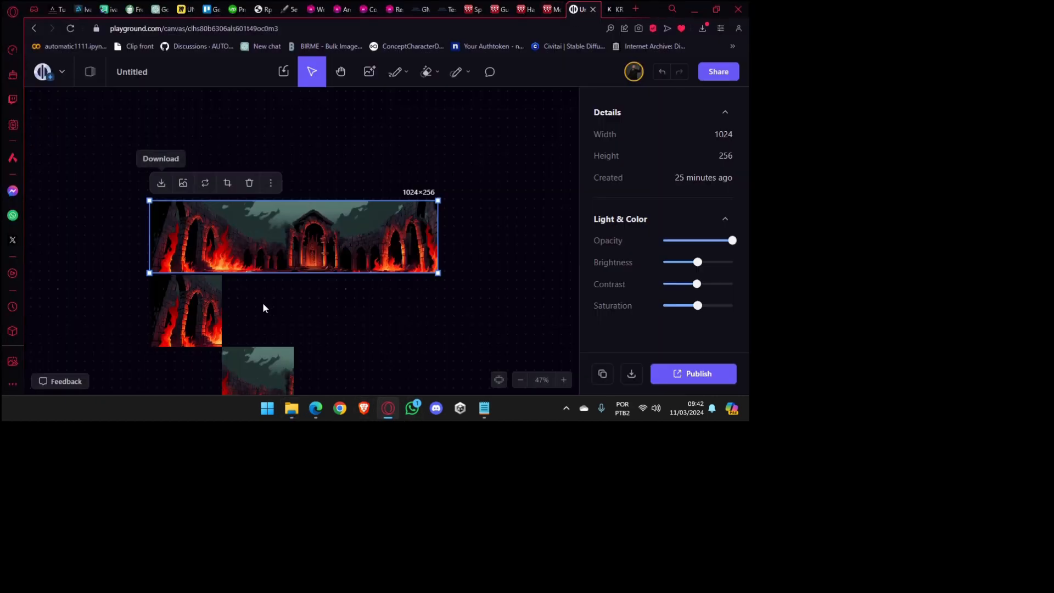
{"action": "left_click_drag", "start_coordinate": [262, 302], "coordinate": [411, 304]}
{"action": "scroll", "coordinate": [411, 304], "scroll_direction": "down", "scroll_amount": 2}
{"action": "scroll", "coordinate": [411, 304], "scroll_direction": "down", "scroll_amount": 5}
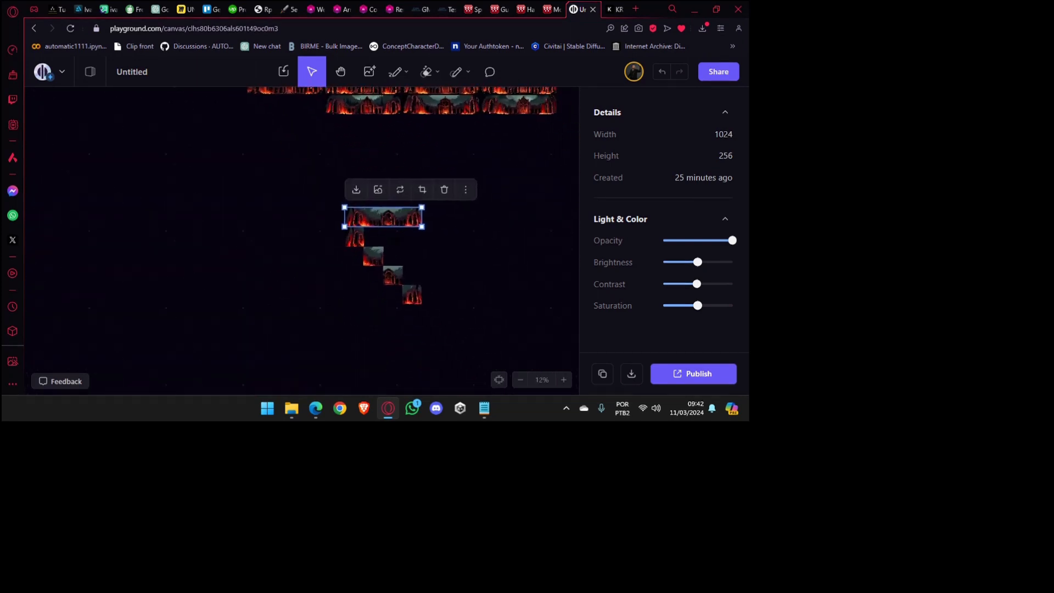
{"action": "left_click", "coordinate": [383, 309]}
{"action": "left_click", "coordinate": [283, 72]}
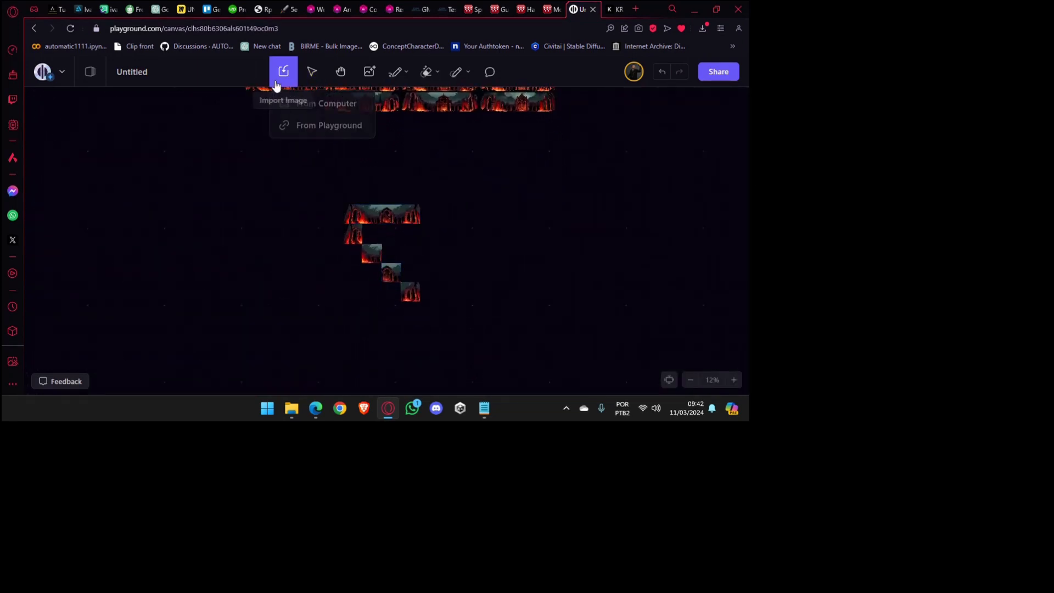
{"action": "left_click", "coordinate": [300, 104]}
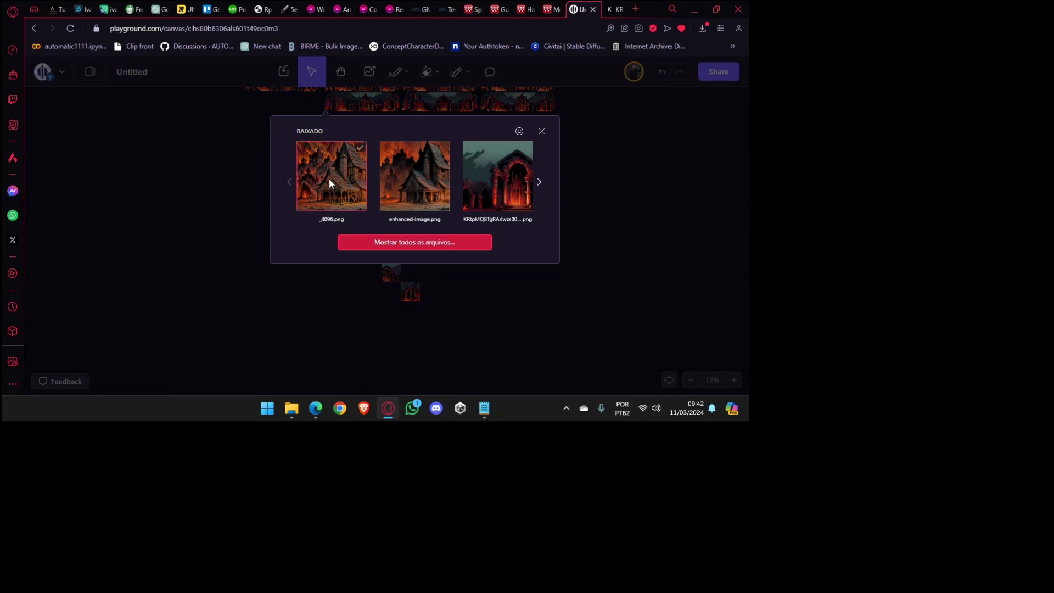
{"action": "left_click", "coordinate": [360, 242]}
{"action": "left_click", "coordinate": [190, 214]}
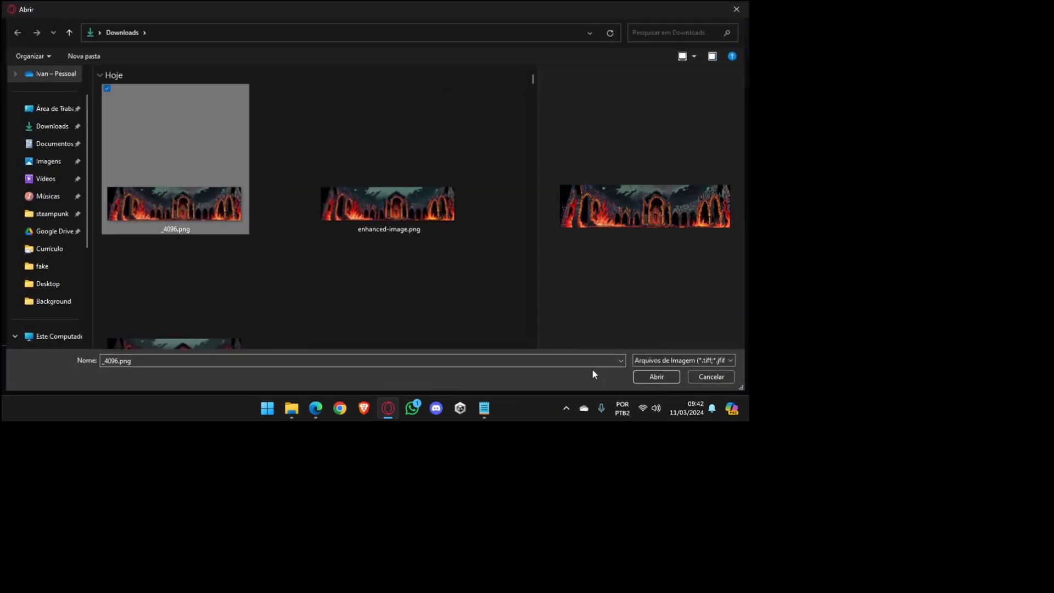
{"action": "left_click", "coordinate": [654, 376]}
{"action": "left_click", "coordinate": [432, 281]}
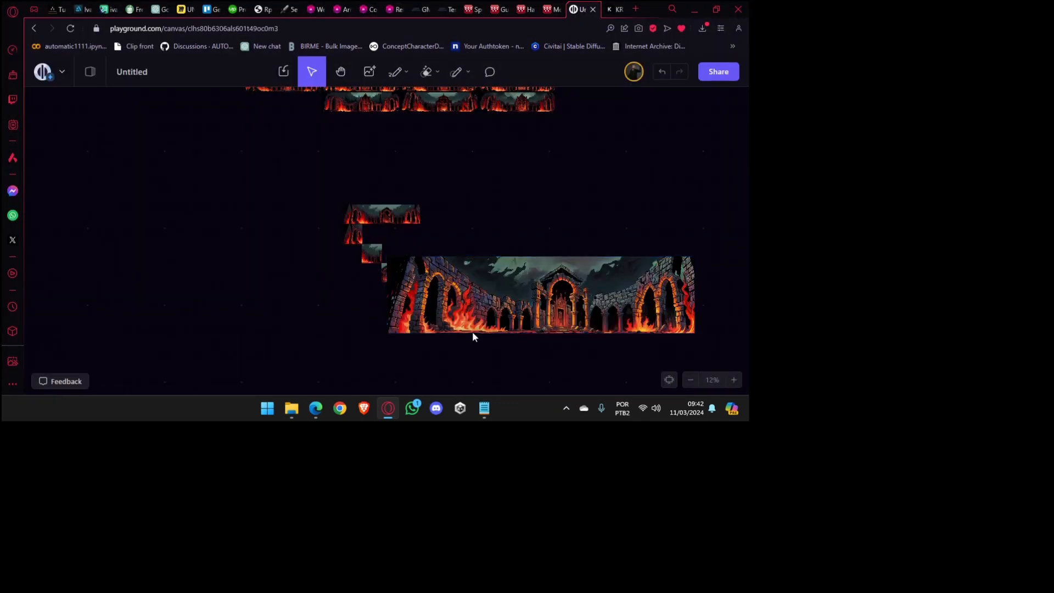
Place the imported 4096×1024 panorama directly beside the right end of the original strip, lowering it to roughly match the top edges.
{"action": "scroll", "coordinate": [512, 270], "scroll_direction": "up", "scroll_amount": 3}
{"action": "scroll", "coordinate": [453, 257], "scroll_direction": "up", "scroll_amount": 3}
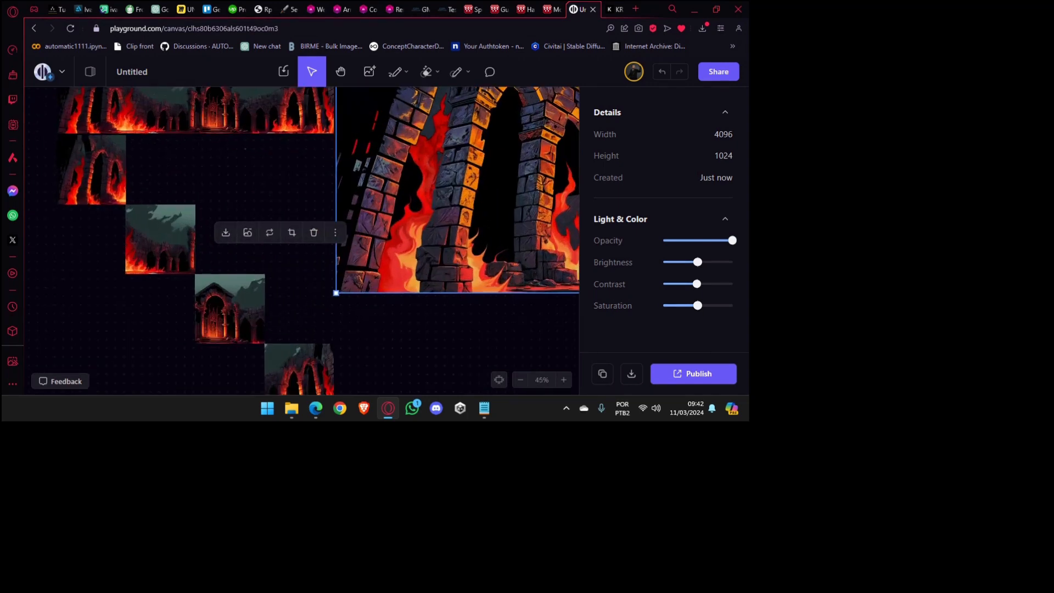
{"action": "scroll", "coordinate": [410, 291], "scroll_direction": "down", "scroll_amount": 4}
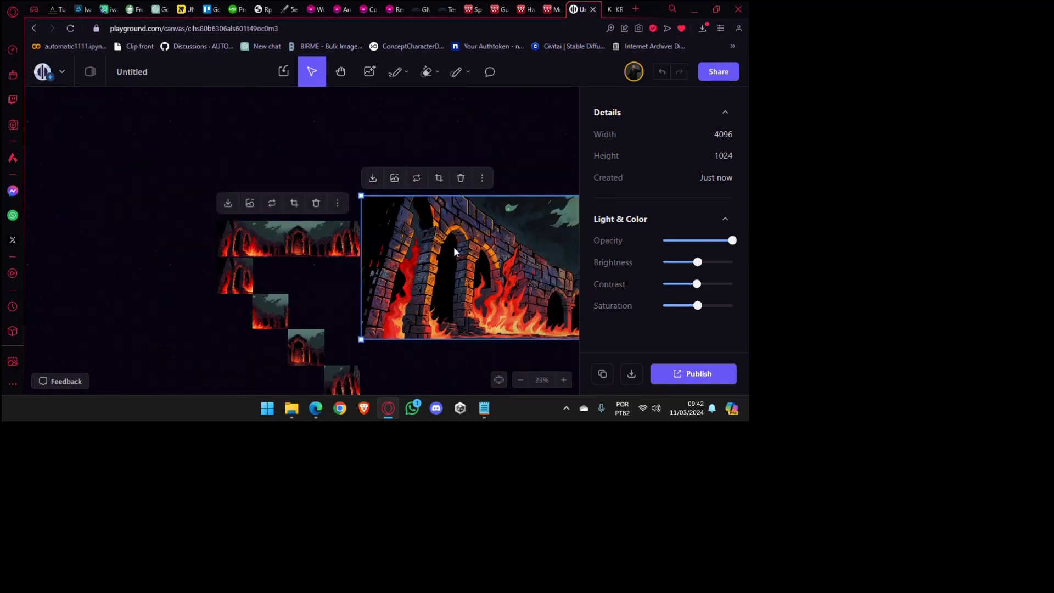
{"action": "left_click_drag", "start_coordinate": [453, 246], "coordinate": [306, 220]}
{"action": "left_click_drag", "start_coordinate": [286, 234], "coordinate": [289, 263]}
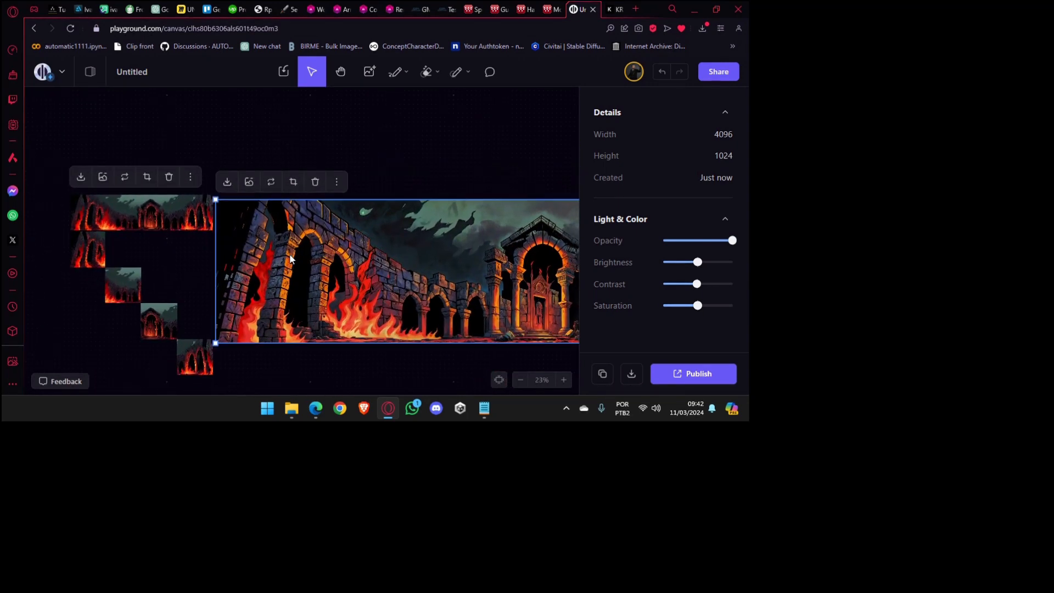
{"action": "scroll", "coordinate": [218, 240], "scroll_direction": "up", "scroll_amount": 3}
{"action": "left_click_drag", "start_coordinate": [223, 184], "coordinate": [244, 214]}
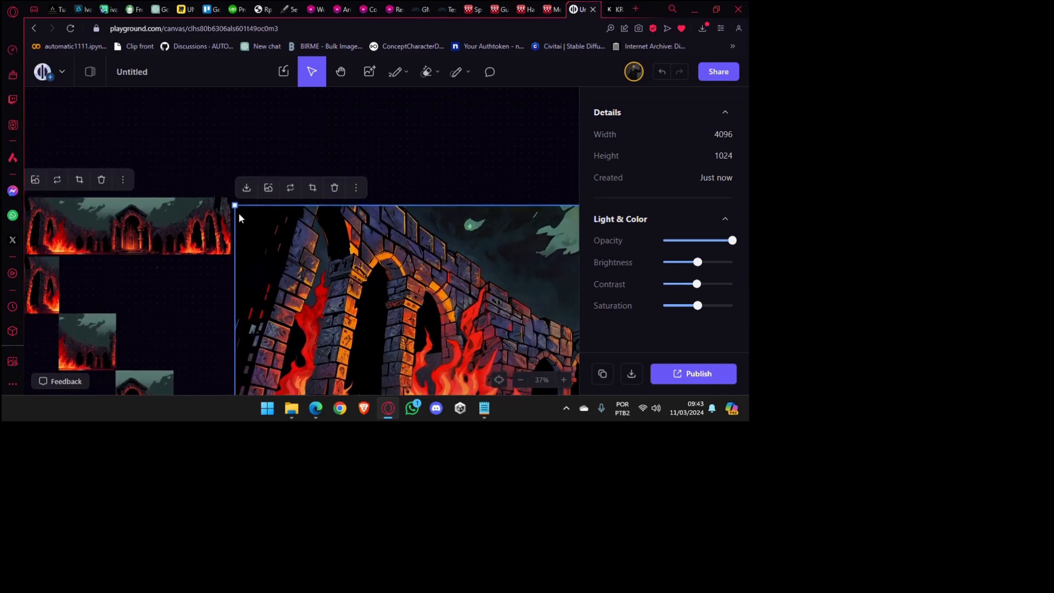
Shift the enlarged panorama to the right to leave a gap beside the original strip, keeping their top edges about level.
{"action": "scroll", "coordinate": [239, 213], "scroll_direction": "down", "scroll_amount": 2}
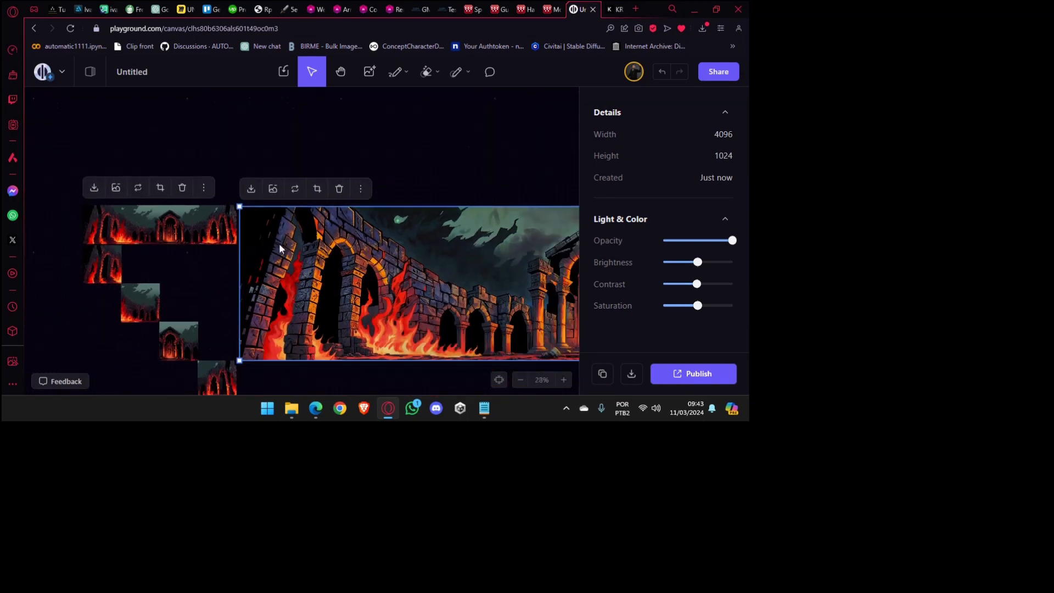
{"action": "left_click_drag", "start_coordinate": [475, 267], "coordinate": [352, 241]}
{"action": "left_click_drag", "start_coordinate": [220, 262], "coordinate": [280, 262]}
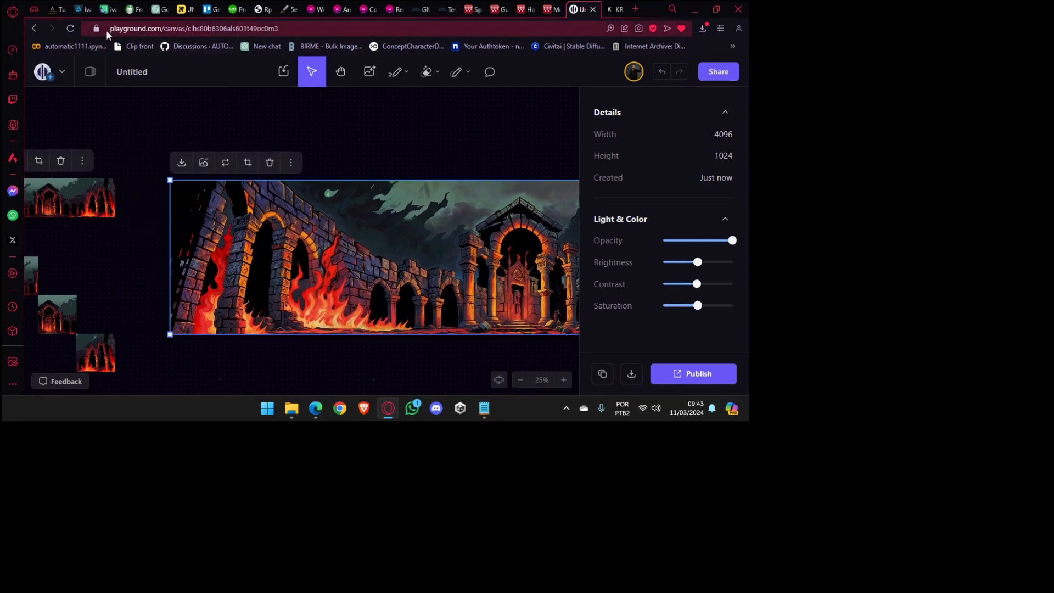
{"action": "left_click_drag", "start_coordinate": [317, 264], "coordinate": [312, 259]}
{"action": "scroll", "coordinate": [319, 268], "scroll_direction": "down", "scroll_amount": 3}
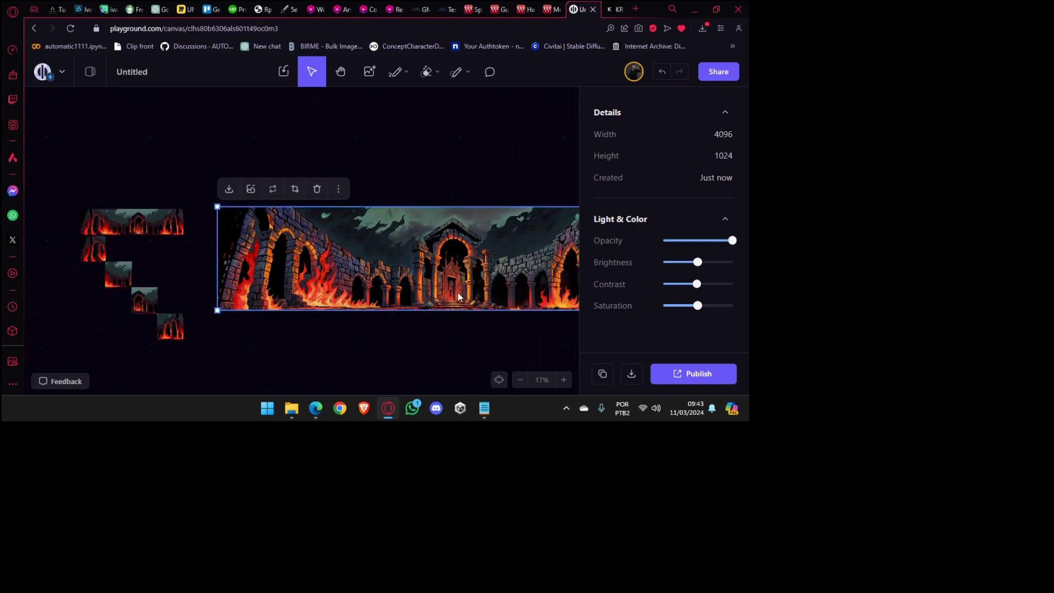
Inspect the enlarged 4096×1024 panorama from end to end, checking the stonework, flames, sky and central doorway.
{"action": "mouse_move", "coordinate": [467, 293]}
{"action": "left_mouse_down"}
{"action": "mouse_move", "coordinate": [276, 283]}
{"action": "mouse_move", "coordinate": [486, 293]}
{"action": "left_mouse_up"}
{"action": "scroll", "coordinate": [390, 289], "scroll_direction": "up", "scroll_amount": 3}
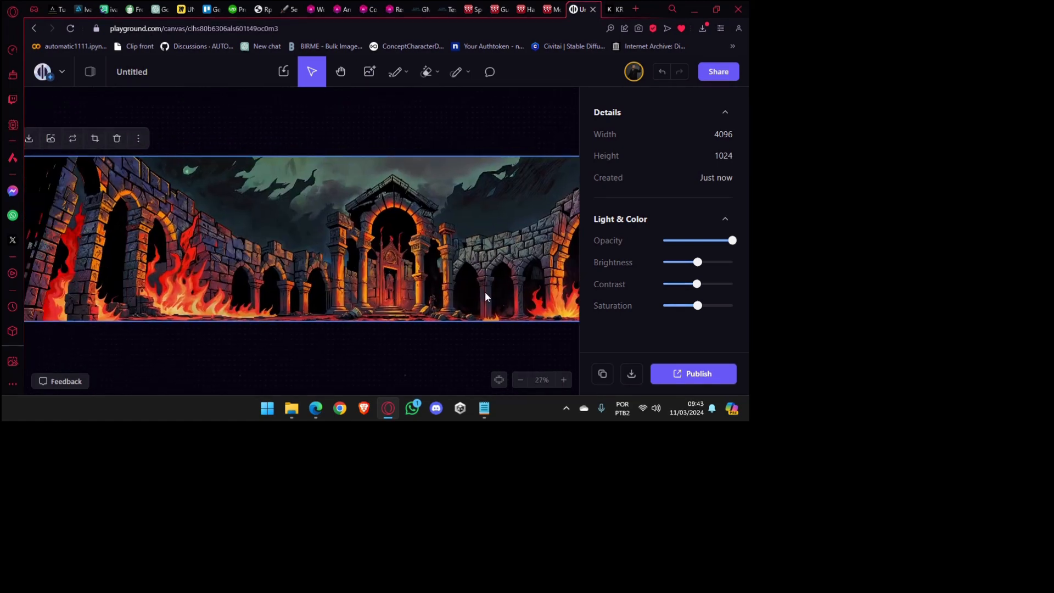
{"action": "scroll", "coordinate": [220, 292], "scroll_direction": "down", "scroll_amount": 3}
{"action": "scroll", "coordinate": [265, 283], "scroll_direction": "up", "scroll_amount": 3}
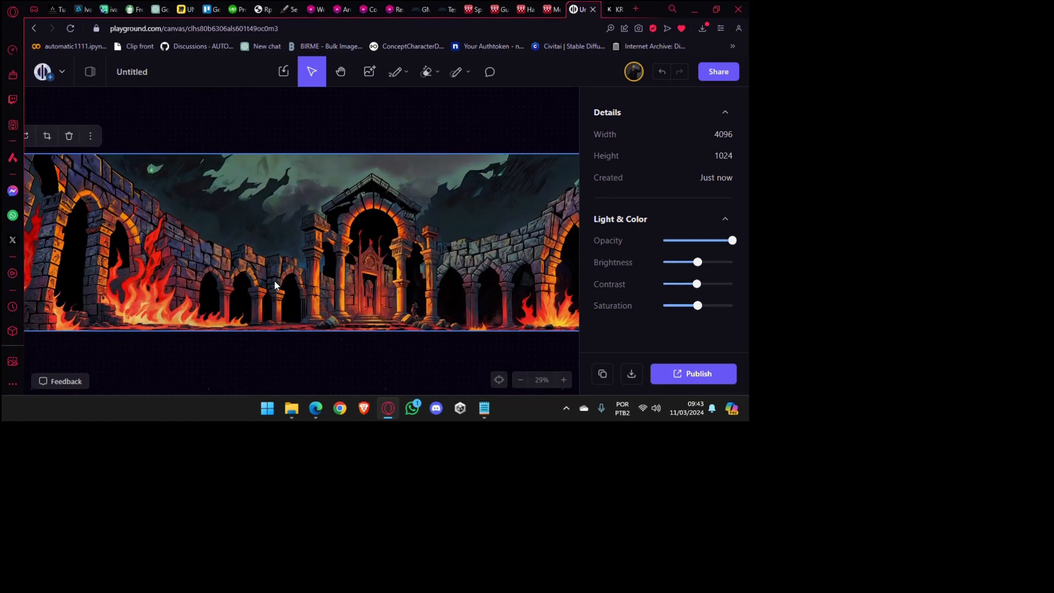
{"action": "scroll", "coordinate": [283, 281], "scroll_direction": "down", "scroll_amount": 3}
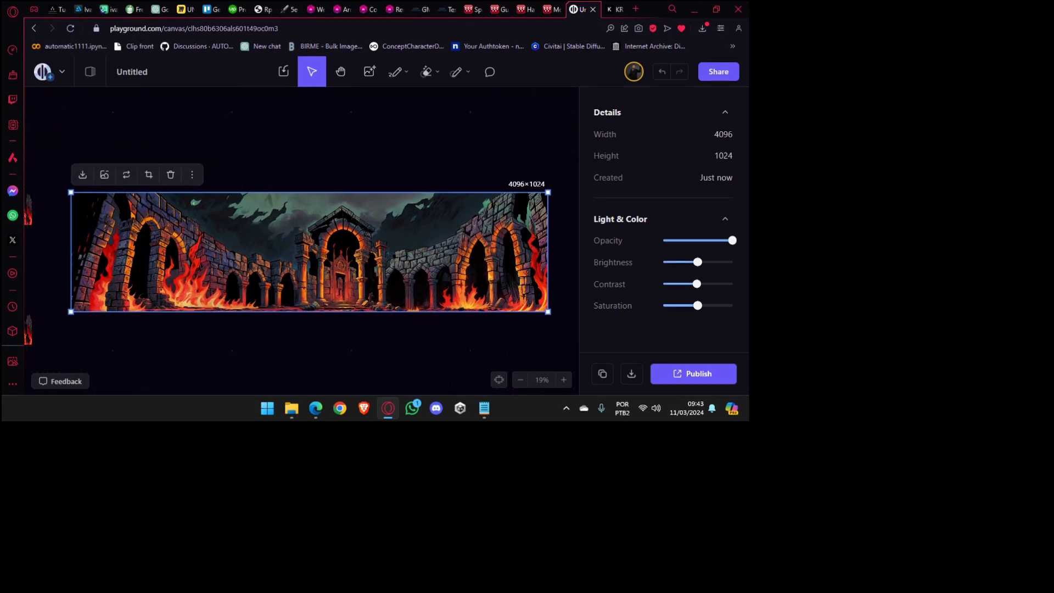
{"action": "scroll", "coordinate": [171, 254], "scroll_direction": "up", "scroll_amount": 3}
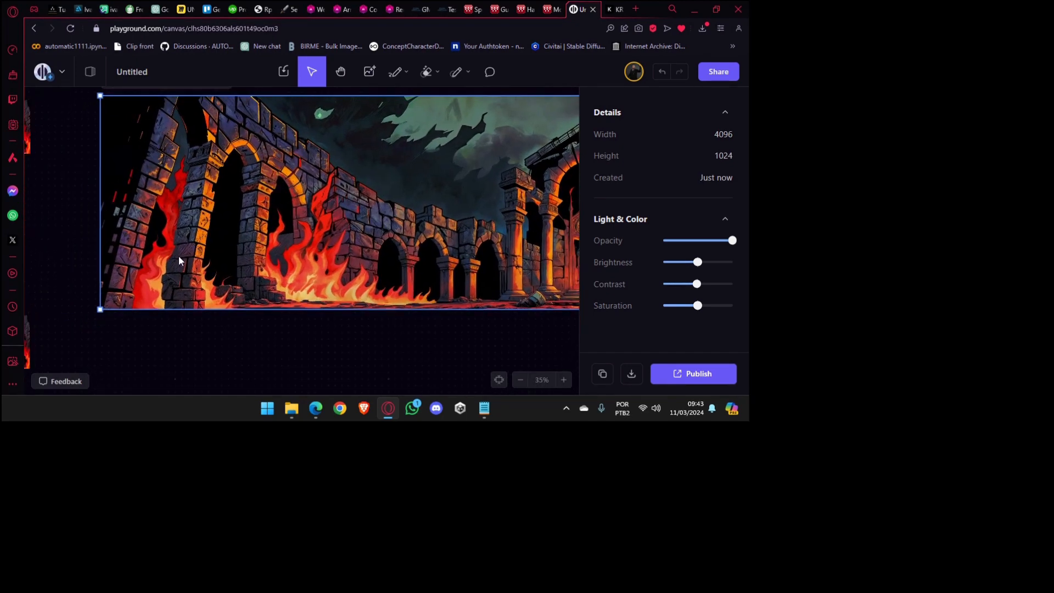
{"action": "scroll", "coordinate": [377, 236], "scroll_direction": "right", "scroll_amount": 5}
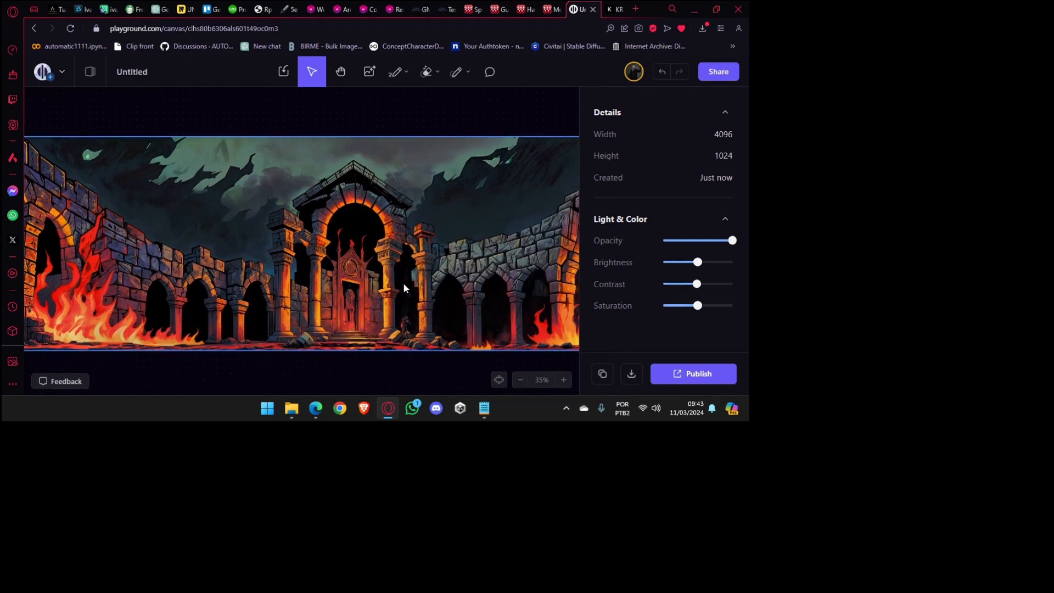
{"action": "scroll", "coordinate": [404, 288], "scroll_direction": "right", "scroll_amount": 5}
{"action": "scroll", "coordinate": [315, 291], "scroll_direction": "down", "scroll_amount": 2}
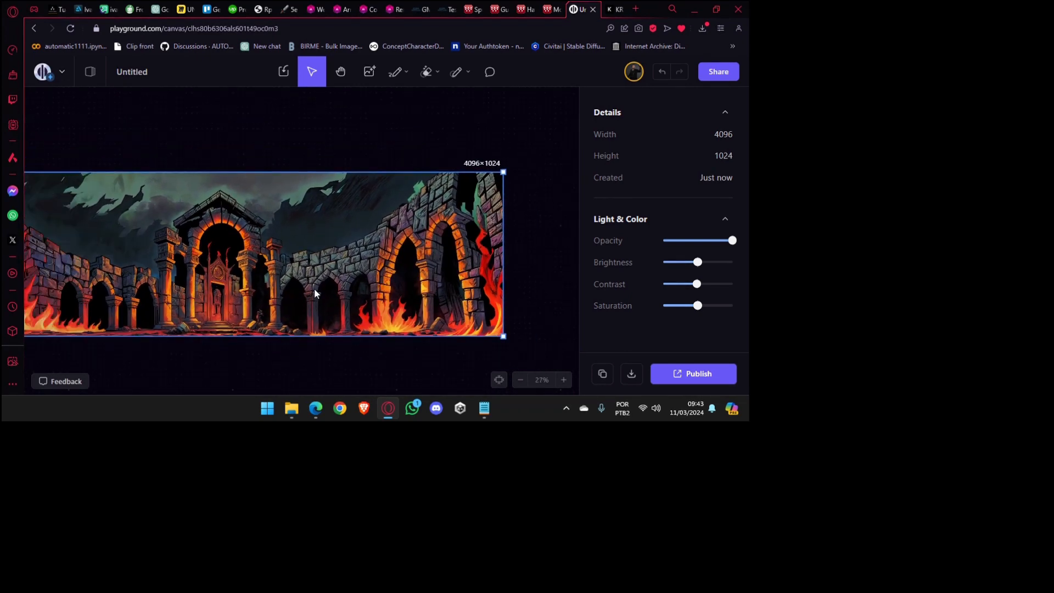
{"action": "scroll", "coordinate": [314, 294], "scroll_direction": "up", "scroll_amount": 2}
{"action": "scroll", "coordinate": [183, 266], "scroll_direction": "left", "scroll_amount": 4}
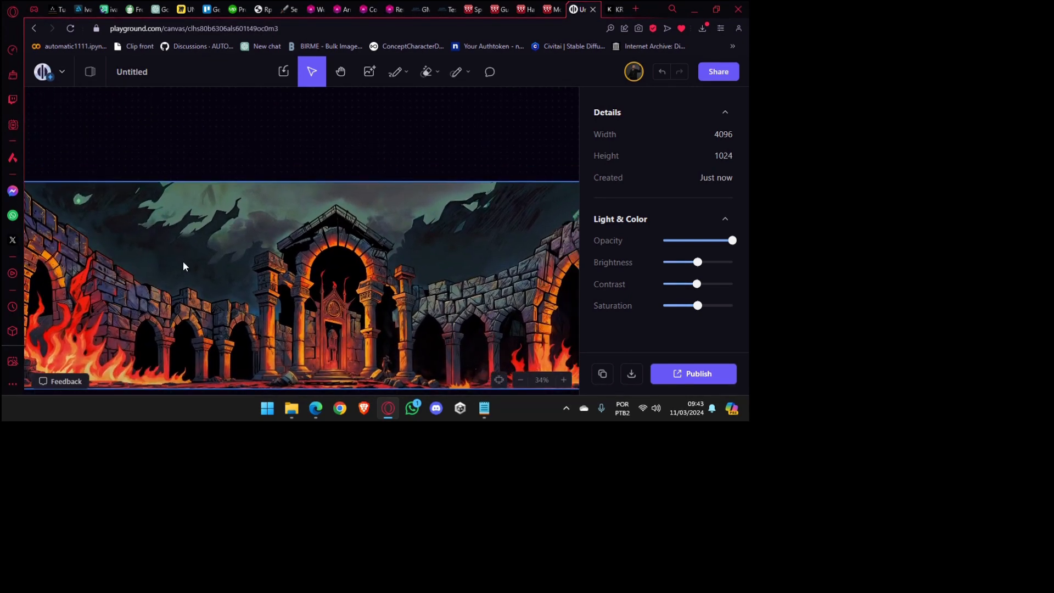
{"action": "scroll", "coordinate": [183, 266], "scroll_direction": "left", "scroll_amount": 5}
{"action": "scroll", "coordinate": [197, 252], "scroll_direction": "down", "scroll_amount": 2}
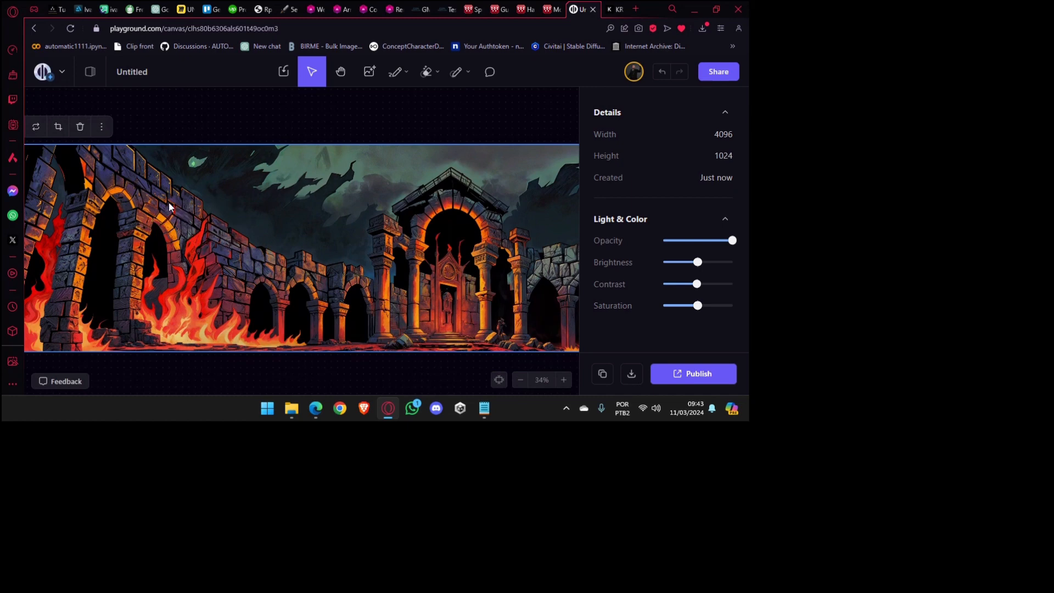
{"action": "scroll", "coordinate": [222, 295], "scroll_direction": "right", "scroll_amount": 5}
{"action": "scroll", "coordinate": [221, 294], "scroll_direction": "down", "scroll_amount": 1}
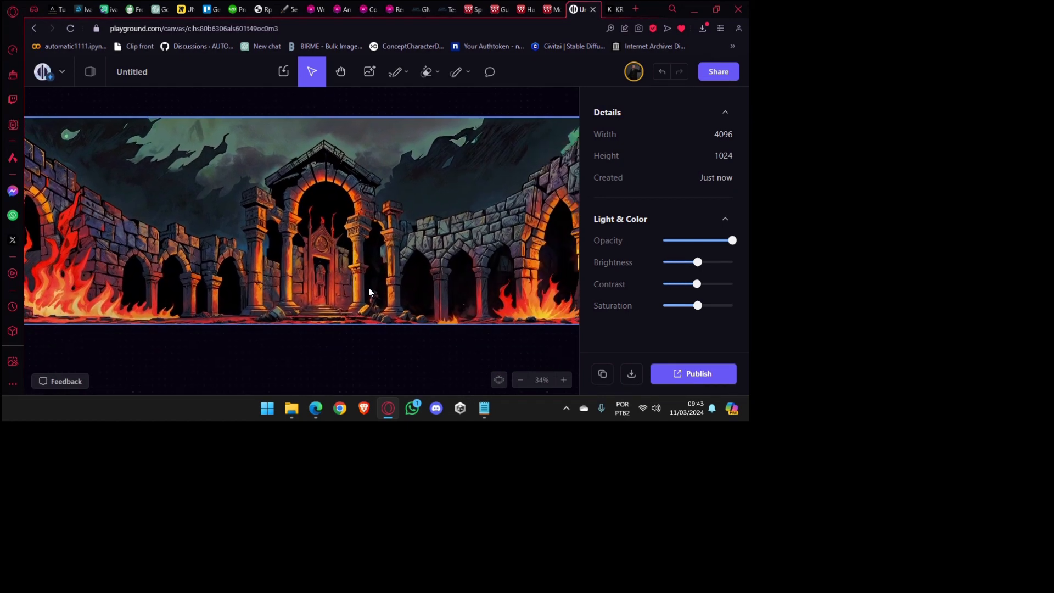
{"action": "scroll", "coordinate": [458, 326], "scroll_direction": "right", "scroll_amount": 8}
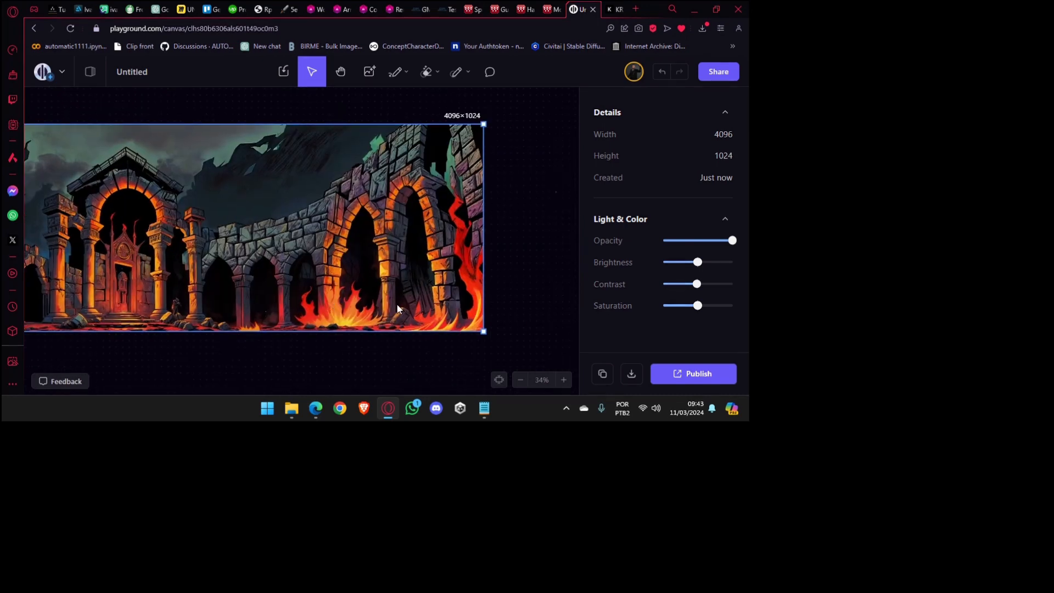
{"action": "scroll", "coordinate": [357, 328], "scroll_direction": "left", "scroll_amount": 4}
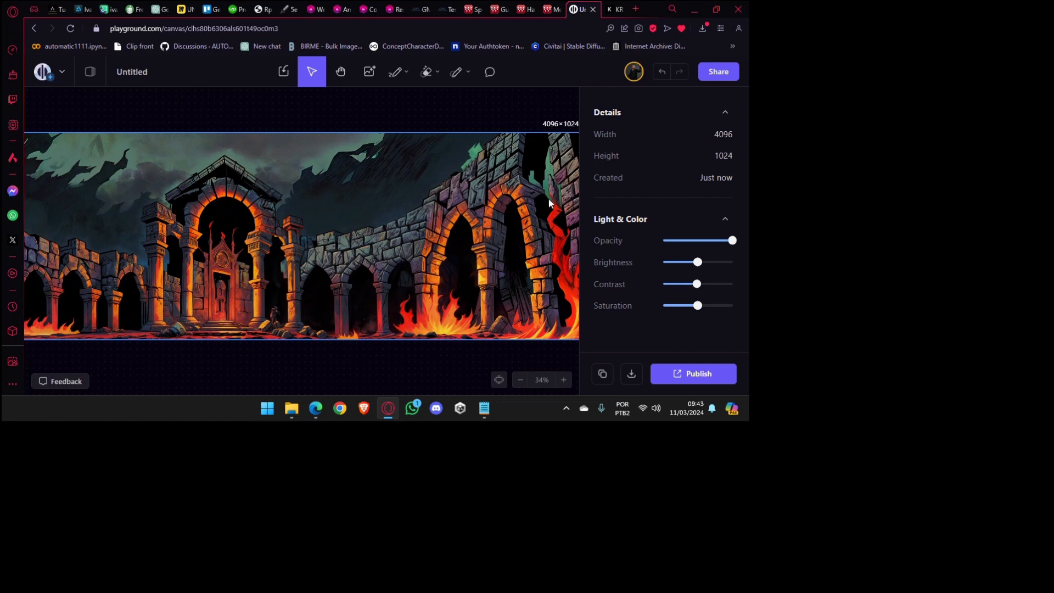
{"action": "scroll", "coordinate": [549, 203], "scroll_direction": "left", "scroll_amount": 8}
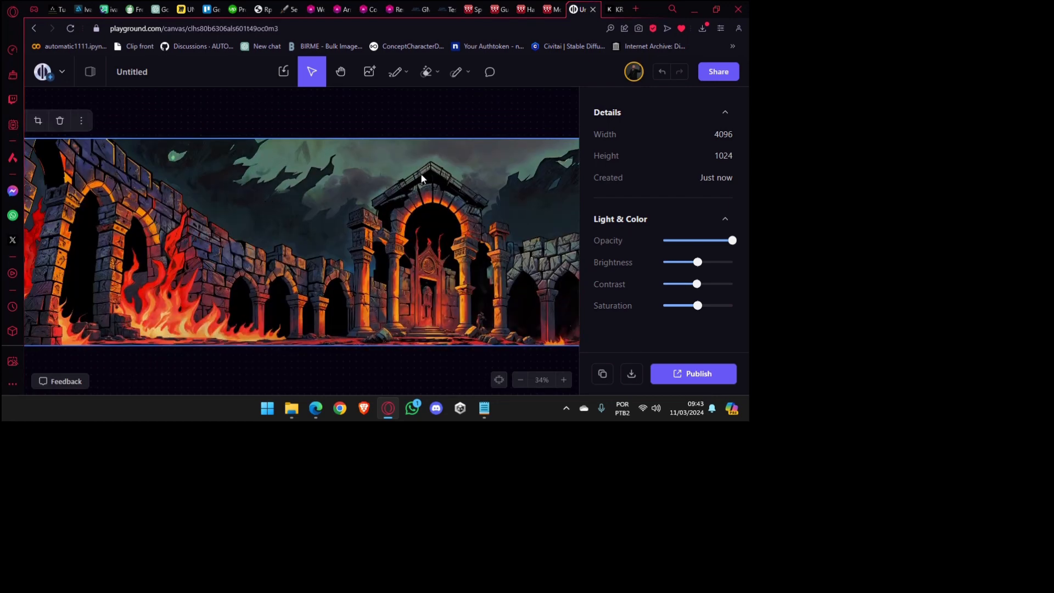
{"action": "scroll", "coordinate": [420, 173], "scroll_direction": "right", "scroll_amount": 7}
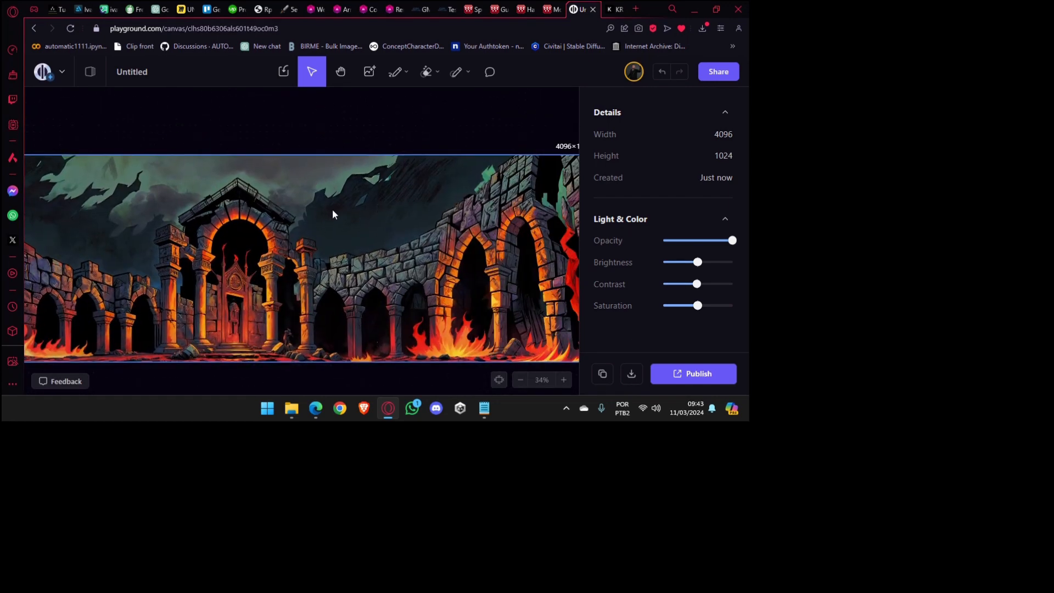
{"action": "scroll", "coordinate": [139, 209], "scroll_direction": "left", "scroll_amount": 5}
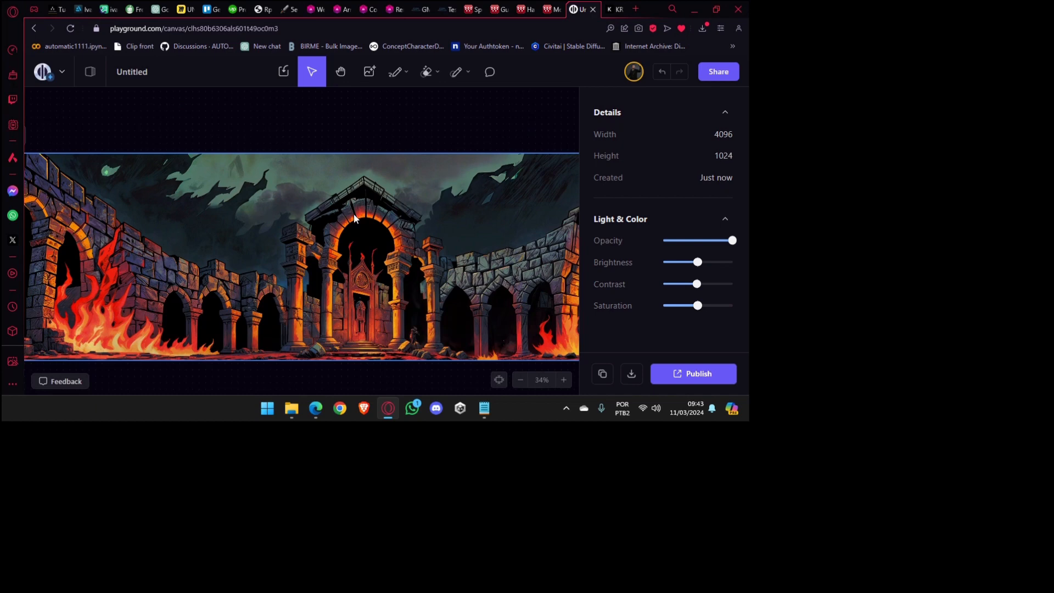
{"action": "scroll", "coordinate": [357, 225], "scroll_direction": "down", "scroll_amount": 3}
{"action": "scroll", "coordinate": [308, 251], "scroll_direction": "left", "scroll_amount": 2}
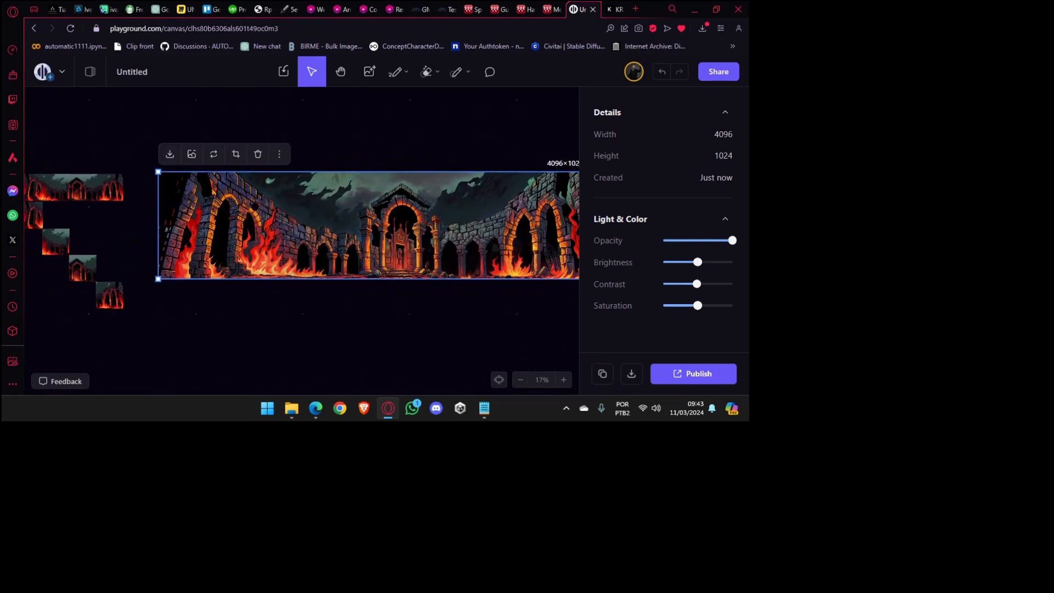
Compare the detail of the small original strip with that of the enlarged panorama beside it.
{"action": "scroll", "coordinate": [181, 214], "scroll_direction": "up", "scroll_amount": 5}
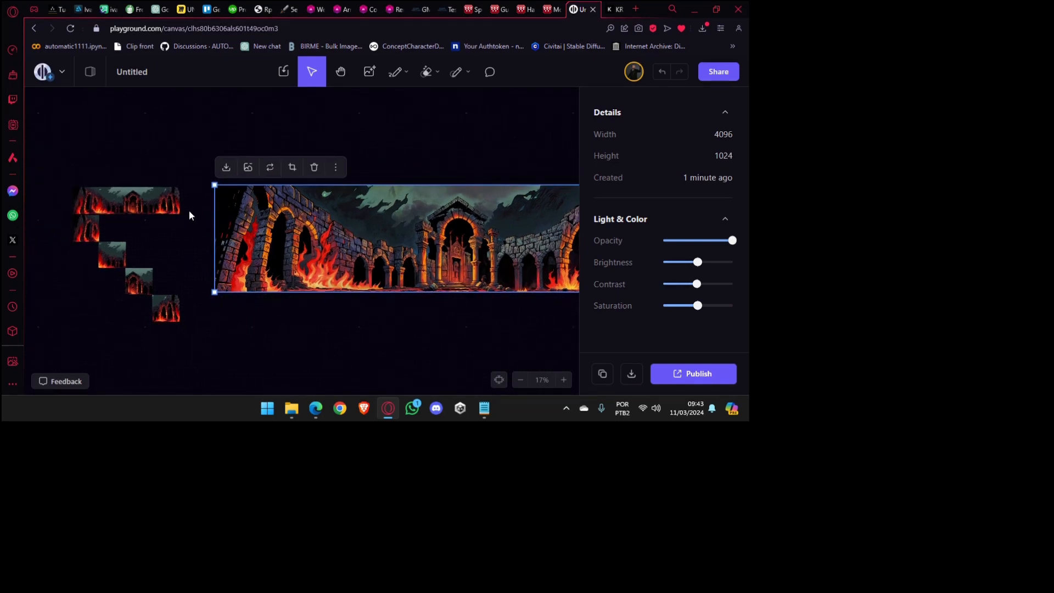
{"action": "scroll", "coordinate": [251, 217], "scroll_direction": "up", "scroll_amount": 3}
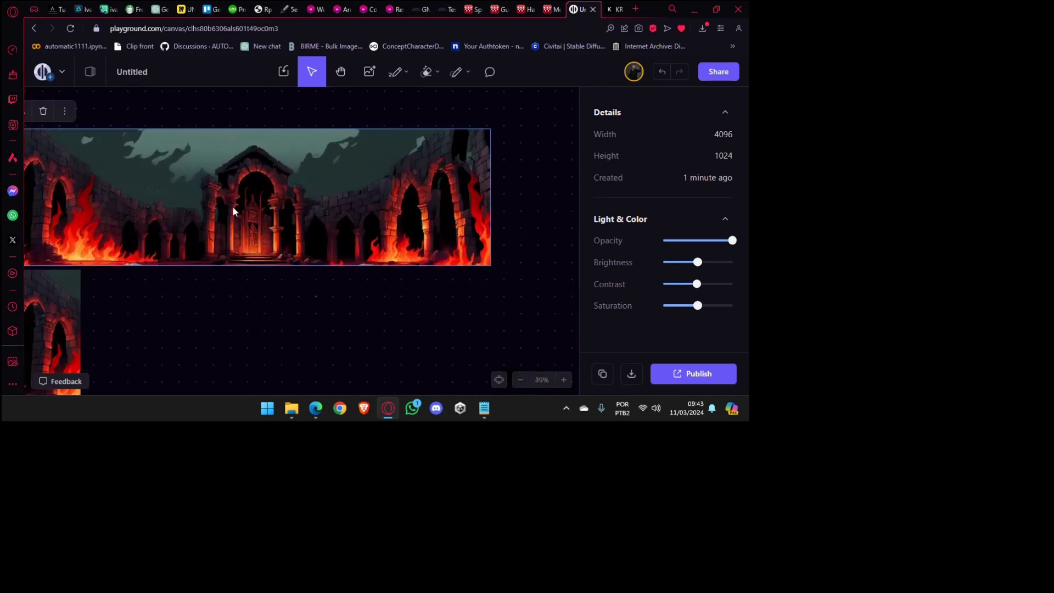
{"action": "scroll", "coordinate": [322, 225], "scroll_direction": "down", "scroll_amount": 4}
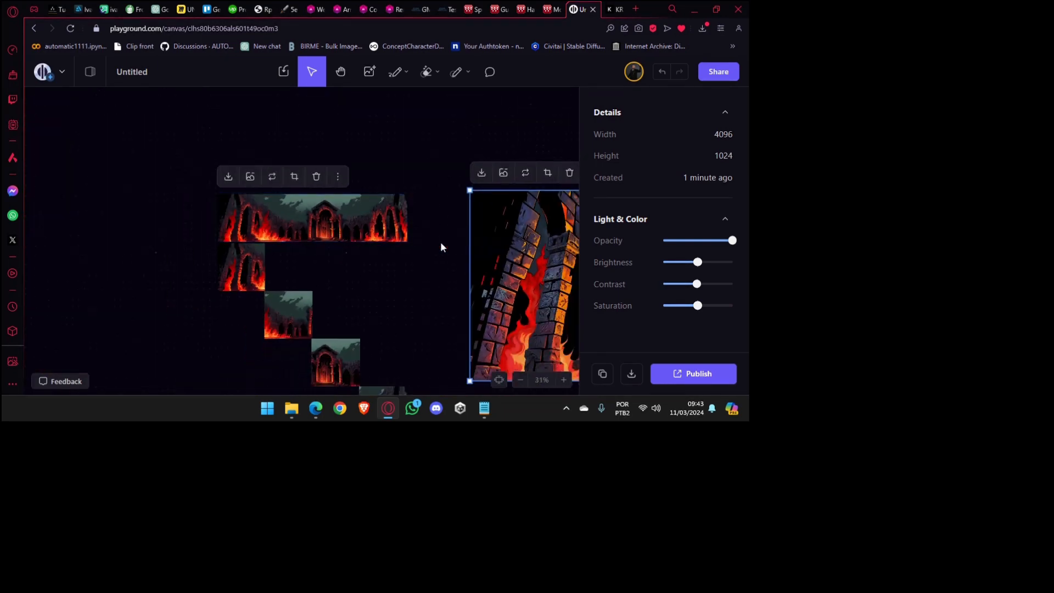
{"action": "scroll", "coordinate": [440, 244], "scroll_direction": "right", "scroll_amount": 5}
{"action": "scroll", "coordinate": [455, 295], "scroll_direction": "right", "scroll_amount": 8}
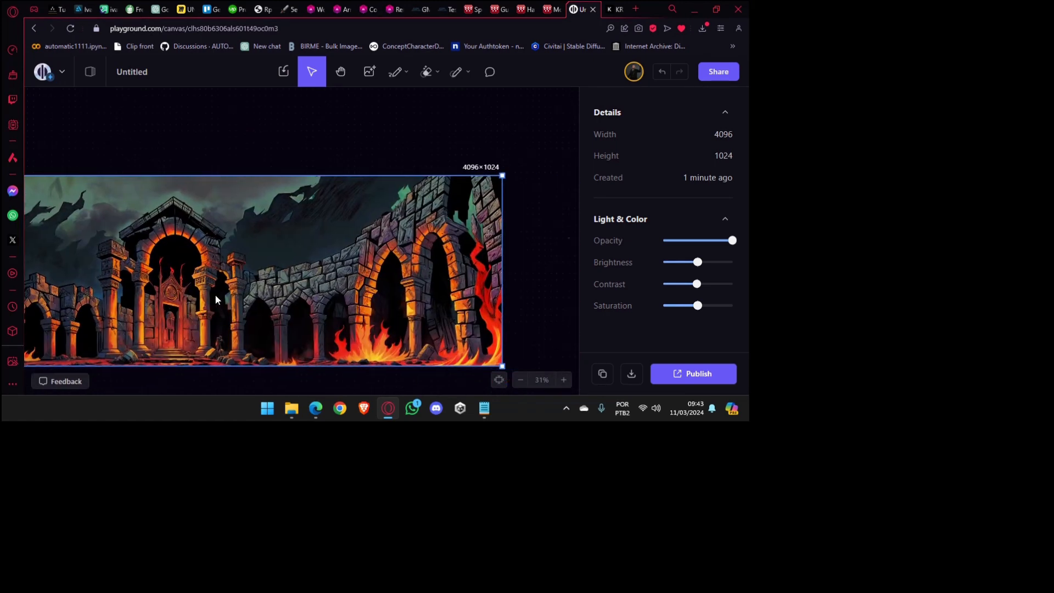
{"action": "scroll", "coordinate": [295, 298], "scroll_direction": "left", "scroll_amount": 5}
{"action": "scroll", "coordinate": [294, 298], "scroll_direction": "down", "scroll_amount": 3}
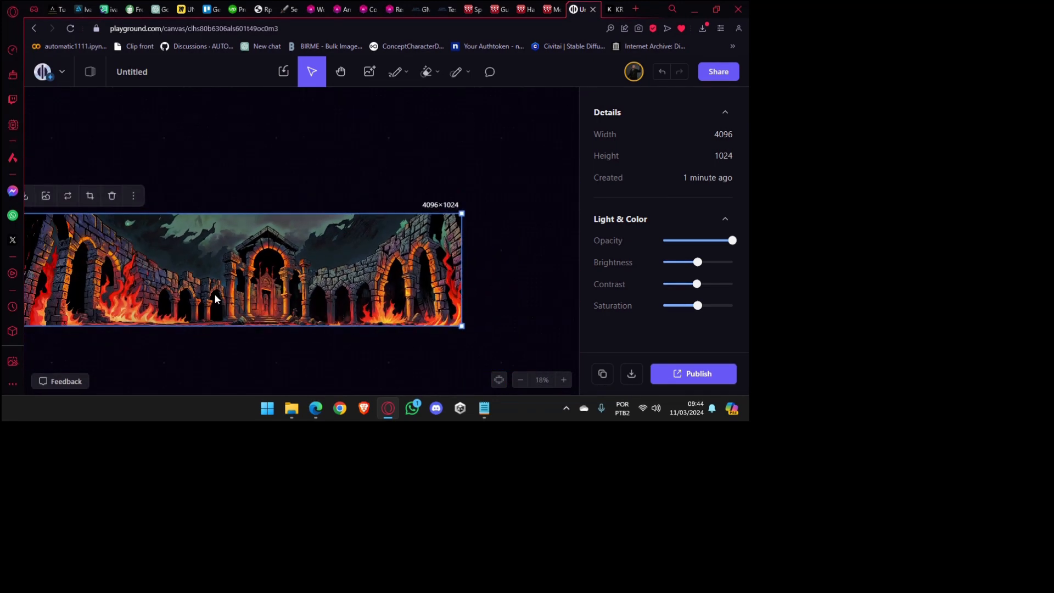
{"action": "scroll", "coordinate": [214, 293], "scroll_direction": "left", "scroll_amount": 5}
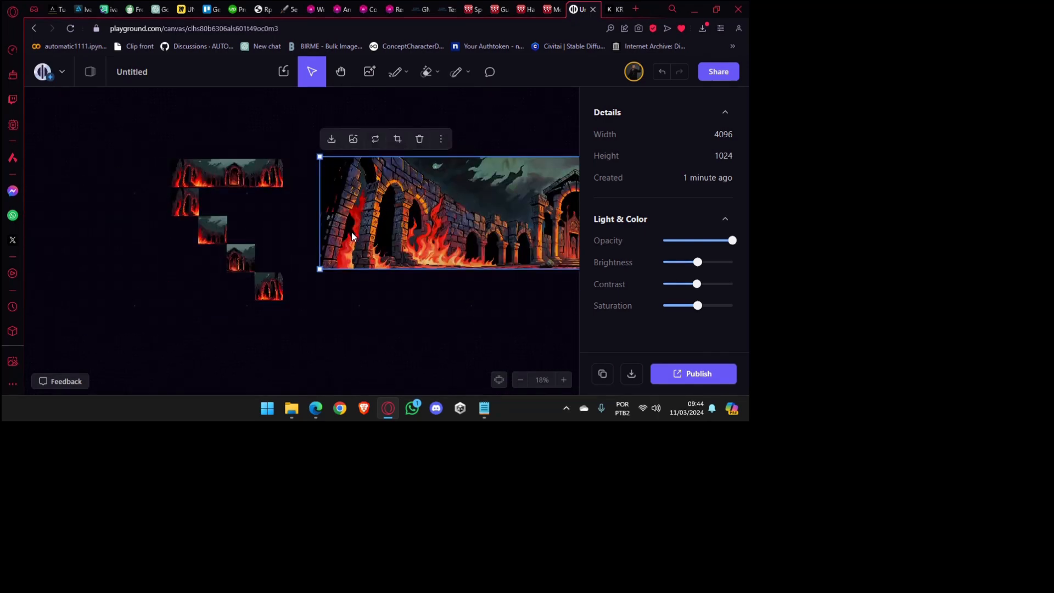
Move the imported panorama beside the darker 4096-wide version lower on the canvas, leaving a narrow gap and aligning their top edges.
{"action": "scroll", "coordinate": [351, 231], "scroll_direction": "down", "scroll_amount": 4}
{"action": "scroll", "coordinate": [234, 263], "scroll_direction": "up", "scroll_amount": 2}
{"action": "scroll", "coordinate": [233, 264], "scroll_direction": "up", "scroll_amount": 3}
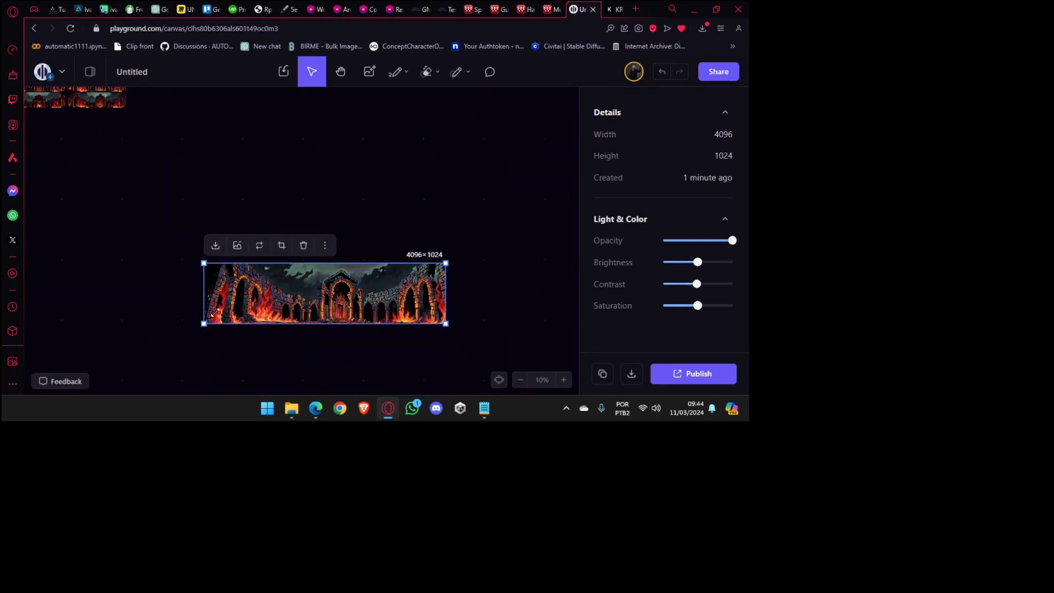
{"action": "scroll", "coordinate": [351, 247], "scroll_direction": "up", "scroll_amount": 3}
{"action": "scroll", "coordinate": [371, 309], "scroll_direction": "up", "scroll_amount": 2}
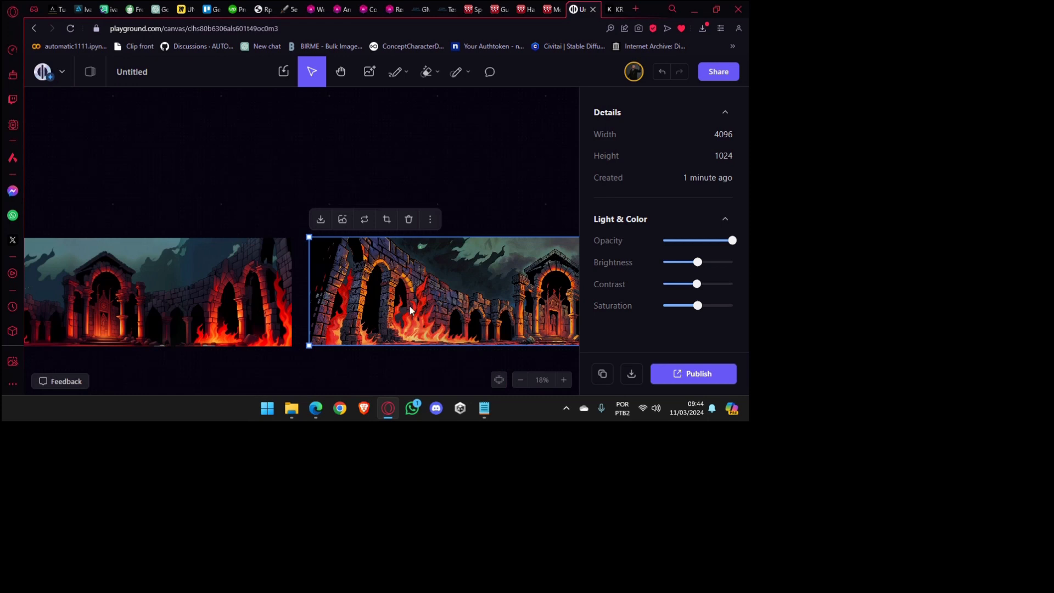
{"action": "left_click_drag", "start_coordinate": [372, 315], "coordinate": [365, 320]}
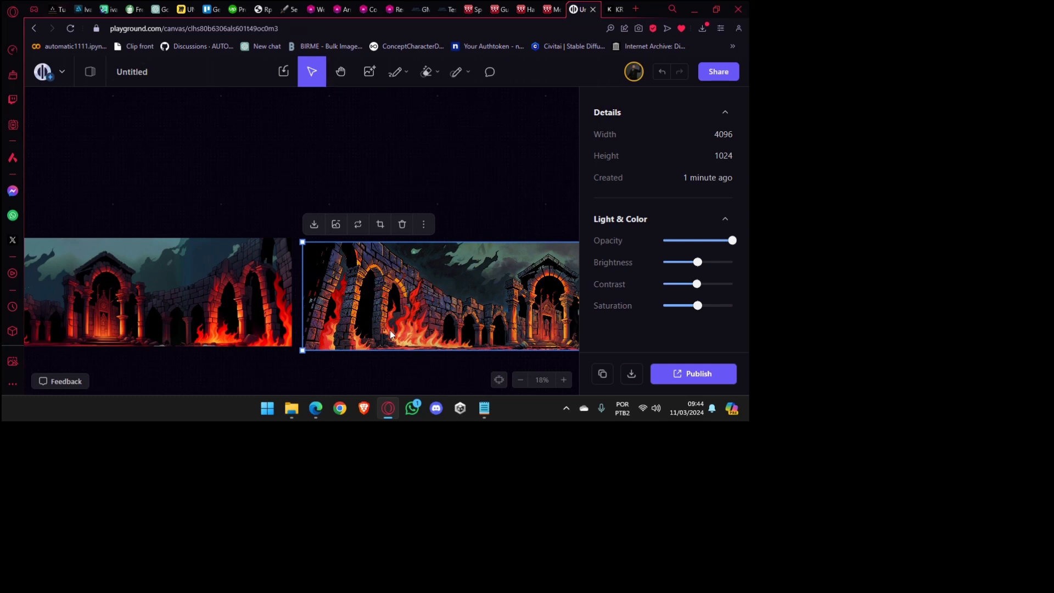
{"action": "left_click_drag", "start_coordinate": [344, 302], "coordinate": [339, 298]}
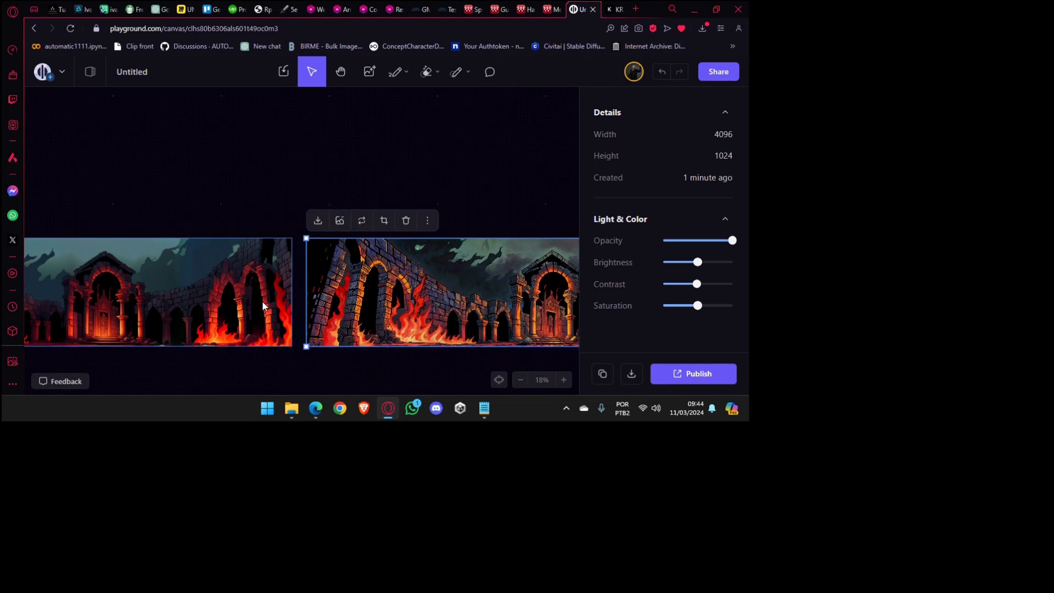
{"action": "left_click", "coordinate": [262, 300]}
{"action": "left_click", "coordinate": [317, 297]}
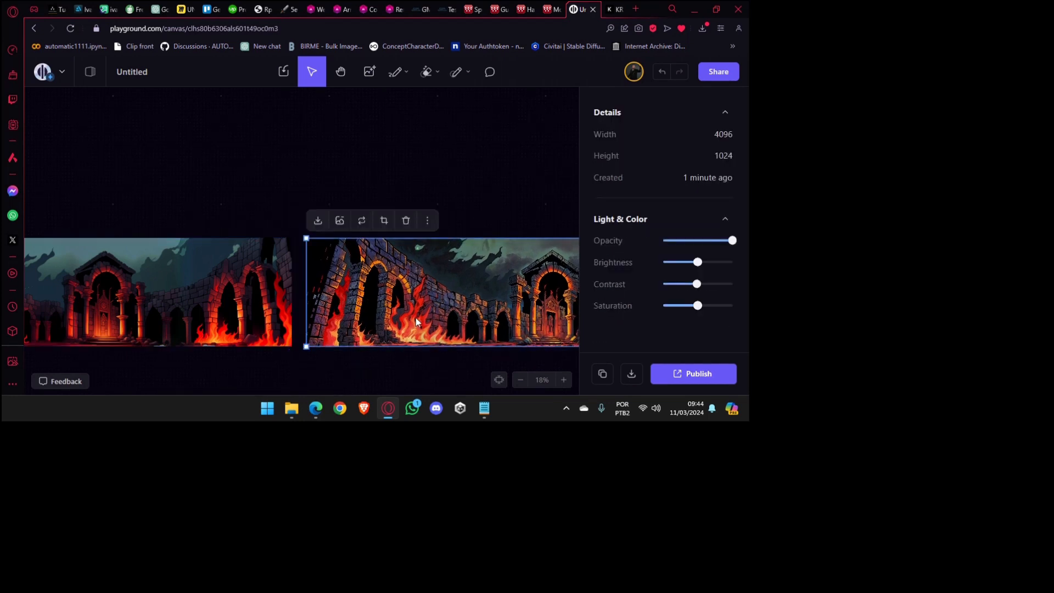
Select the darker 4096-wide panorama beside the imported one and download it.
{"action": "scroll", "coordinate": [248, 334], "scroll_direction": "left", "scroll_amount": 5}
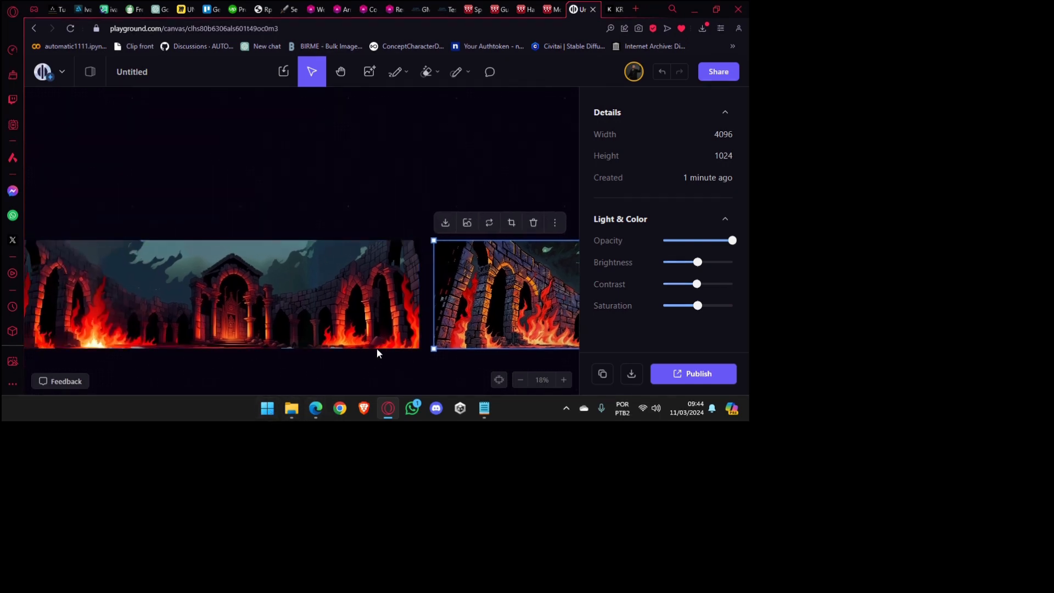
{"action": "left_click", "coordinate": [362, 335]}
{"action": "scroll", "coordinate": [223, 269], "scroll_direction": "left", "scroll_amount": 7}
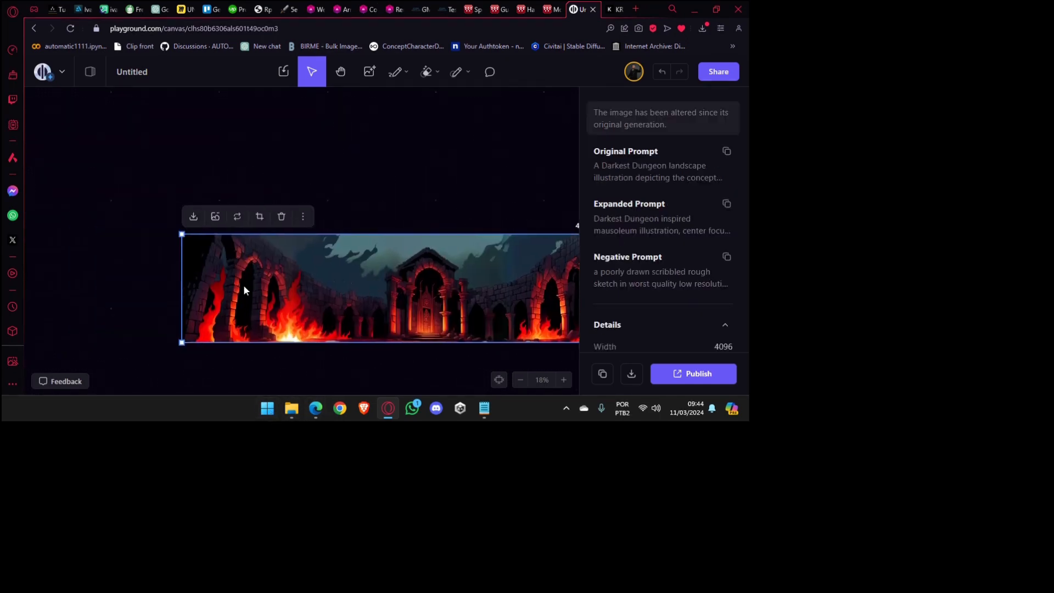
{"action": "left_click", "coordinate": [195, 219]}
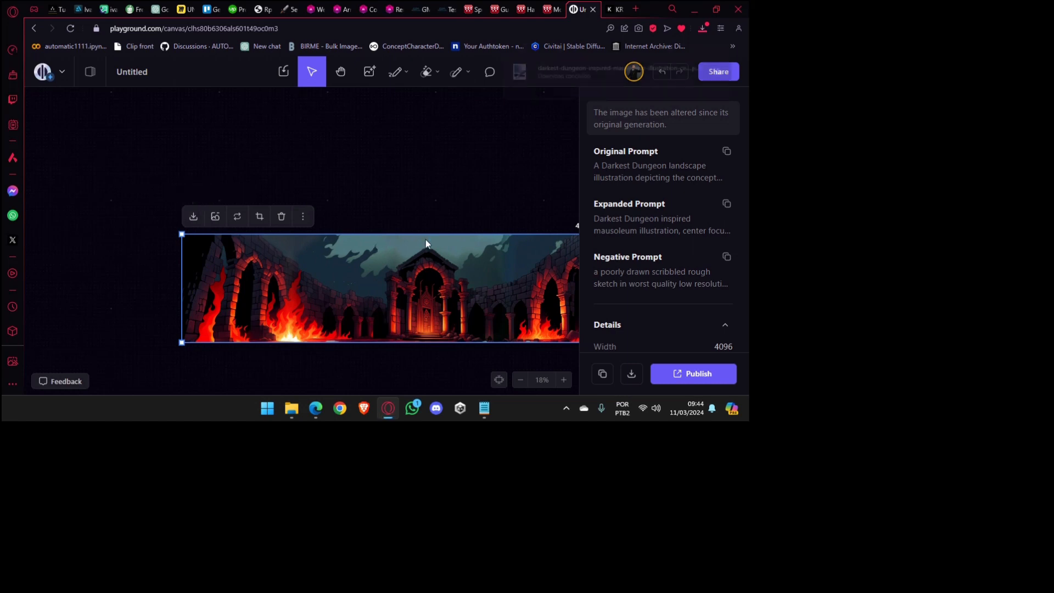
Switch to the Downloads folder in File Explorer, select the darkest-dungeon-inspired-mausoleum image together with _4096.png, and enlarge the thumbnails.
{"action": "mouse_move", "coordinate": [311, 416]}
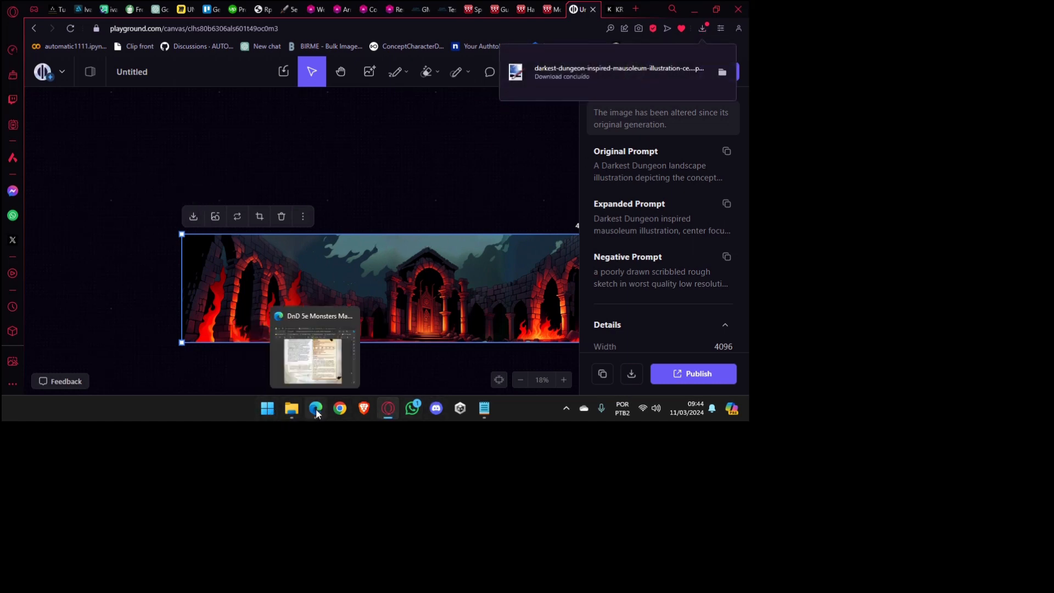
{"action": "left_click", "coordinate": [291, 407]}
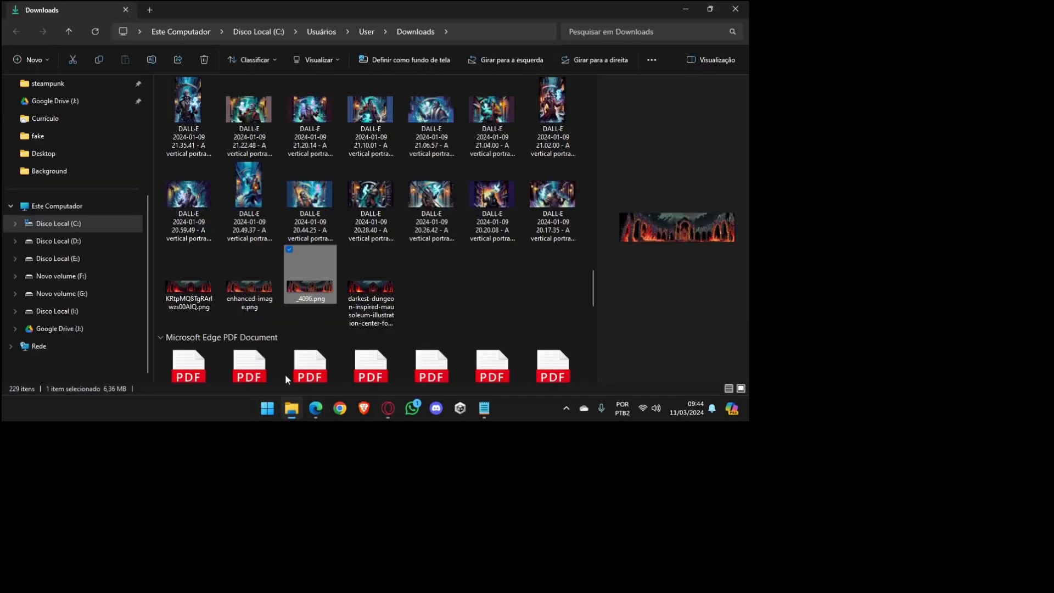
{"action": "left_click", "coordinate": [367, 284]}
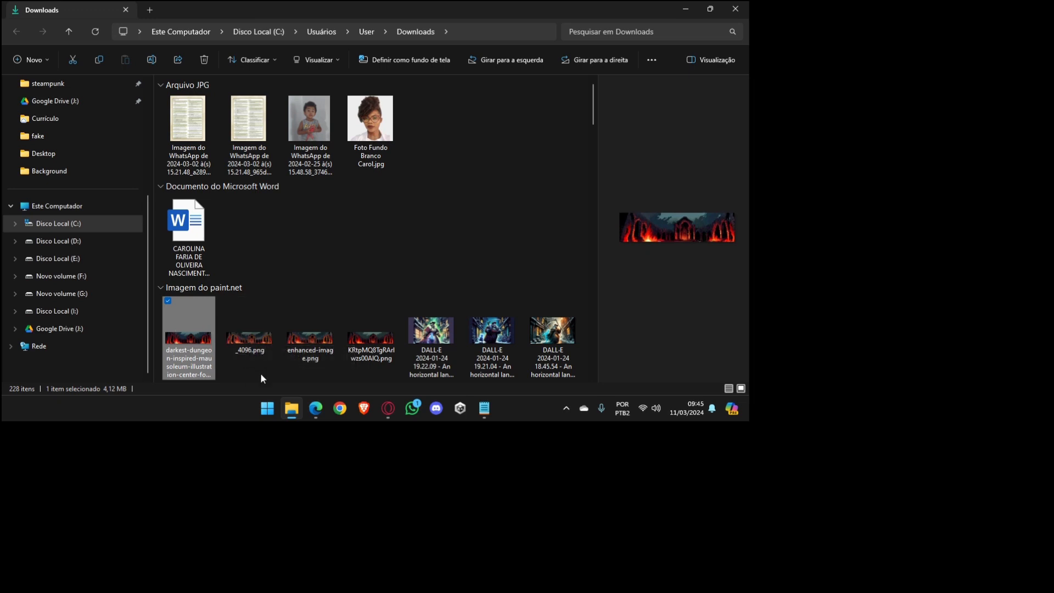
{"action": "left_click_drag", "start_coordinate": [262, 374], "coordinate": [169, 328]}
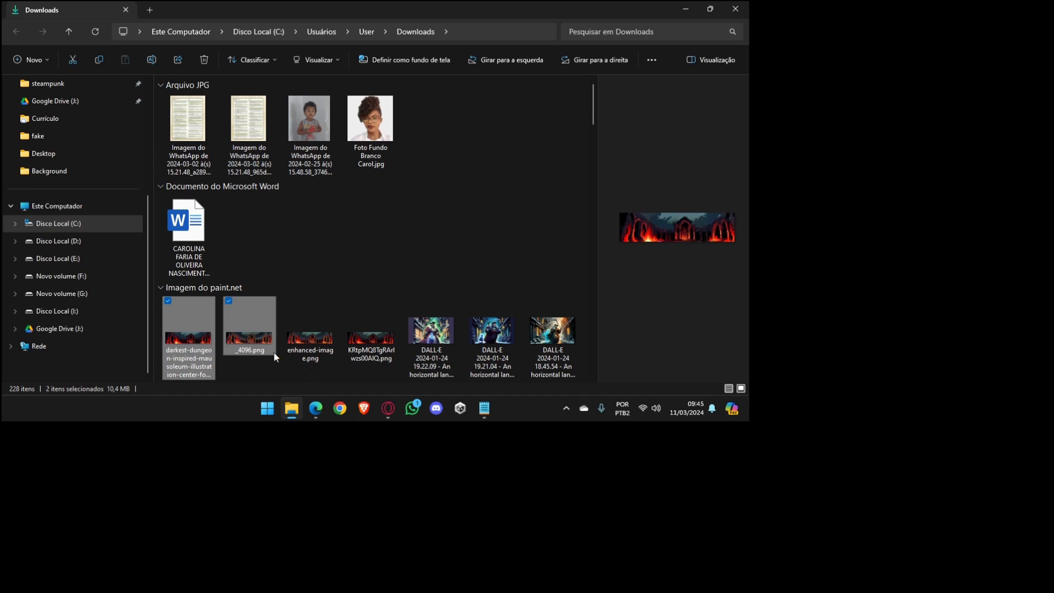
{"action": "scroll", "coordinate": [274, 352], "scroll_direction": "up", "scroll_amount": 2, "text": "ctrl"}
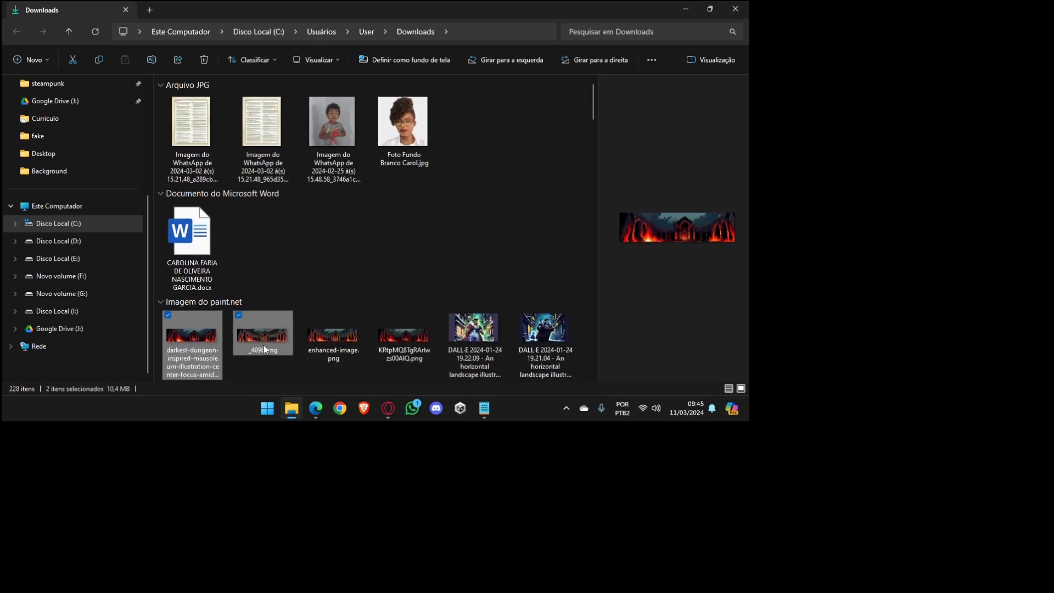